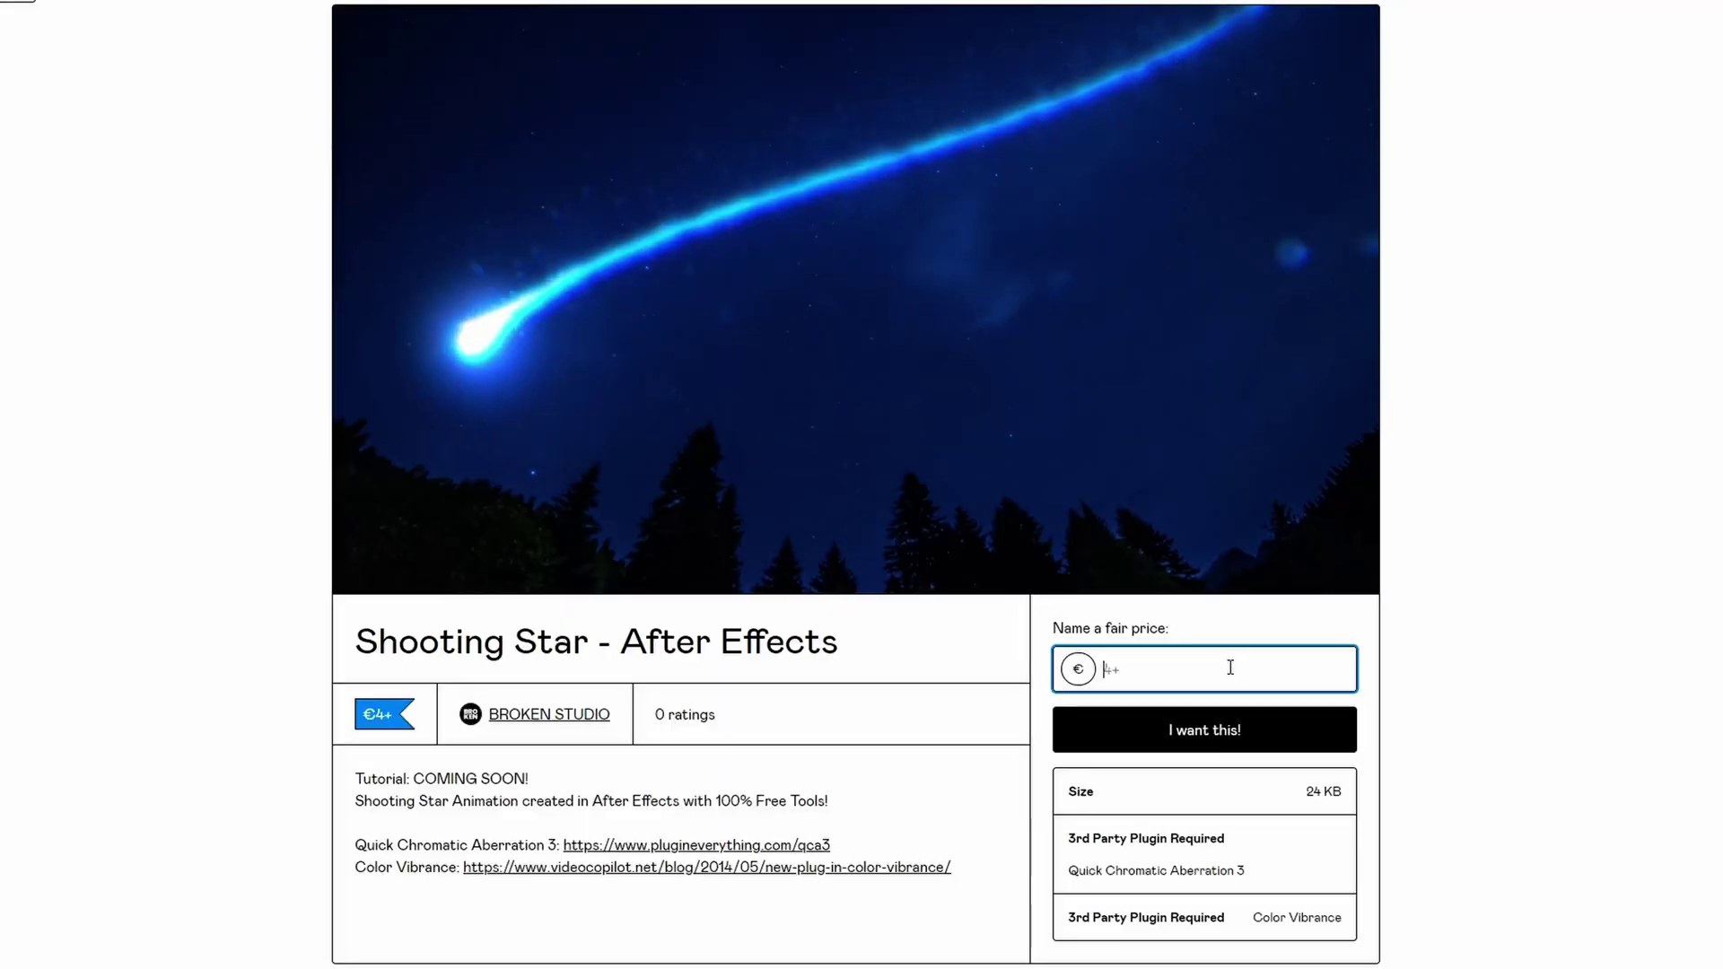
# Enter 69 euros as the fair price for the Shooting Star - After Effects product
pyautogui.write('4')
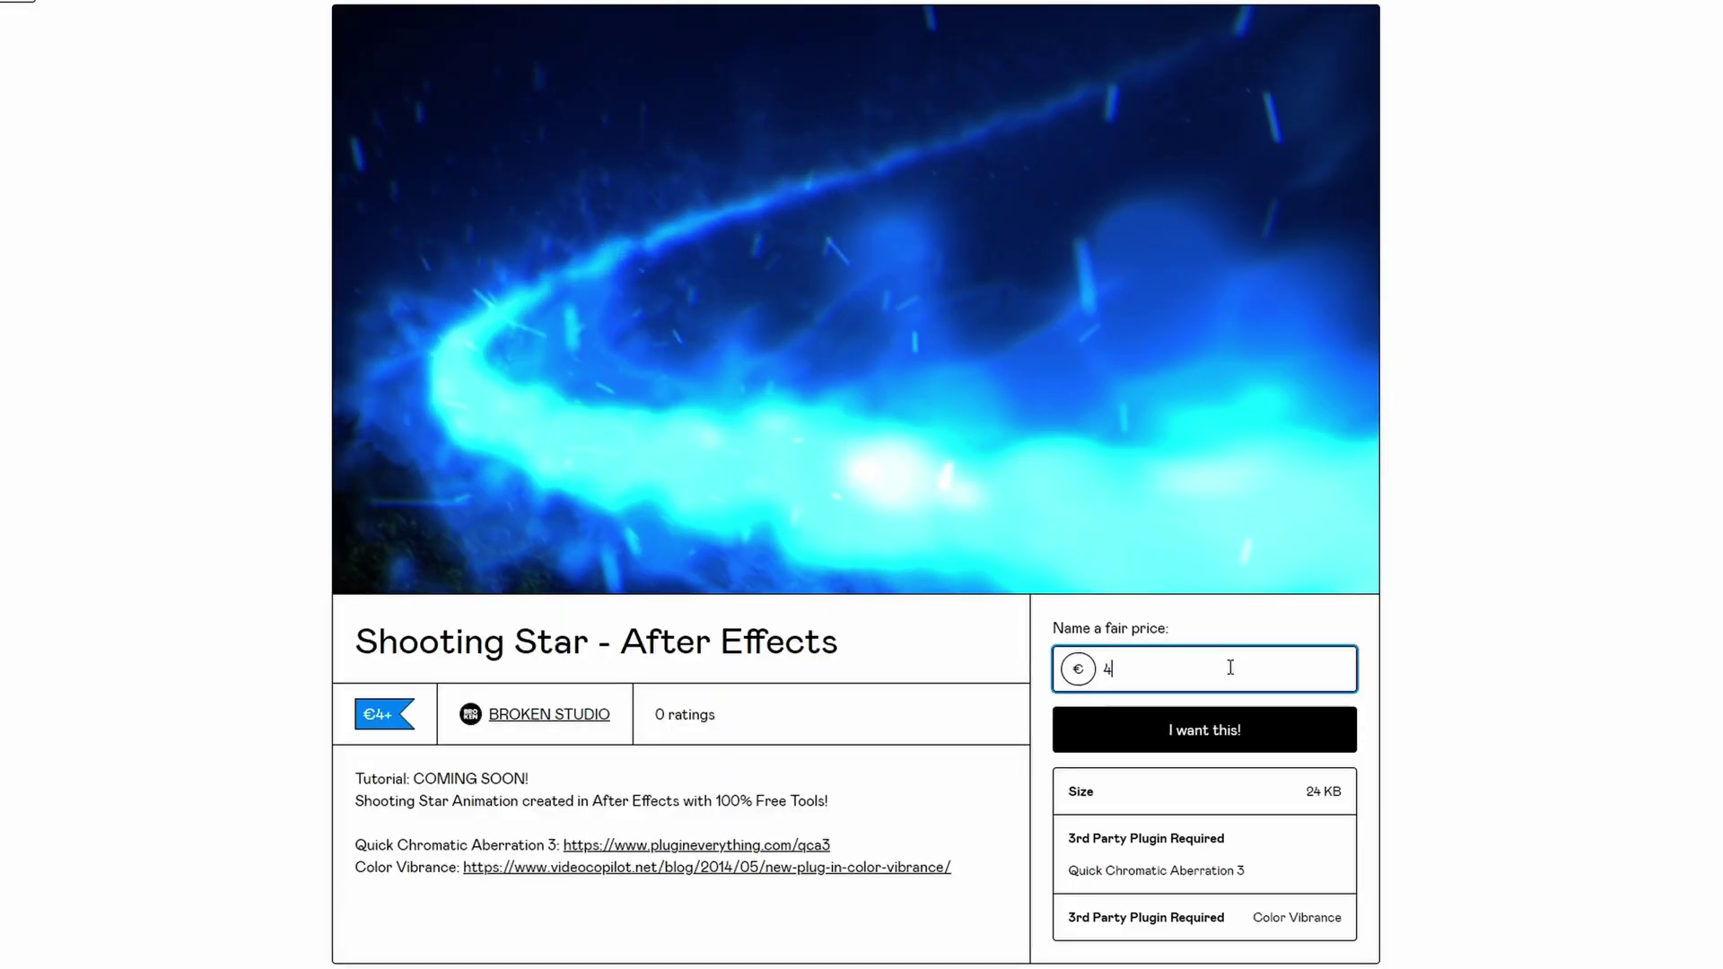
pyautogui.press('BackSpace')
pyautogui.write('69')
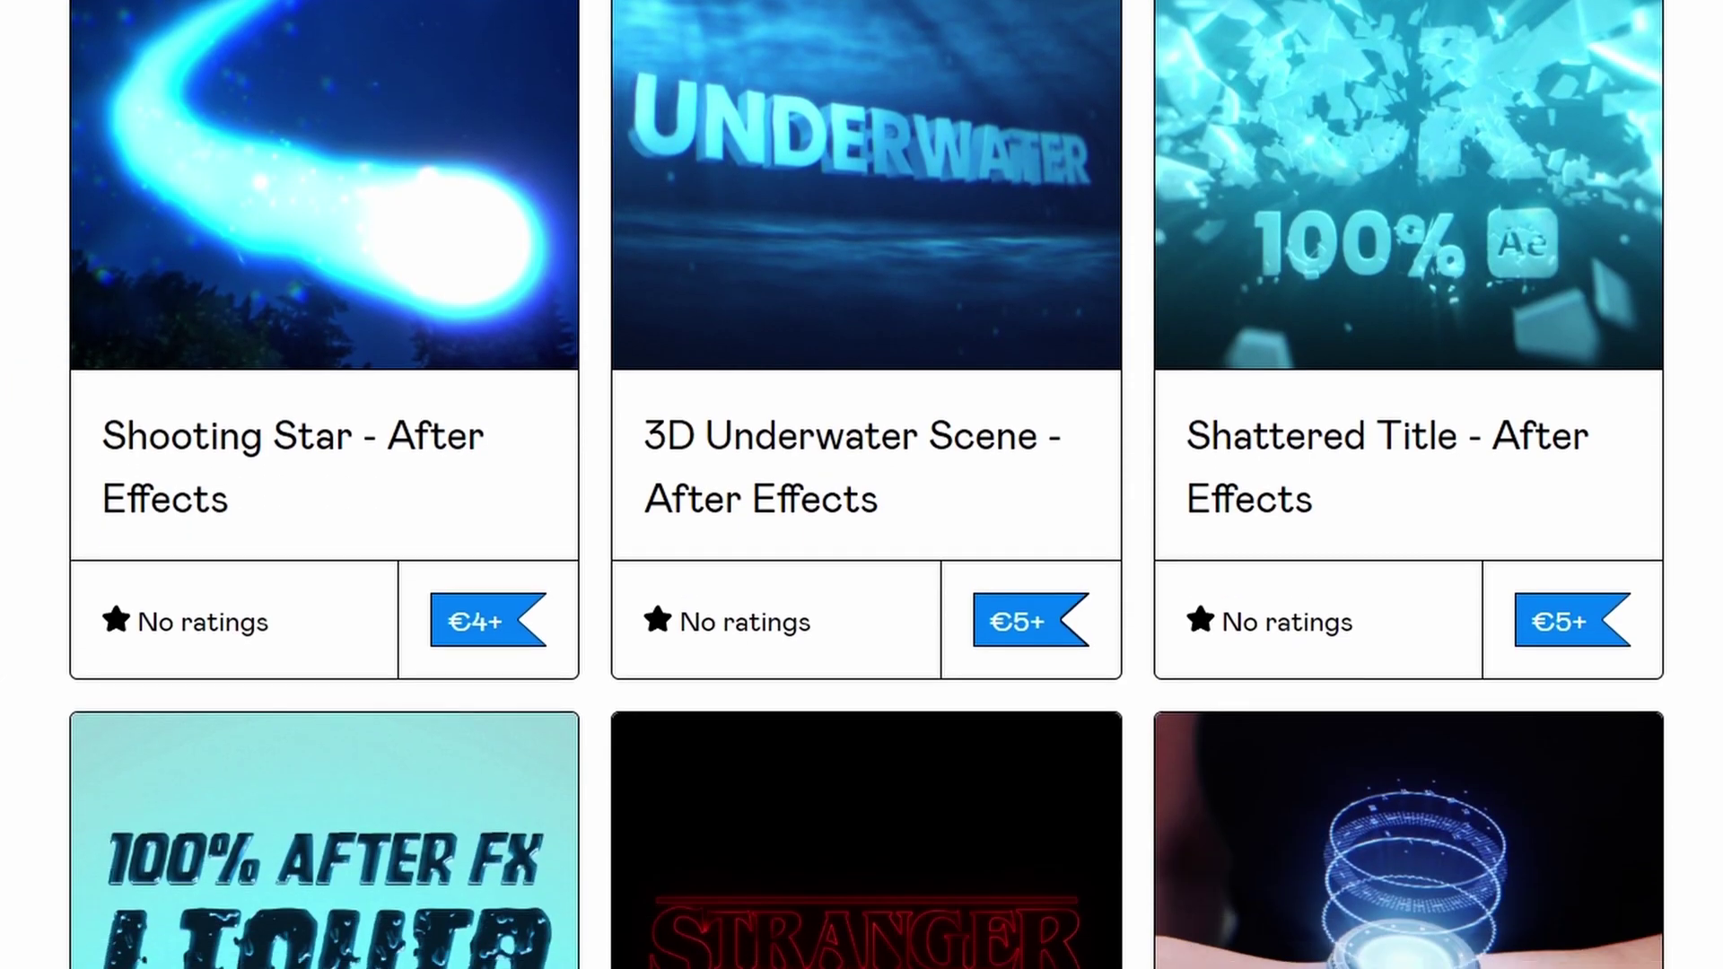
# Browse the store's list of After Effects project files down to the logo animations and Retro Title
pyautogui.scroll(-5, 862, 484)
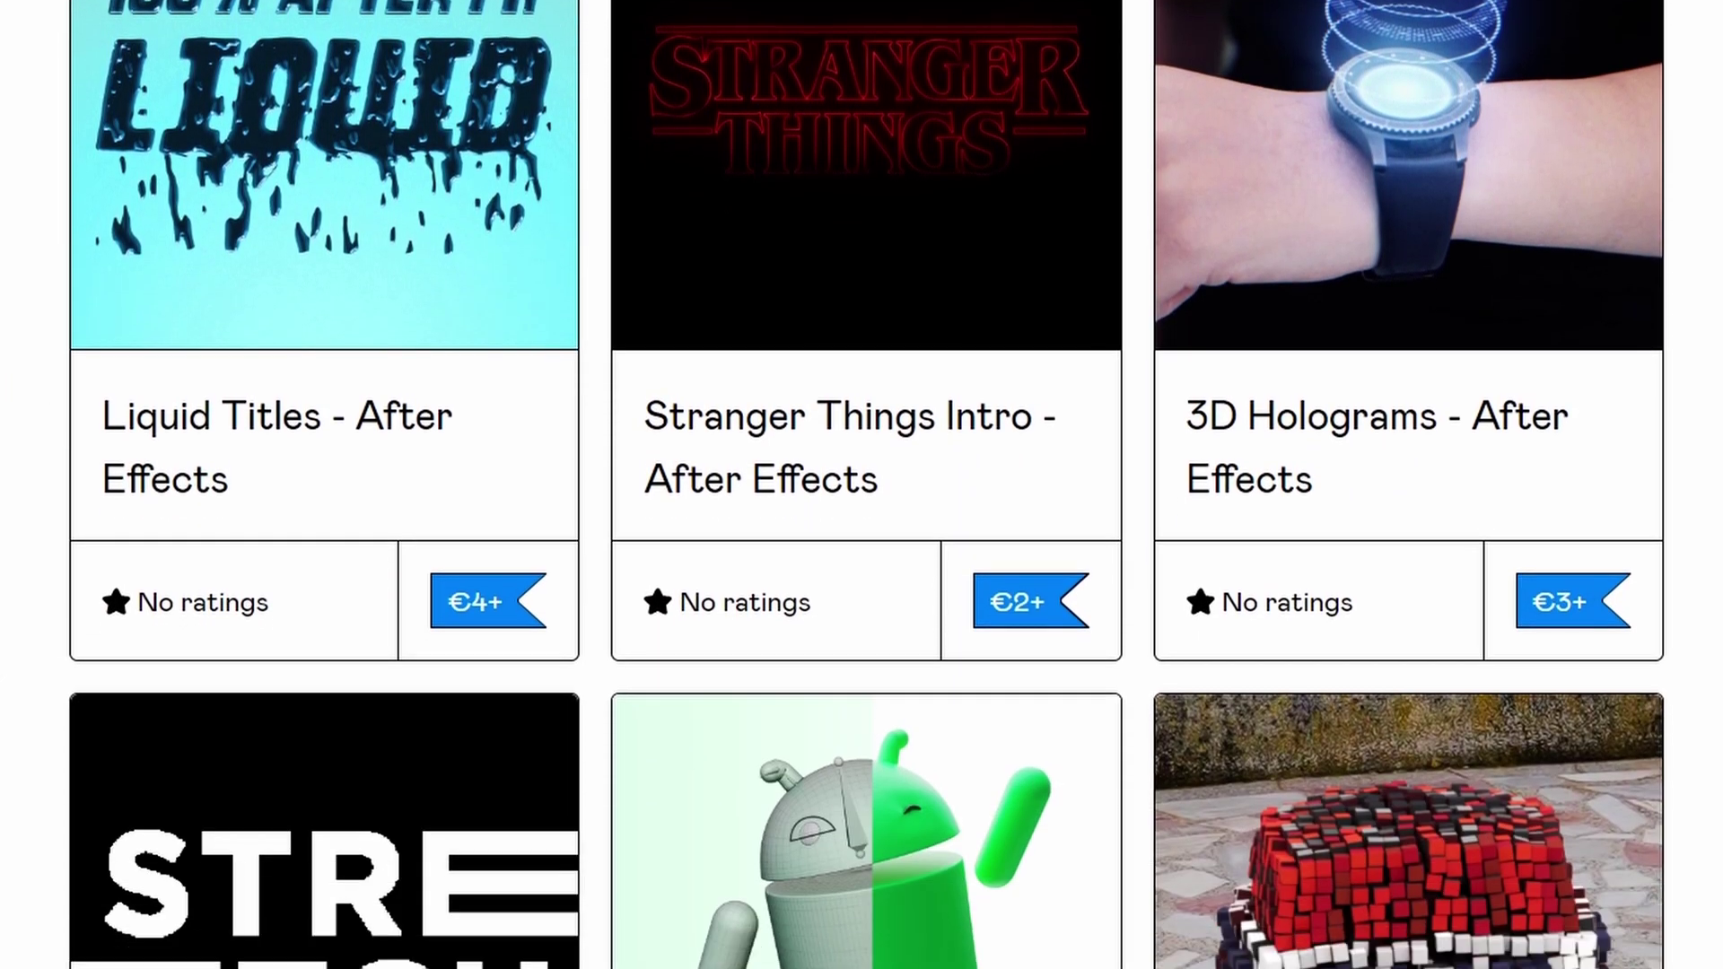
pyautogui.scroll(-20, 861, 484)
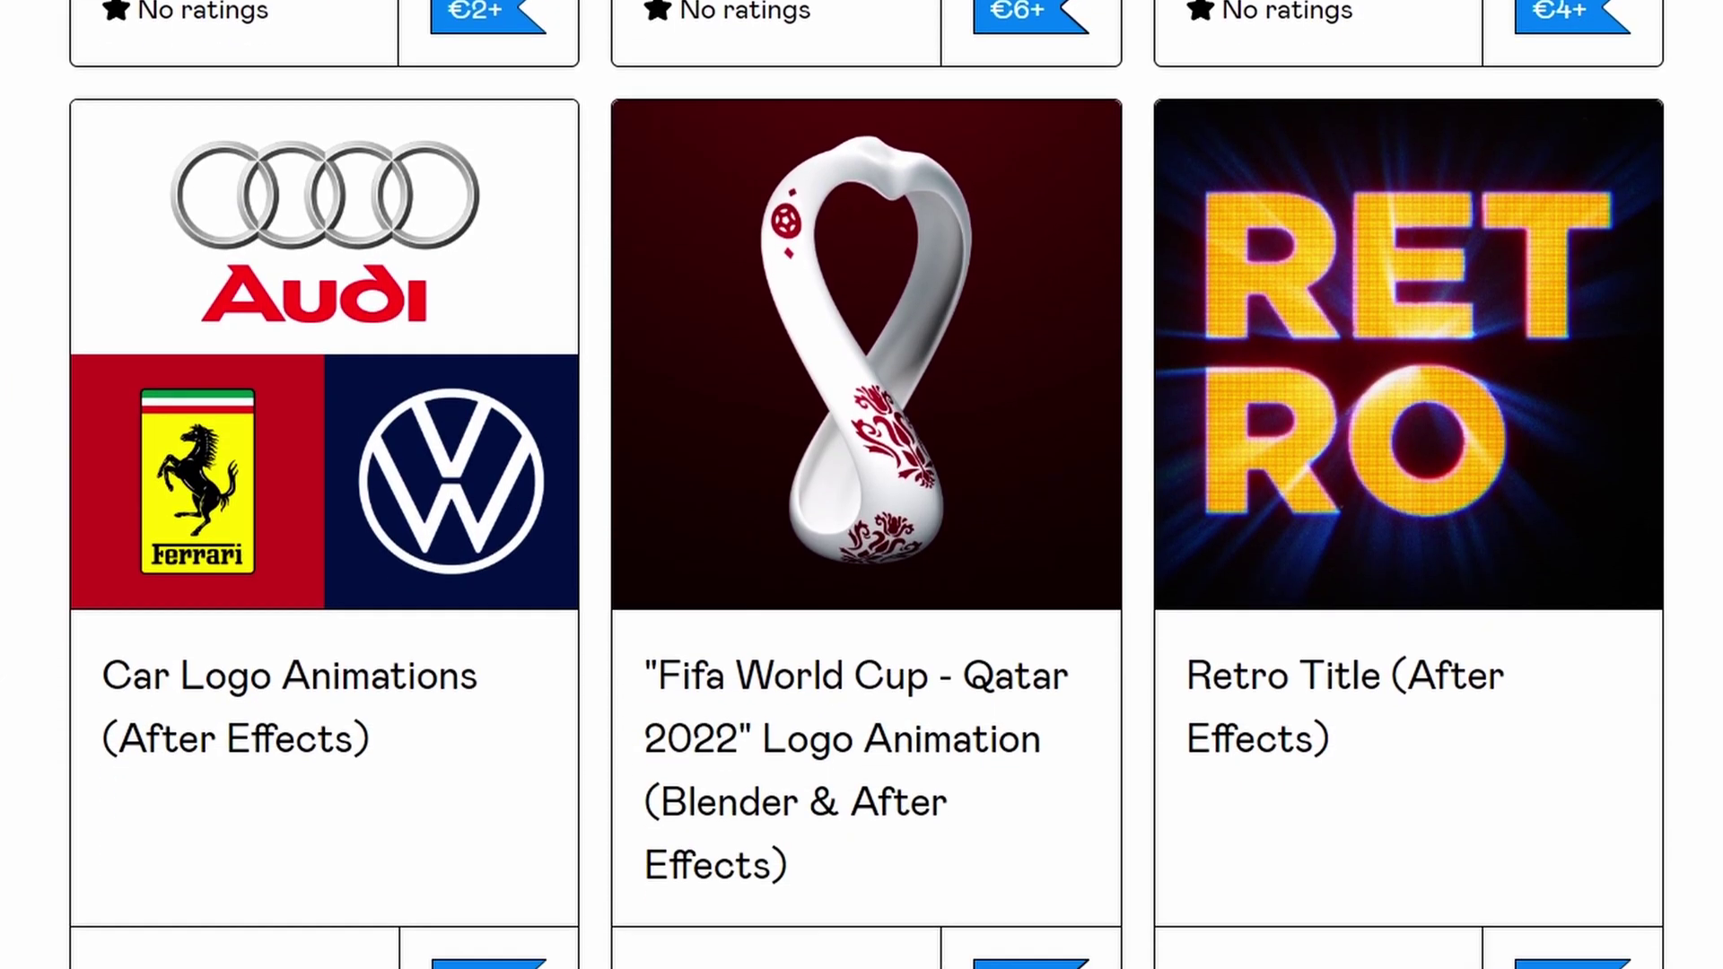
pyautogui.scroll(-10, 862, 484)
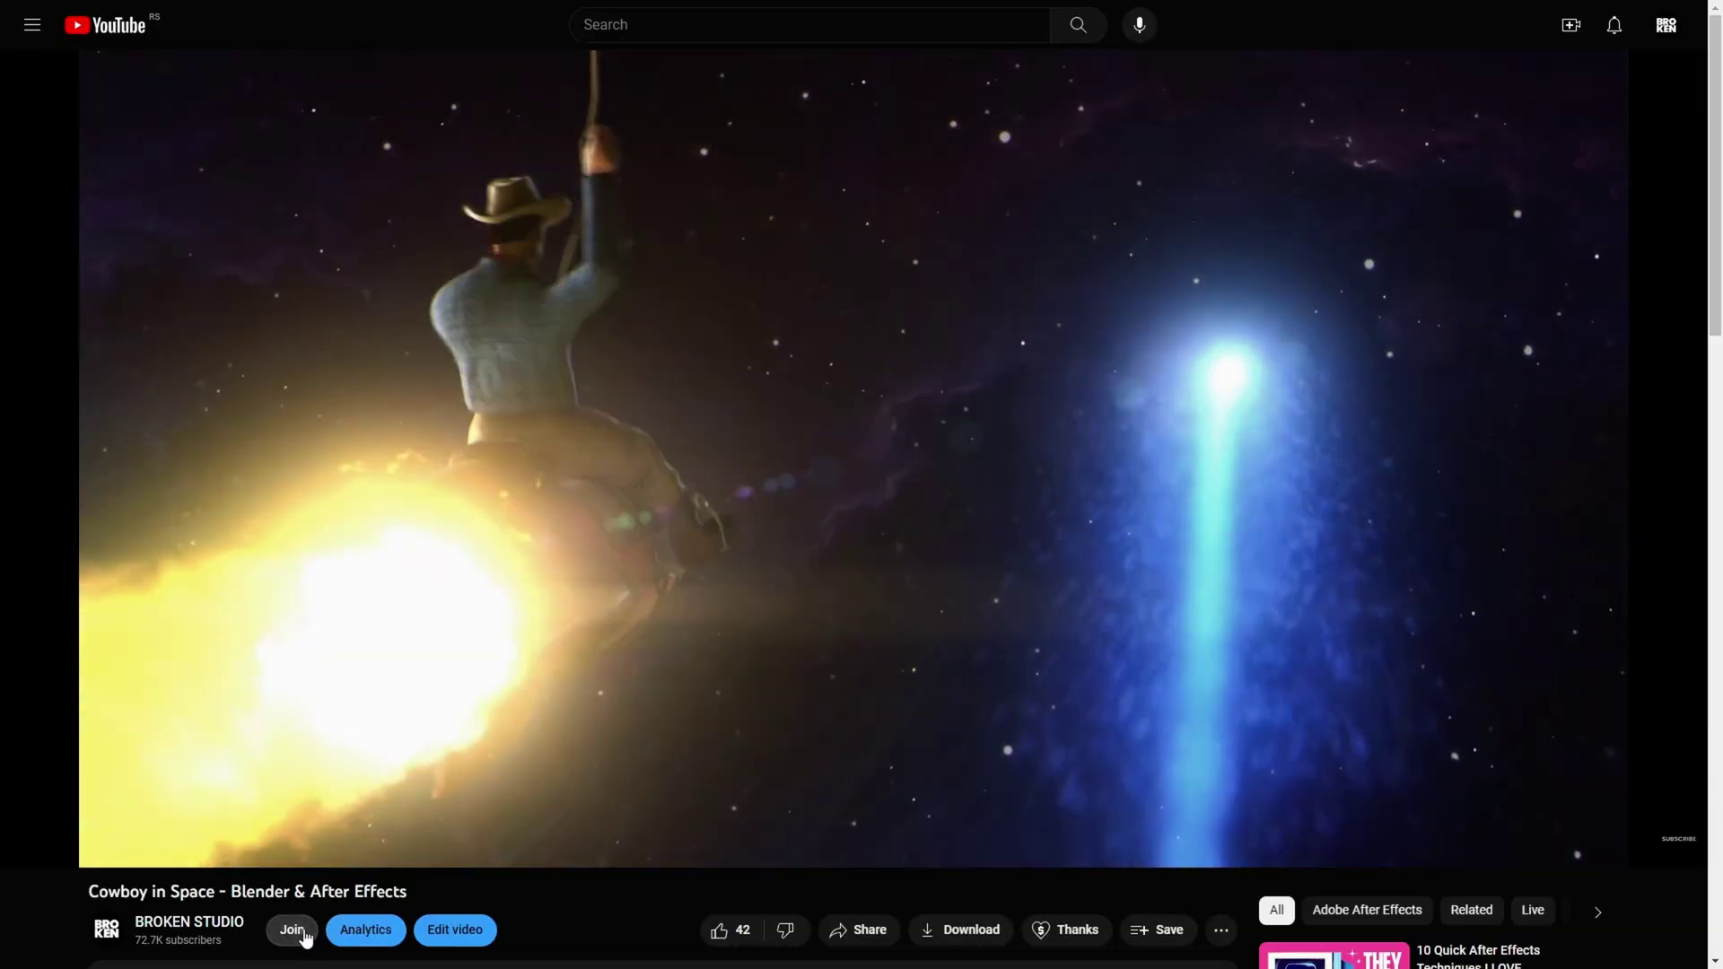
# On YouTube, view the channel's Shattering Supporter membership tier and highlight its Free Project Files perk
pyautogui.click(294, 930)
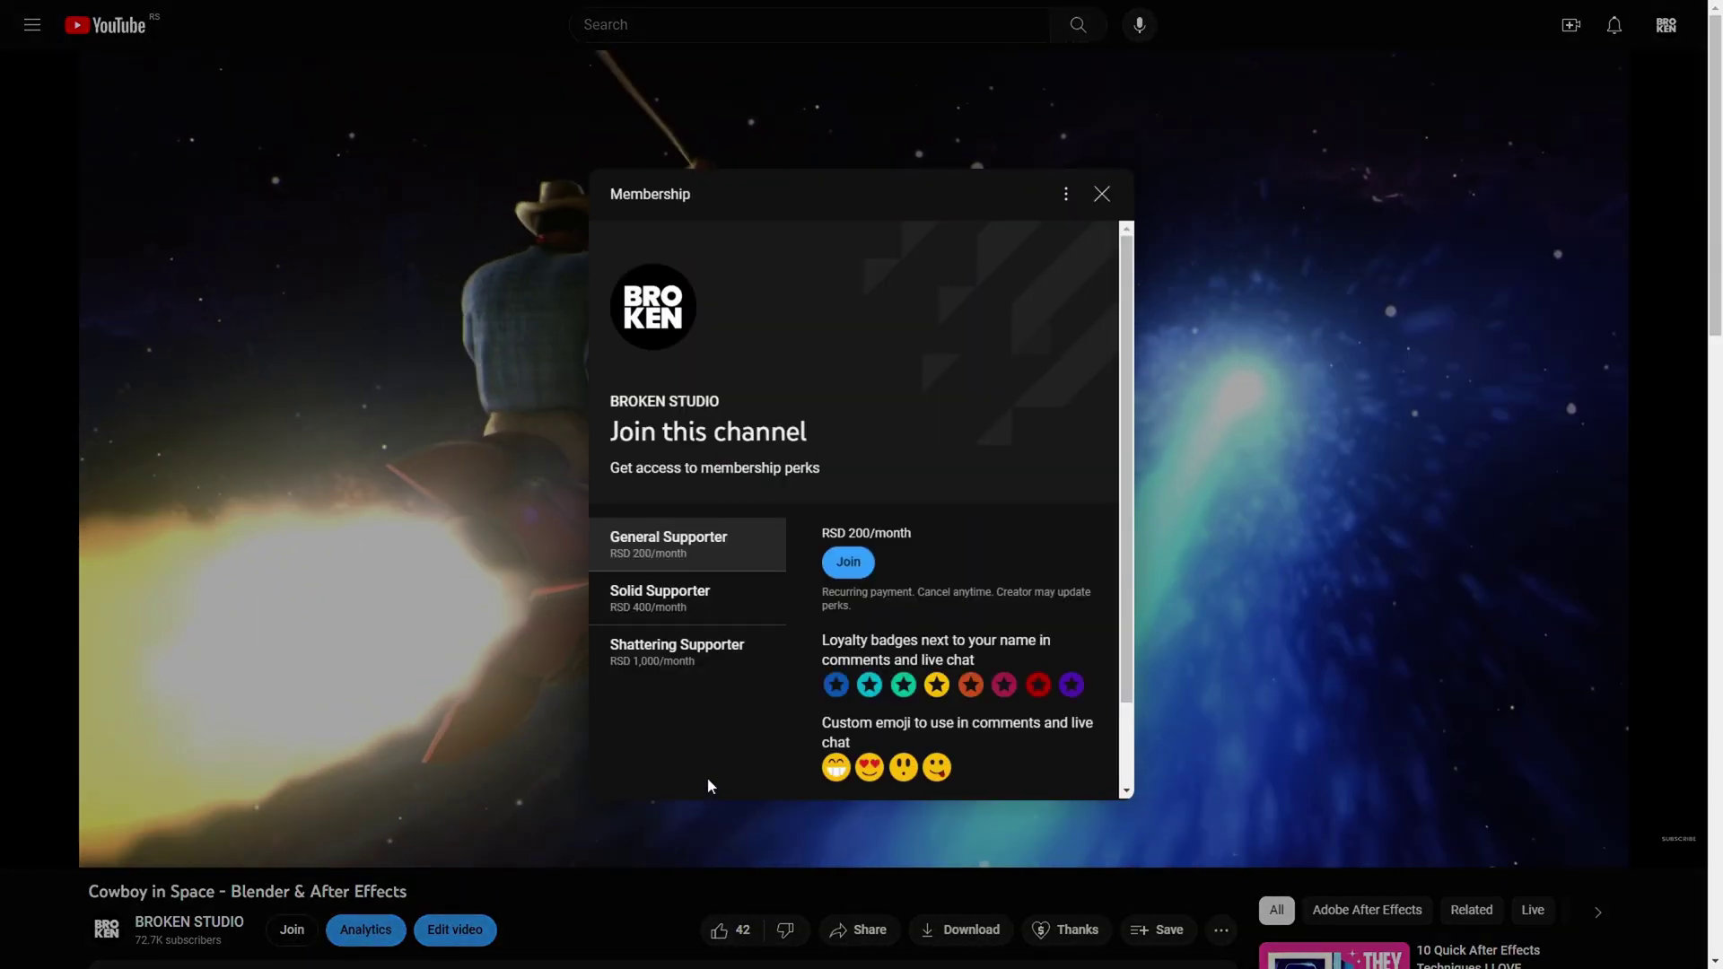
pyautogui.click(758, 671)
pyautogui.scroll(-1, 1123, 639)
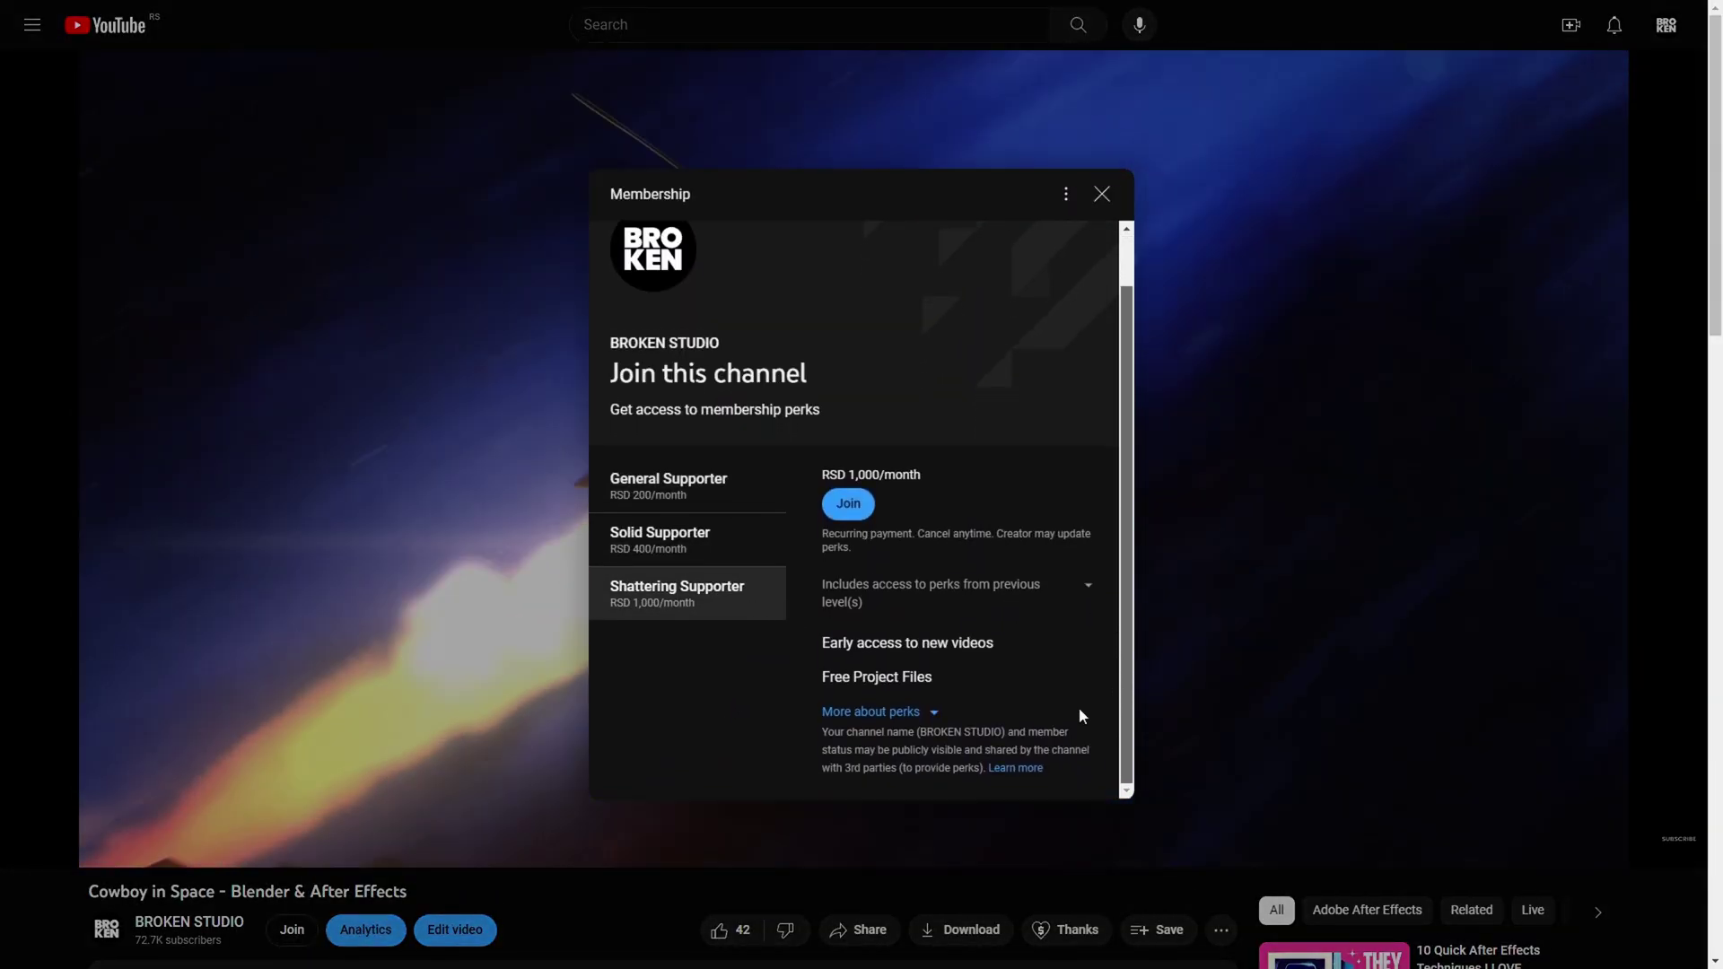
pyautogui.moveTo(952, 678); pyautogui.dragTo(819, 679)
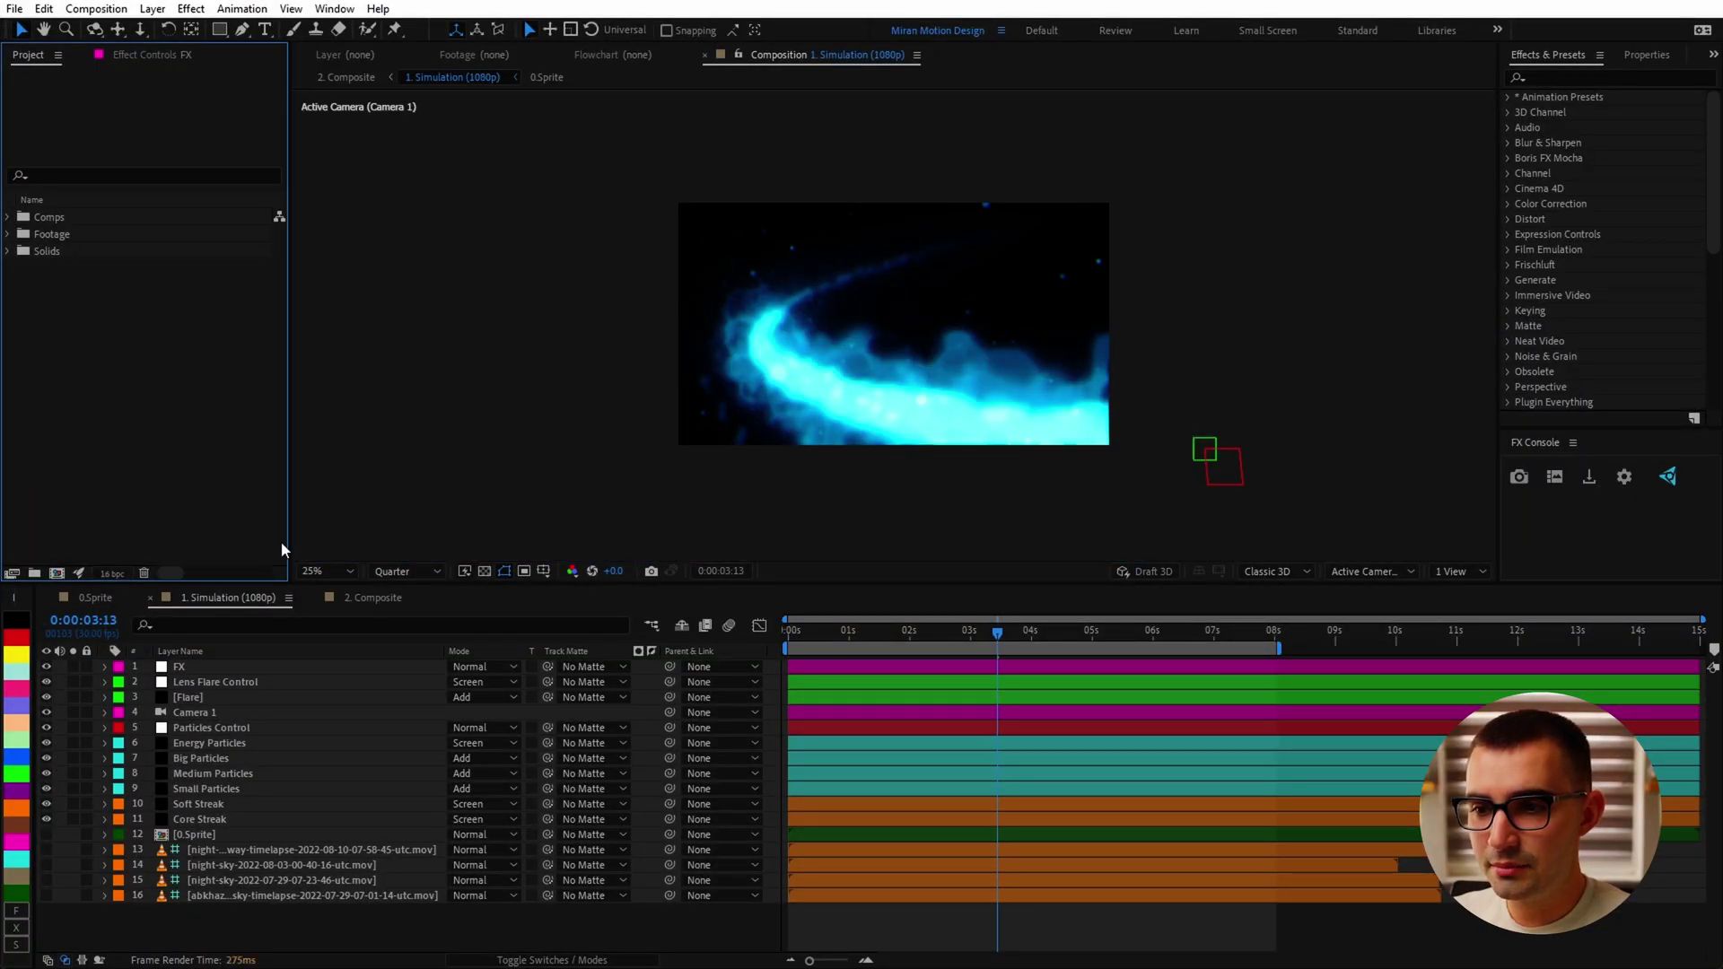
# In After Effects, view the simulation comp at 50% and Full resolution, and set the project colour depth to 32 bpc
pyautogui.press('.')
pyautogui.click(406, 571)
pyautogui.click(396, 610)
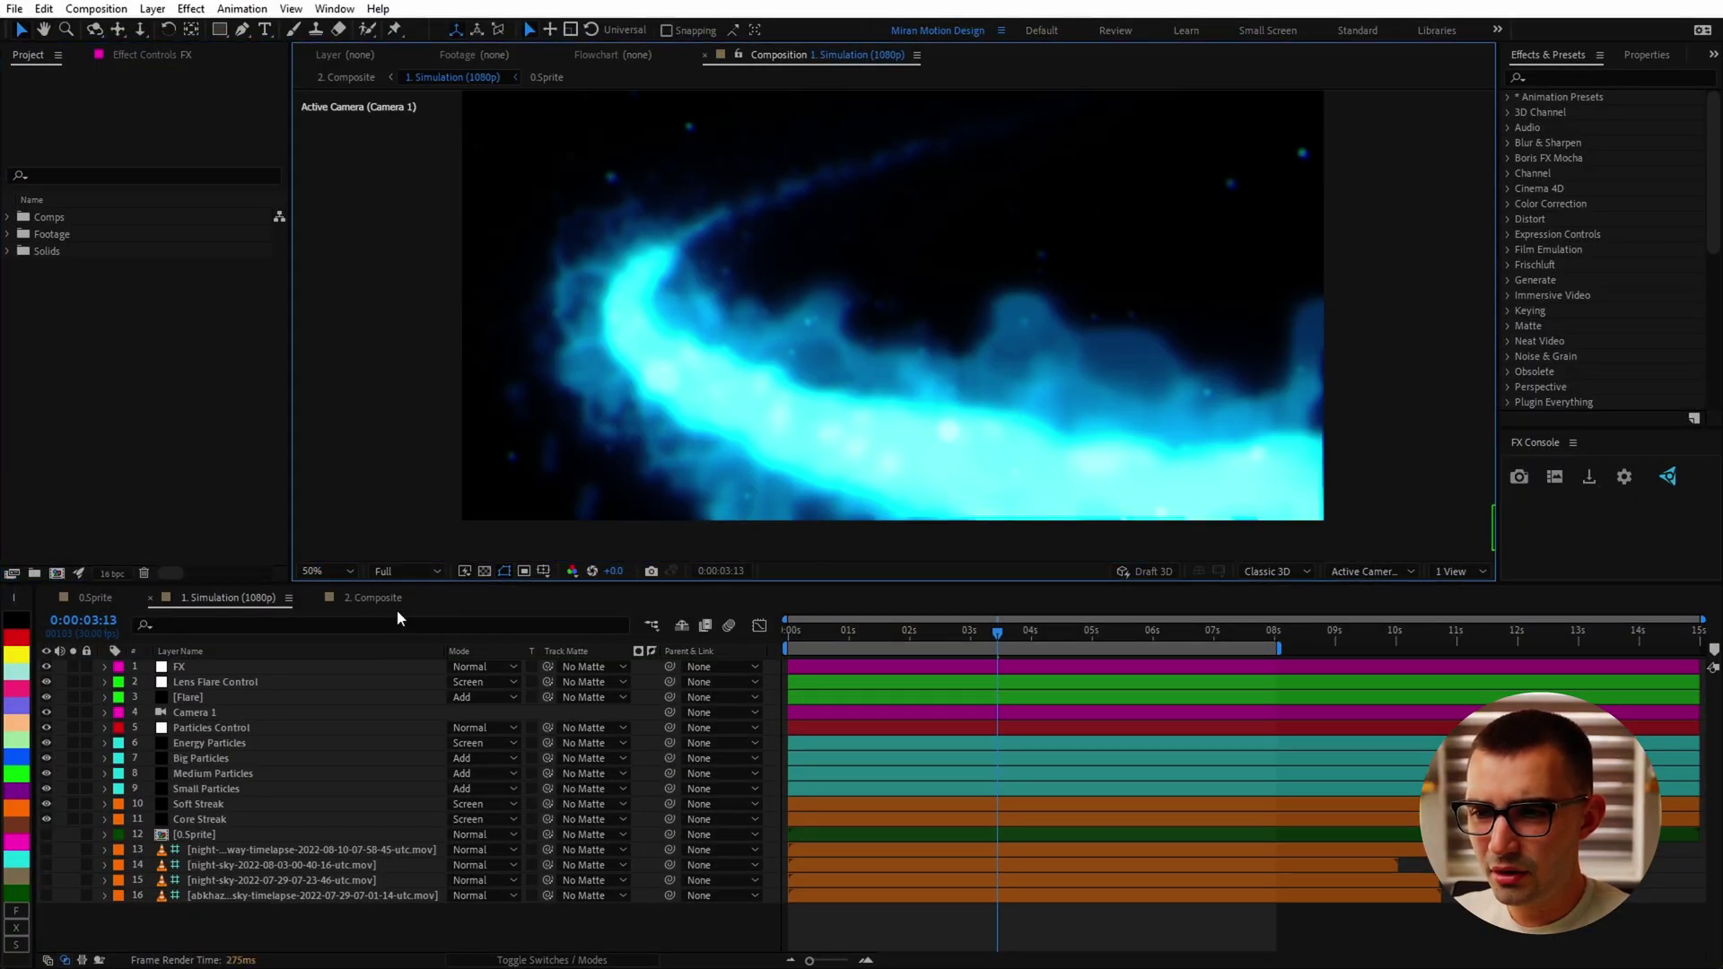
pyautogui.keyDown('alt'); pyautogui.click(105, 578); pyautogui.keyUp('alt')
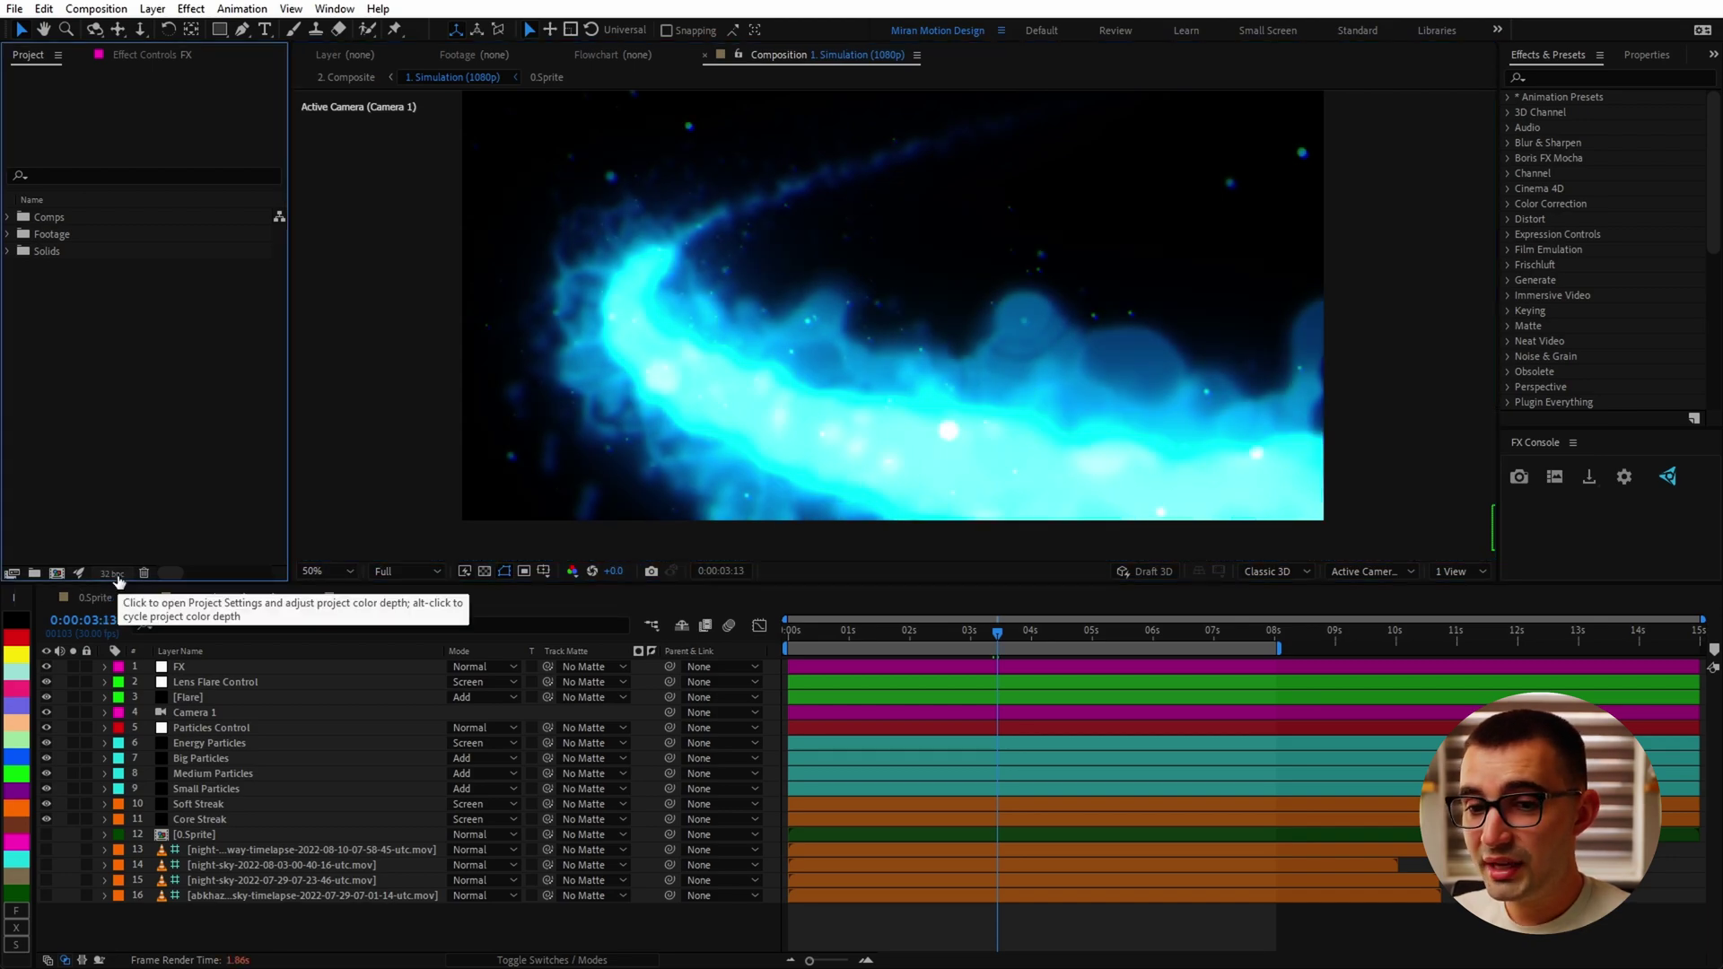
# Open the Info panel
pyautogui.click(337, 8)
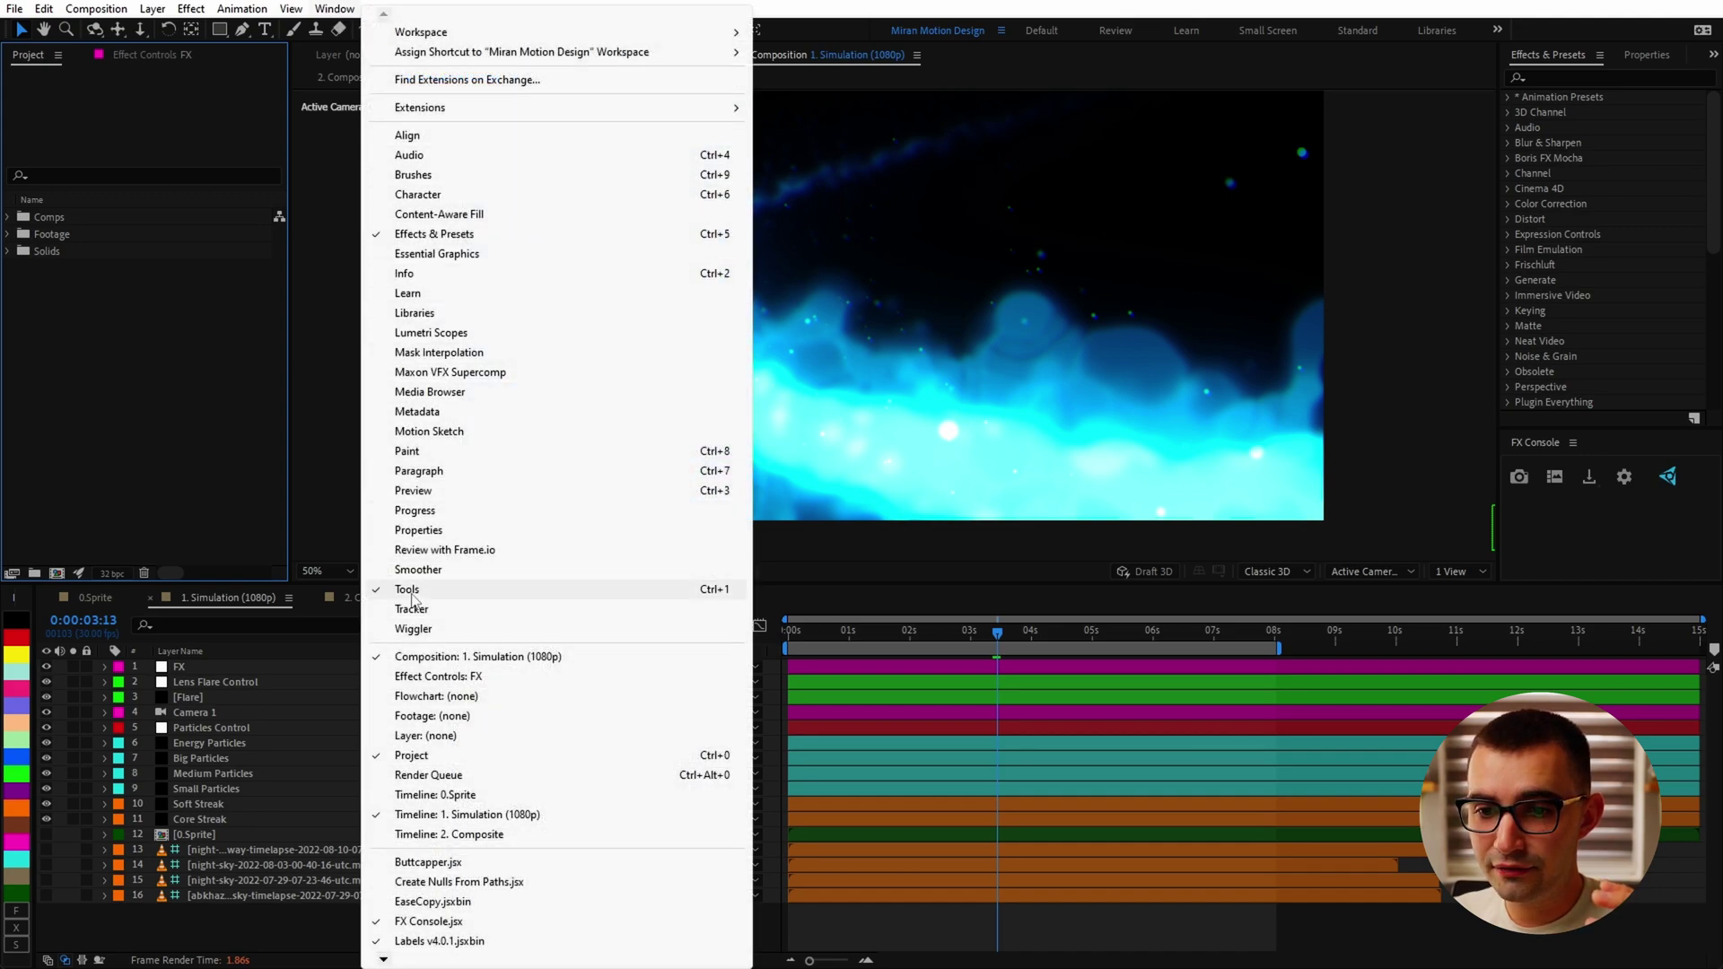
pyautogui.click(430, 273)
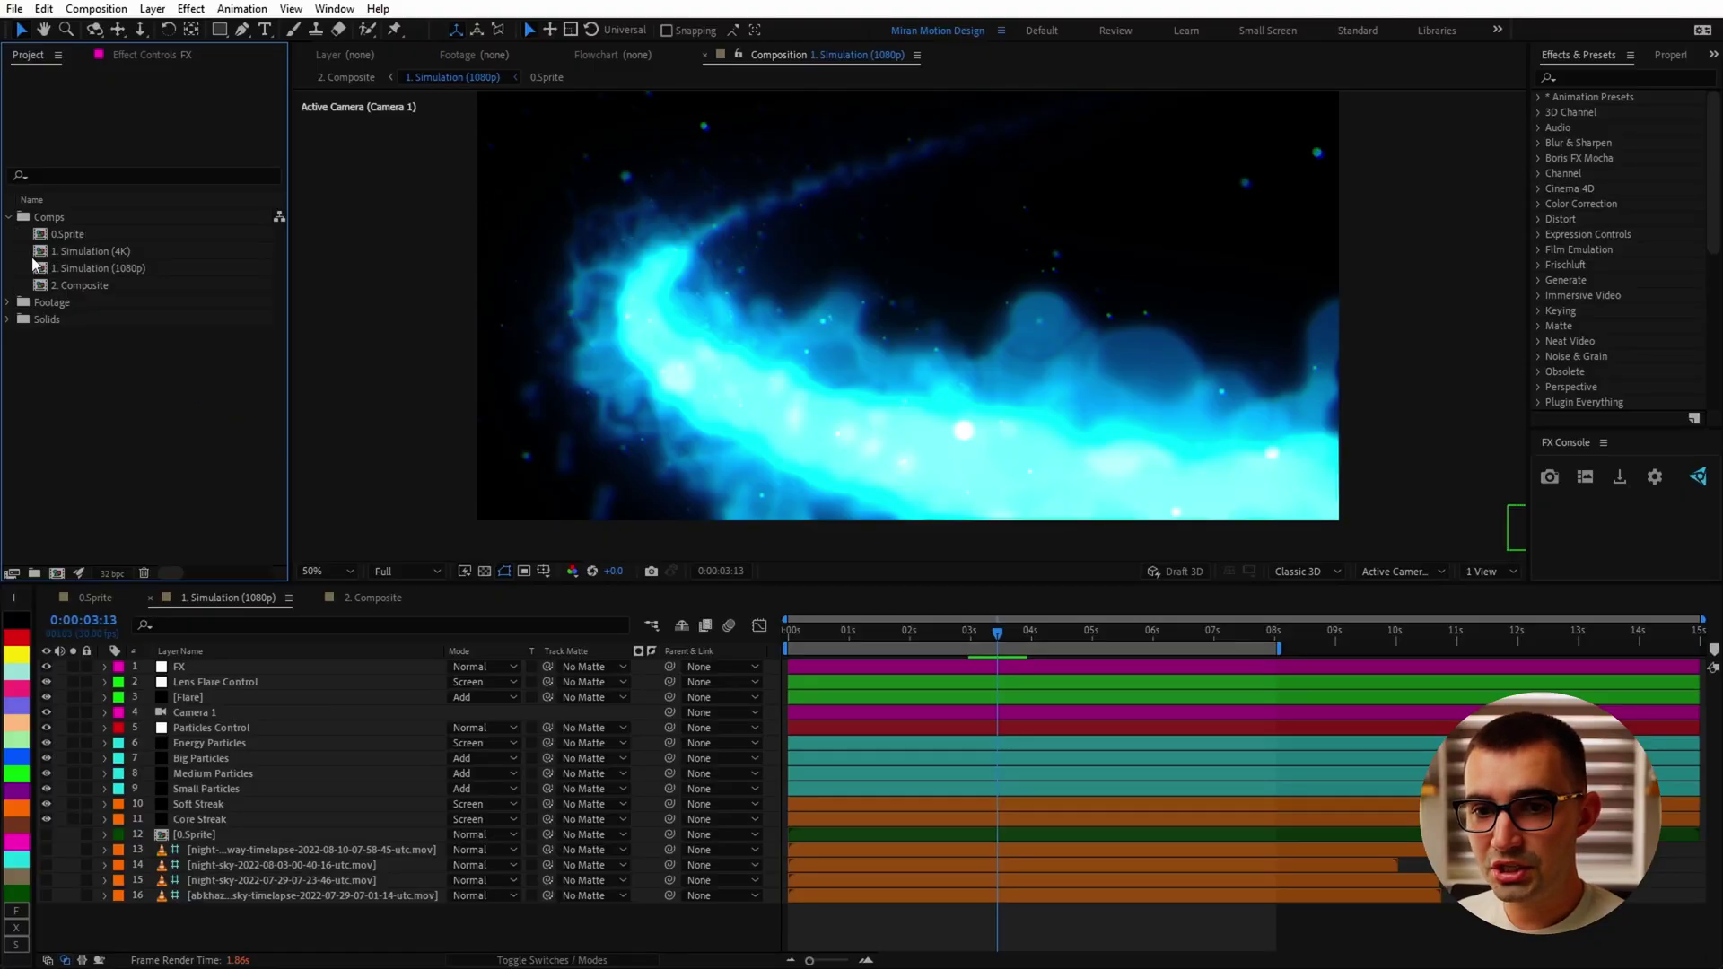
# Point out the 1080p and 4K simulation comps in the project and scrub the 1080p comp to 0:00:04:09
pyautogui.click(126, 268)
pyautogui.click(114, 254)
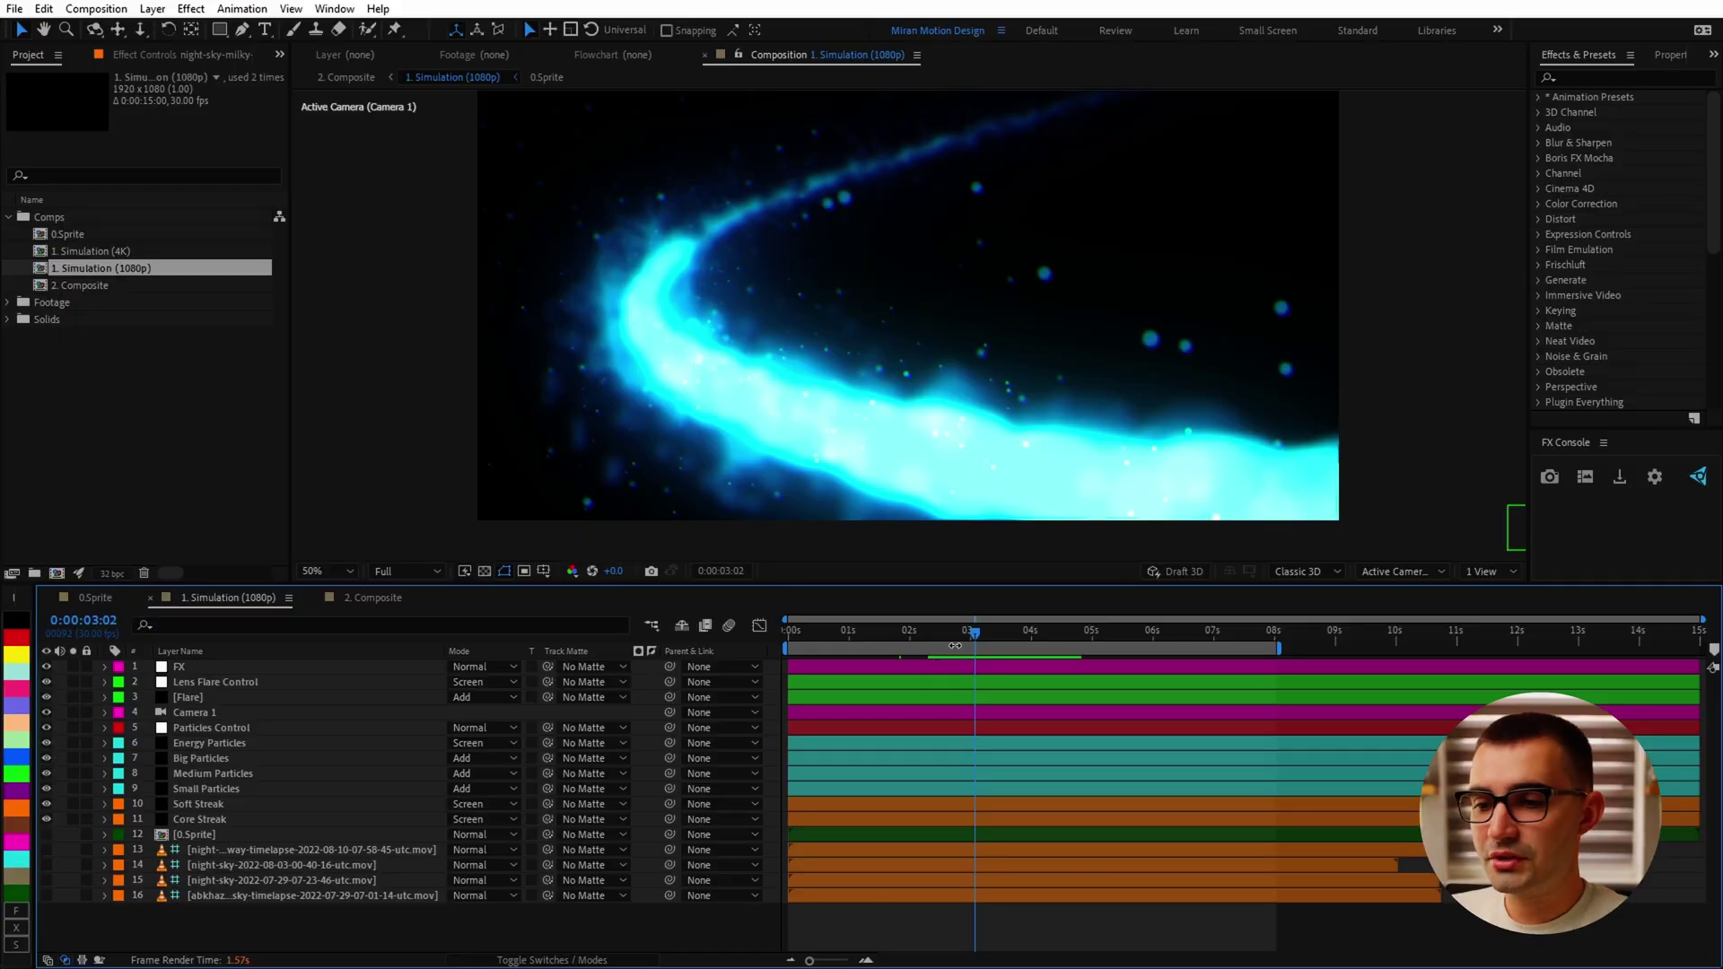
pyautogui.moveTo(978, 637); pyautogui.dragTo(1050, 655)
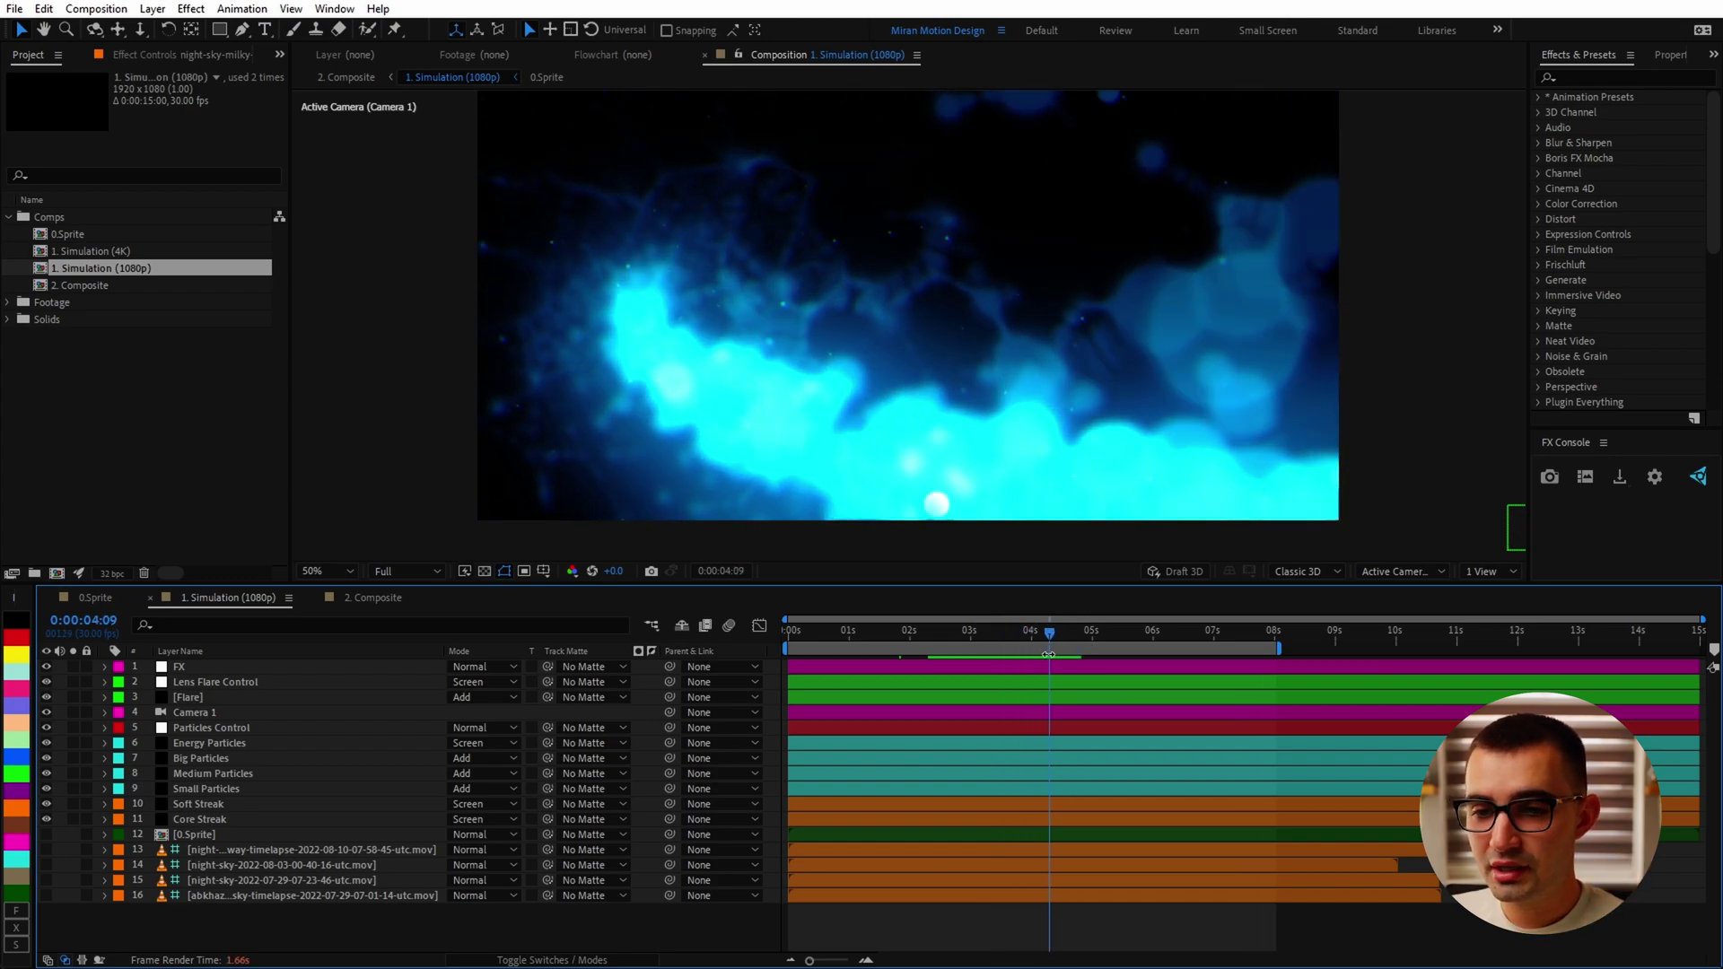
# Open the 2. Composite comp and scrub through the shooting star shot to 0:00:03:29
pyautogui.click(386, 600)
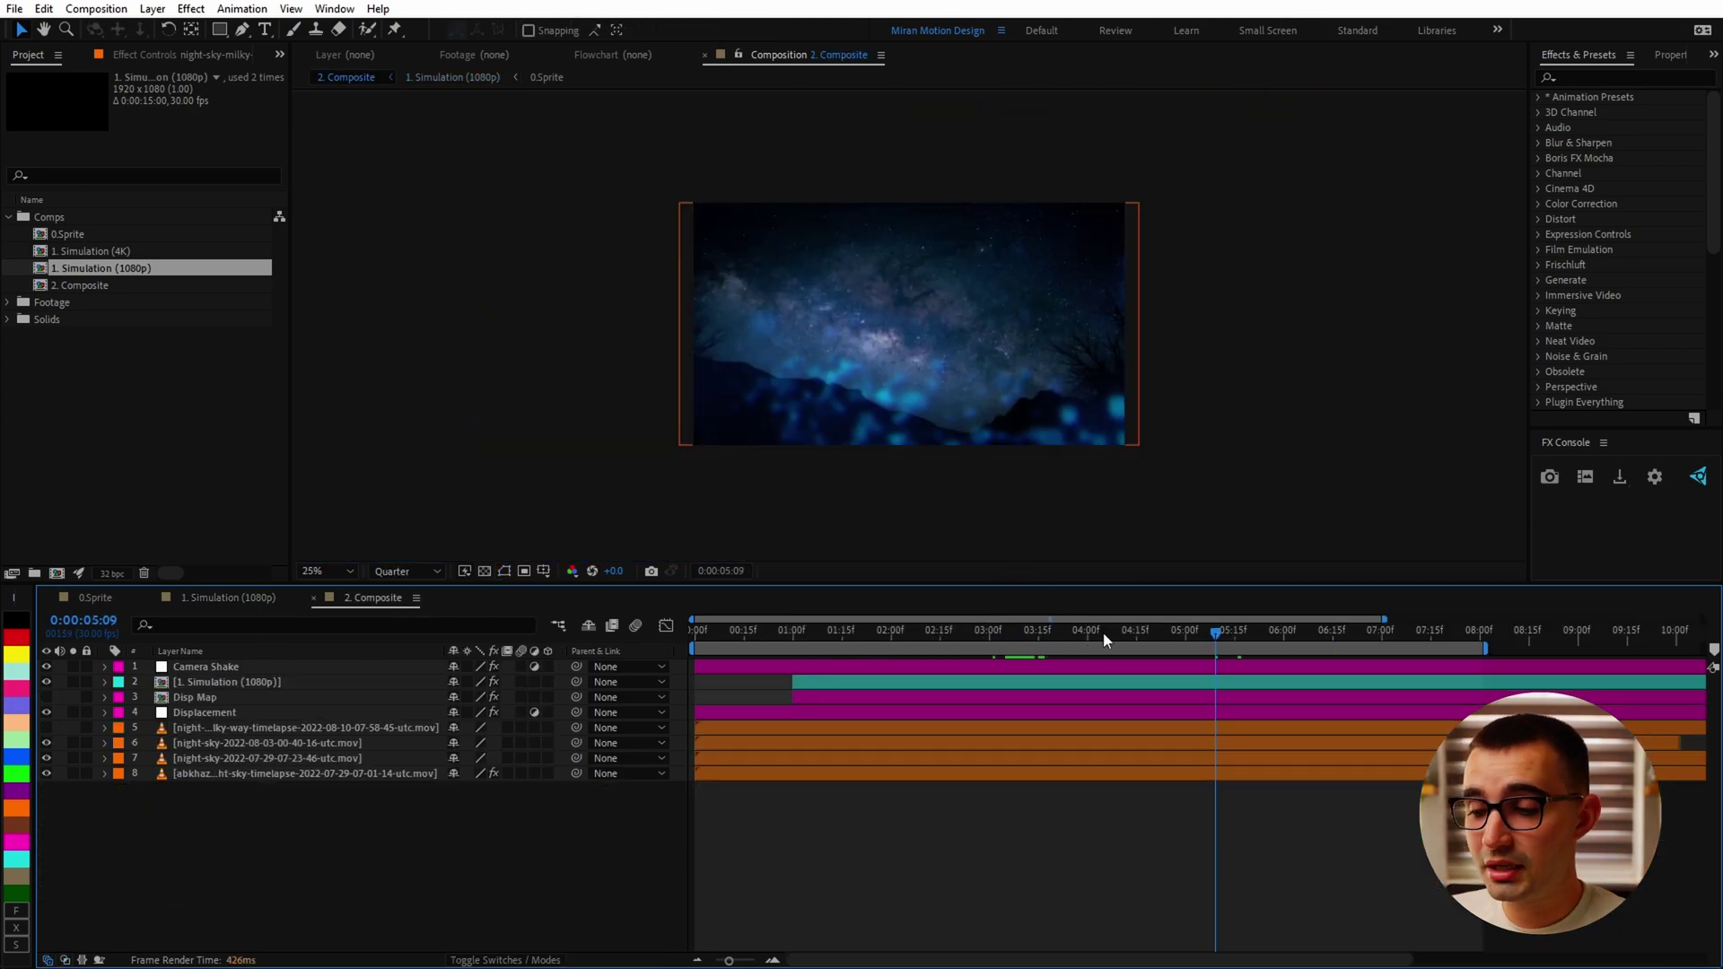
pyautogui.moveTo(1077, 636); pyautogui.dragTo(1028, 644)
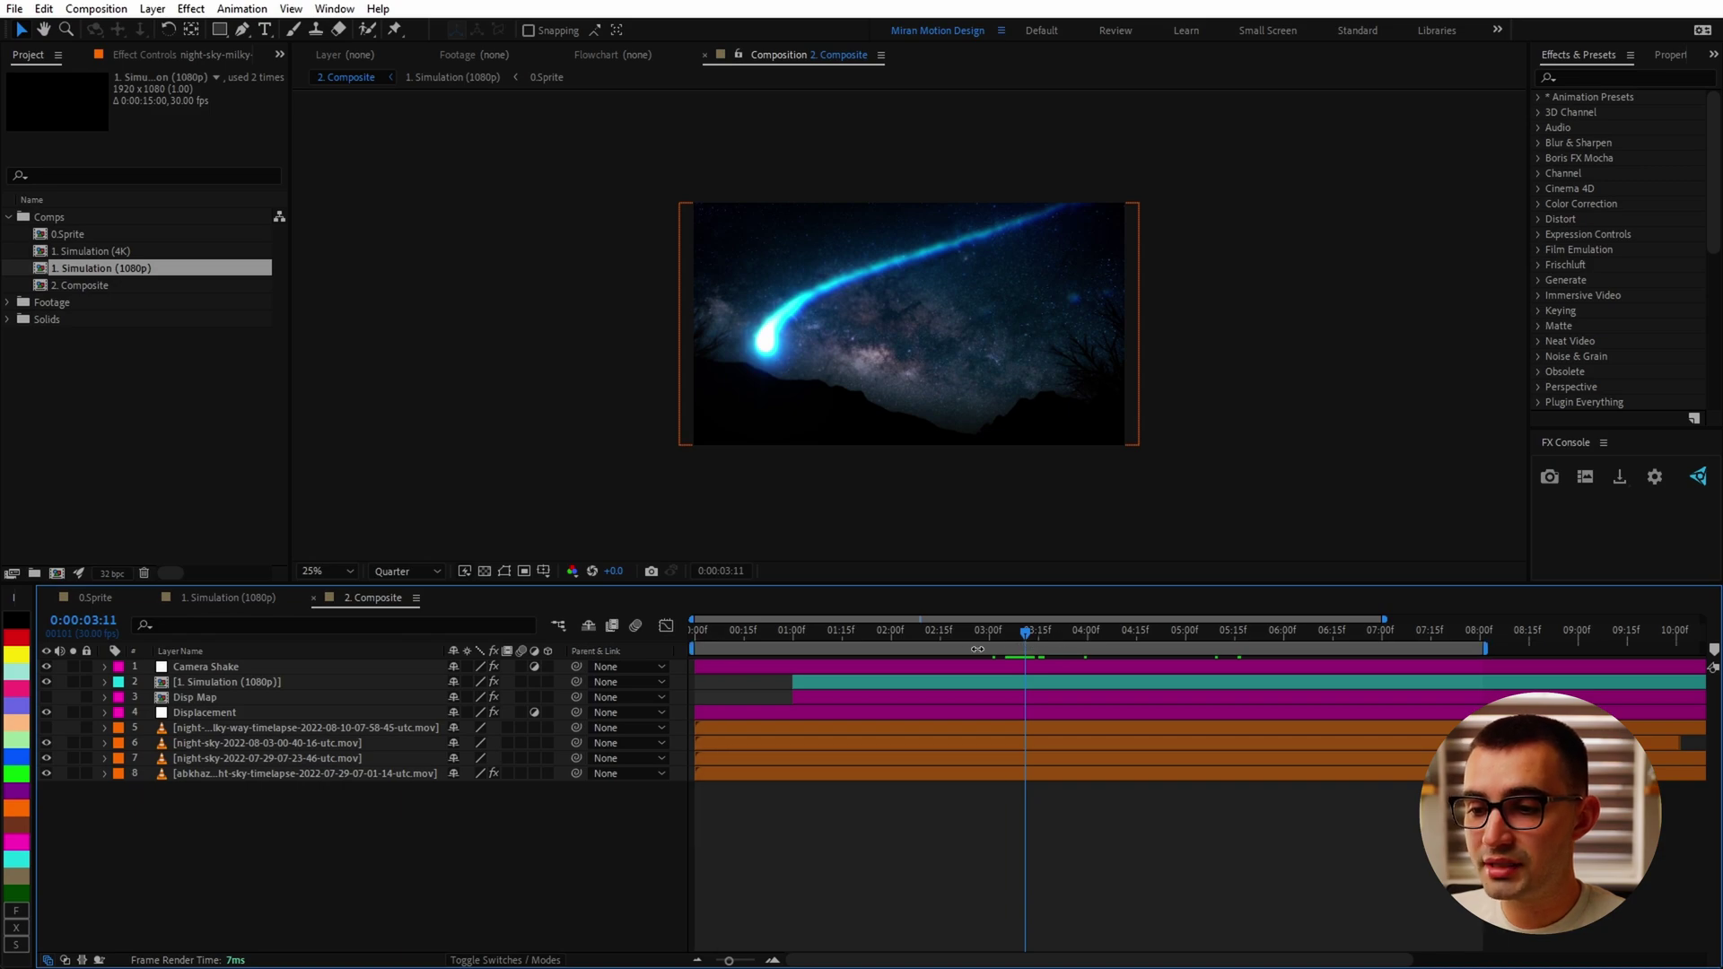
pyautogui.click(1085, 636)
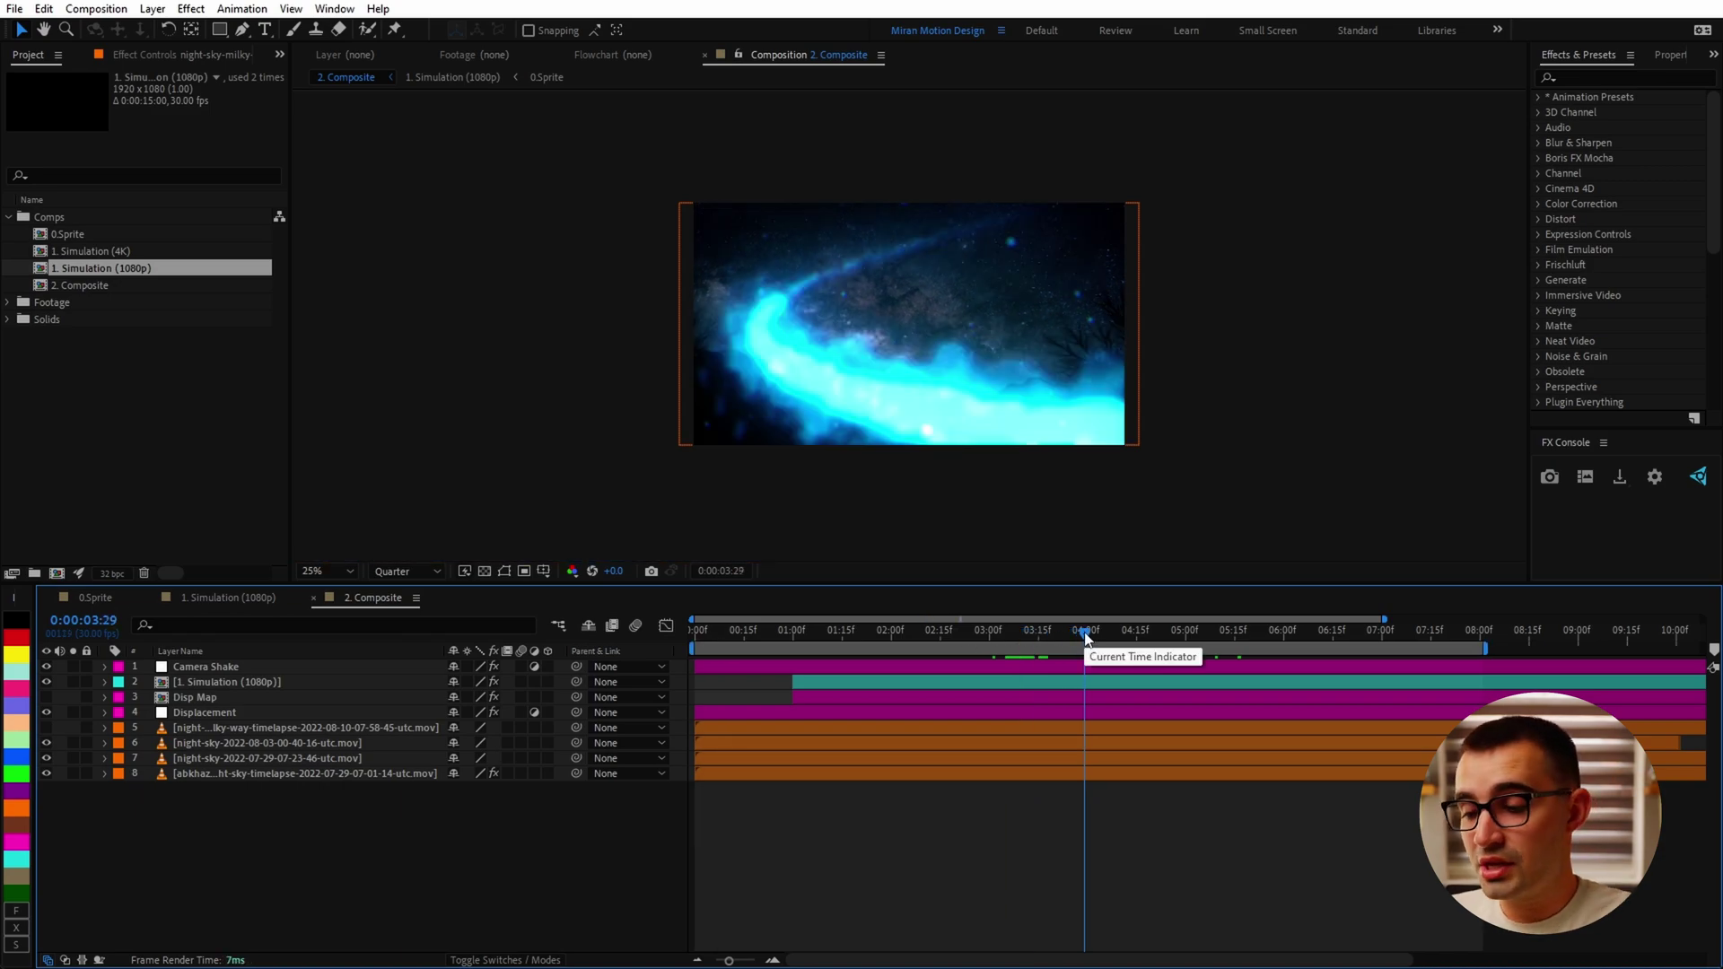
# Hide the 1. Simulation (1080p) layer in the composite and scrub through the night-sky background at 50% magnification
pyautogui.click(304, 745)
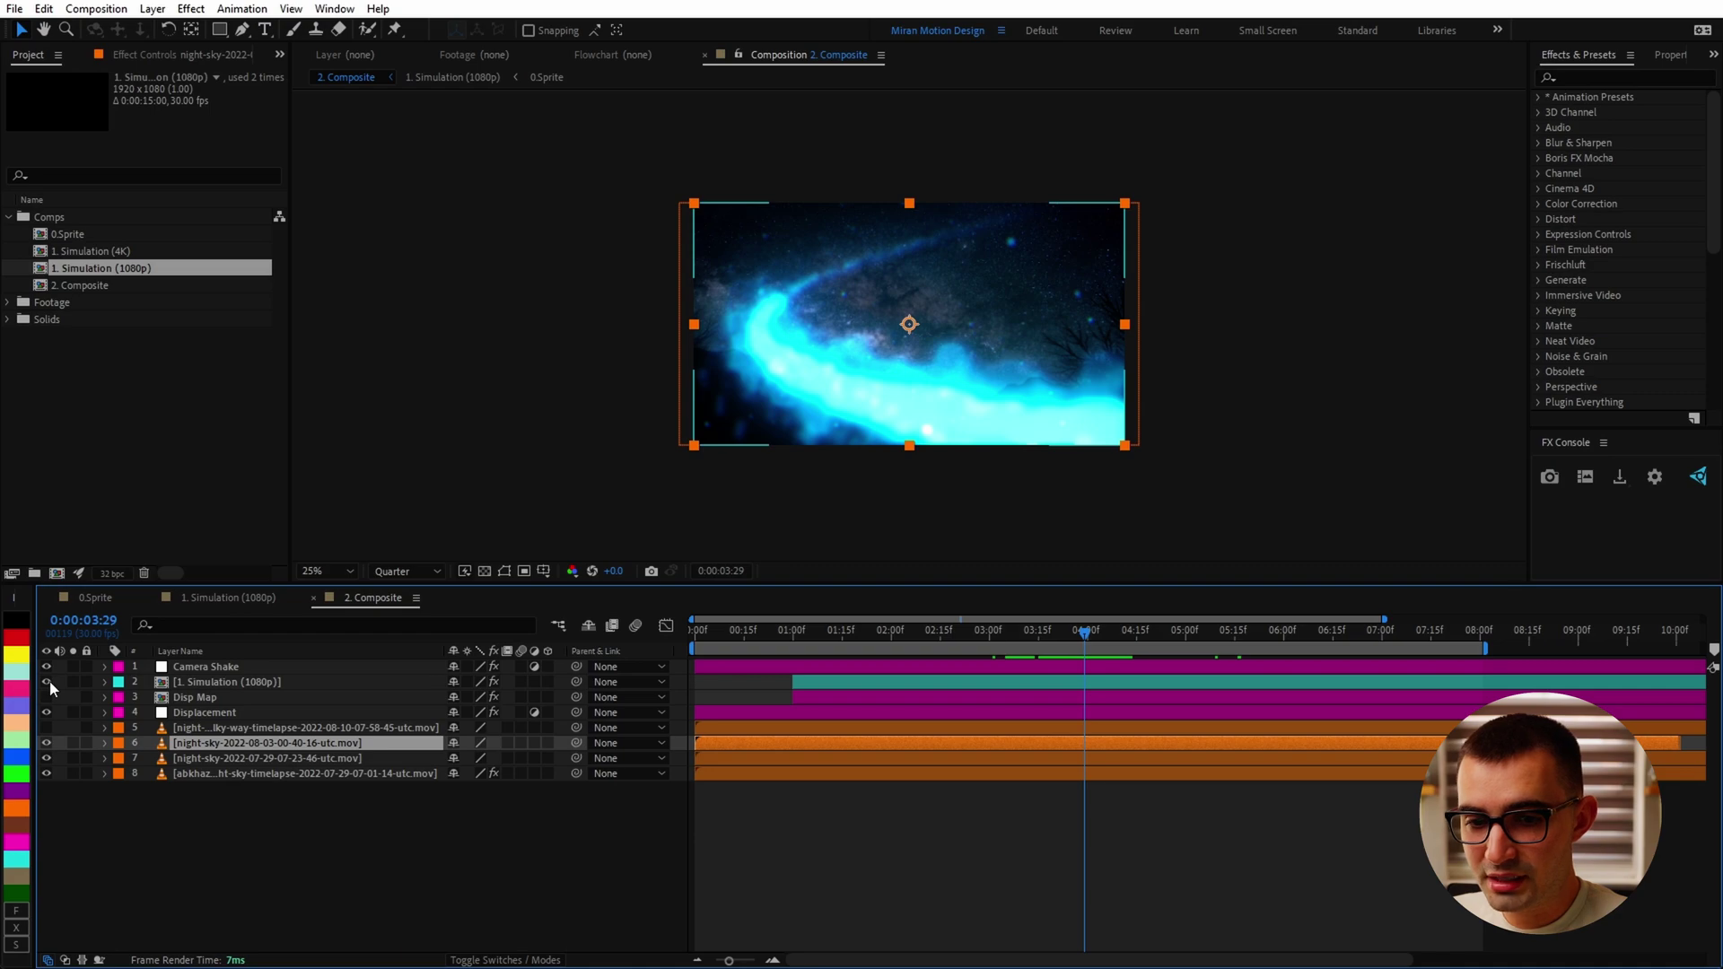
pyautogui.scroll(2, 908, 497)
pyautogui.moveTo(910, 497); pyautogui.dragTo(914, 432)
pyautogui.moveTo(932, 634); pyautogui.dragTo(1005, 654)
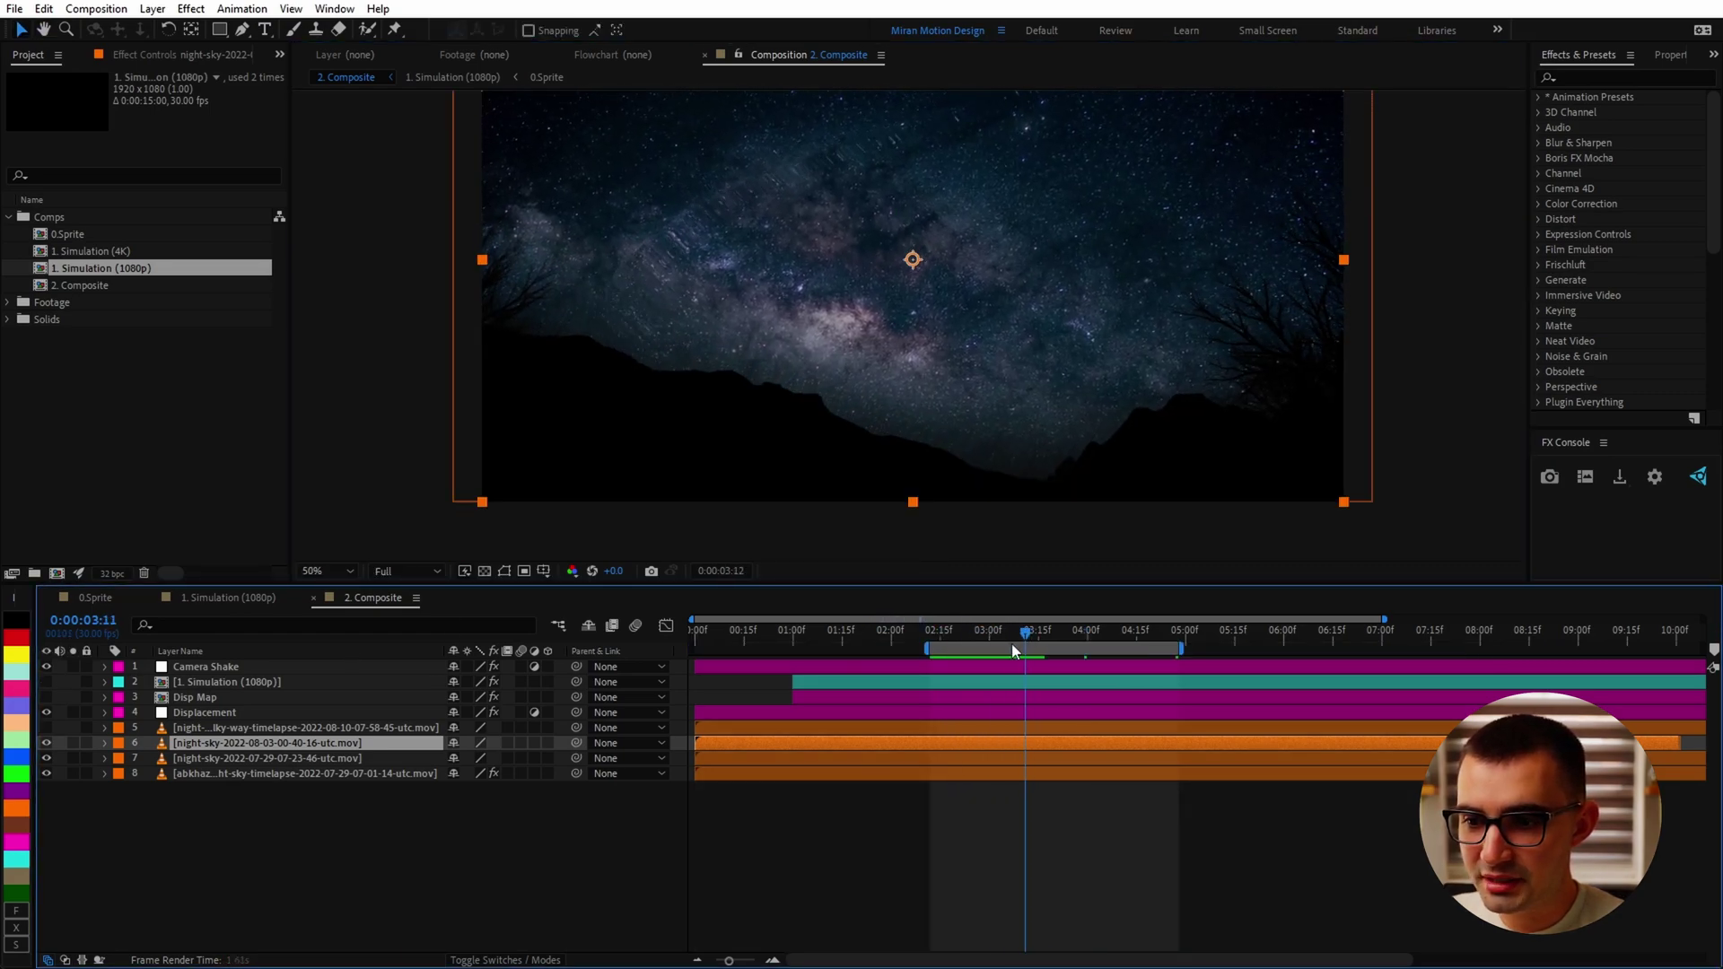
# Inspect the Displacement layer's Displacement Map settings and toggle the visibility of the Disp Map and Displacement layers
pyautogui.click(193, 713)
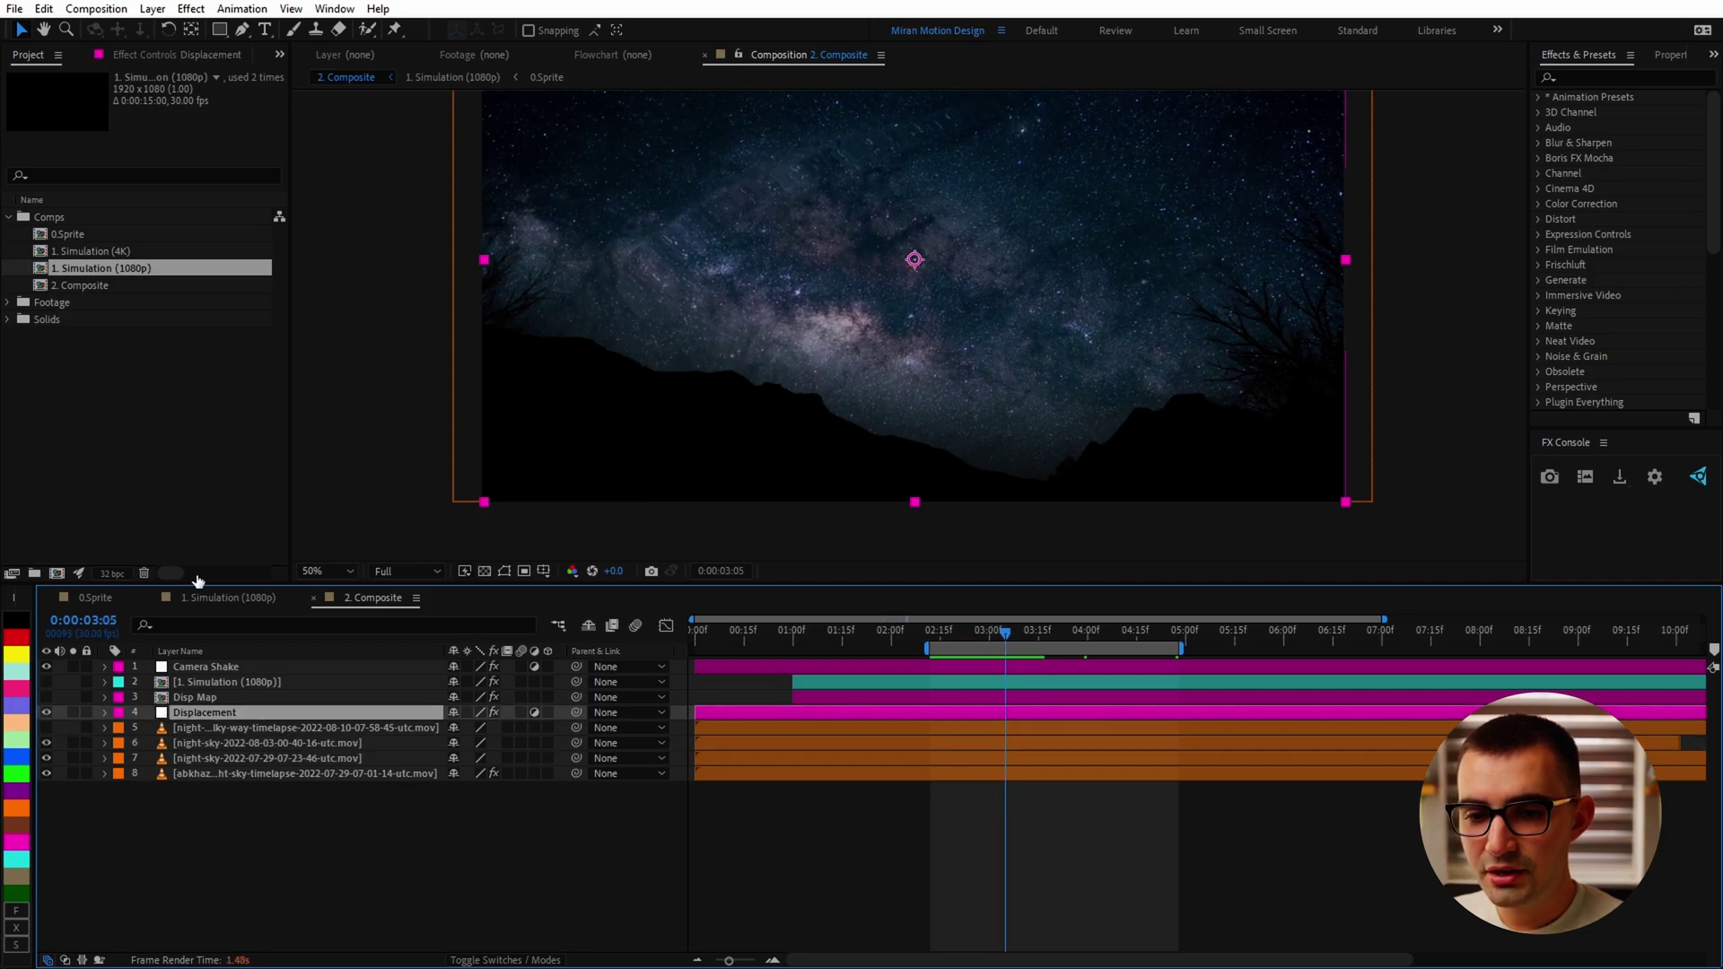
pyautogui.click(179, 60)
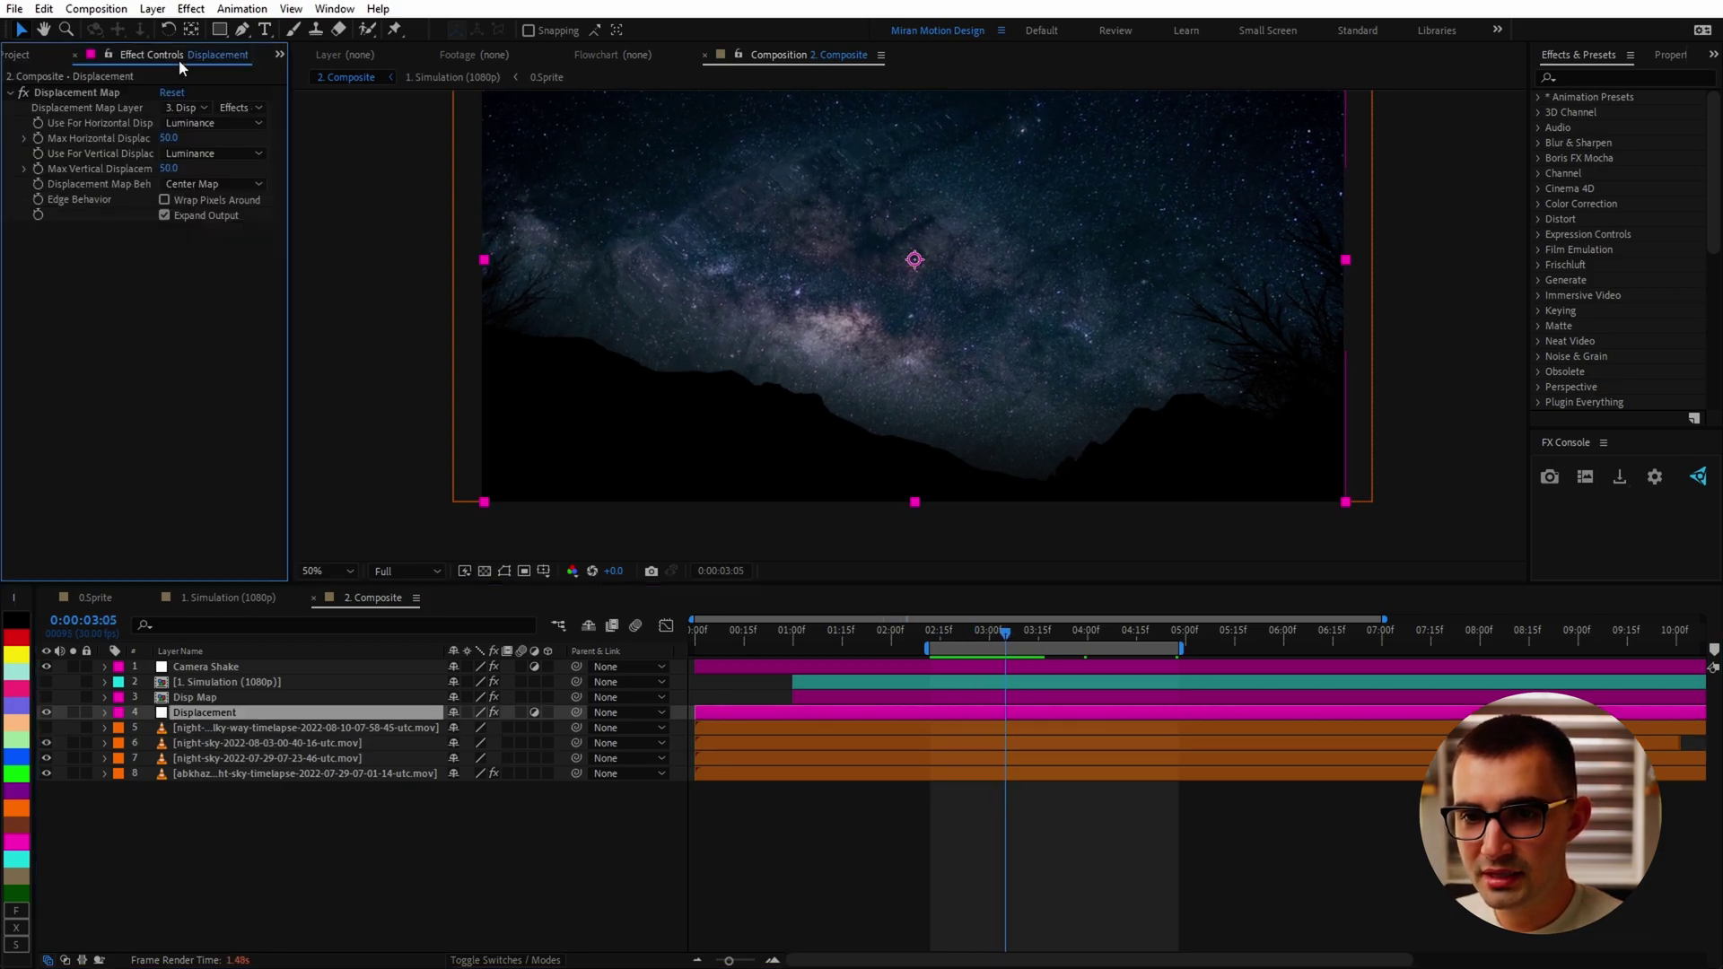
pyautogui.click(47, 697)
pyautogui.click(47, 712)
pyautogui.click(198, 699)
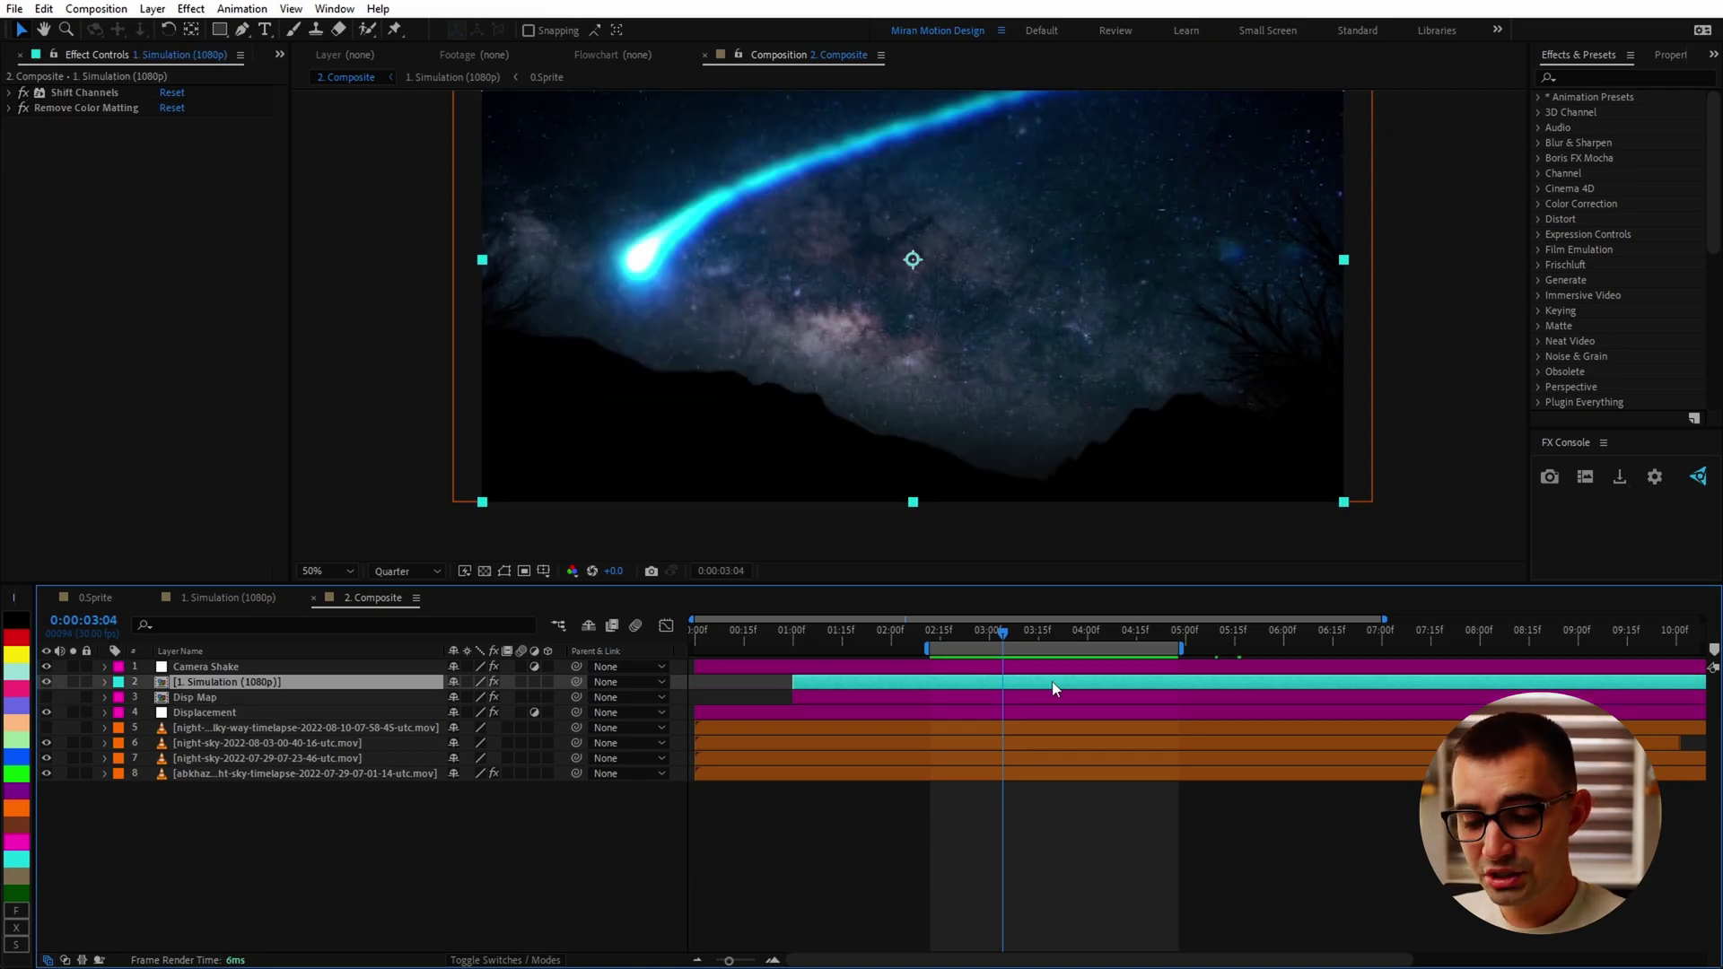
# Reveal the Time Remap keyframes of the 1. Simulation (1080p) layer and preview the speed change up to 0:00:04:08
pyautogui.press('u')
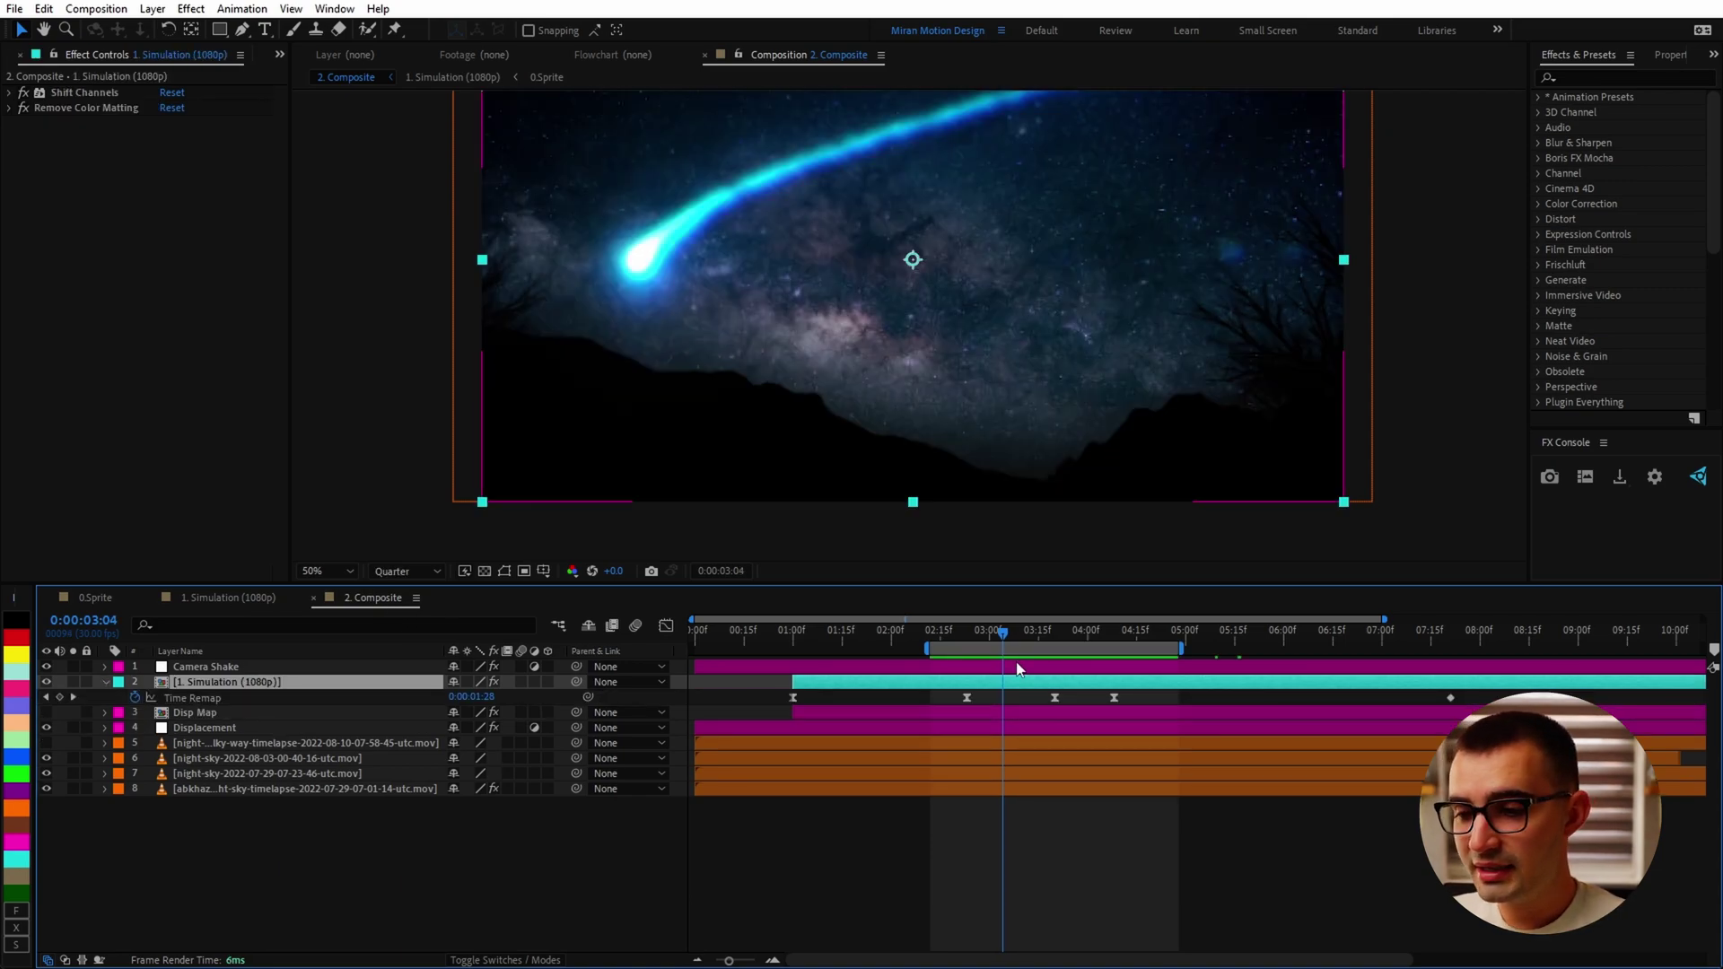
pyautogui.moveTo(963, 638); pyautogui.dragTo(1055, 637)
pyautogui.rightClick(1032, 130)
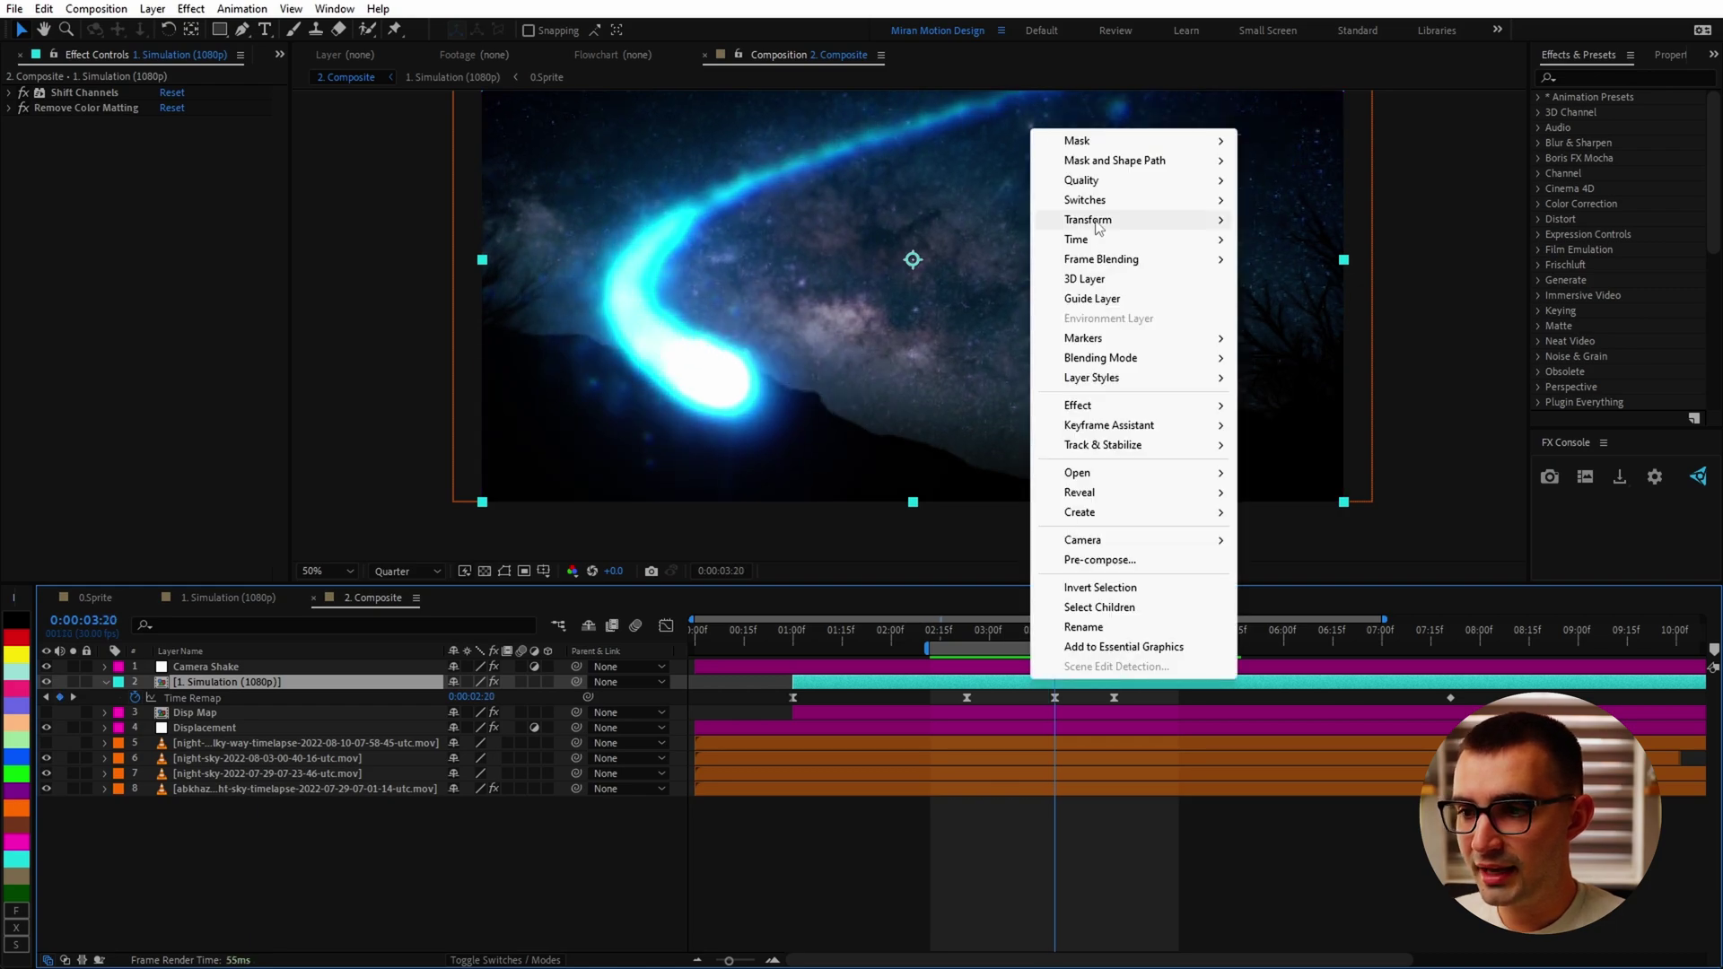
pyautogui.moveTo(1081, 240)
pyautogui.press('Escape')
pyautogui.press('Escape')
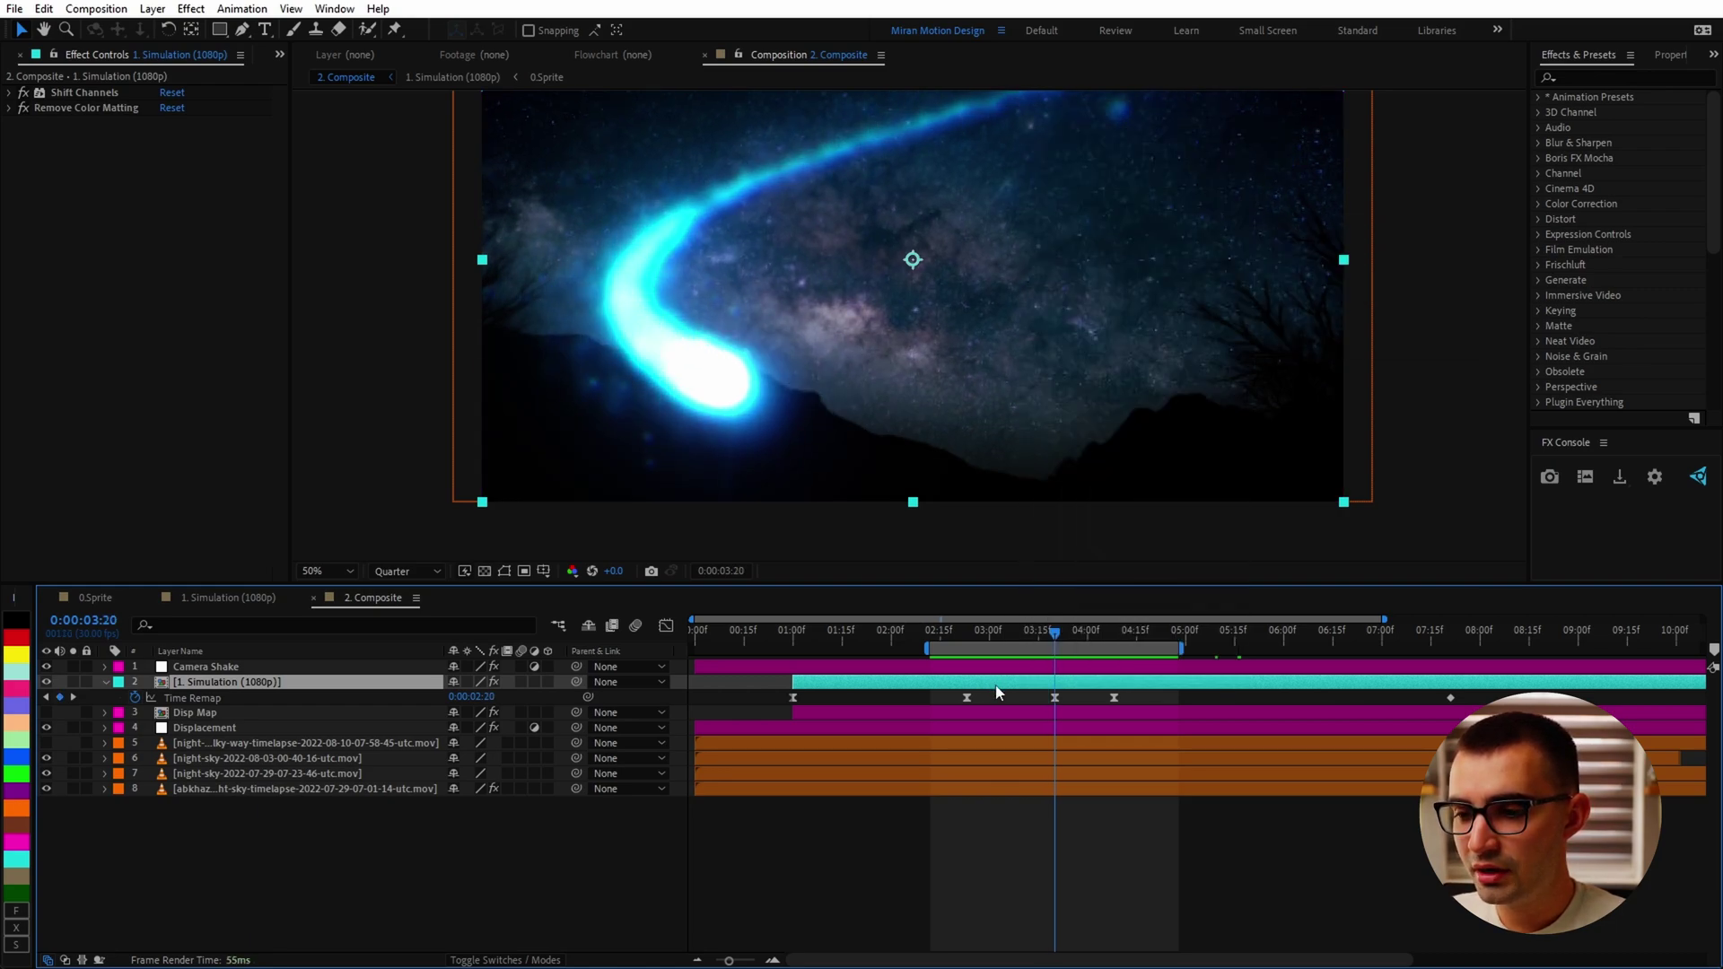
pyautogui.press('space')
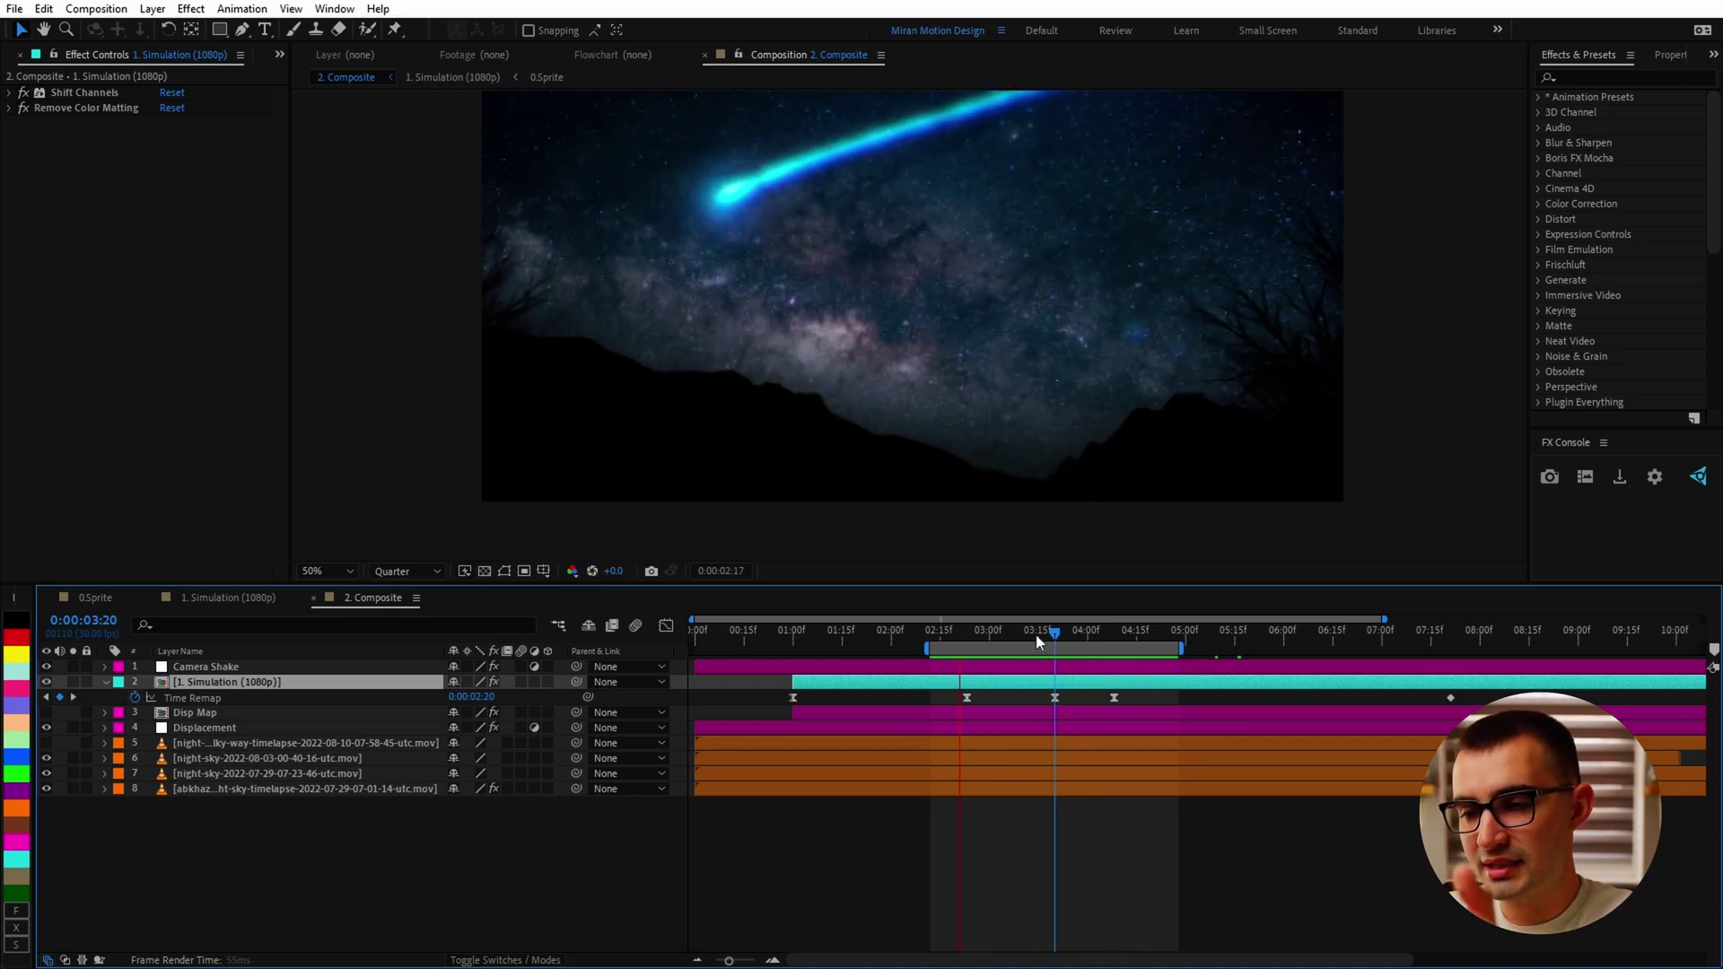
pyautogui.moveTo(1054, 636); pyautogui.dragTo(1114, 641)
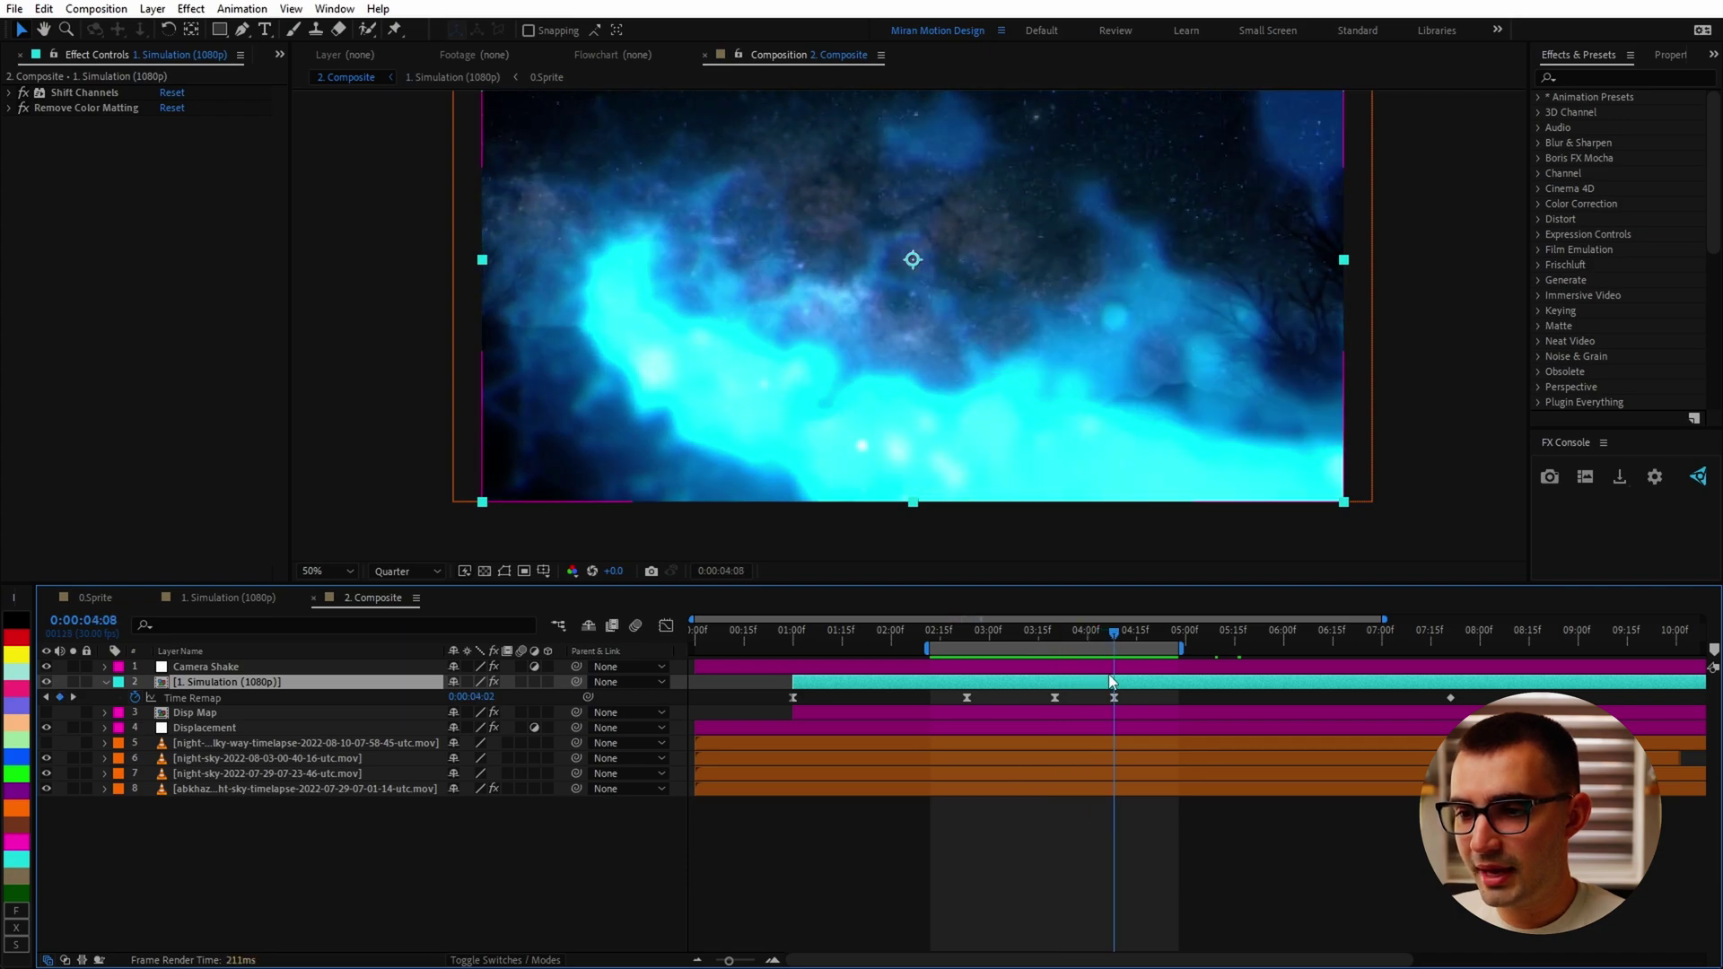
# Inspect the wiggle and Transform effects on the Camera Shake layer
pyautogui.click(1114, 666)
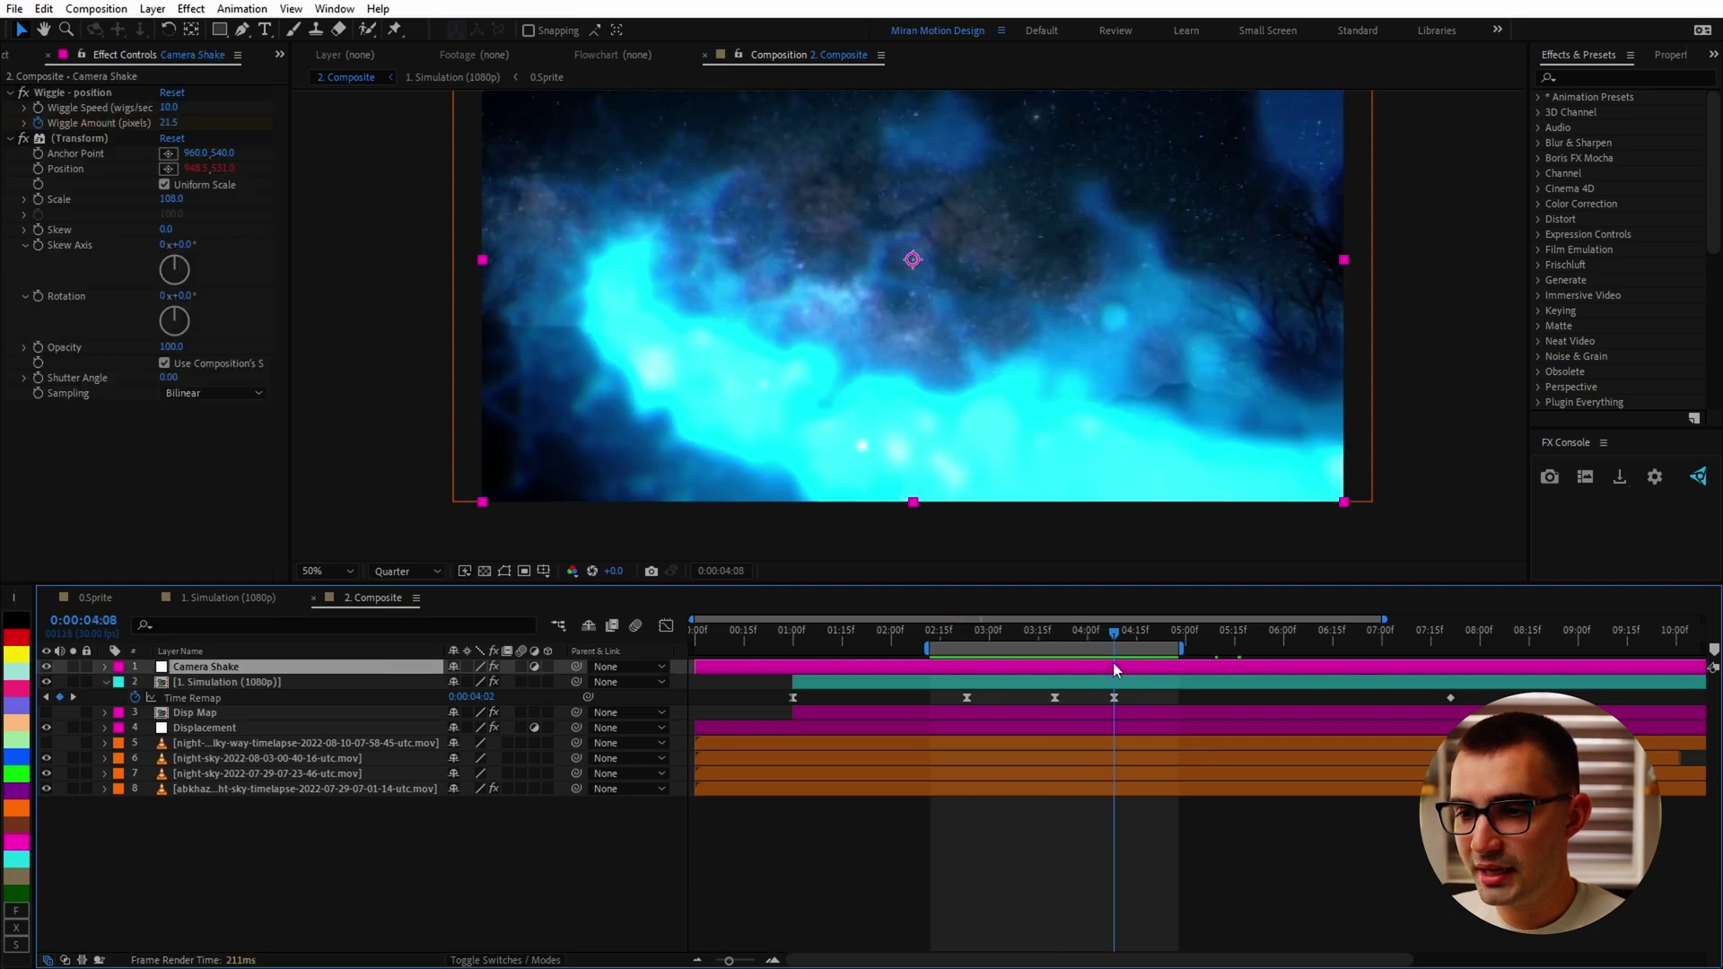
pyautogui.click(82, 144)
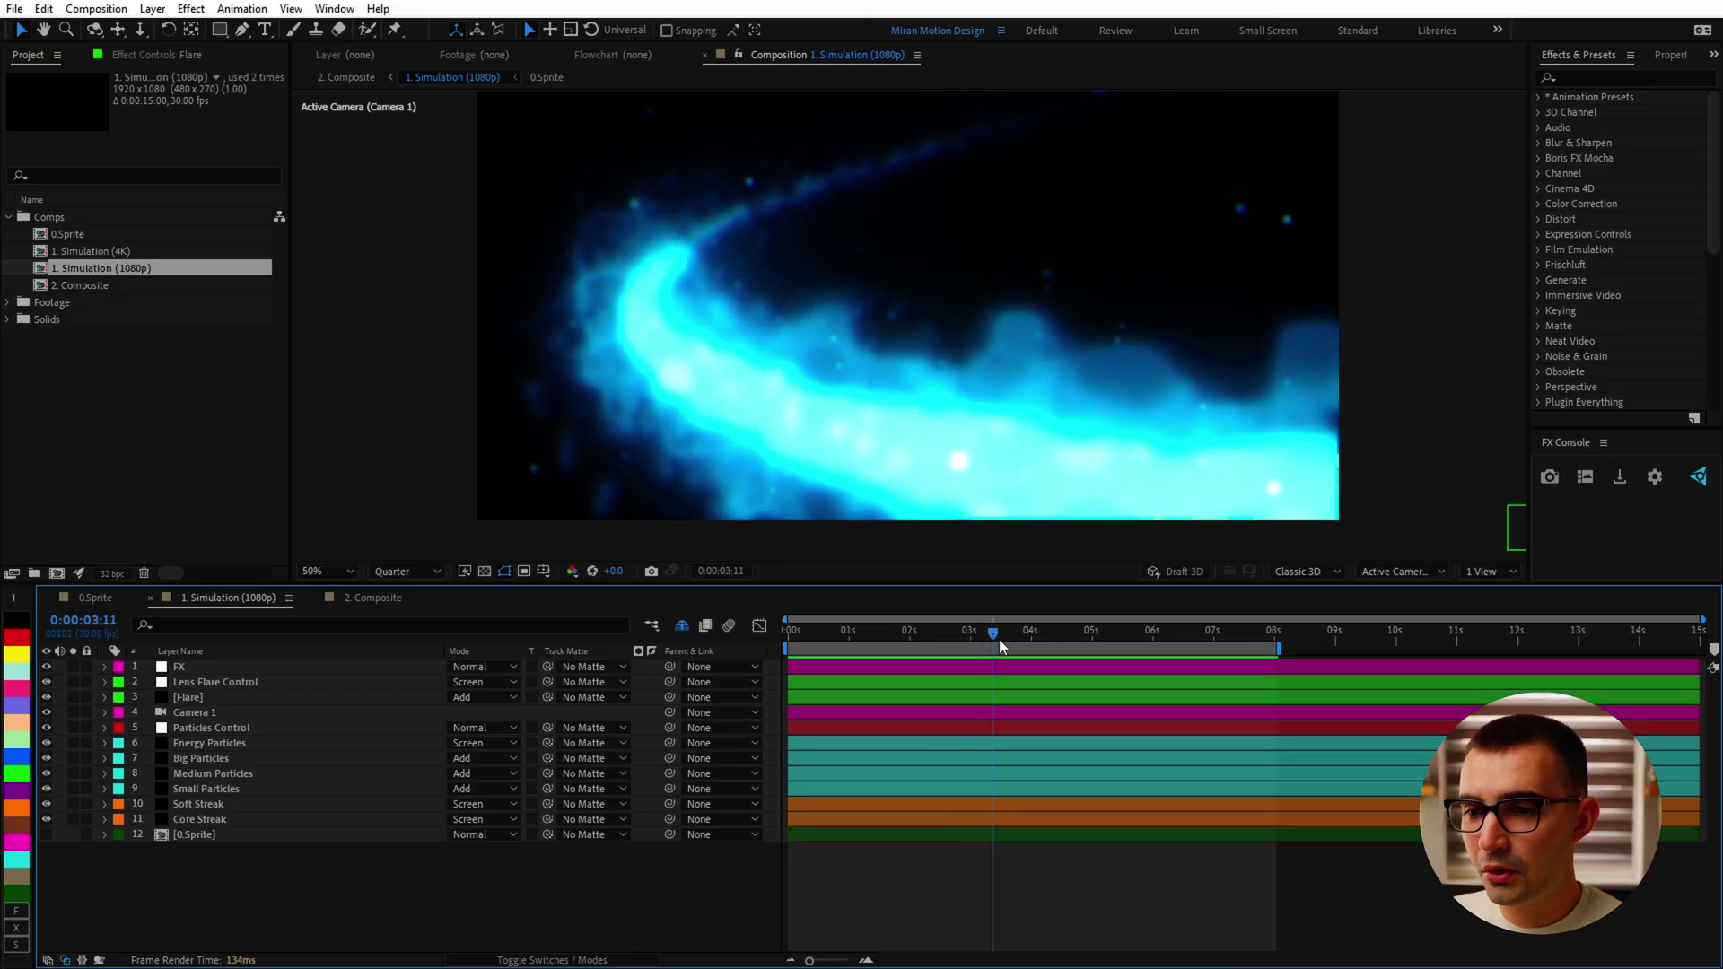
# Move to 0:00:02:10 in the 1. Simulation (1080p) comp, select the Particles Control layer and show the layer switches
pyautogui.moveTo(999, 639); pyautogui.dragTo(934, 688)
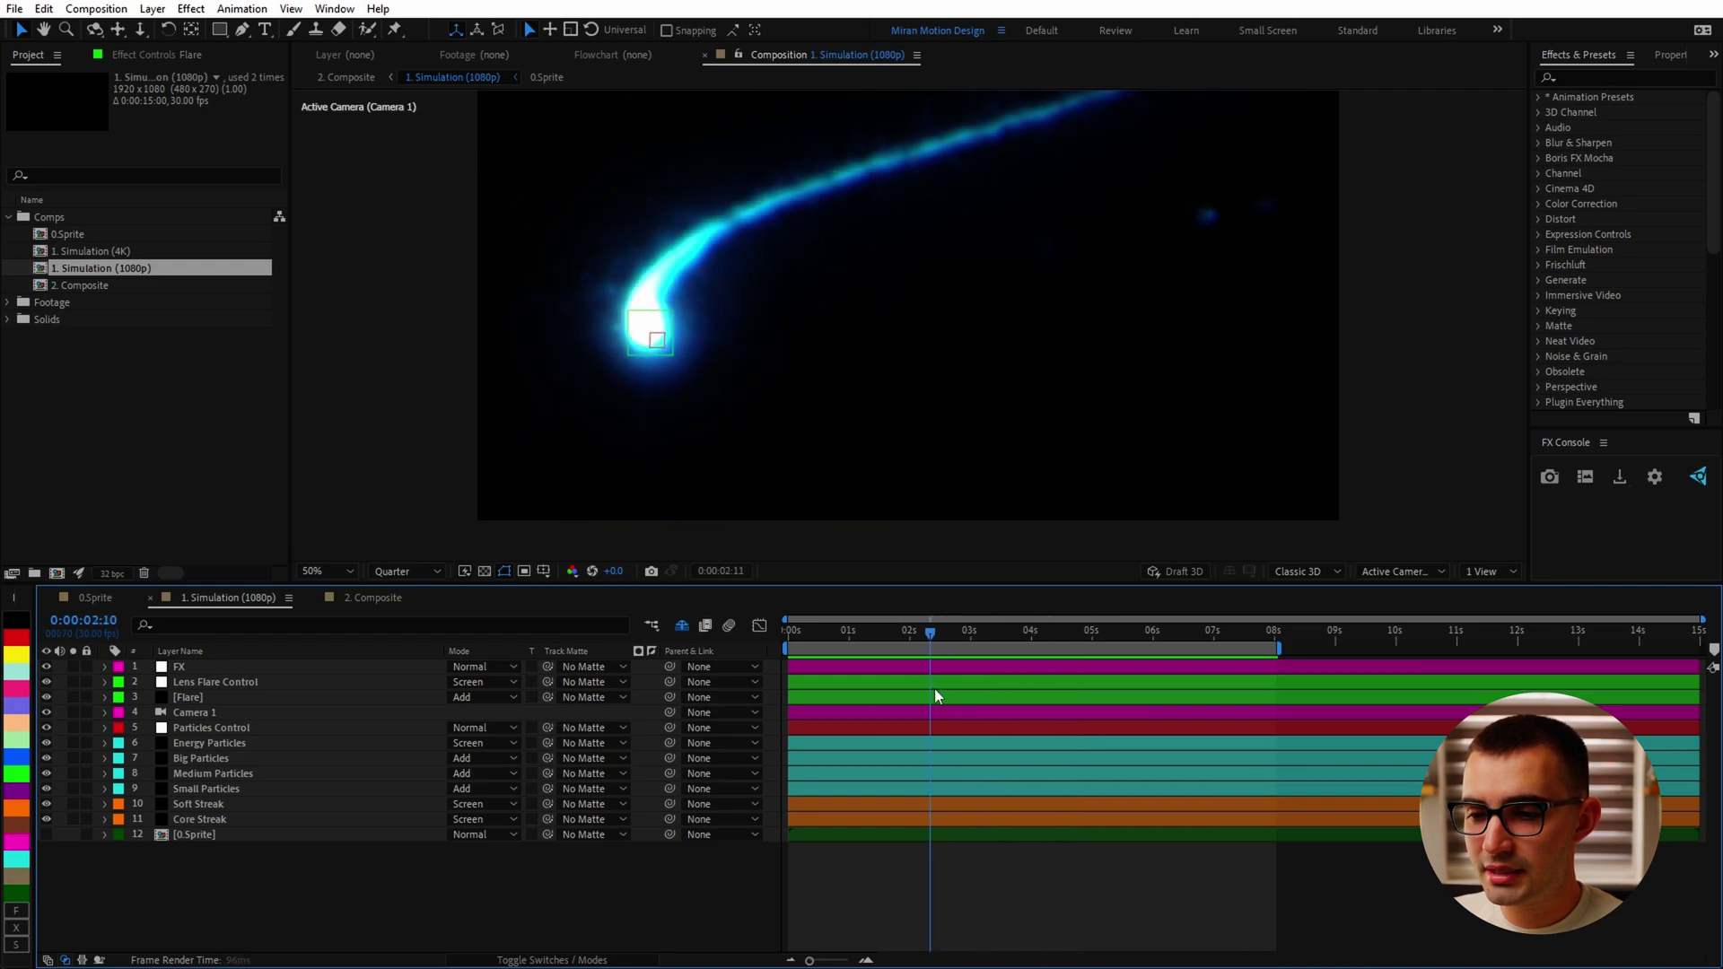
pyautogui.click(232, 728)
pyautogui.press('F4')
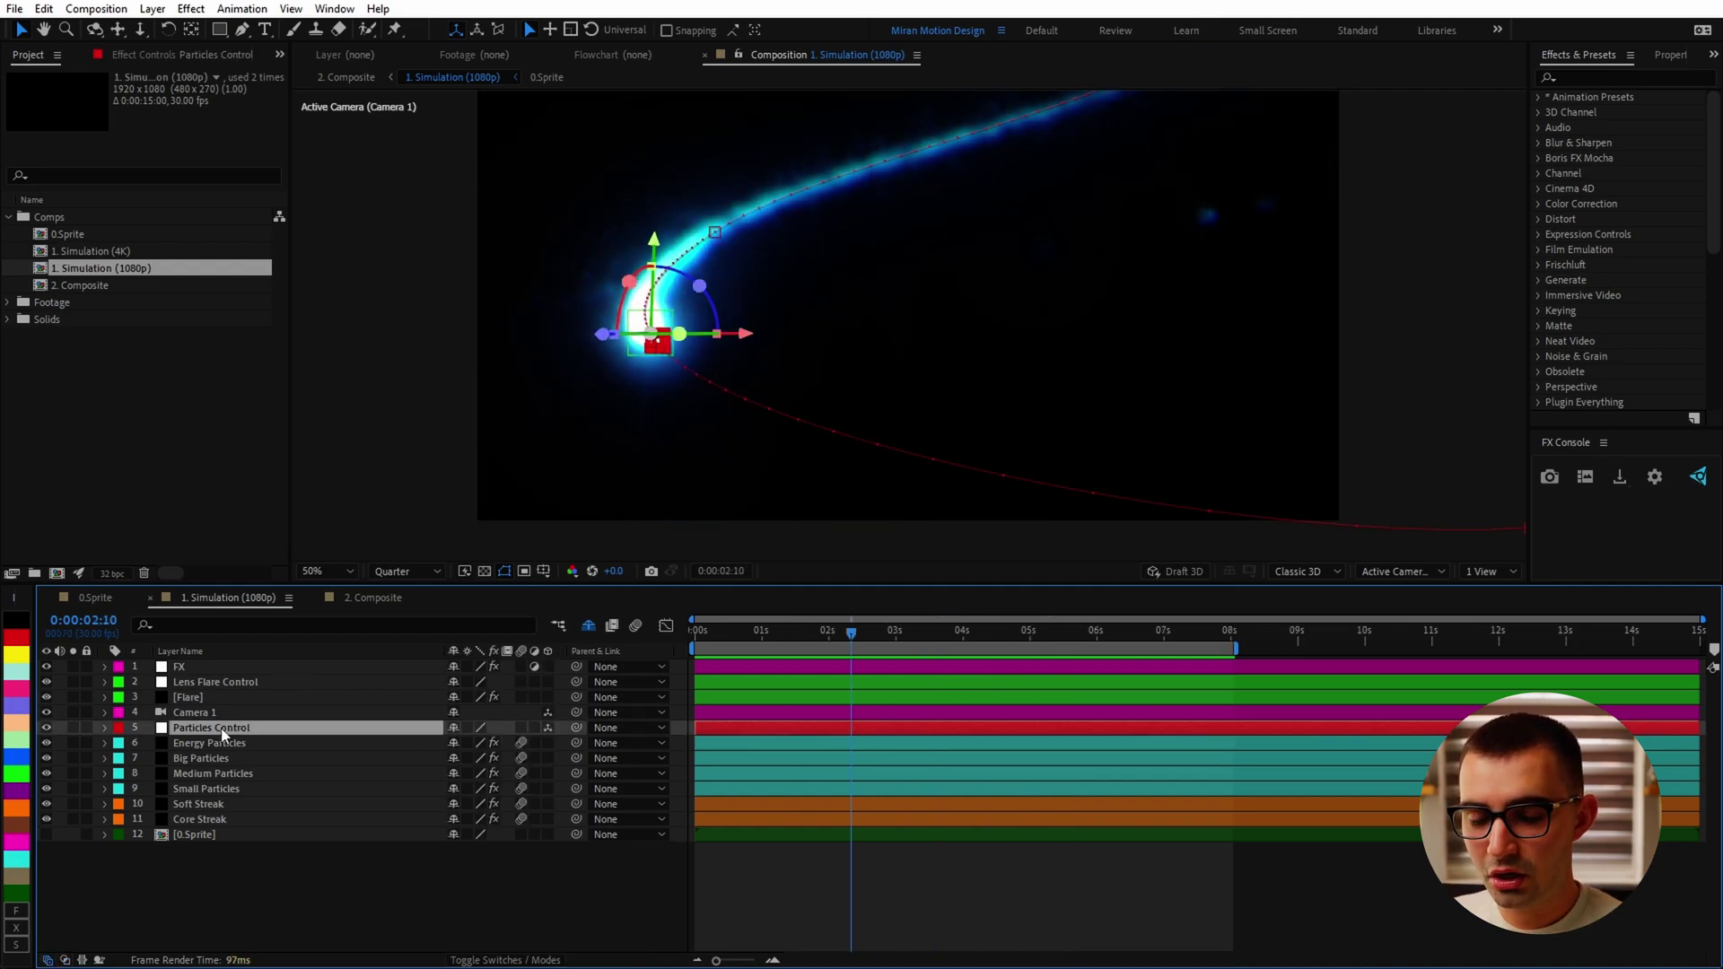
# Try reshaping the Particles Control motion path by moving its end, middle and start keyframe points, and undo the changes
pyautogui.scroll(-2, 1241, 418)
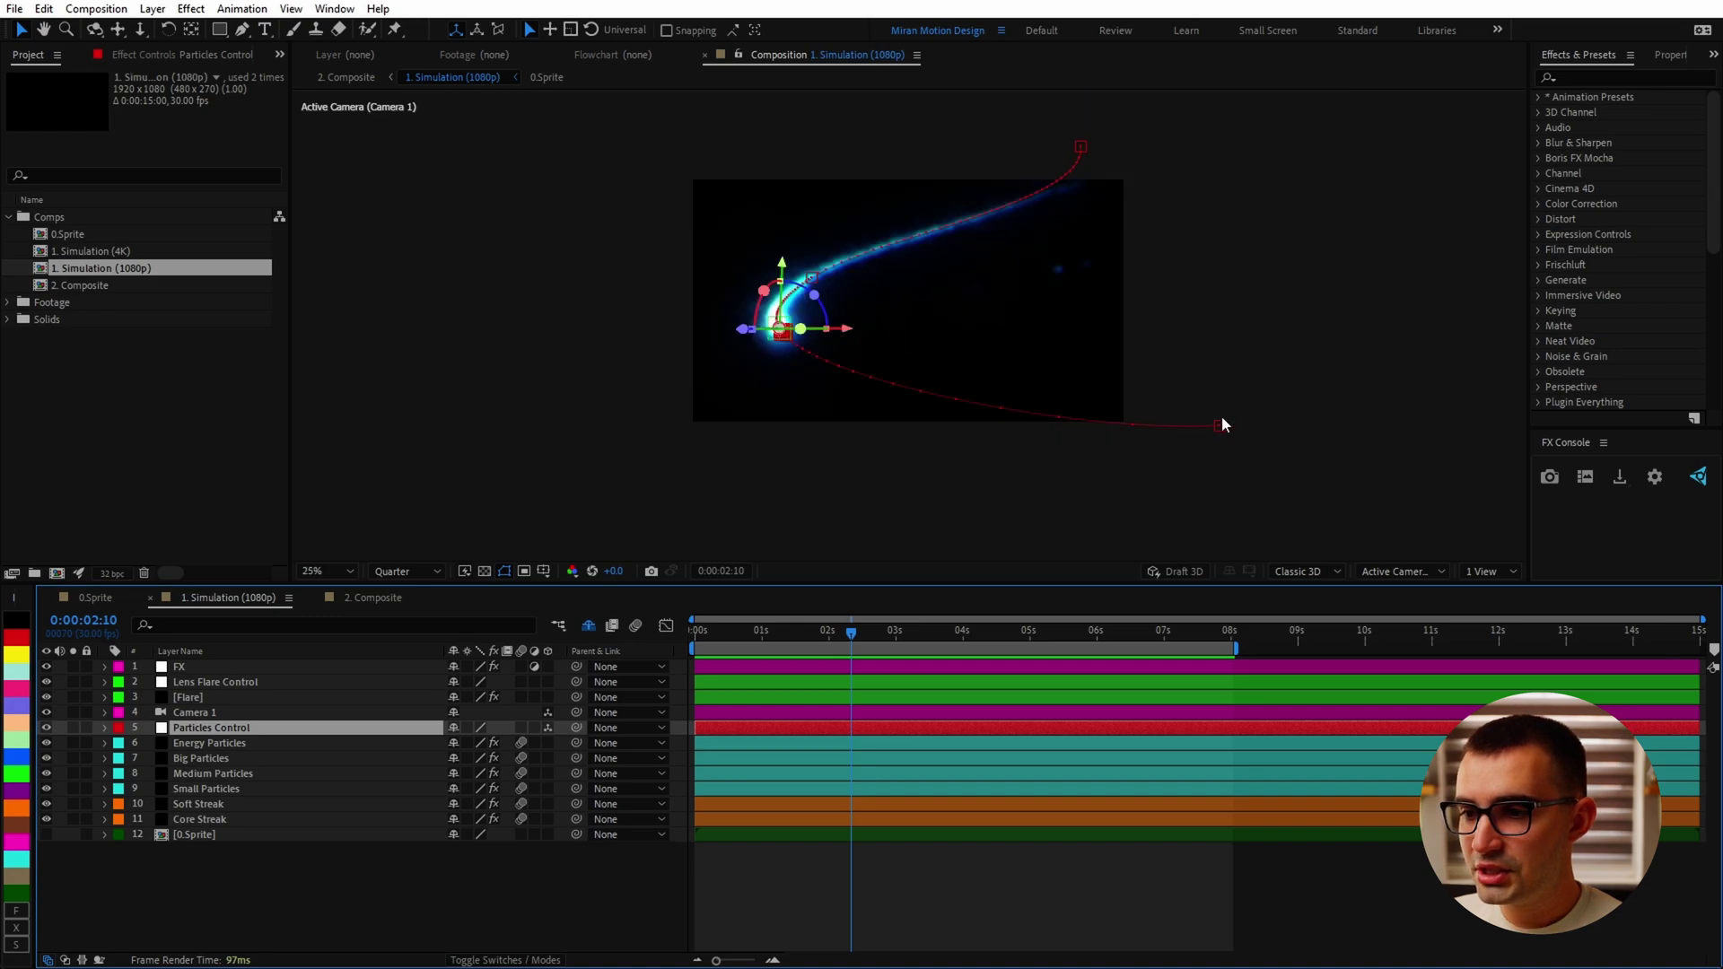
pyautogui.moveTo(1218, 425); pyautogui.dragTo(724, 473)
pyautogui.moveTo(812, 278); pyautogui.dragTo(1088, 334)
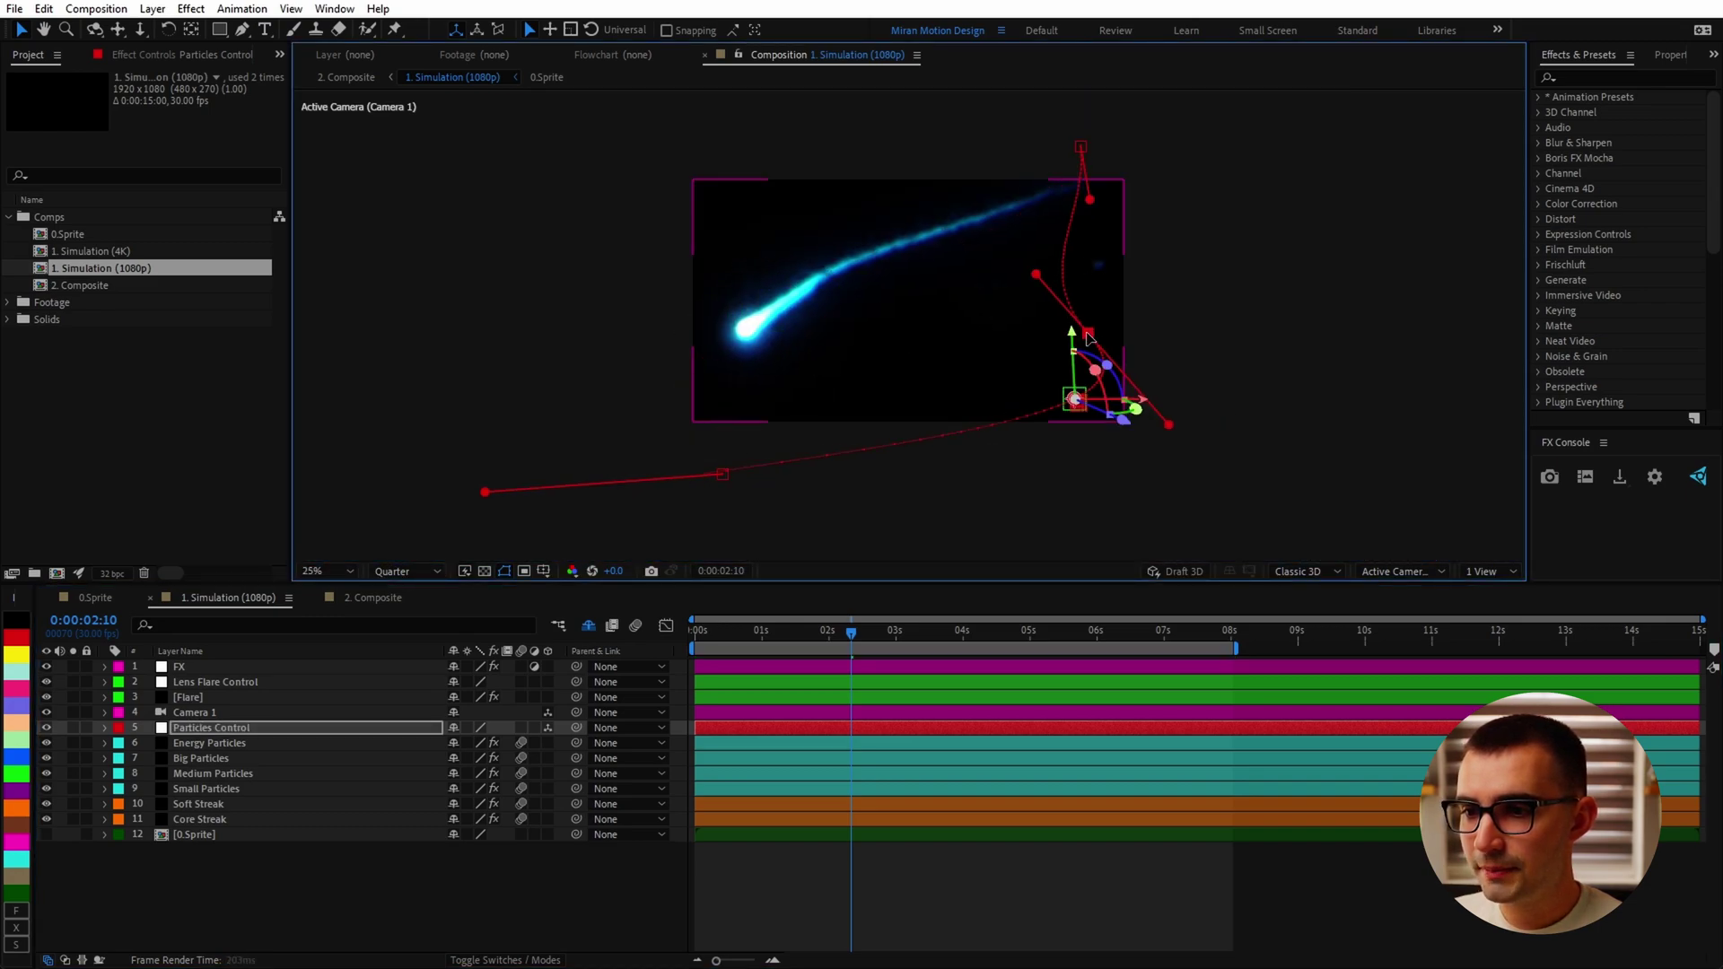
pyautogui.moveTo(1080, 146)
pyautogui.mouseDown()
pyautogui.moveTo(745, 175)
pyautogui.moveTo(742, 155)
pyautogui.mouseUp()
pyautogui.hotkey('ctrl', 'z')
pyautogui.hotkey('ctrl', 'z')
pyautogui.hotkey('ctrl', 'z')
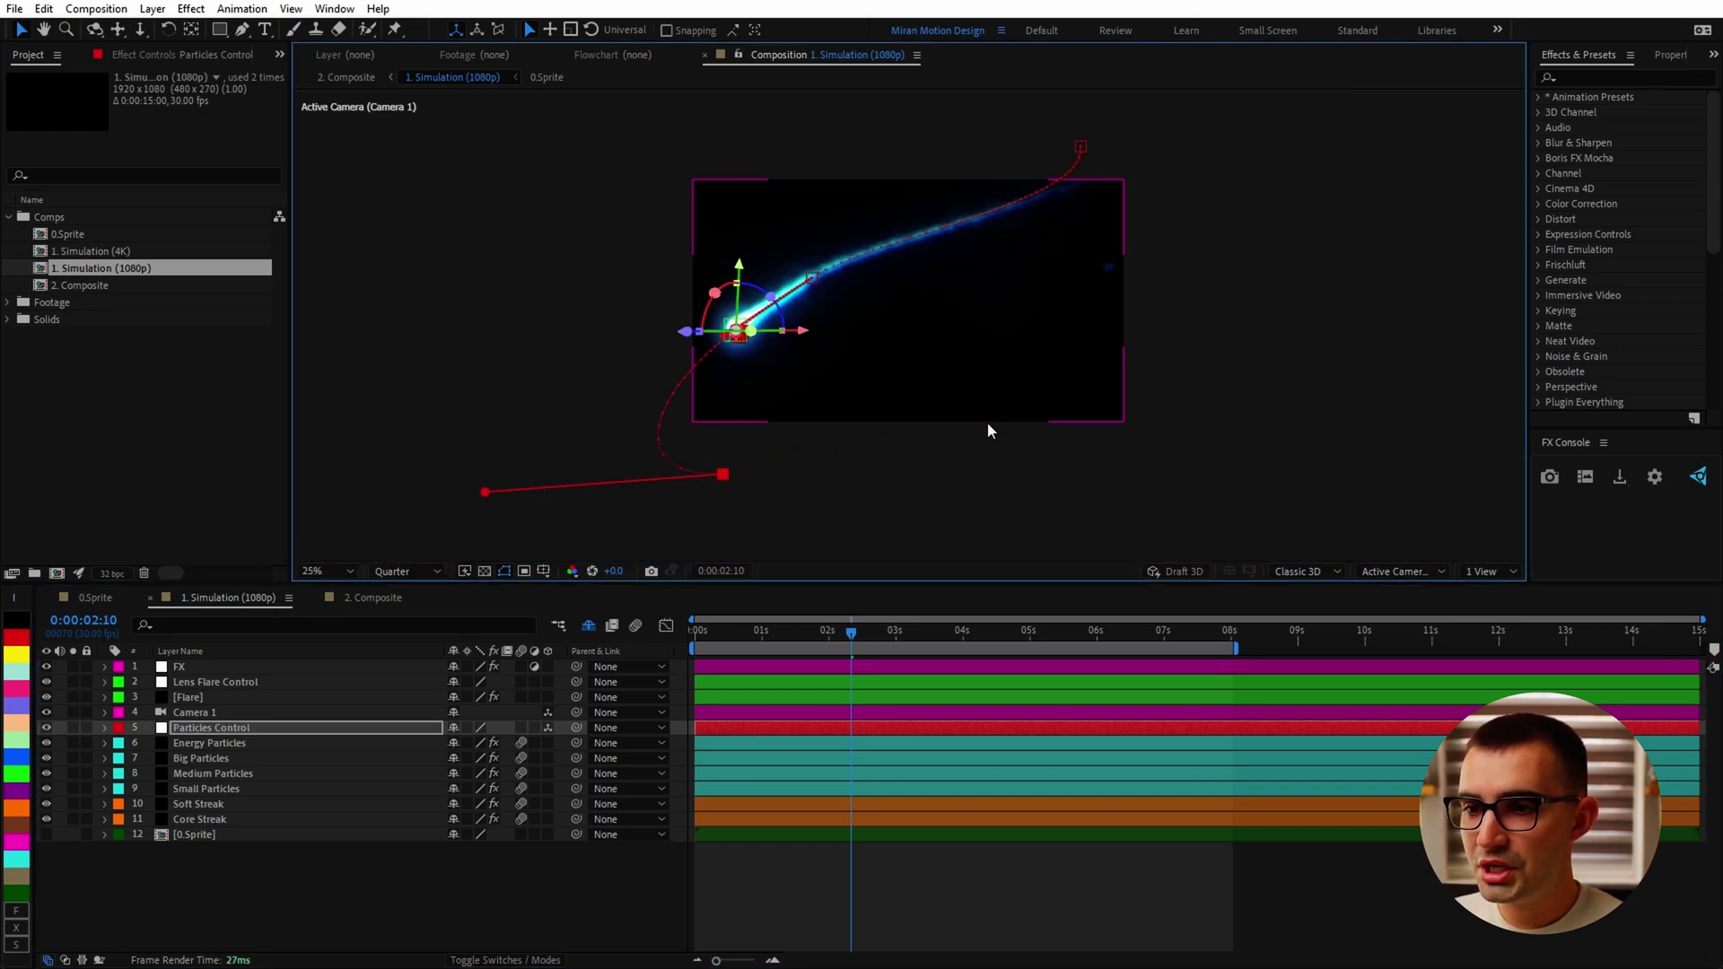
# Inspect the Position X expression of Soft Streak's CC Particle World and reveal the Particles Control layer's Position keyframes
pyautogui.click(206, 805)
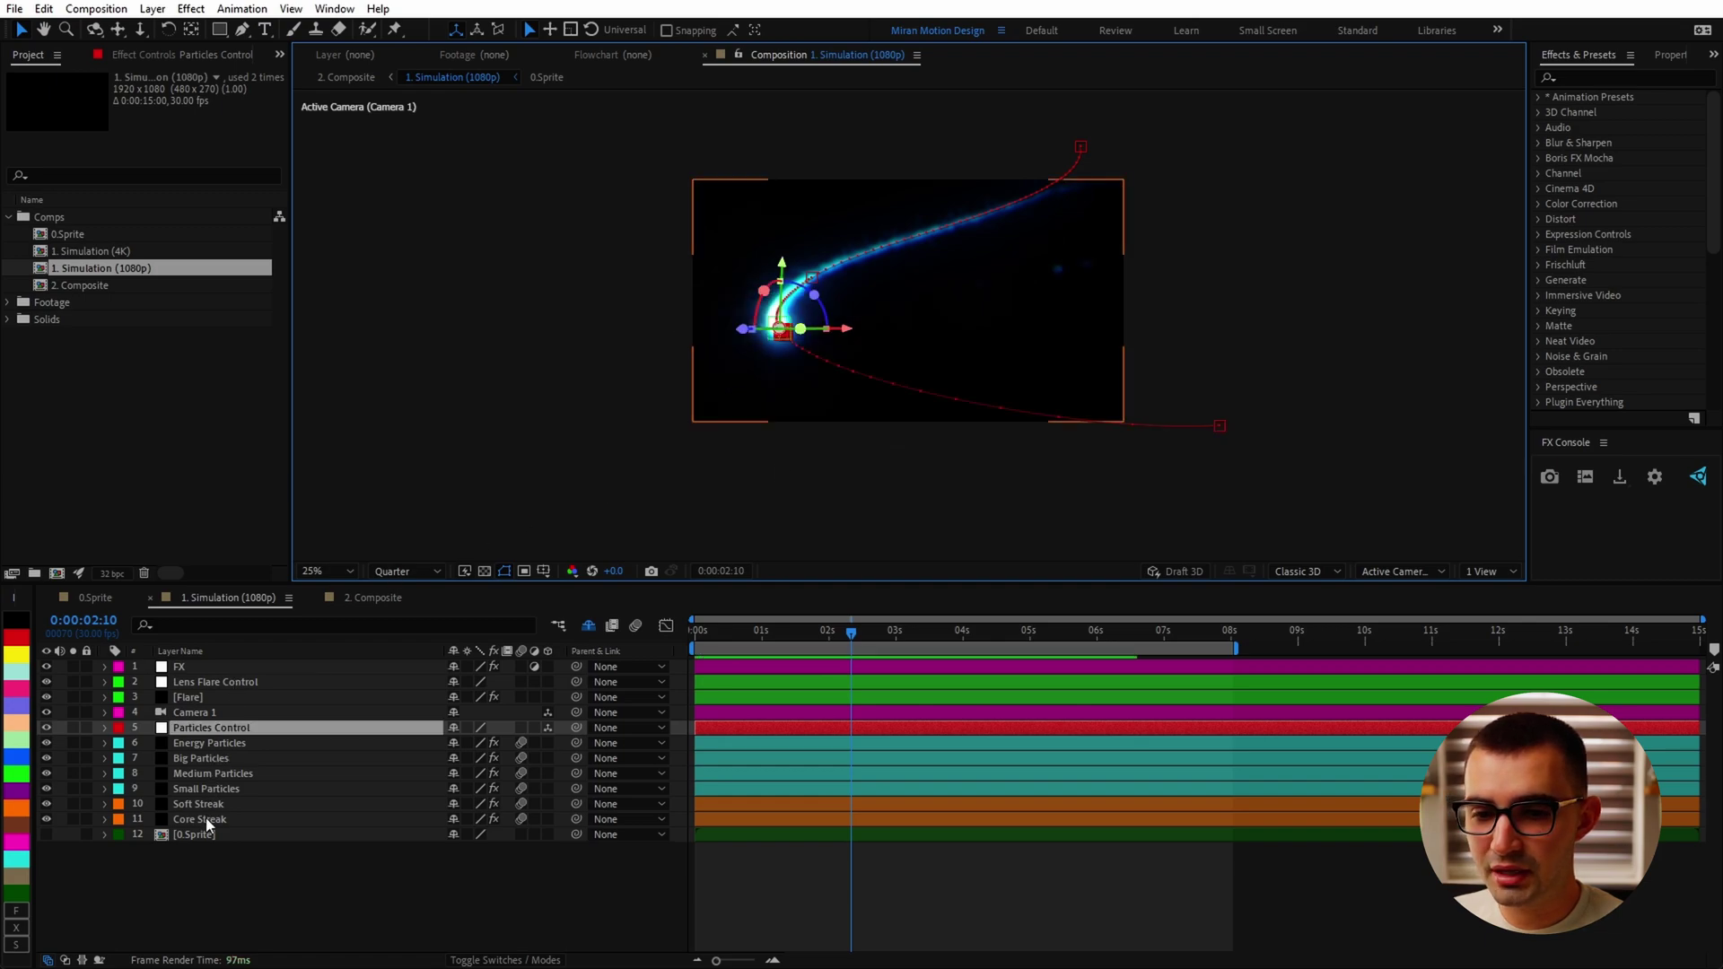
pyautogui.click(180, 56)
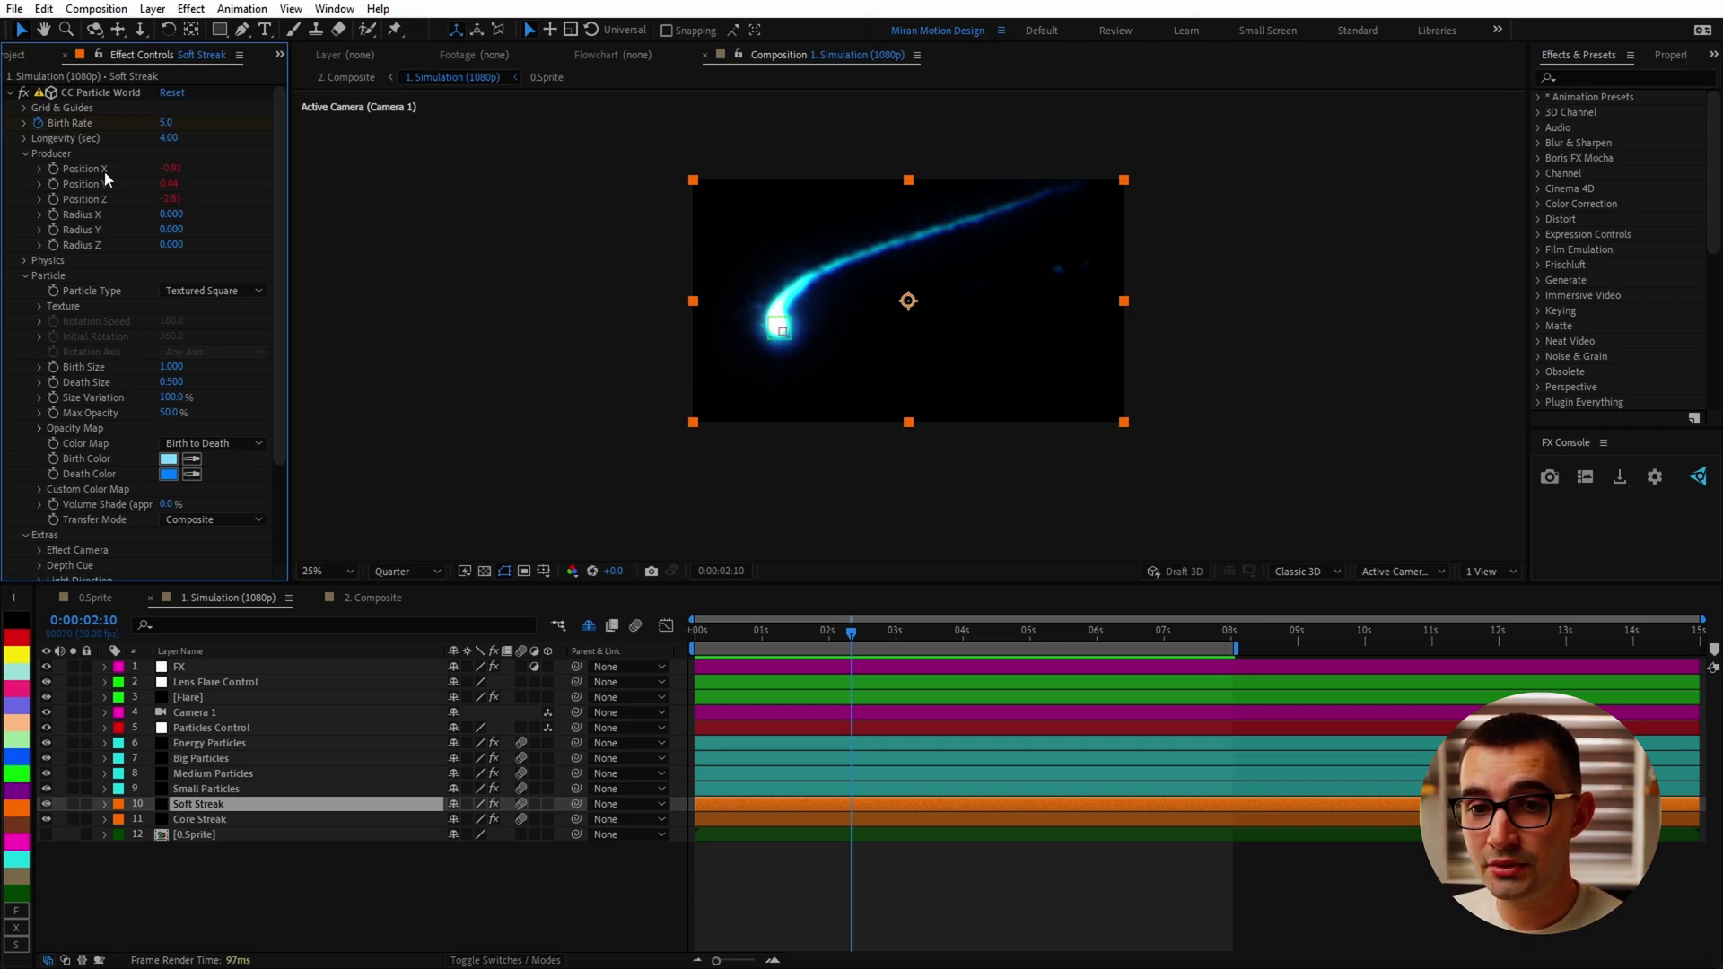
pyautogui.press('u')
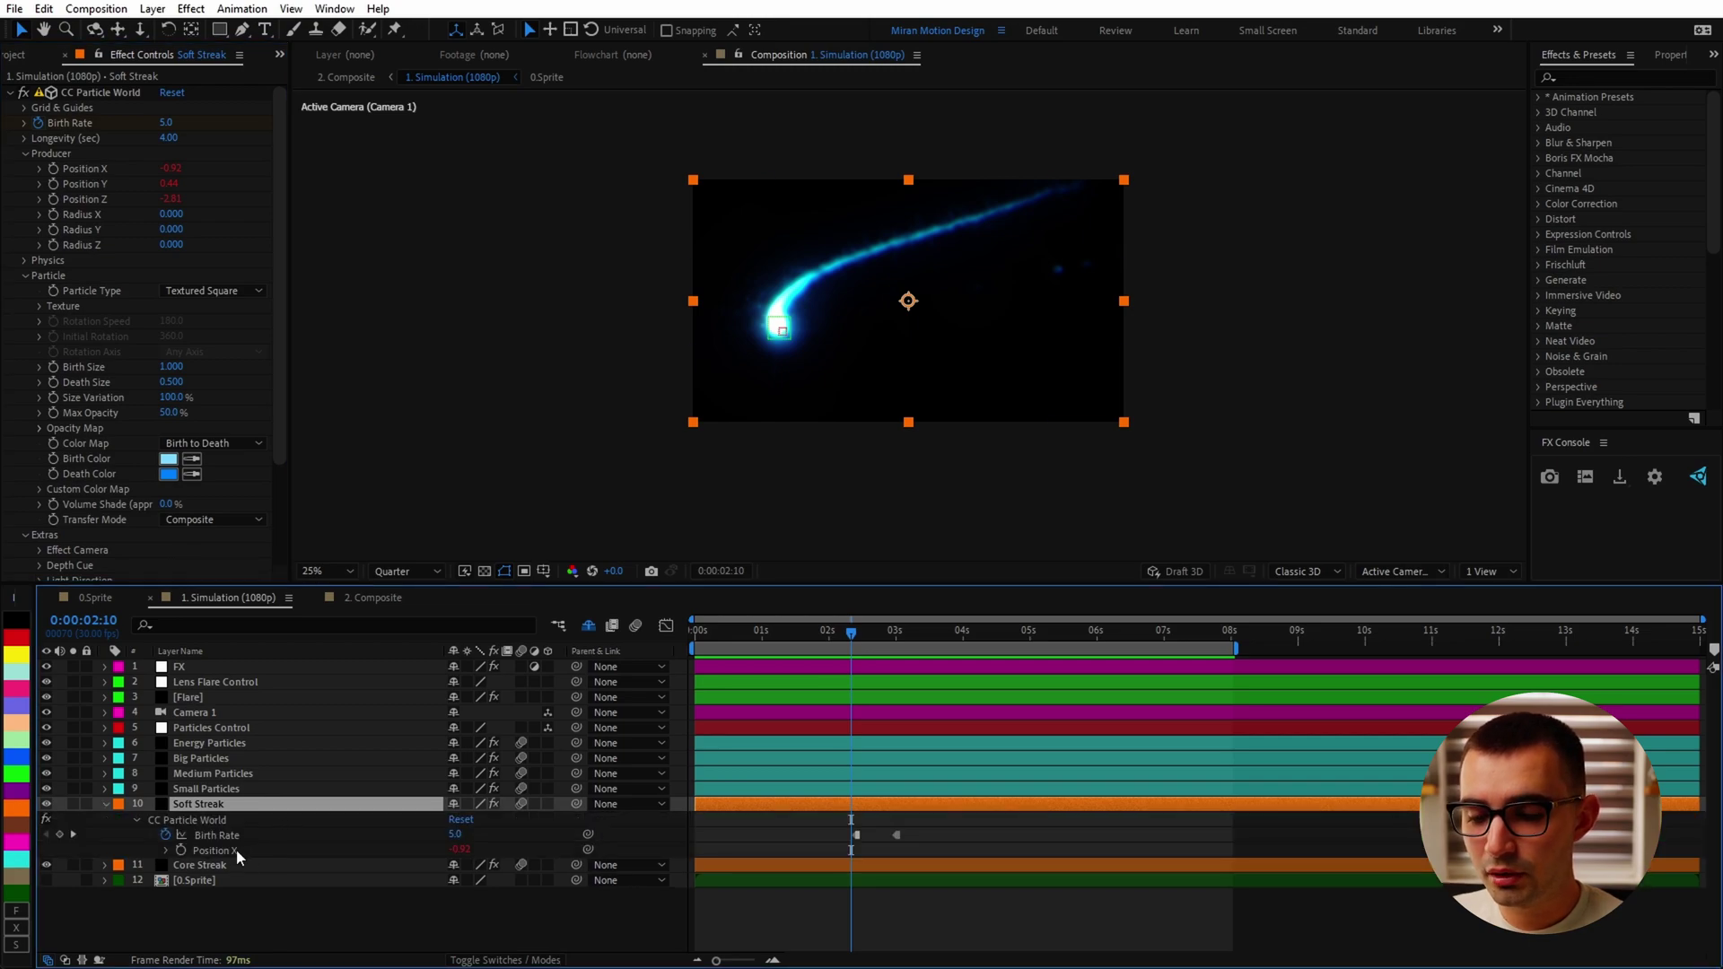
pyautogui.click(166, 850)
pyautogui.click(963, 867)
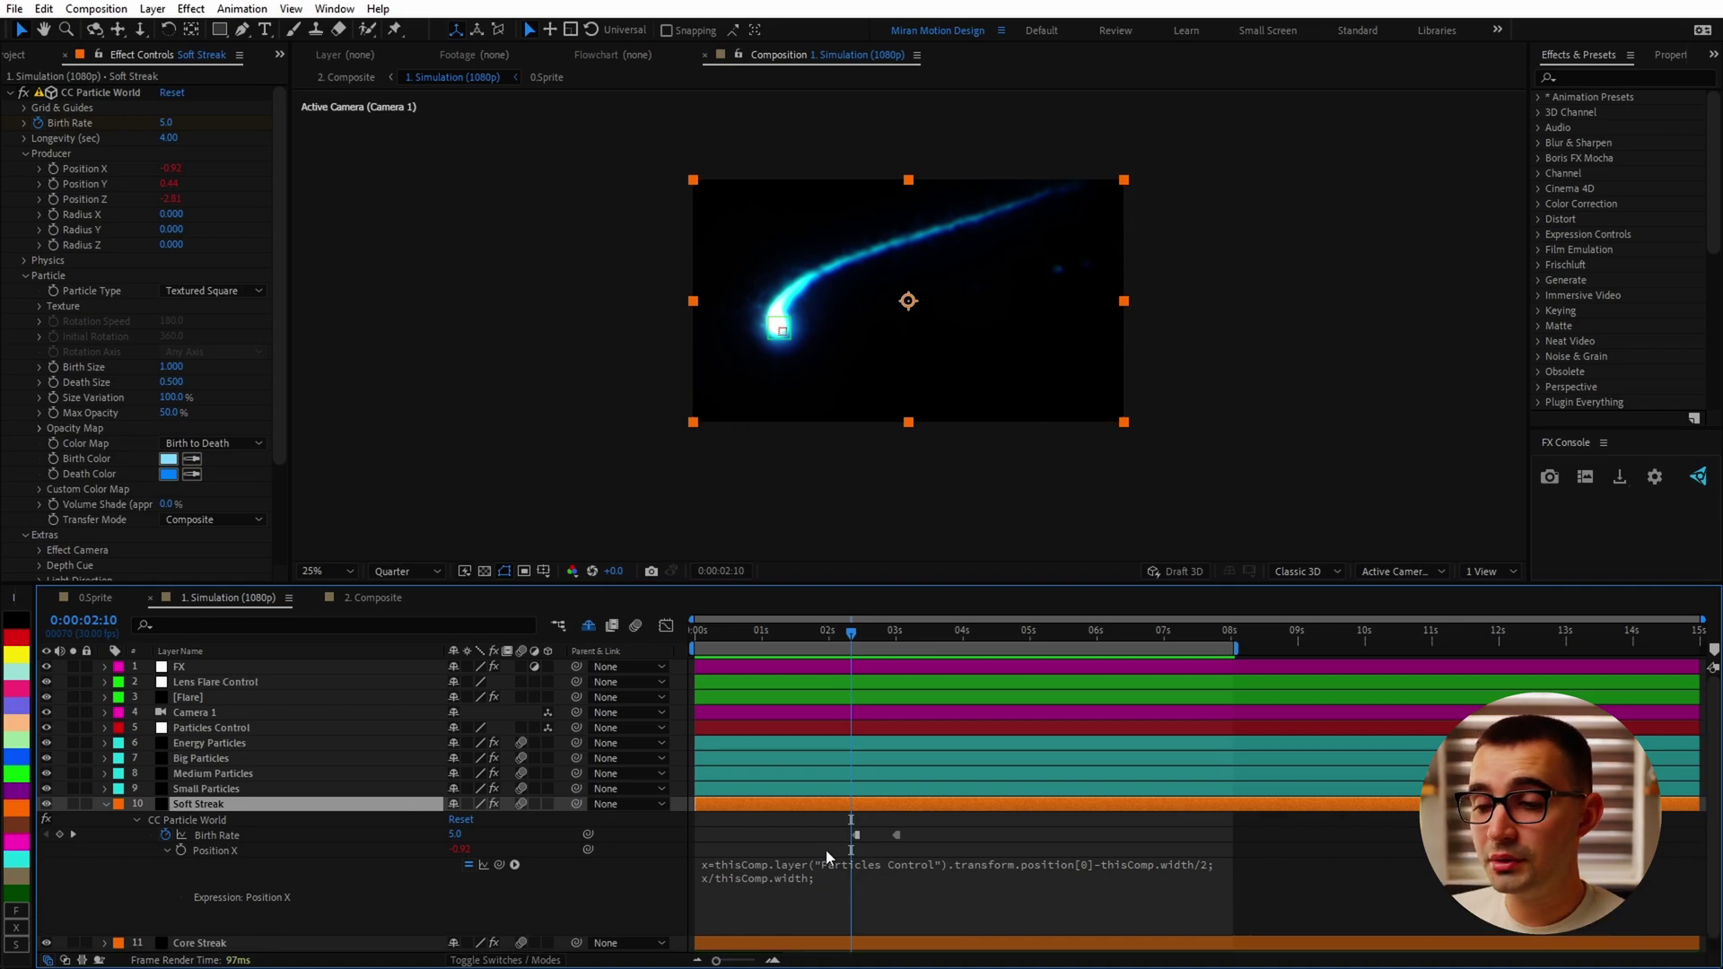
pyautogui.click(293, 727)
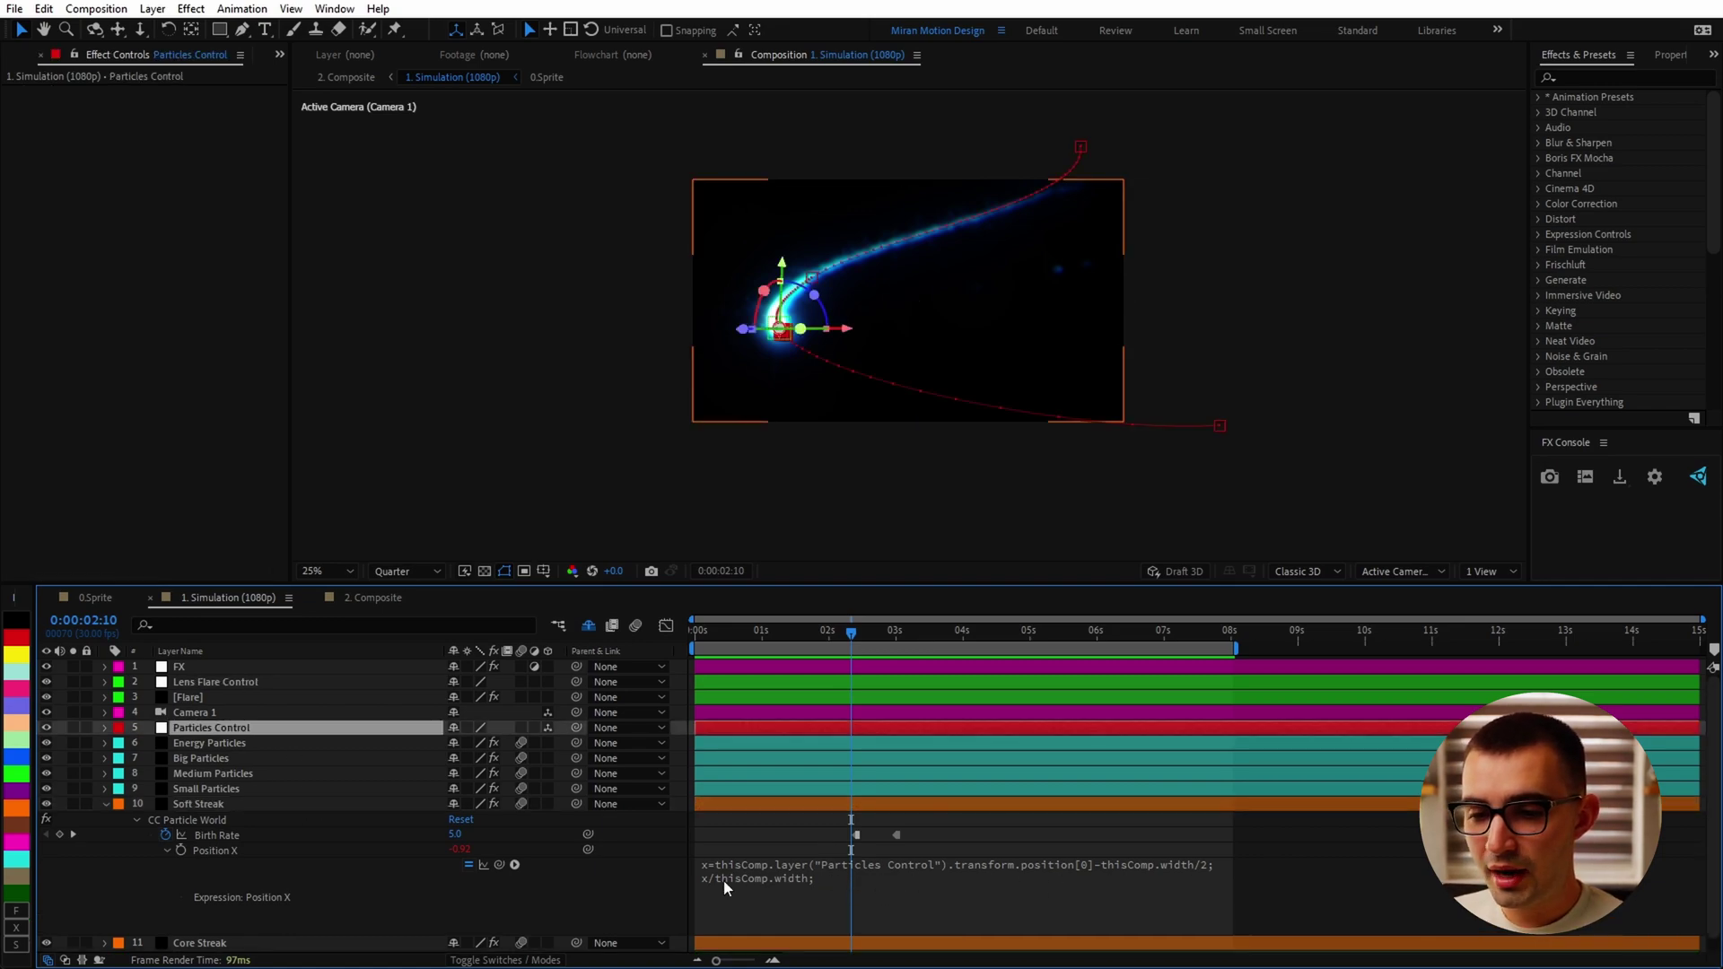
pyautogui.press('p')
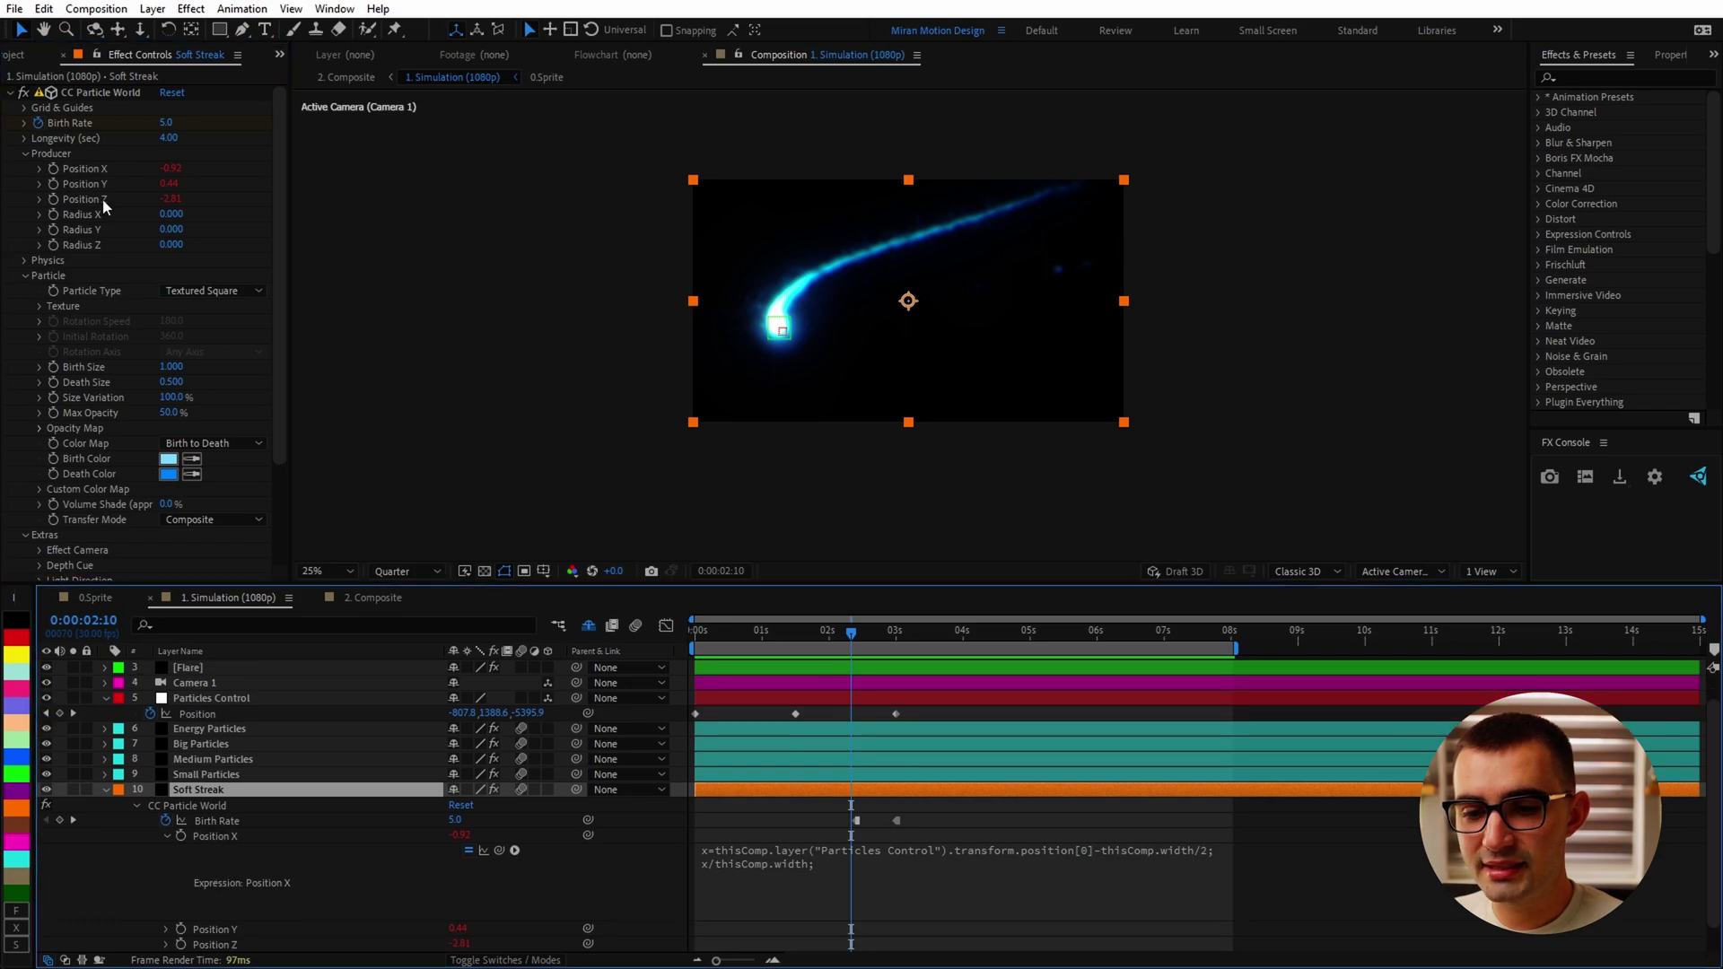
# Examine the expressions on Soft Streak's Position Y and Position Z
pyautogui.scroll(-4, 250, 907)
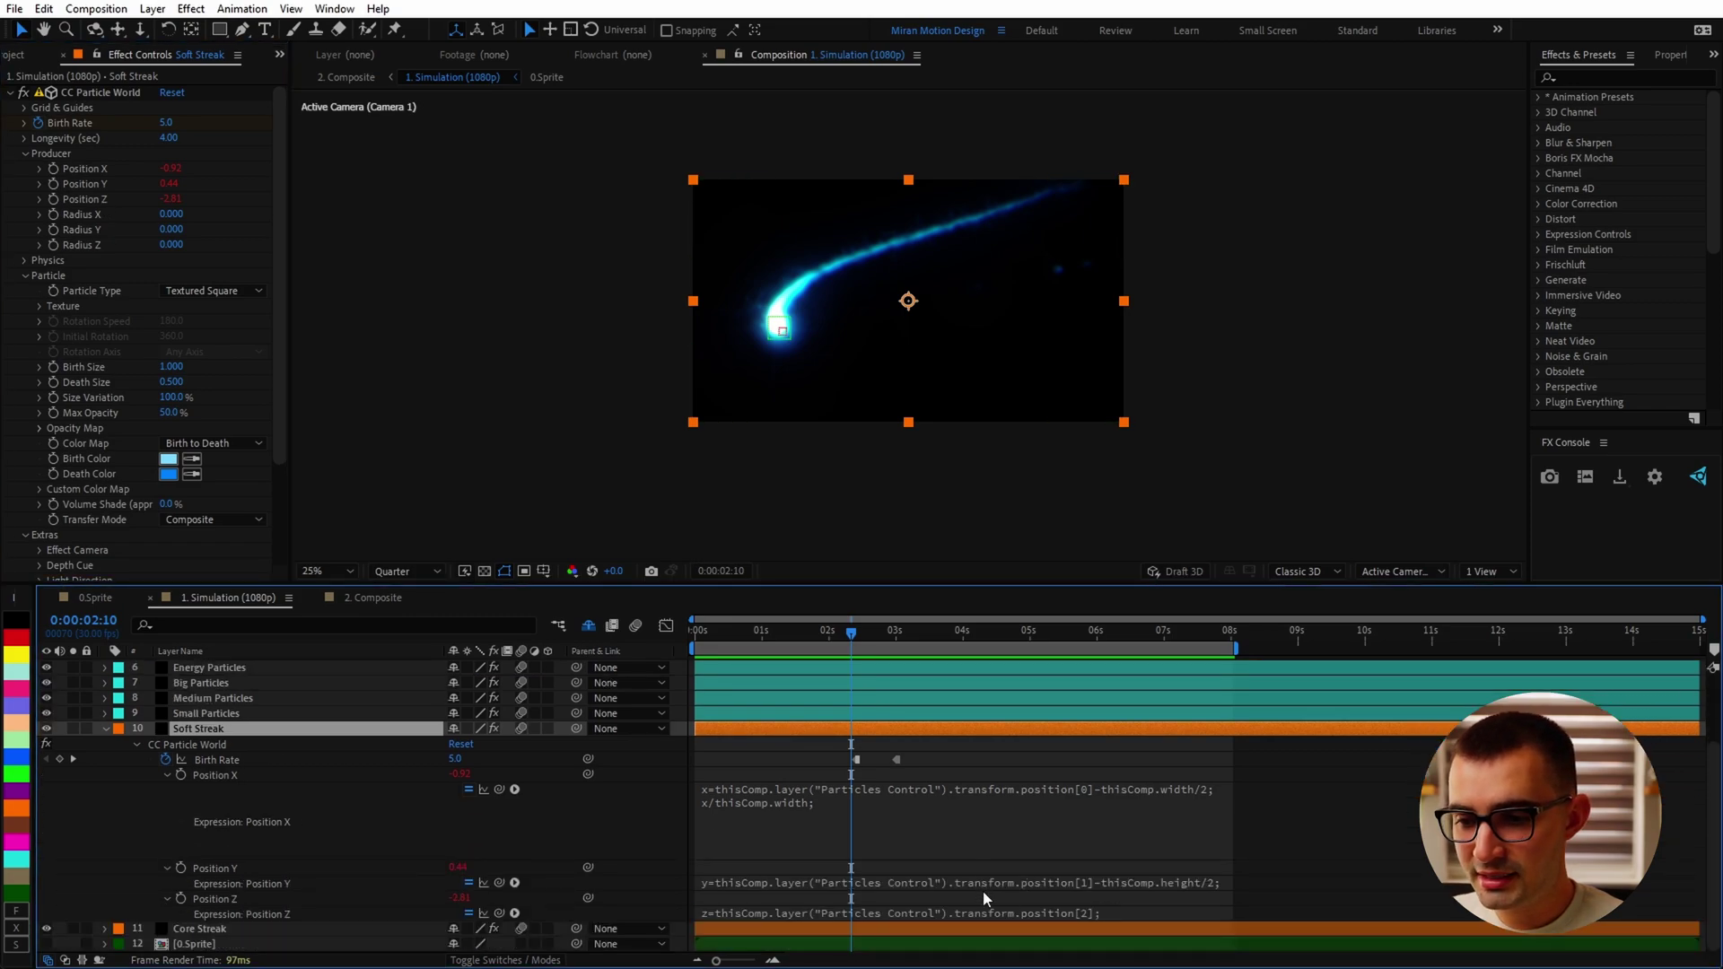
pyautogui.moveTo(985, 891); pyautogui.dragTo(983, 928)
pyautogui.scroll(-2, 951, 910)
pyautogui.click(972, 918)
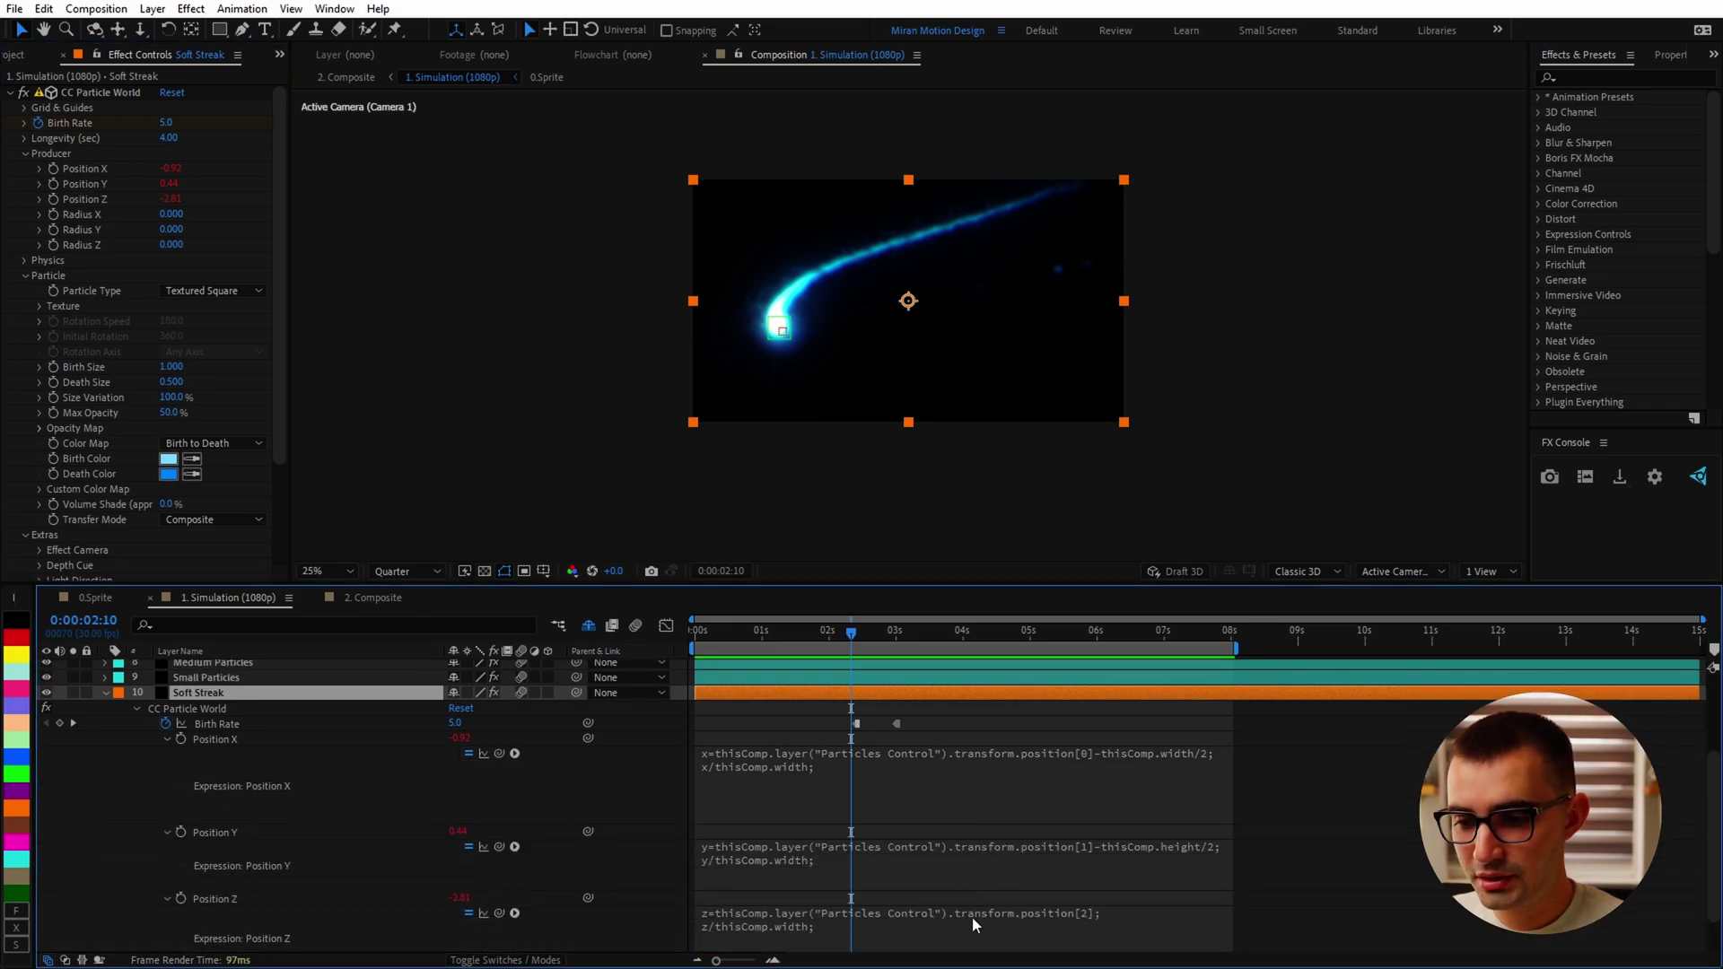
pyautogui.press('Return')
pyautogui.write('z/thisComp.width;')
# Solo the Core Streak and Soft Streak layers and preview the streak between 0:00:02:22 and 0:00:02:24
pyautogui.moveTo(853, 635)
pyautogui.mouseDown()
pyautogui.moveTo(950, 641)
pyautogui.moveTo(877, 655)
pyautogui.mouseUp()
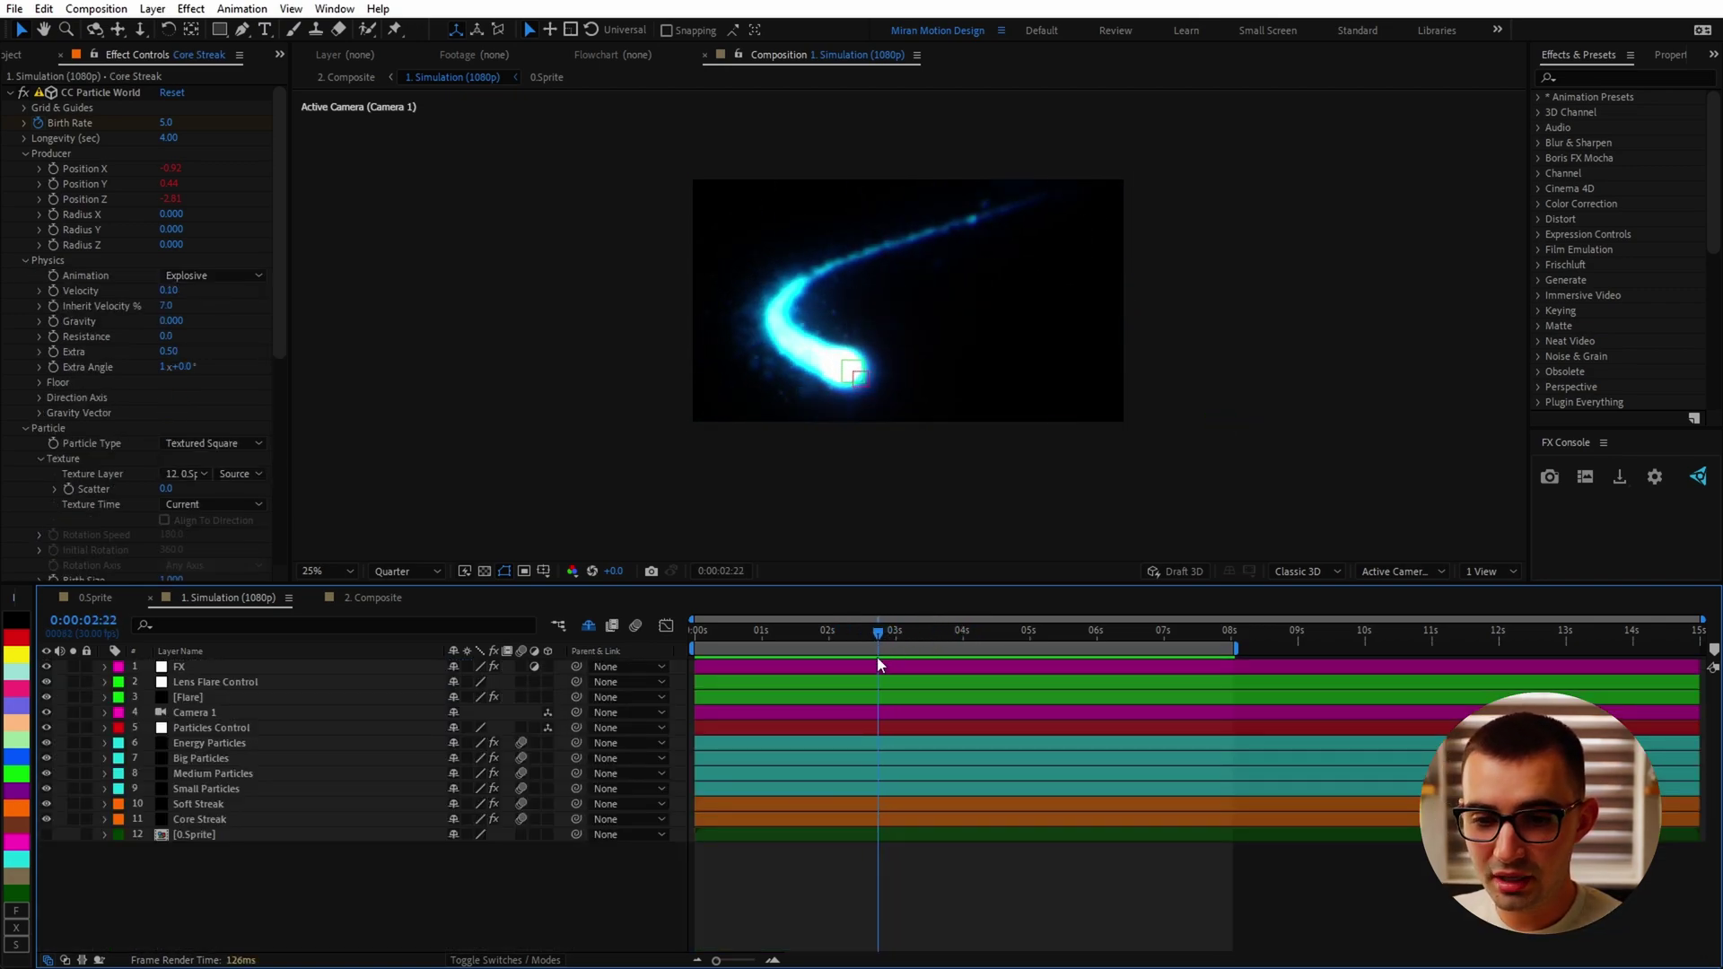
pyautogui.click(192, 819)
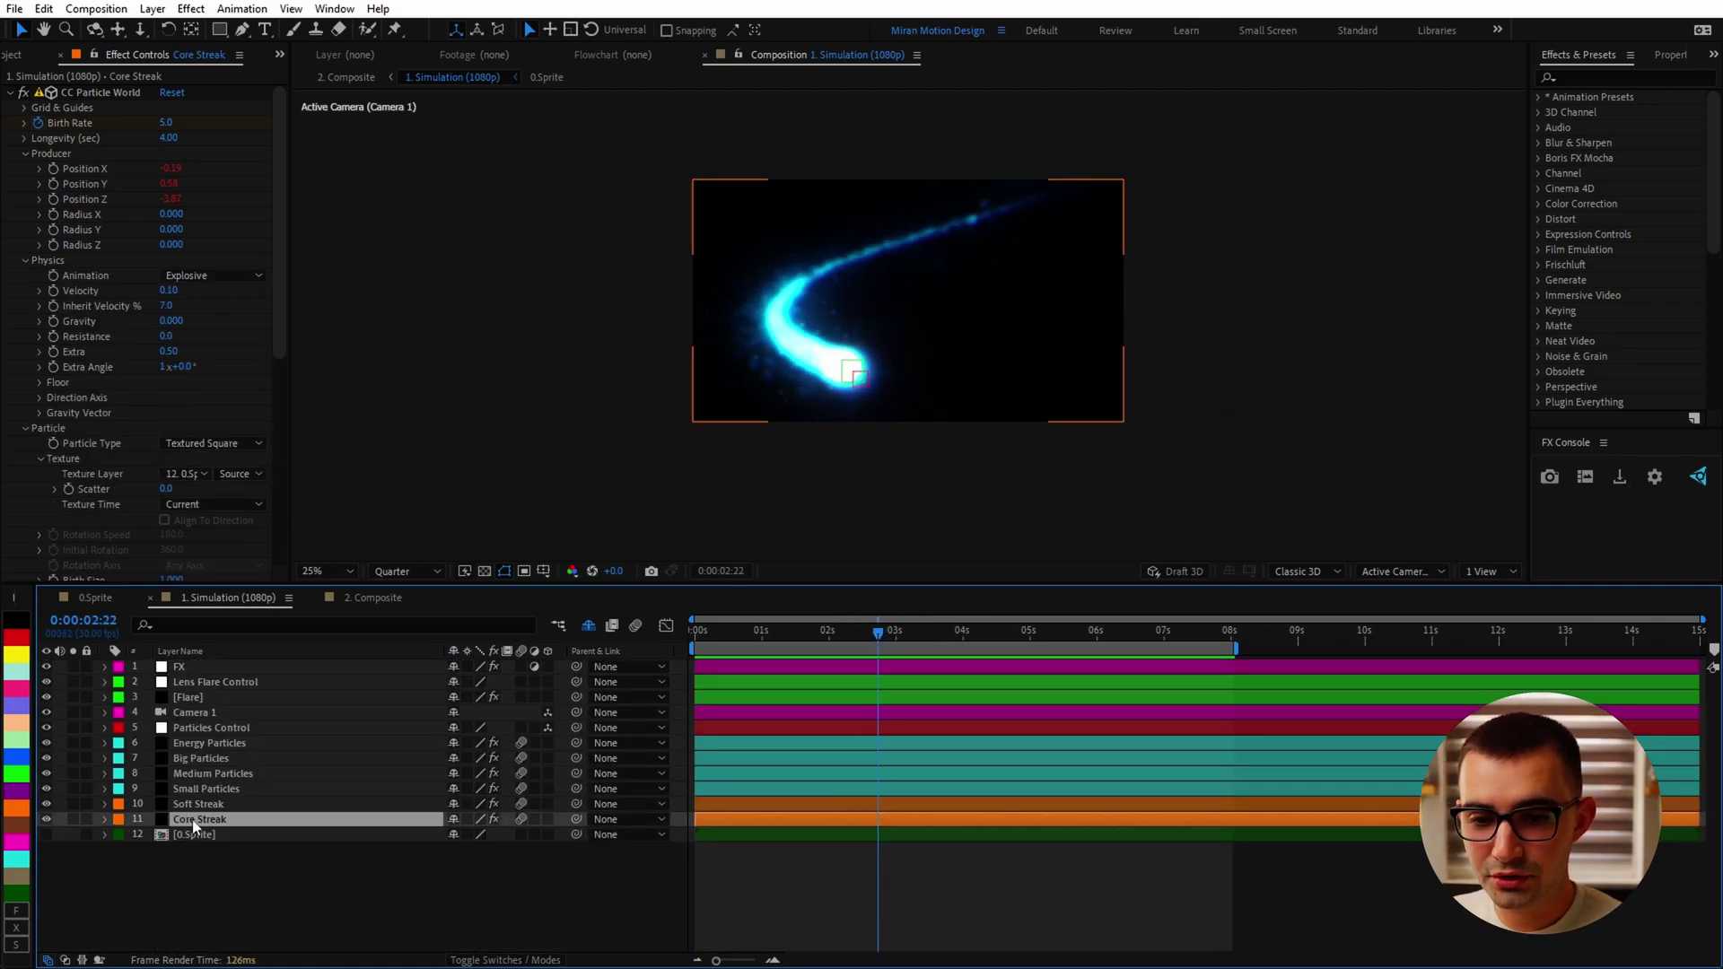
pyautogui.click(72, 820)
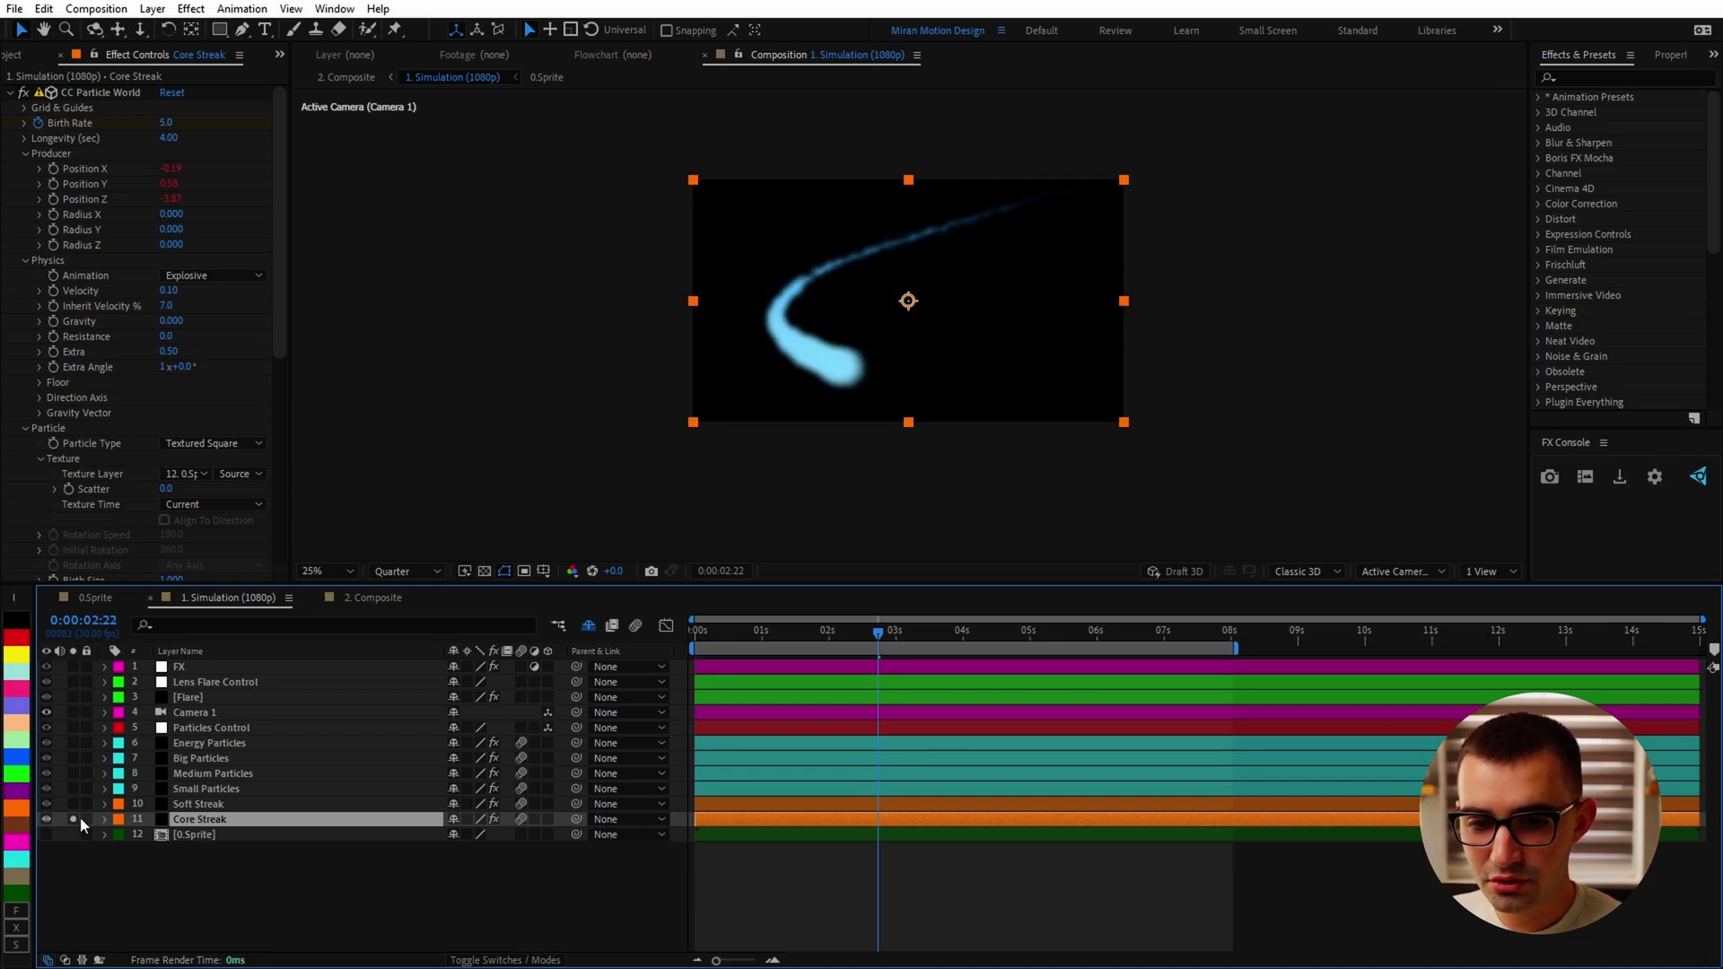
pyautogui.moveTo(905, 632); pyautogui.dragTo(931, 648)
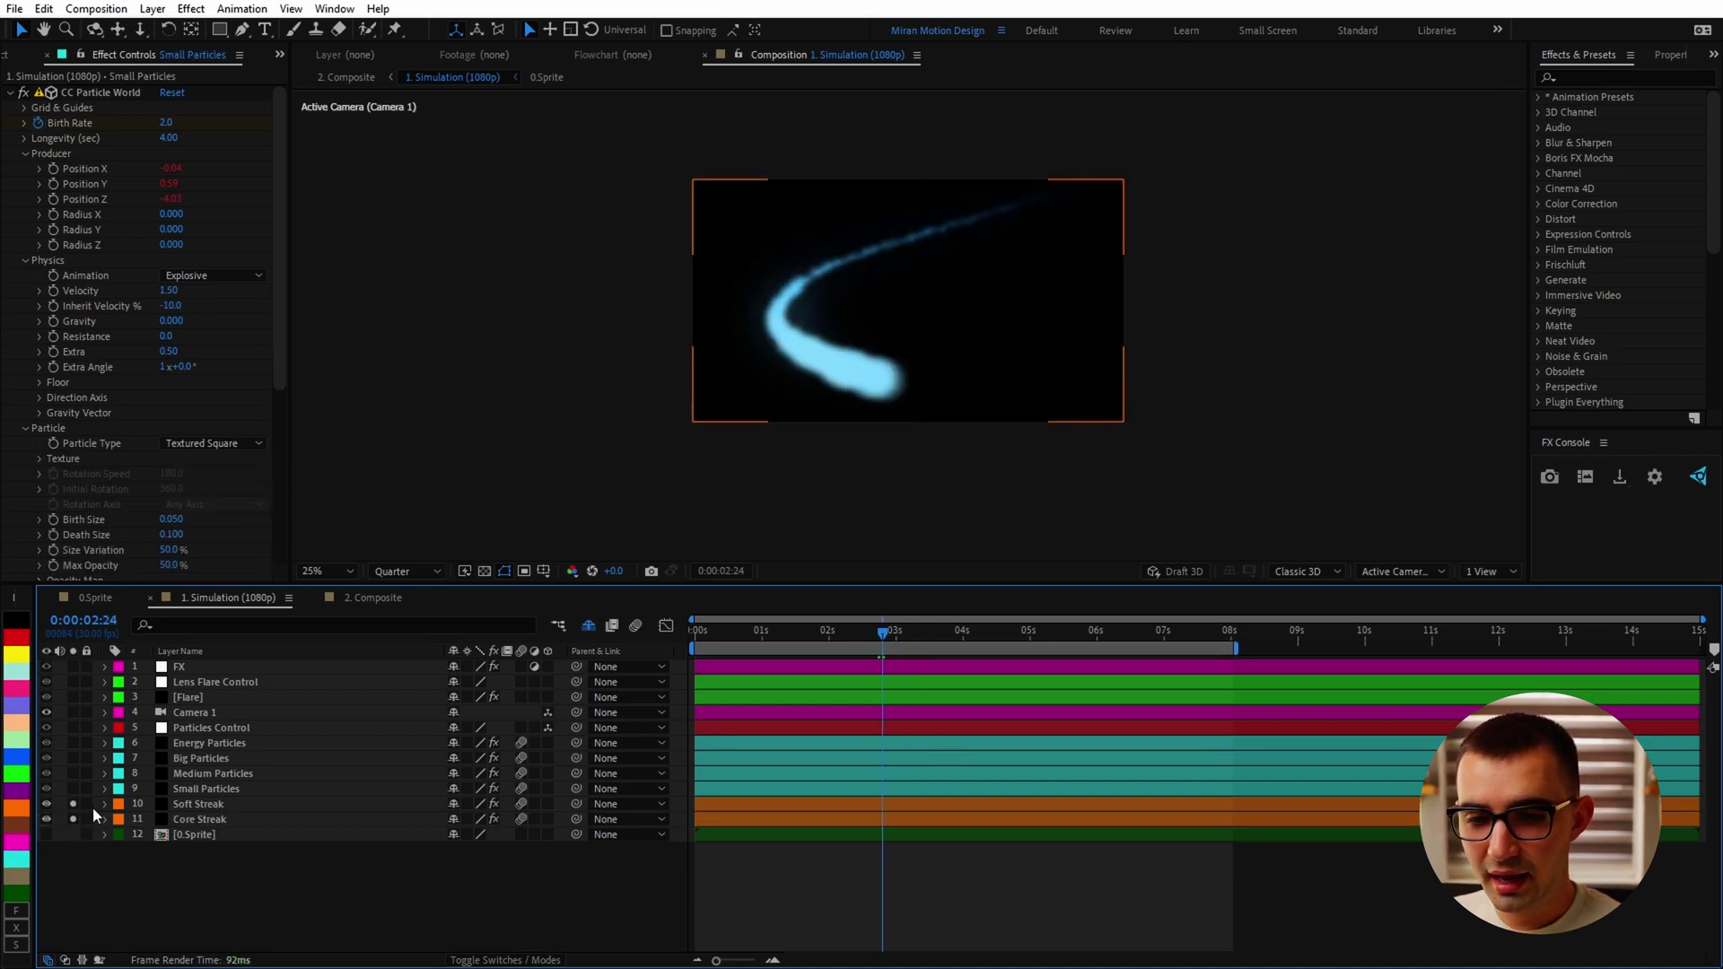
# Preview the four particle layers soloed up to 0:00:04:02, add both streak layers, and clear all solos at 0:00:03:11
pyautogui.moveTo(73, 789); pyautogui.dragTo(76, 761)
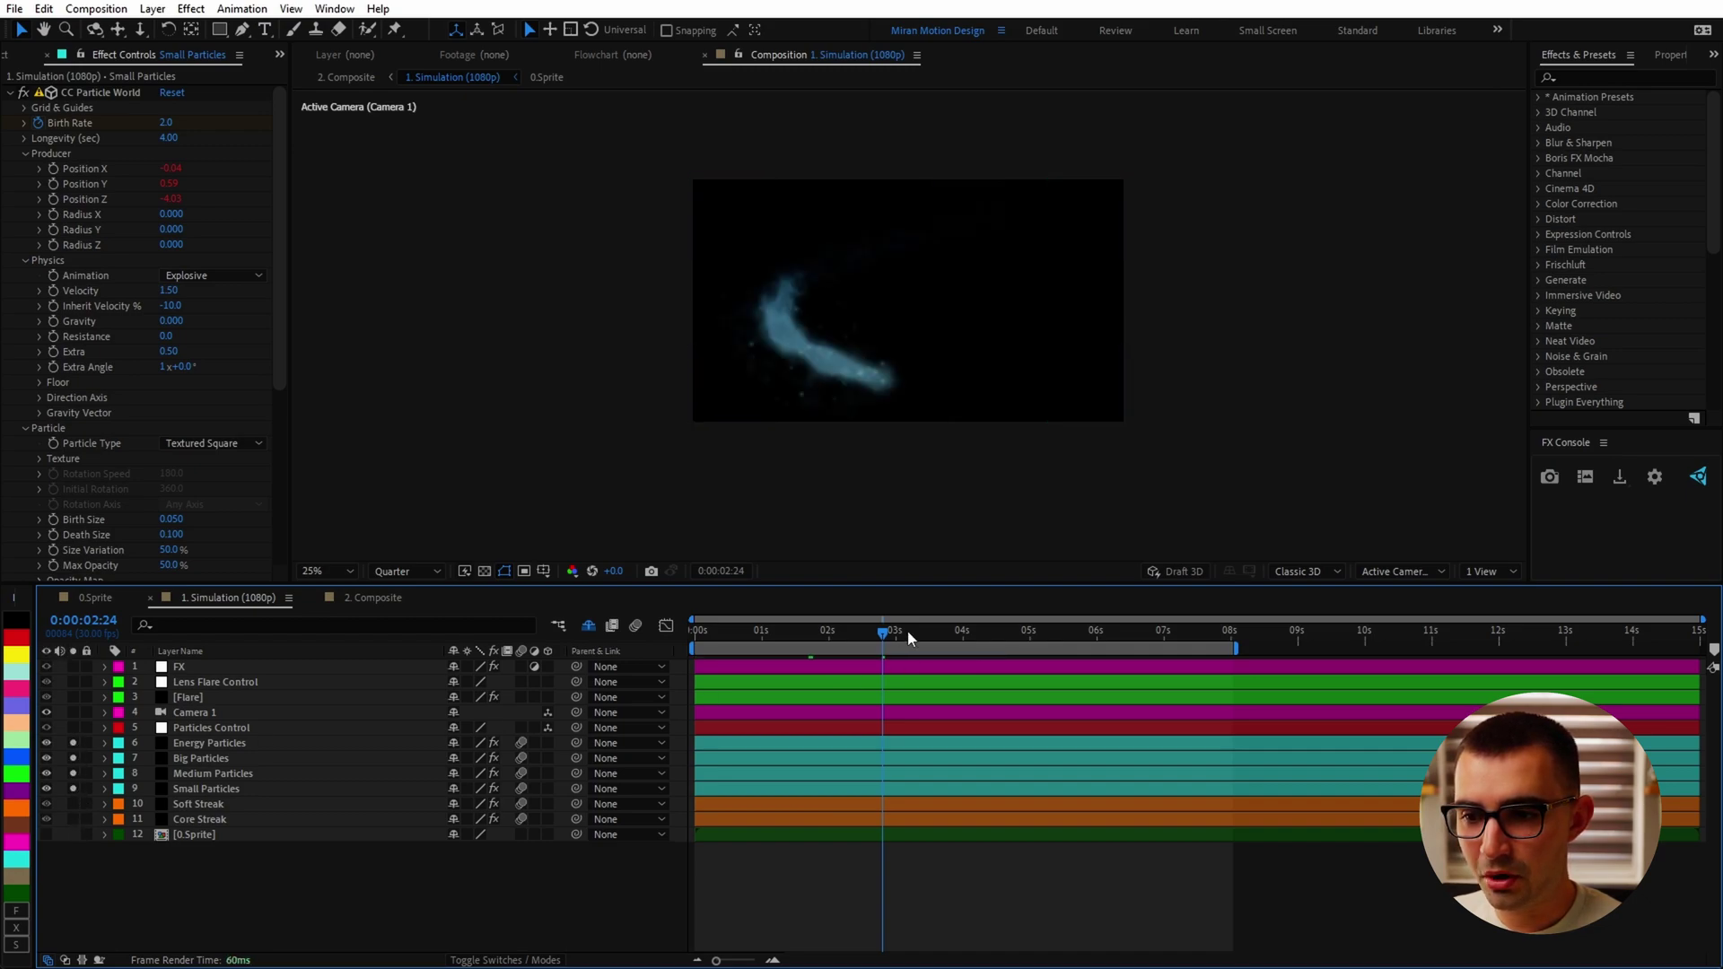
pyautogui.moveTo(908, 633); pyautogui.dragTo(968, 668)
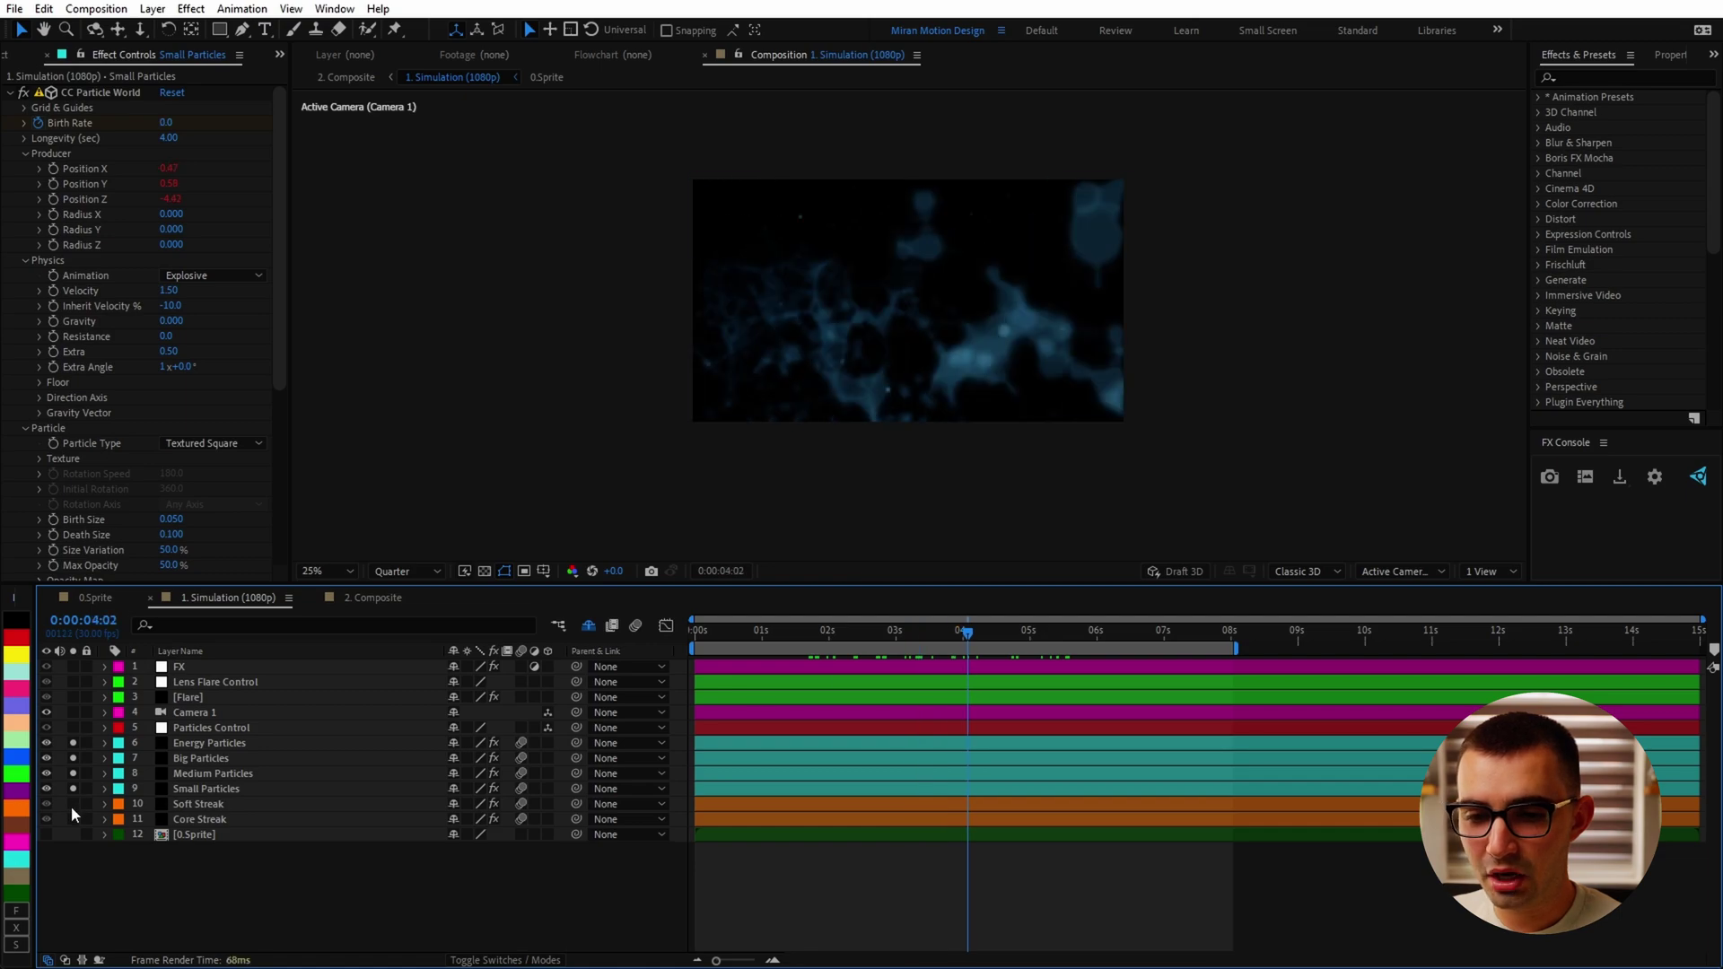
pyautogui.moveTo(78, 804); pyautogui.dragTo(77, 819)
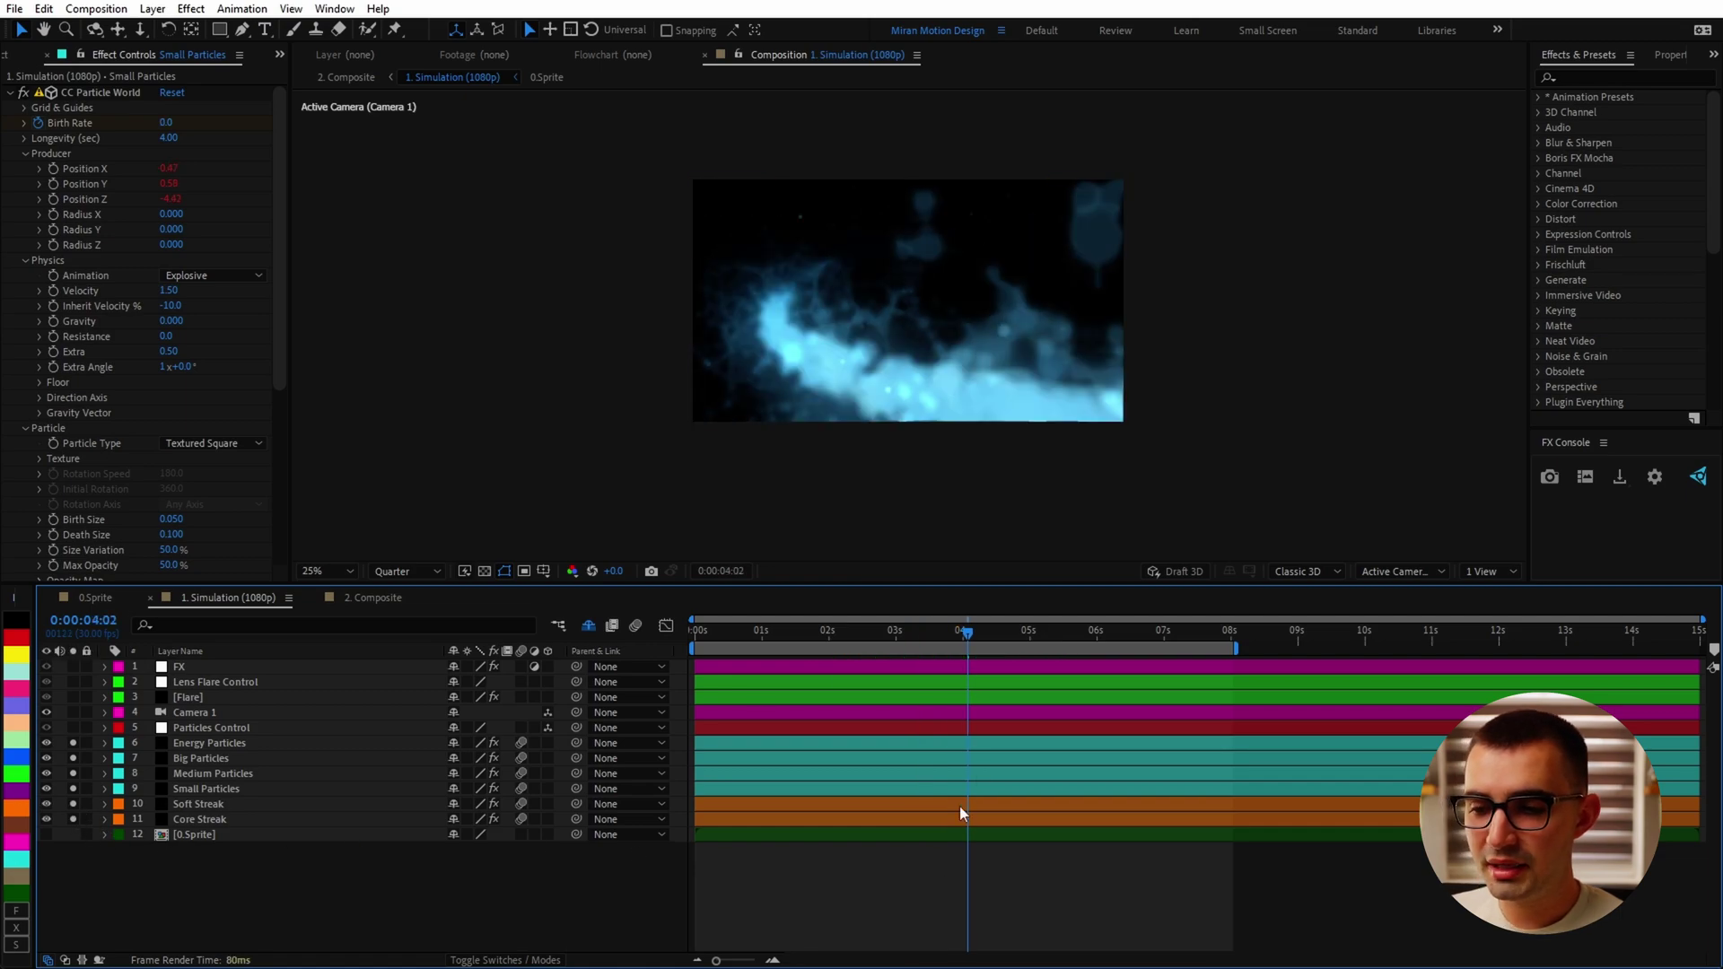
pyautogui.moveTo(971, 633); pyautogui.dragTo(923, 634)
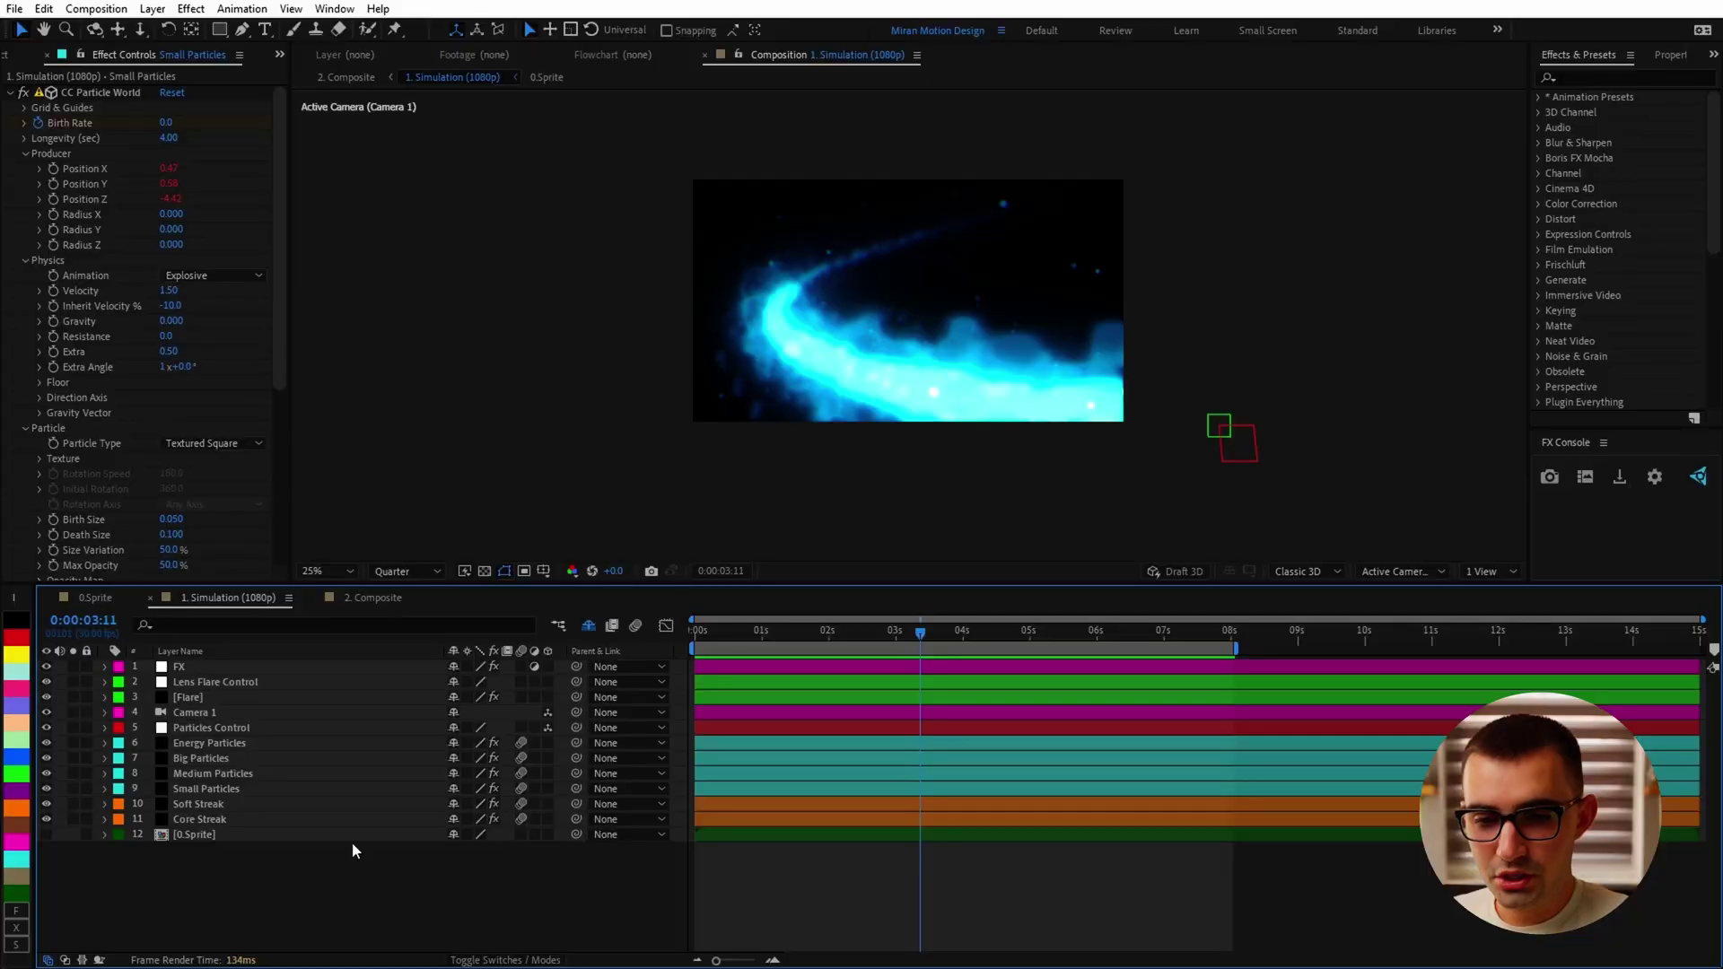
# Solo the Core Streak layer, reveal its Birth Rate keyframes and preview the trail from 0:00:02:22 to 0:00:03:13
pyautogui.click(200, 819)
pyautogui.click(73, 819)
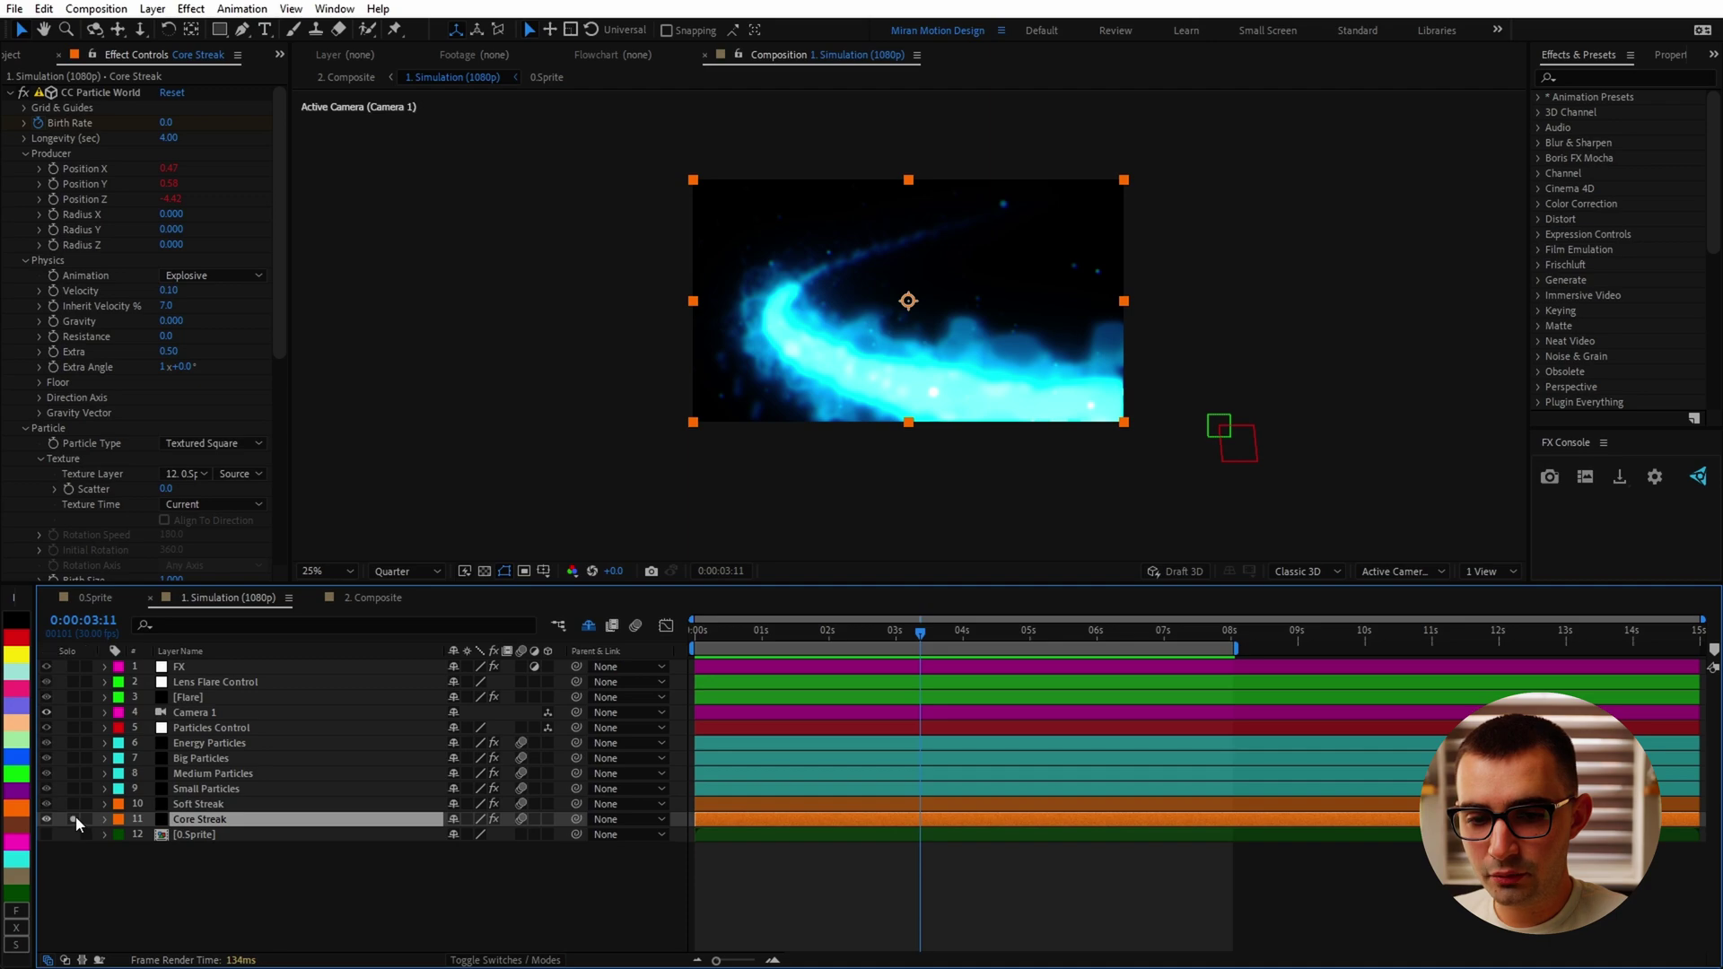
pyautogui.moveTo(900, 637)
pyautogui.mouseDown()
pyautogui.moveTo(820, 637)
pyautogui.moveTo(896, 639)
pyautogui.moveTo(839, 639)
pyautogui.moveTo(878, 639)
pyautogui.mouseUp()
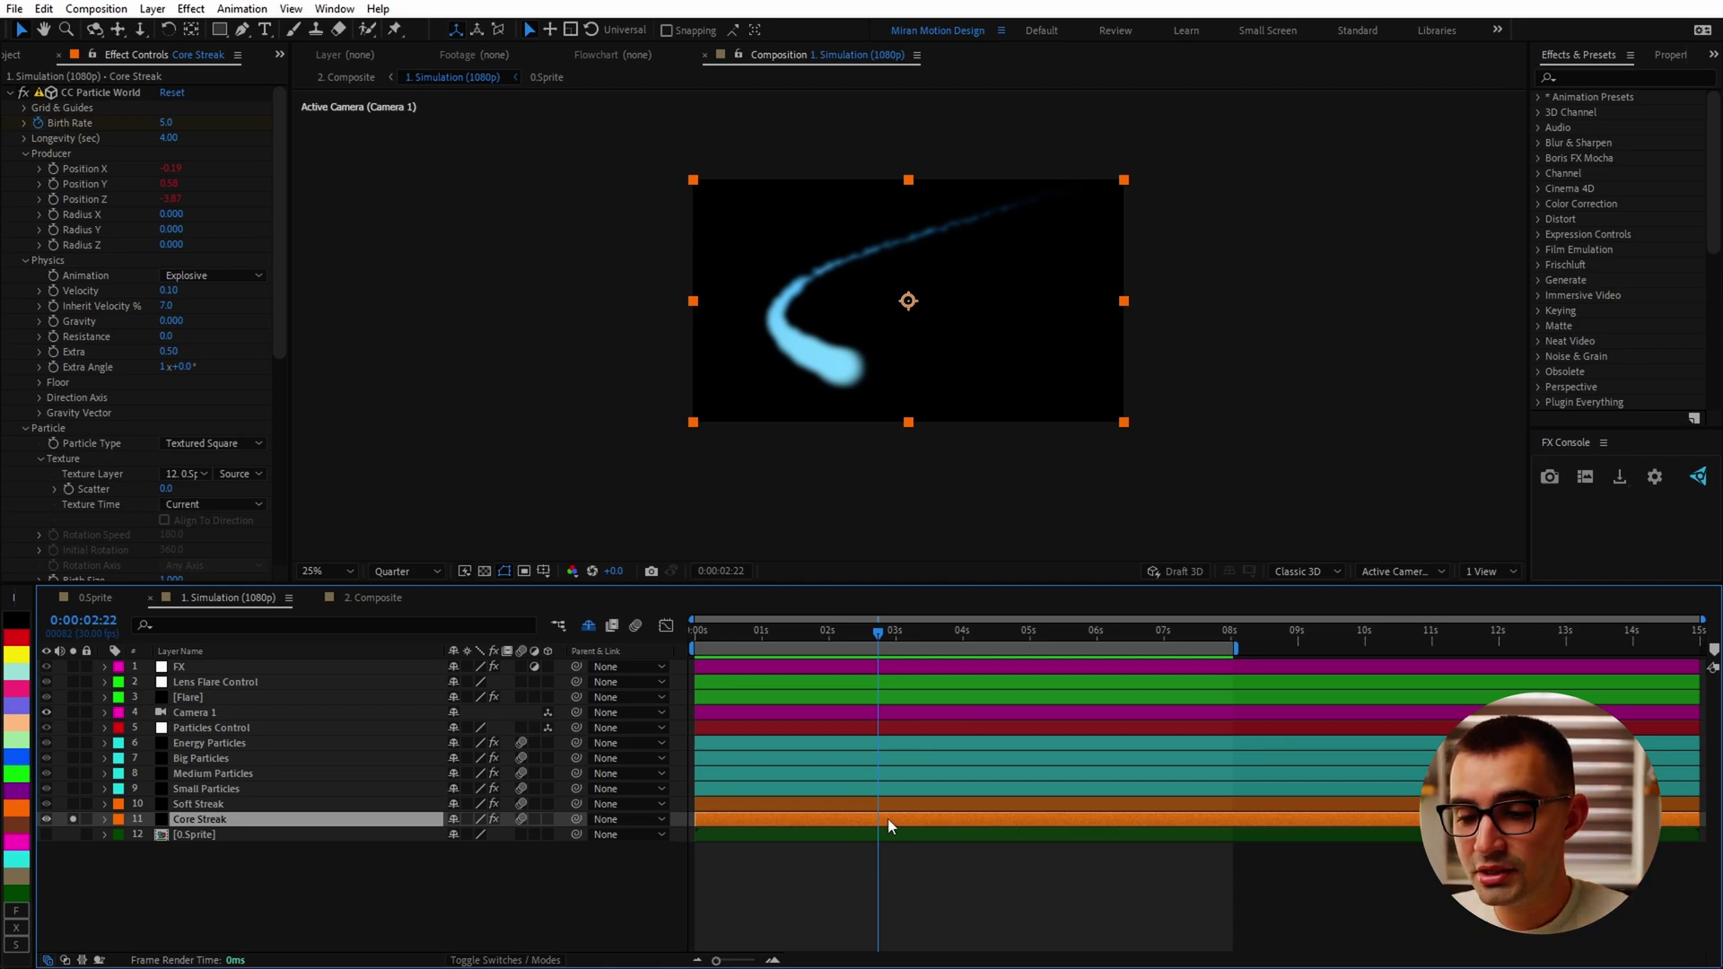
pyautogui.press('u')
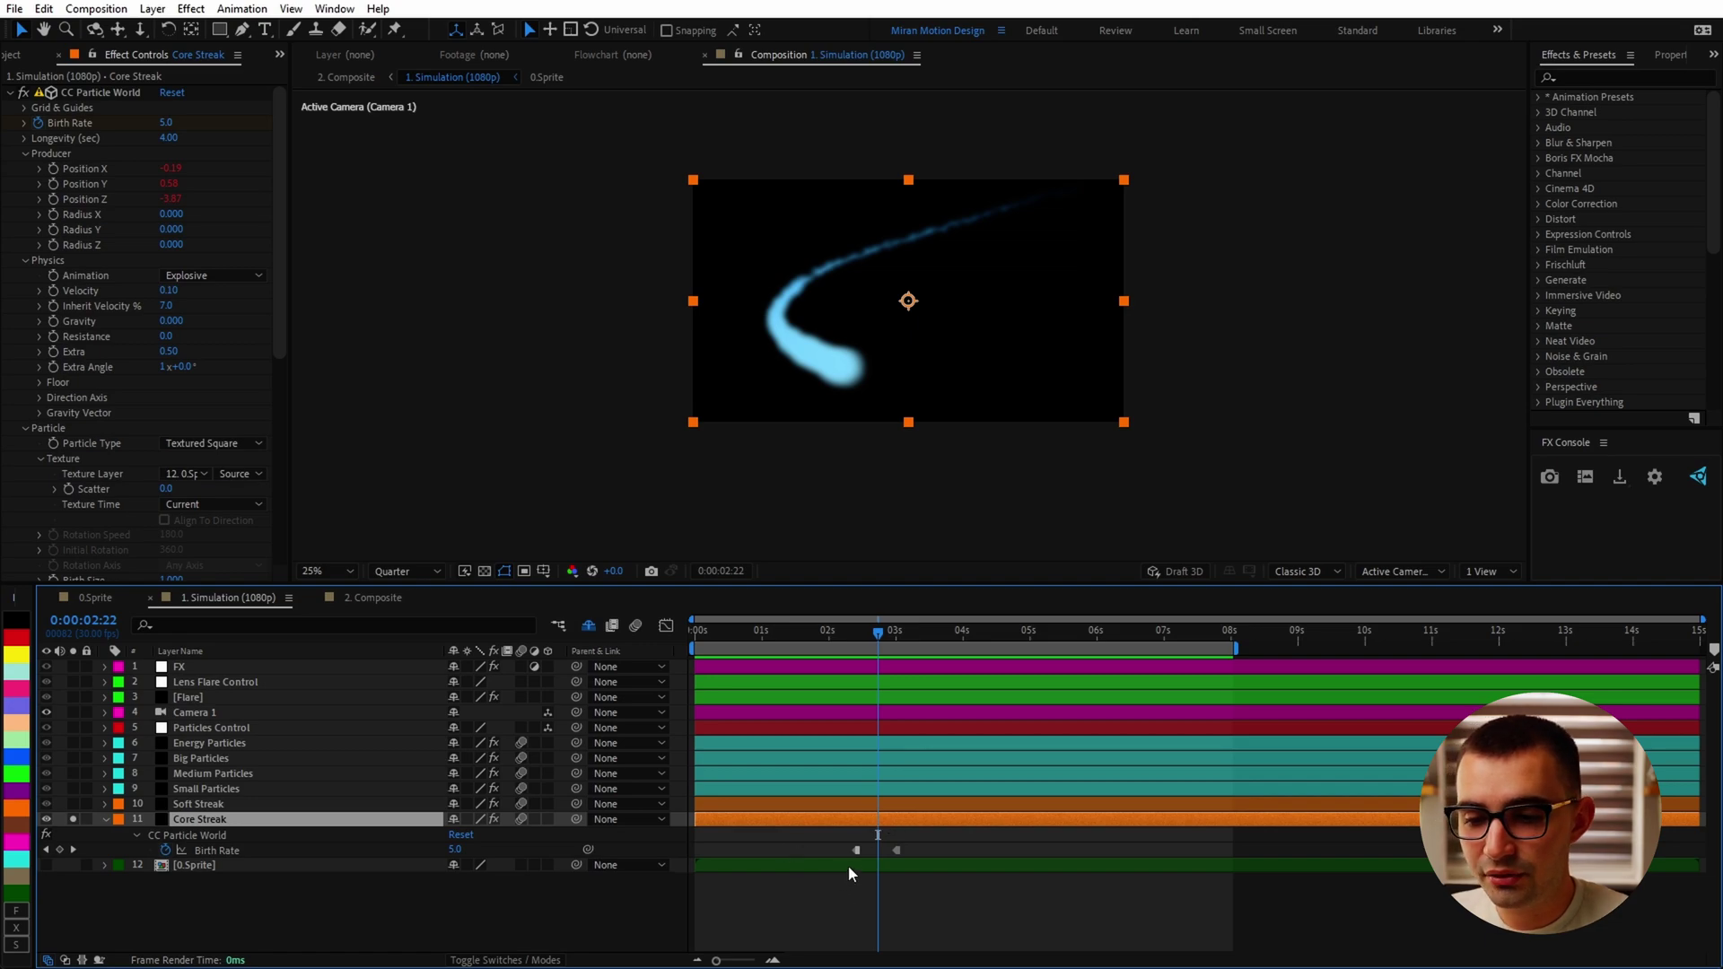
pyautogui.moveTo(875, 629)
pyautogui.mouseDown()
pyautogui.moveTo(849, 642)
pyautogui.moveTo(933, 660)
pyautogui.mouseUp()
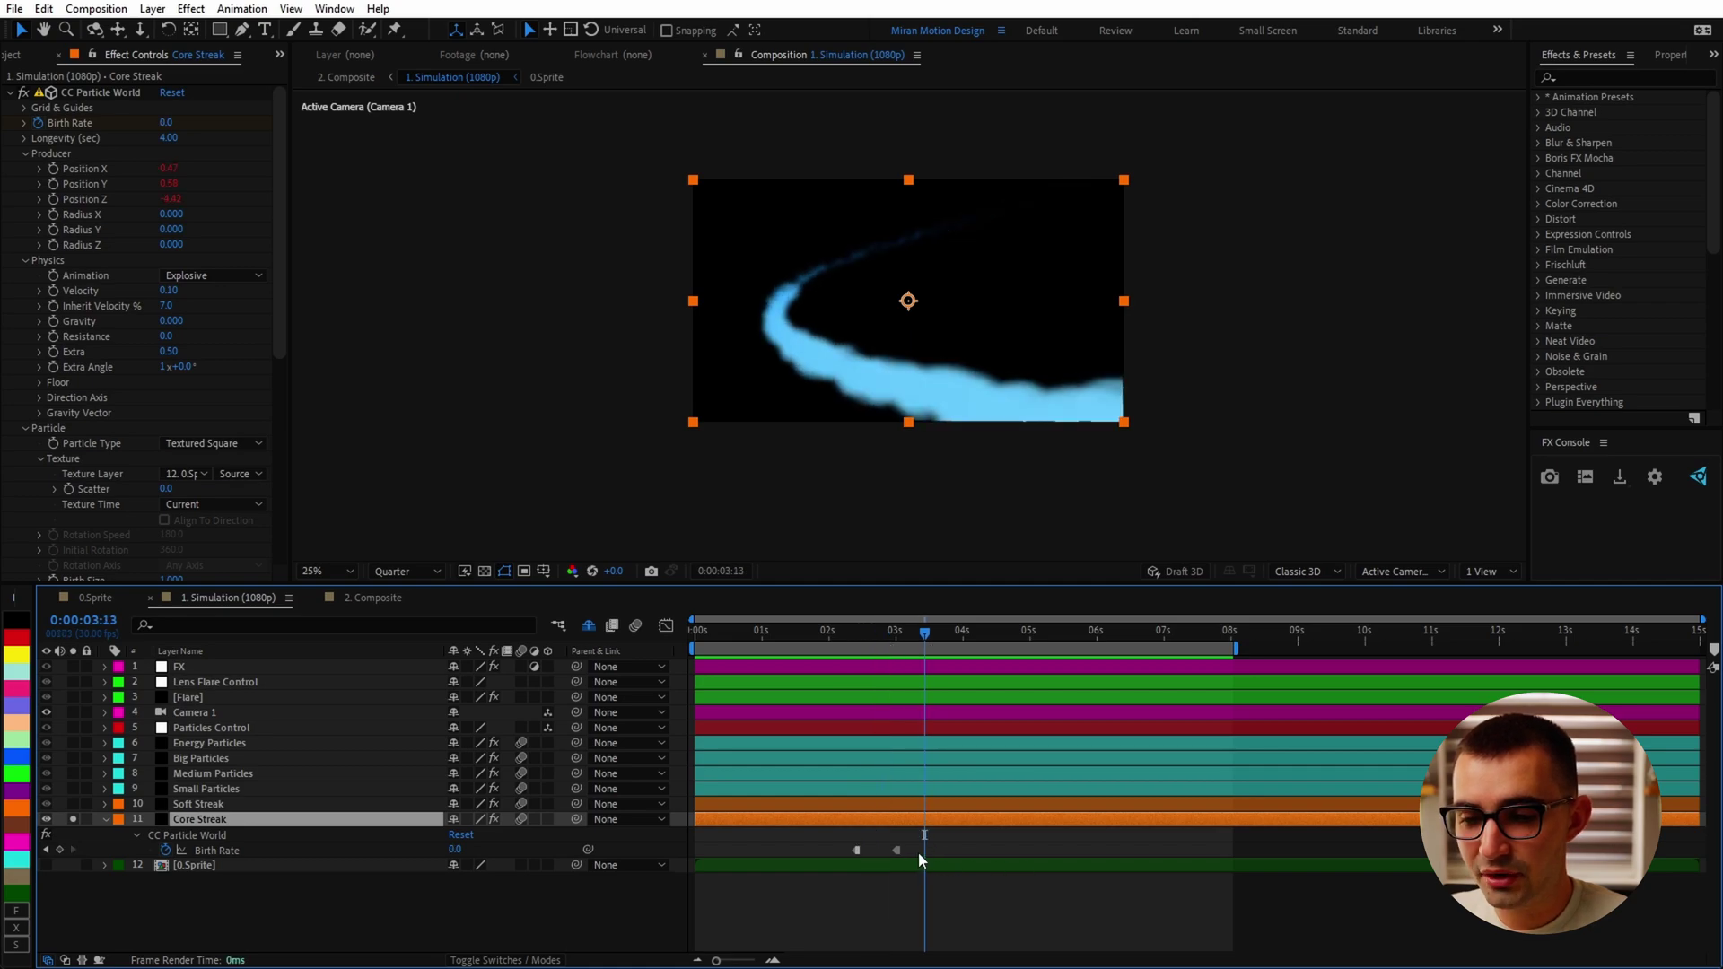
# Try linear interpolation on Core Streak's Birth Rate keyframes, restore hold interpolation, and preview up to 0:00:03:06
pyautogui.moveTo(959, 828); pyautogui.dragTo(808, 884)
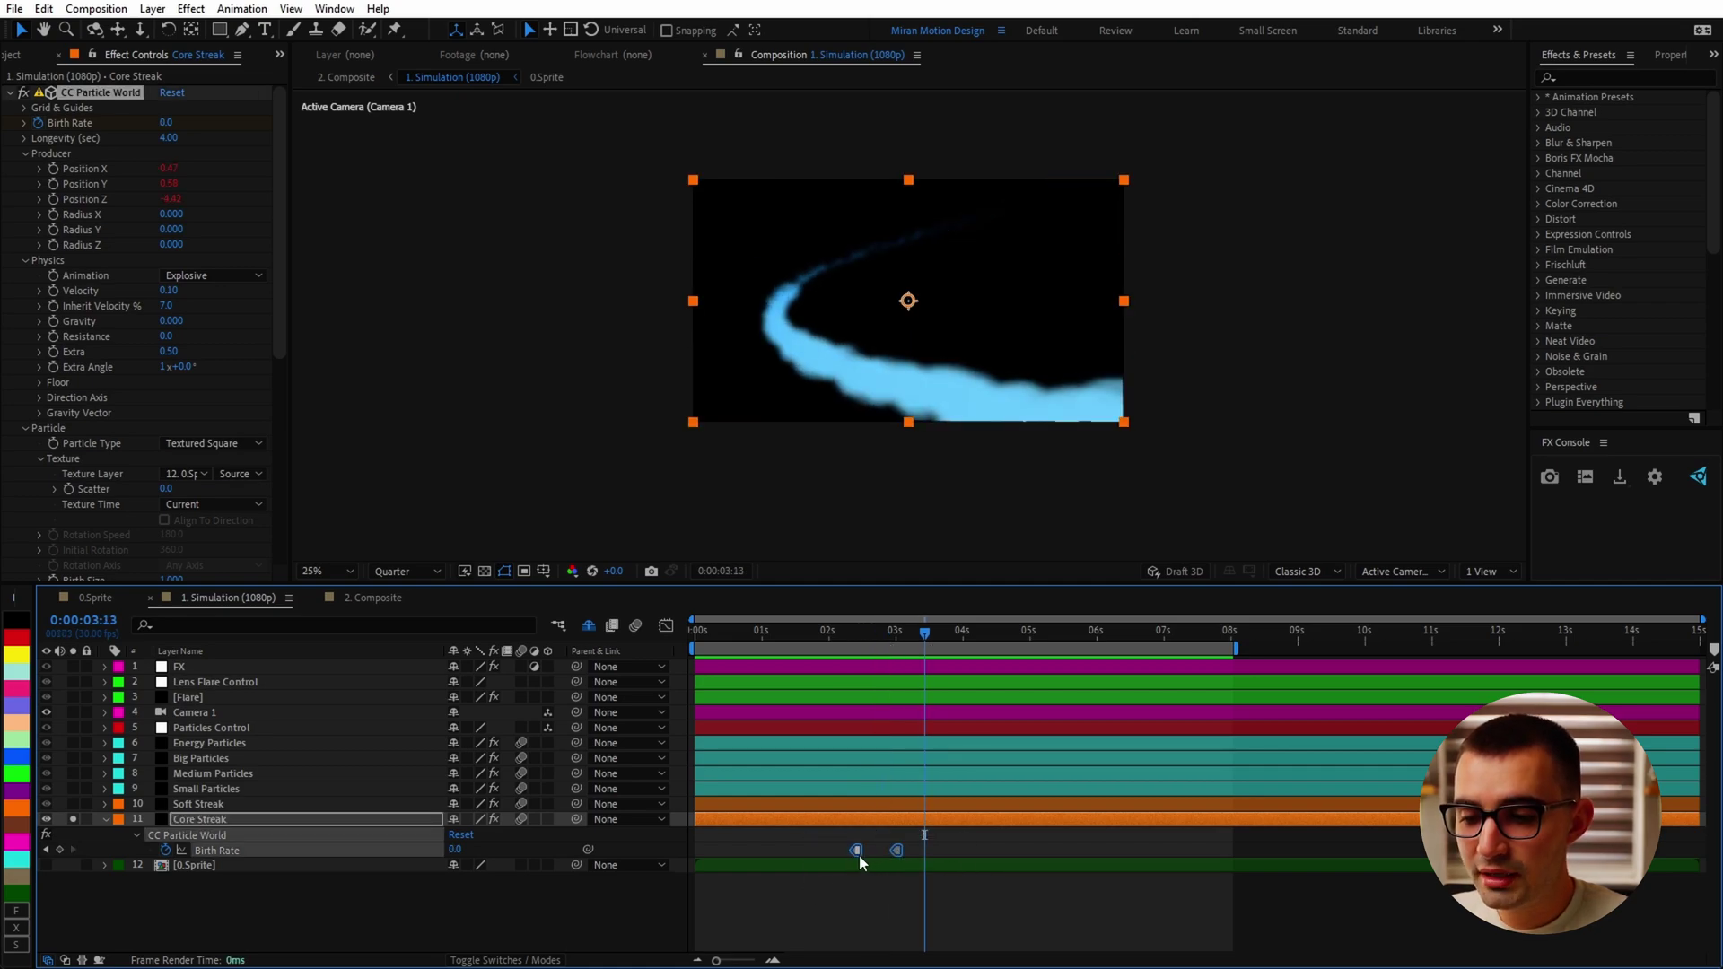
pyautogui.keyDown('ctrl'); pyautogui.click(855, 850); pyautogui.keyUp('ctrl')
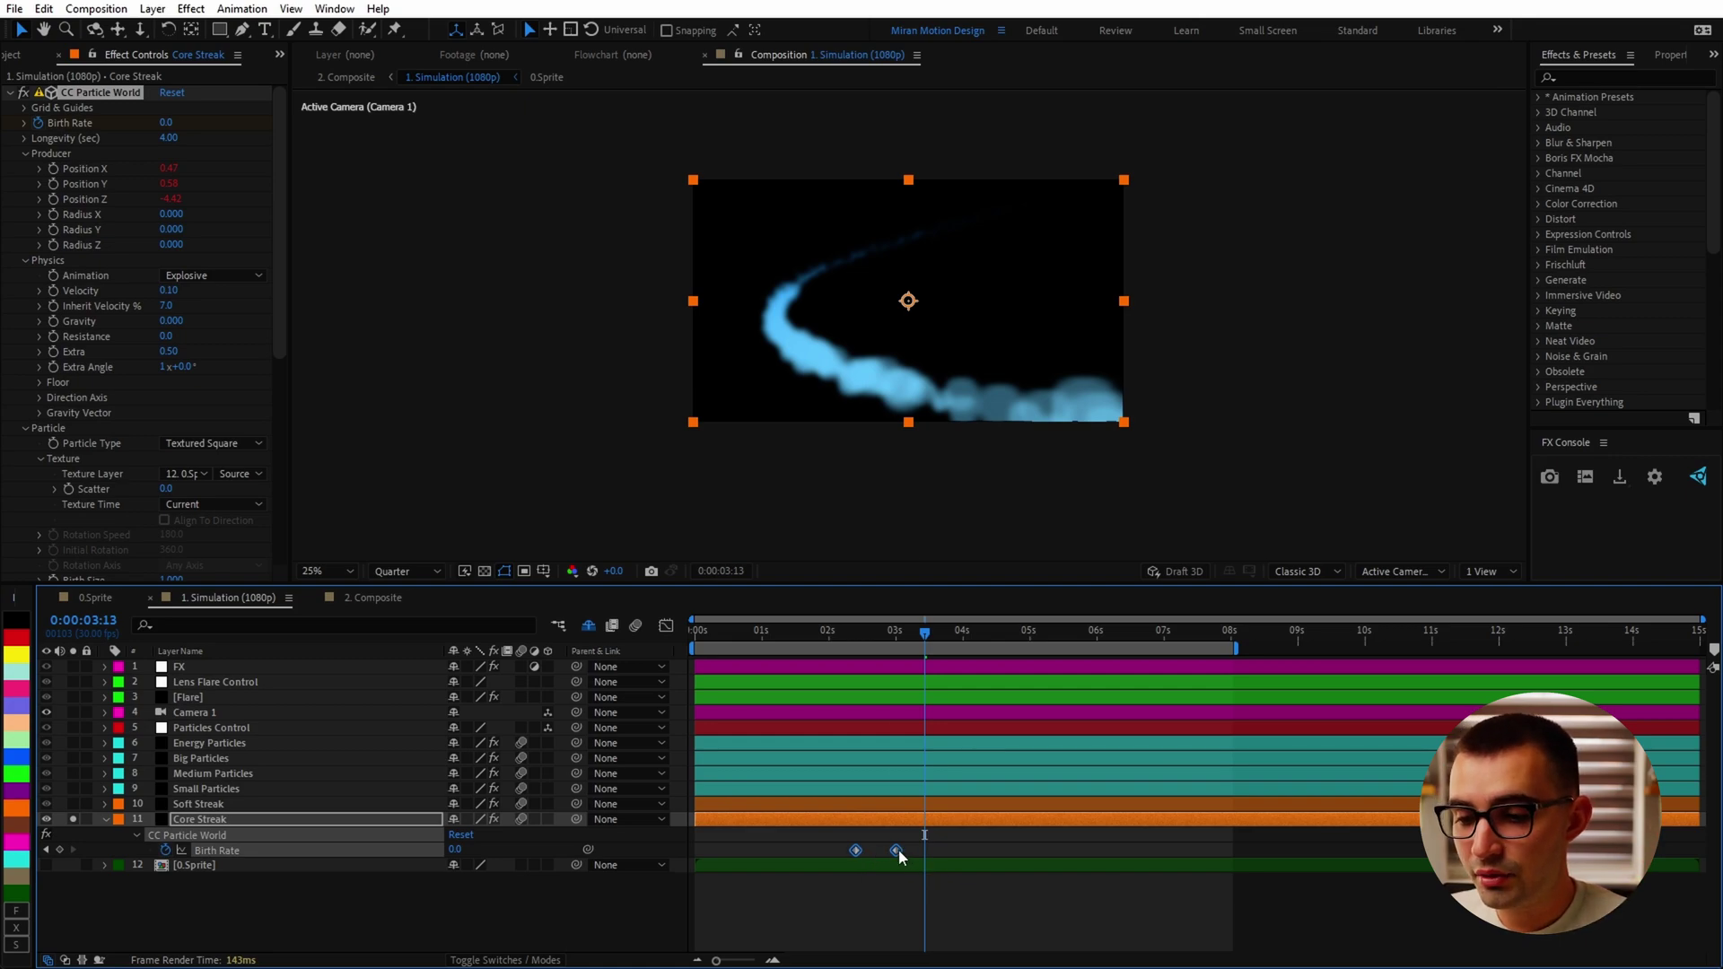
pyautogui.rightClick(898, 849)
pyautogui.click(967, 760)
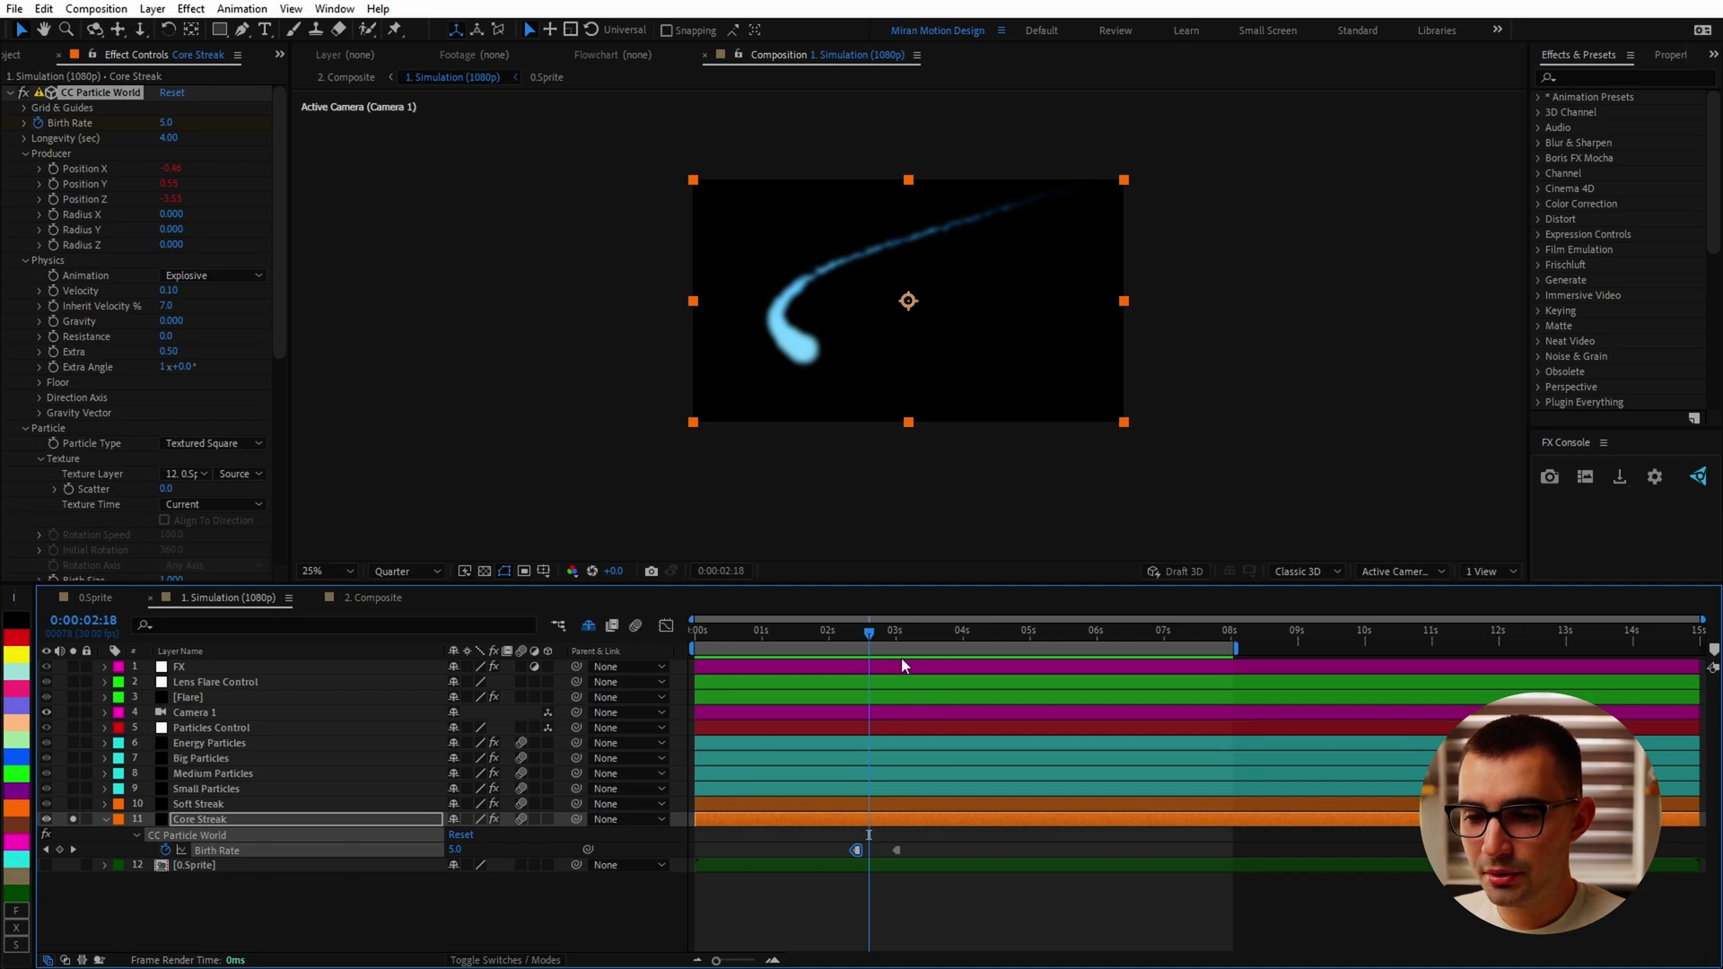
pyautogui.moveTo(855, 638); pyautogui.dragTo(909, 639)
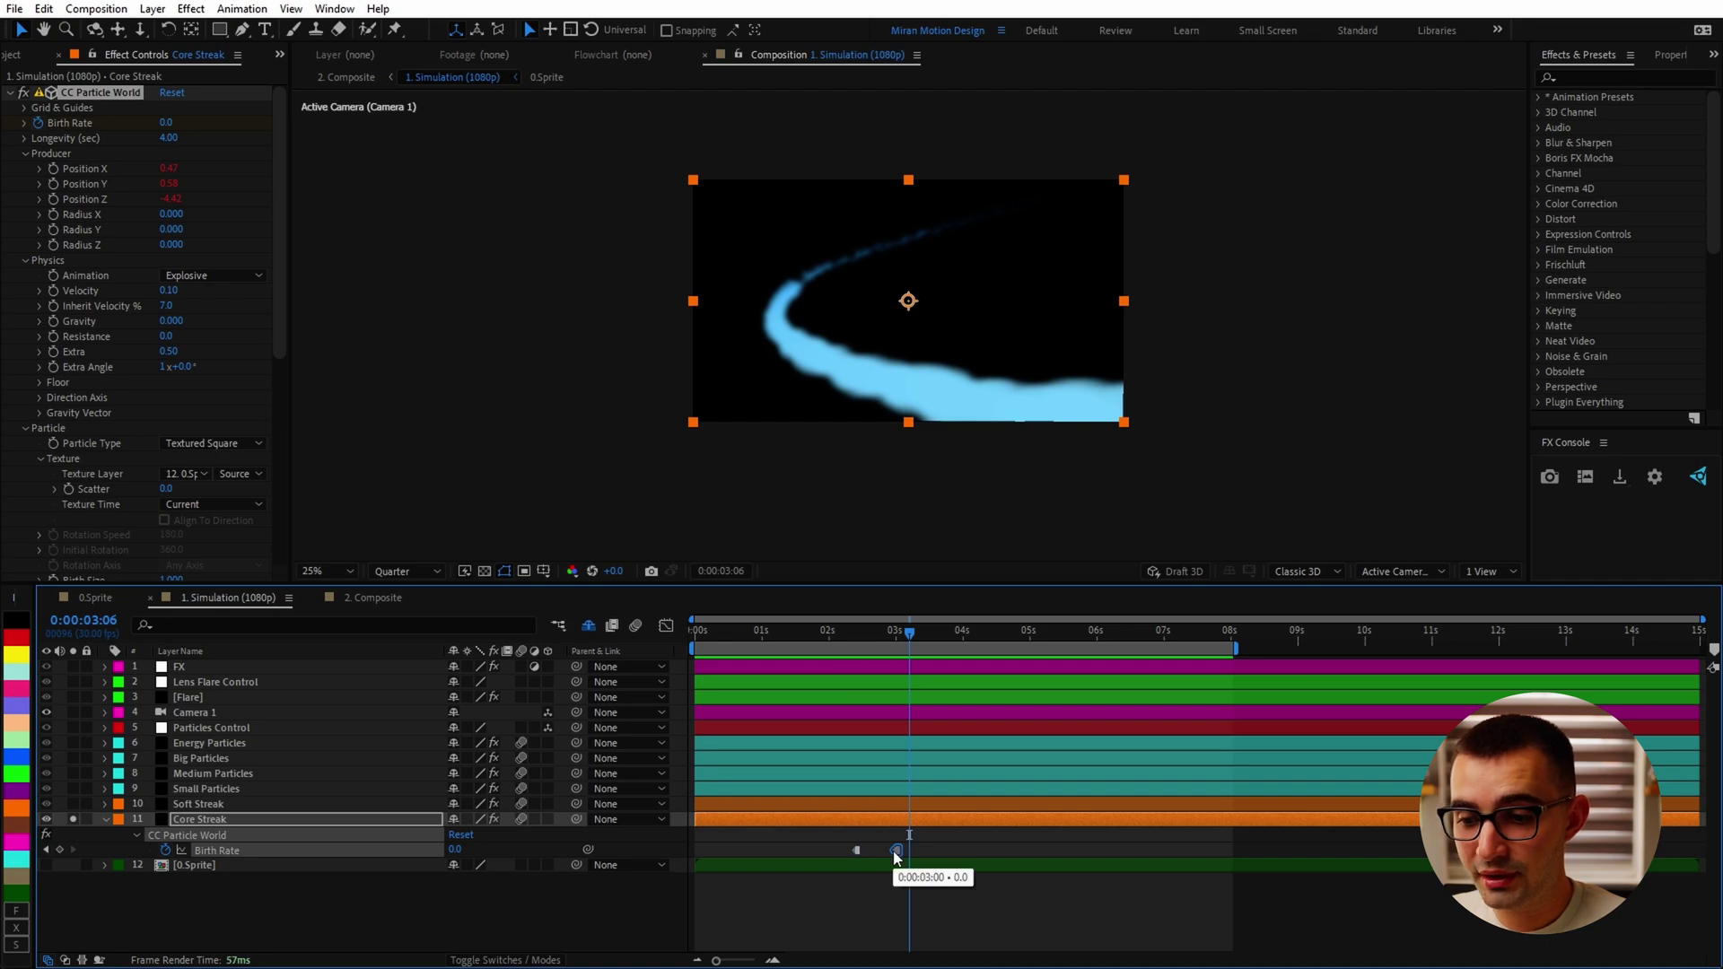
# Try linear Birth Rate keyframes on Core Streak with the first one moved just before the 0:00:03:00 keyframe
pyautogui.click(896, 850)
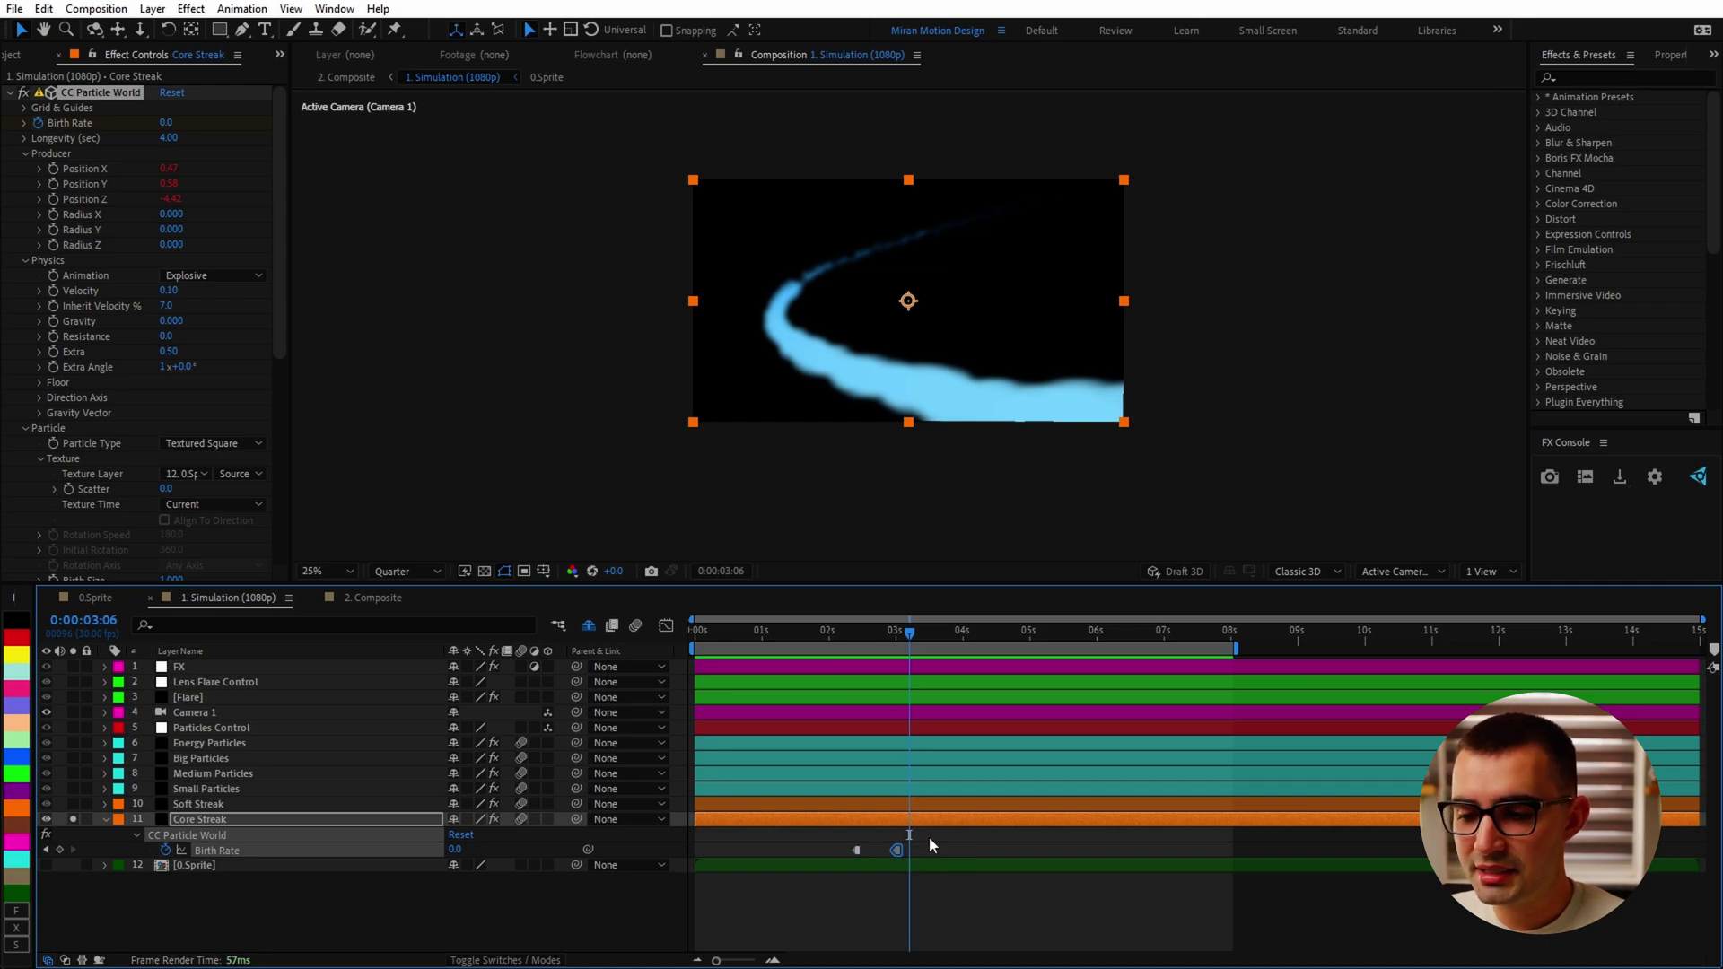
pyautogui.moveTo(929, 837); pyautogui.dragTo(842, 866)
pyautogui.keyDown('ctrl'); pyautogui.click(859, 851); pyautogui.keyUp('ctrl')
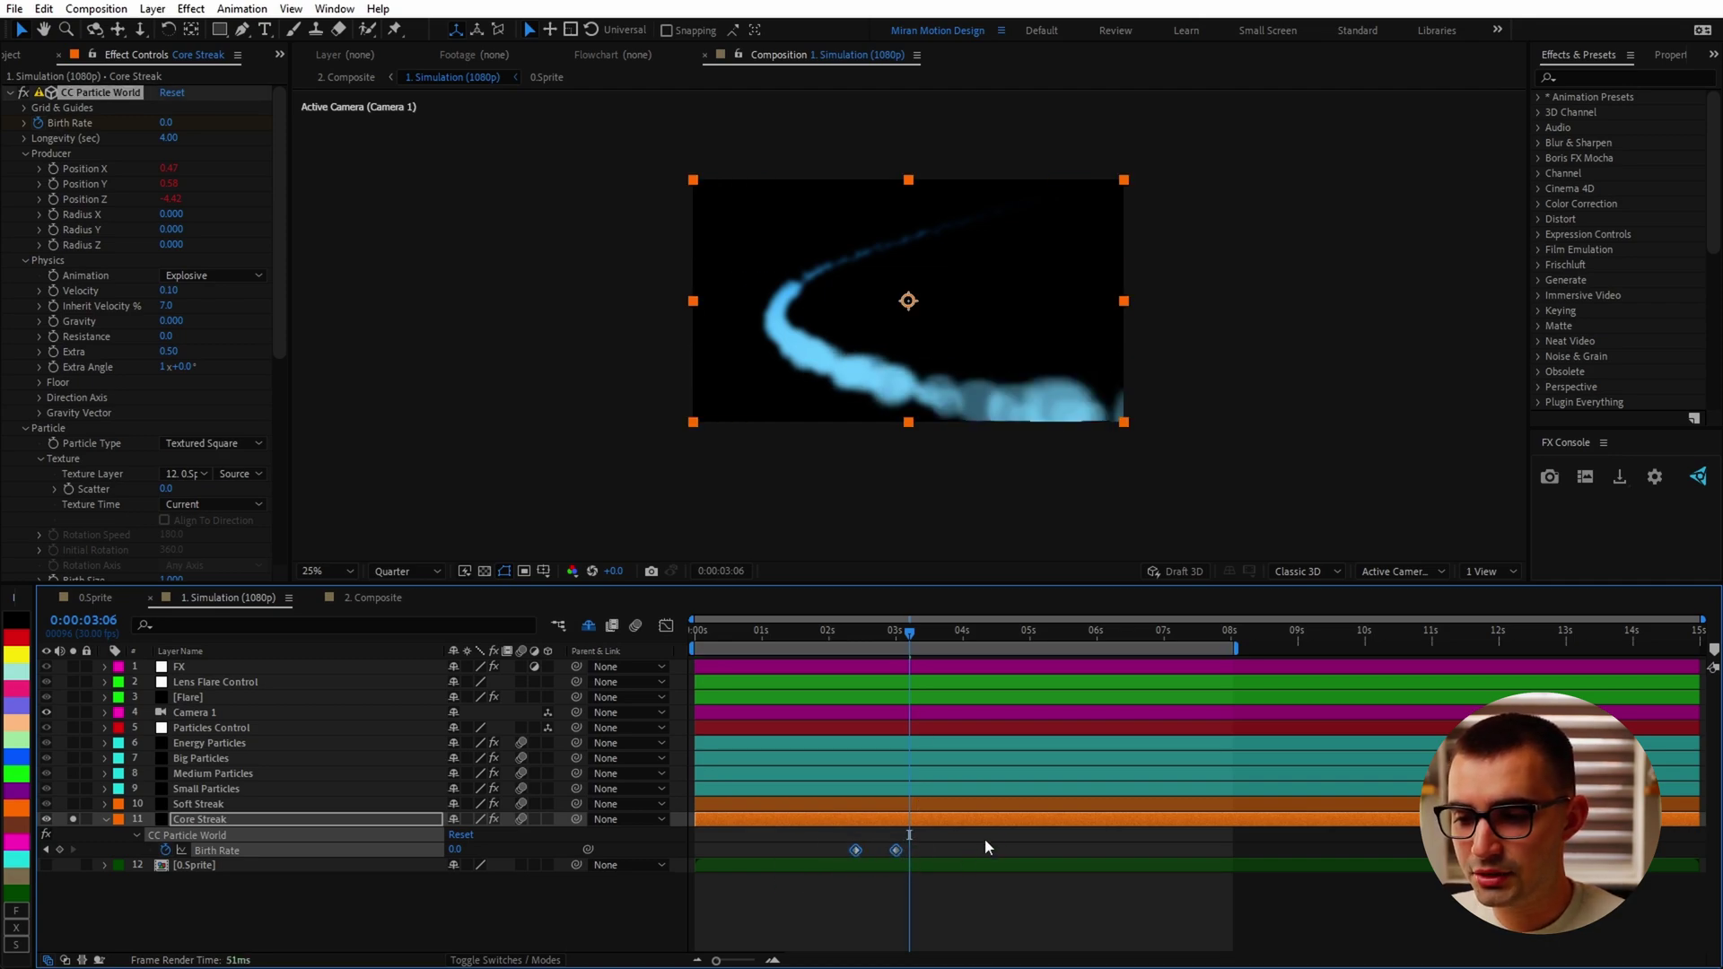
pyautogui.click(984, 841)
pyautogui.click(858, 850)
pyautogui.scroll(5, 860, 851)
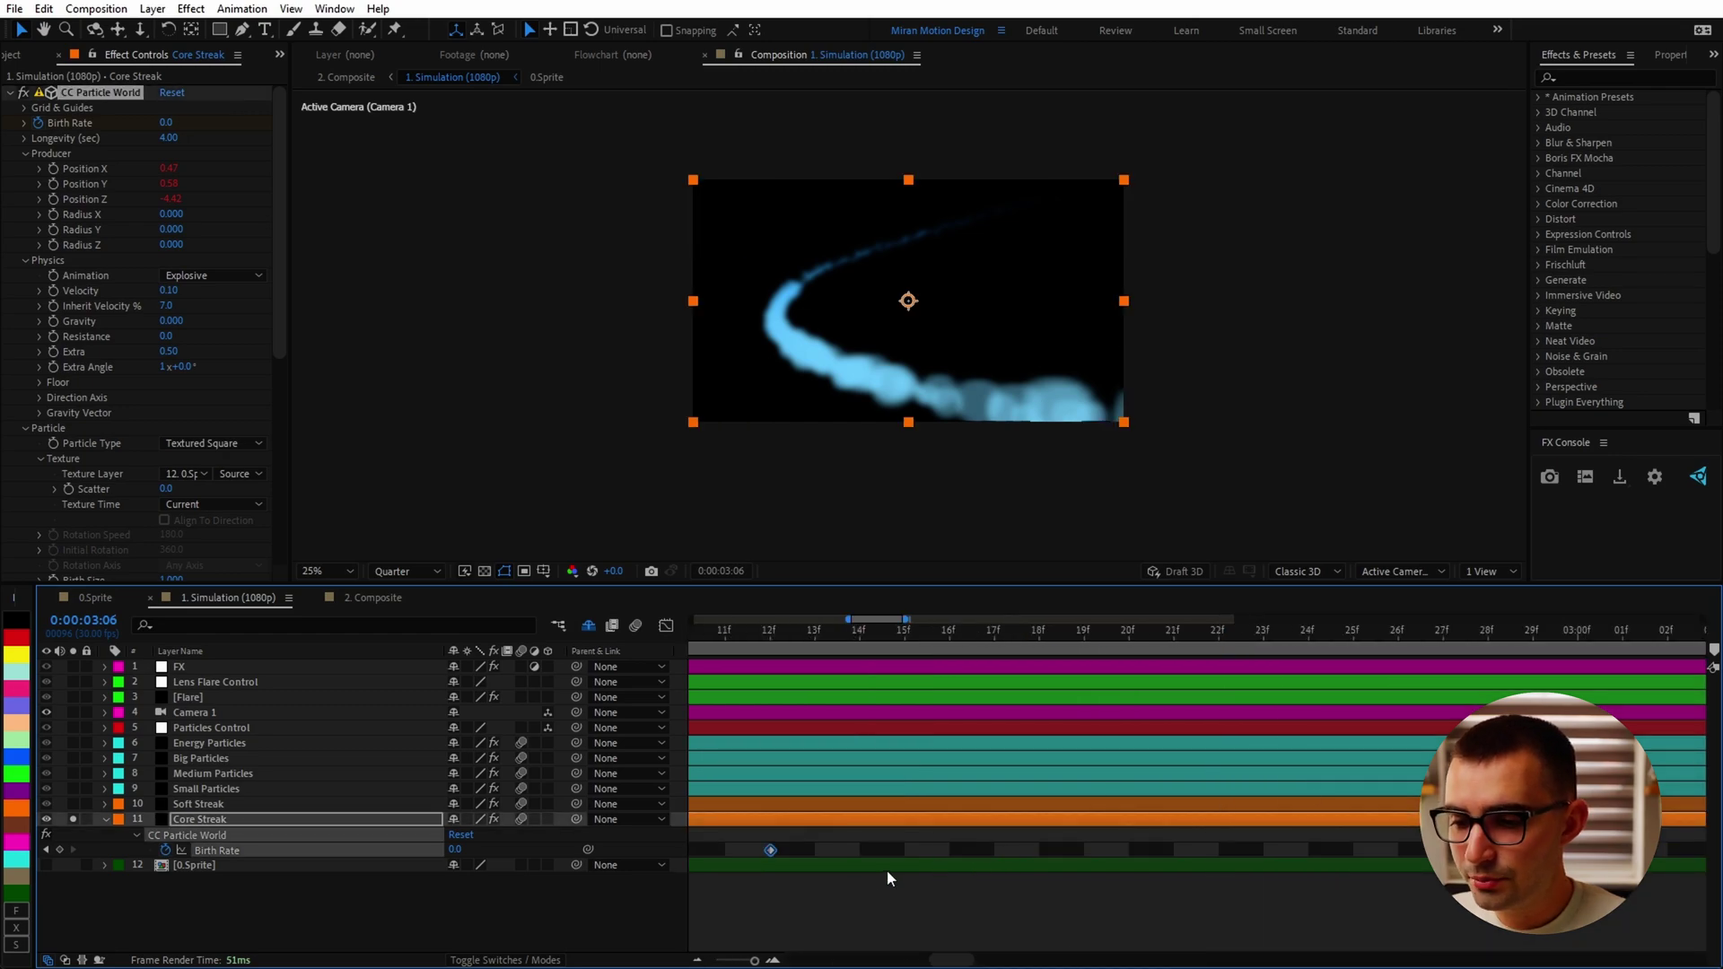
pyautogui.click(769, 852)
pyautogui.moveTo(772, 850); pyautogui.dragTo(1533, 851)
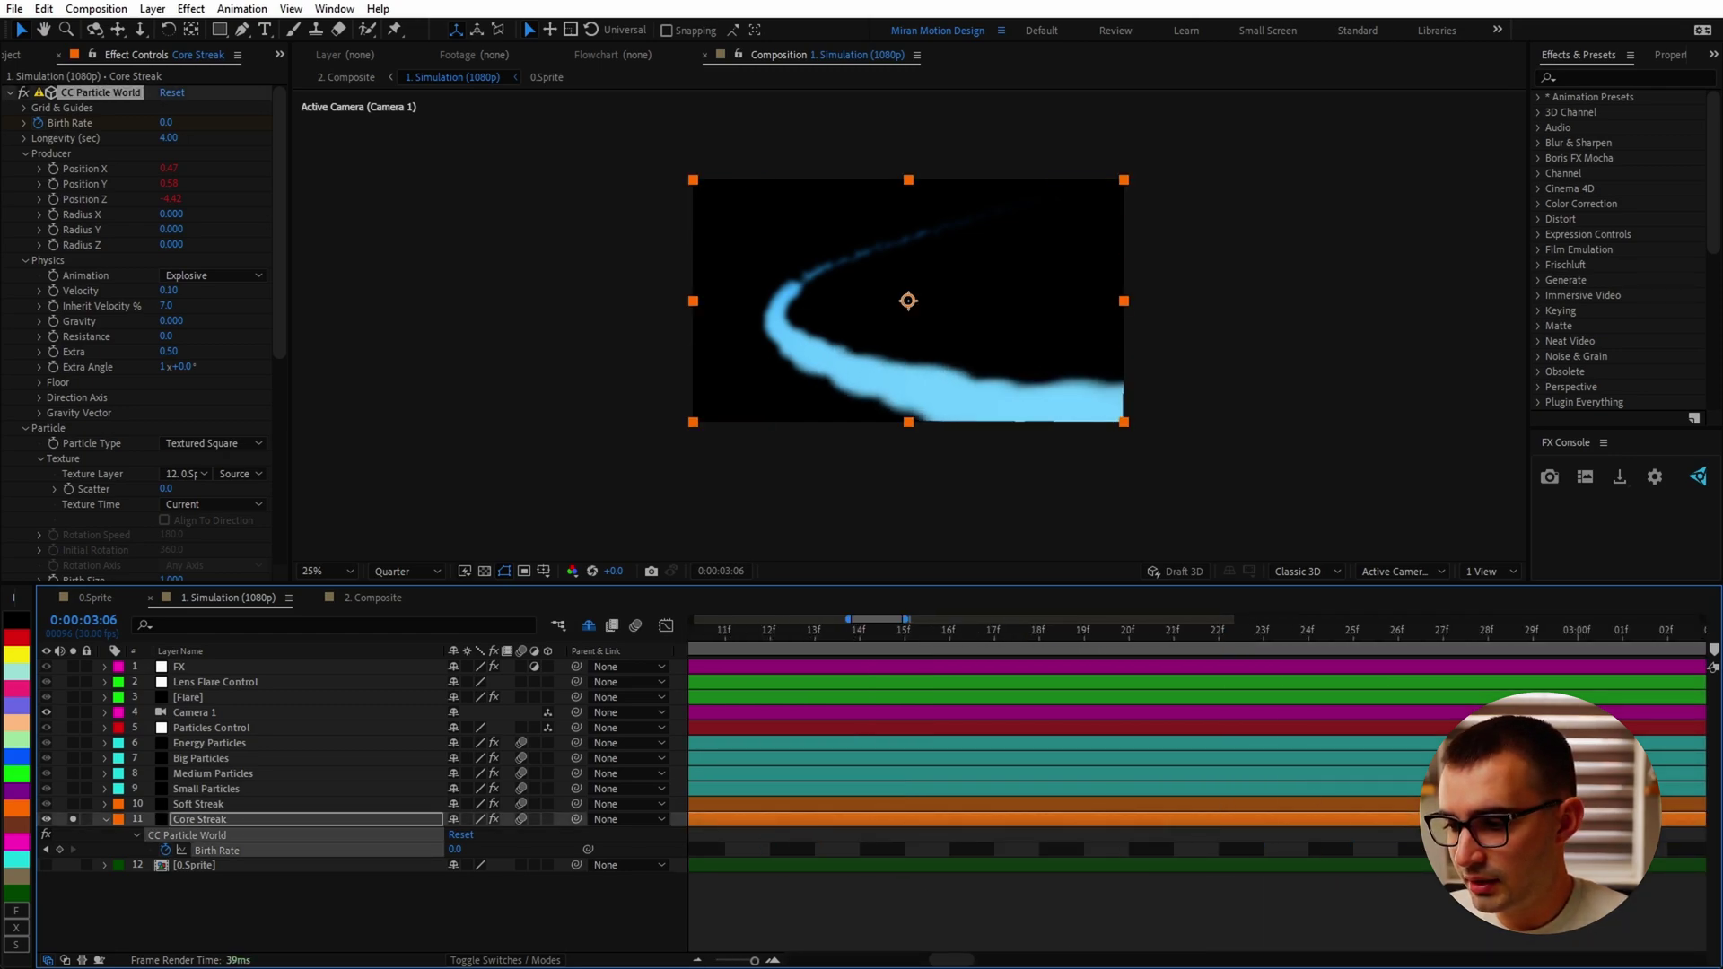
pyautogui.click(1593, 642)
pyautogui.scroll(-5, 922, 862)
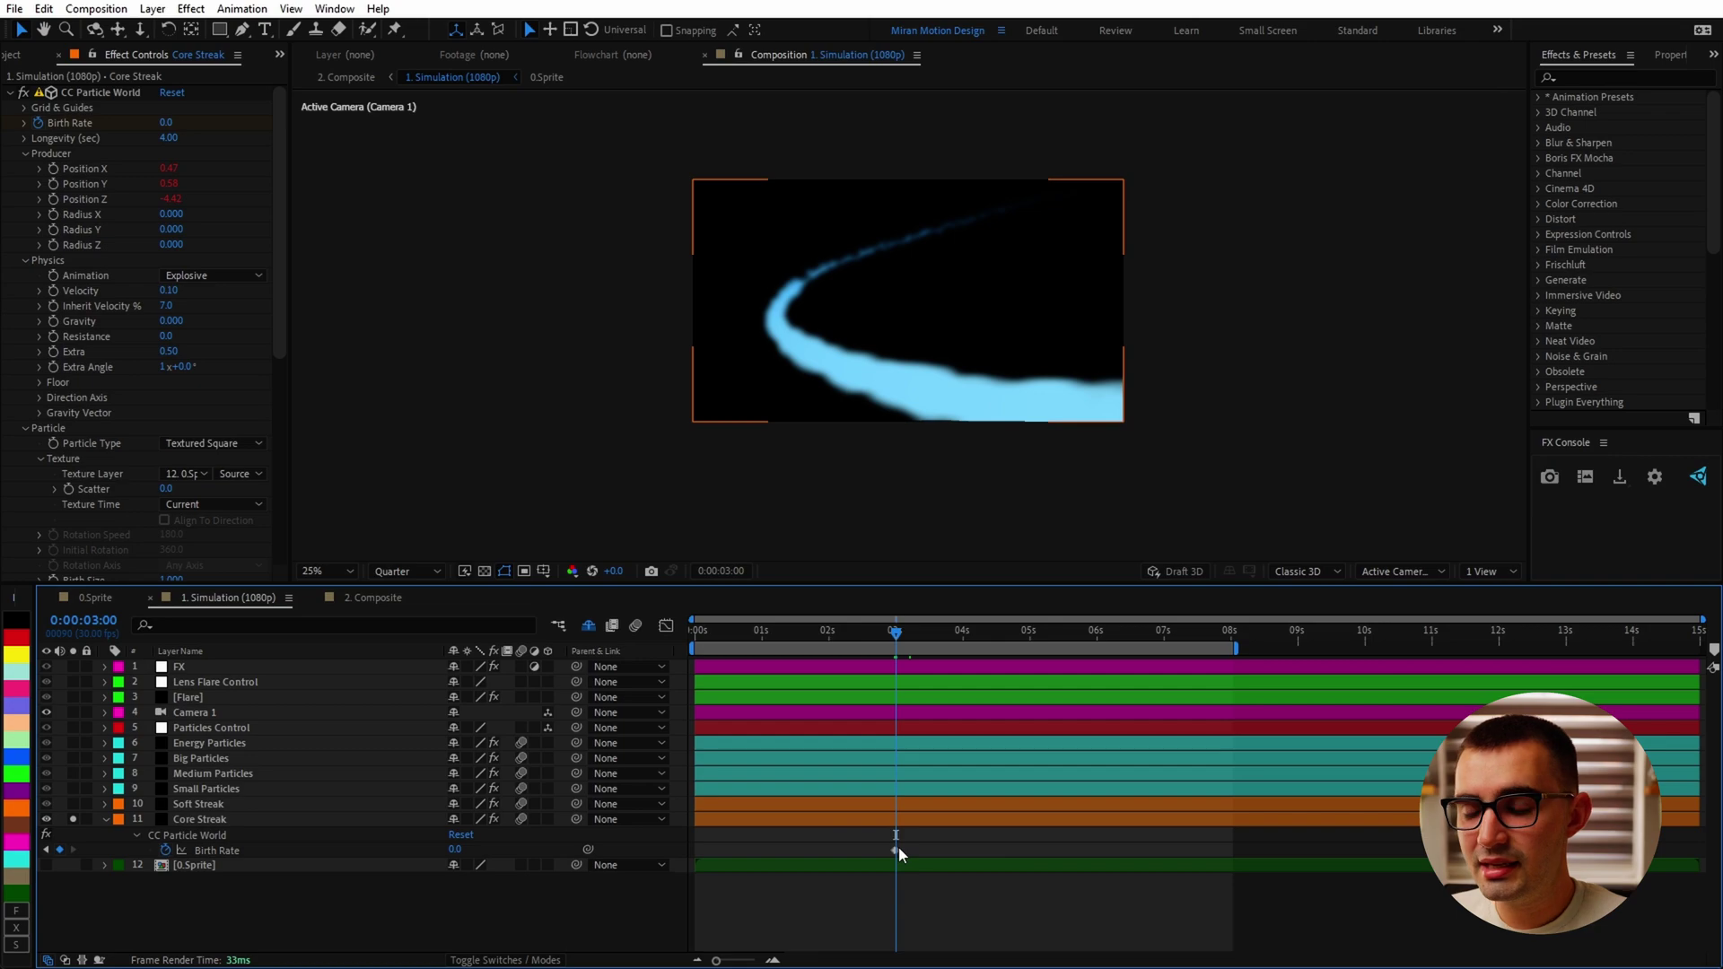
# Set Core Streak's first Birth Rate keyframe to hold interpolation and move it to the comp start at 0:00:00:00
pyautogui.scroll(4, 874, 858)
pyautogui.click(980, 850)
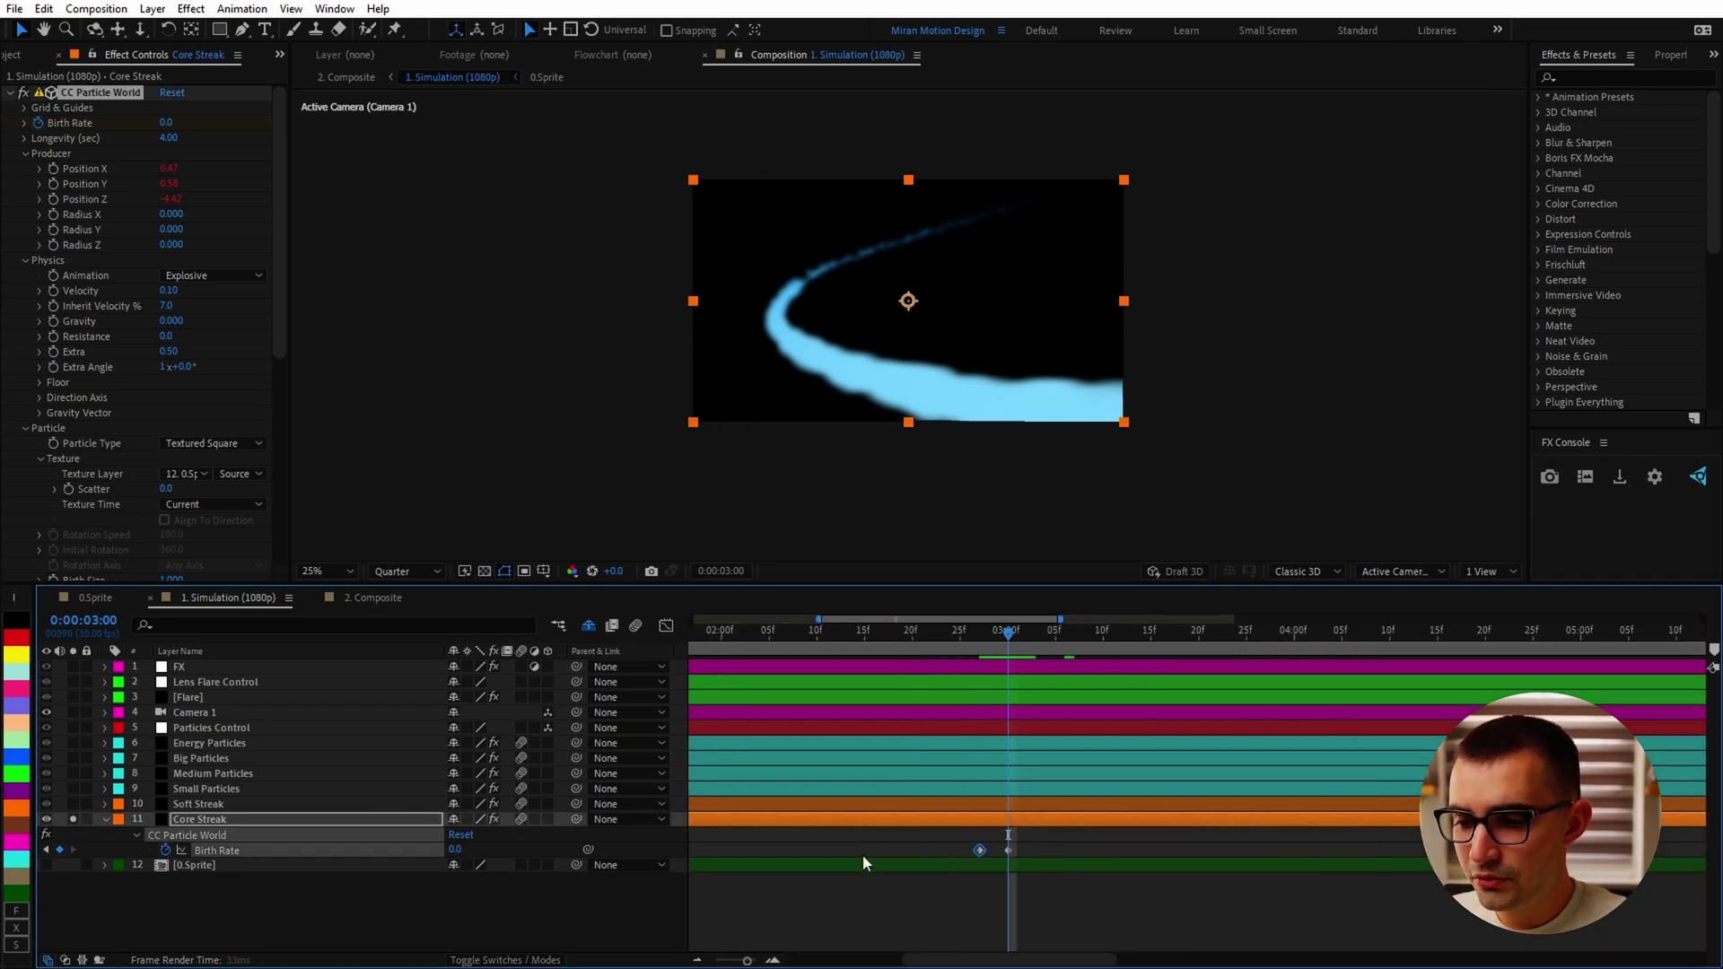
pyautogui.scroll(-5, 743, 858)
pyautogui.rightClick(791, 850)
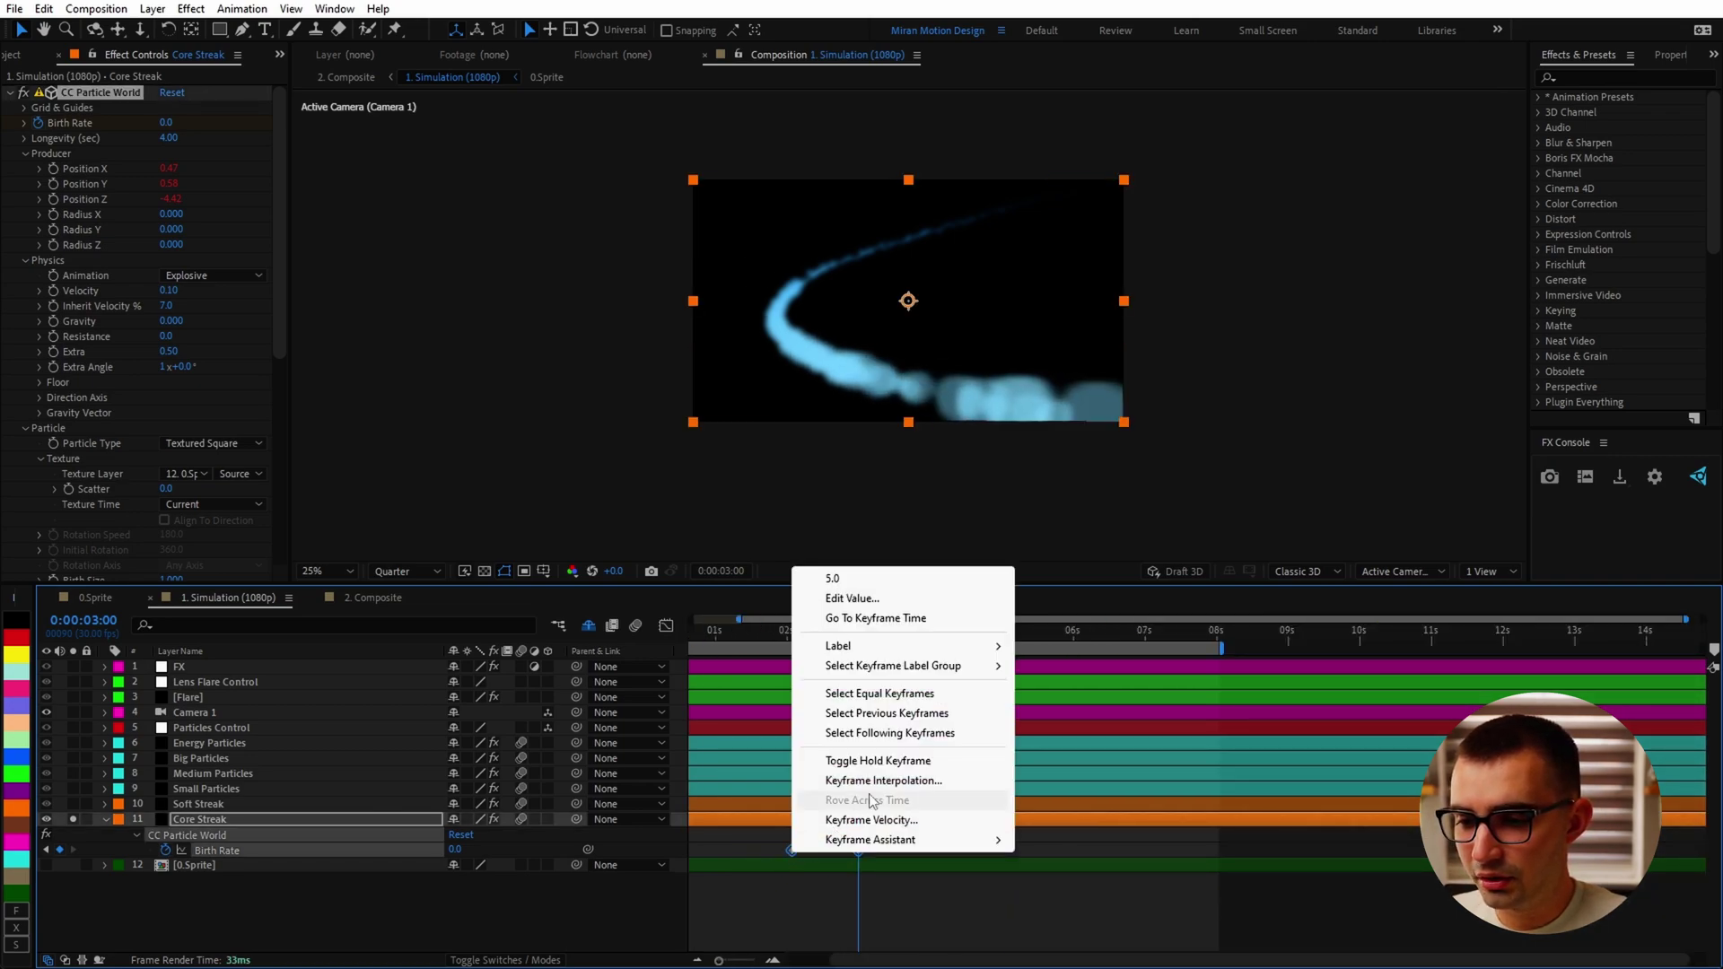
pyautogui.click(882, 762)
pyautogui.click(913, 836)
pyautogui.moveTo(913, 836); pyautogui.dragTo(1035, 829)
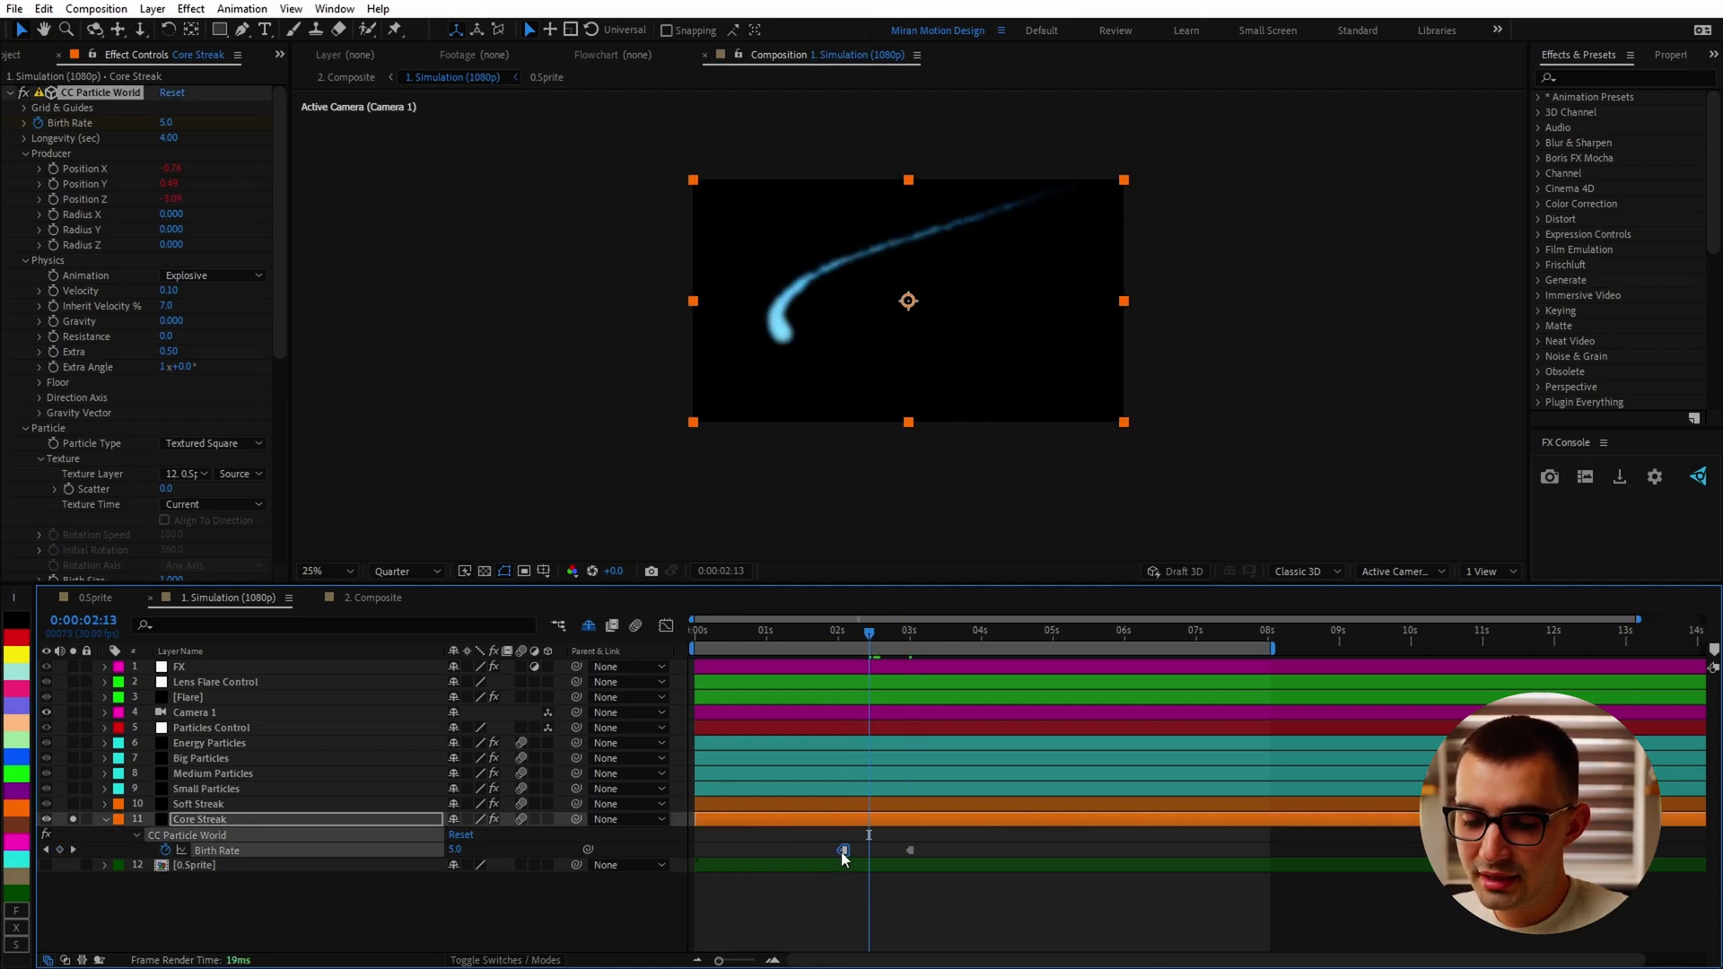
pyautogui.moveTo(727, 853); pyautogui.dragTo(691, 862)
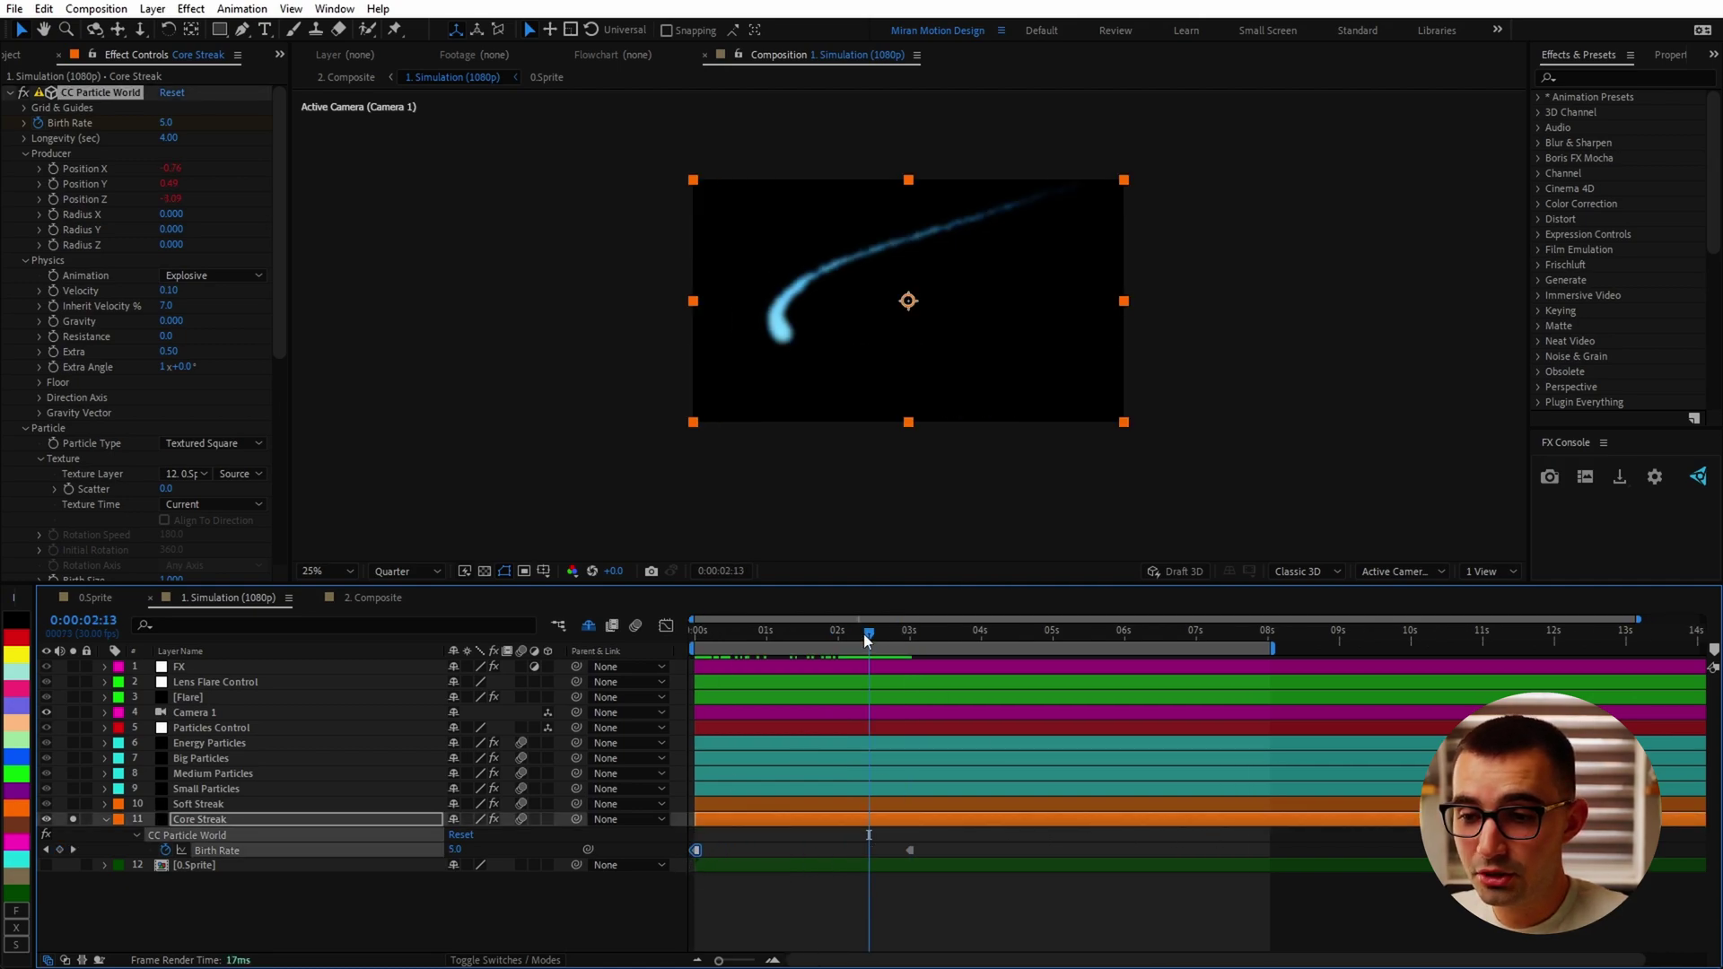
# Preview the Core Streak trail from 0:00:00:00 to 0:00:02:20
pyautogui.moveTo(867, 638); pyautogui.dragTo(713, 651)
pyautogui.press('Home')
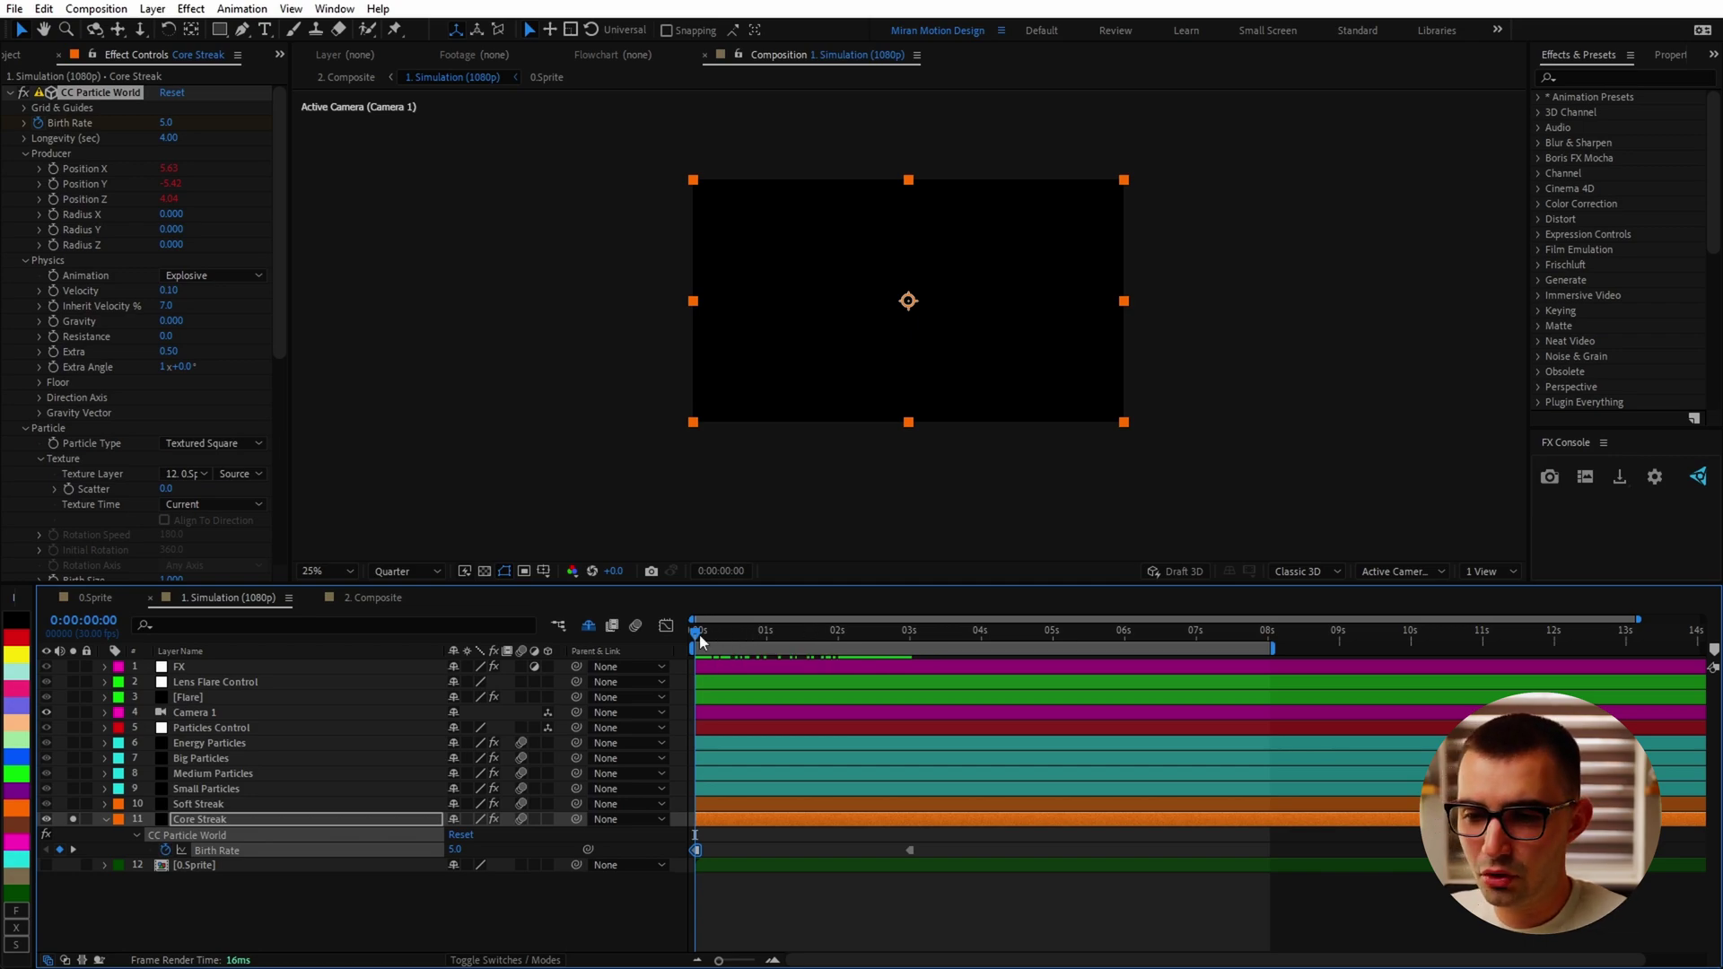
pyautogui.moveTo(778, 641); pyautogui.dragTo(888, 647)
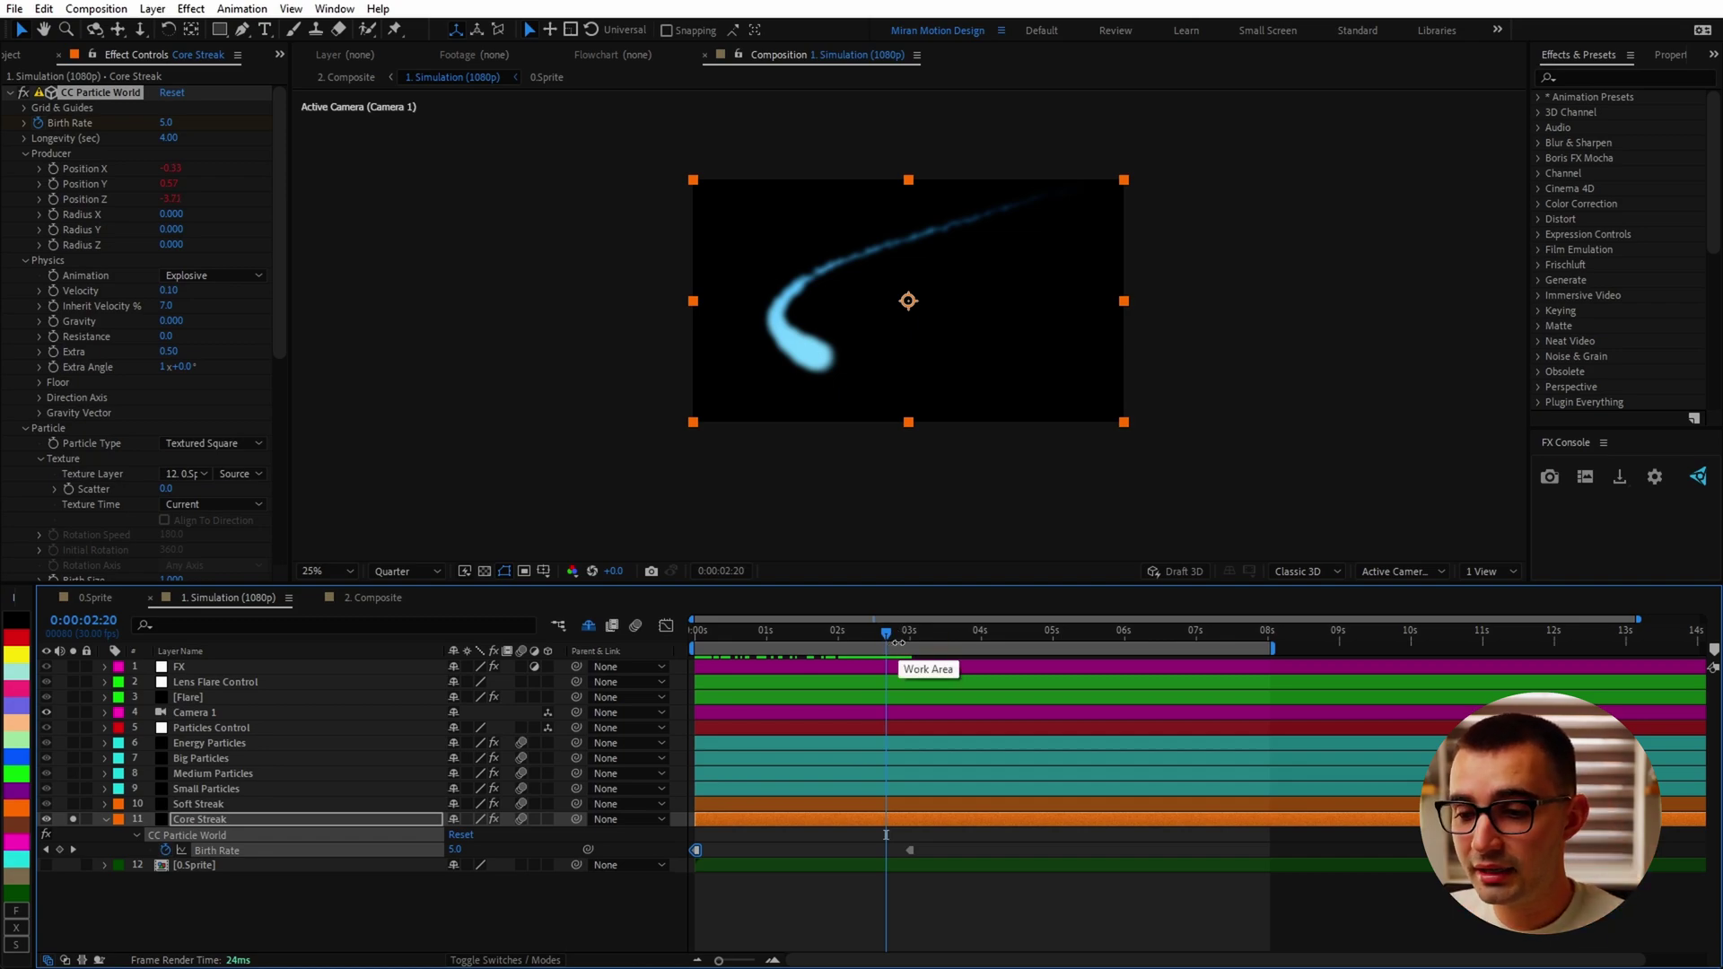
# Try a Birth Rate of 12.3 on Core Streak's first Birth Rate keyframe
pyautogui.click(886, 840)
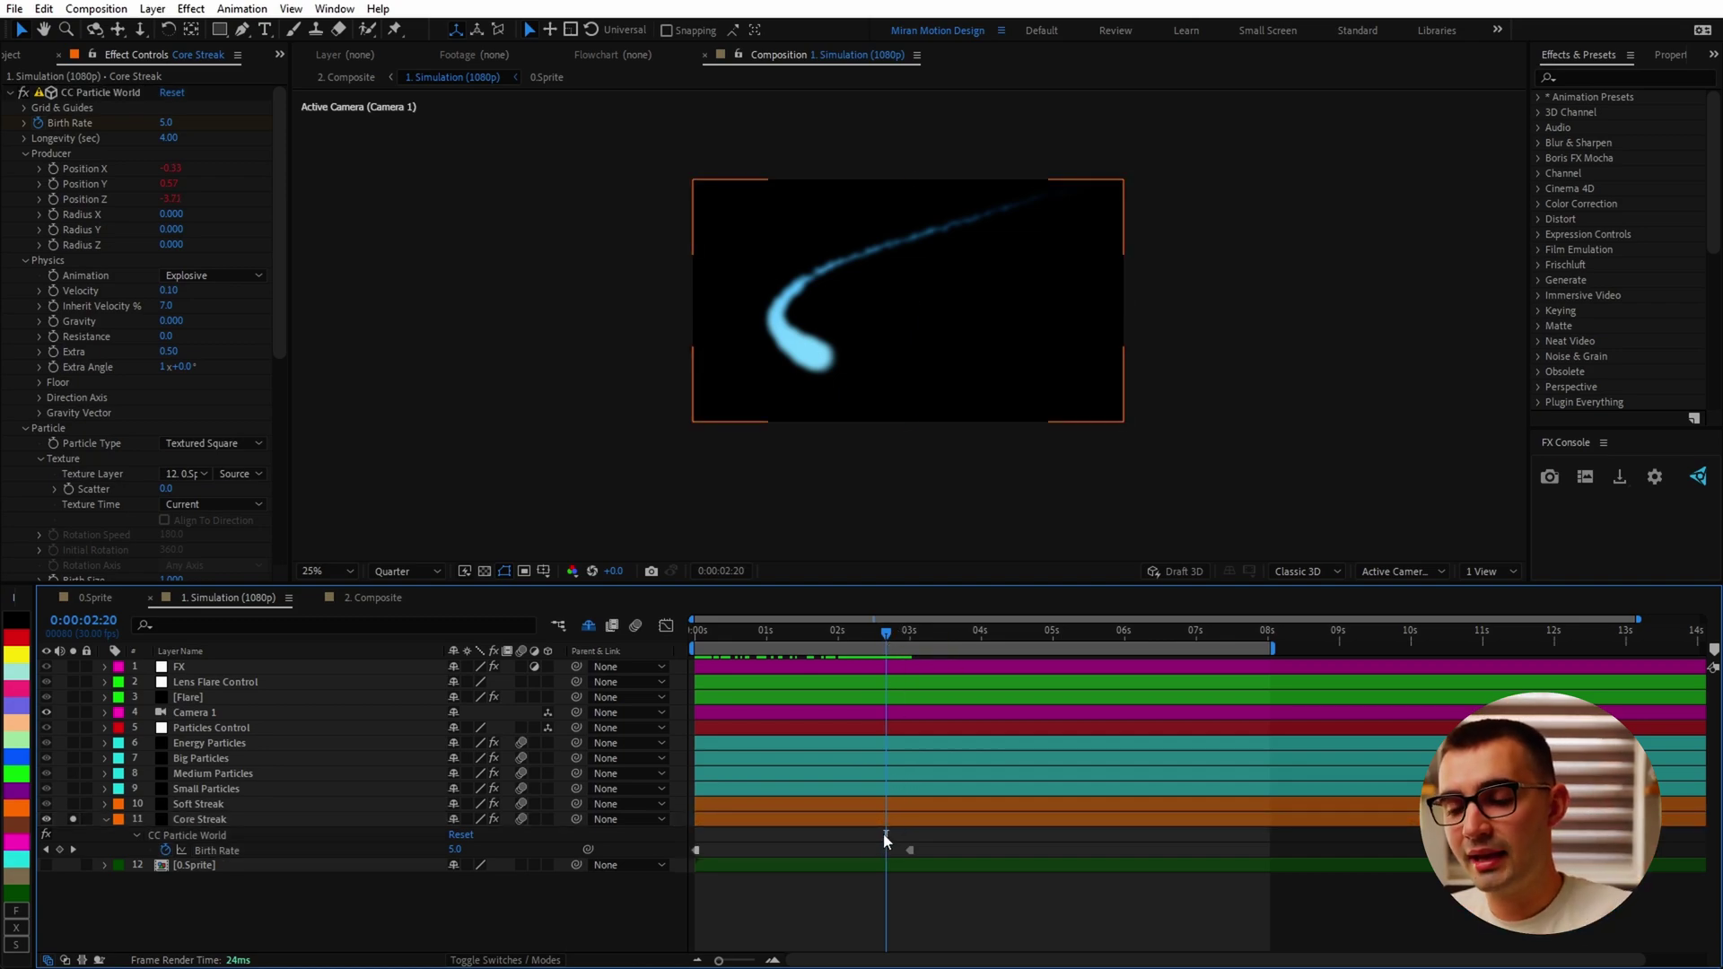
pyautogui.click(697, 851)
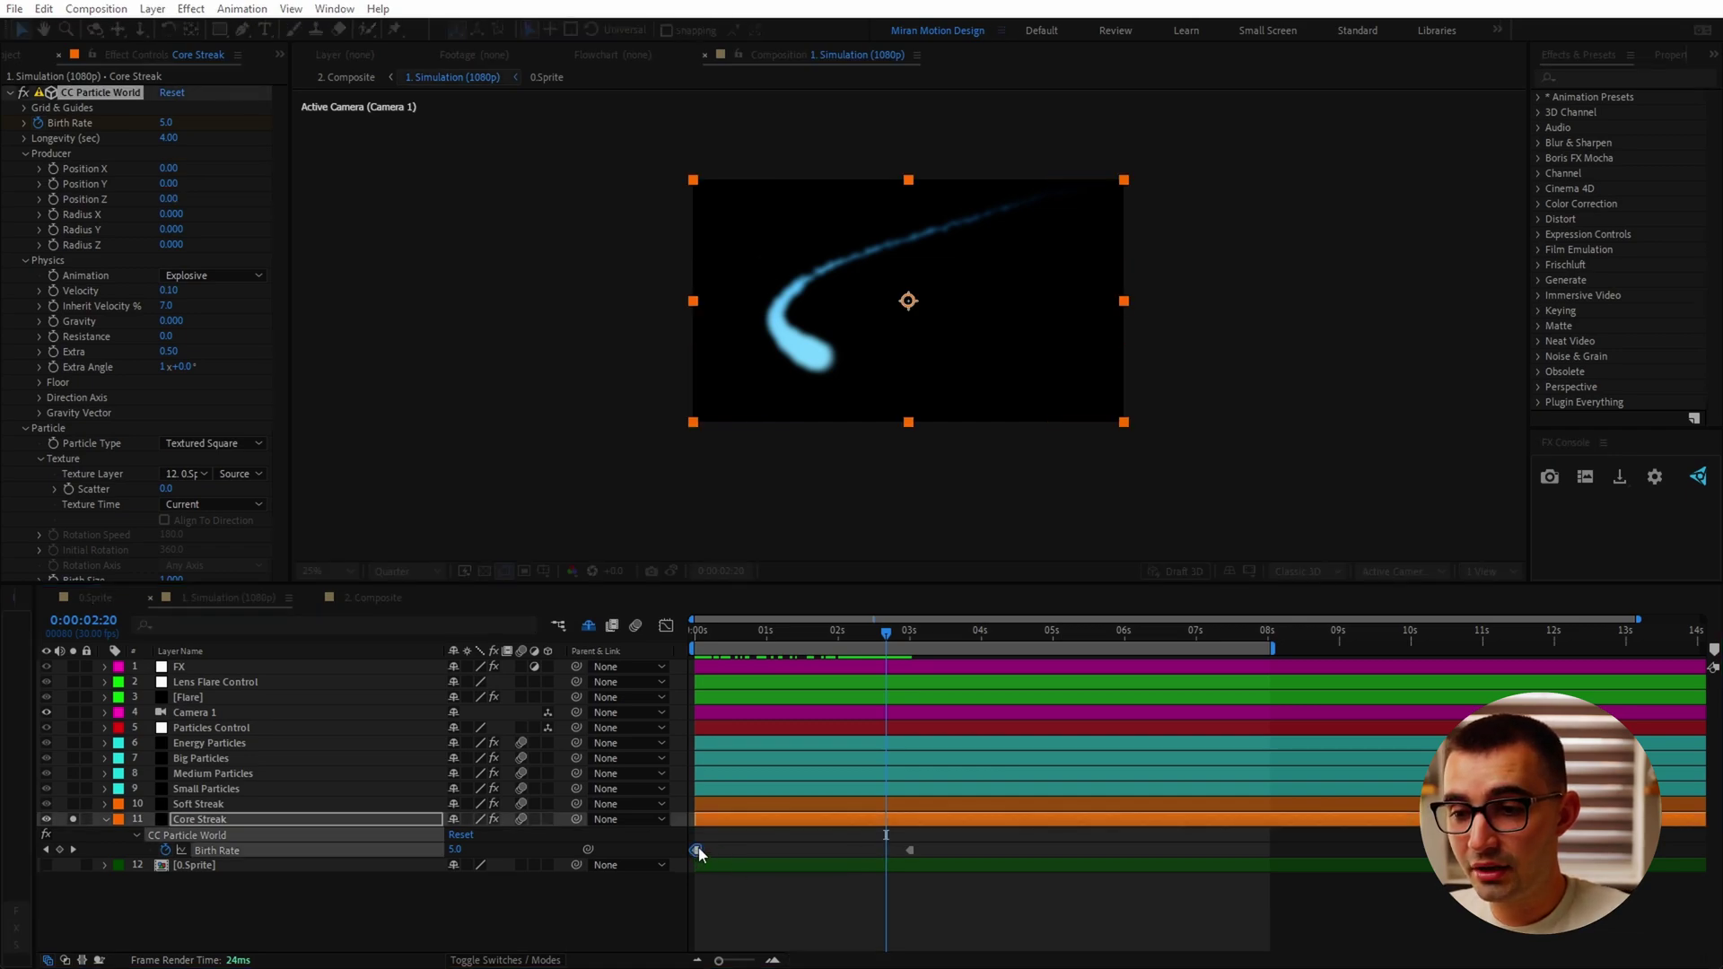
pyautogui.moveTo(747, 472); pyautogui.dragTo(842, 471)
pyautogui.click(814, 557)
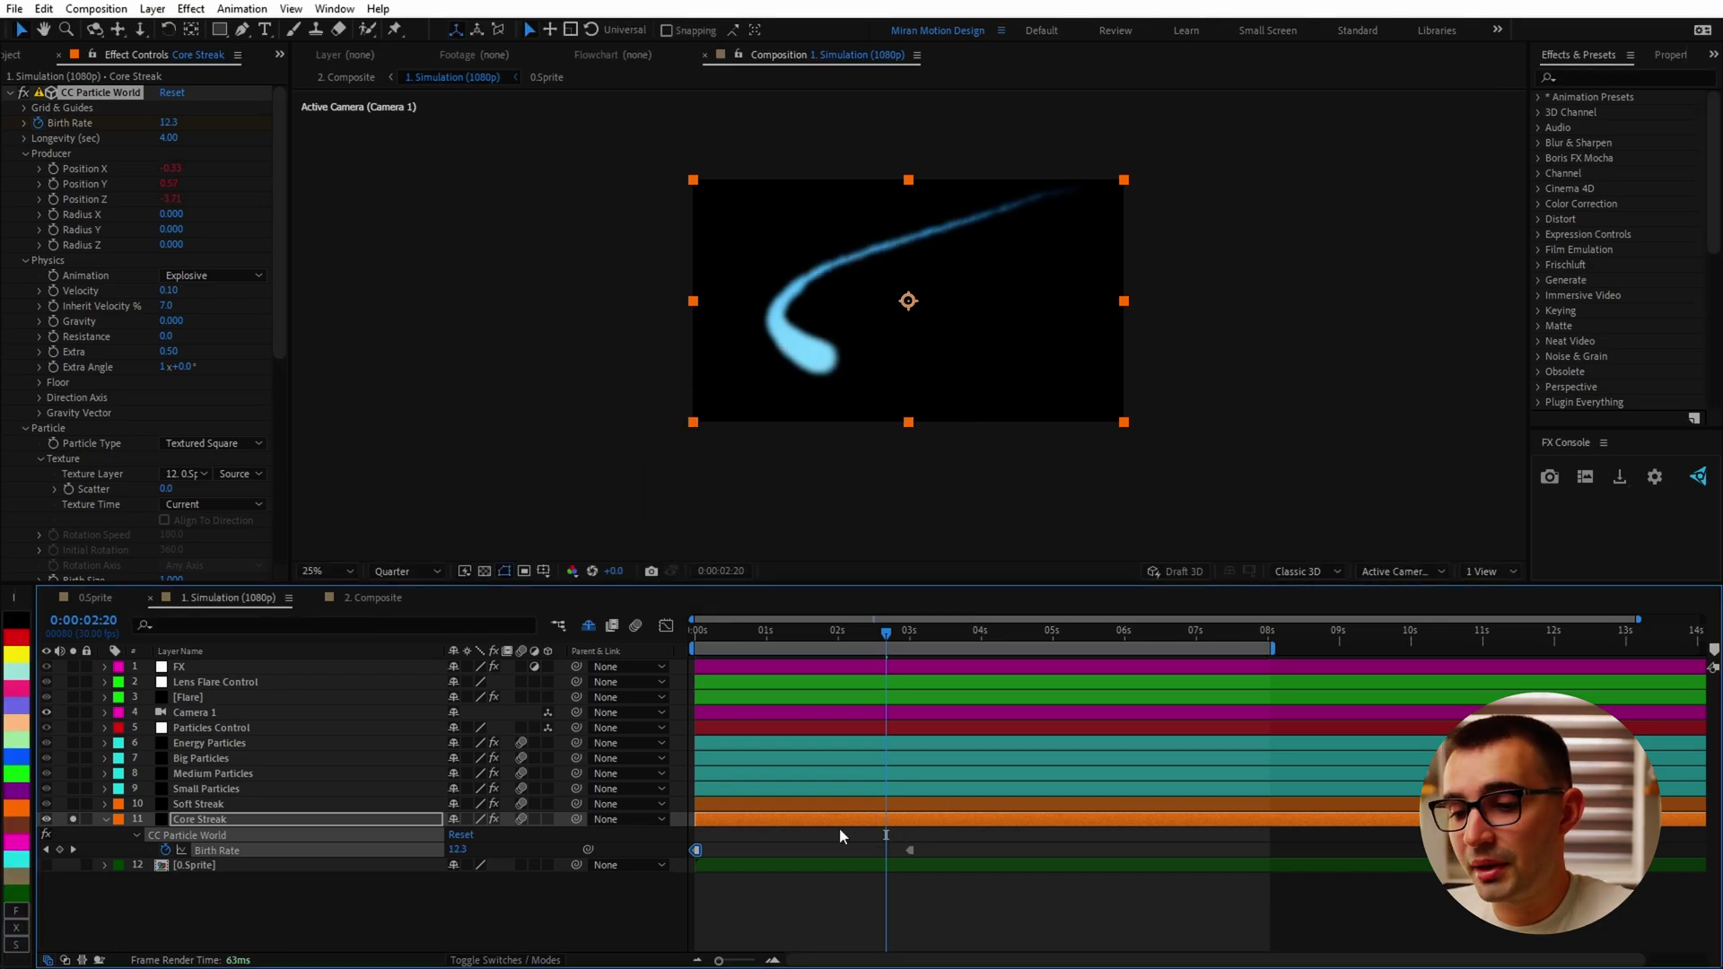
# Move Core Streak's first Birth Rate keyframe to 0:00:02:11 and return its Birth Rate to 5.0
pyautogui.moveTo(695, 851); pyautogui.dragTo(866, 853)
pyautogui.click(875, 645)
pyautogui.click(911, 838)
pyautogui.moveTo(454, 849)
pyautogui.mouseDown()
pyautogui.moveTo(506, 840)
pyautogui.moveTo(509, 863)
pyautogui.moveTo(356, 873)
pyautogui.mouseUp()
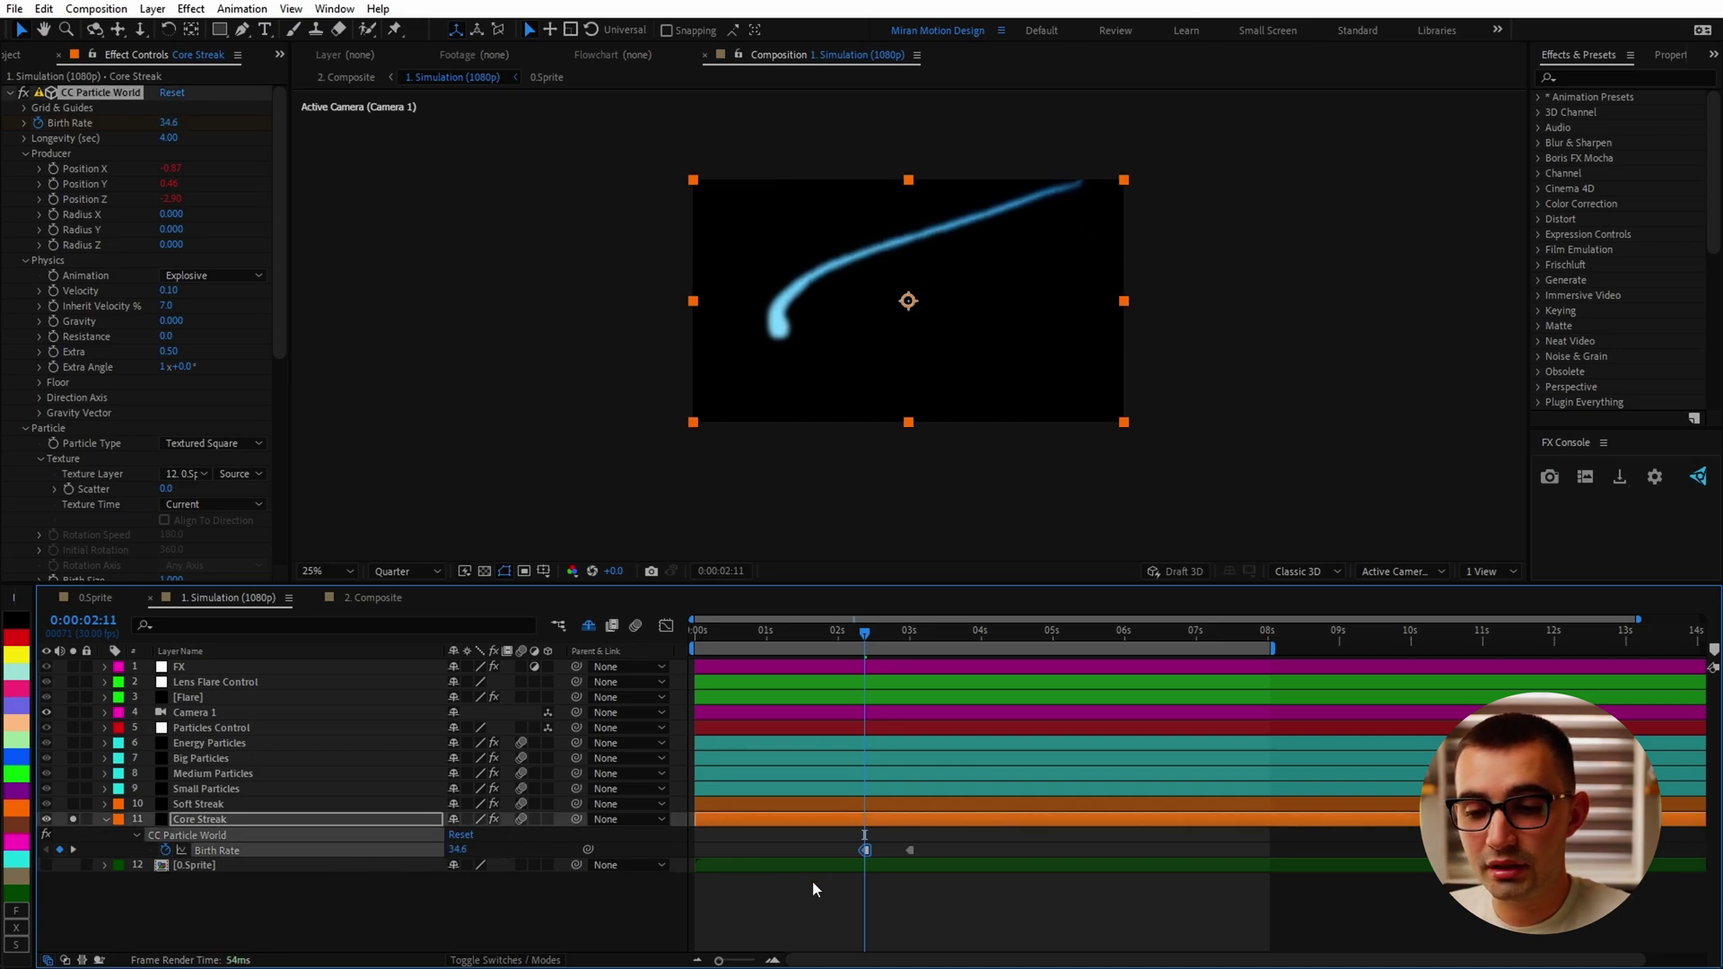
pyautogui.hotkey('ctrl', 'z')
# Reveal the Birth Rate keyframes on the layers from Soft Streak up to Energy Particles
pyautogui.click(890, 806)
pyautogui.keyDown('shift'); pyautogui.click(877, 729); pyautogui.keyUp('shift')
pyautogui.keyDown('shift'); pyautogui.click(877, 743); pyautogui.keyUp('shift')
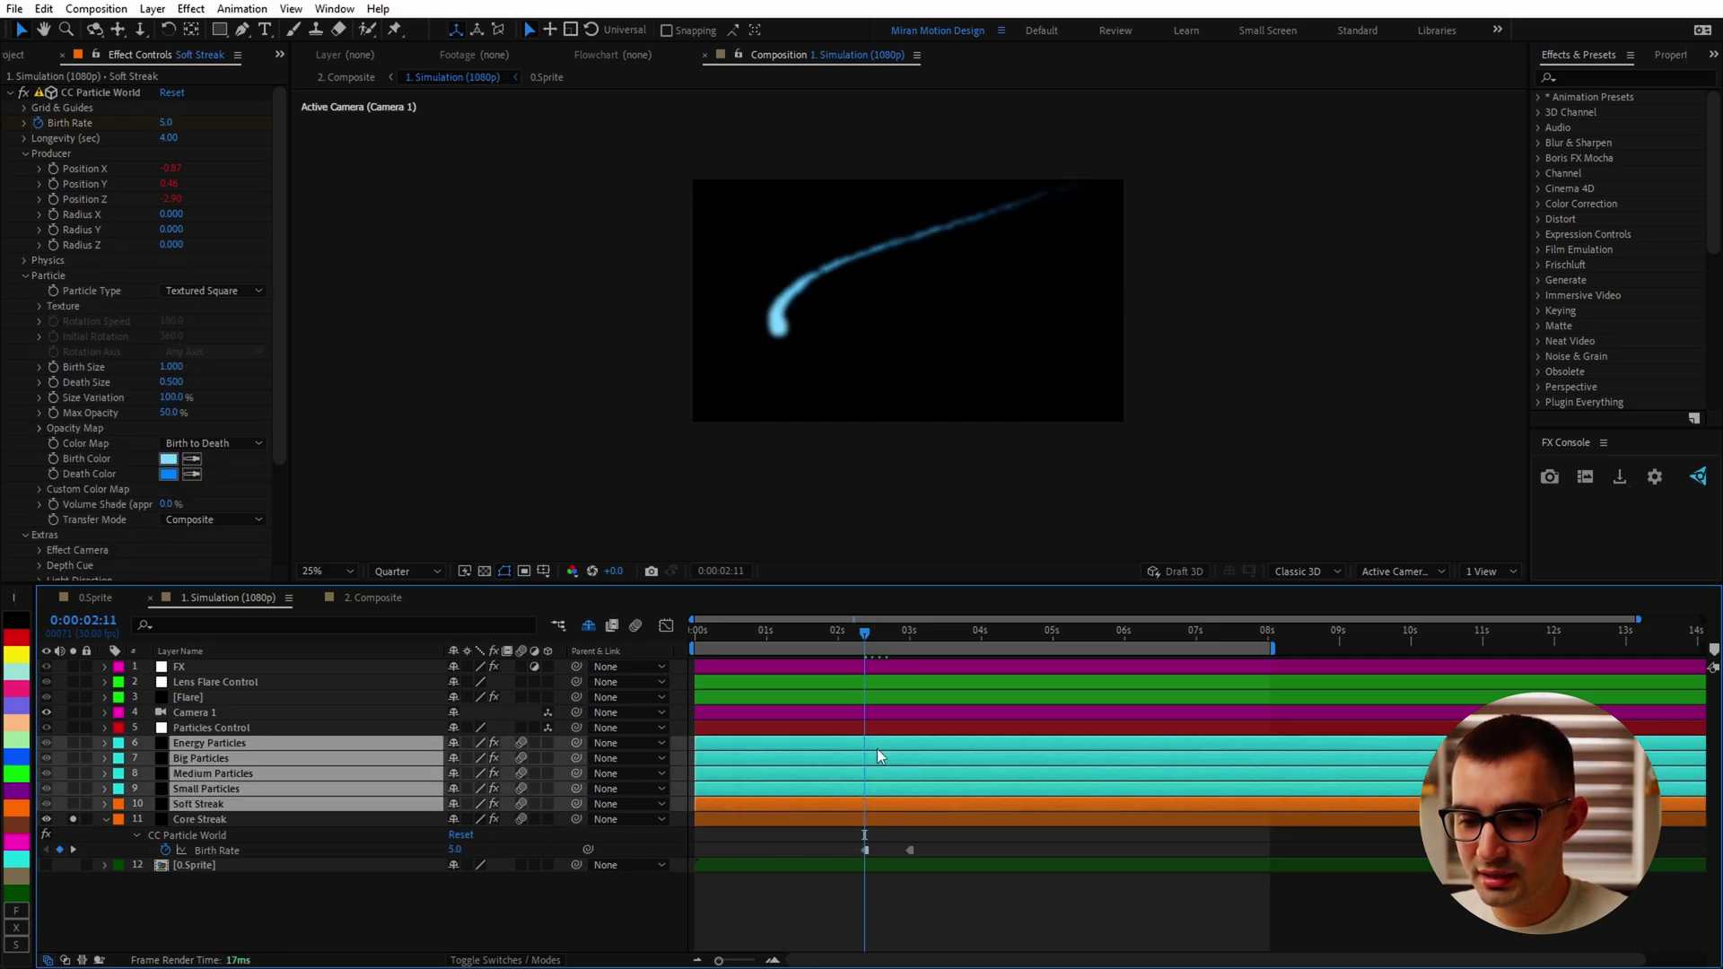
pyautogui.press('u')
pyautogui.moveTo(929, 808); pyautogui.dragTo(907, 747)
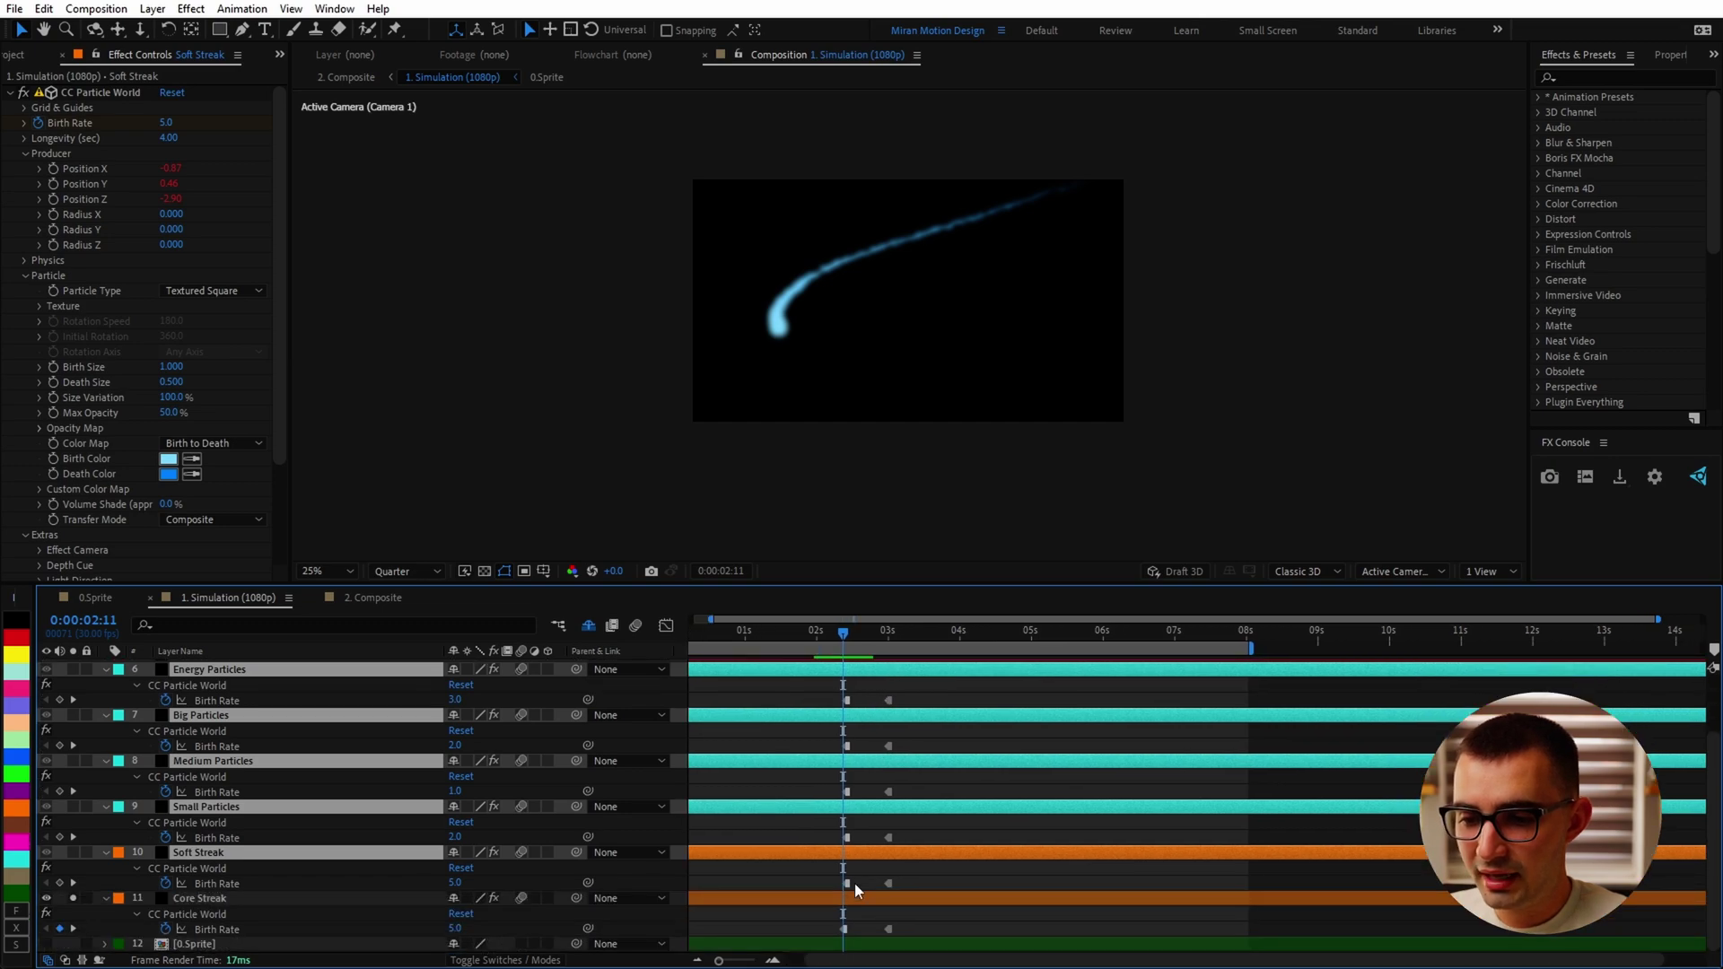
# Align Core Streak's first Birth Rate keyframe with the other particle layers' first keyframes at 0:00:02:12
pyautogui.moveTo(855, 878); pyautogui.dragTo(836, 936)
pyautogui.click(846, 635)
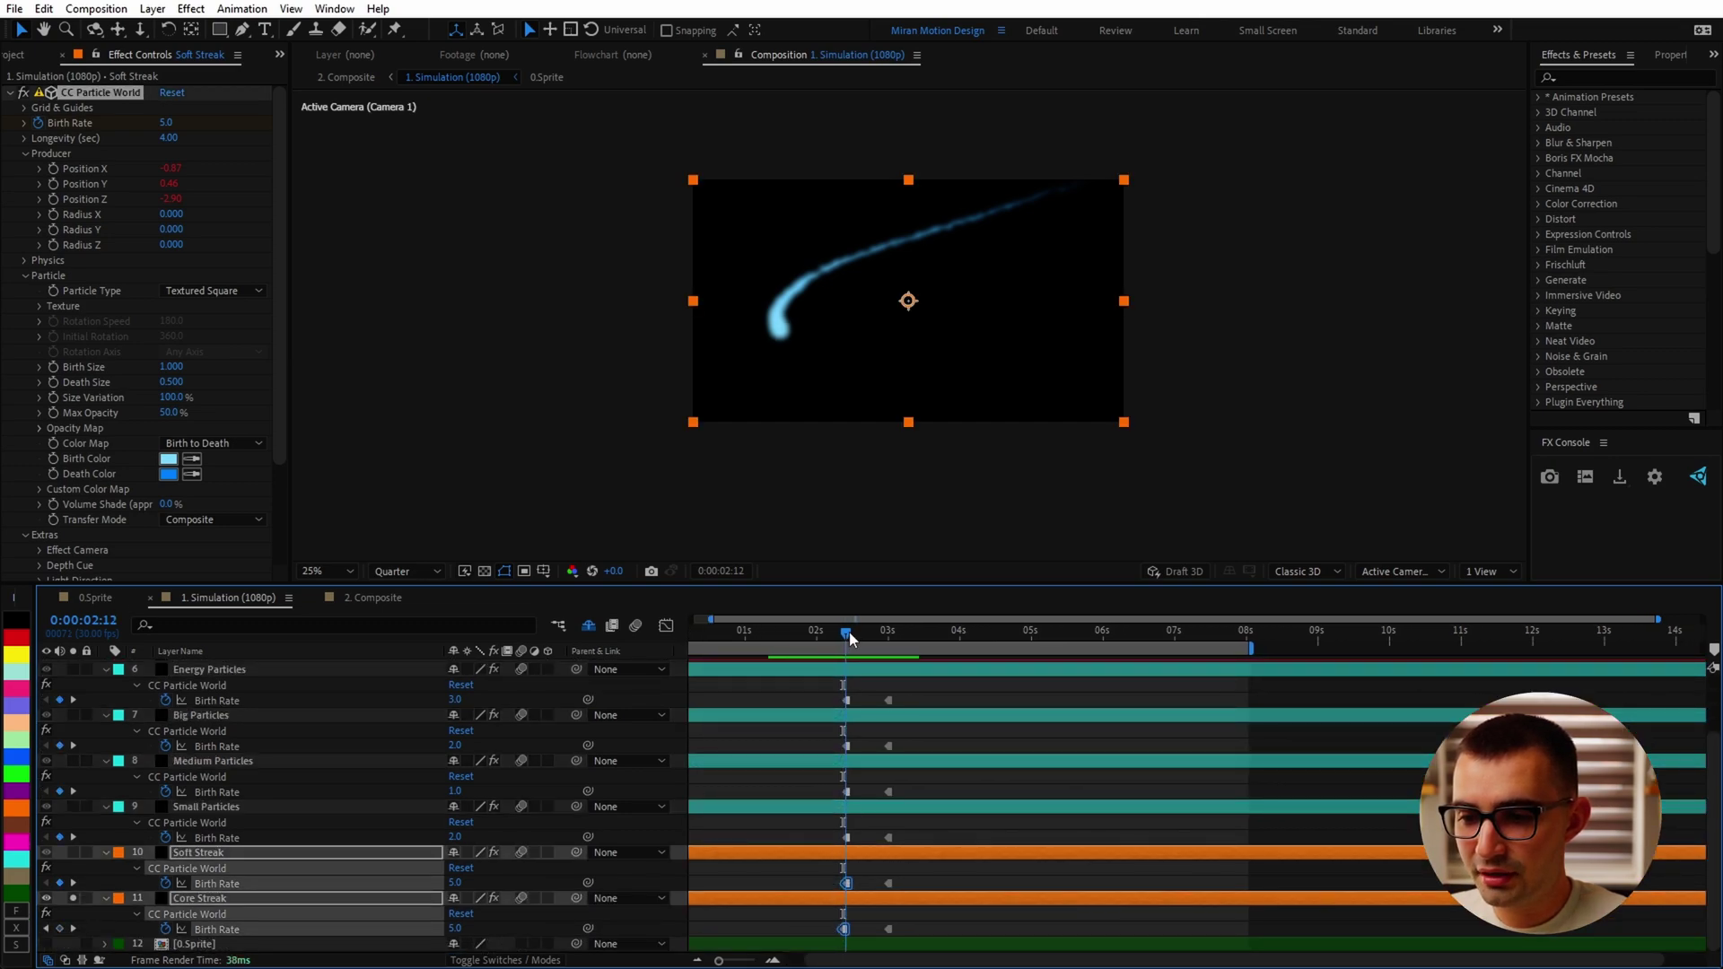
pyautogui.click(860, 893)
pyautogui.click(846, 929)
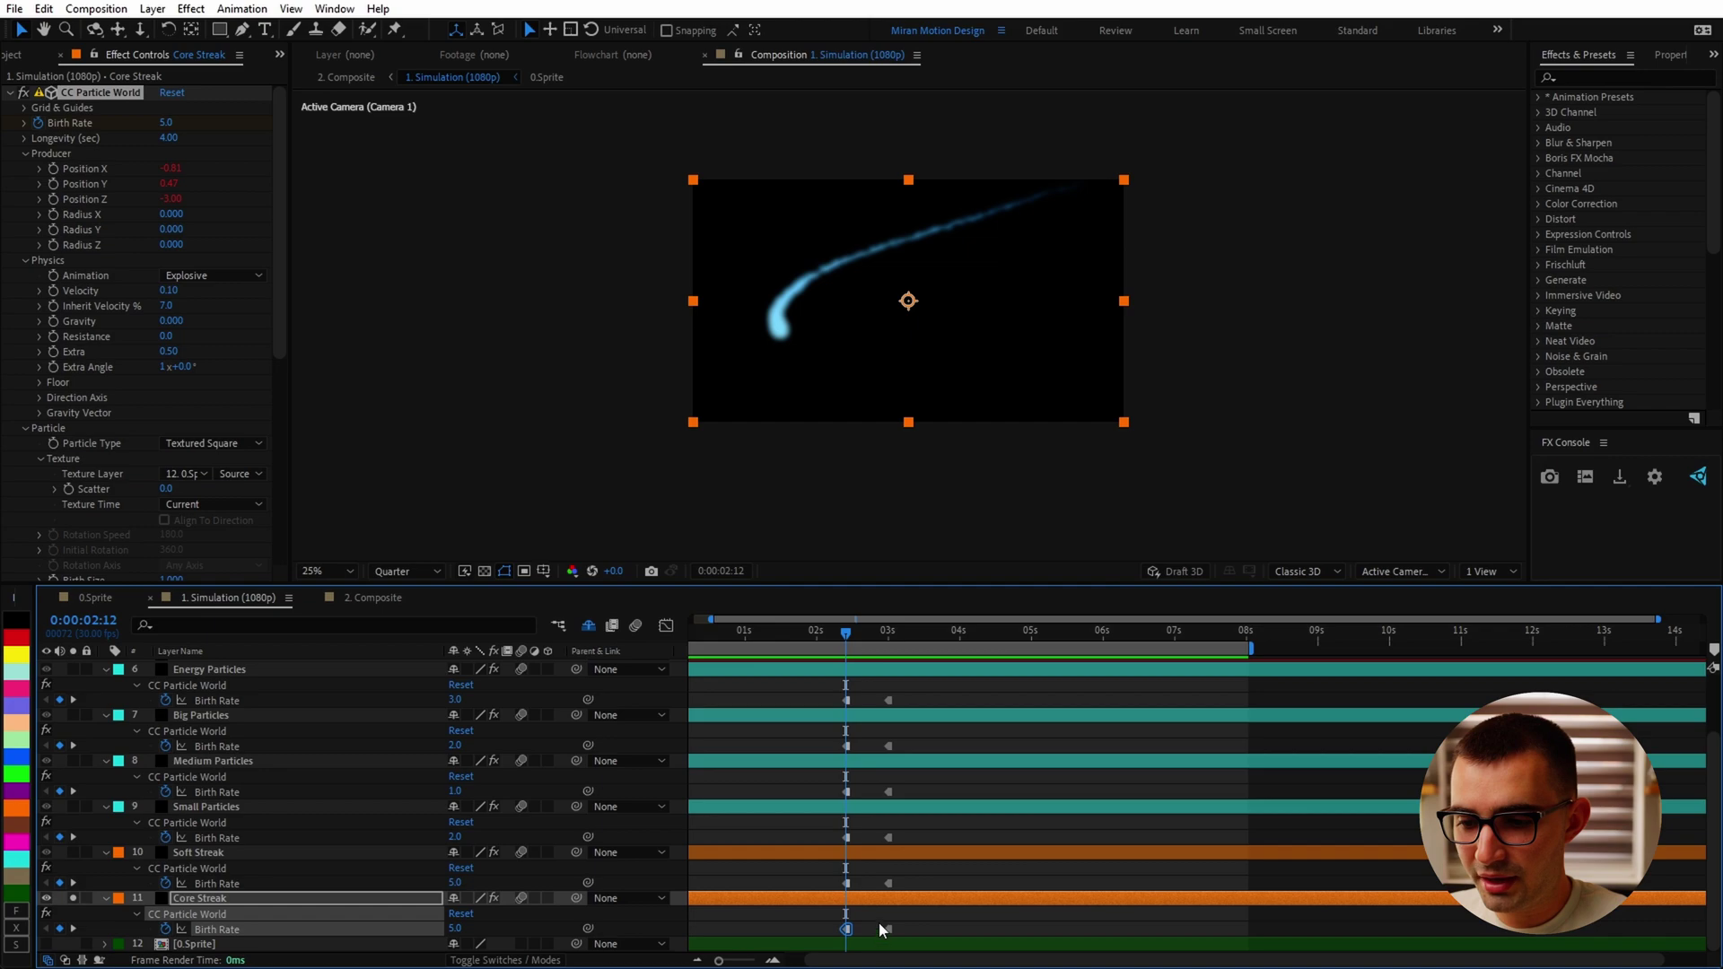
# Scrub the Core Streak trail up to 0:00:03:07 and select the Particles Control layer
pyautogui.moveTo(836, 648); pyautogui.dragTo(905, 646)
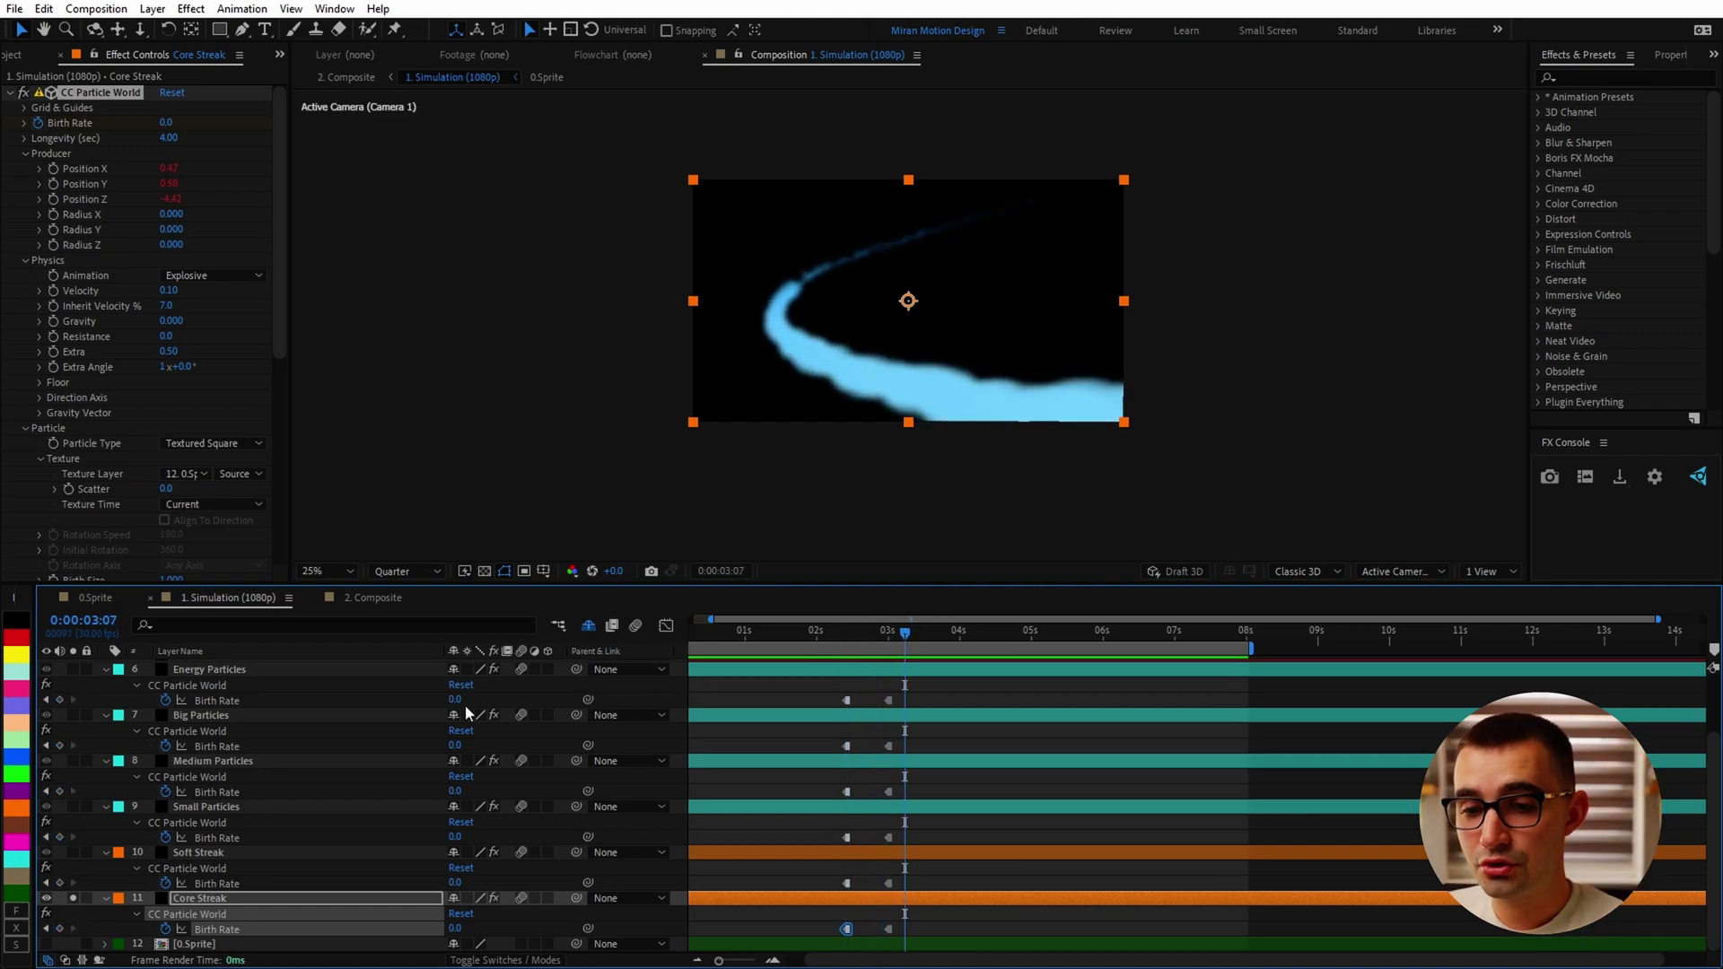
pyautogui.scroll(3, 219, 718)
pyautogui.click(219, 722)
pyautogui.scroll(-3, 860, 730)
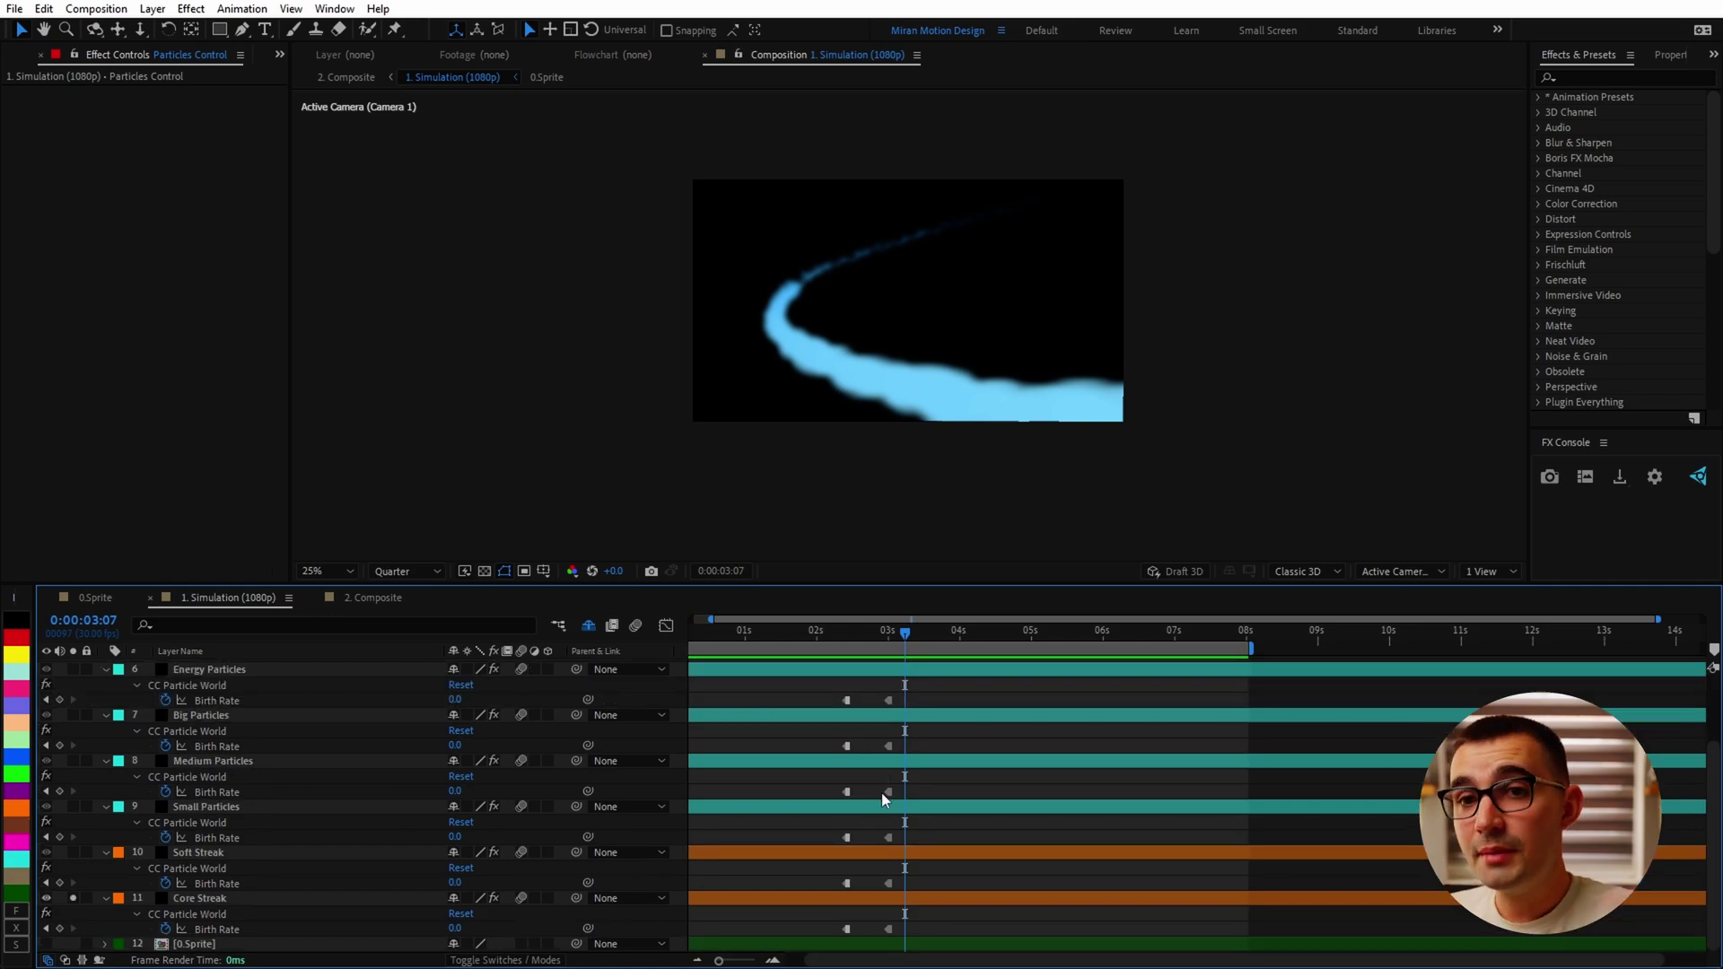
# Select the Birth Rate keyframes on all streak and particle layers and scrub to 0:00:02:27
pyautogui.moveTo(811, 692); pyautogui.dragTo(1023, 943)
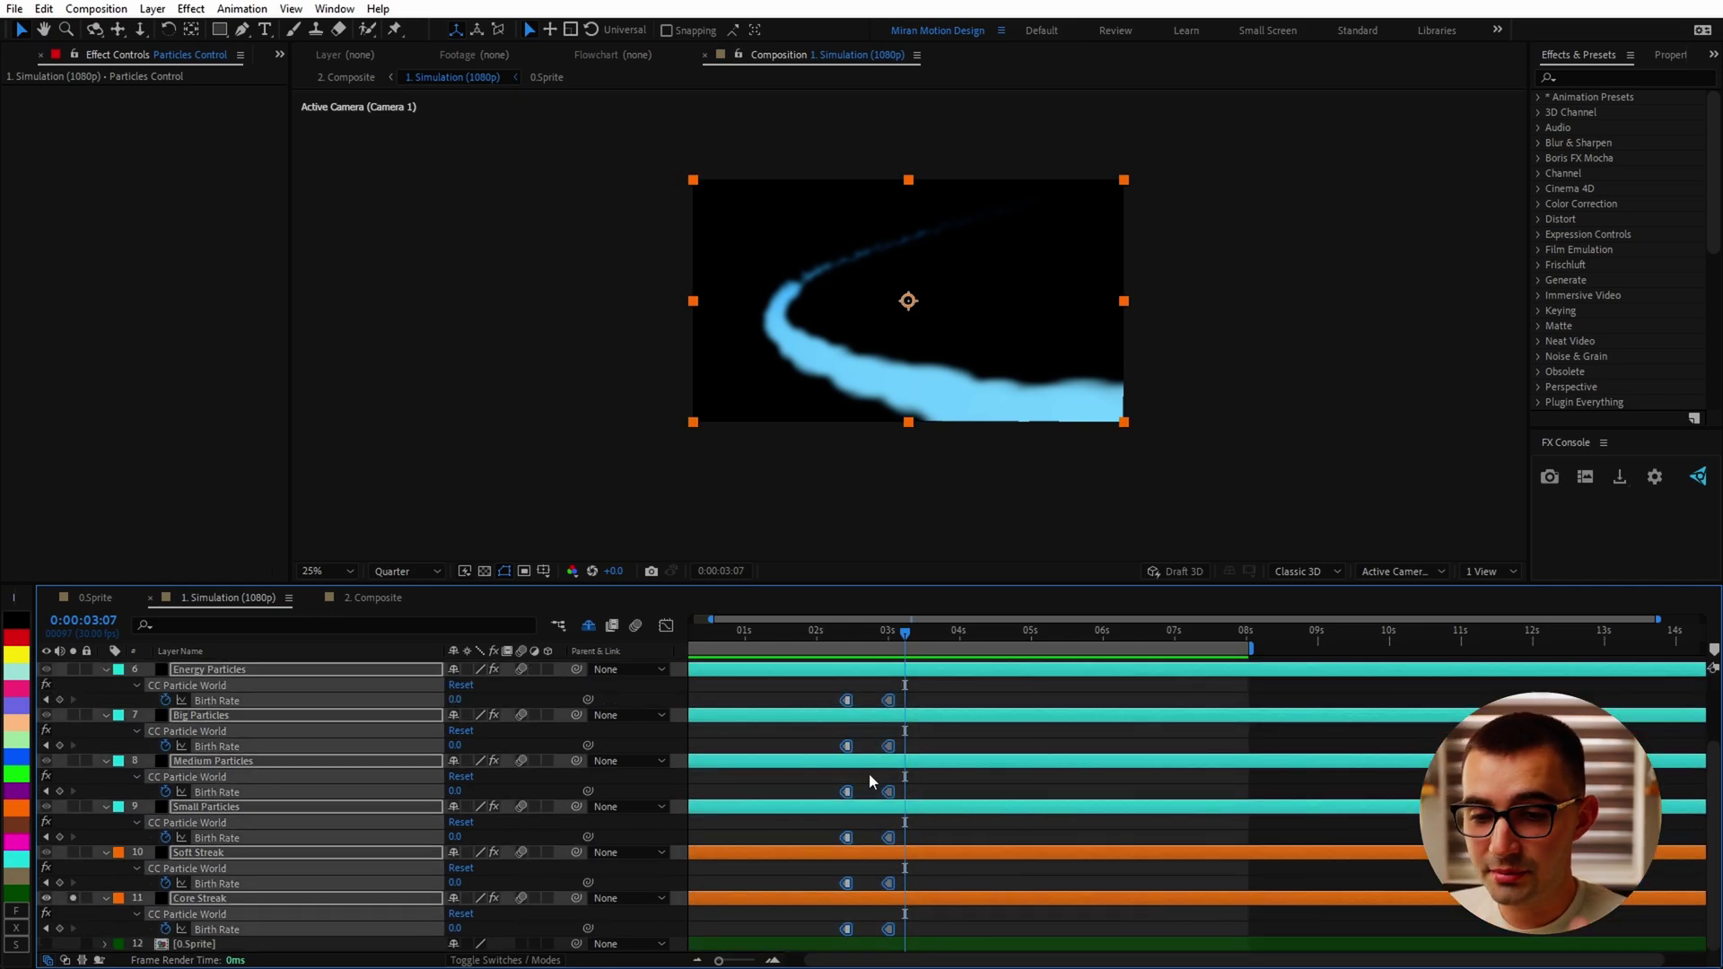
pyautogui.click(834, 636)
pyautogui.moveTo(834, 636); pyautogui.dragTo(884, 645)
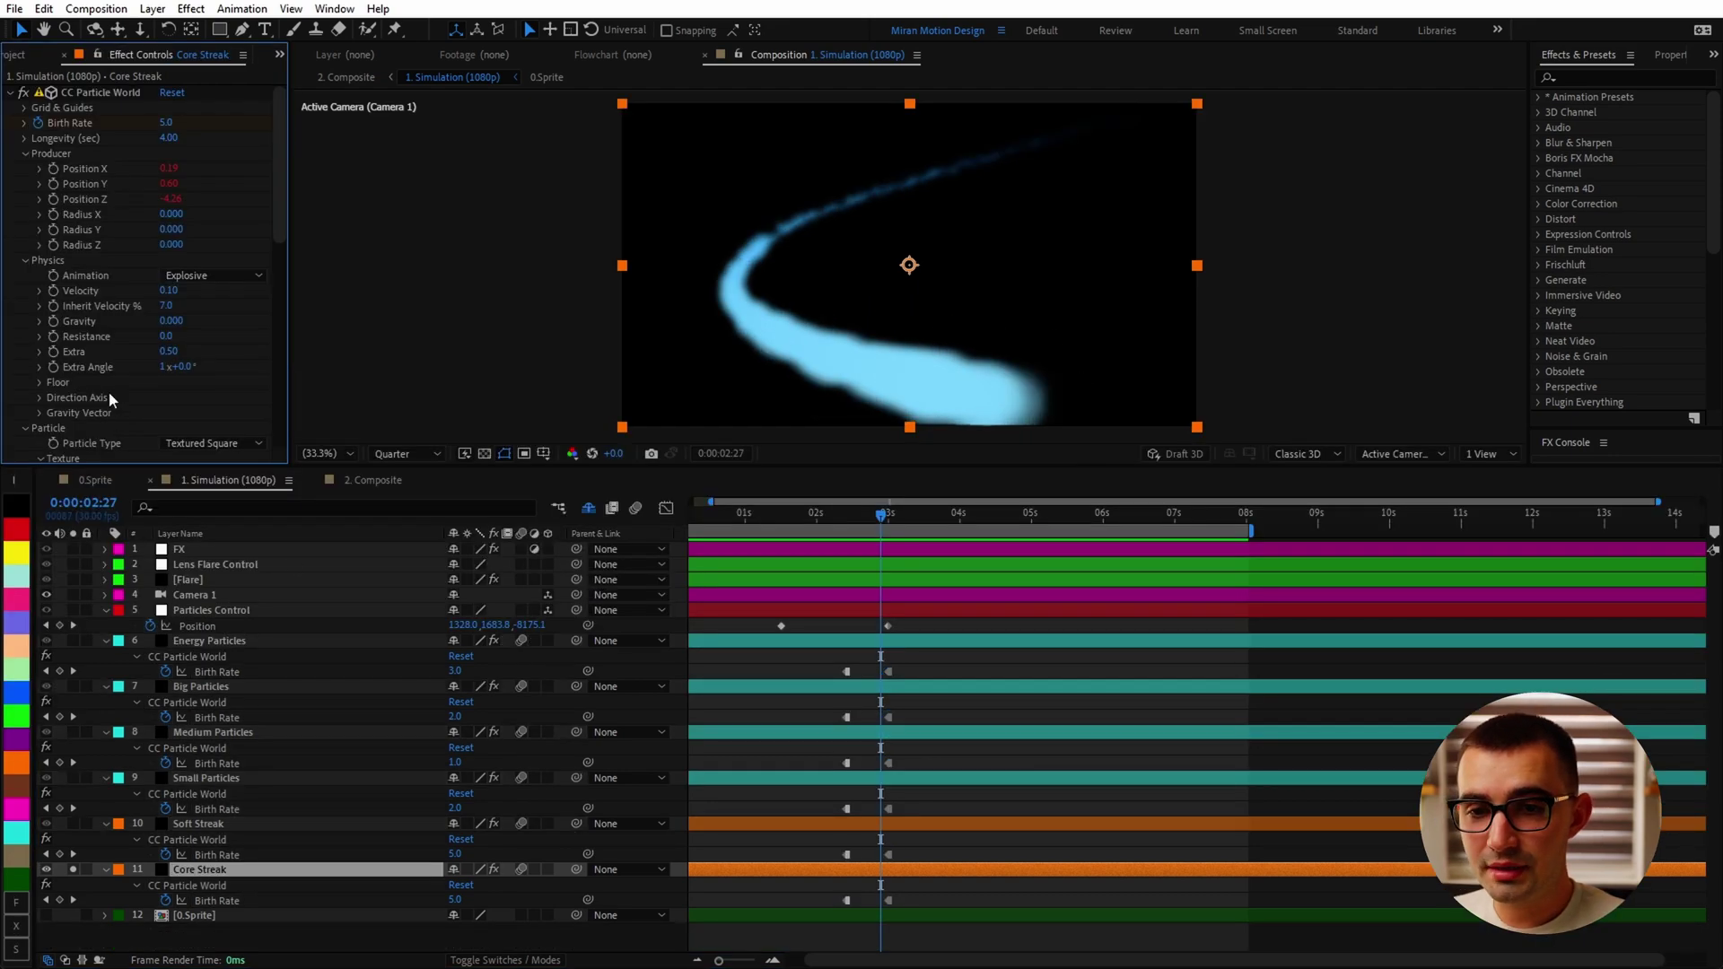
# Turn off Fast Box Blur and CC Vector Blur on Core Streak
pyautogui.scroll(-6, 125, 386)
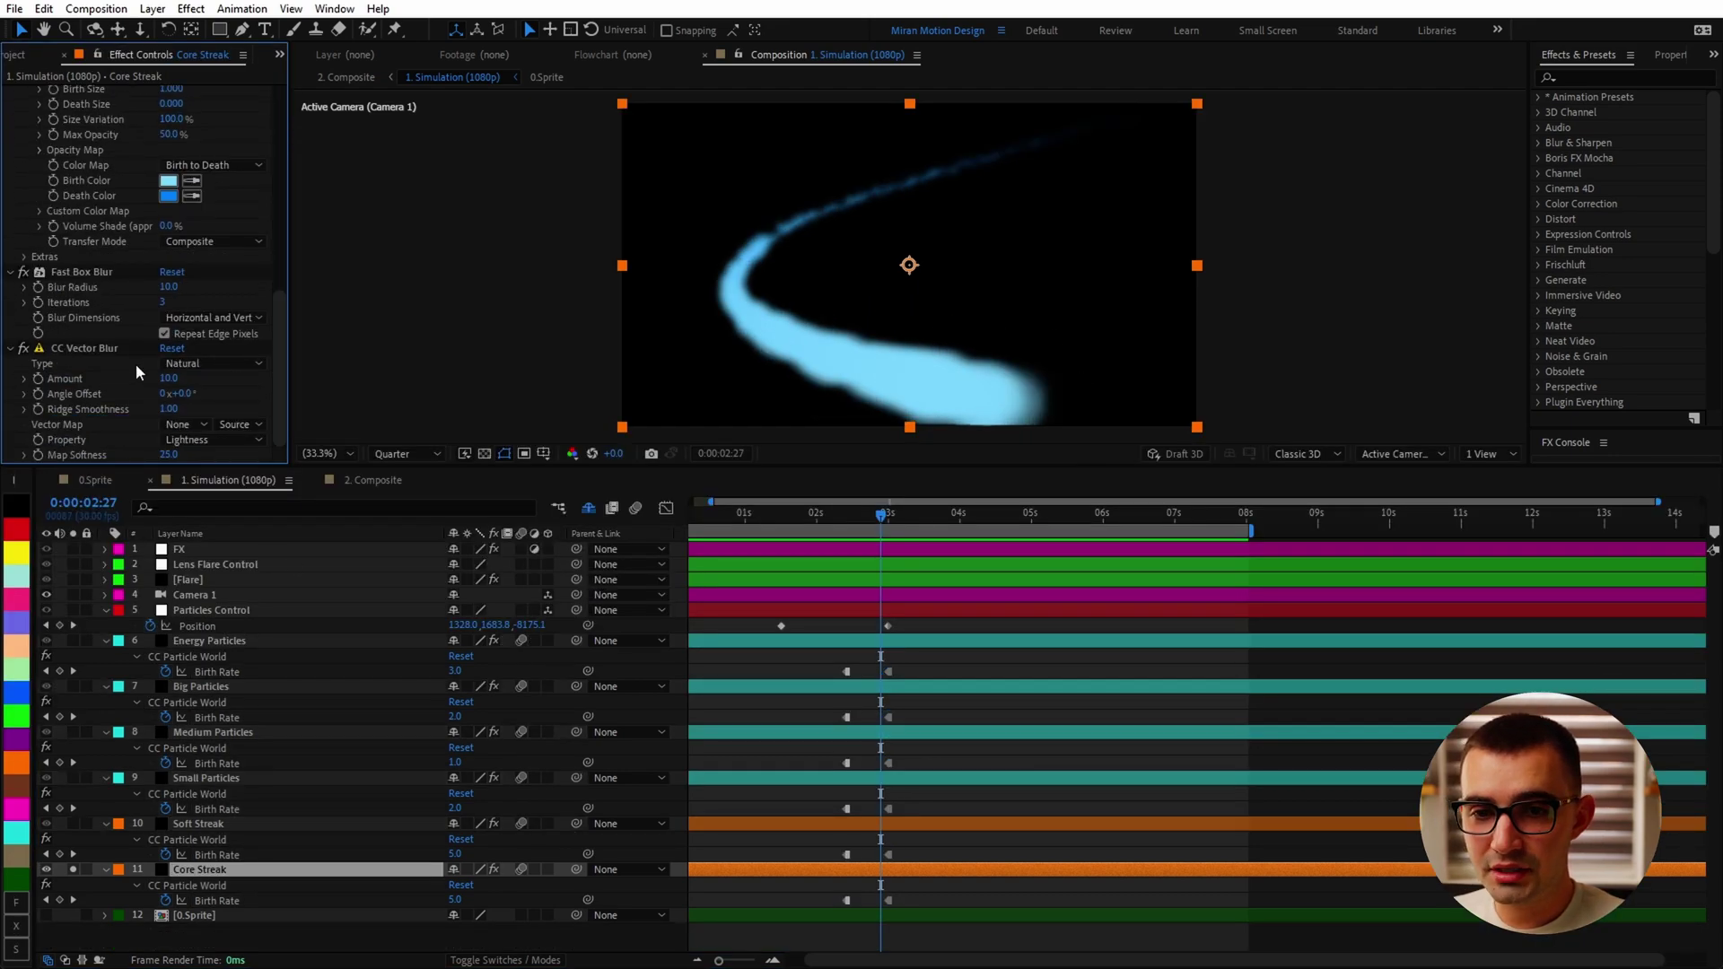
pyautogui.click(23, 272)
pyautogui.click(24, 348)
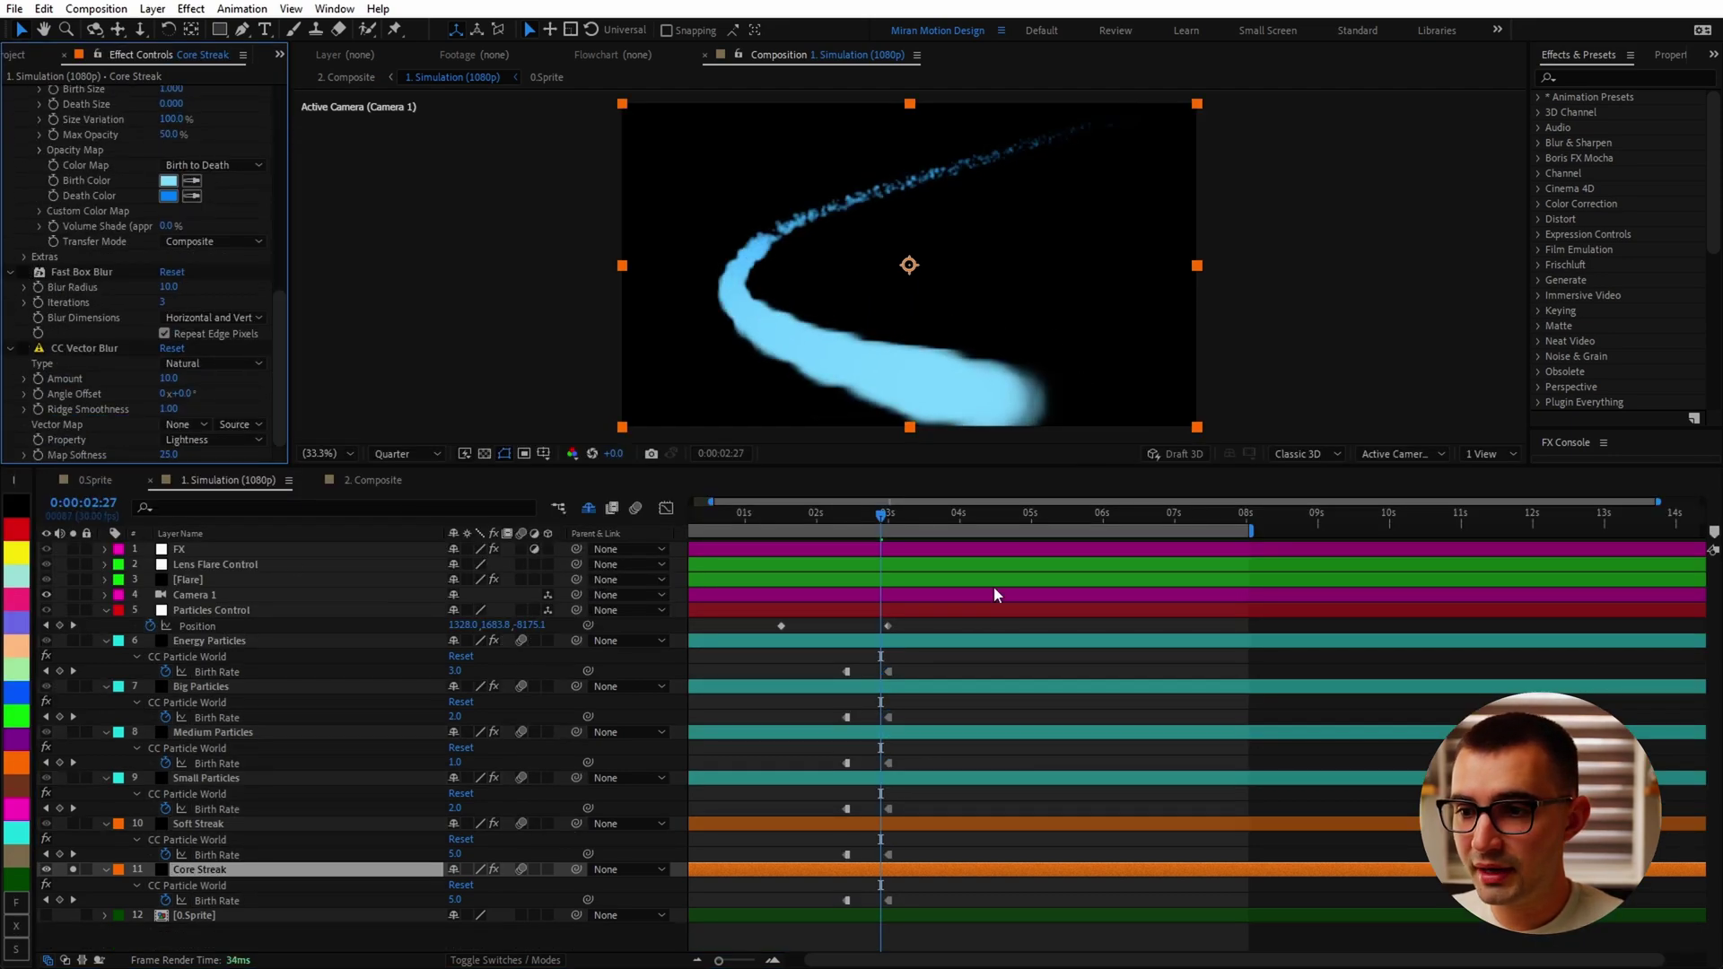
# Set the preview resolution to Full and magnify the Core Streak particles to 200%
pyautogui.click(404, 454)
pyautogui.click(394, 499)
pyautogui.scroll(2, 930, 247)
pyautogui.scroll(1, 775, 249)
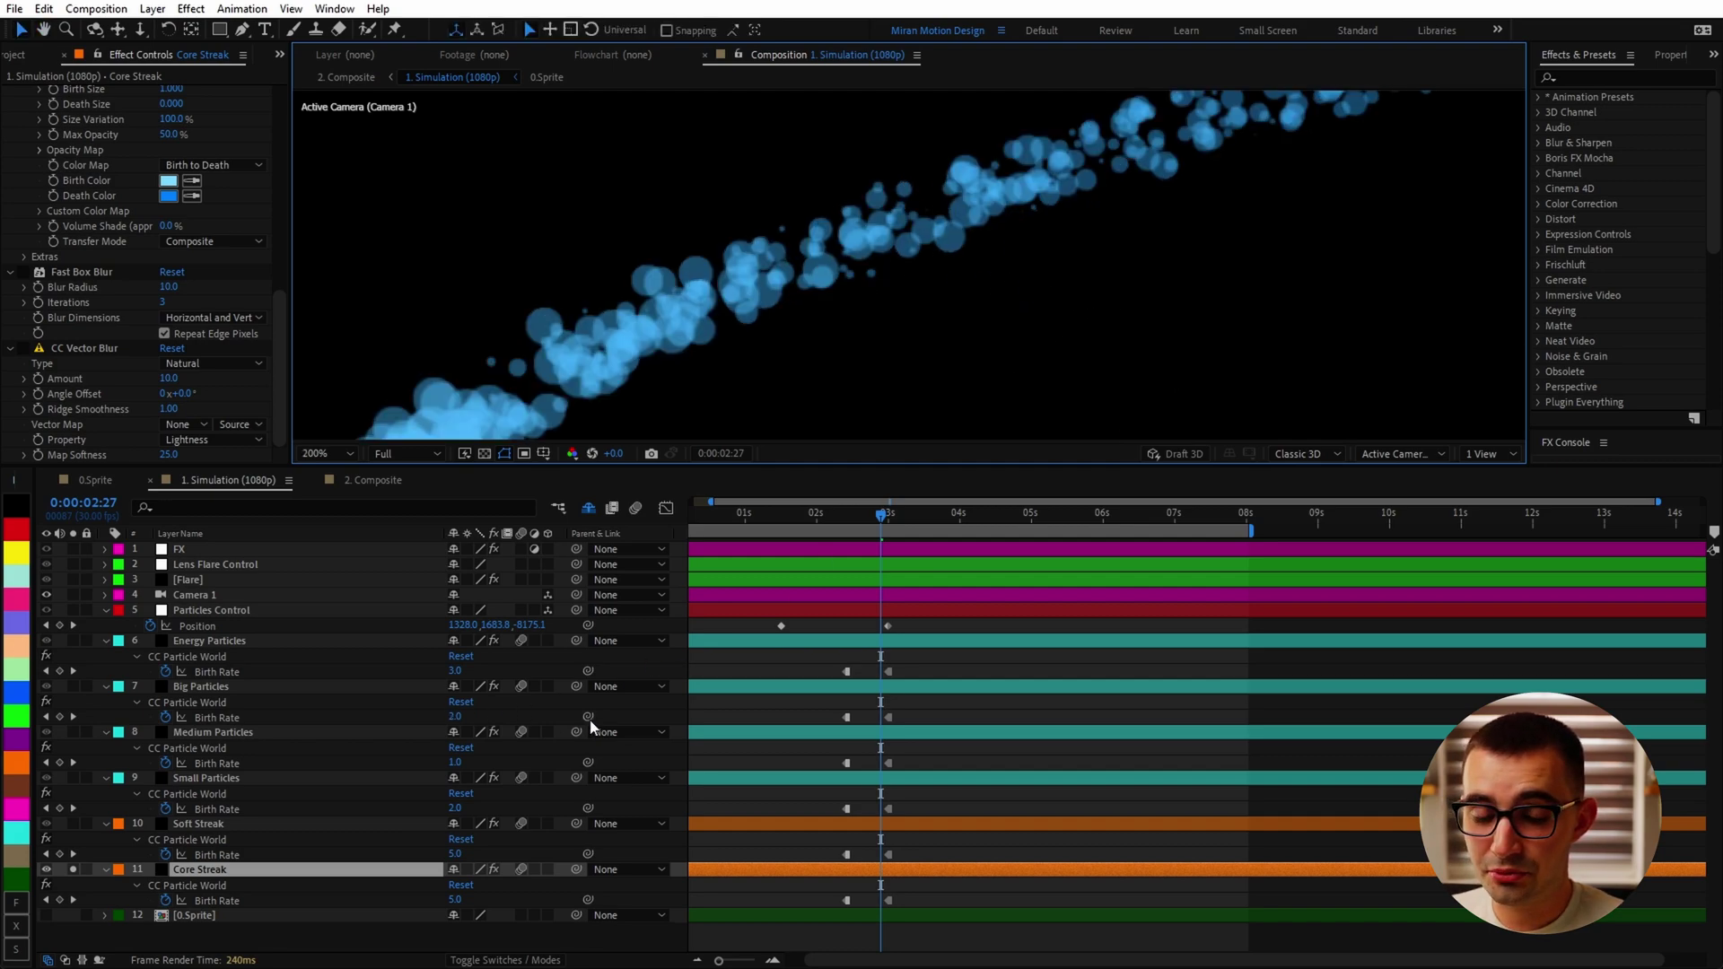
# Try Shaded Sphere and Faded Sphere as Core Streak's Particle Type and restore Textured Square
pyautogui.scroll(5, 224, 269)
pyautogui.click(229, 235)
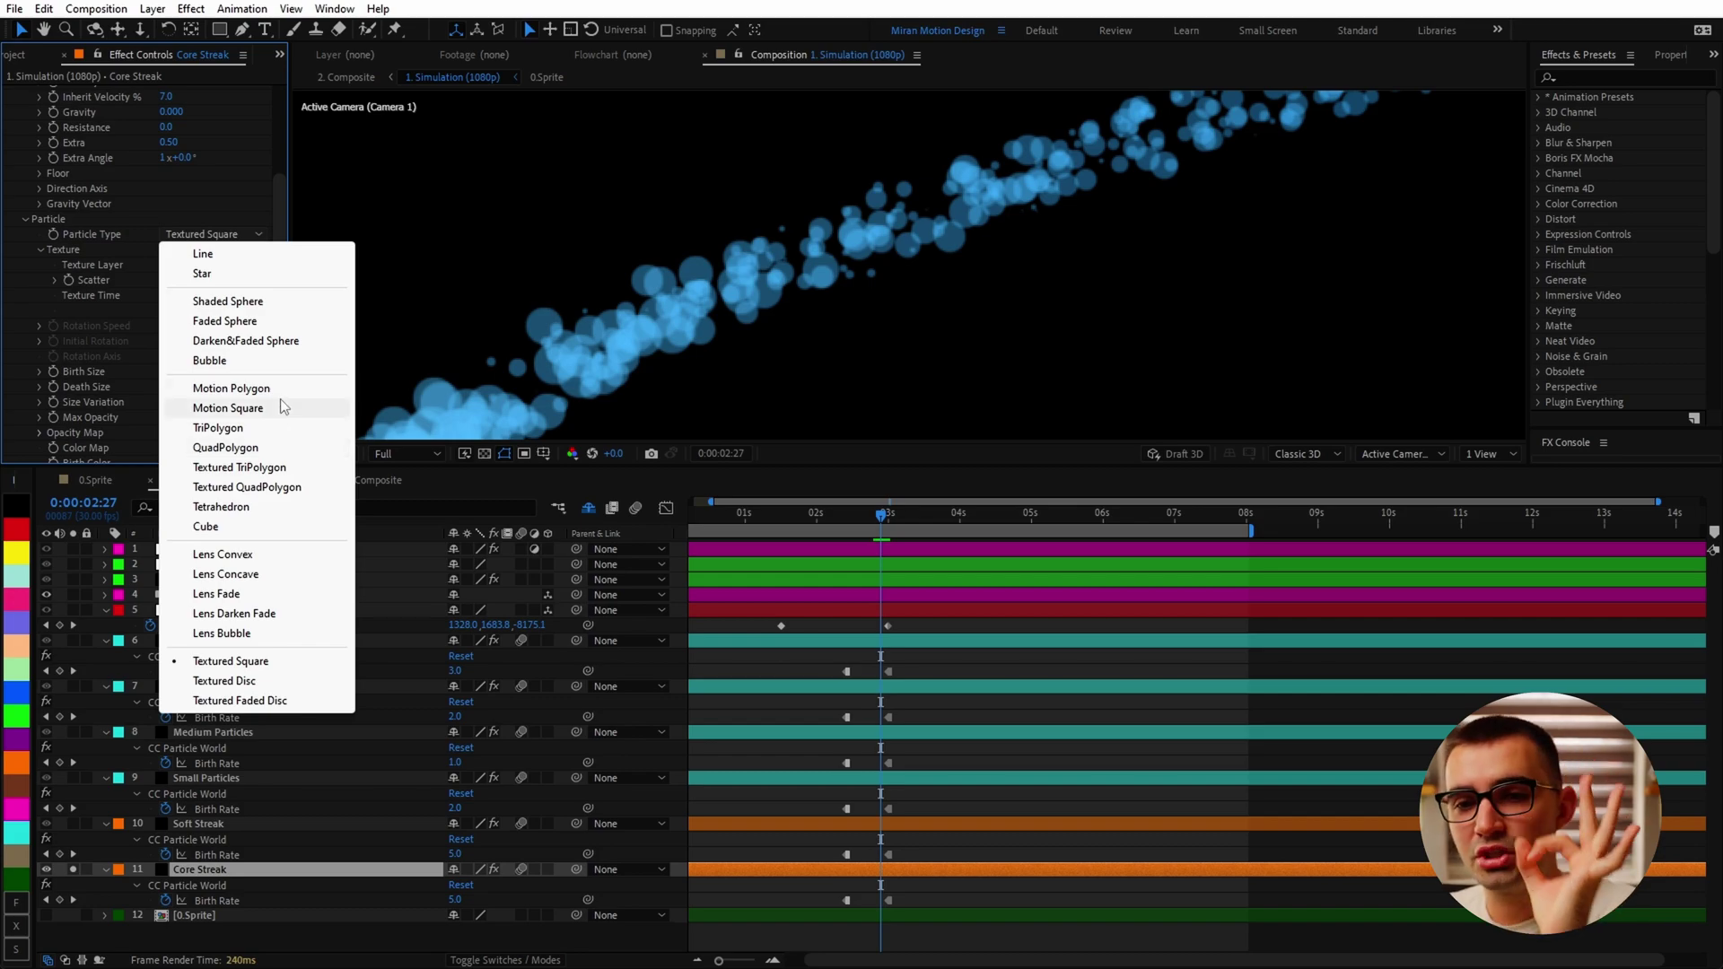
pyautogui.click(242, 303)
pyautogui.click(211, 234)
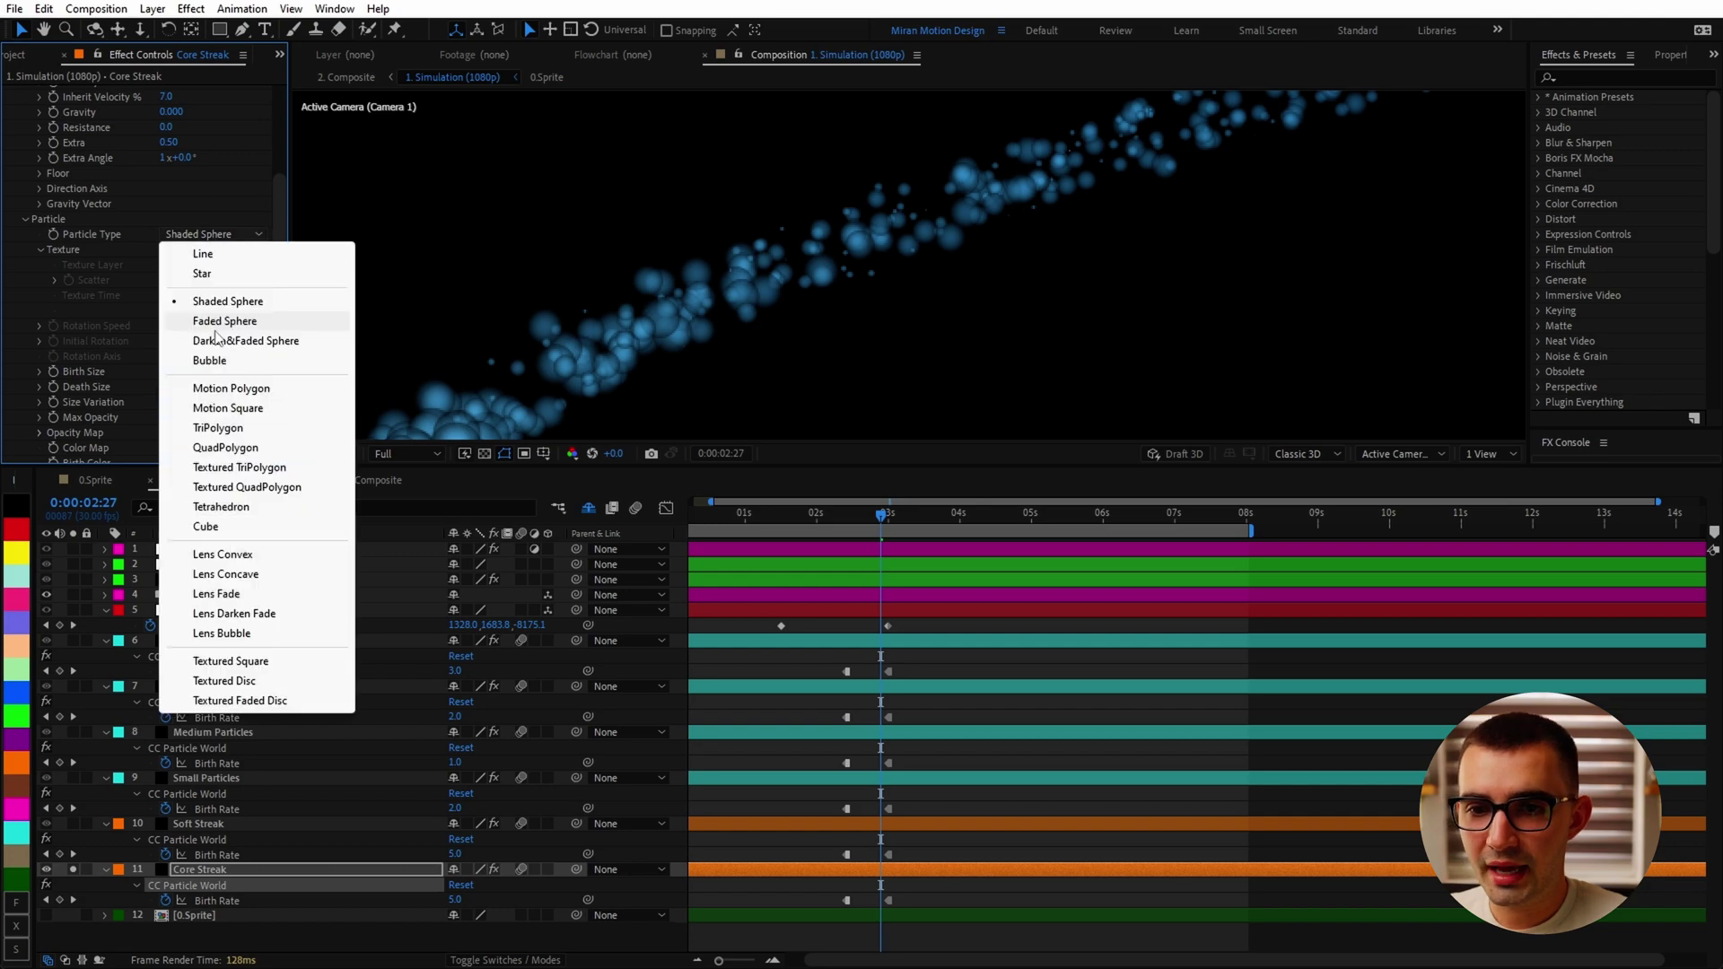
pyautogui.click(217, 334)
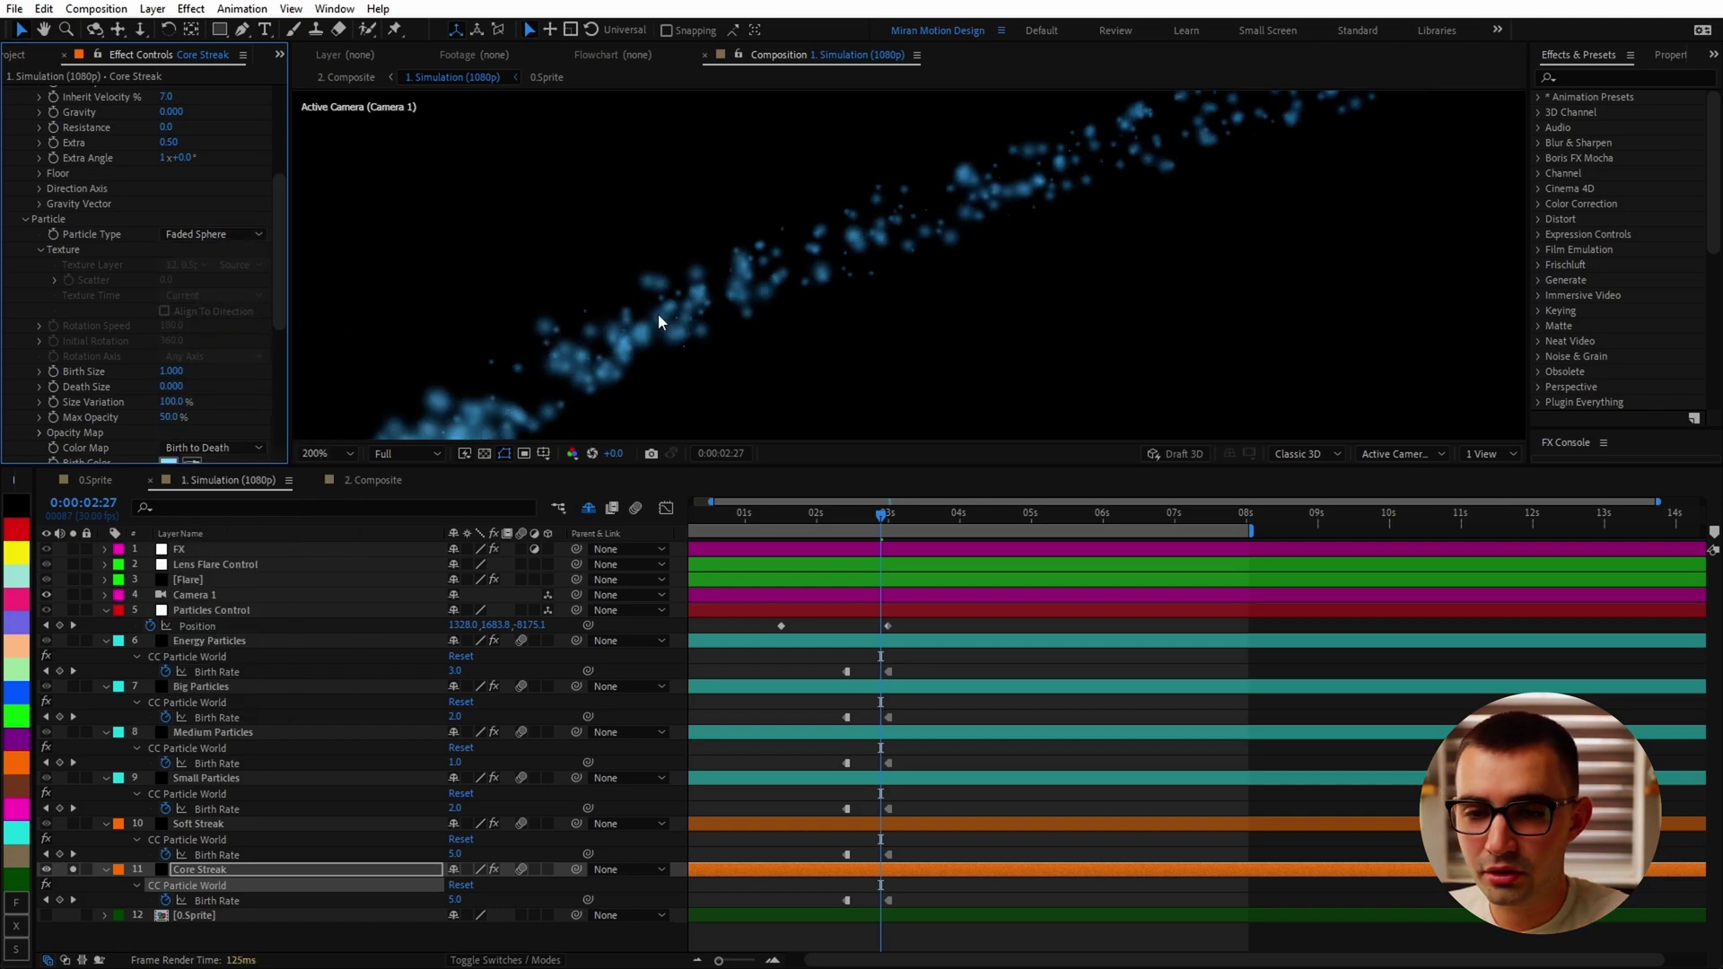
pyautogui.click(221, 230)
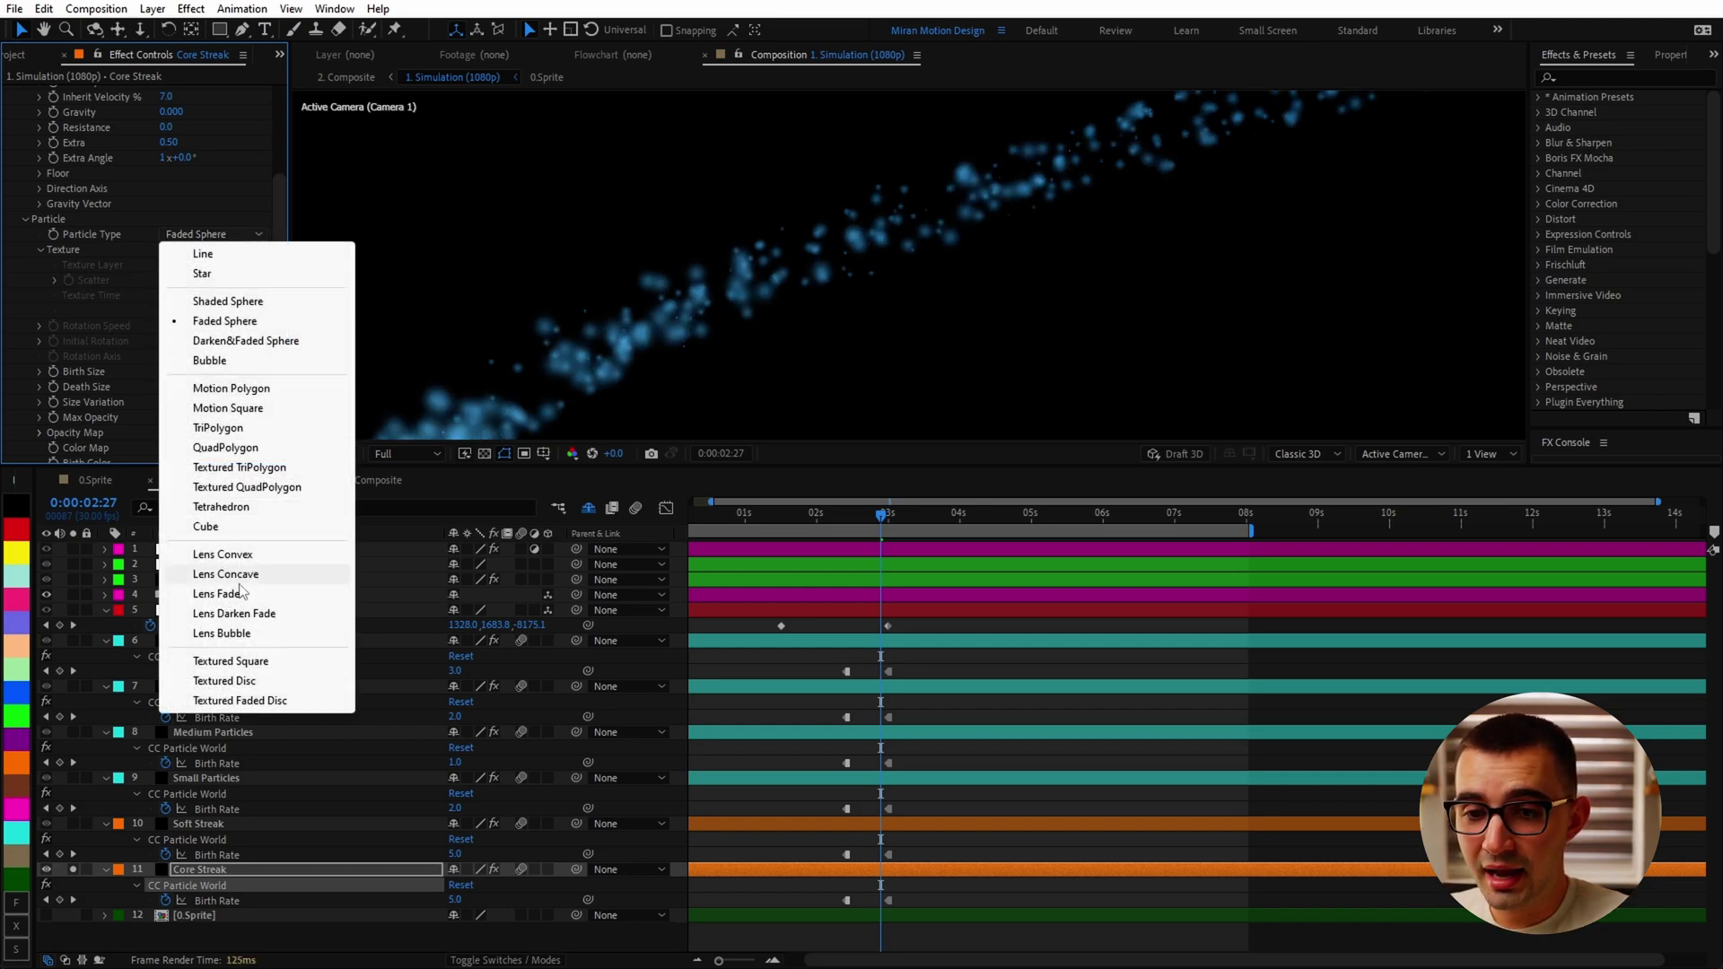
pyautogui.click(235, 662)
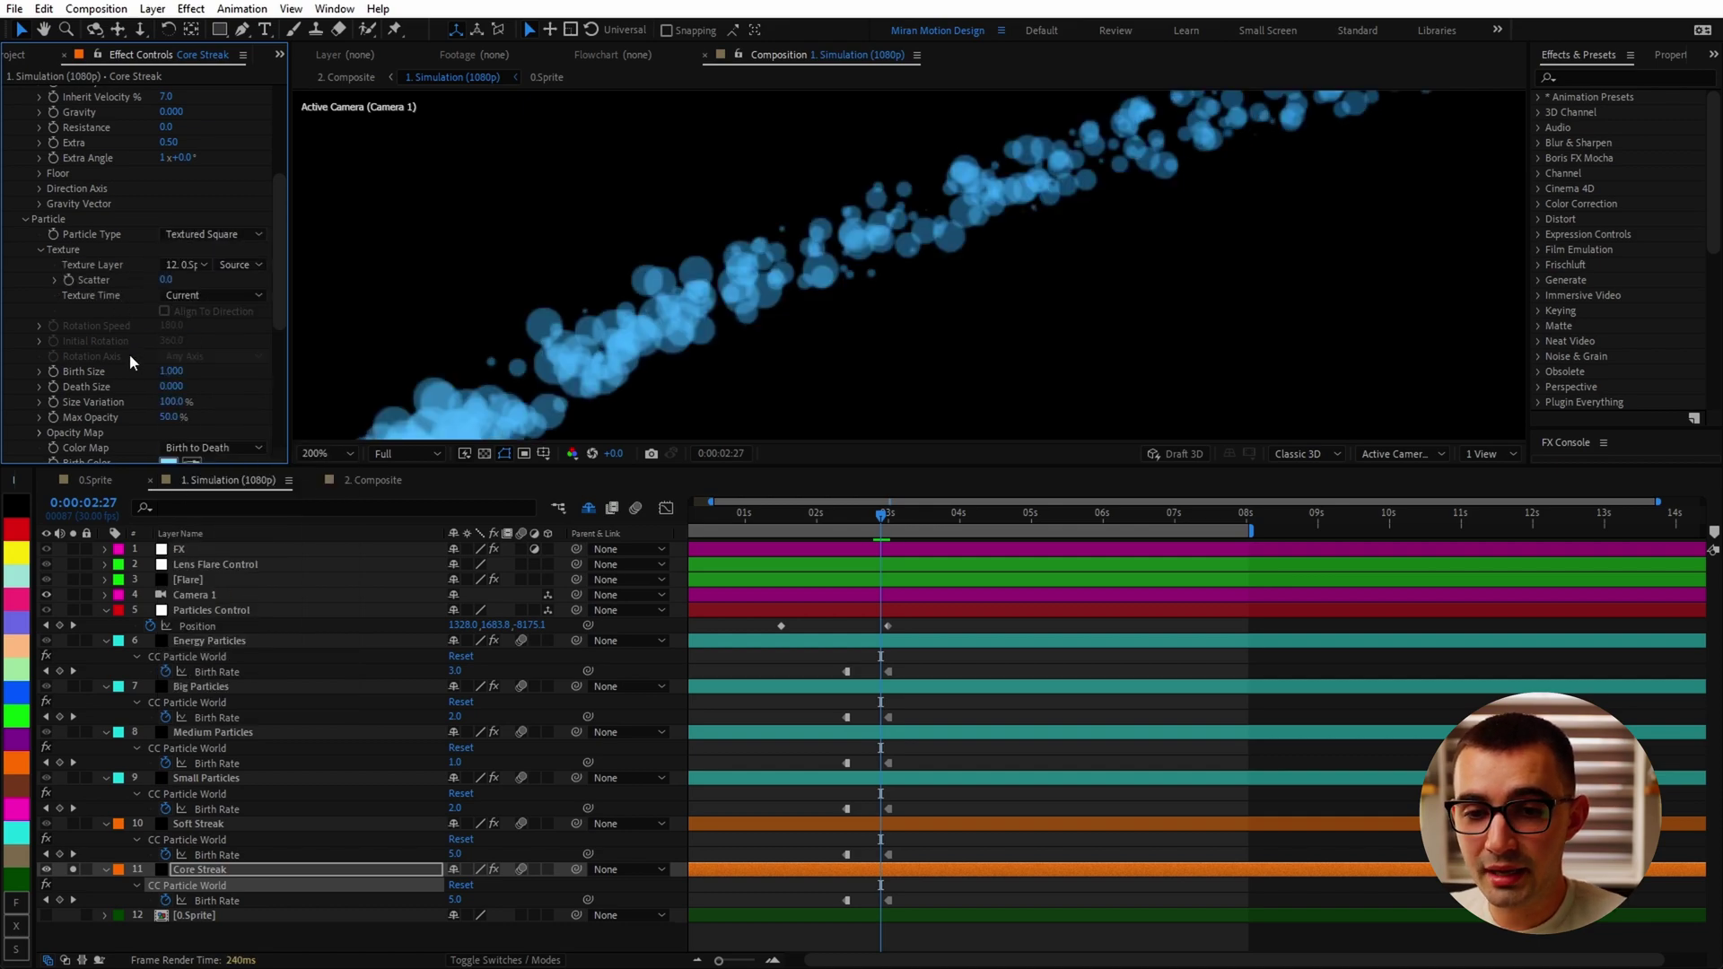
# Open the 0.Sprite comp and check its composition settings
pyautogui.click(84, 480)
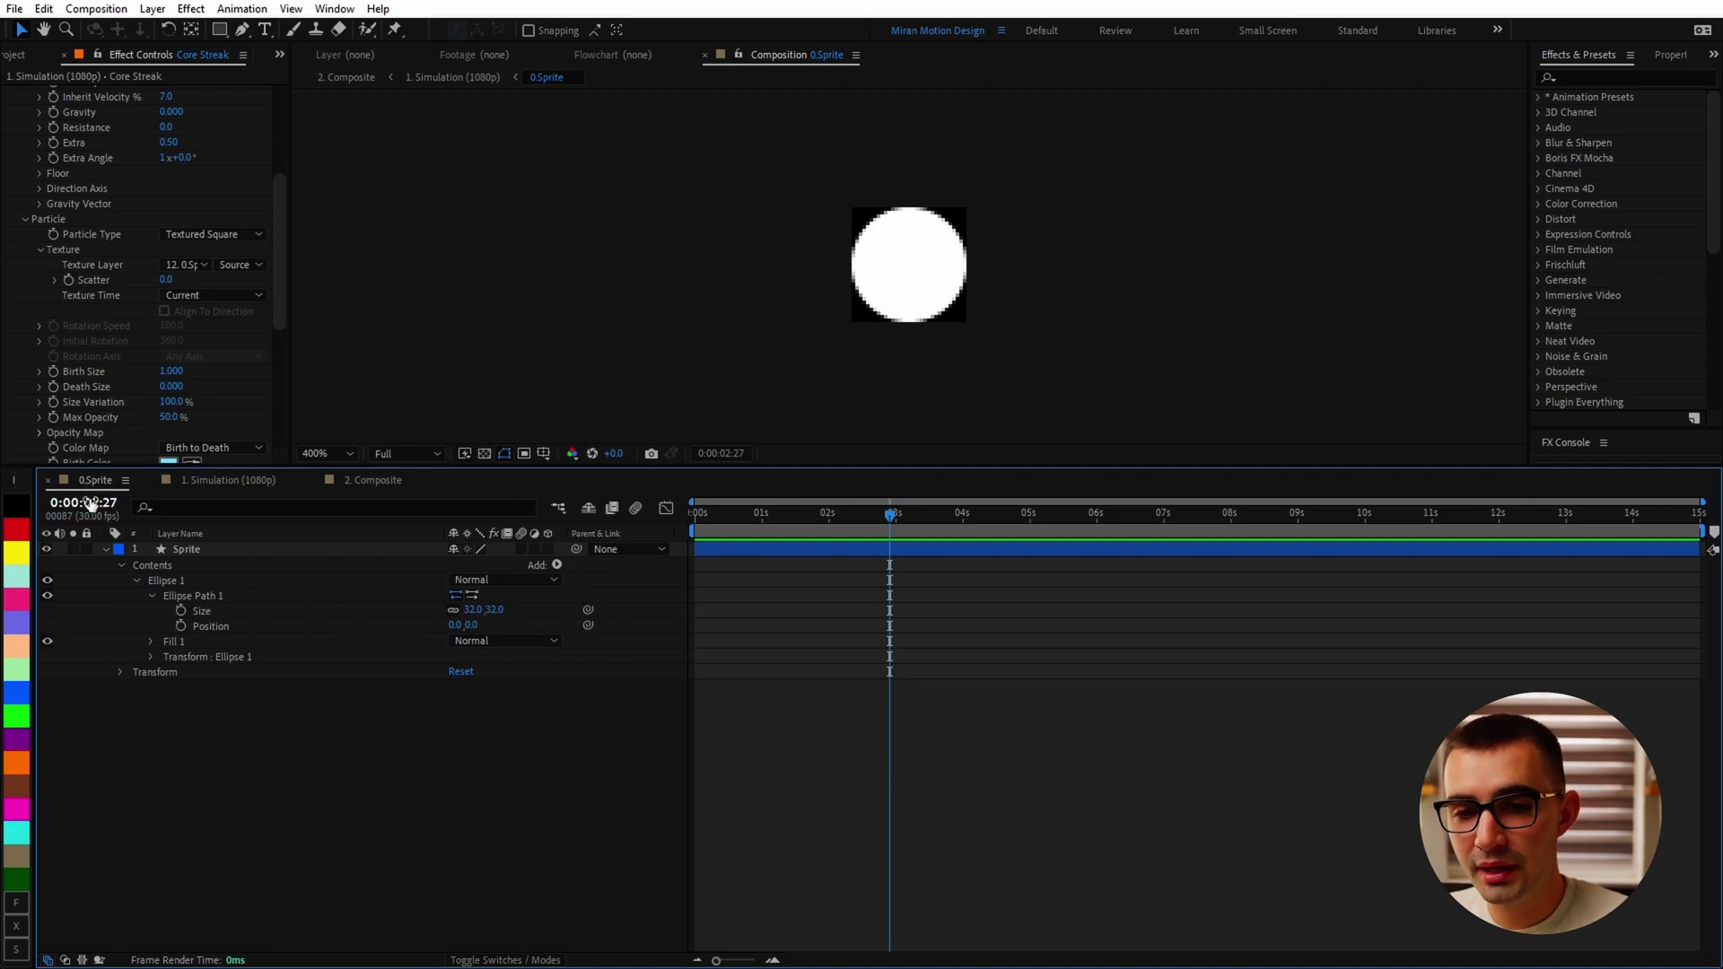
pyautogui.click(125, 480)
pyautogui.click(206, 607)
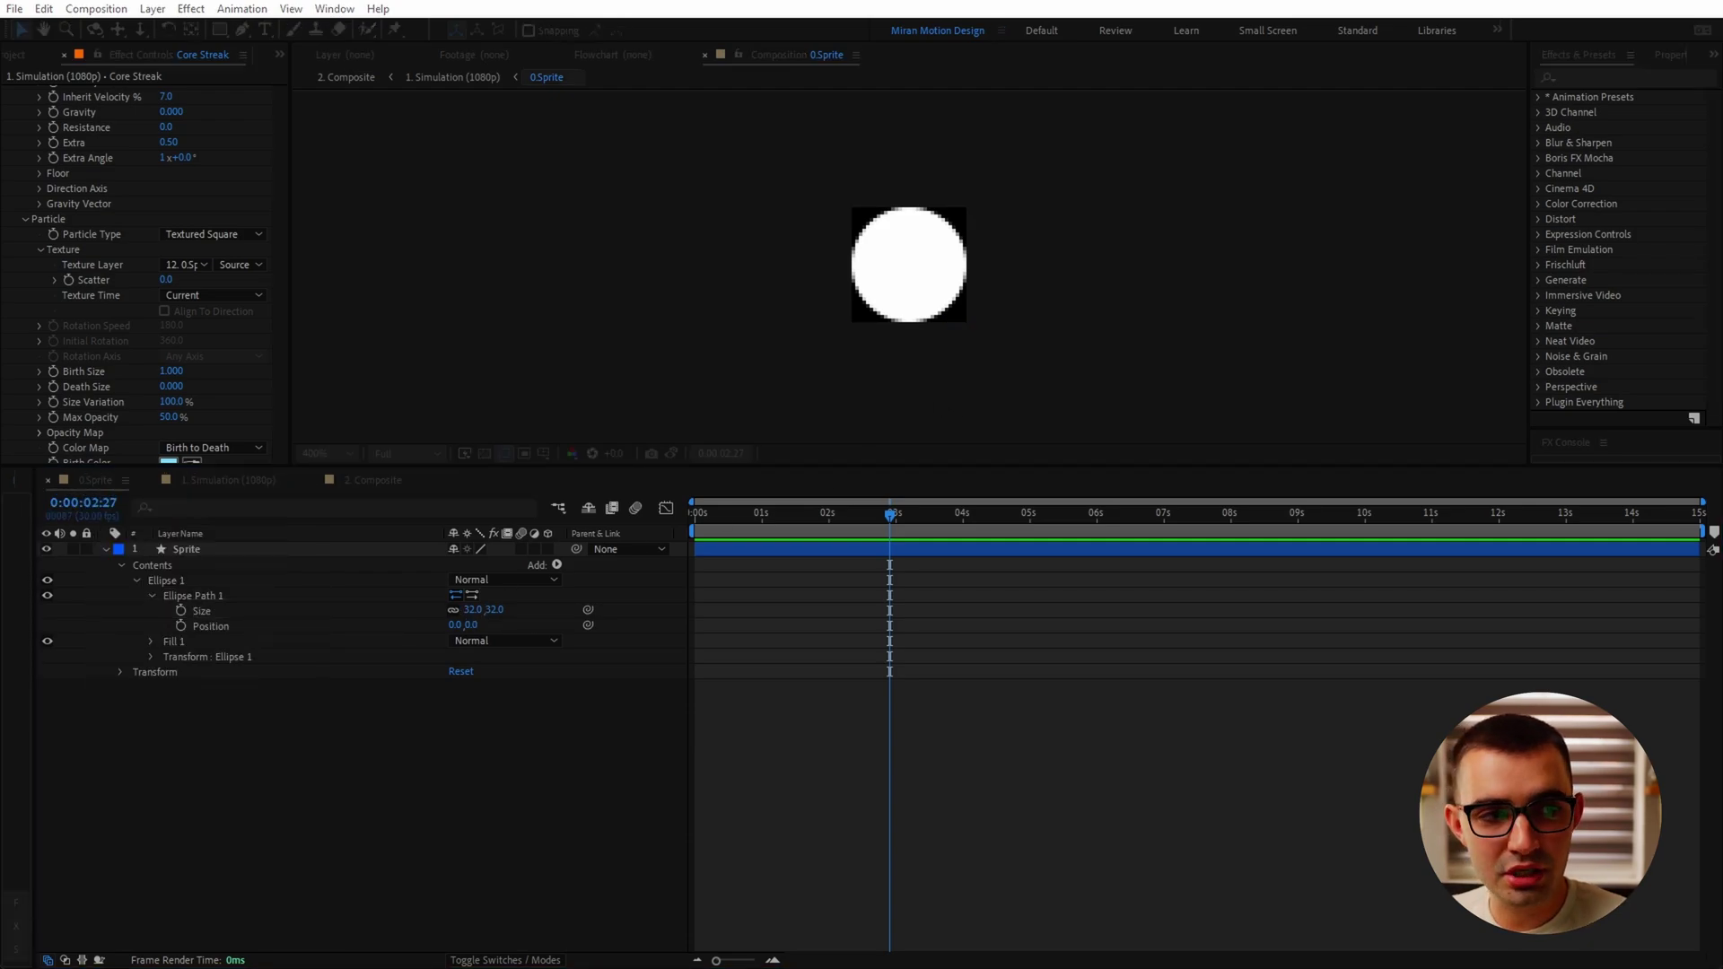
pyautogui.click(1171, 775)
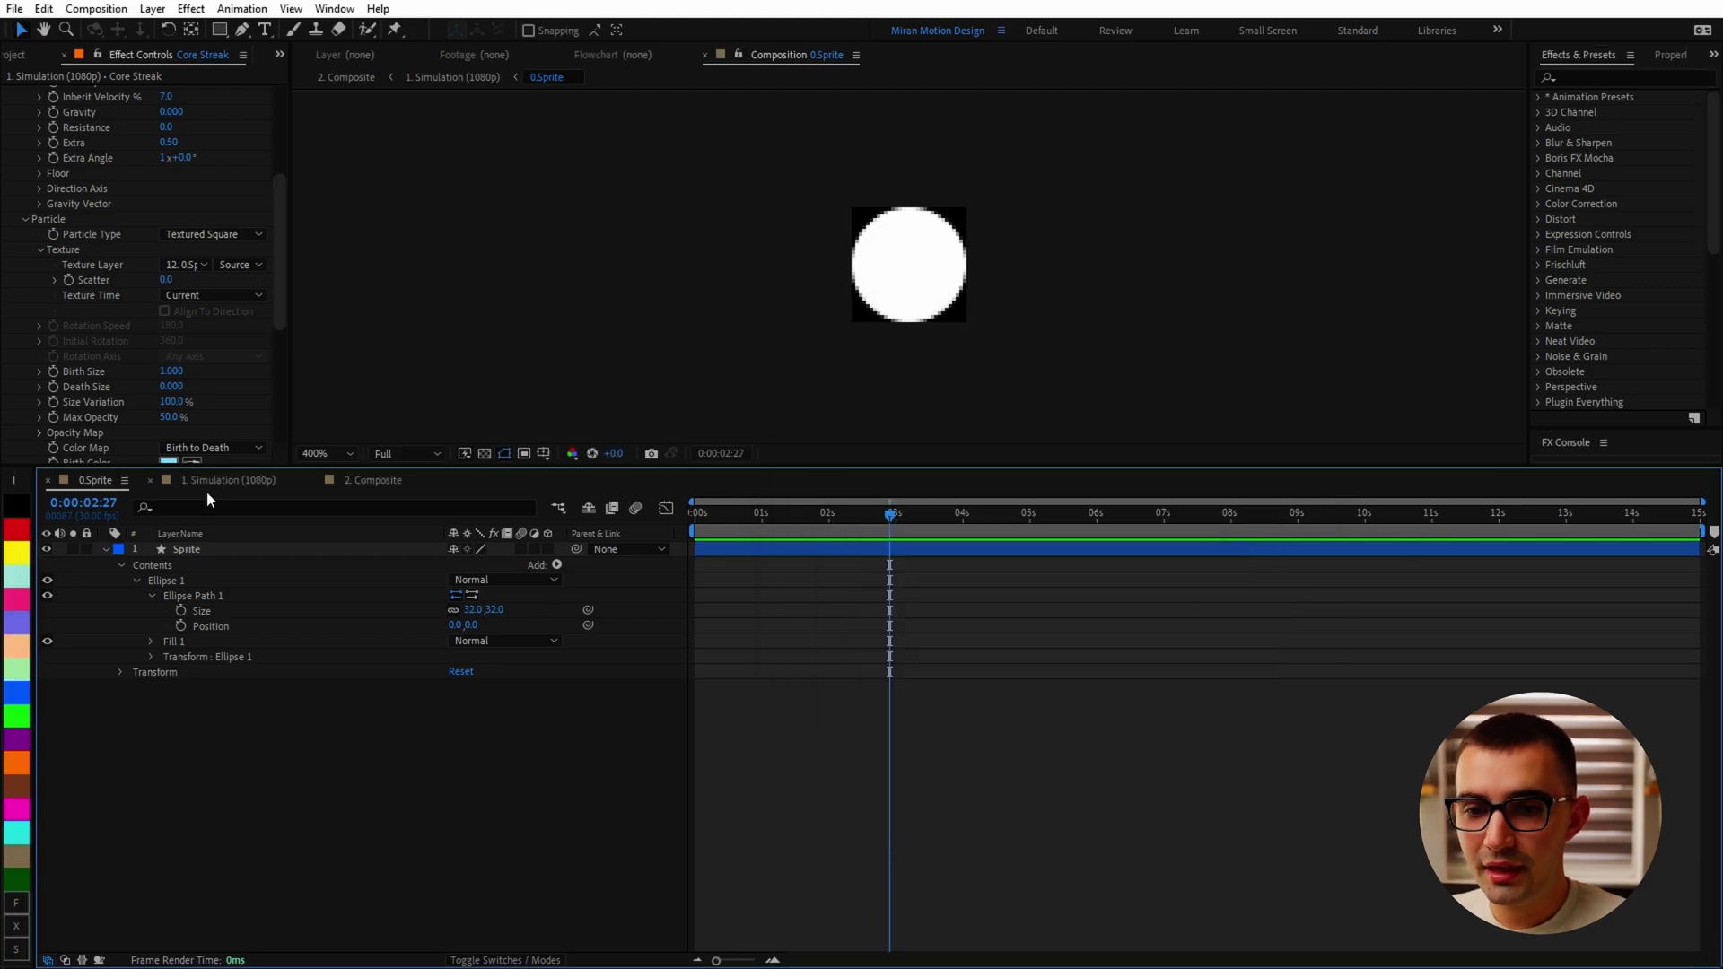
# Return to the 1. Simulation comp and choose 0.Sprite as Core Streak's Texture Layer
pyautogui.click(220, 489)
pyautogui.click(193, 266)
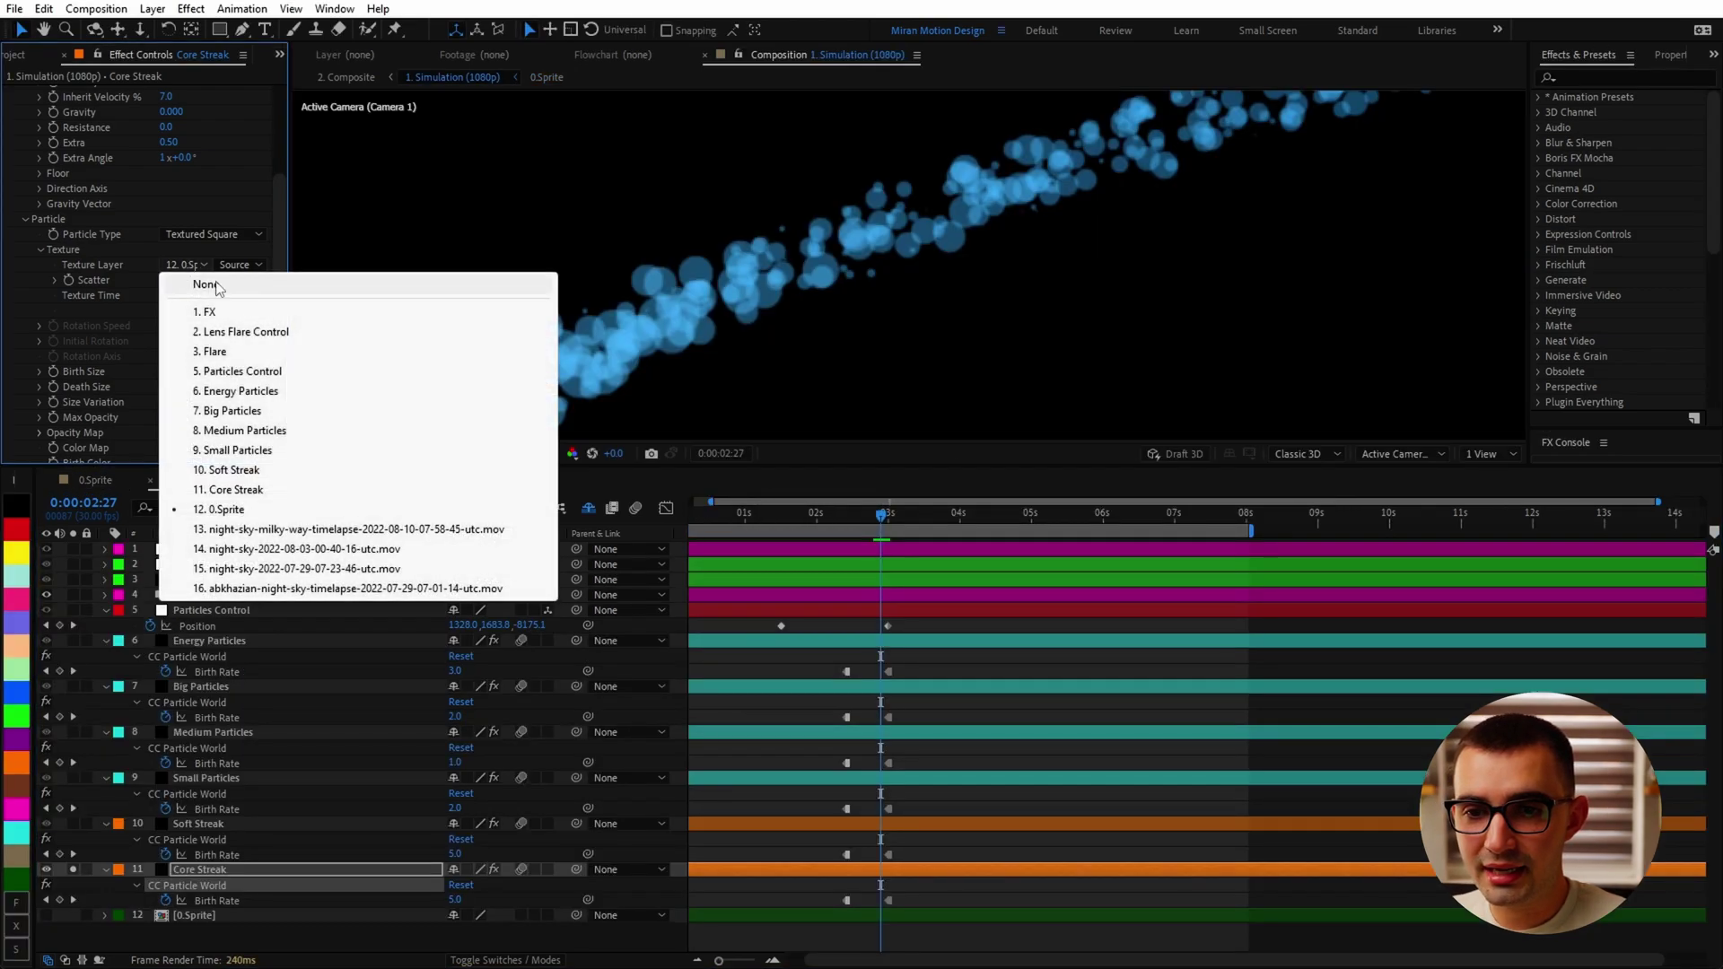
pyautogui.click(252, 509)
pyautogui.scroll(4, 999, 283)
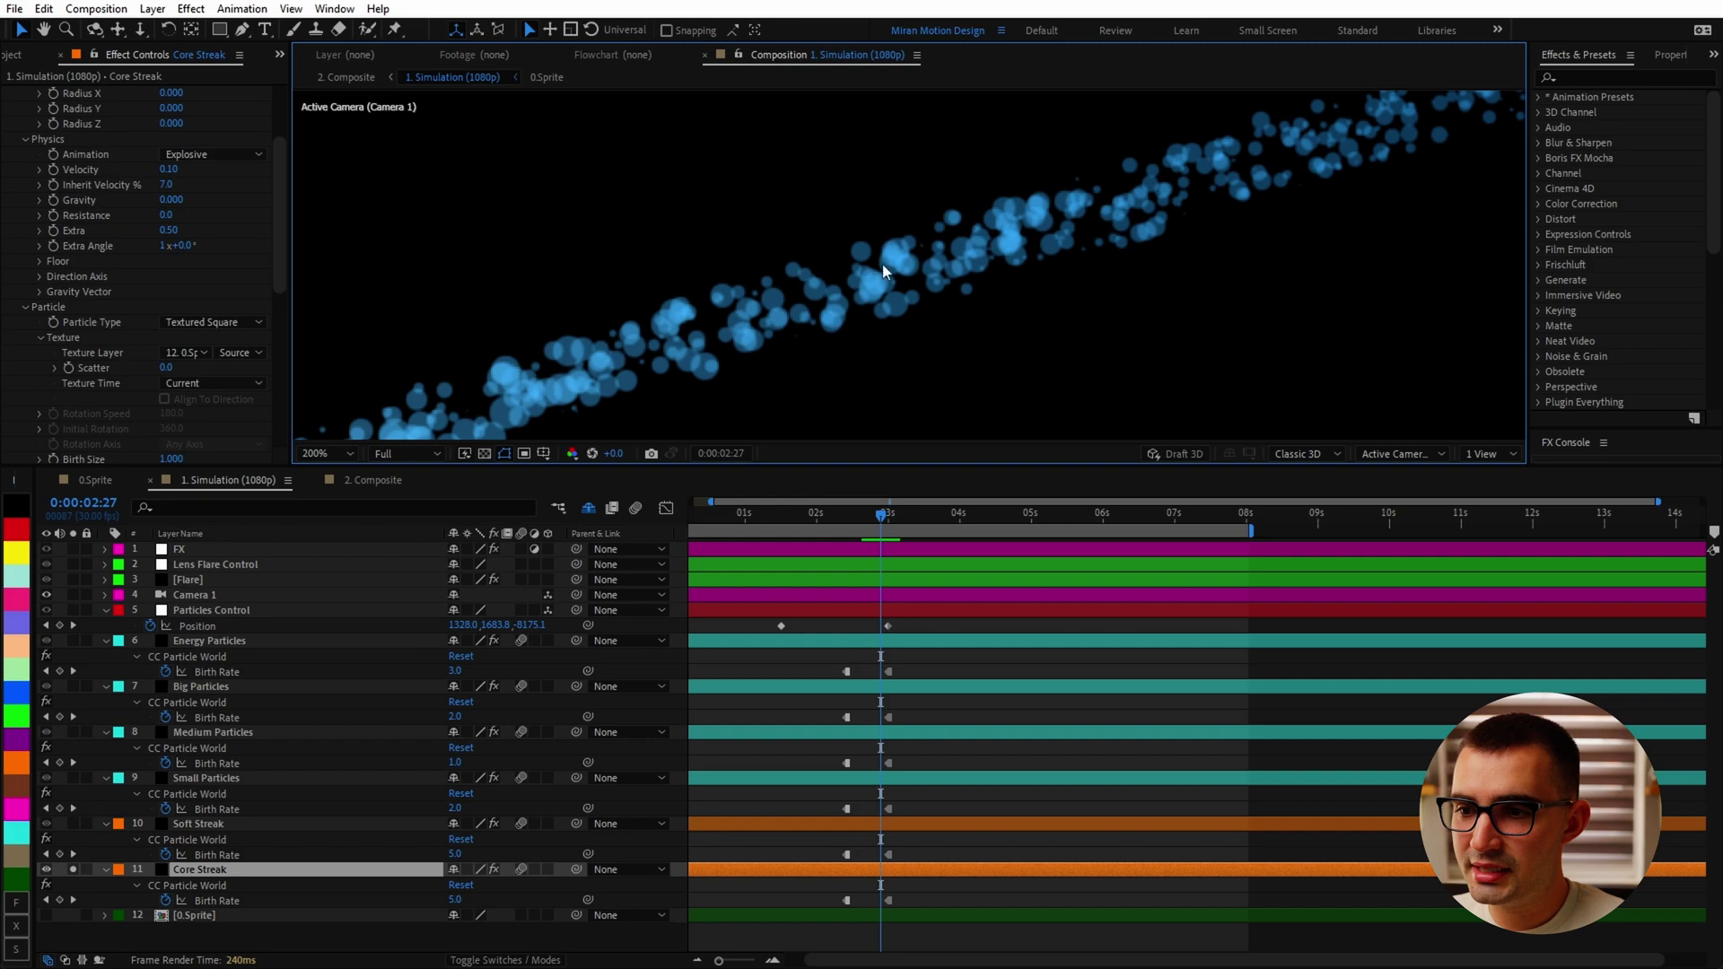
# Turn Fast Box Blur and CC Vector Blur back on for Core Streak
pyautogui.scroll(-5, 263, 405)
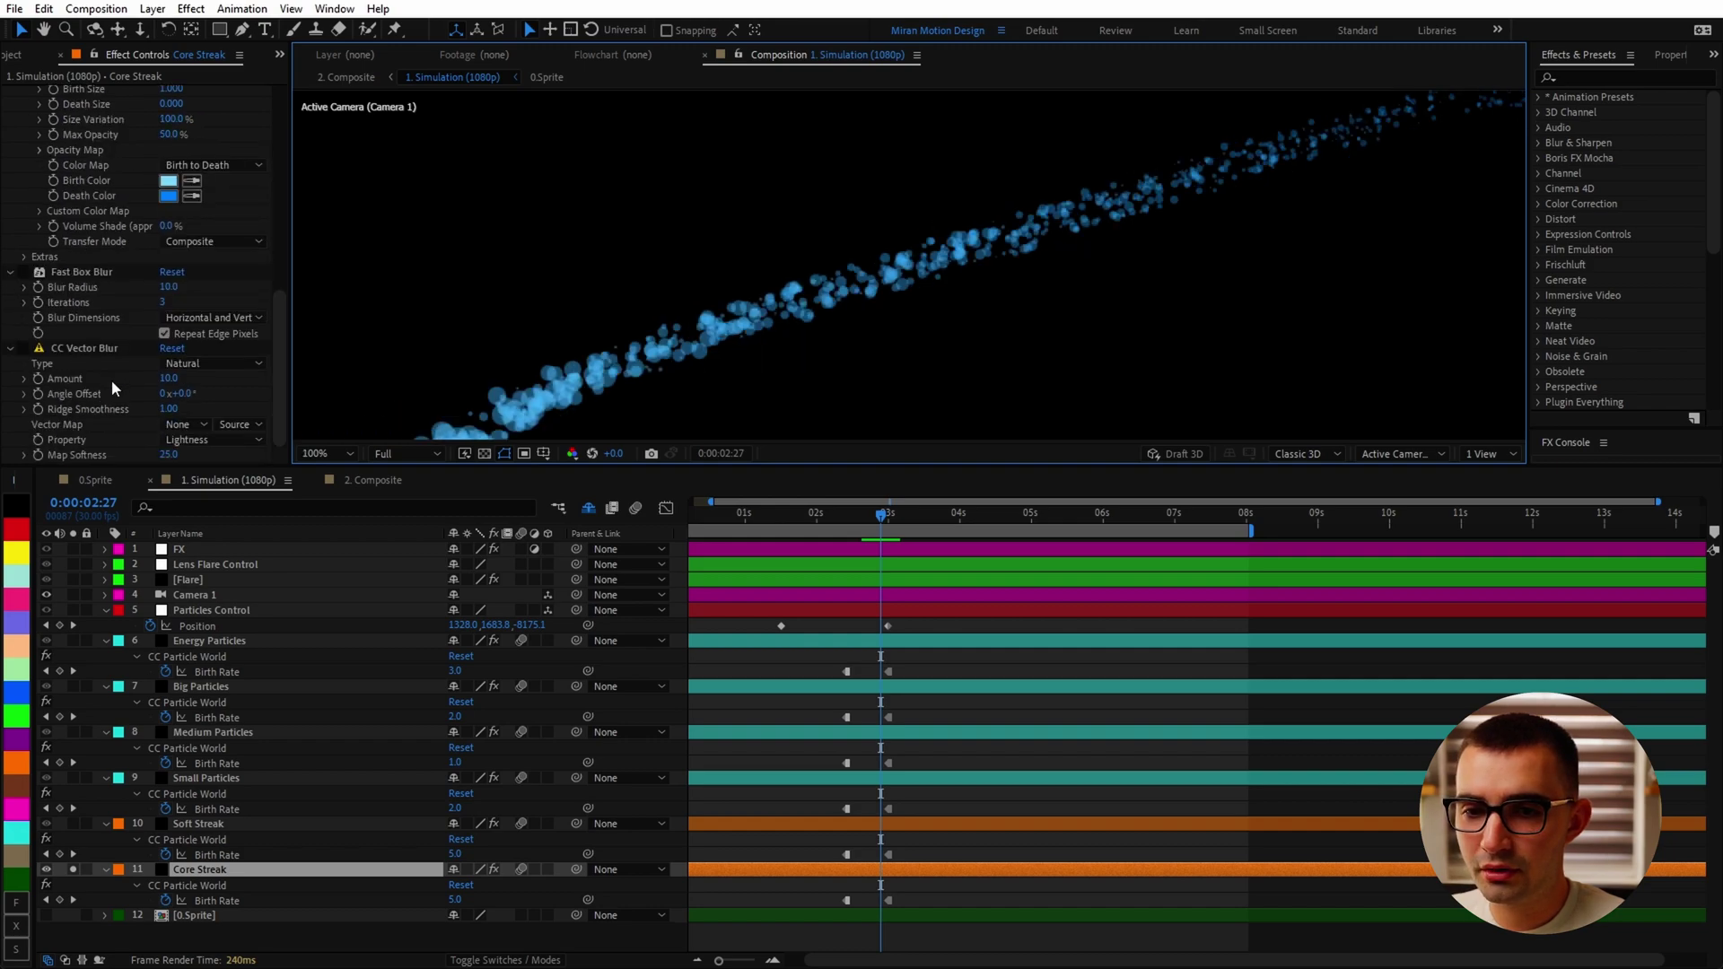
pyautogui.click(27, 271)
pyautogui.click(27, 272)
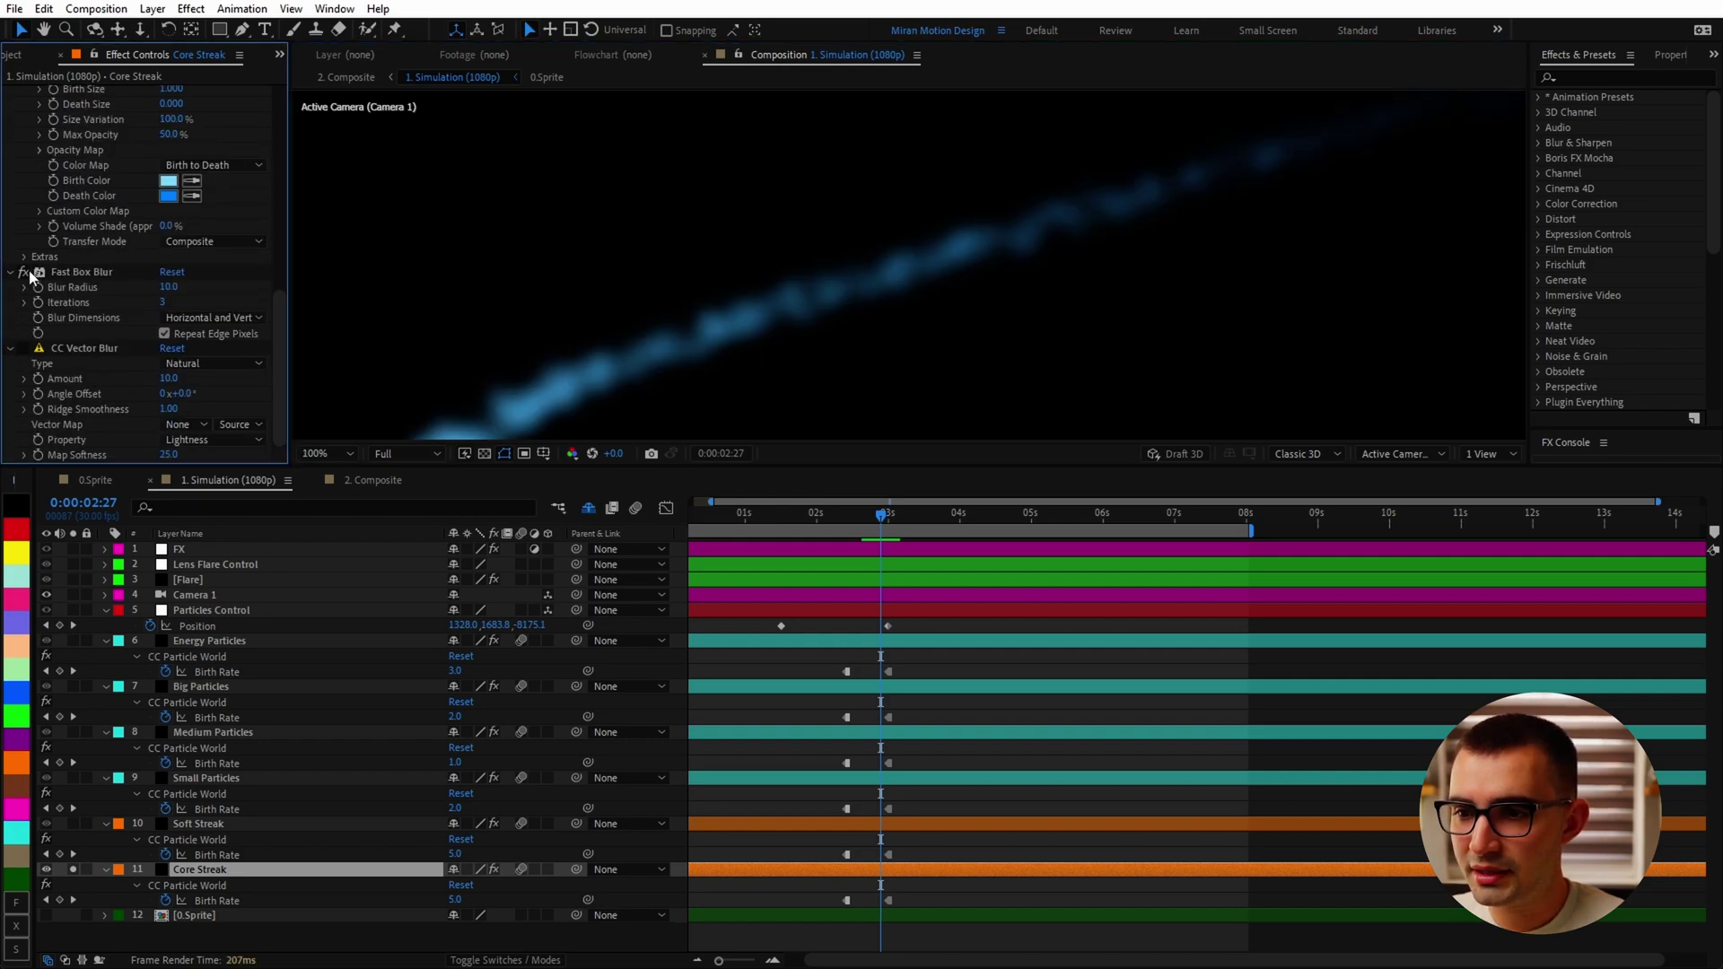
pyautogui.click(24, 350)
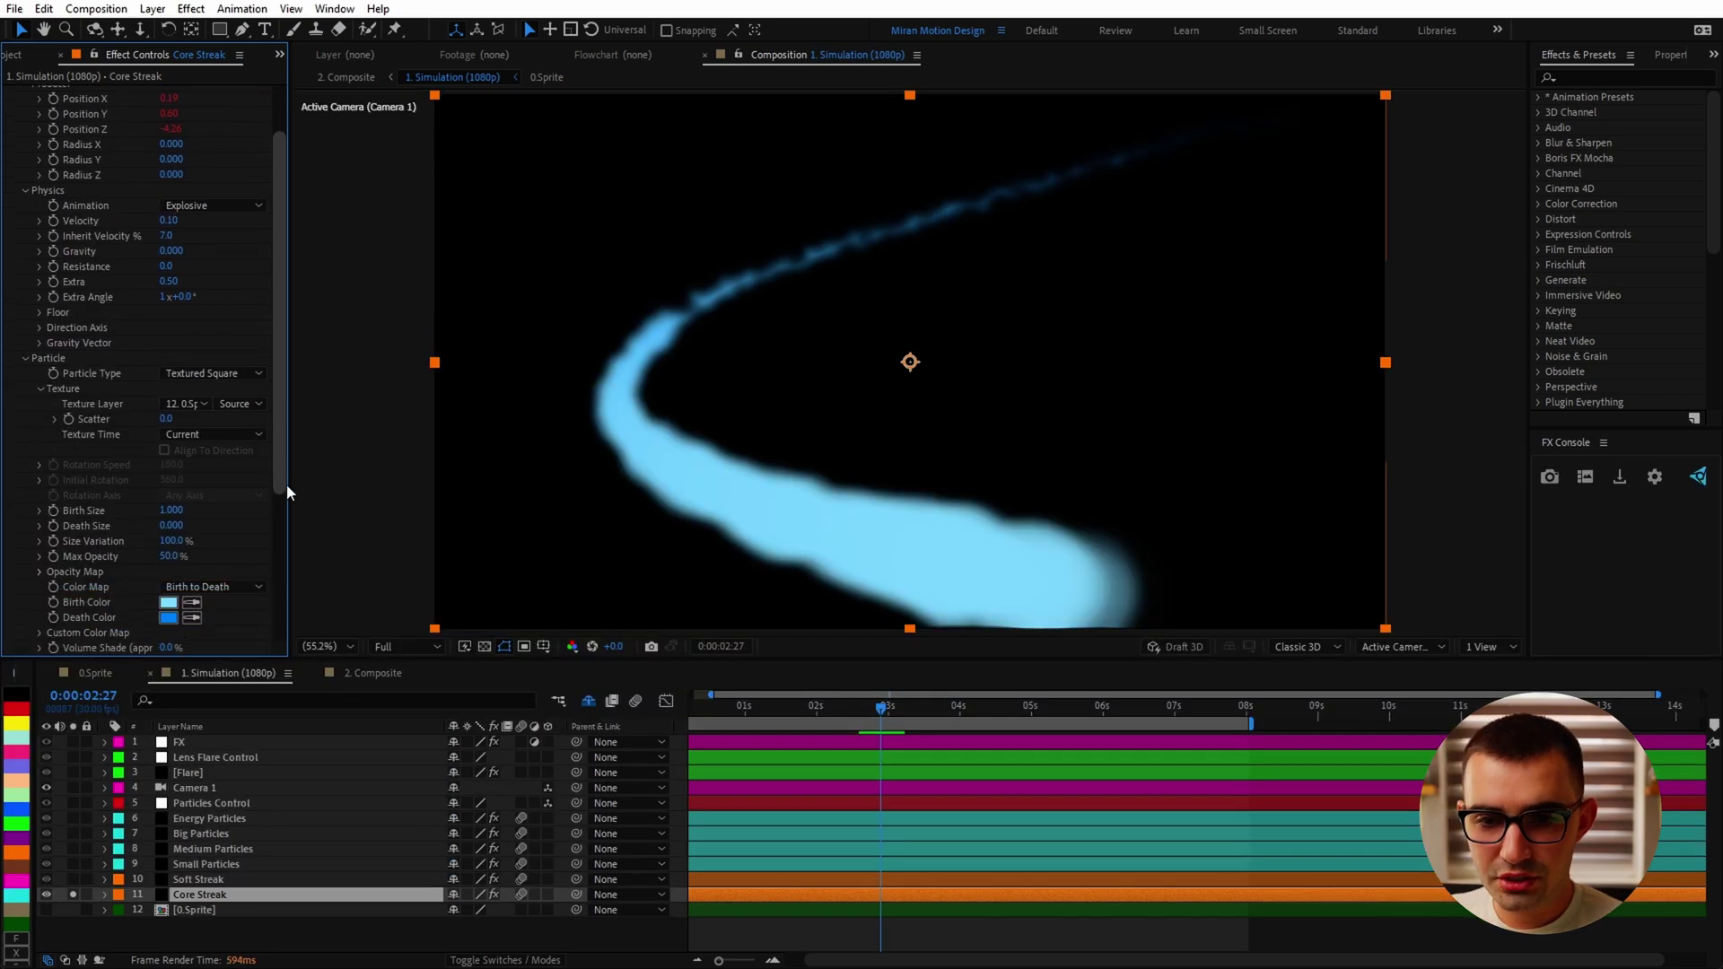
# Try a Max Opacity of 25% on Core Streak's particles and undo the change
pyautogui.scroll(-5, 288, 483)
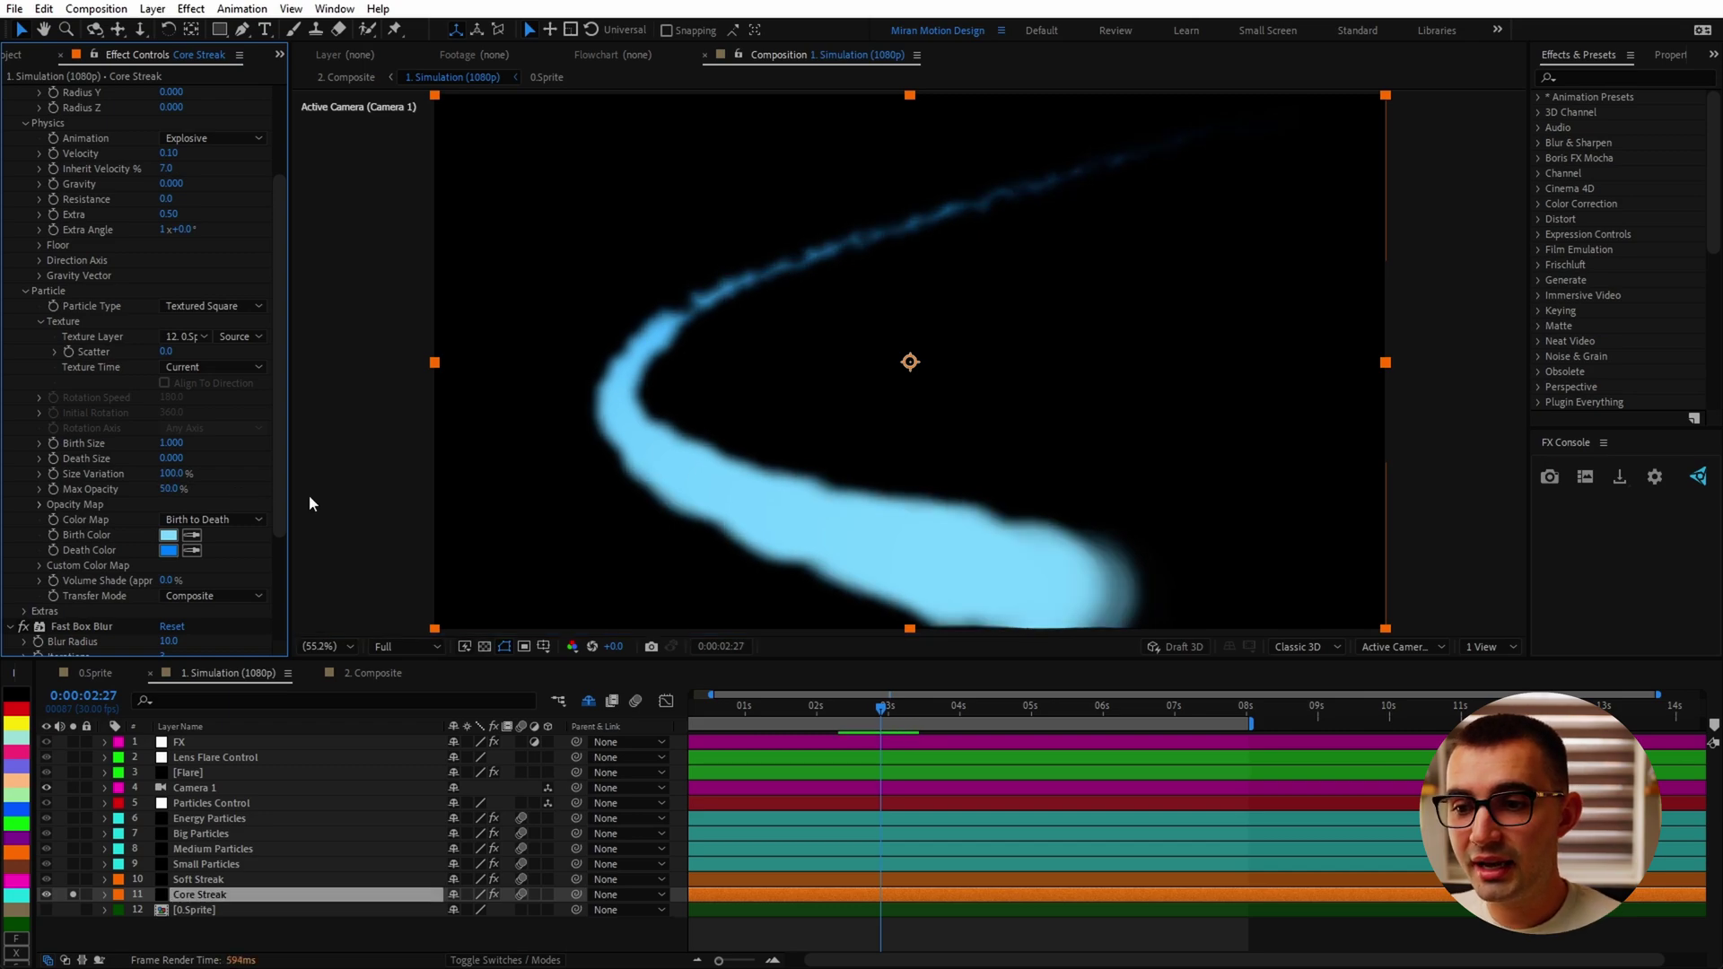
pyautogui.click(170, 489)
pyautogui.write('25')
pyautogui.press('Return')
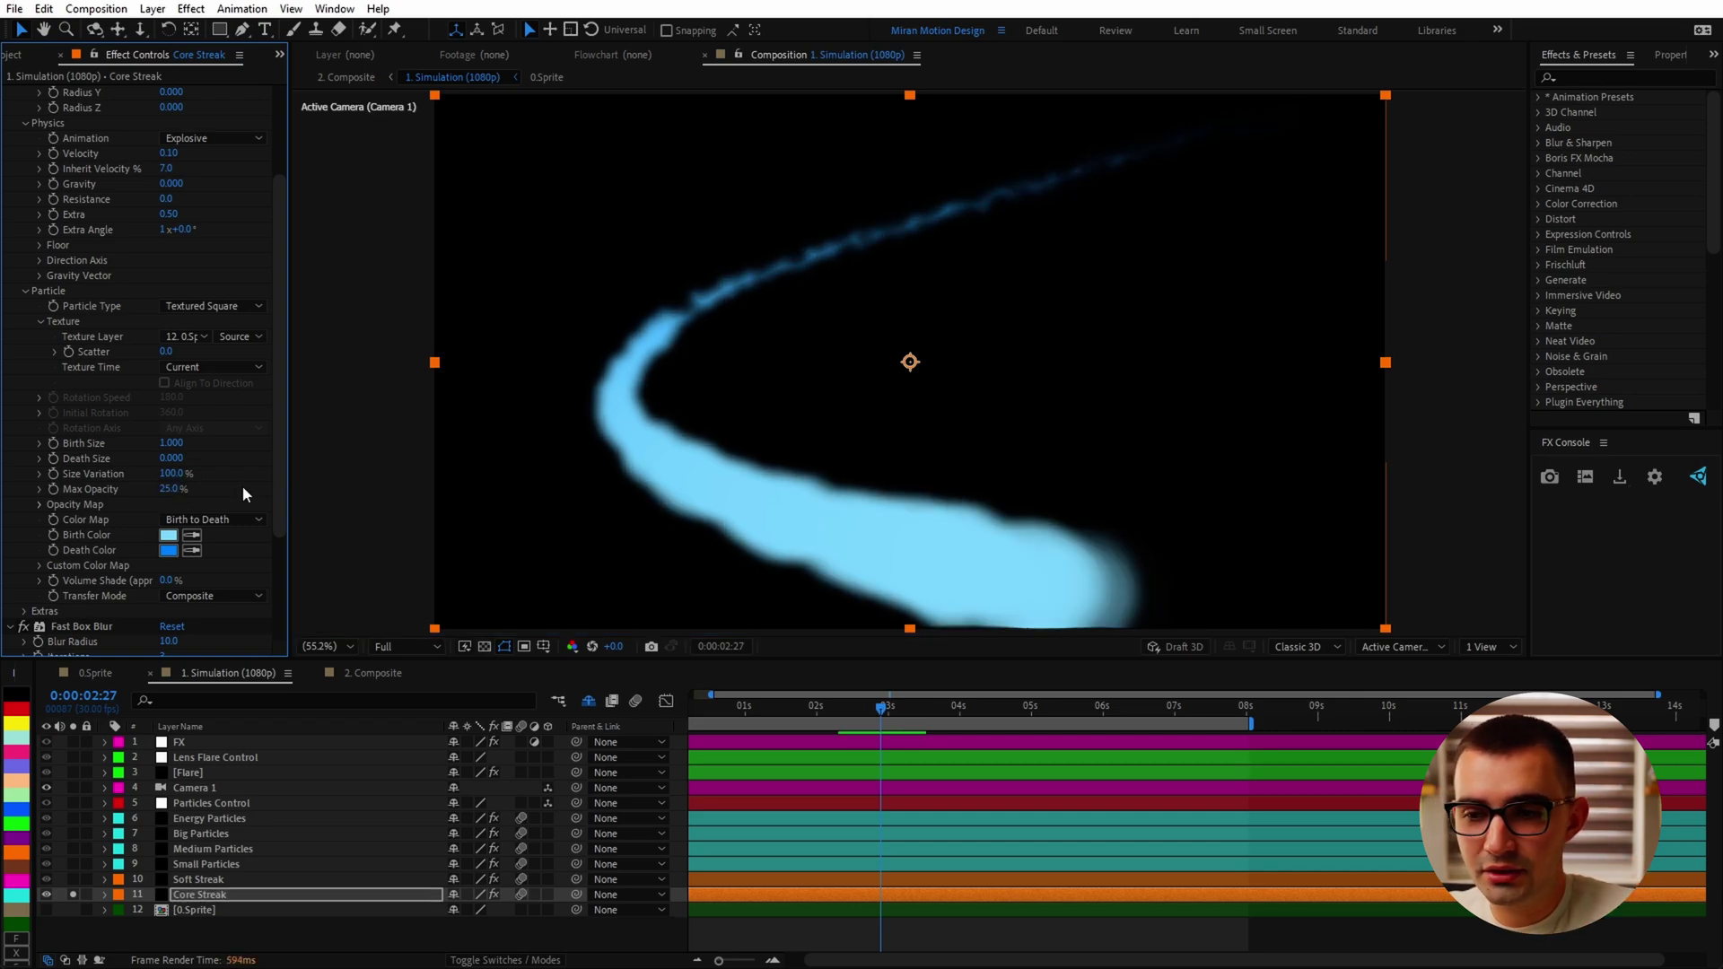
pyautogui.hotkey('ctrl', 'z')
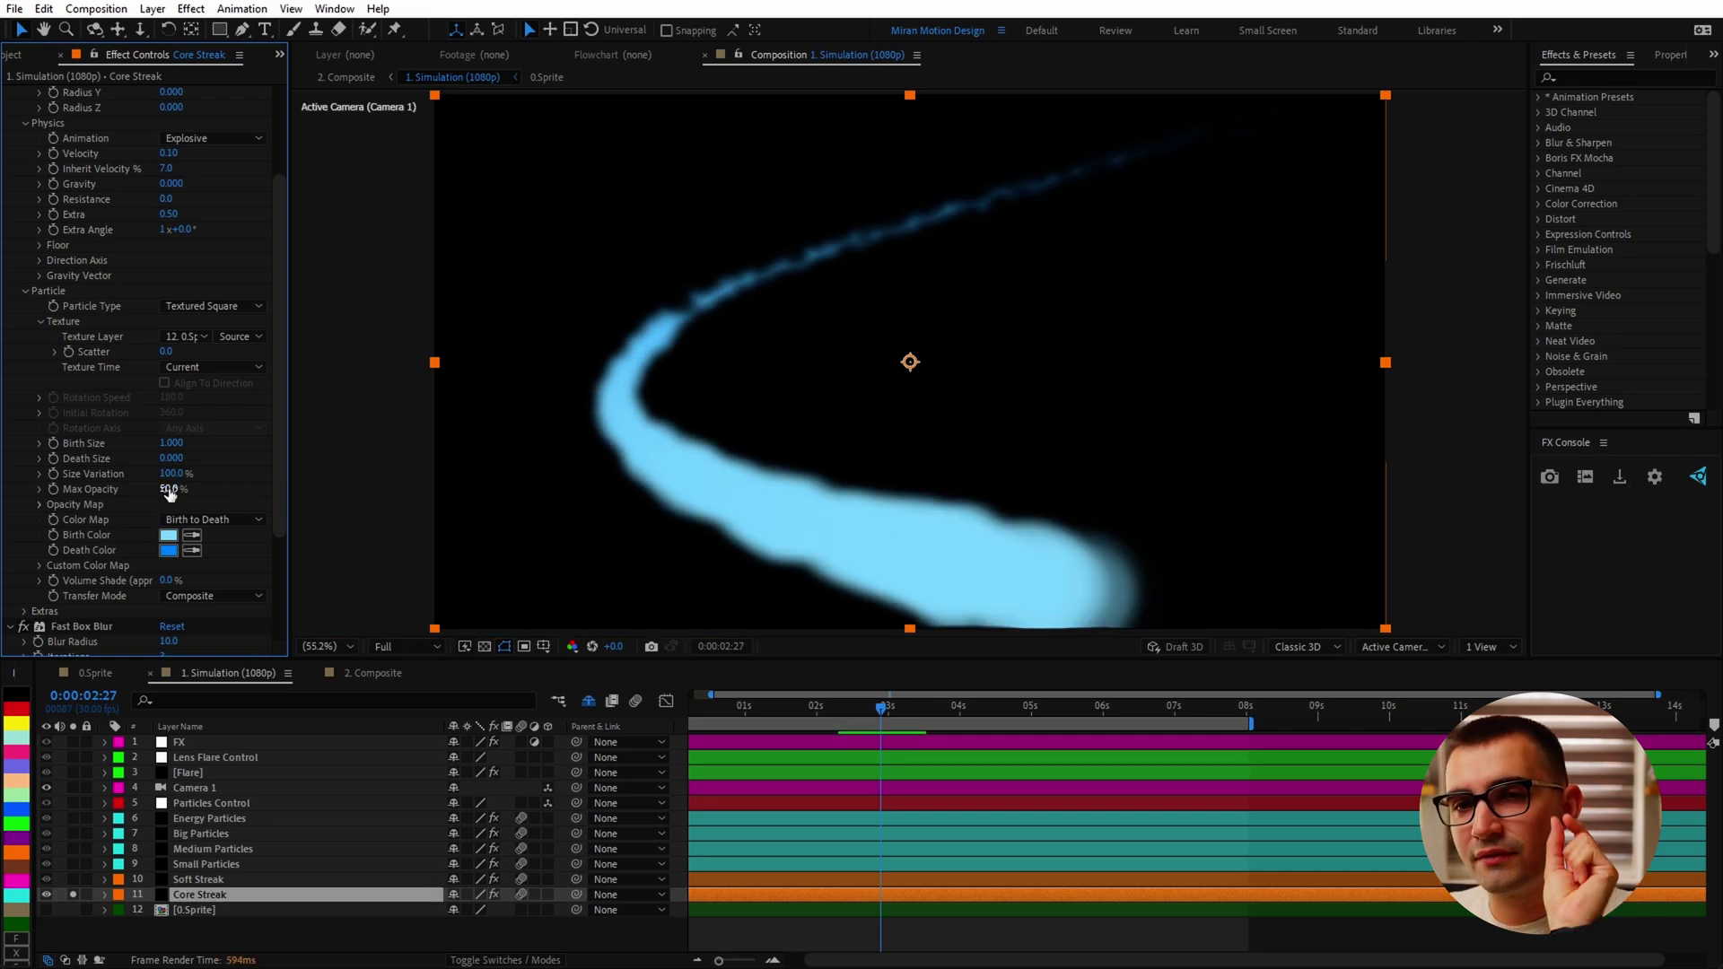
# Expand Core Streak's Opacity Map and try redrawing its opacity curve over the particle lifetime
pyautogui.click(39, 505)
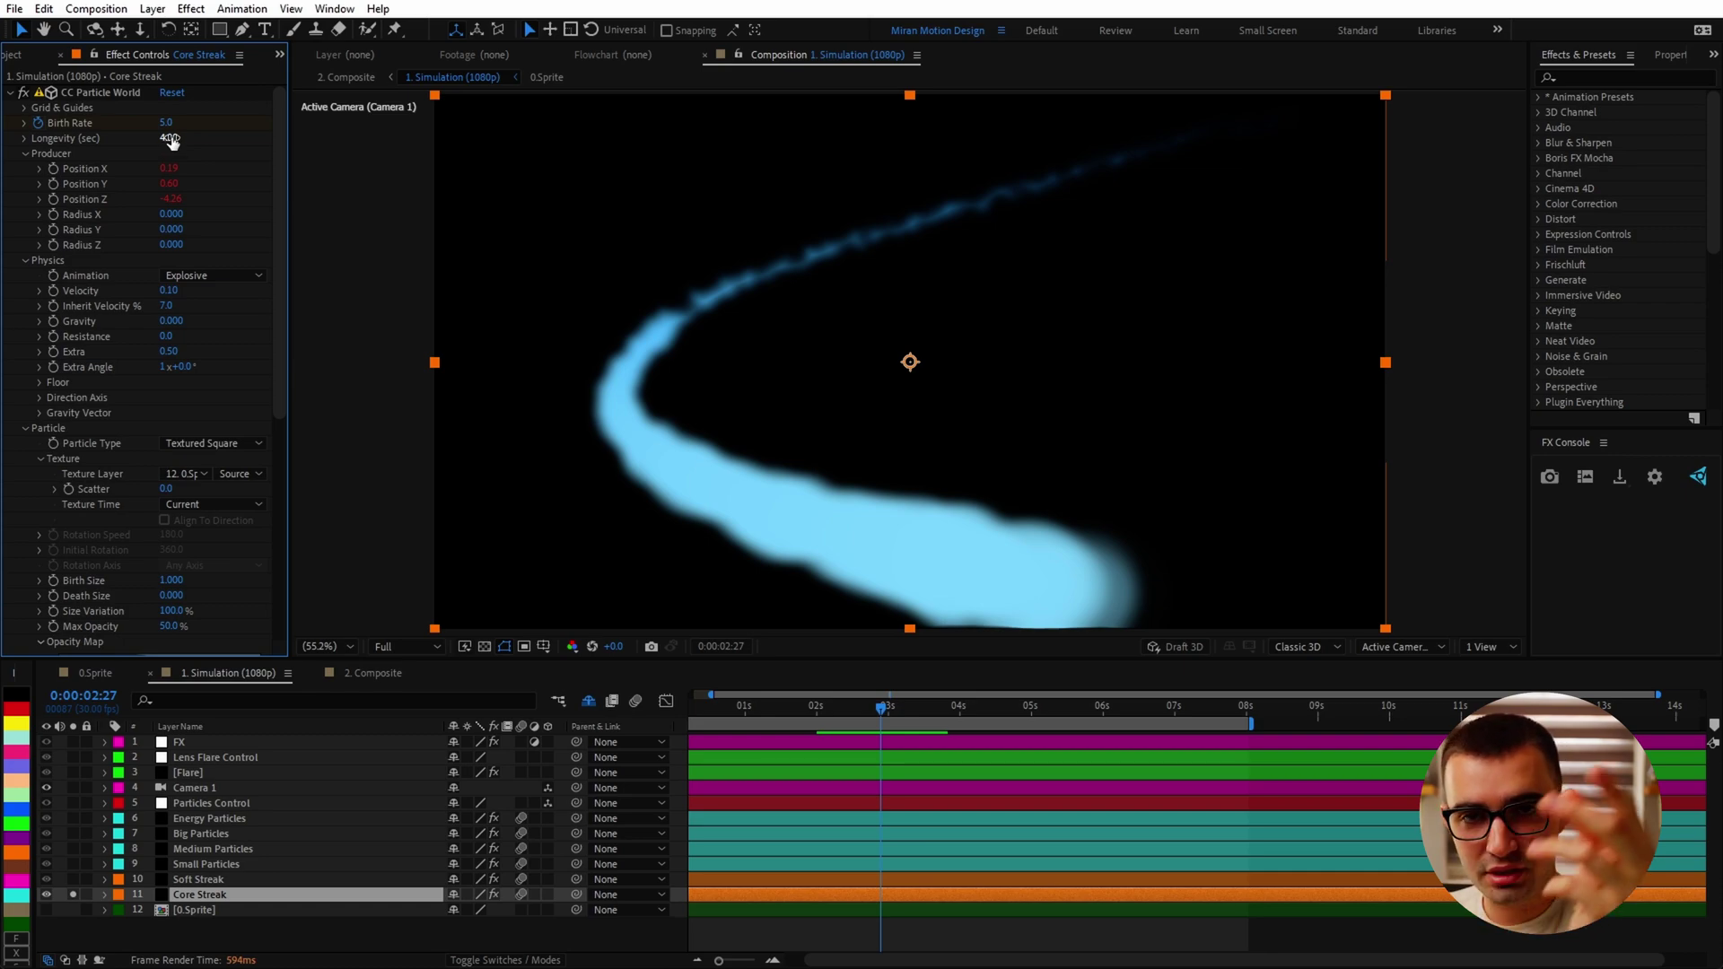
pyautogui.scroll(-5, 260, 250)
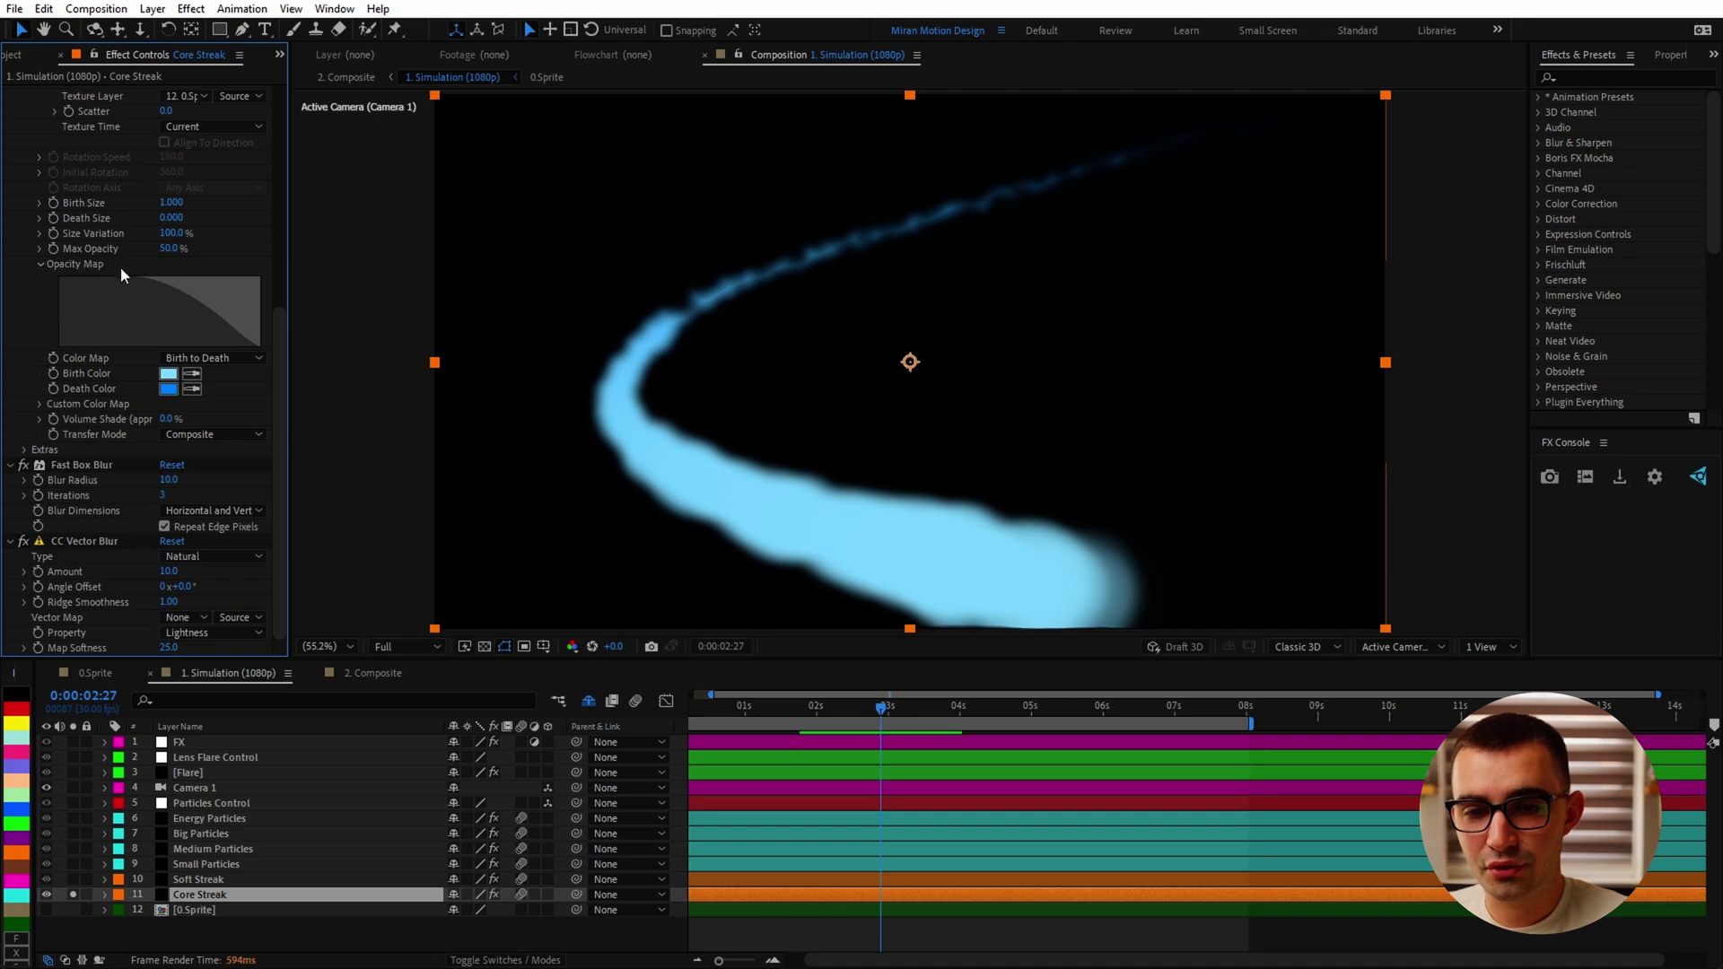
pyautogui.moveTo(63, 341)
pyautogui.mouseDown()
pyautogui.moveTo(162, 287)
pyautogui.moveTo(261, 344)
pyautogui.mouseUp()
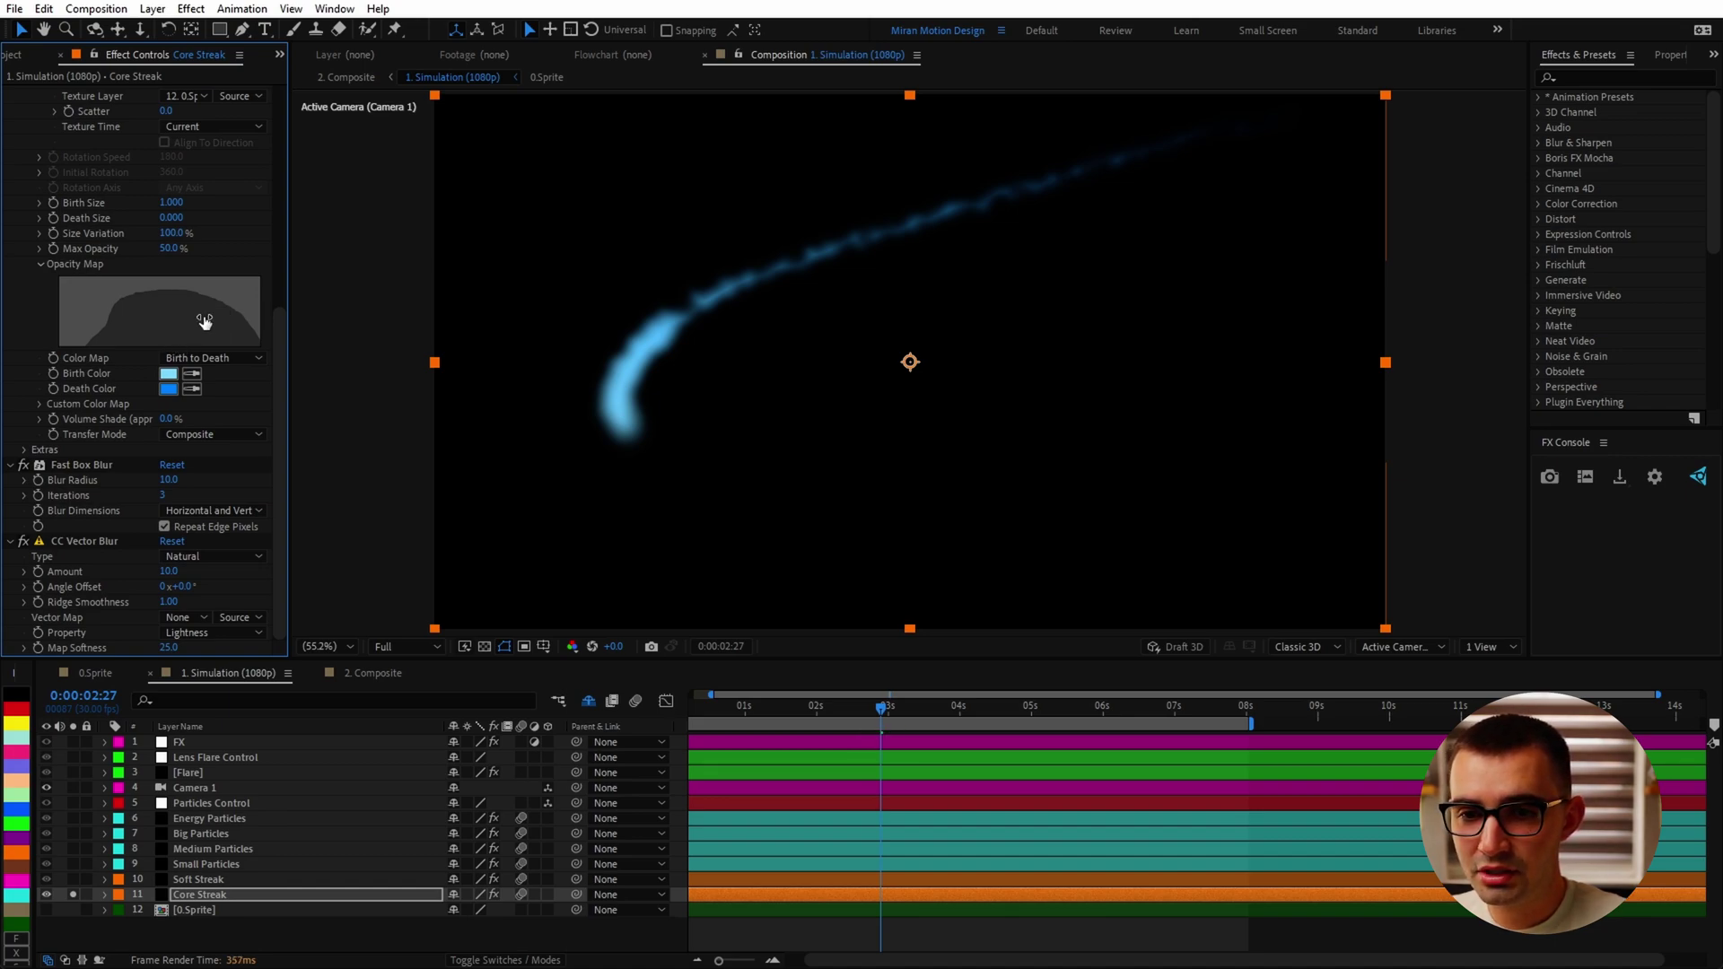
pyautogui.moveTo(232, 311)
pyautogui.mouseDown()
pyautogui.moveTo(287, 304)
pyautogui.moveTo(110, 319)
pyautogui.moveTo(210, 318)
pyautogui.moveTo(102, 341)
pyautogui.moveTo(229, 300)
pyautogui.moveTo(188, 304)
pyautogui.moveTo(152, 273)
pyautogui.moveTo(21, 283)
pyautogui.moveTo(196, 300)
pyautogui.moveTo(283, 364)
pyautogui.moveTo(93, 295)
pyautogui.moveTo(100, 273)
pyautogui.moveTo(217, 304)
pyautogui.moveTo(278, 369)
pyautogui.moveTo(219, 295)
pyautogui.moveTo(125, 342)
pyautogui.mouseUp()
pyautogui.moveTo(126, 343); pyautogui.dragTo(258, 323)
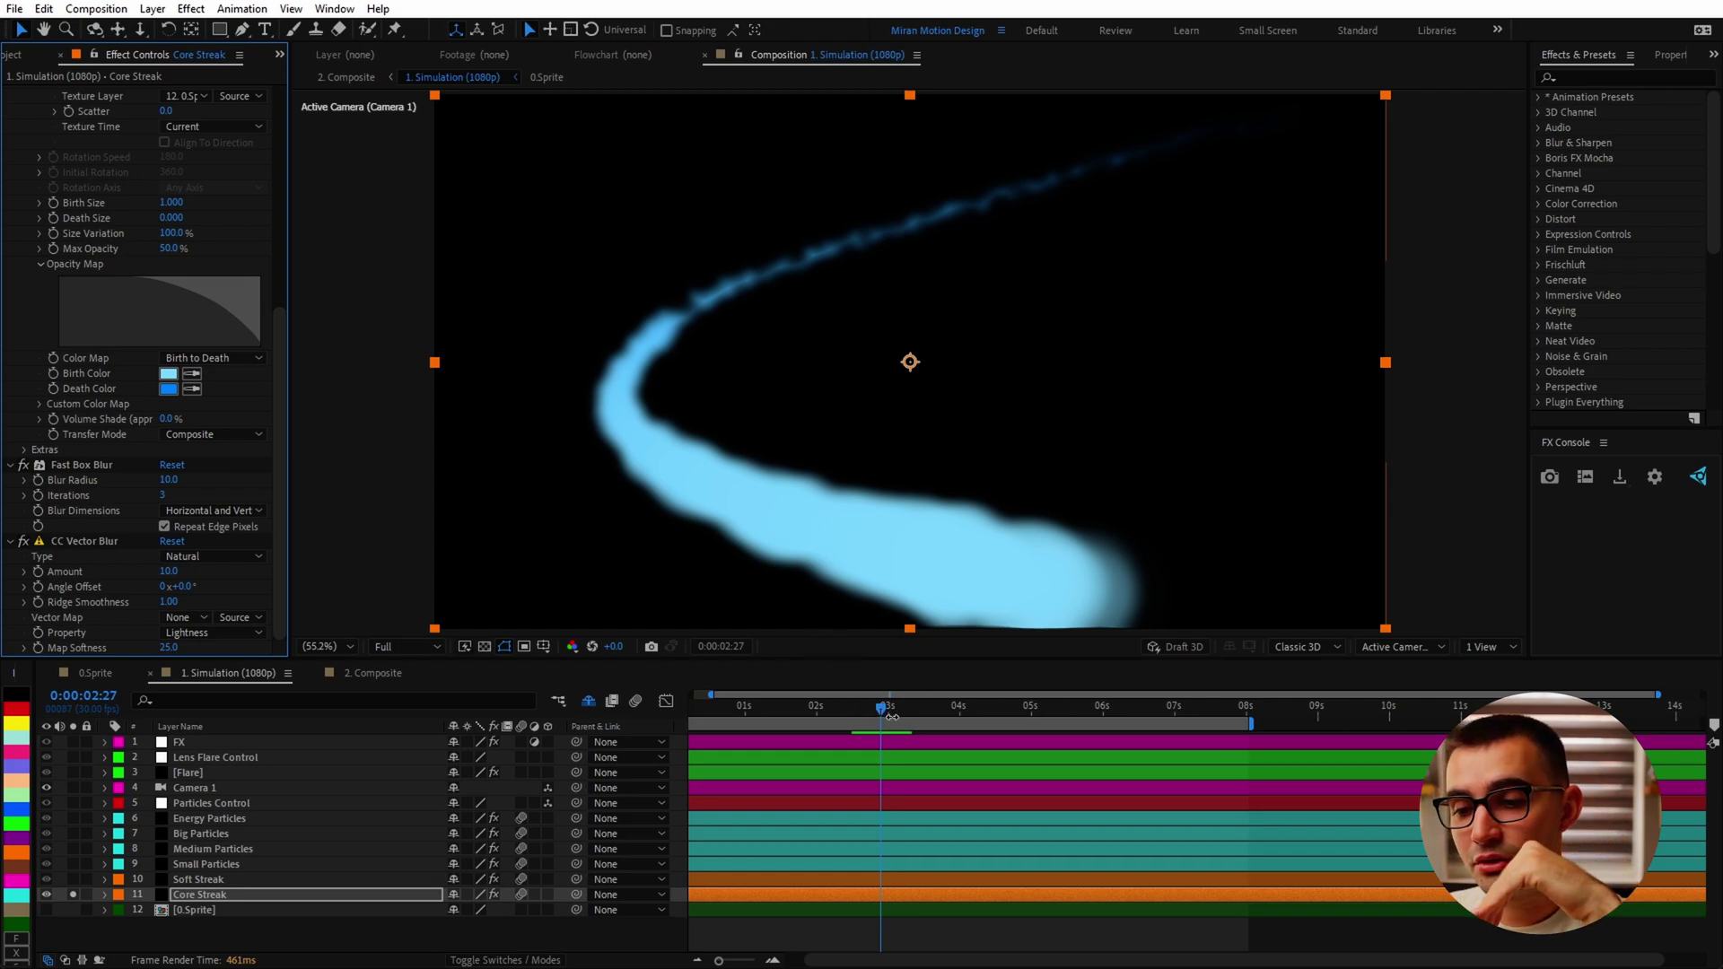
# Scrub Core Streak between about 2 and 3 seconds to examine how the trail's opacity behaves
pyautogui.moveTo(890, 707)
pyautogui.mouseDown()
pyautogui.moveTo(931, 712)
pyautogui.moveTo(858, 713)
pyautogui.moveTo(900, 707)
pyautogui.mouseUp()
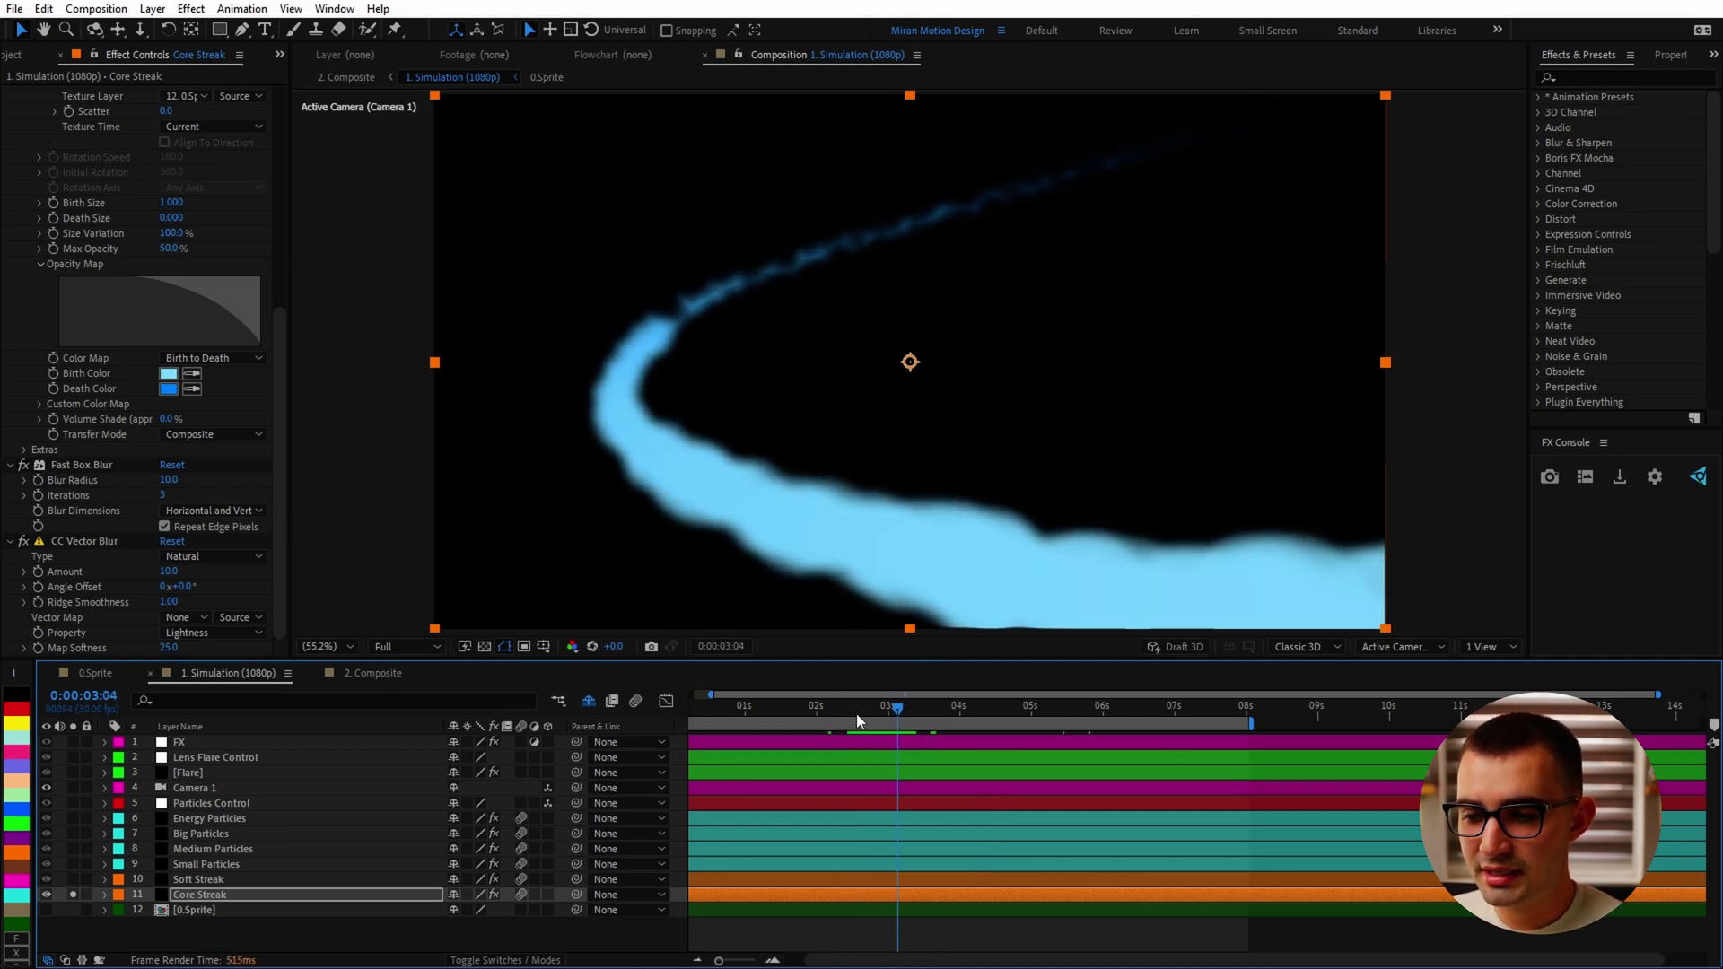
pyautogui.click(821, 707)
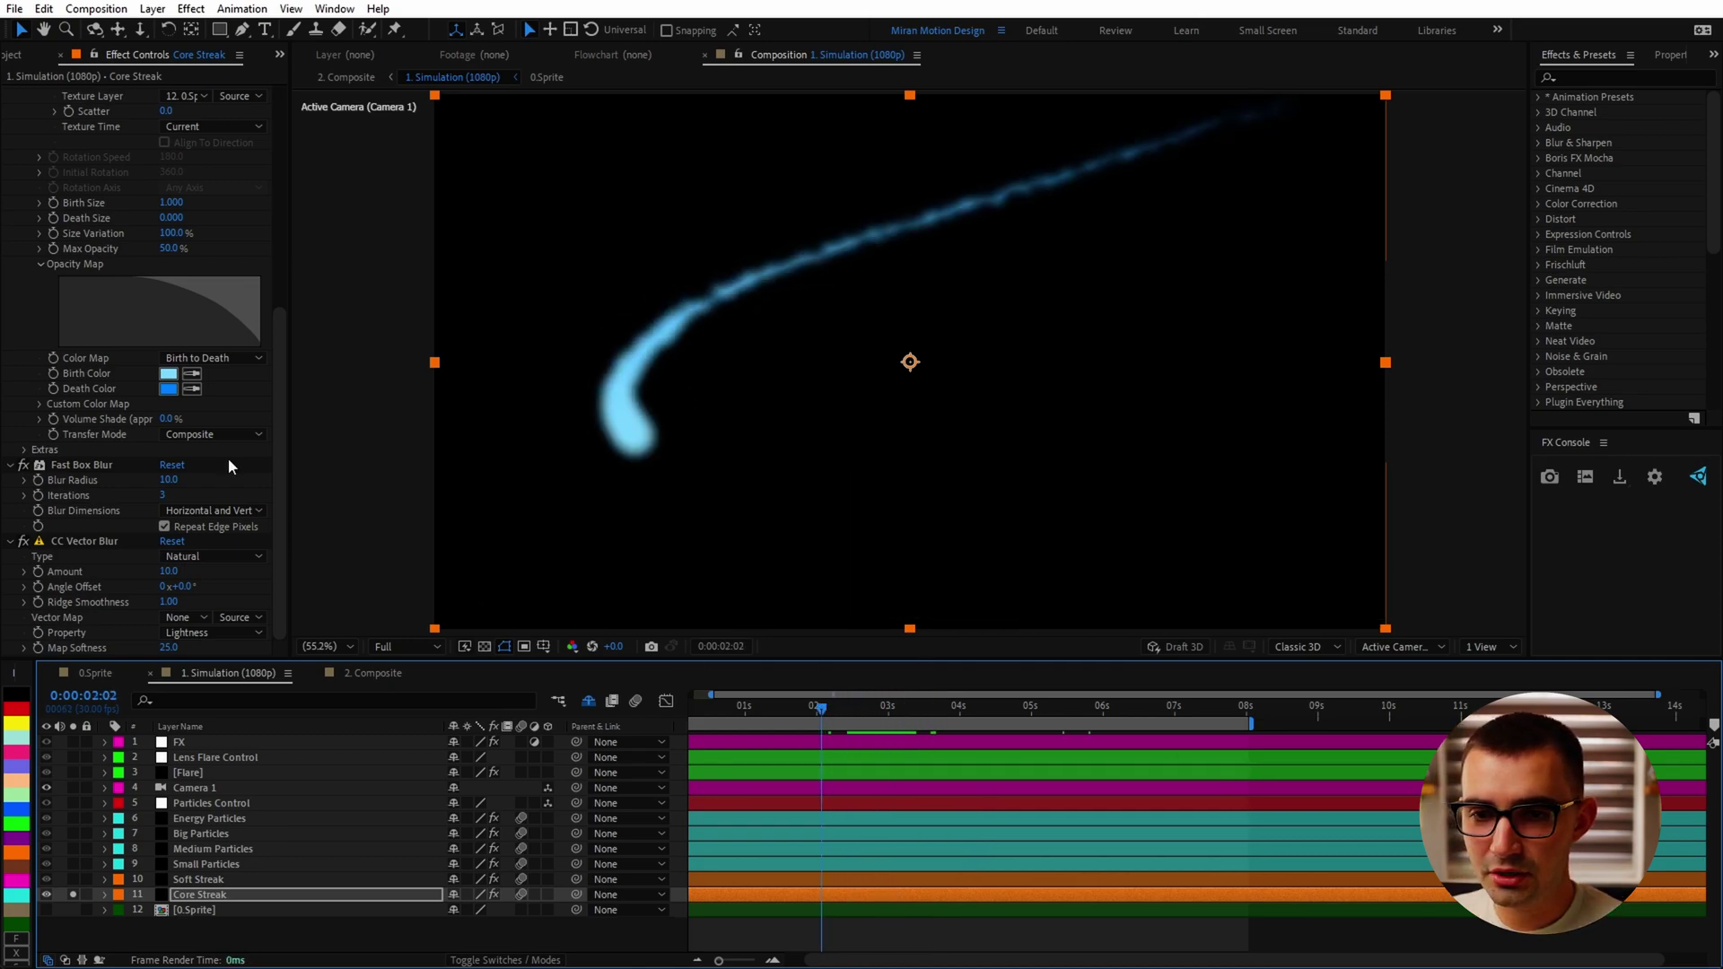
pyautogui.click(220, 361)
pyautogui.click(91, 368)
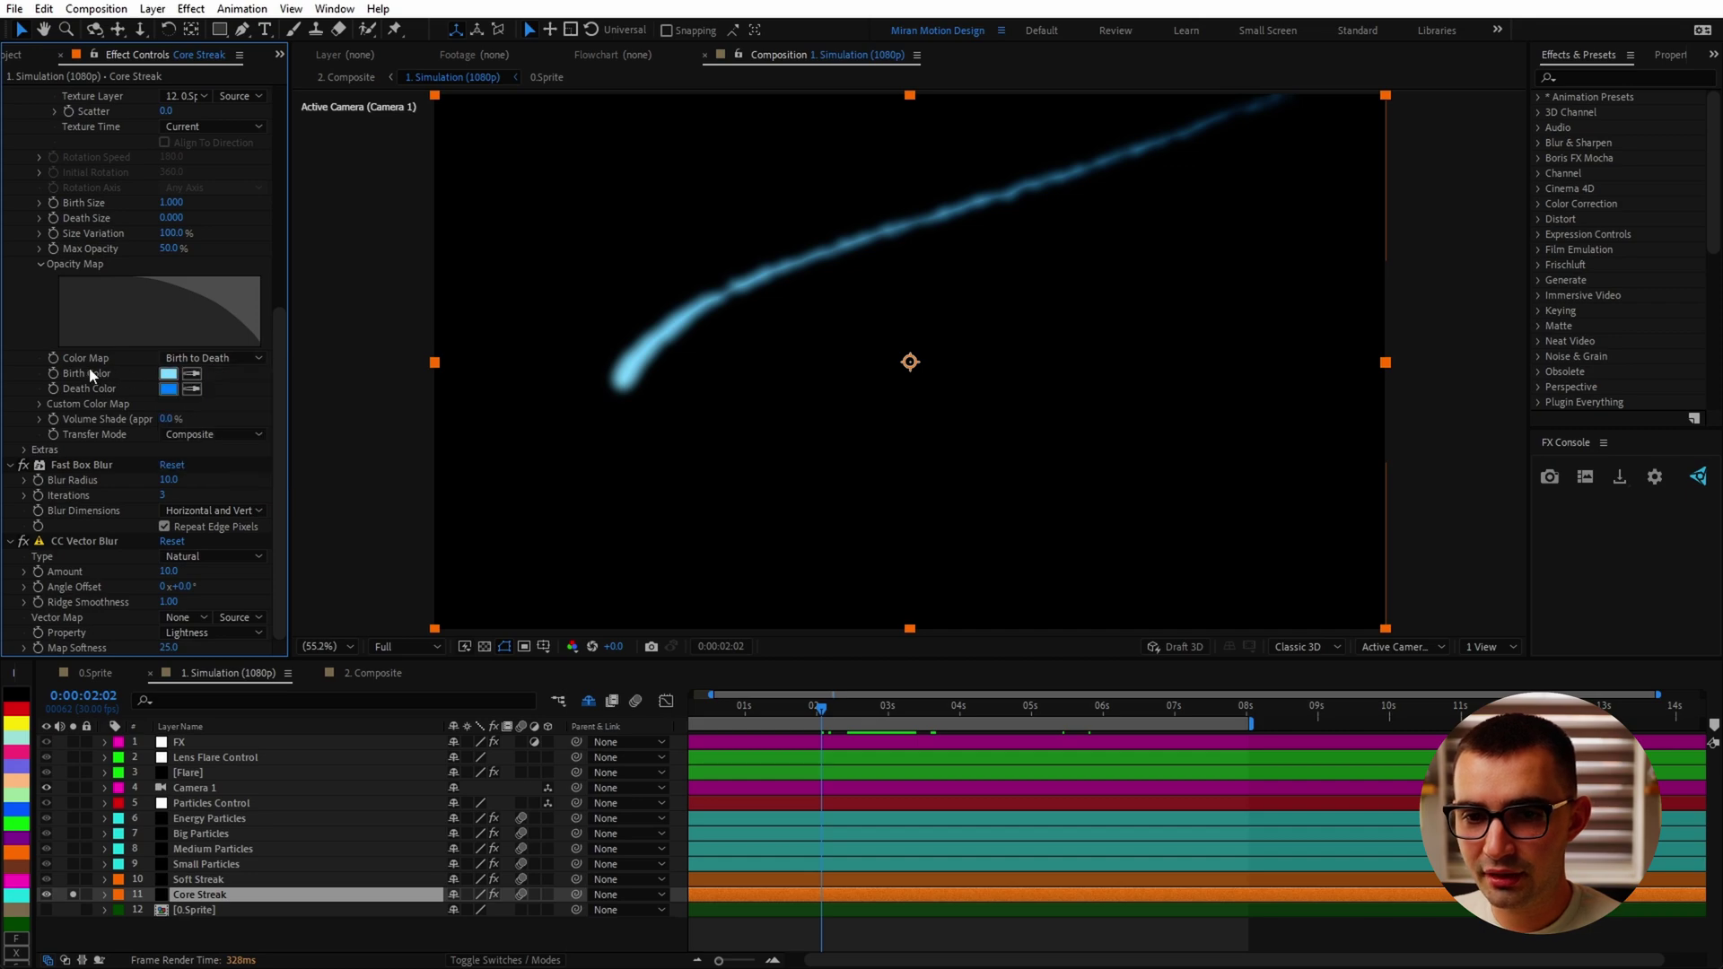
# Try a pink Birth Color of FF8989 on Core Streak's particles and undo the change
pyautogui.click(167, 387)
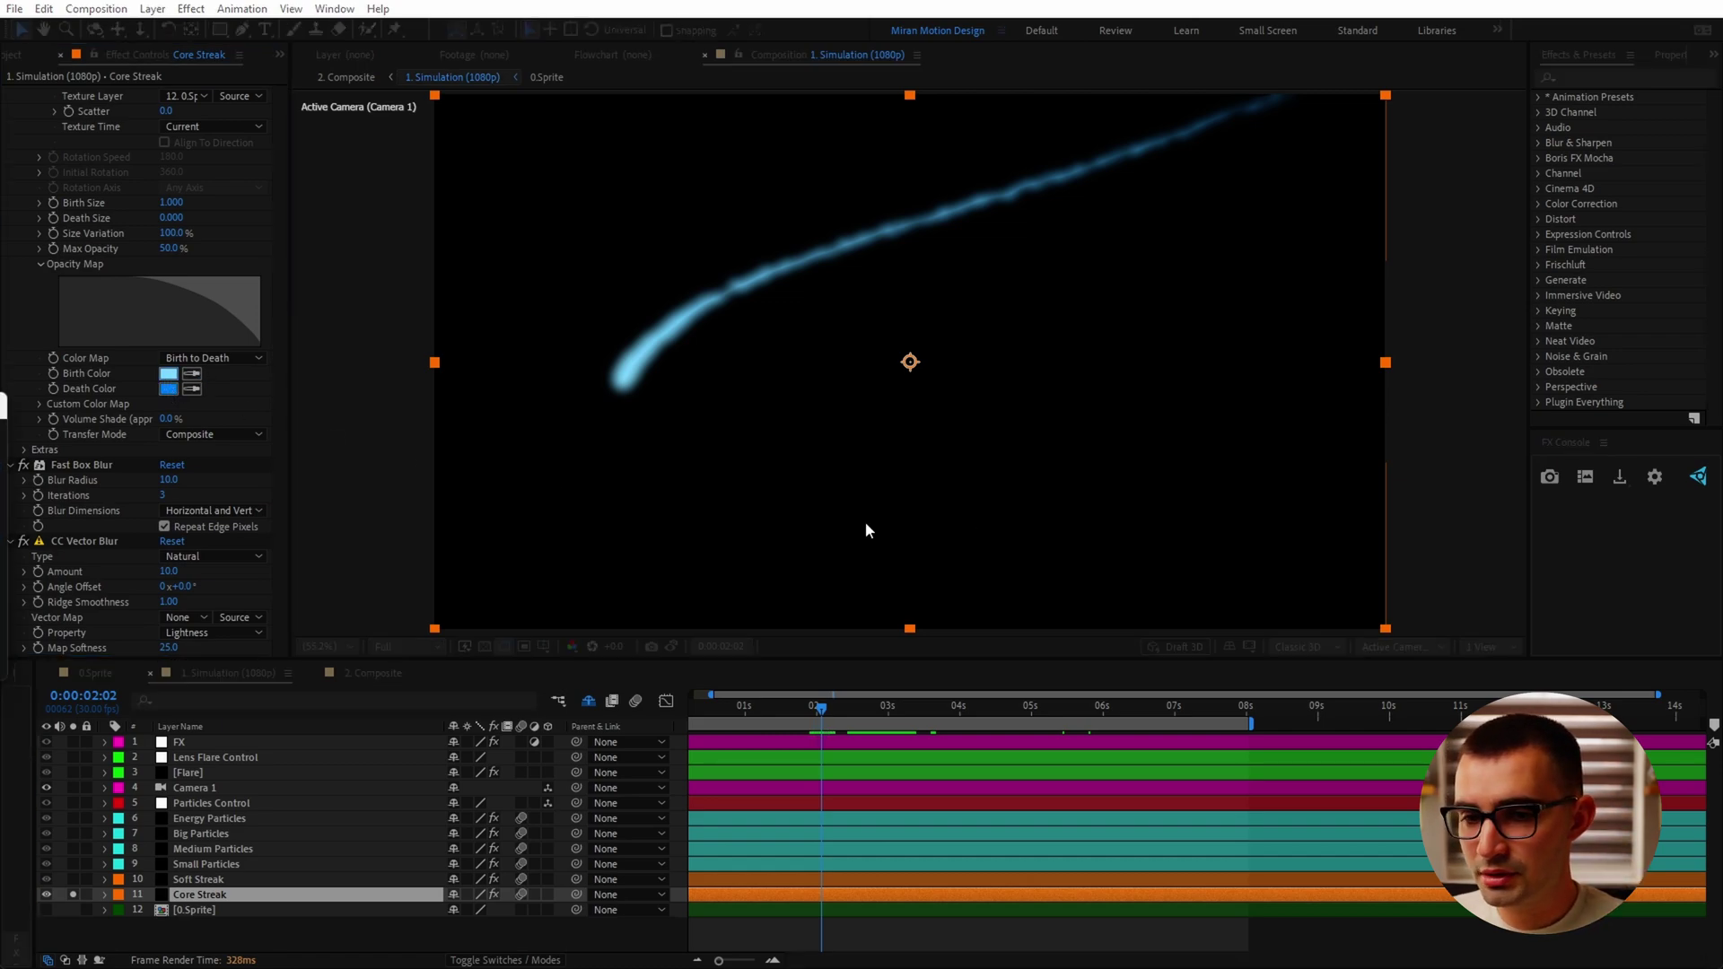
pyautogui.moveTo(2, 405); pyautogui.dragTo(1083, 451)
pyautogui.moveTo(1187, 535); pyautogui.dragTo(1199, 417)
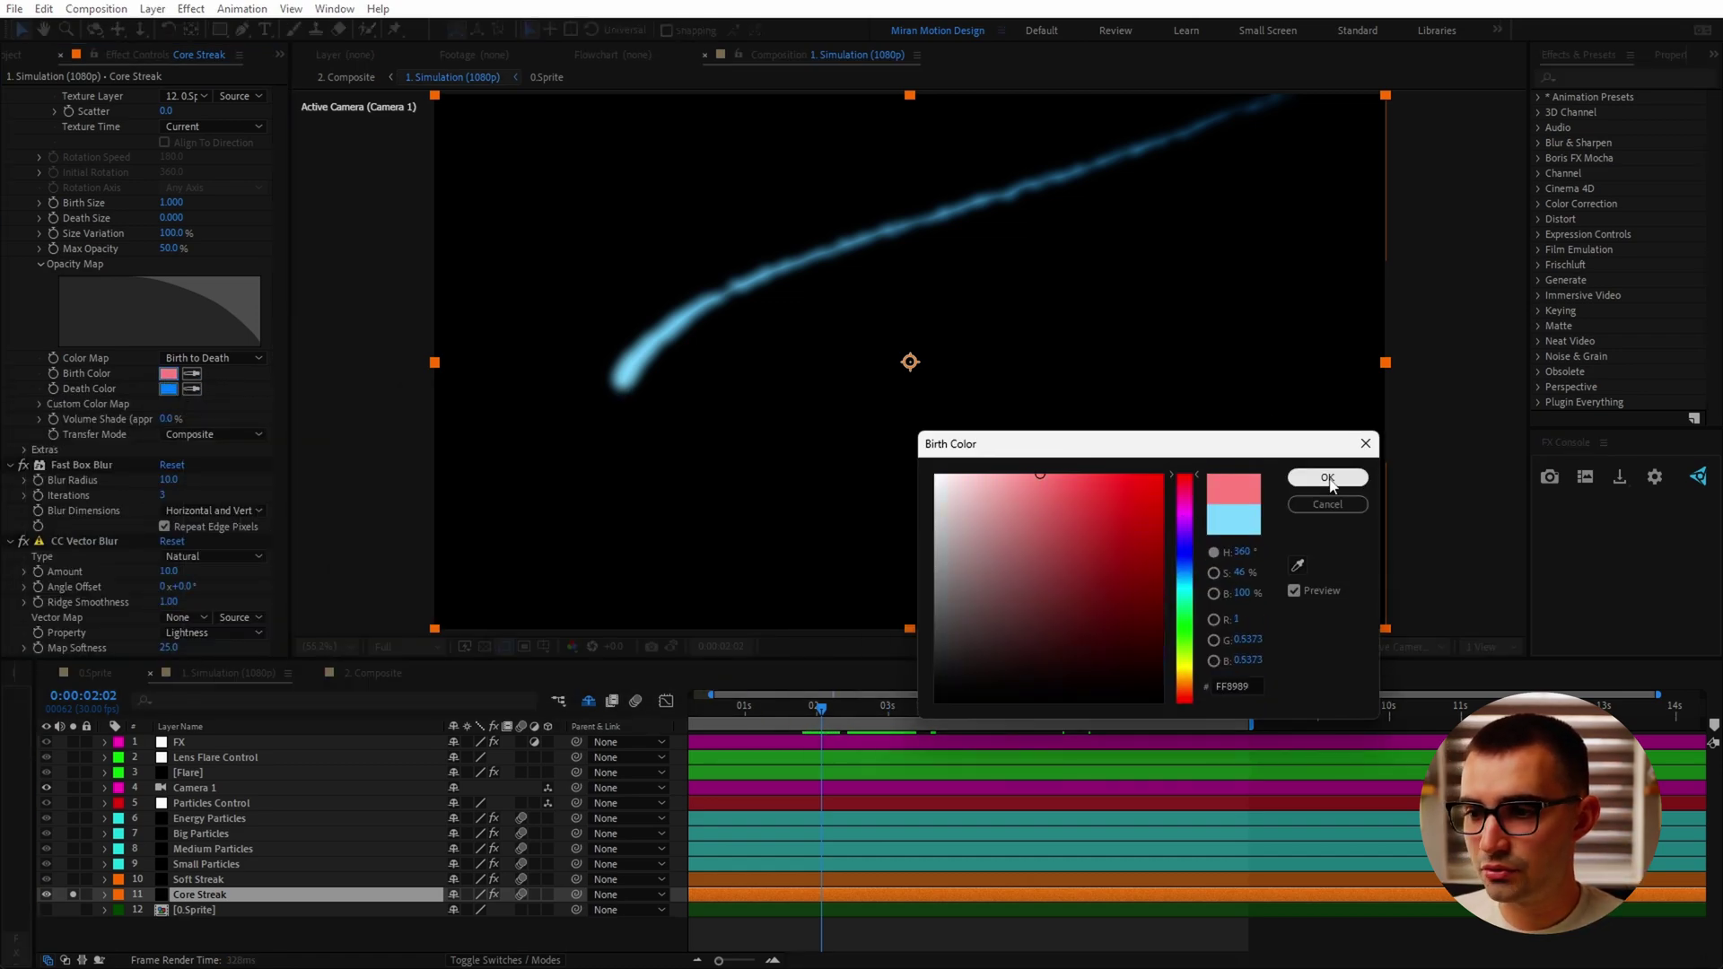
pyautogui.click(1327, 477)
pyautogui.moveTo(907, 707); pyautogui.dragTo(965, 707)
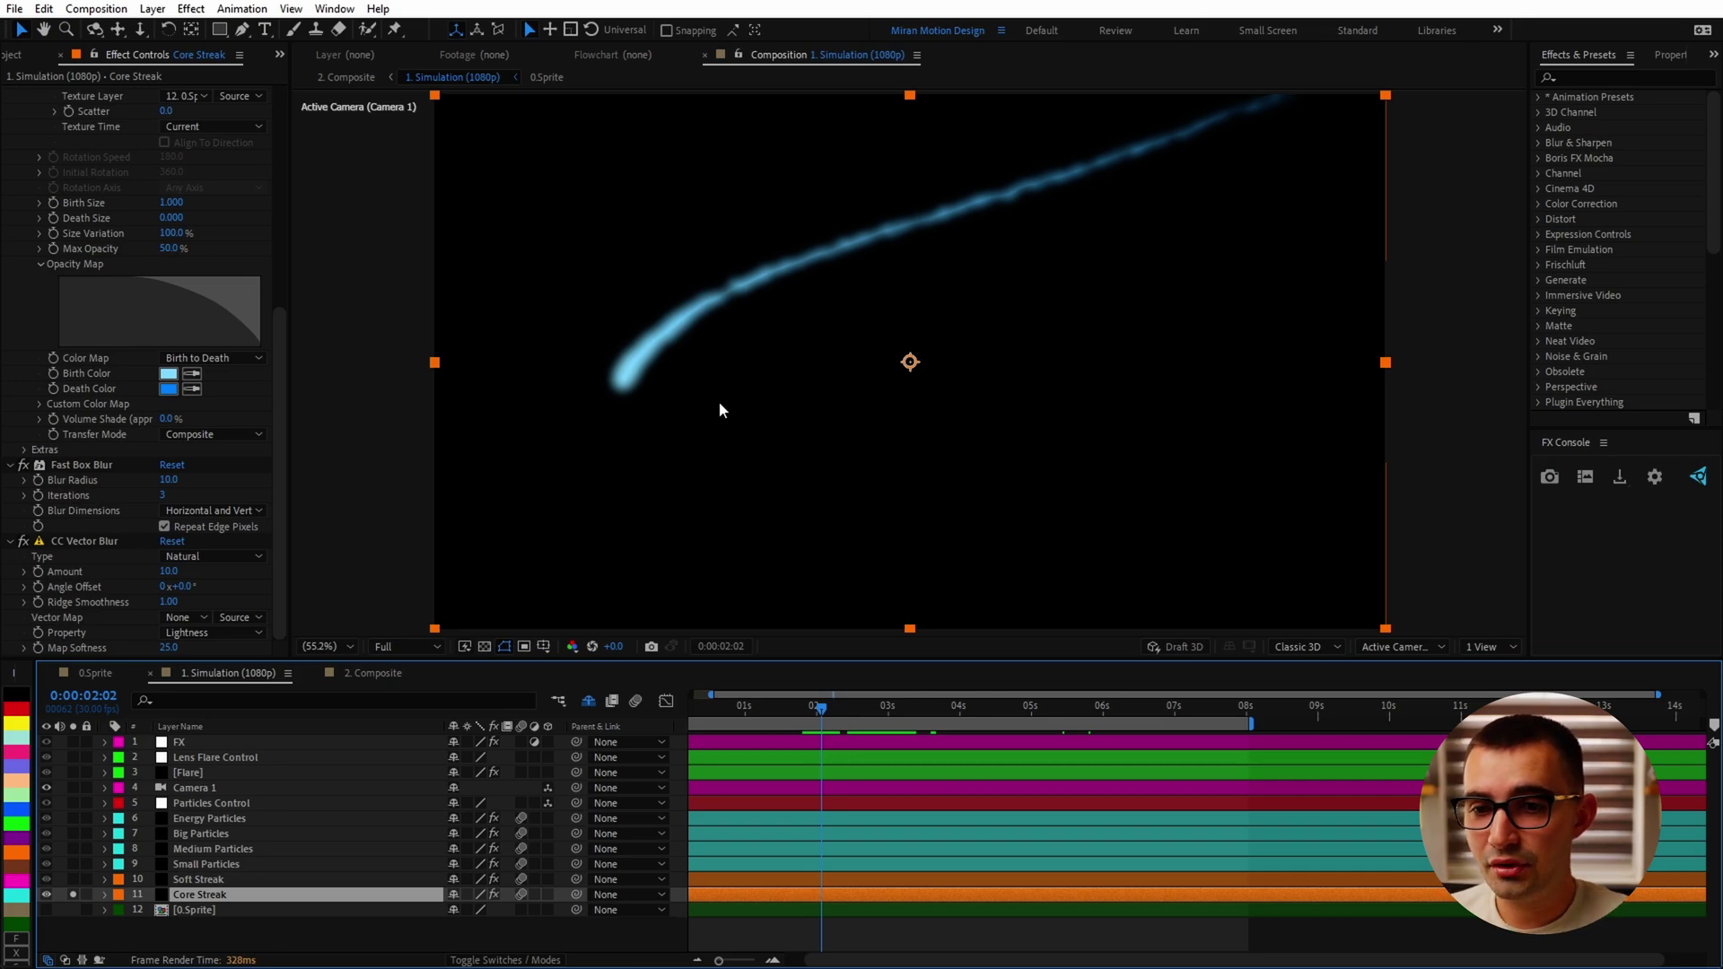
# At 0:00:02:14, solo the FX layer with Core Streak to preview its VC Color Vibrance effect, and unsolo it
pyautogui.moveTo(871, 703)
pyautogui.mouseDown()
pyautogui.moveTo(950, 712)
pyautogui.moveTo(827, 708)
pyautogui.moveTo(848, 705)
pyautogui.mouseUp()
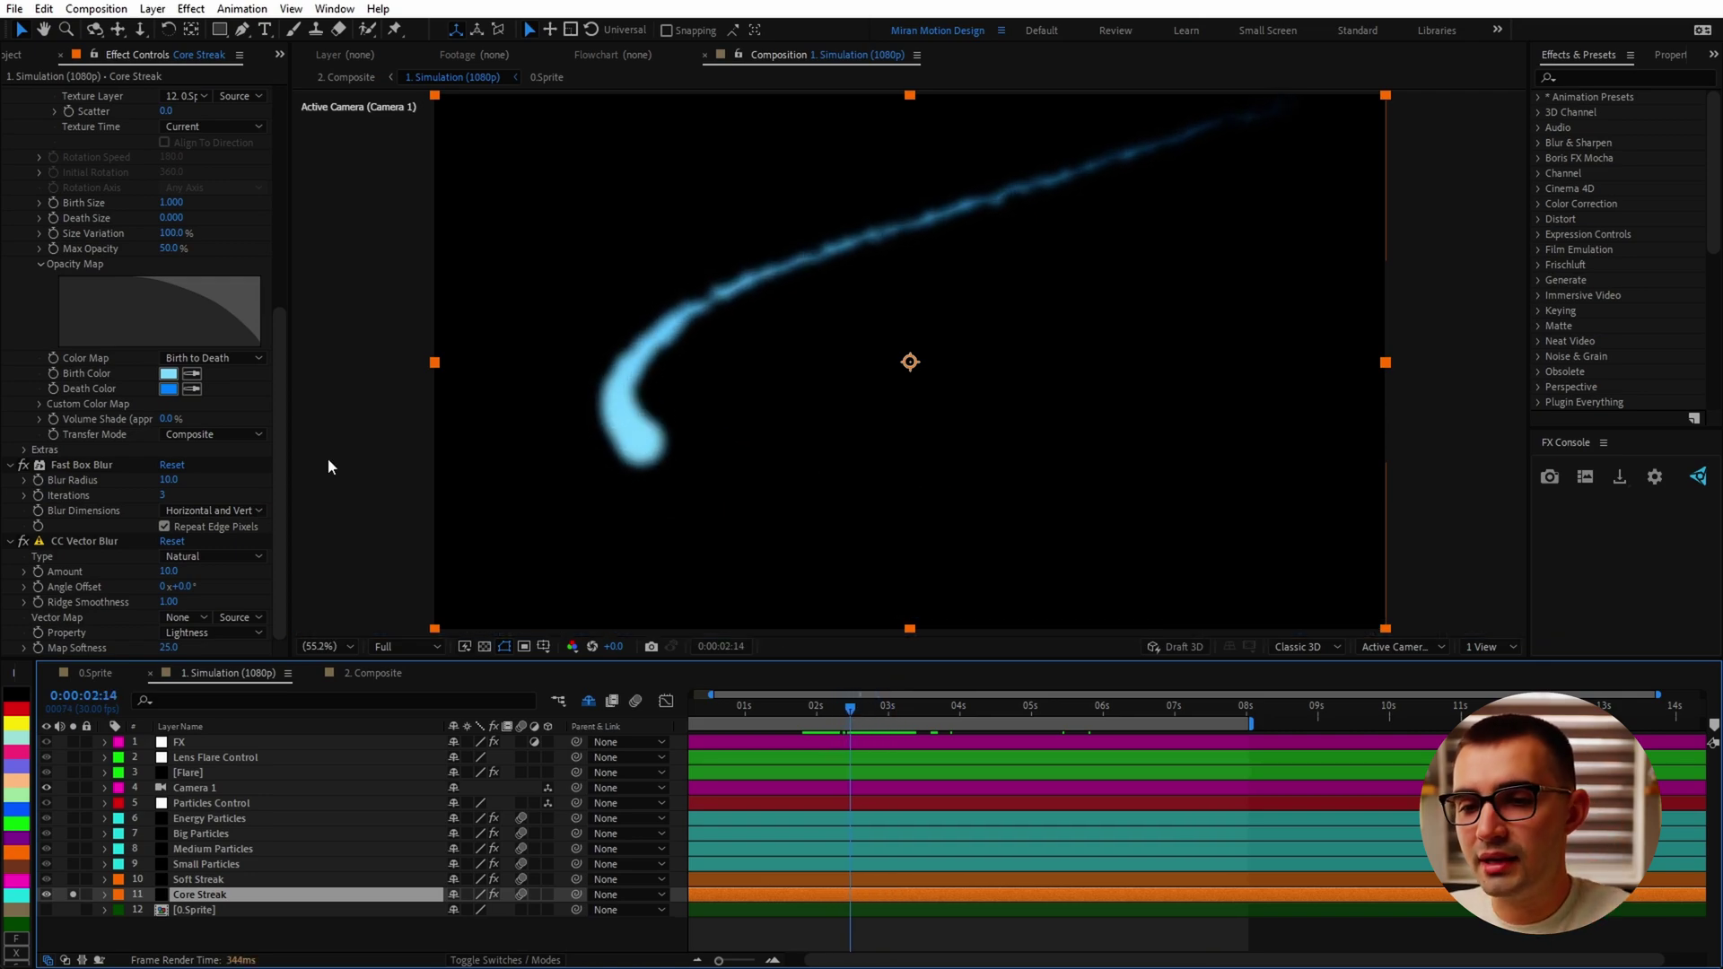
pyautogui.click(176, 743)
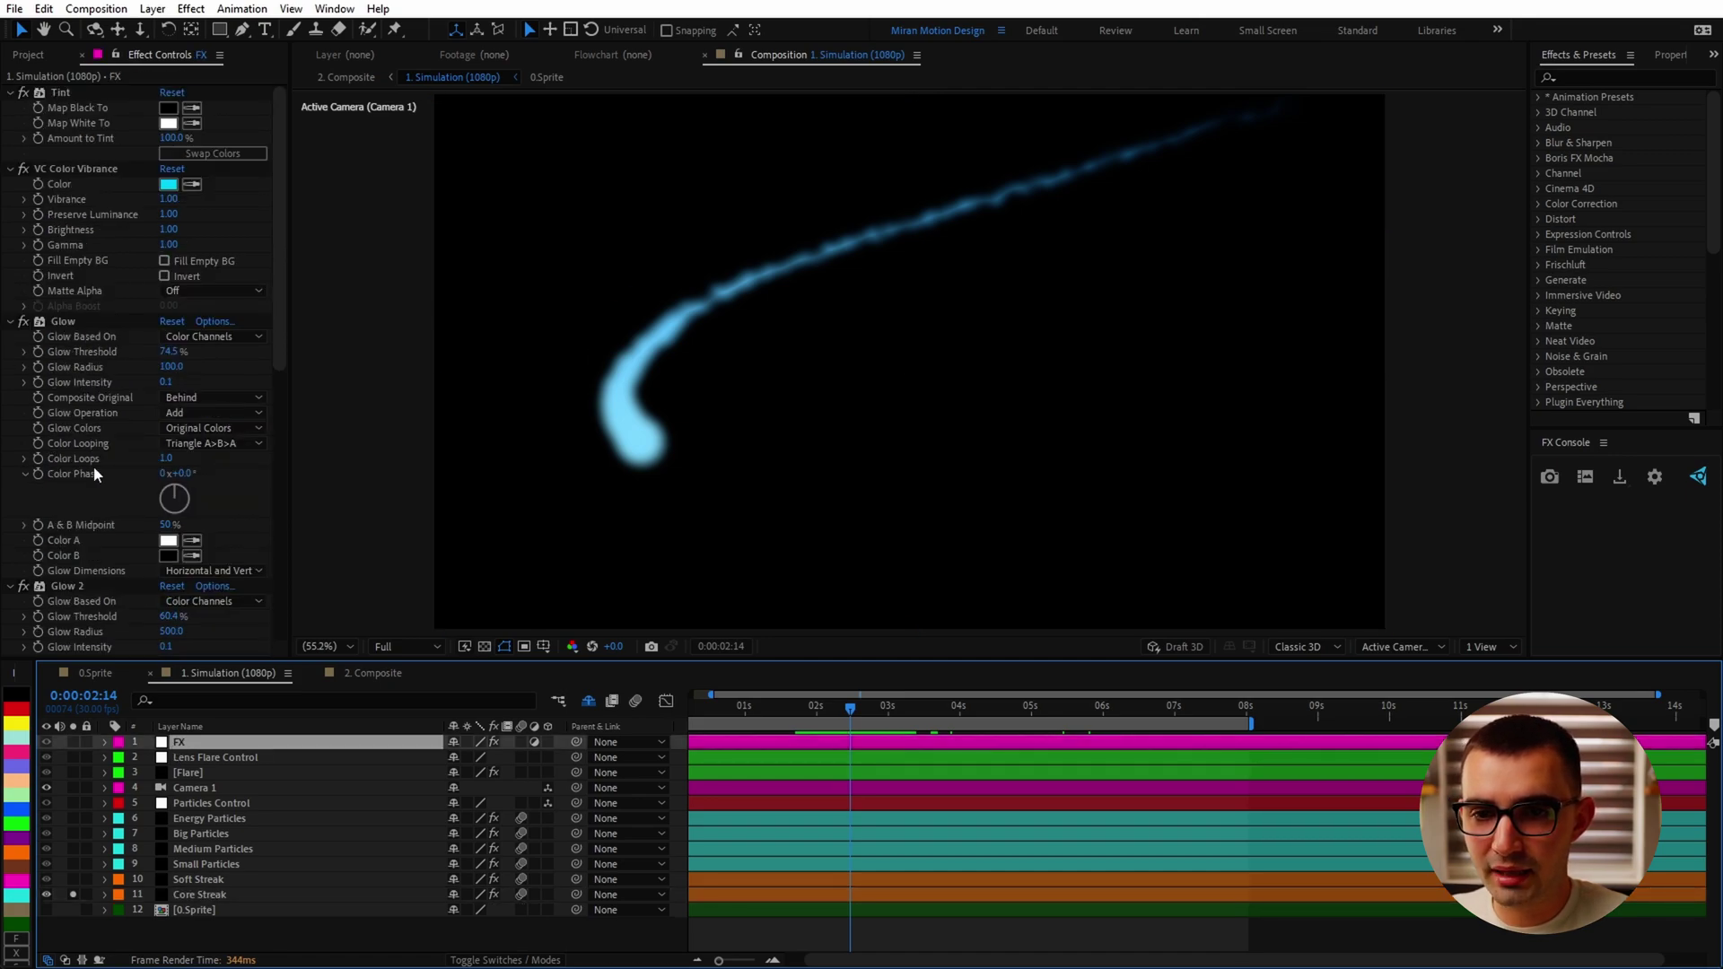
pyautogui.click(73, 742)
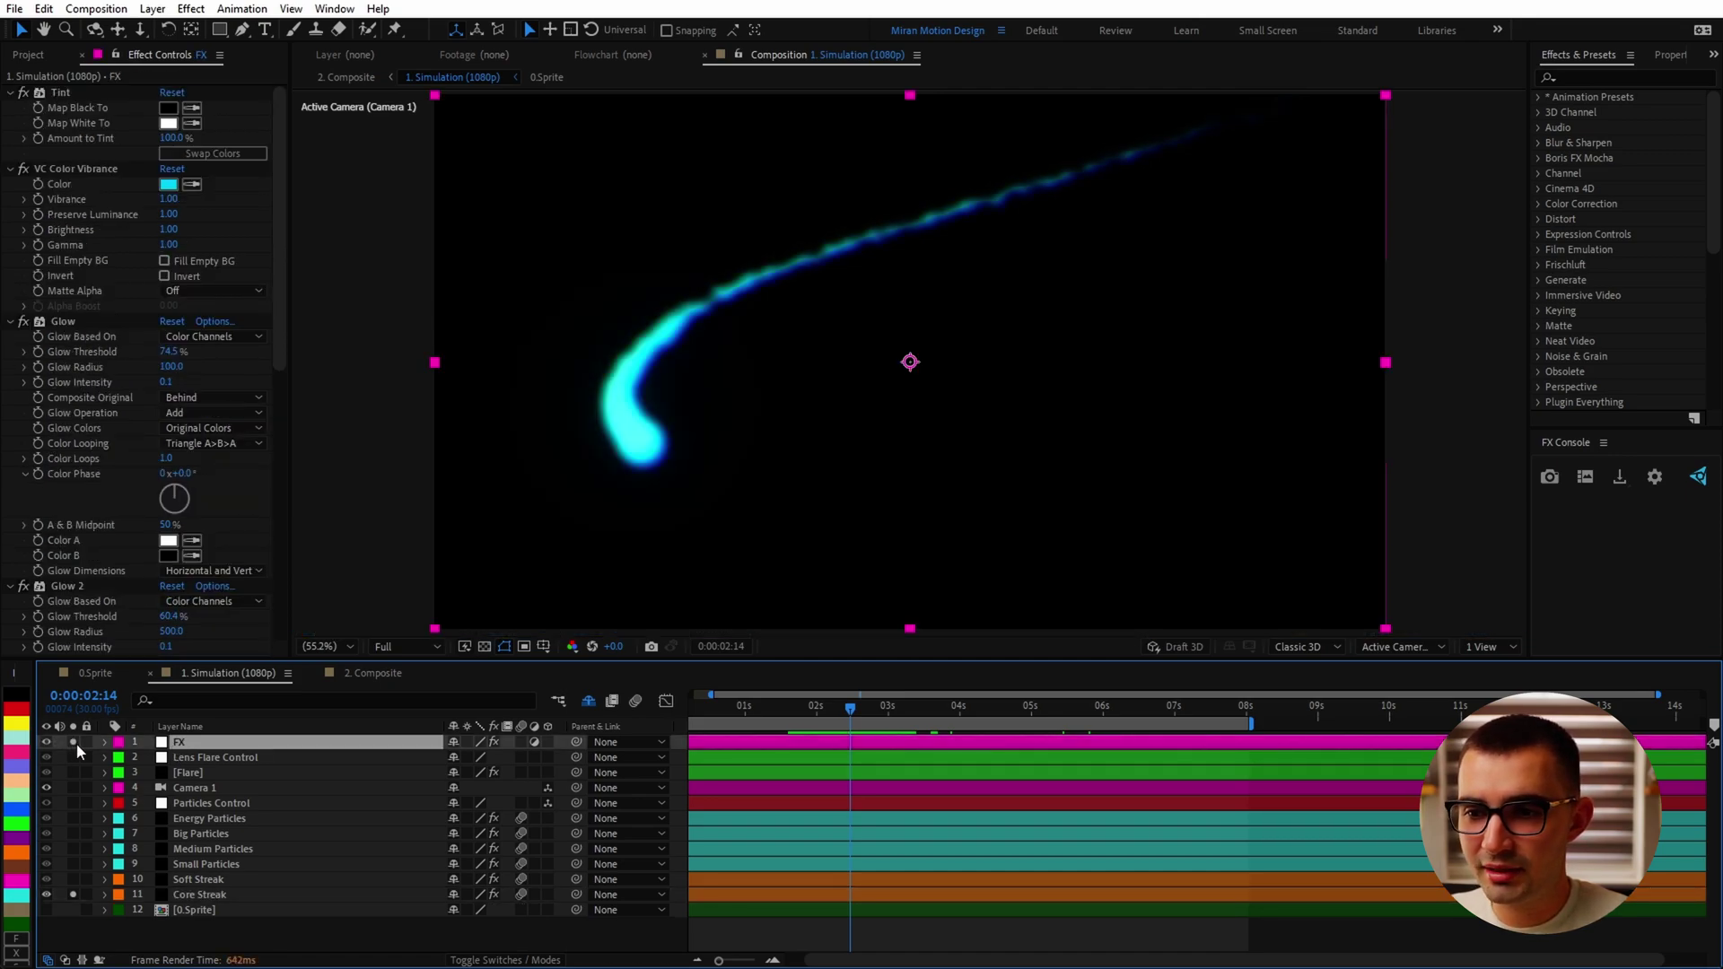
pyautogui.click(63, 168)
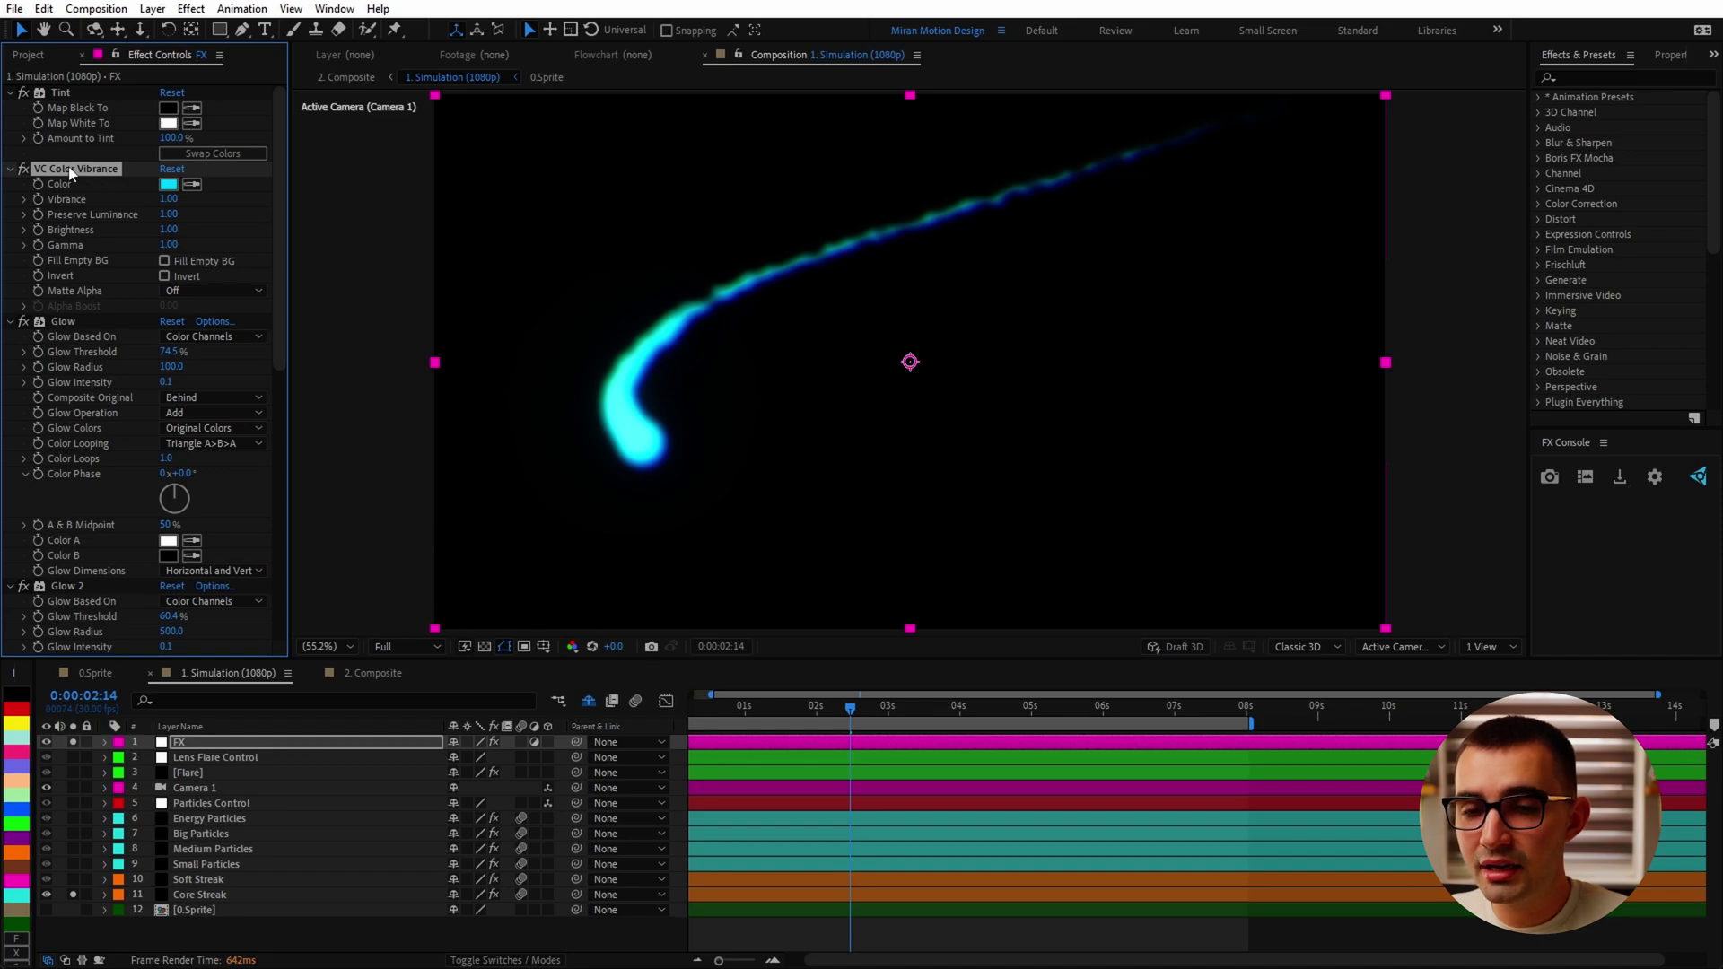
pyautogui.click(73, 743)
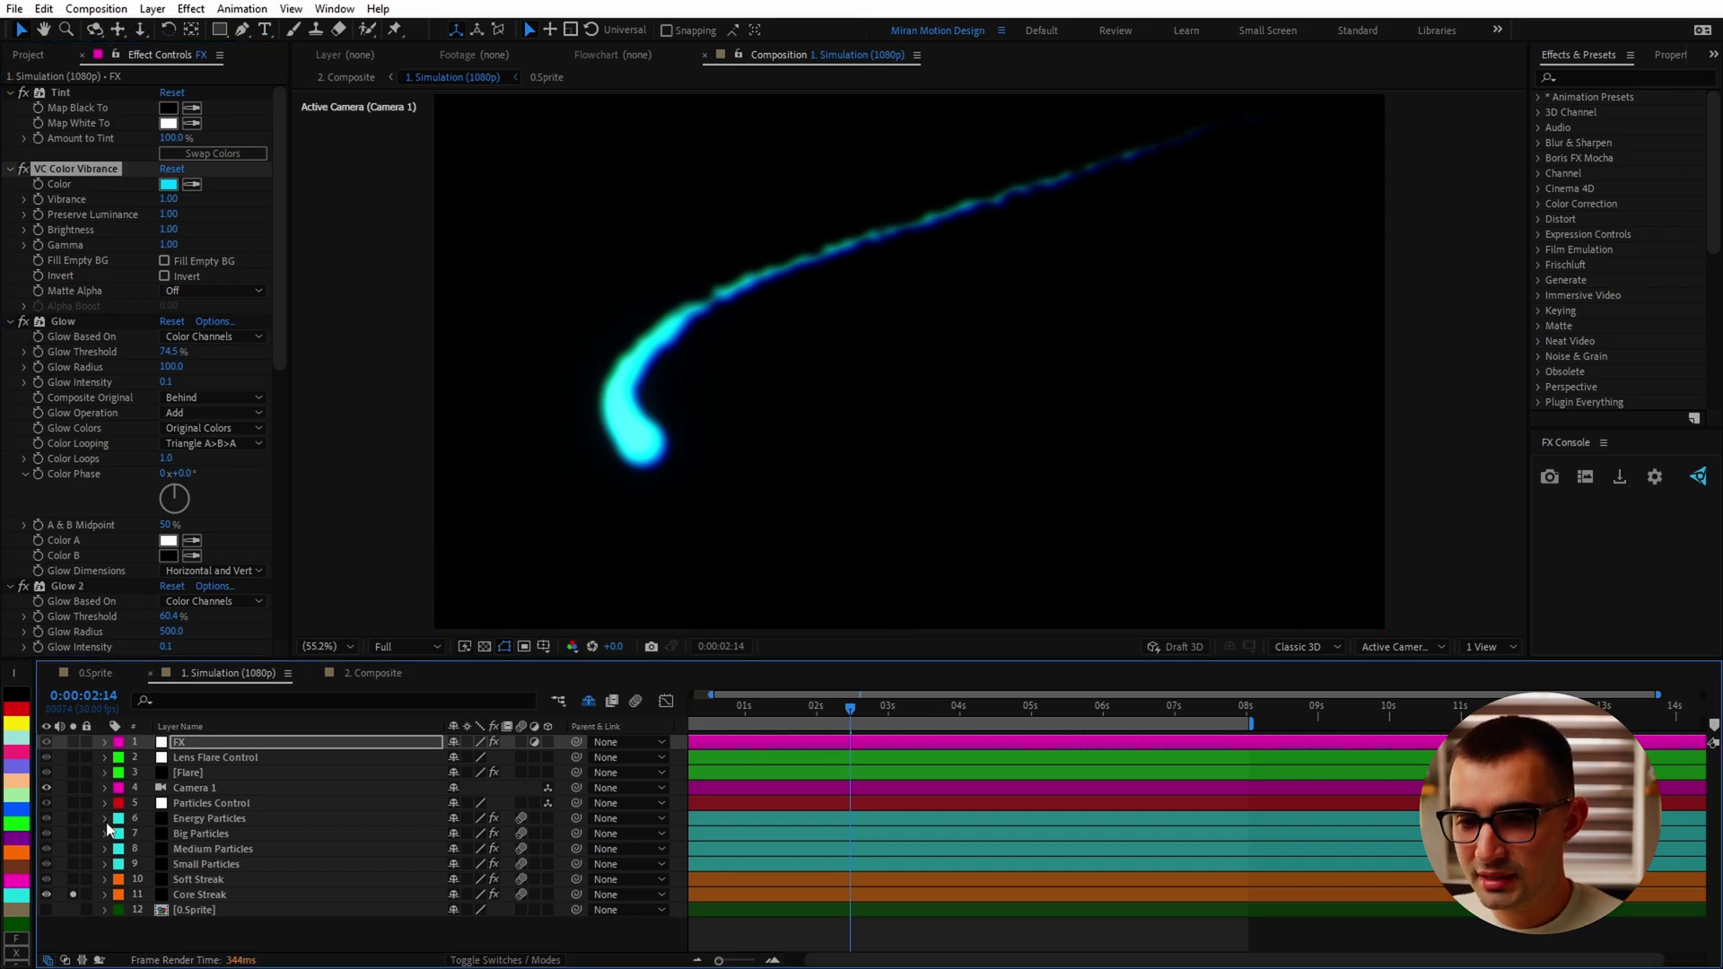
# Solo Soft Streak in place of Core Streak and compare its particles with Fast Box Blur off and on
pyautogui.click(223, 881)
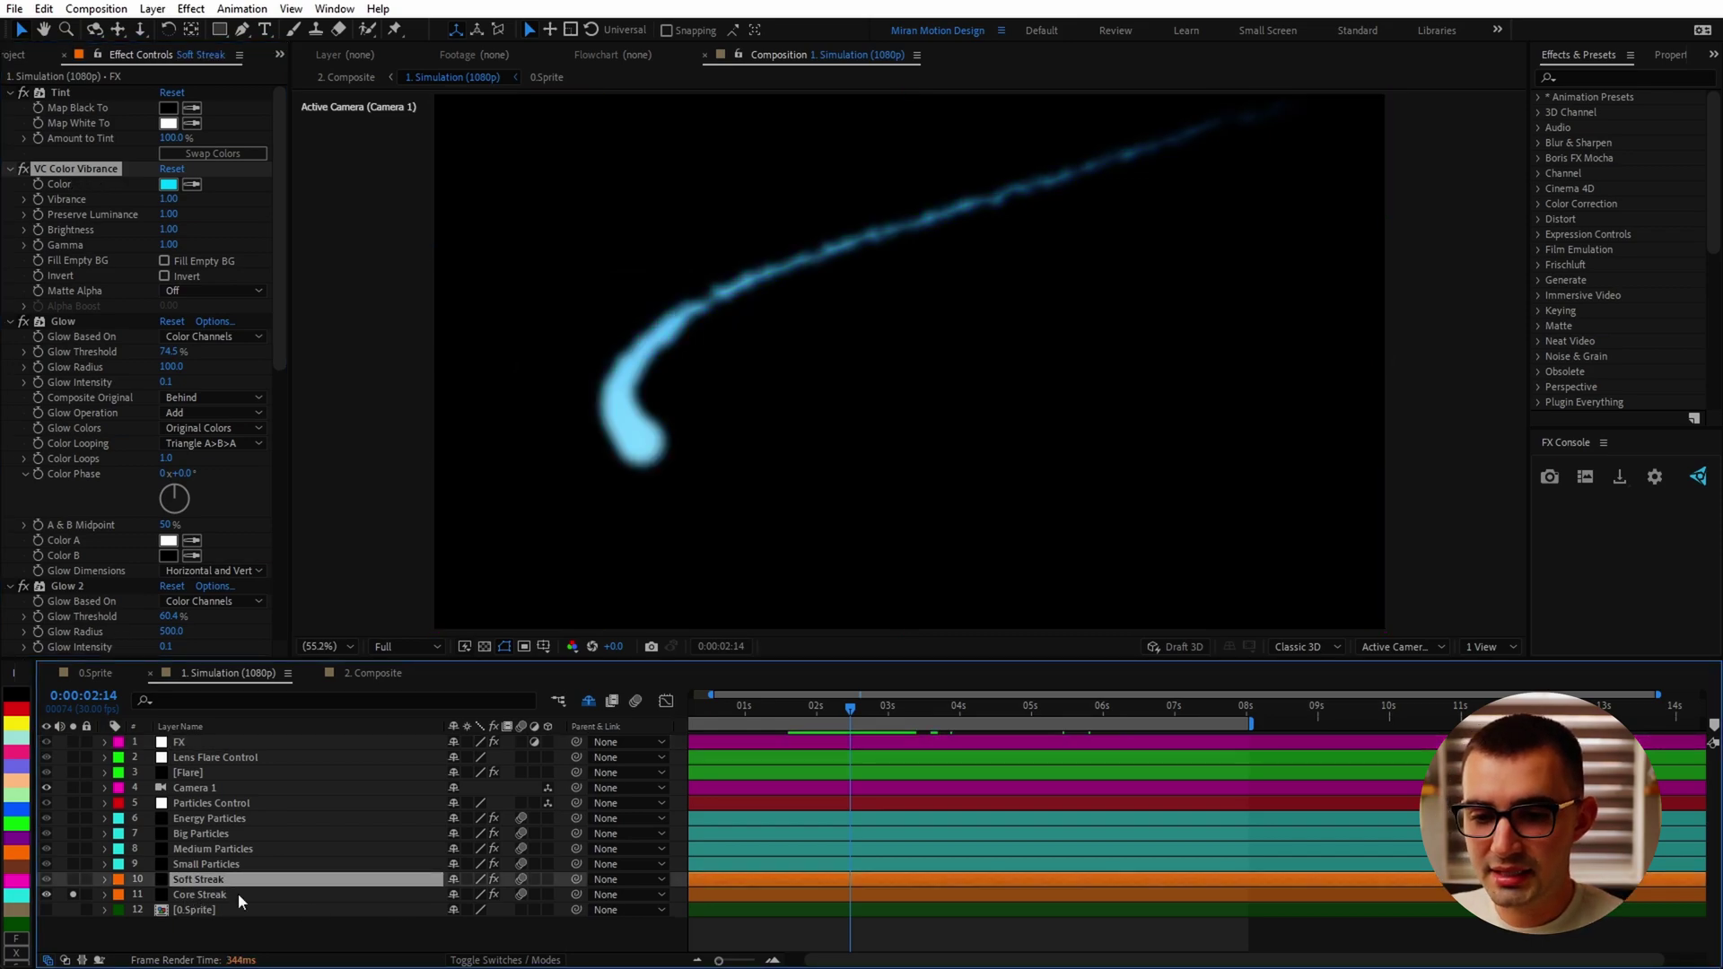
pyautogui.click(73, 879)
pyautogui.click(73, 895)
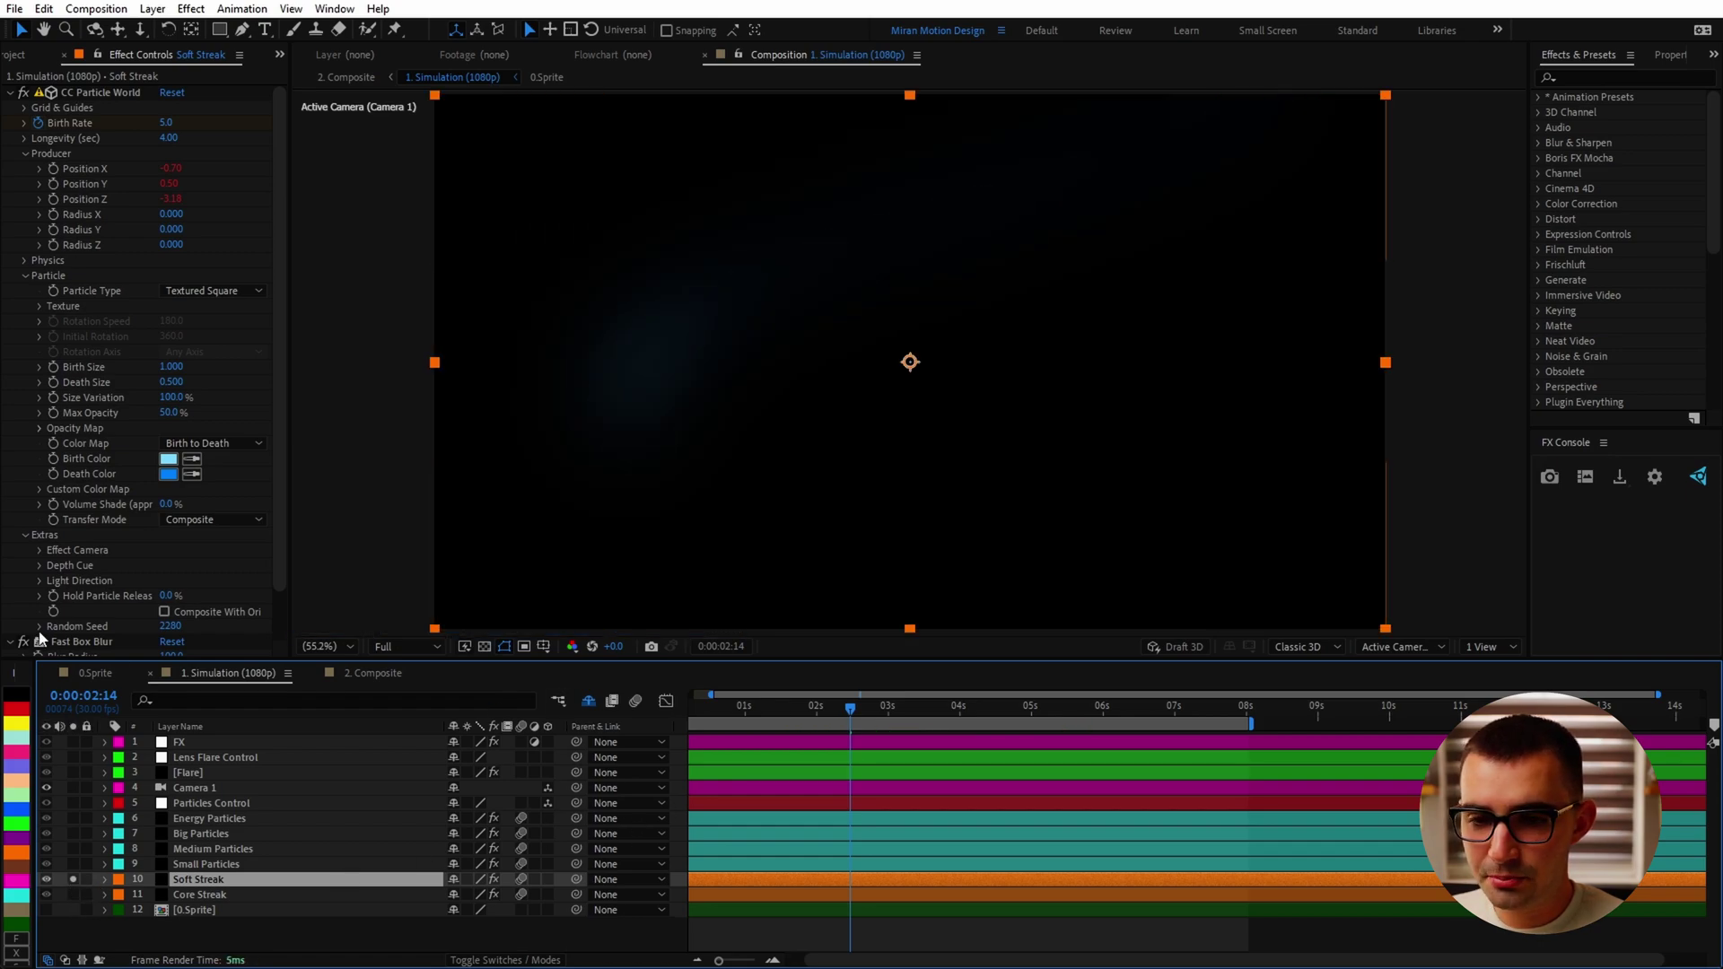
pyautogui.scroll(-2, 52, 584)
pyautogui.click(23, 587)
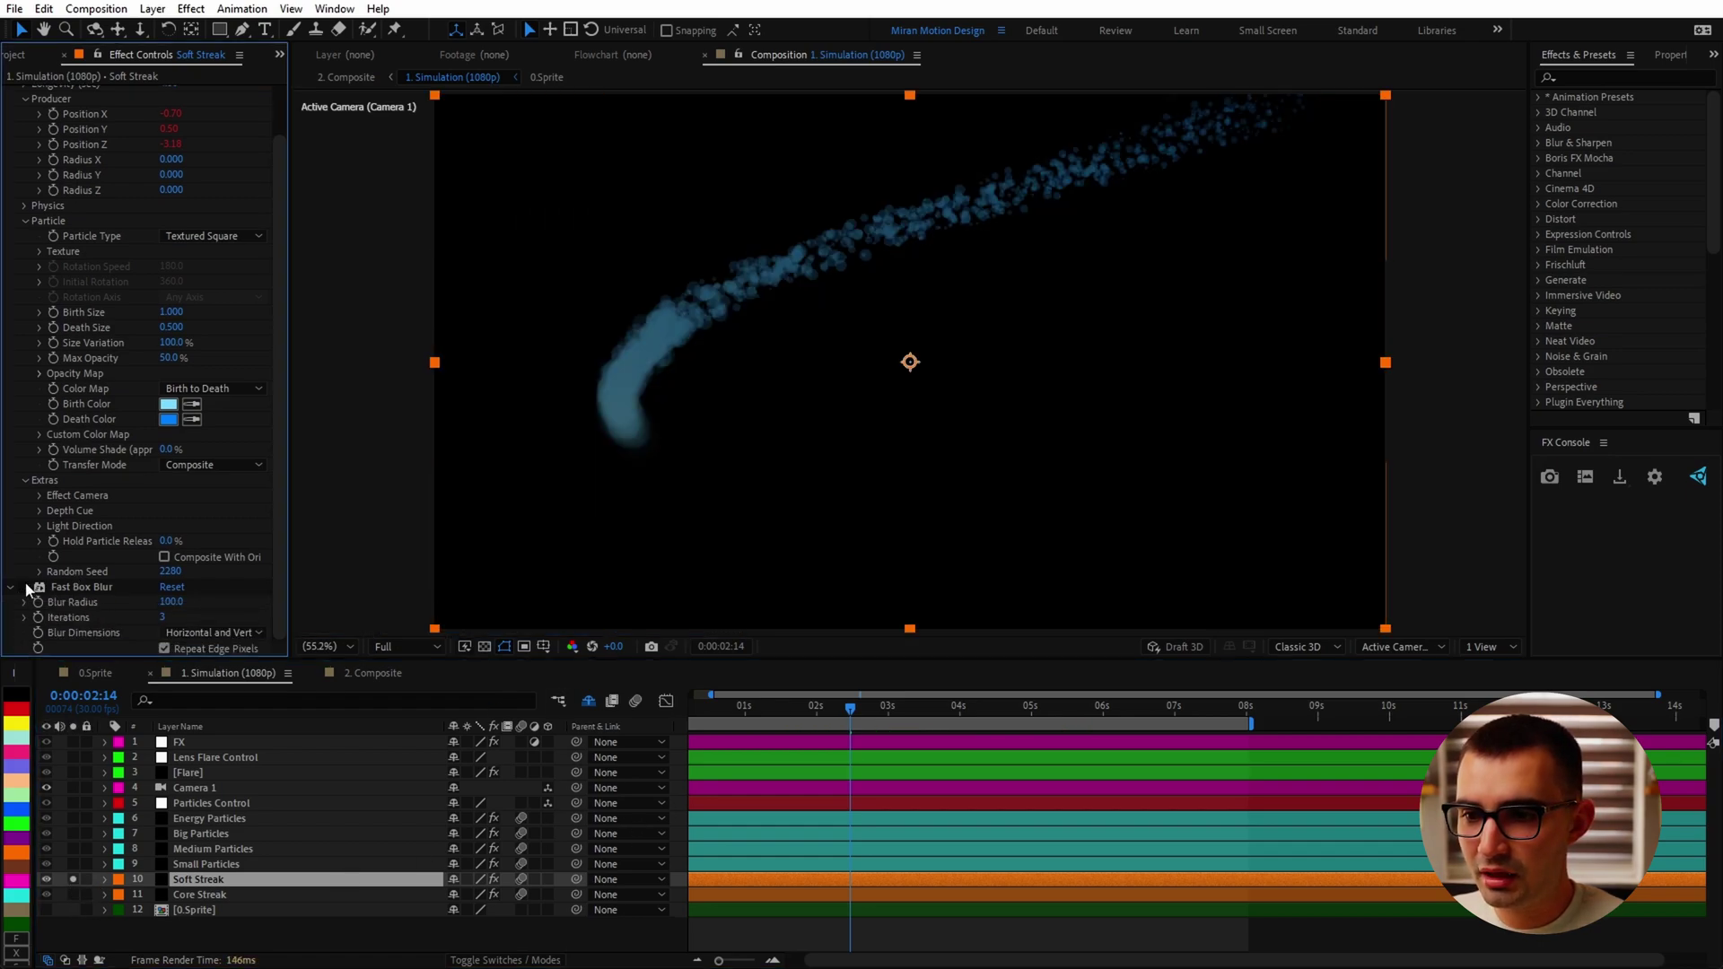
pyautogui.click(24, 587)
# Set Soft Streak's Fast Box Blur Radius to 50 and solo Core Streak alongside it
pyautogui.click(170, 602)
pyautogui.write('50')
pyautogui.press('Return')
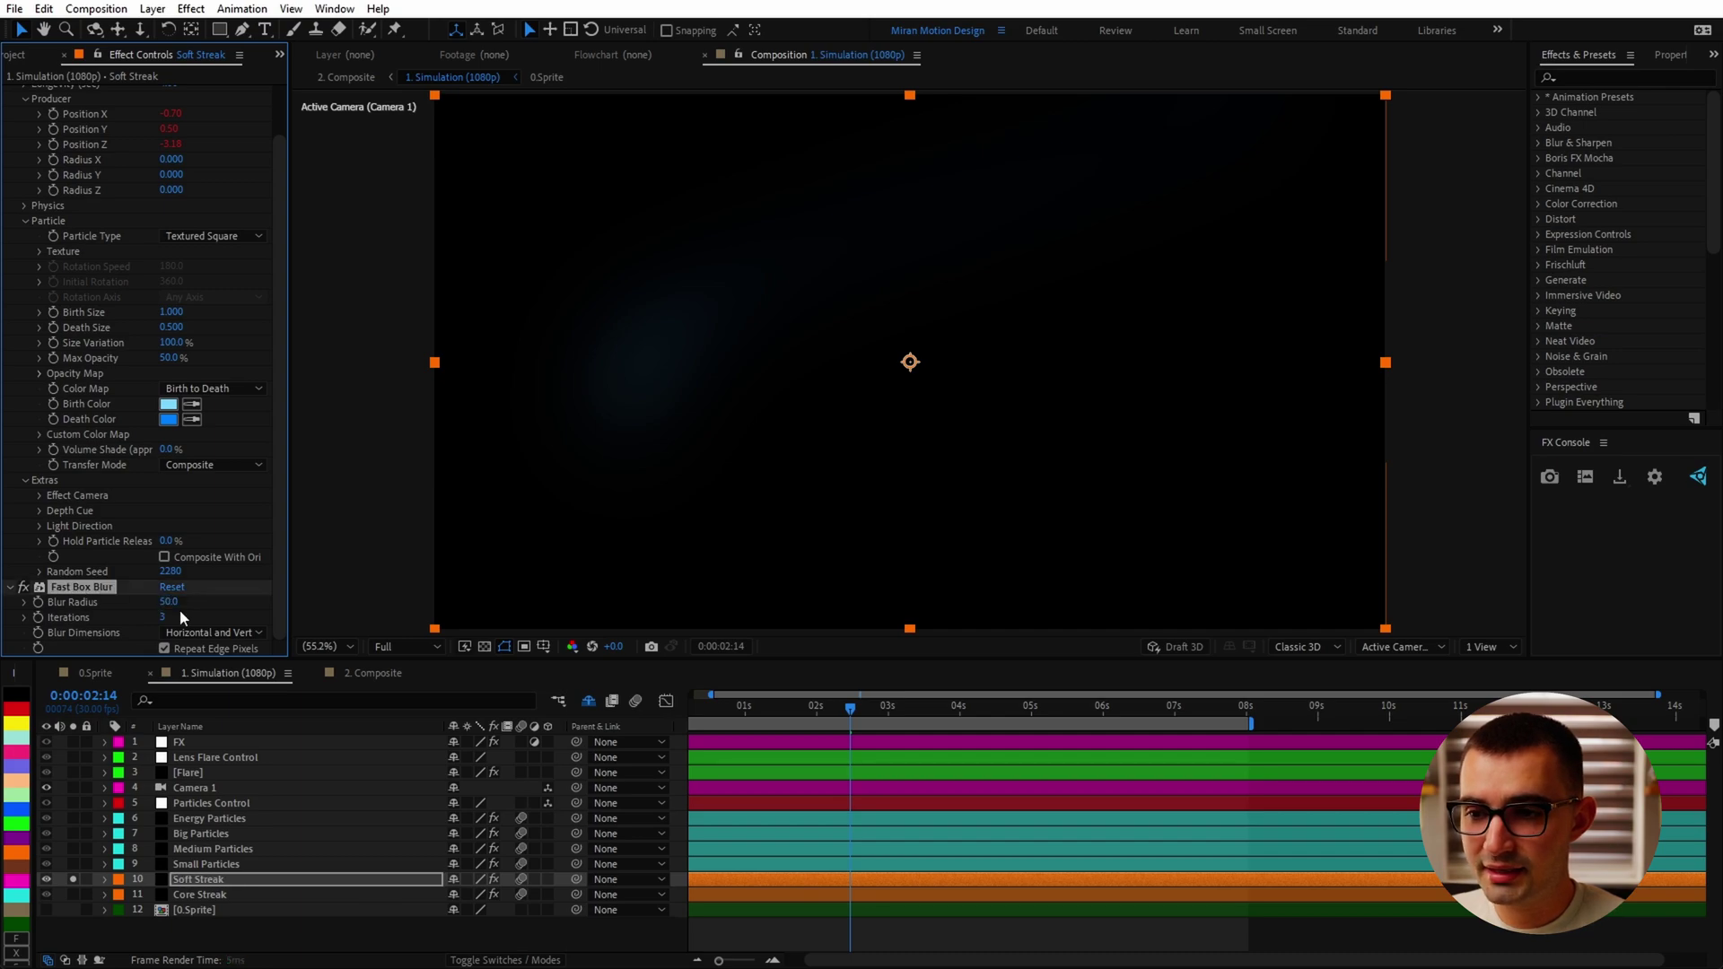
pyautogui.click(73, 895)
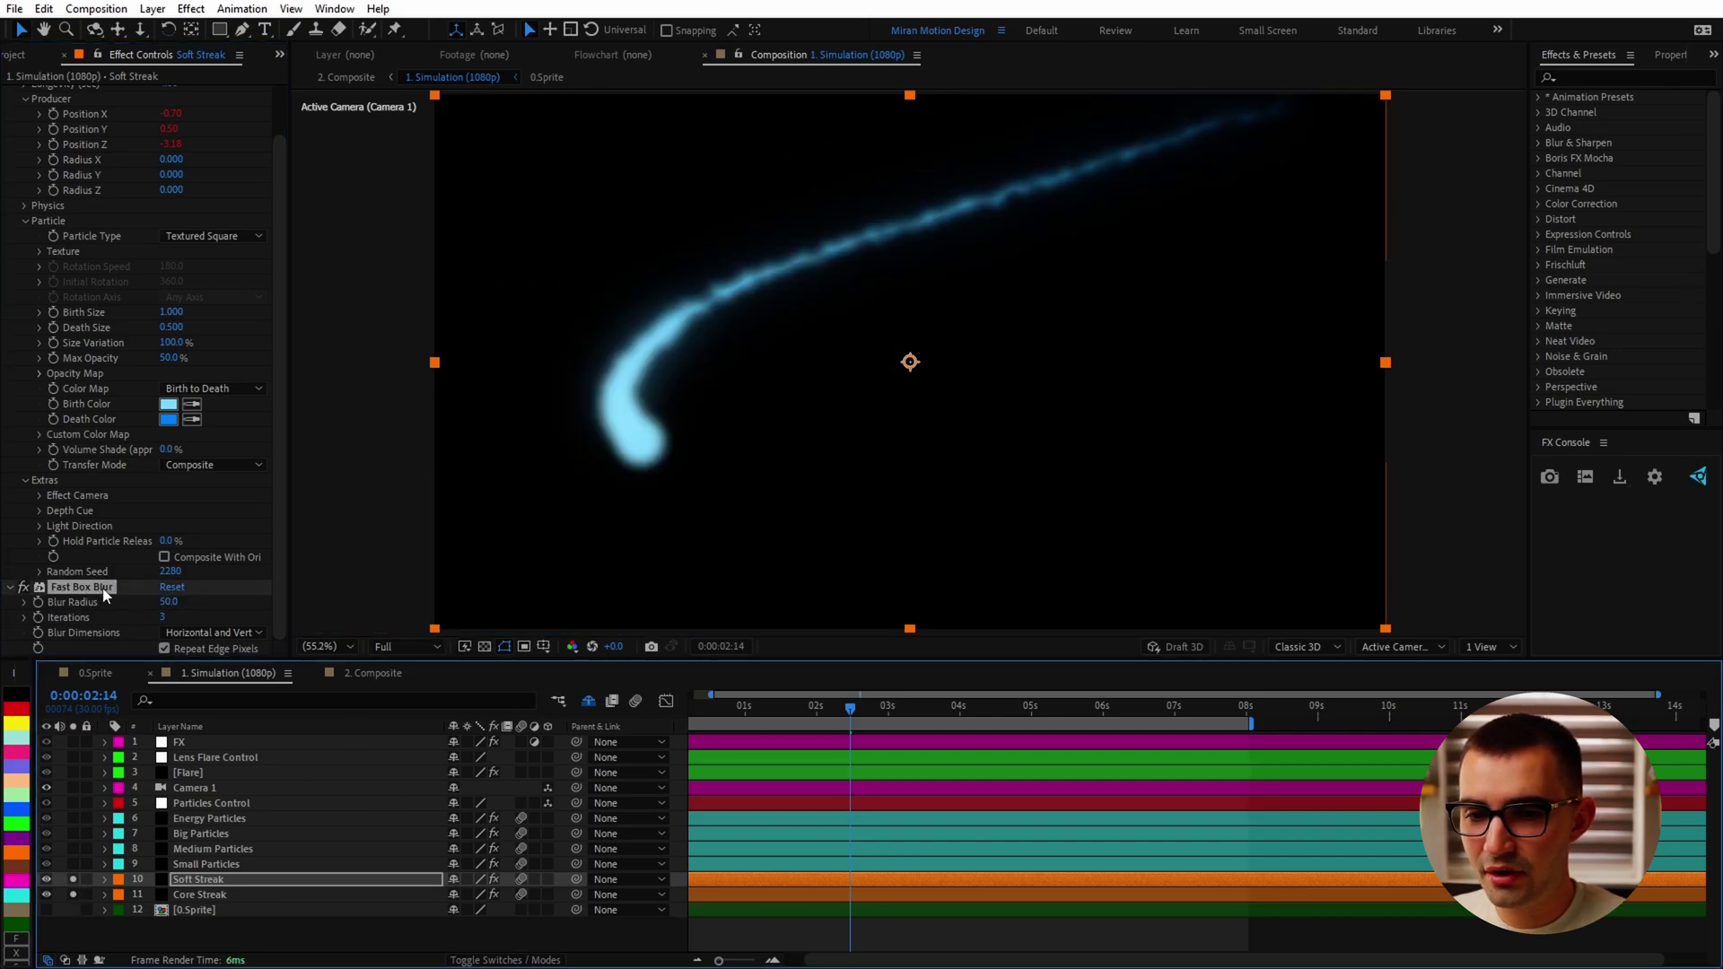
# Try a Blur Radius of 100 on Soft Streak and return it to 50
pyautogui.click(170, 602)
pyautogui.write('100')
pyautogui.press('Return')
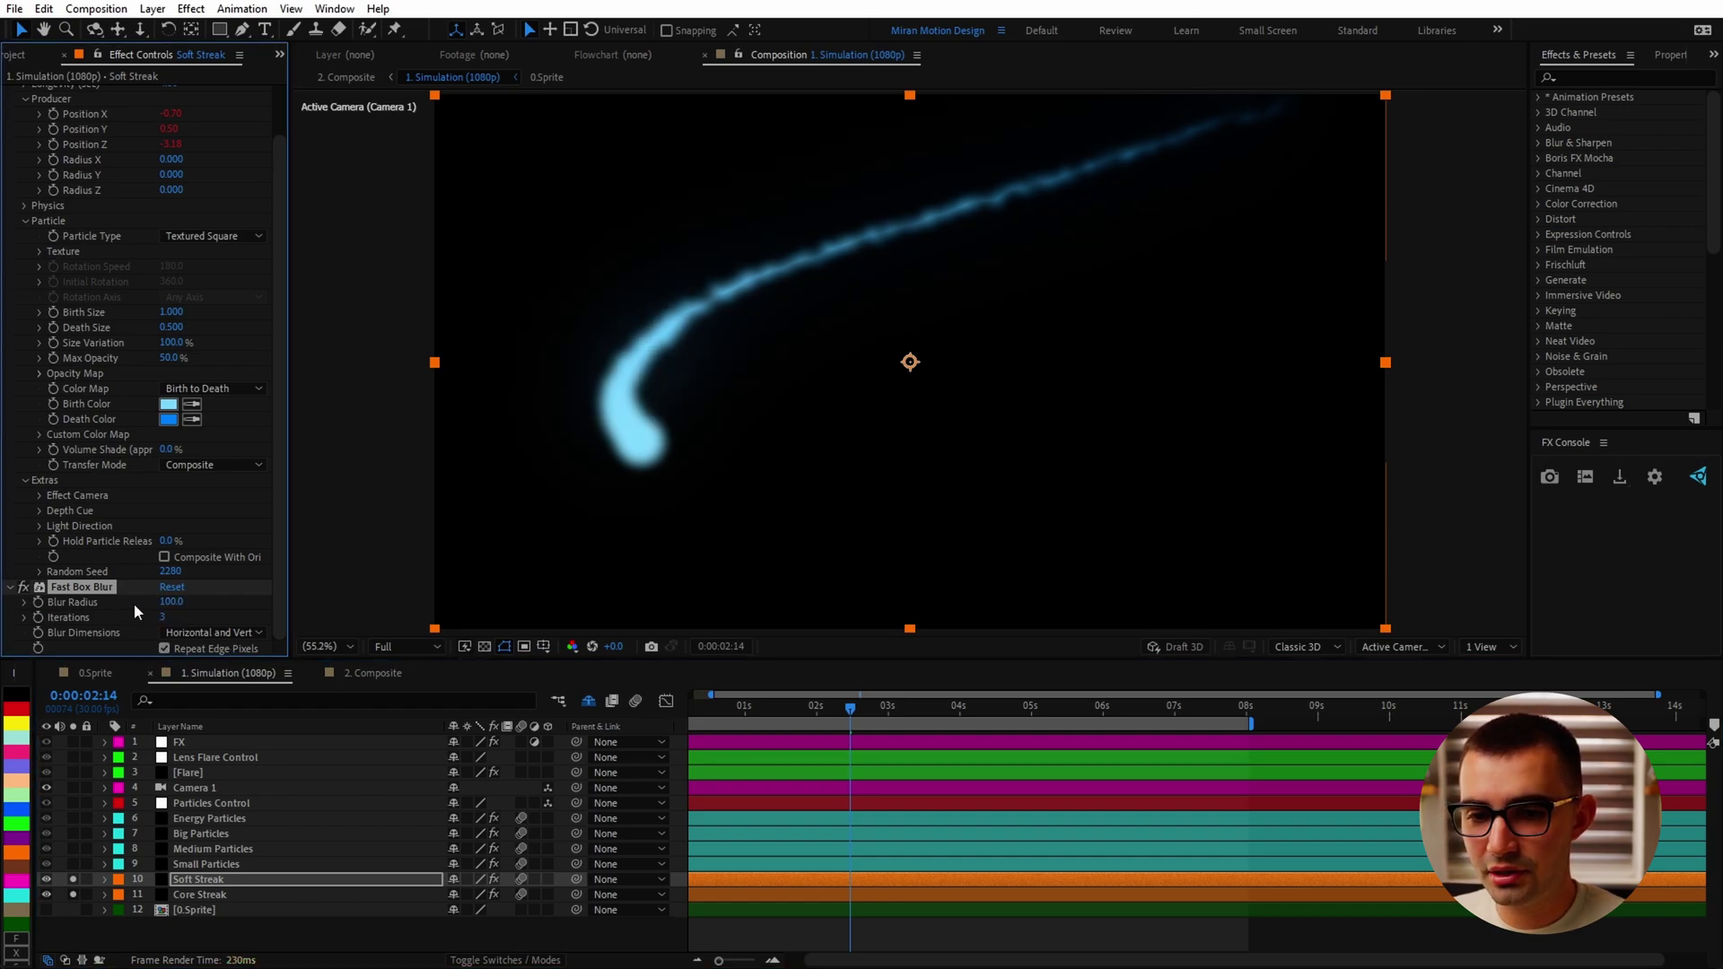
pyautogui.click(169, 602)
pyautogui.write('50')
pyautogui.click(226, 672)
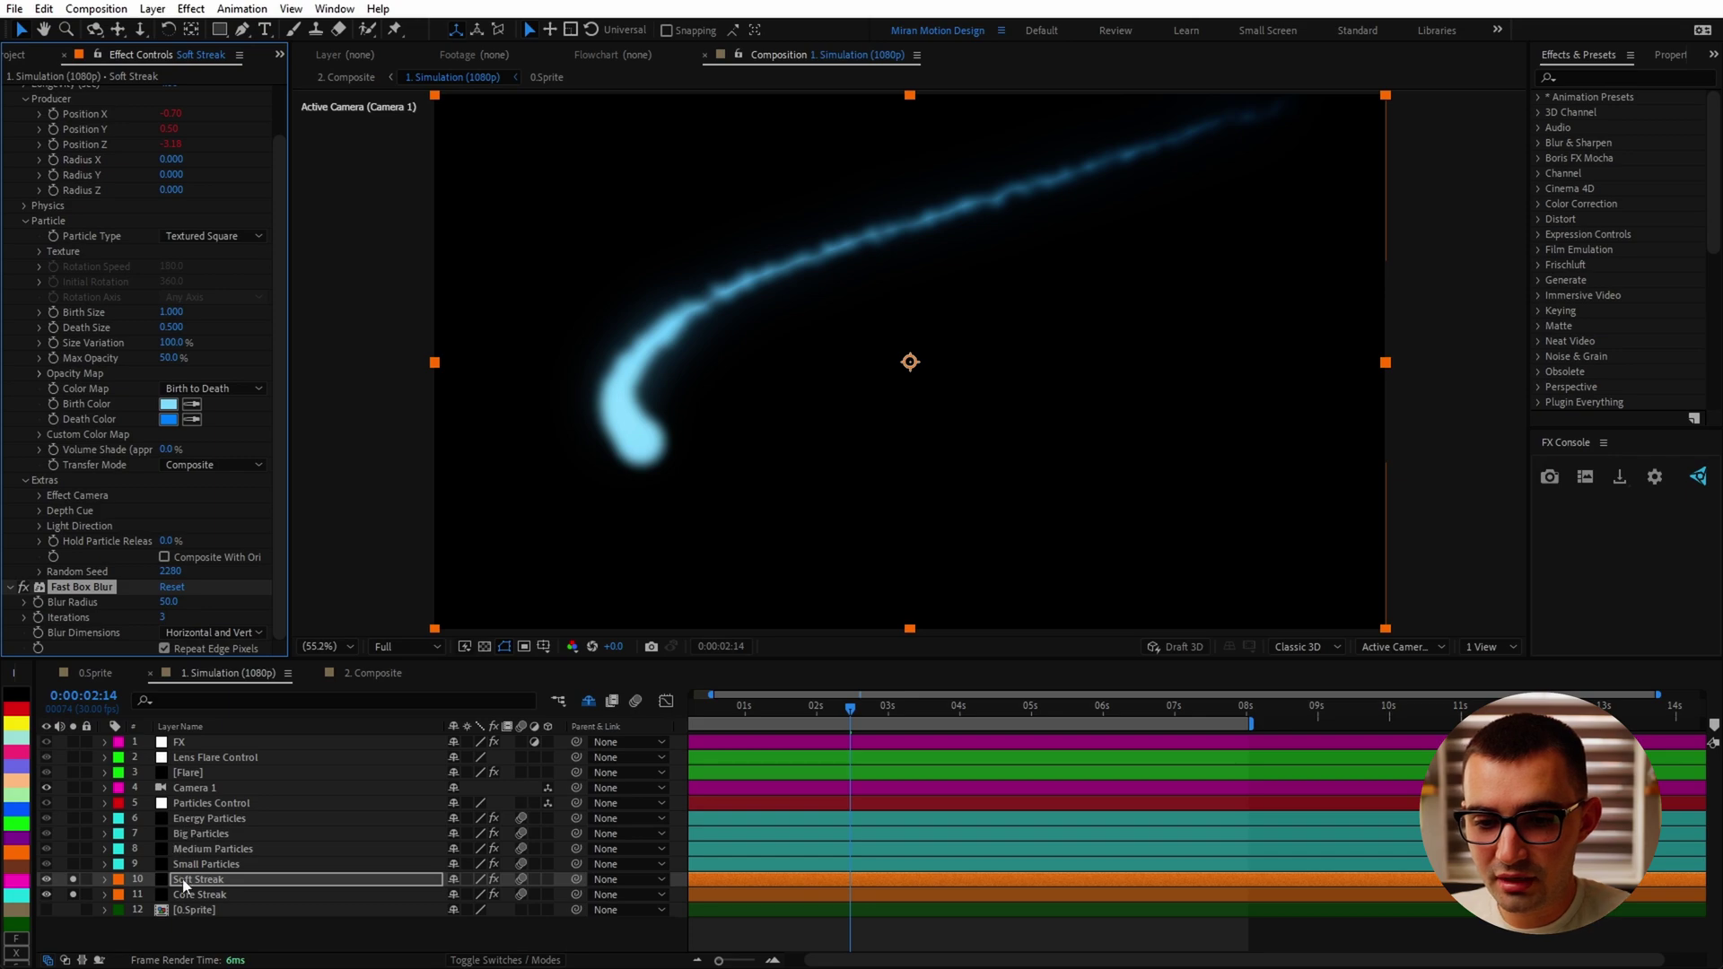
# Duplicate the Soft Streak layer and rename the copy Softest Streak
pyautogui.hotkey('ctrl', 'd')
pyautogui.press('Return')
pyautogui.write('Softe')
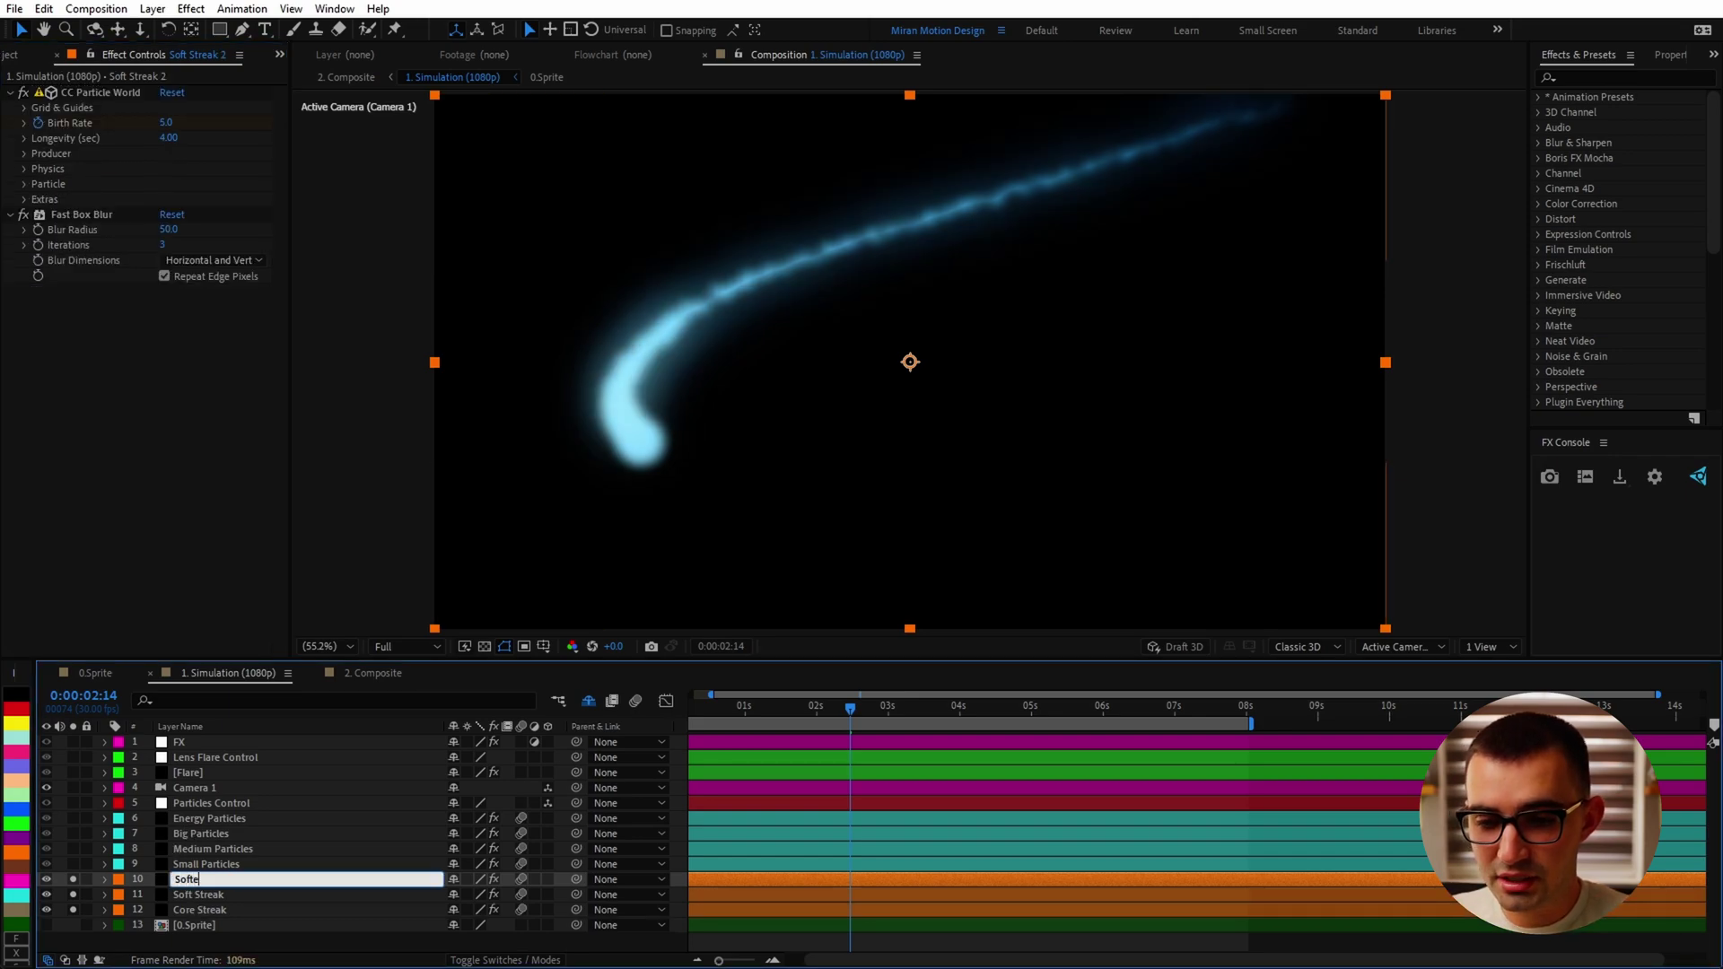
pyautogui.write('st Streak')
pyautogui.press('Return')
# Set Softest Streak's Fast Box Blur Radius to 100 and unsolo the three streak layers to show the full composition
pyautogui.click(169, 230)
pyautogui.write('1')
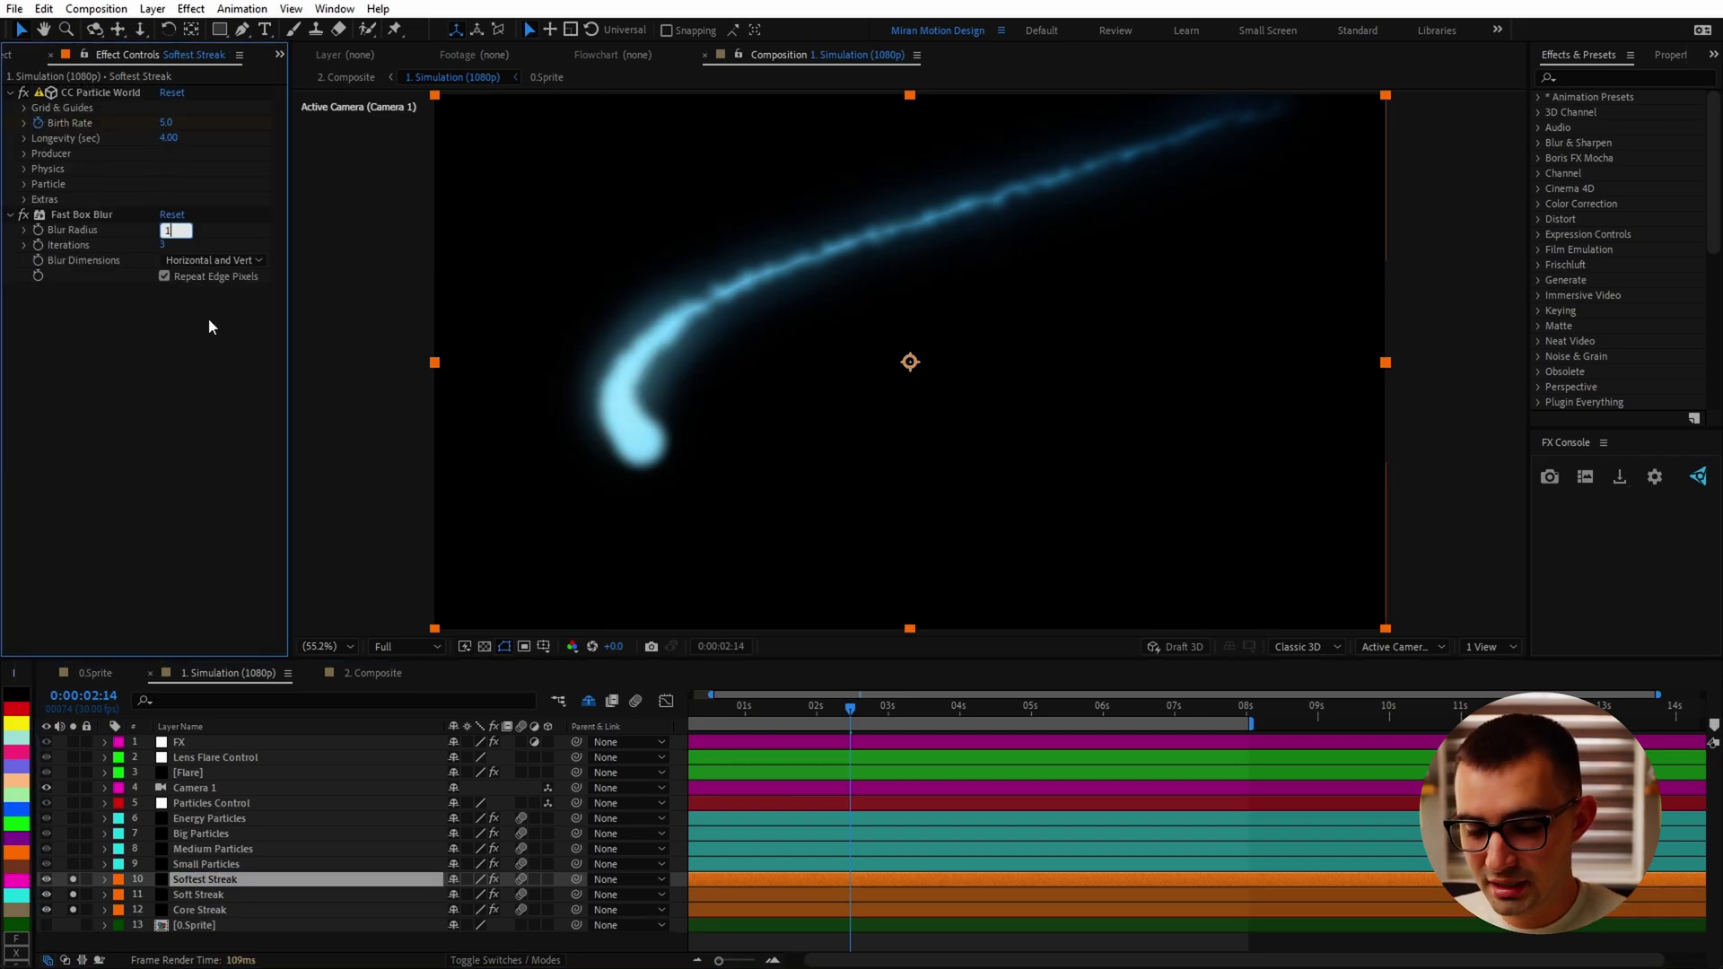
pyautogui.write('00')
pyautogui.press('Return')
pyautogui.moveTo(72, 879); pyautogui.dragTo(73, 923)
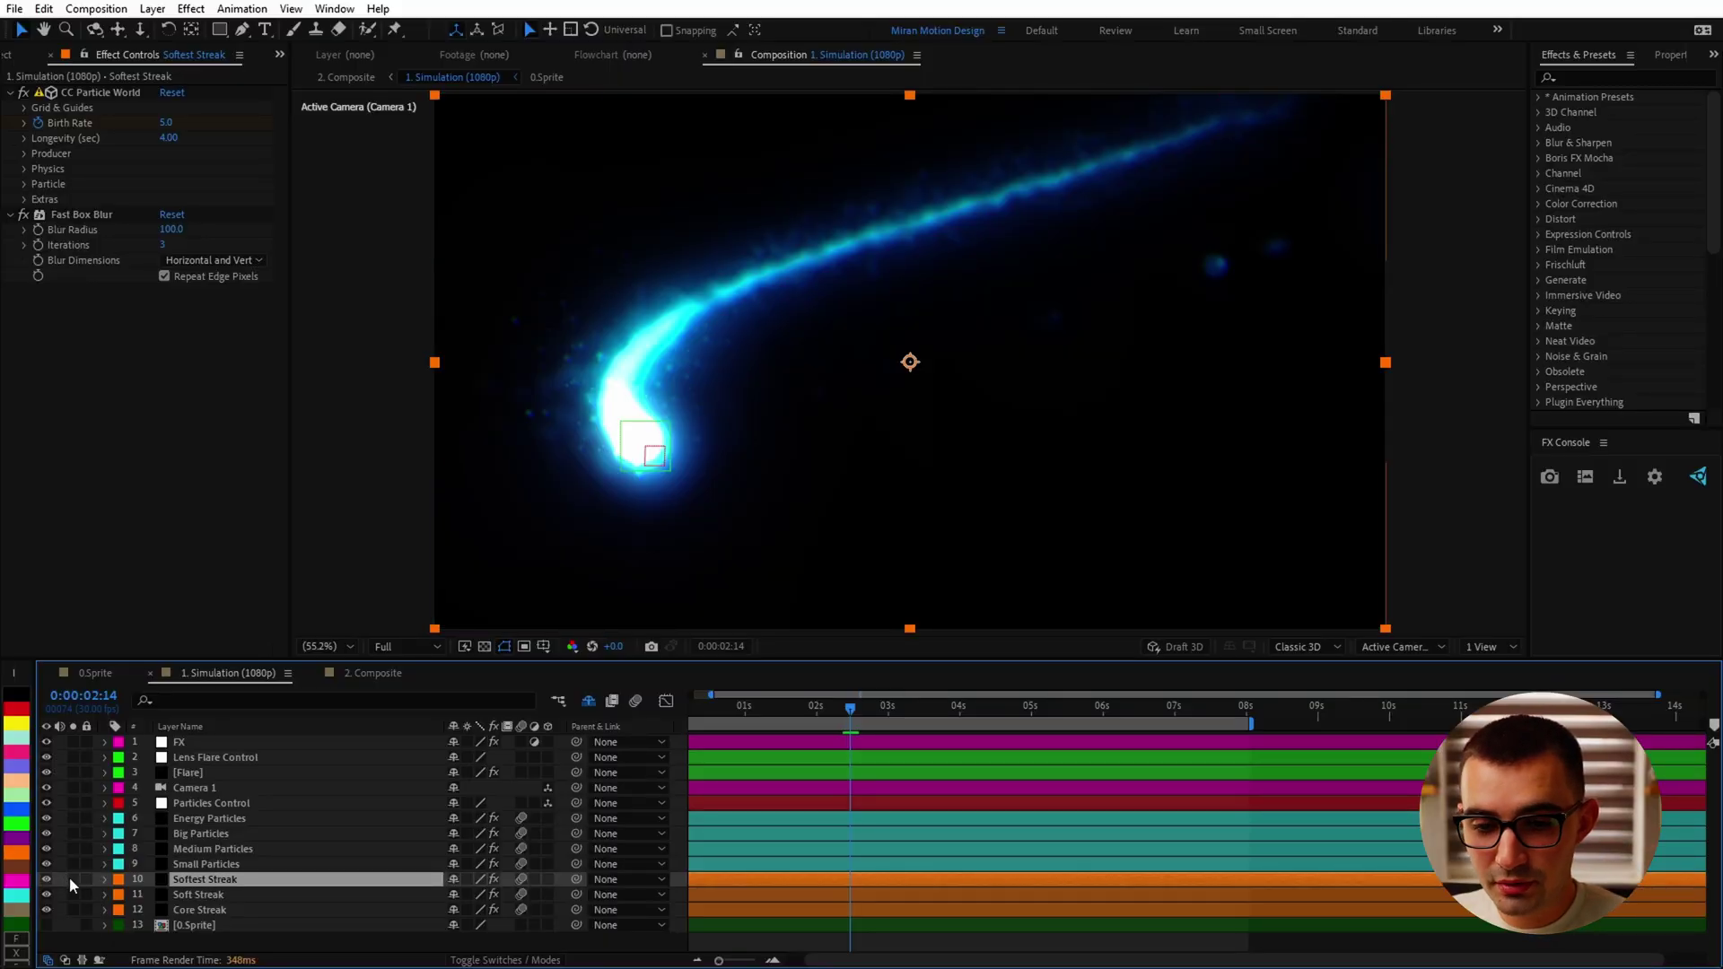
# Solo Small Particles and try an Inherit Velocity of 64% in its CC Particle World physics
pyautogui.click(206, 864)
pyautogui.click(72, 863)
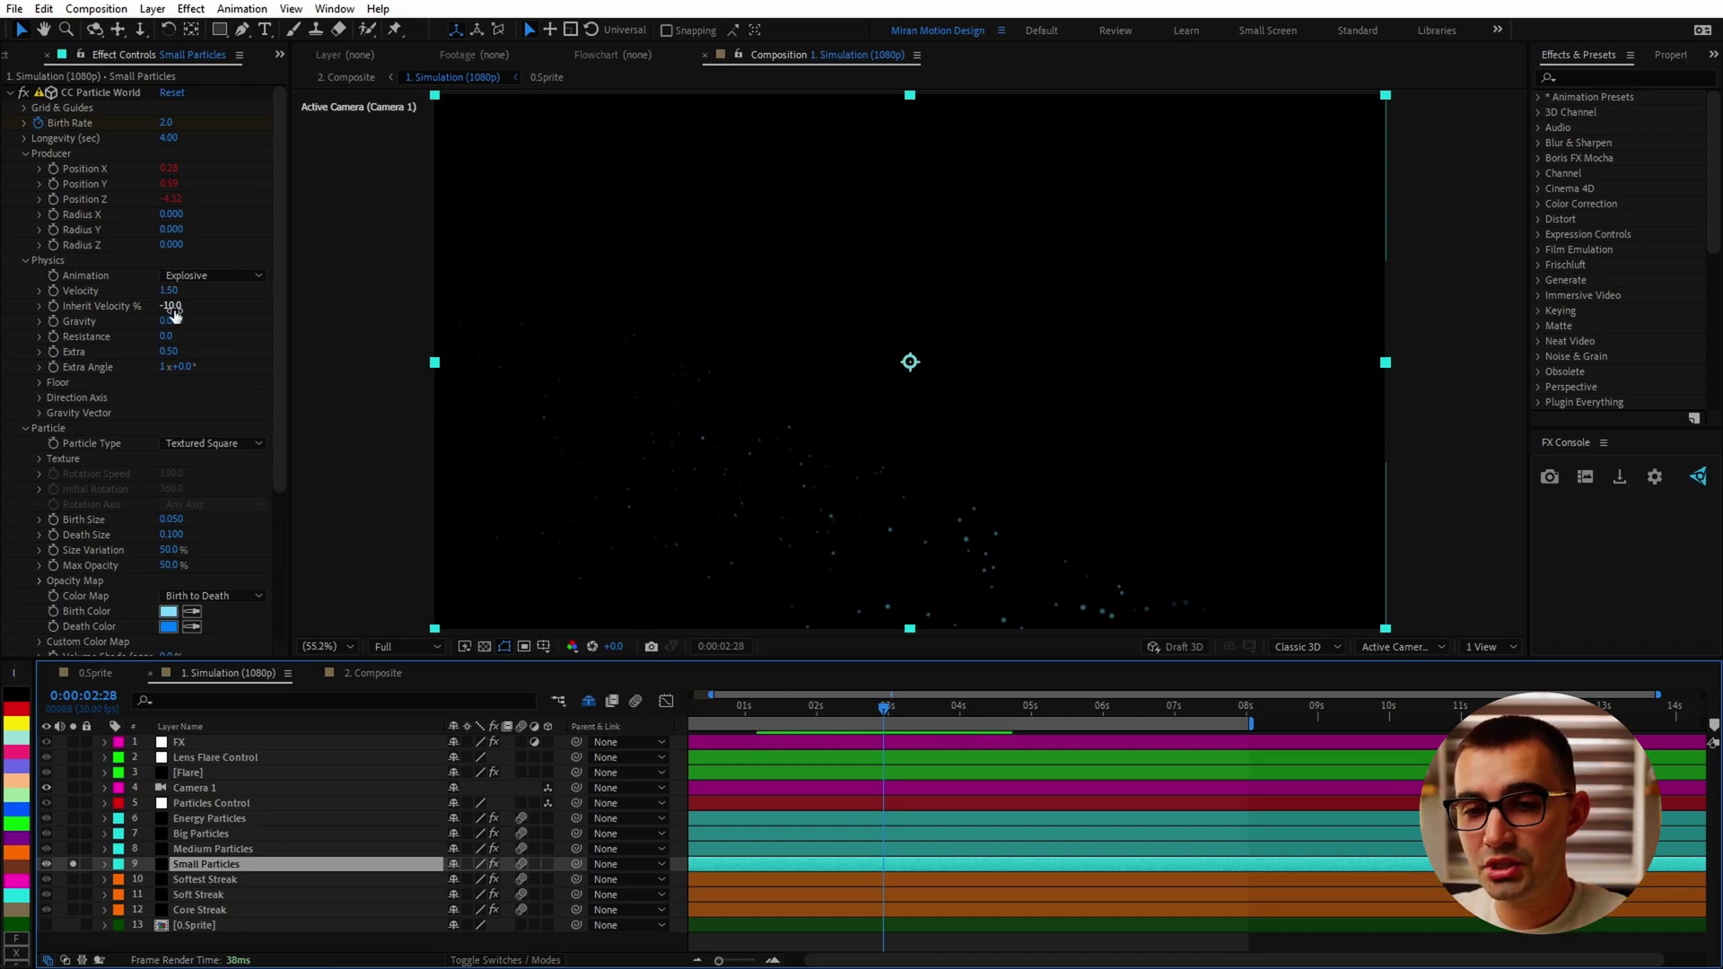
pyautogui.moveTo(173, 308); pyautogui.dragTo(241, 310)
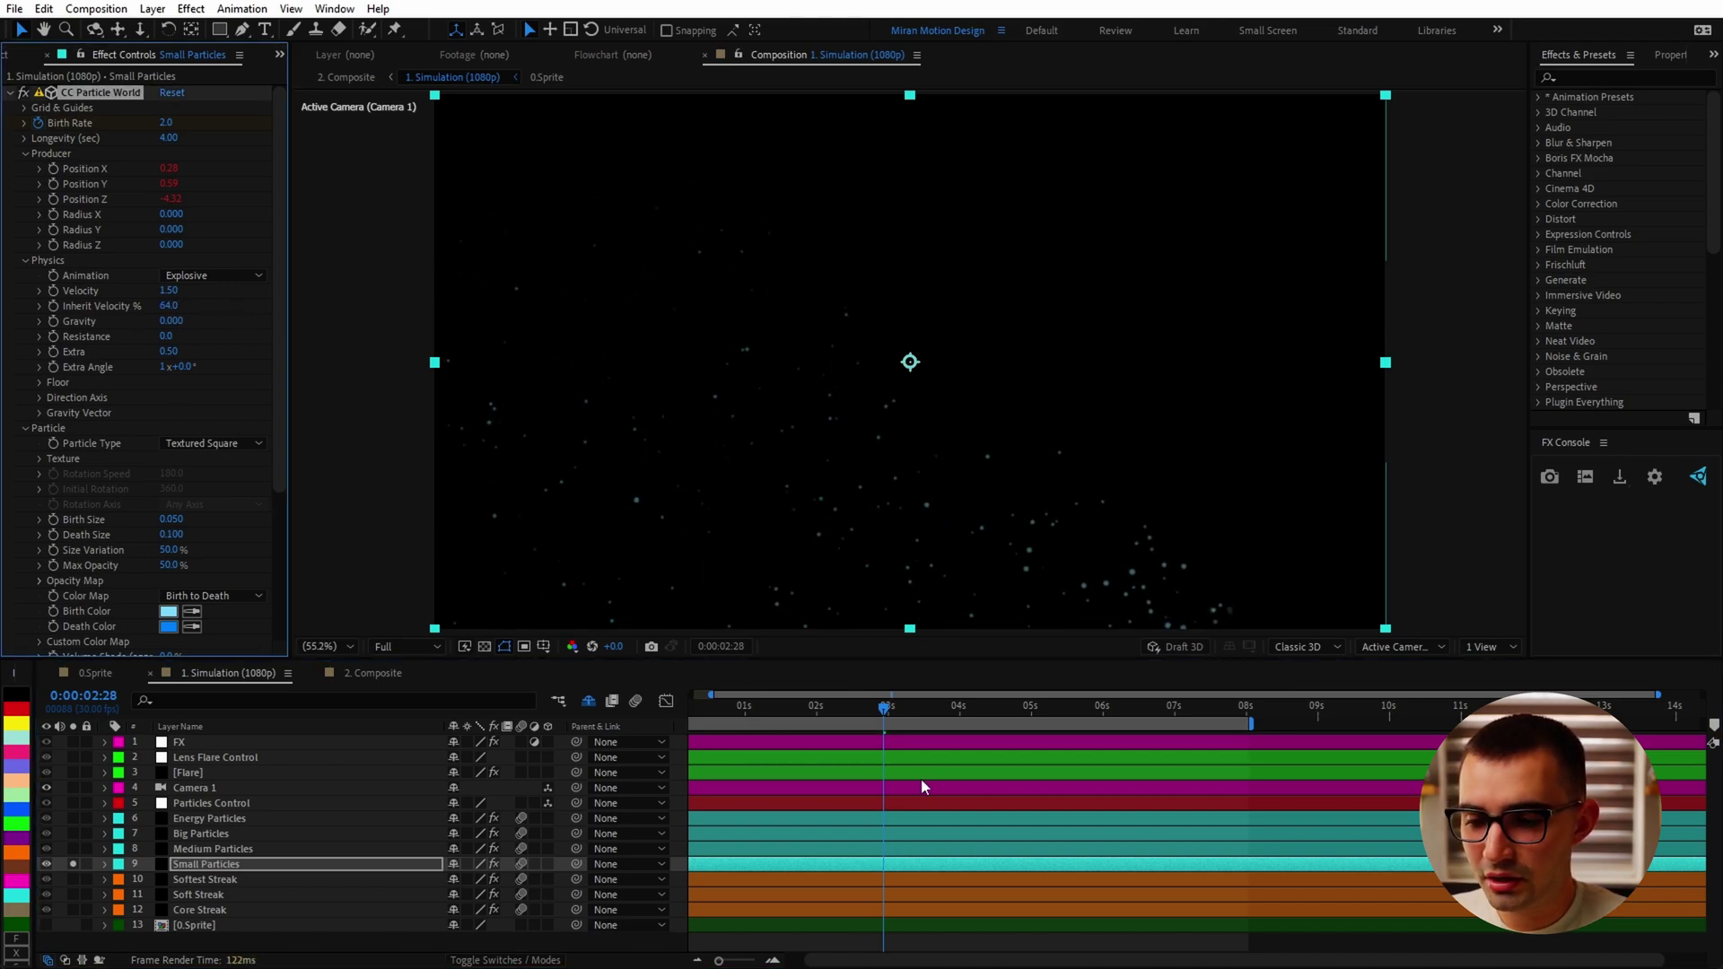
pyautogui.moveTo(866, 713)
pyautogui.mouseDown()
pyautogui.moveTo(822, 709)
pyautogui.moveTo(880, 713)
pyautogui.mouseUp()
# Solo Particles Control alongside Small Particles and try an Inherit Velocity of -58% on Small Particles
pyautogui.click(197, 801)
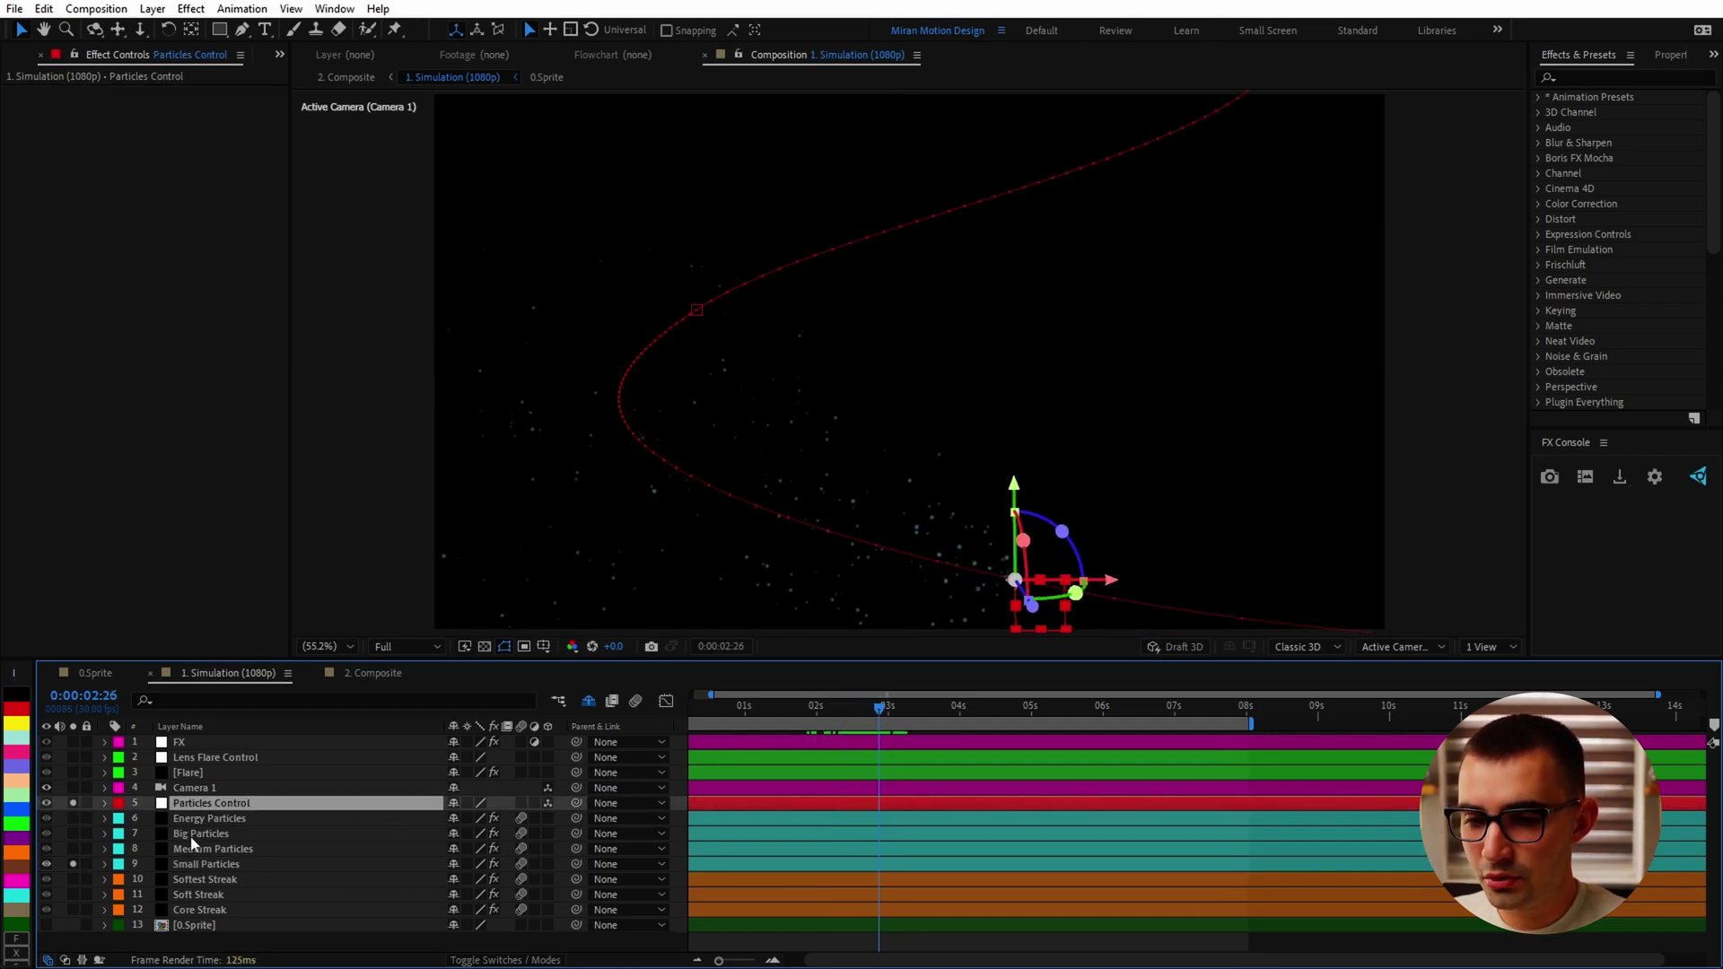
pyautogui.click(199, 863)
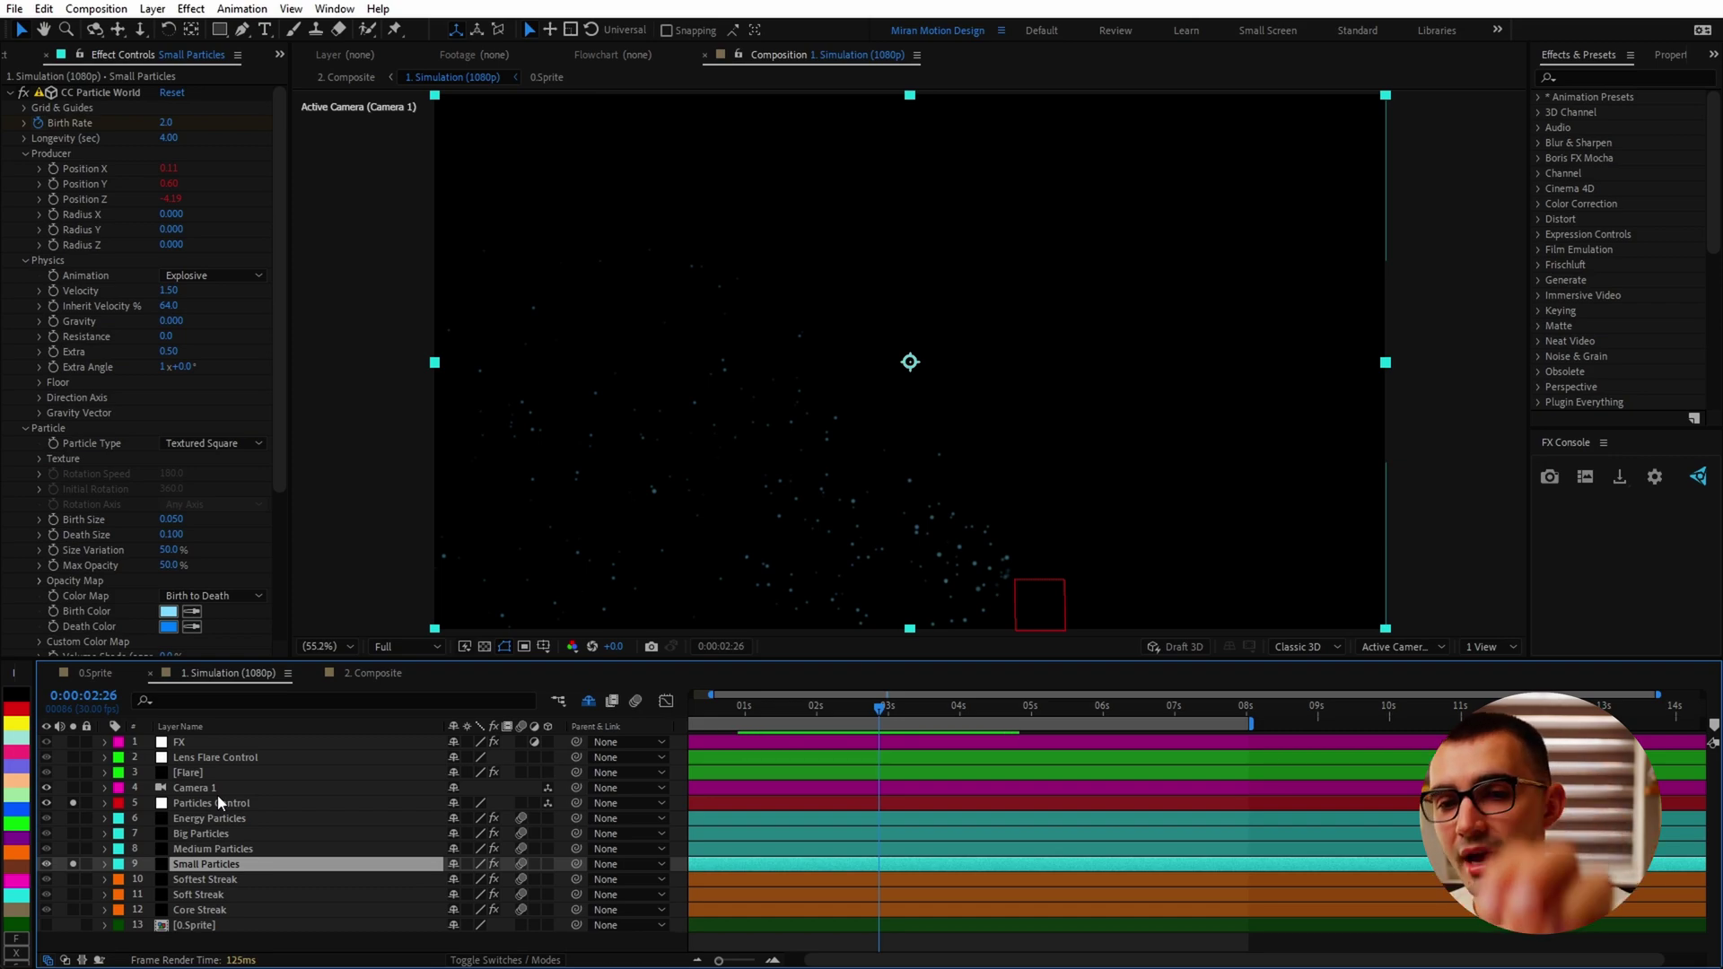
pyautogui.click(269, 300)
pyautogui.moveTo(168, 306); pyautogui.dragTo(90, 310)
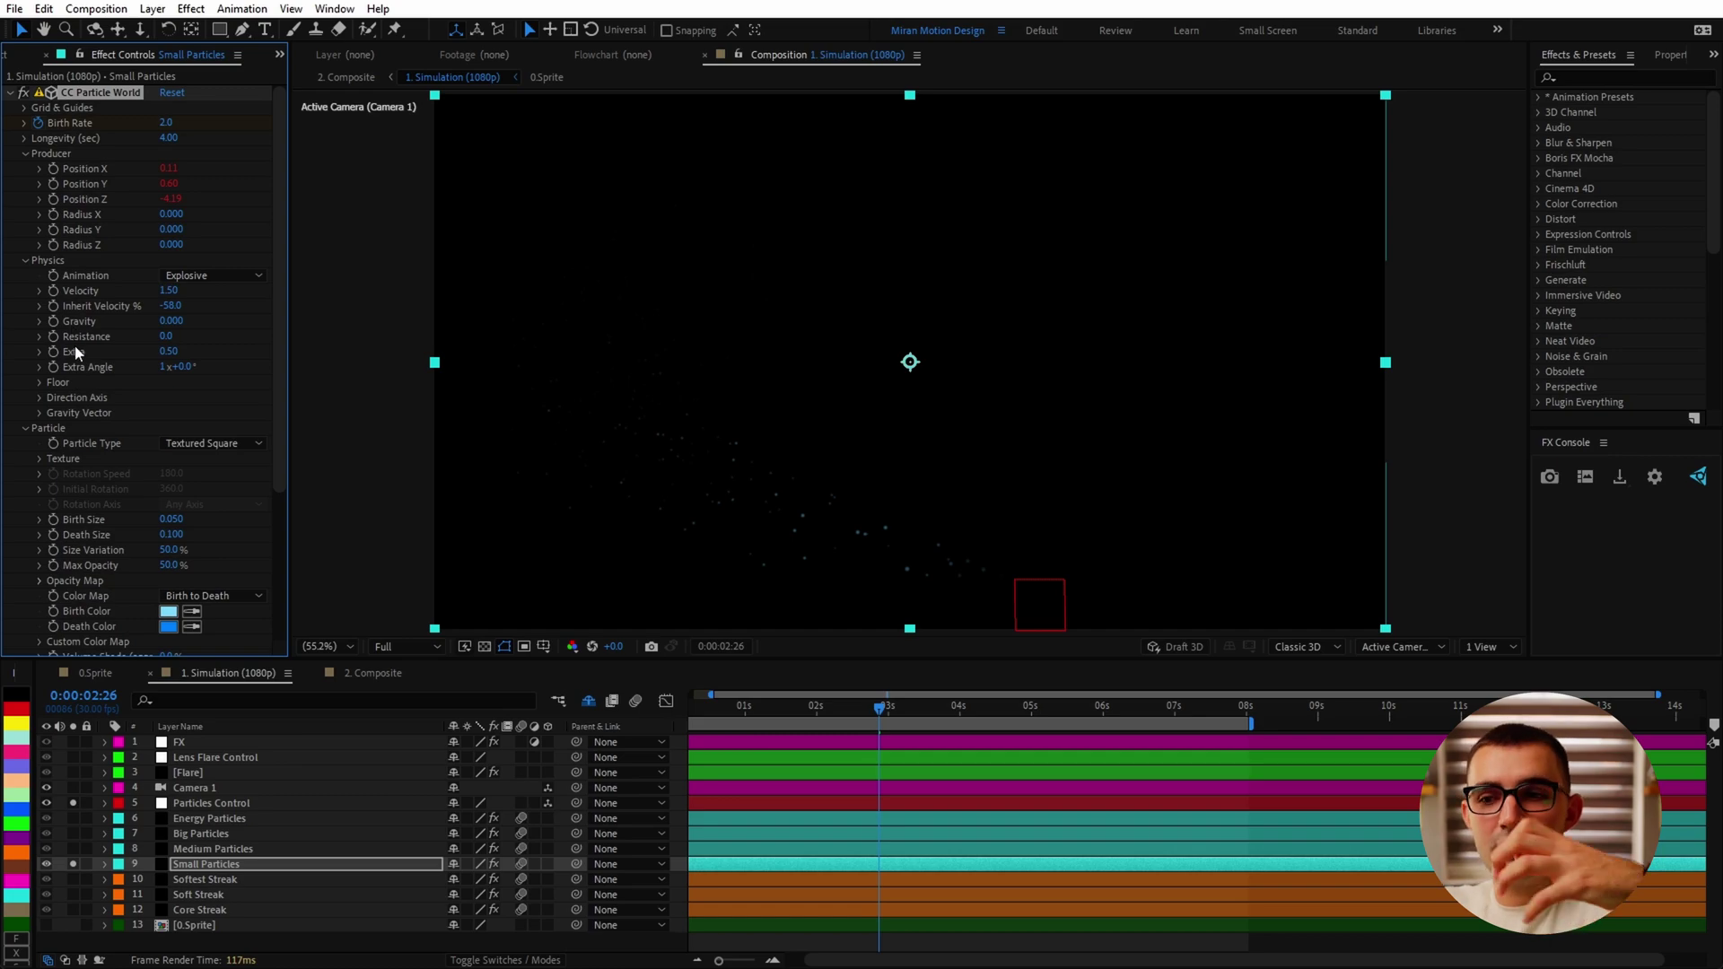
pyautogui.moveTo(888, 709); pyautogui.dragTo(929, 708)
# Set Small Particles' Inherit Velocity to -10% and preview the particles around 0:00:02:19
pyautogui.click(167, 306)
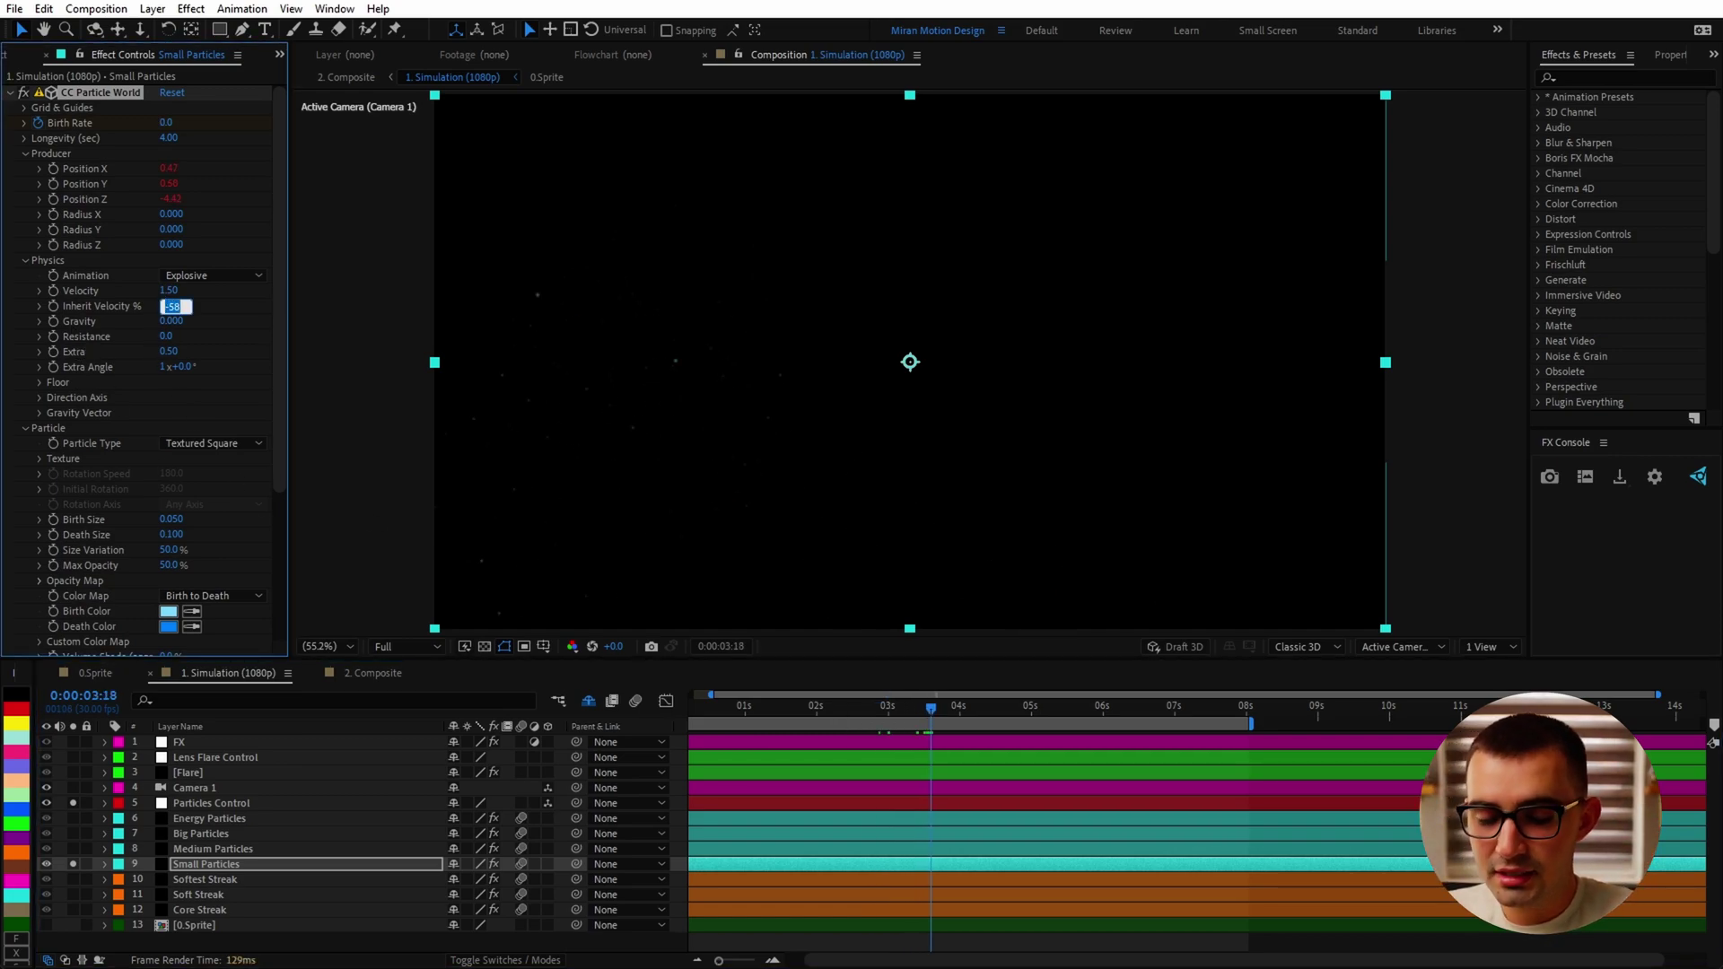
pyautogui.write('-10')
pyautogui.press('Return')
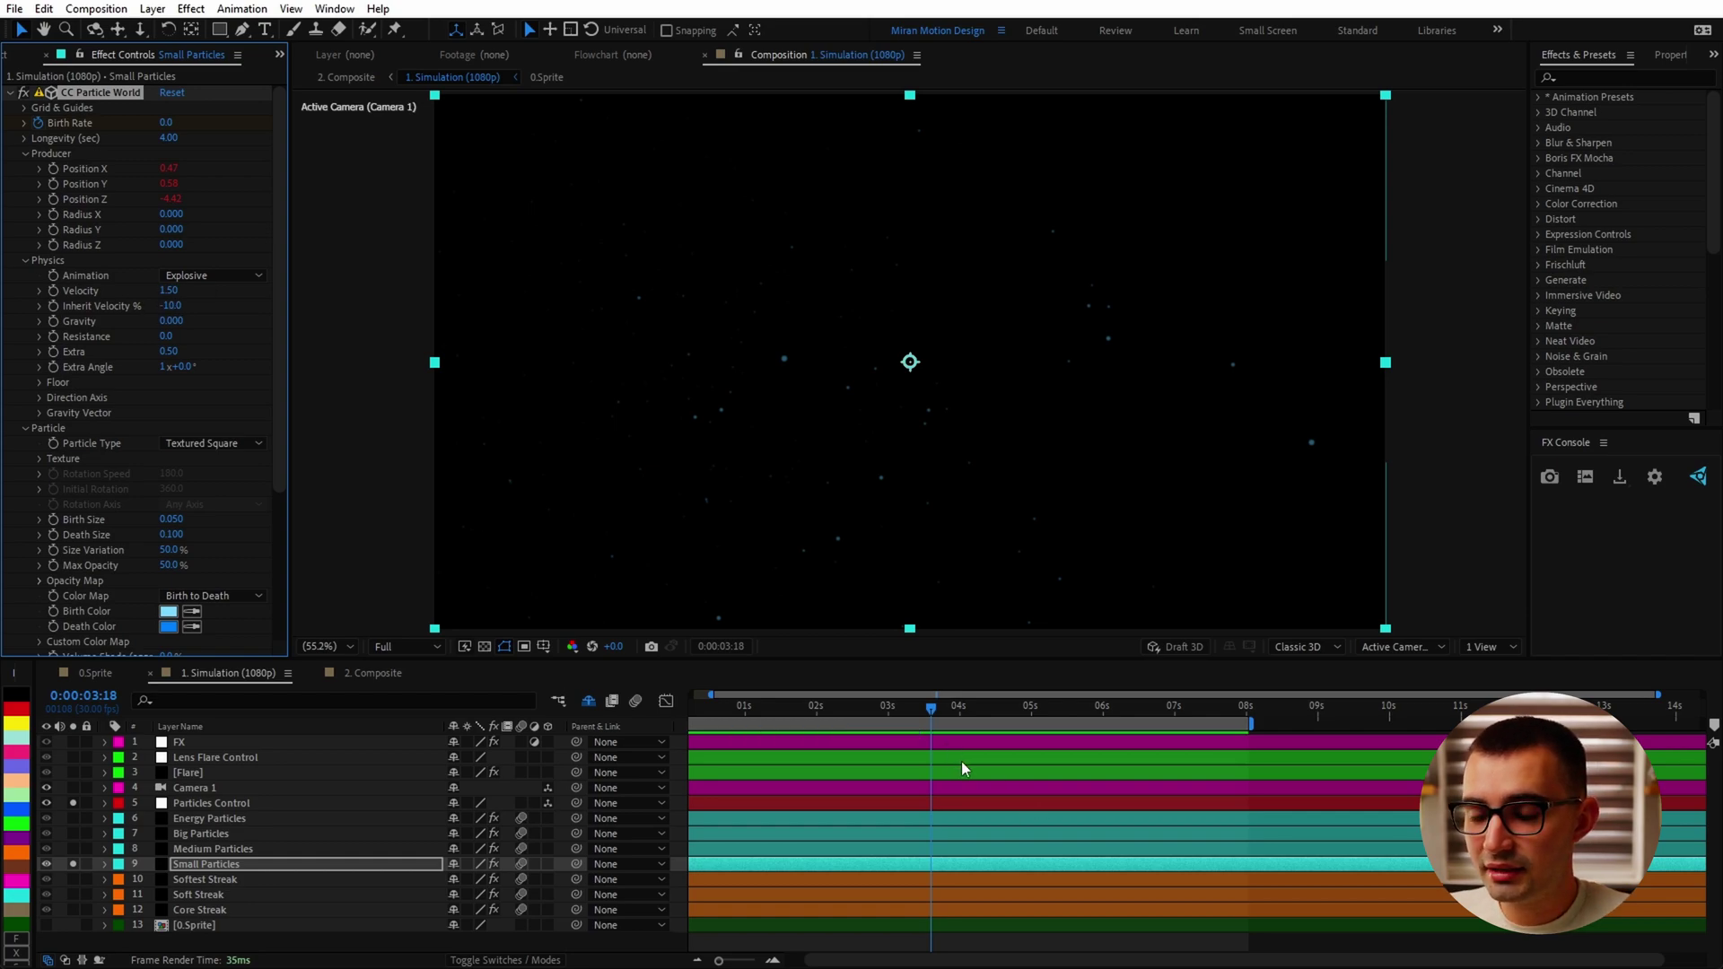
pyautogui.click(862, 707)
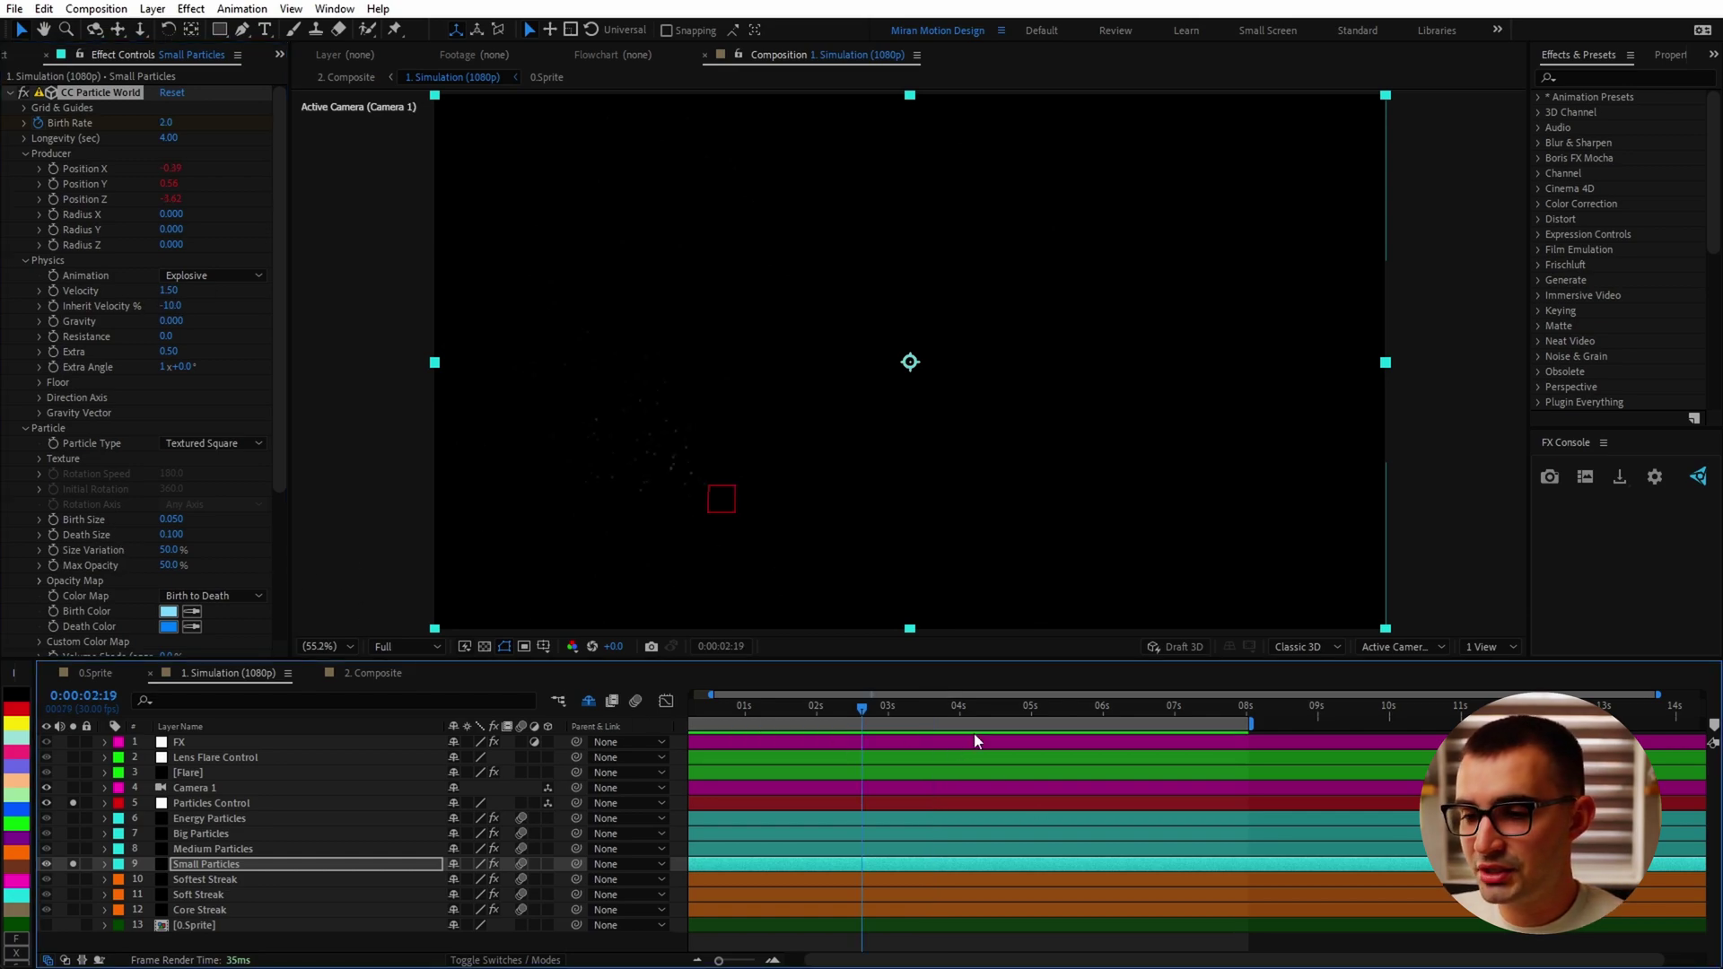
pyautogui.click(128, 499)
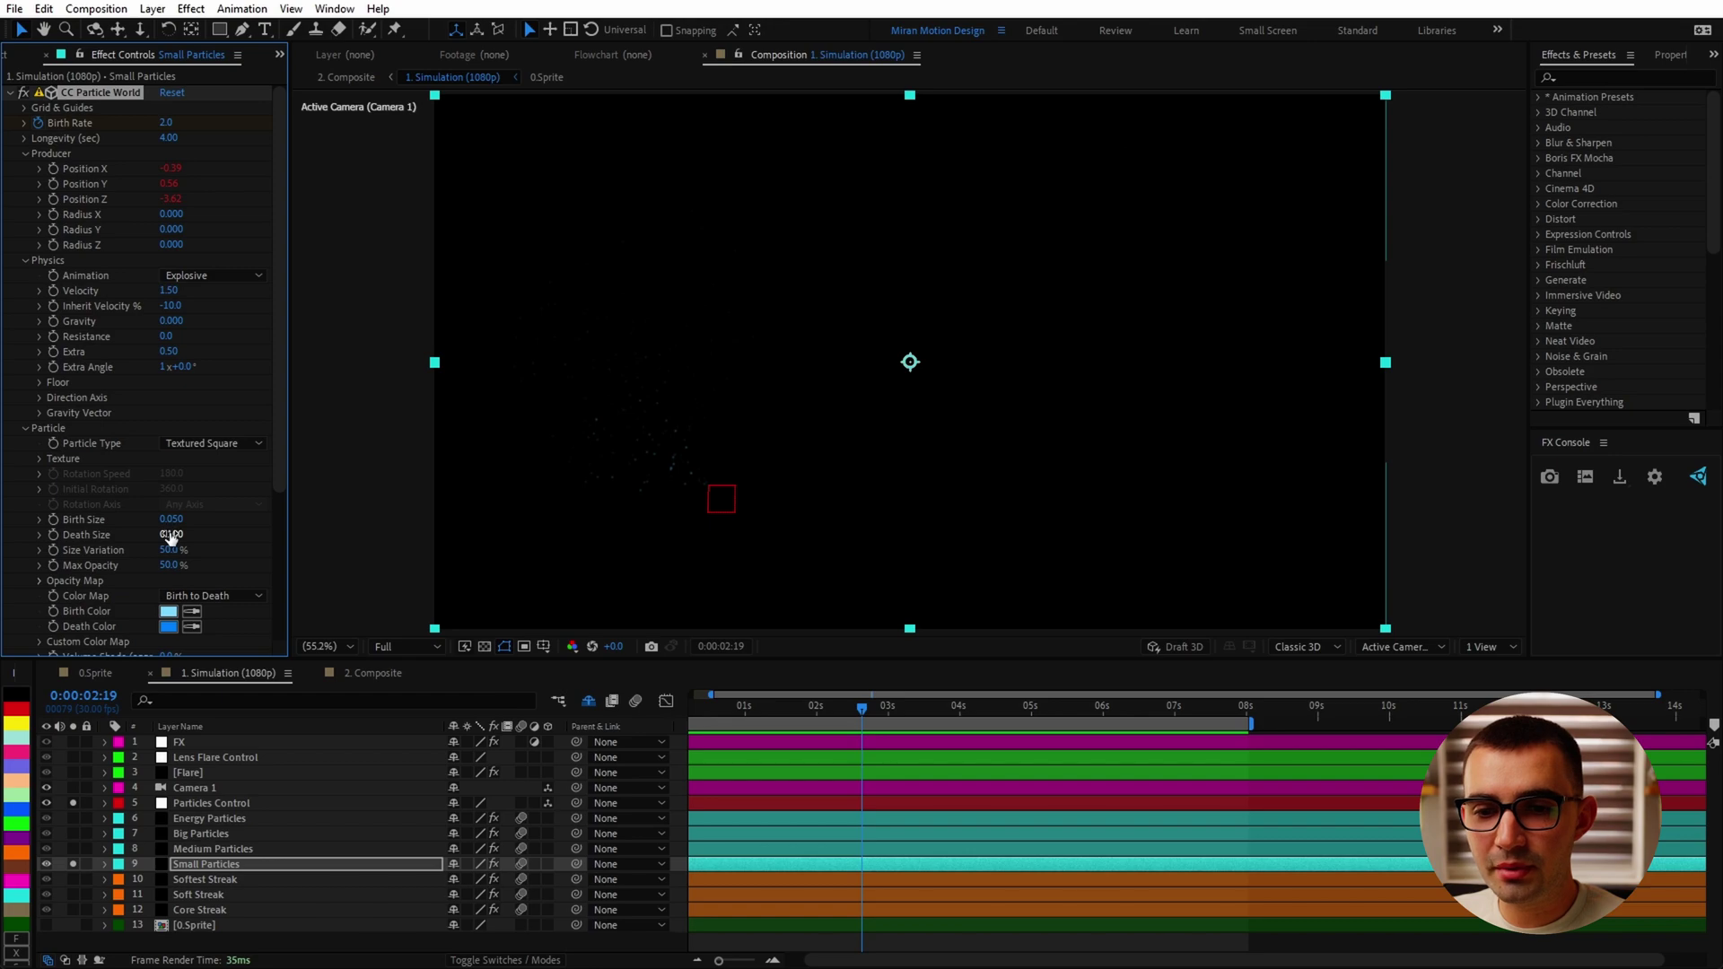
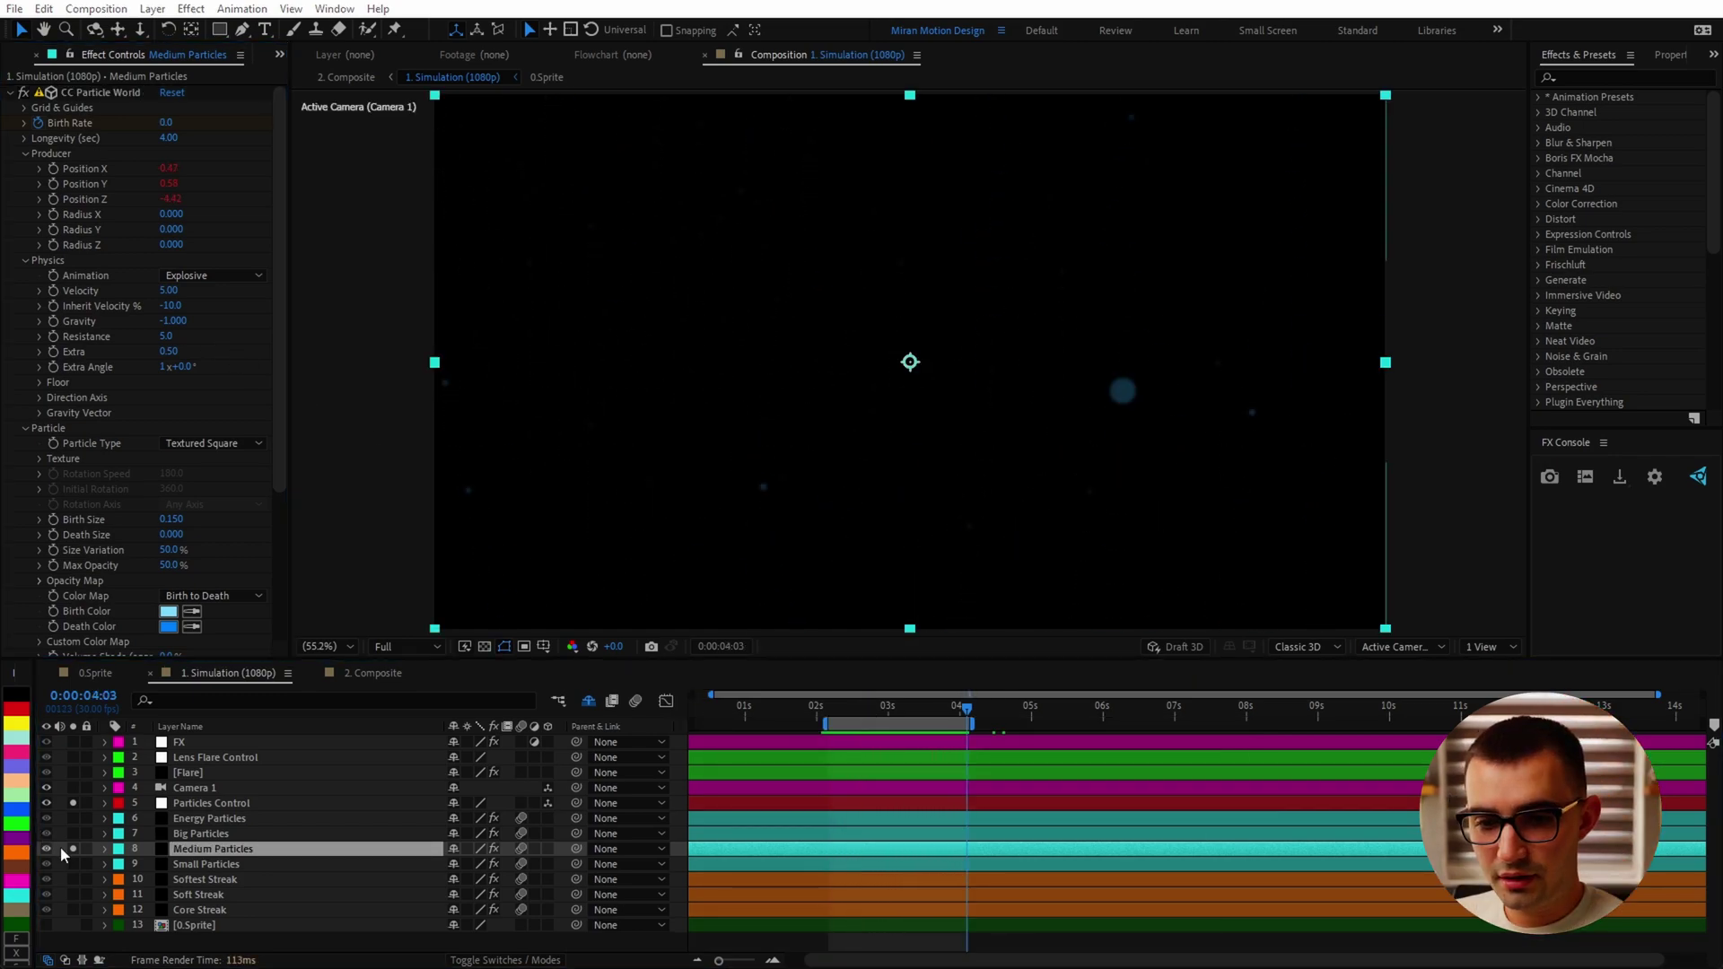
# Solo Big Particles in place of Medium Particles and select it to examine its particle settings
pyautogui.click(73, 849)
pyautogui.click(73, 834)
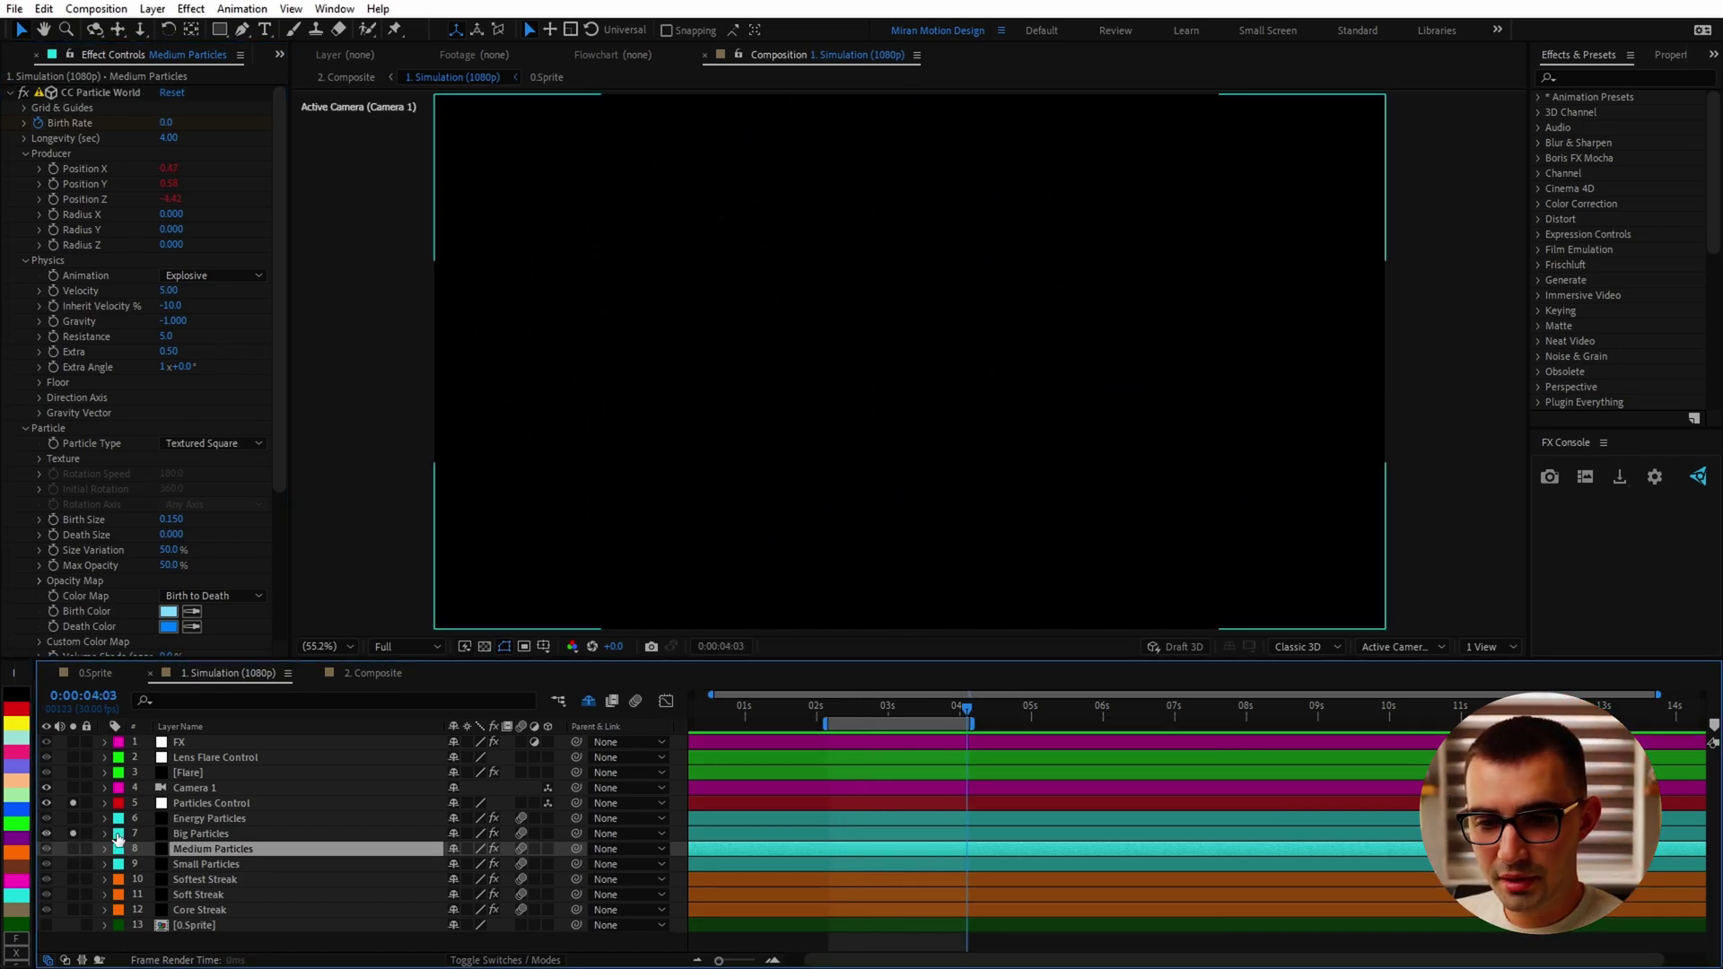
pyautogui.click(220, 836)
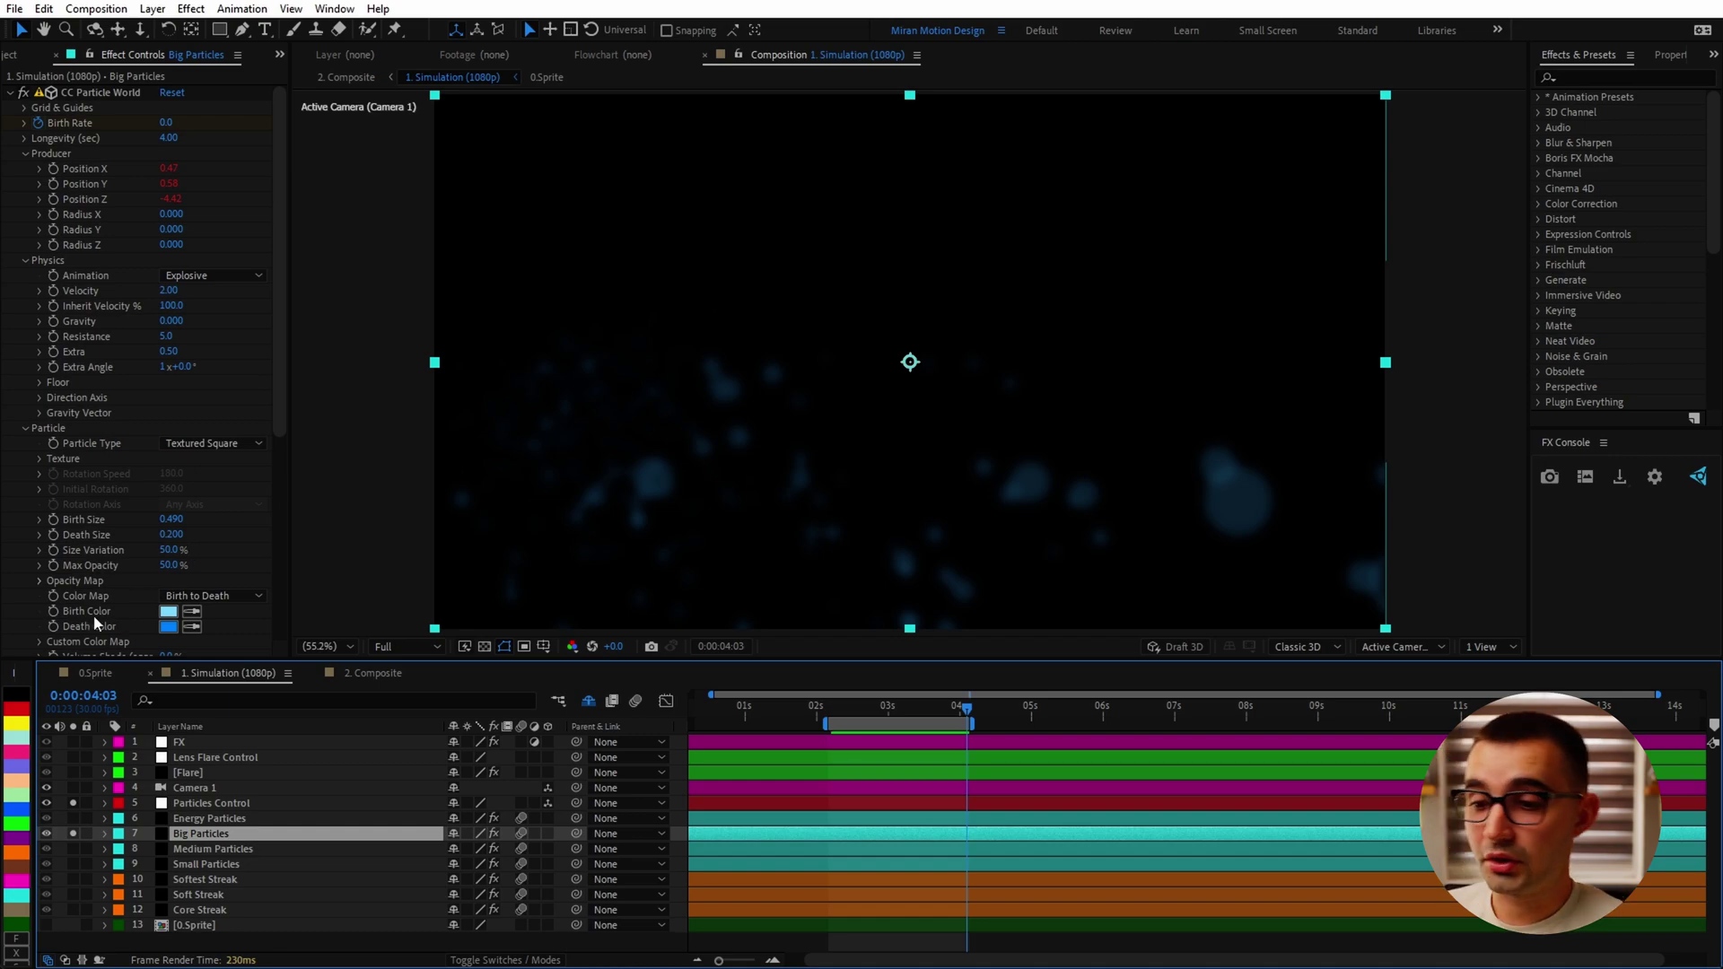
# Solo Energy Particles in place of Big Particles and examine its CC Vector Blur and Fast Box Blur settings at 0:00:03:17
pyautogui.click(74, 833)
pyautogui.click(73, 818)
pyautogui.click(214, 819)
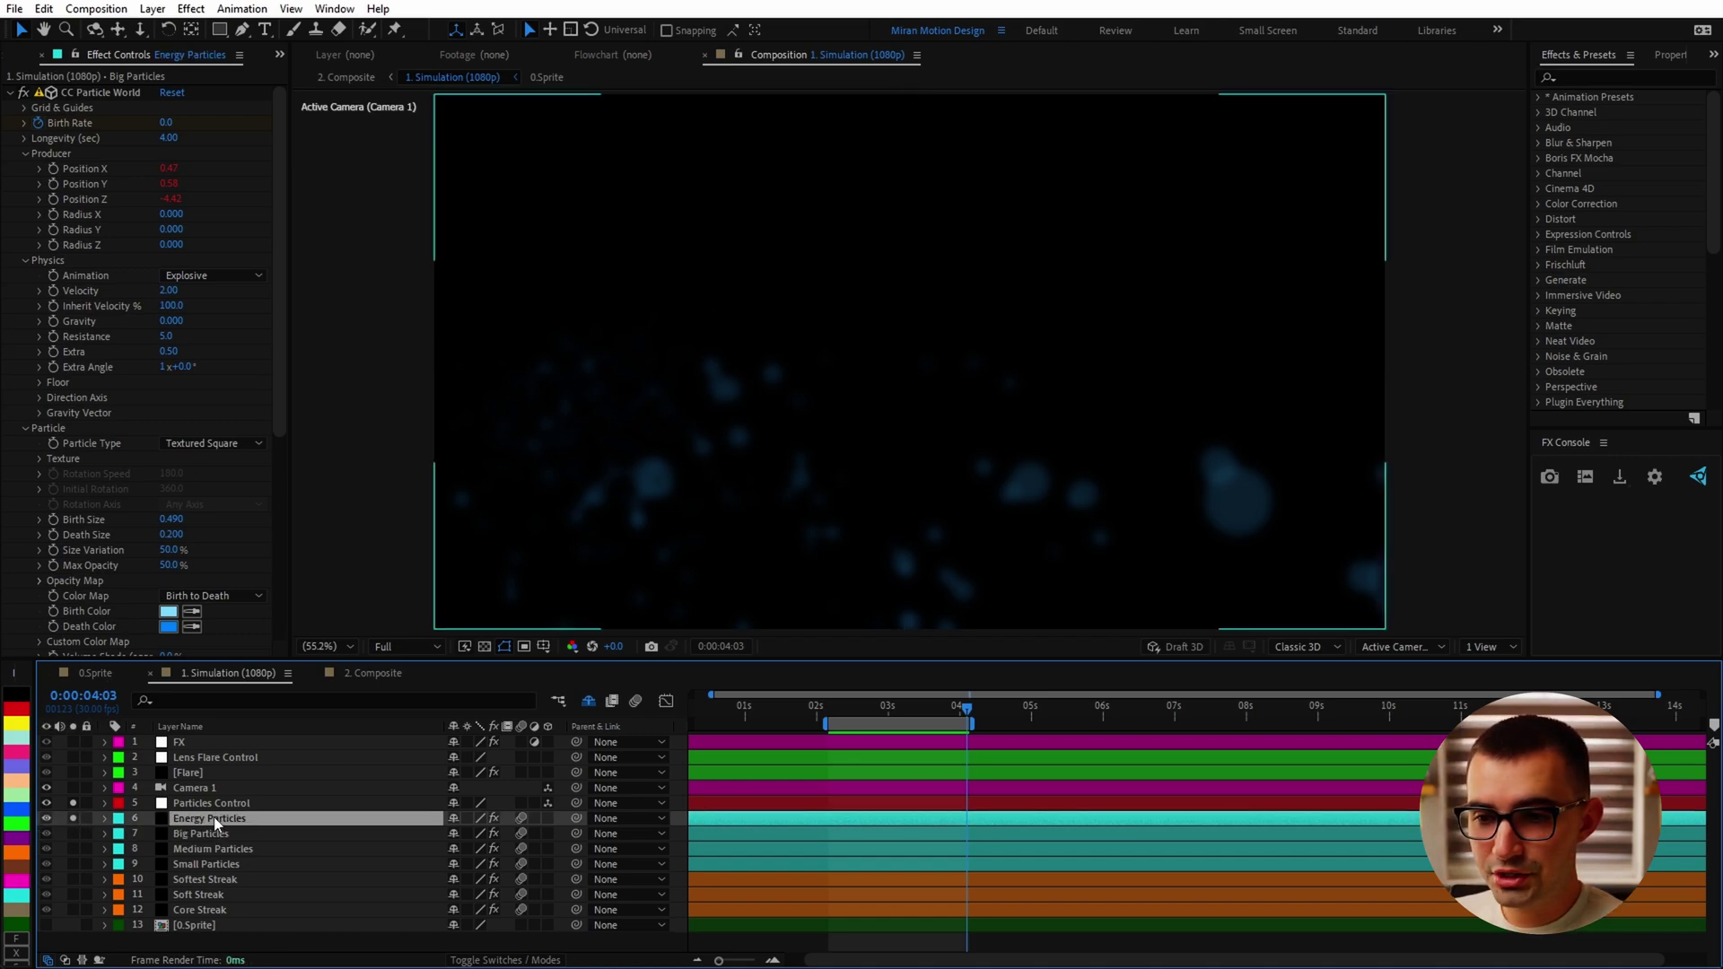
pyautogui.click(930, 709)
pyautogui.scroll(-5, 135, 530)
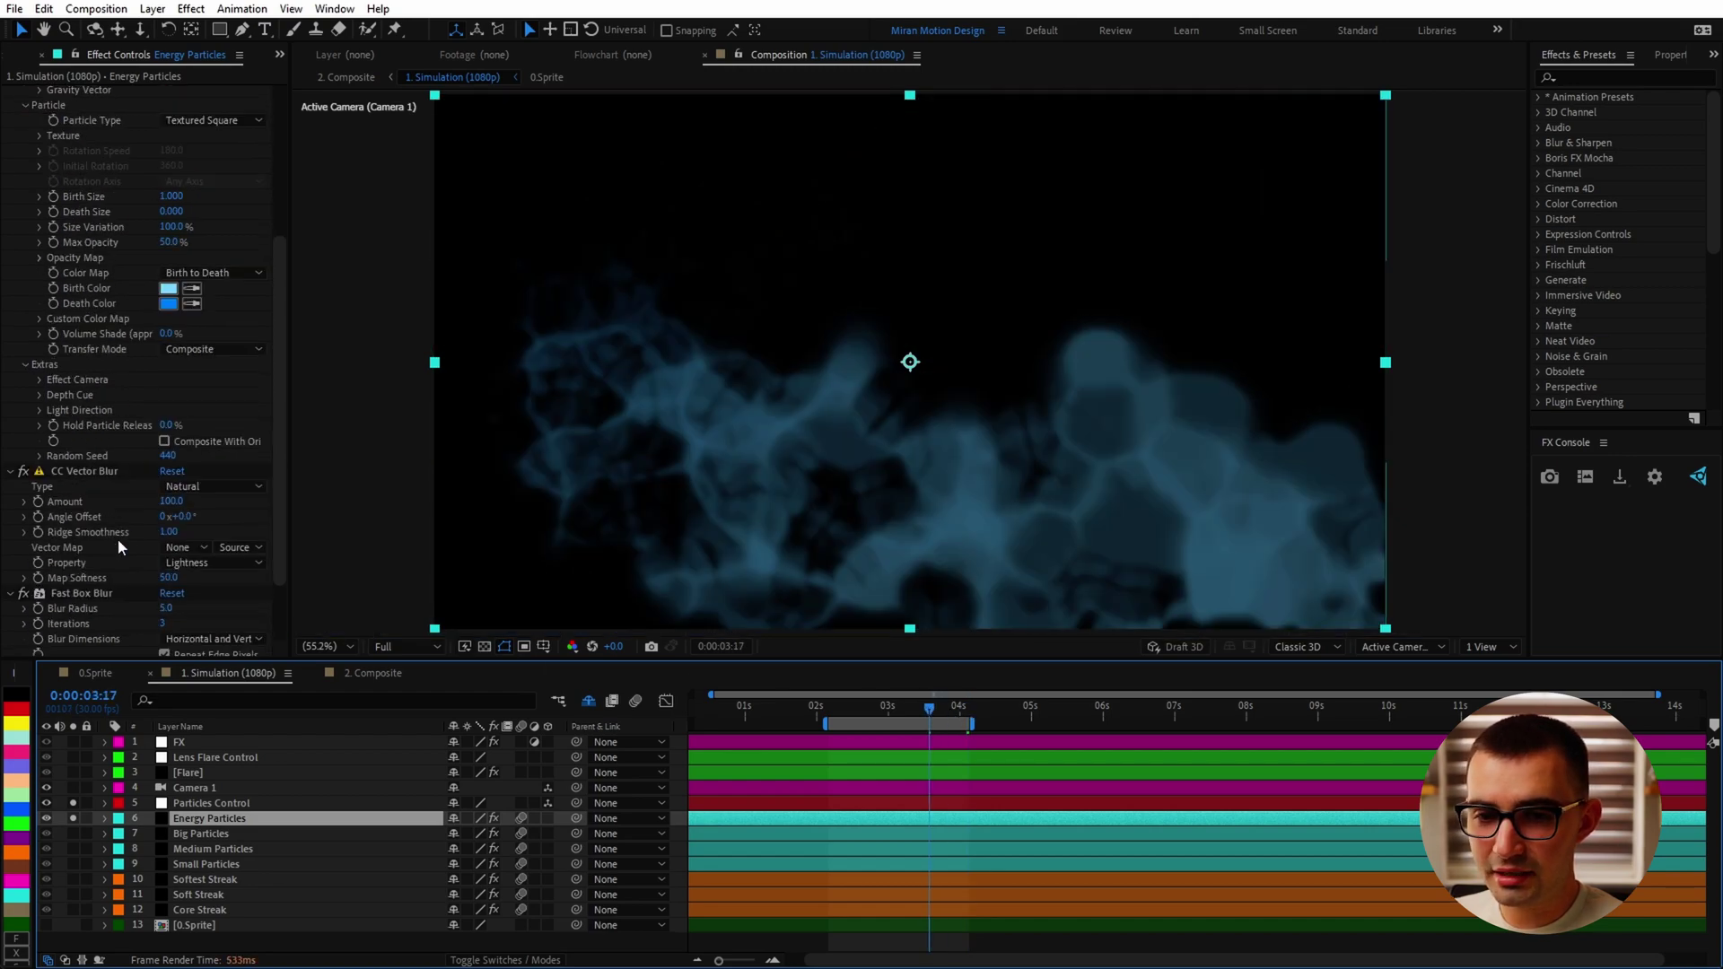
# Compare Energy Particles with CC Vector Blur disabled and re-enabled, and move the current time to 0:00:03:02
pyautogui.click(24, 471)
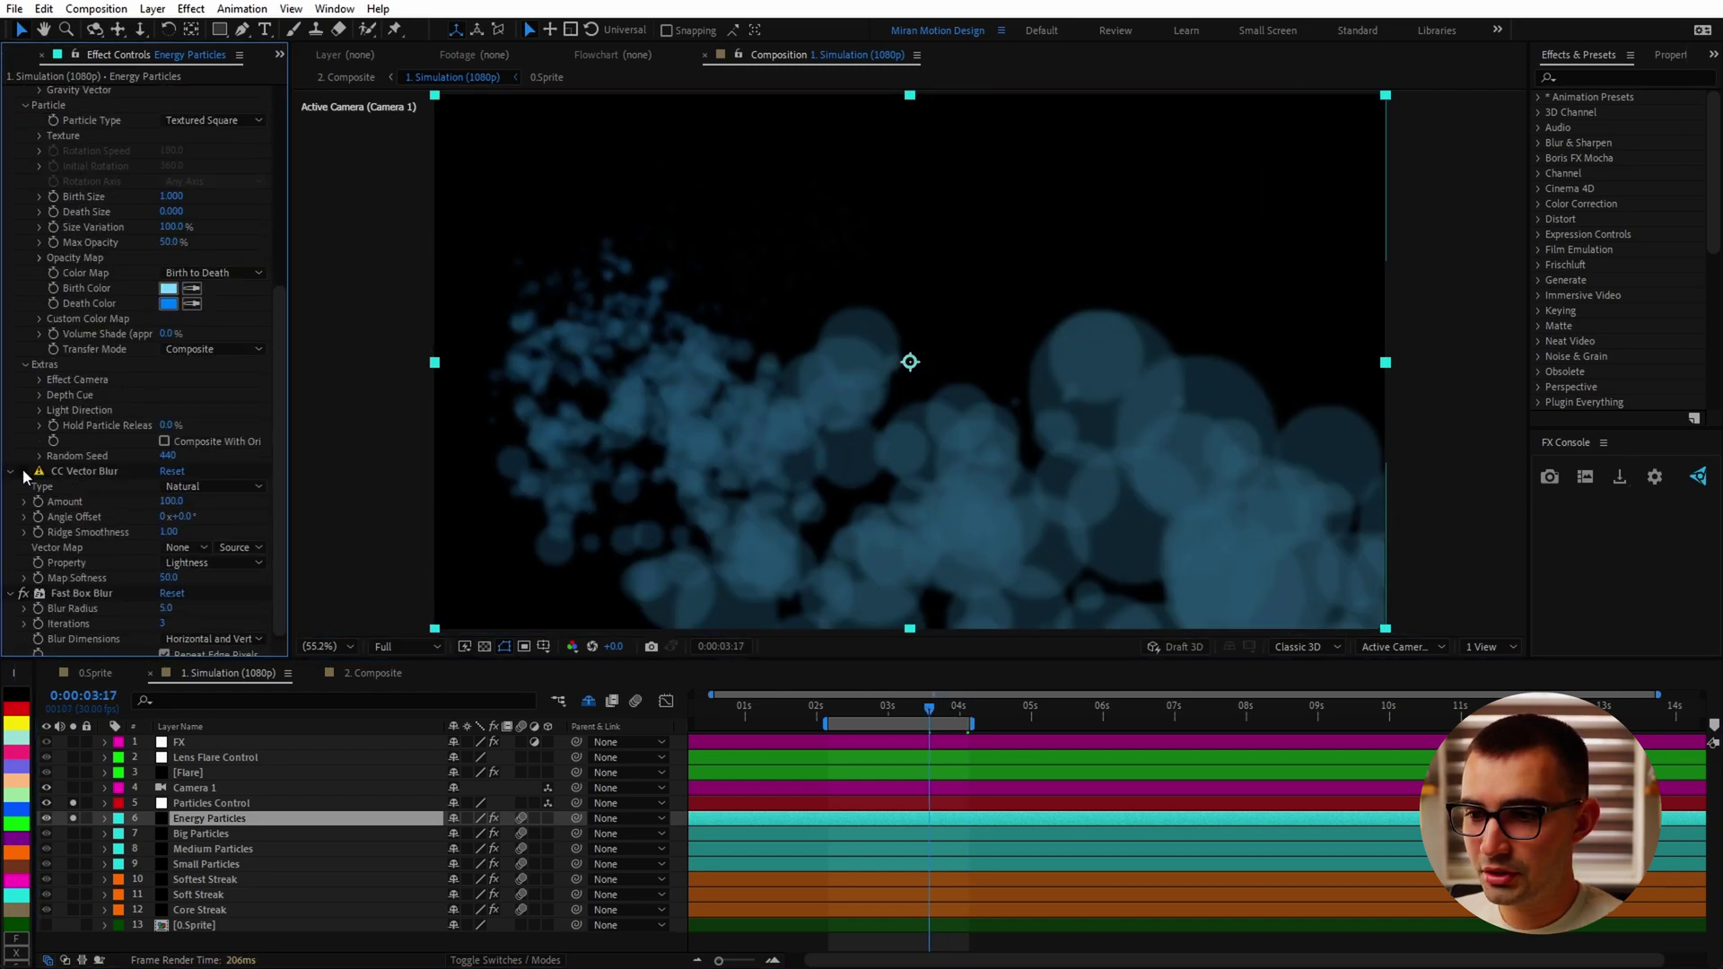
pyautogui.click(23, 470)
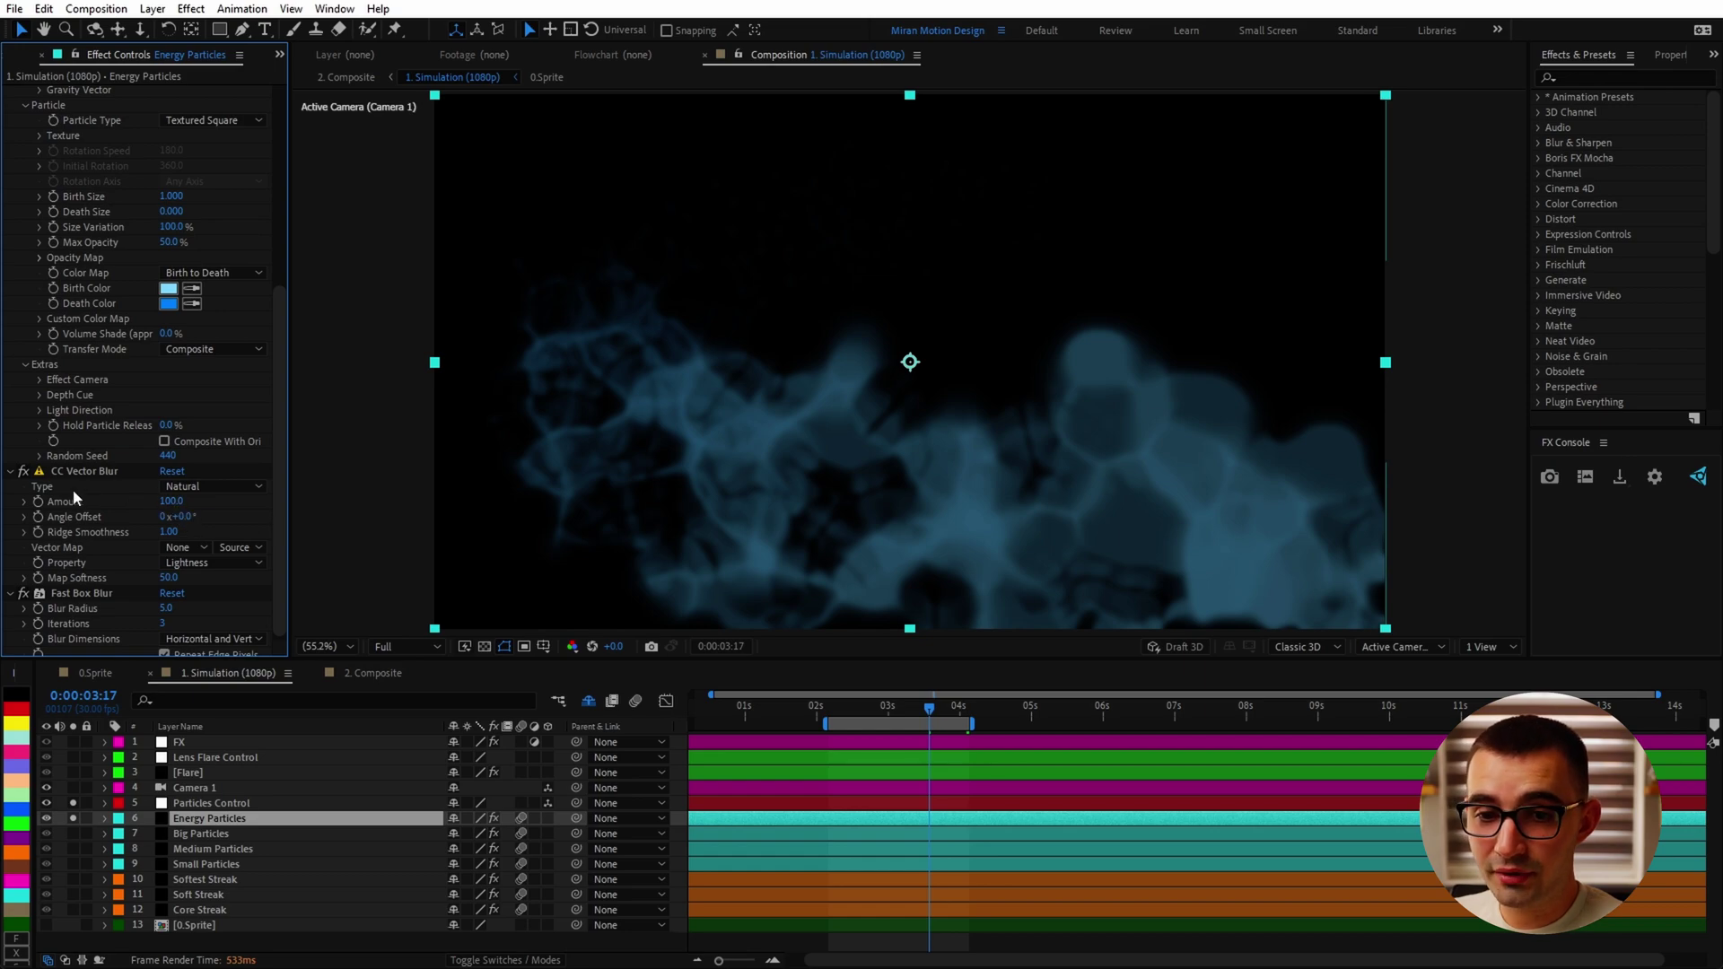
pyautogui.click(890, 707)
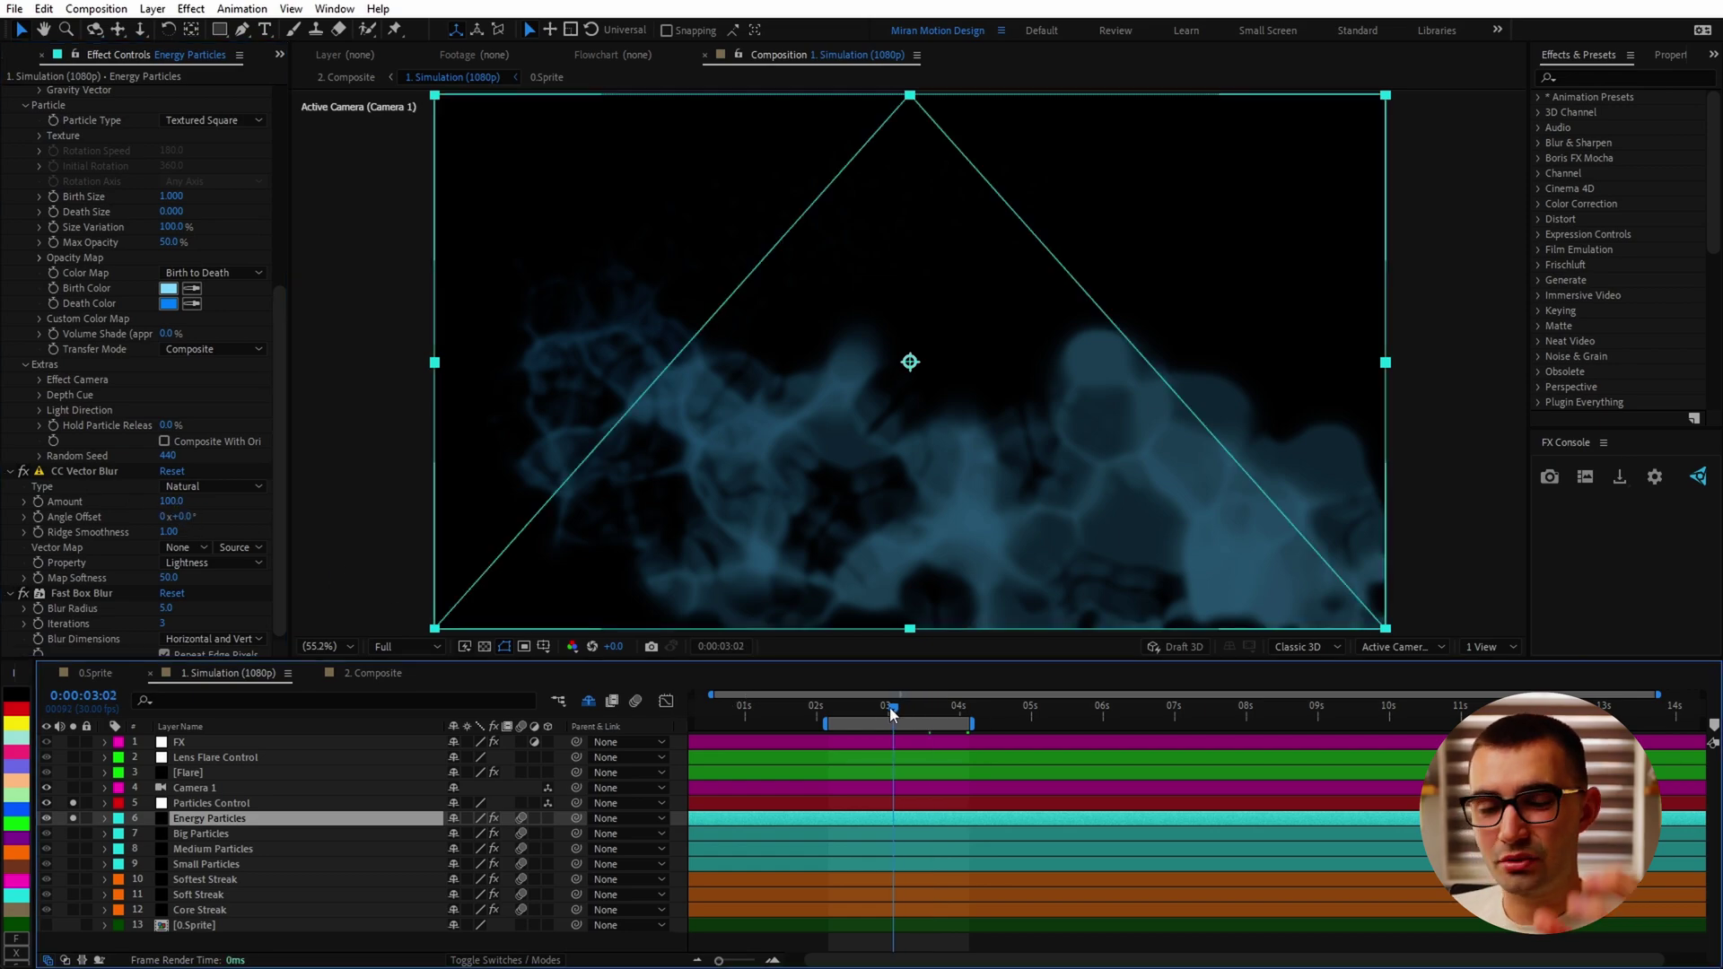
# Clear the solos and review the blend modes and opacities of all layers from Energy Particles down to Core Streak
pyautogui.press('F4')
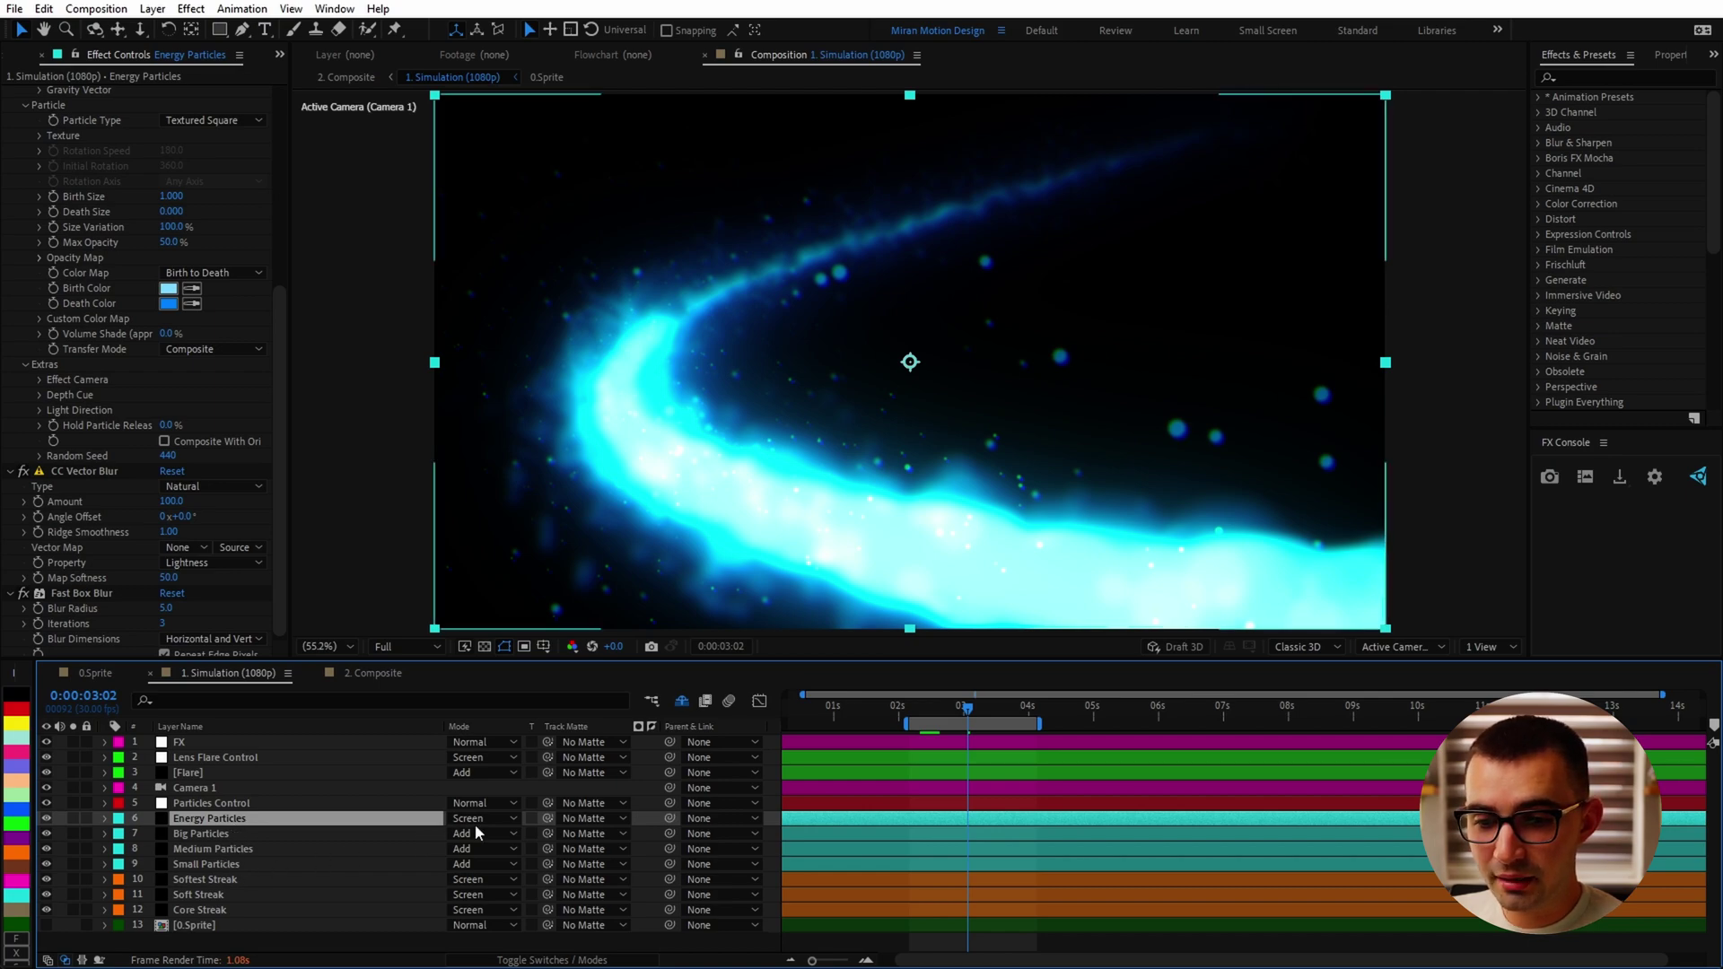
pyautogui.click(219, 907)
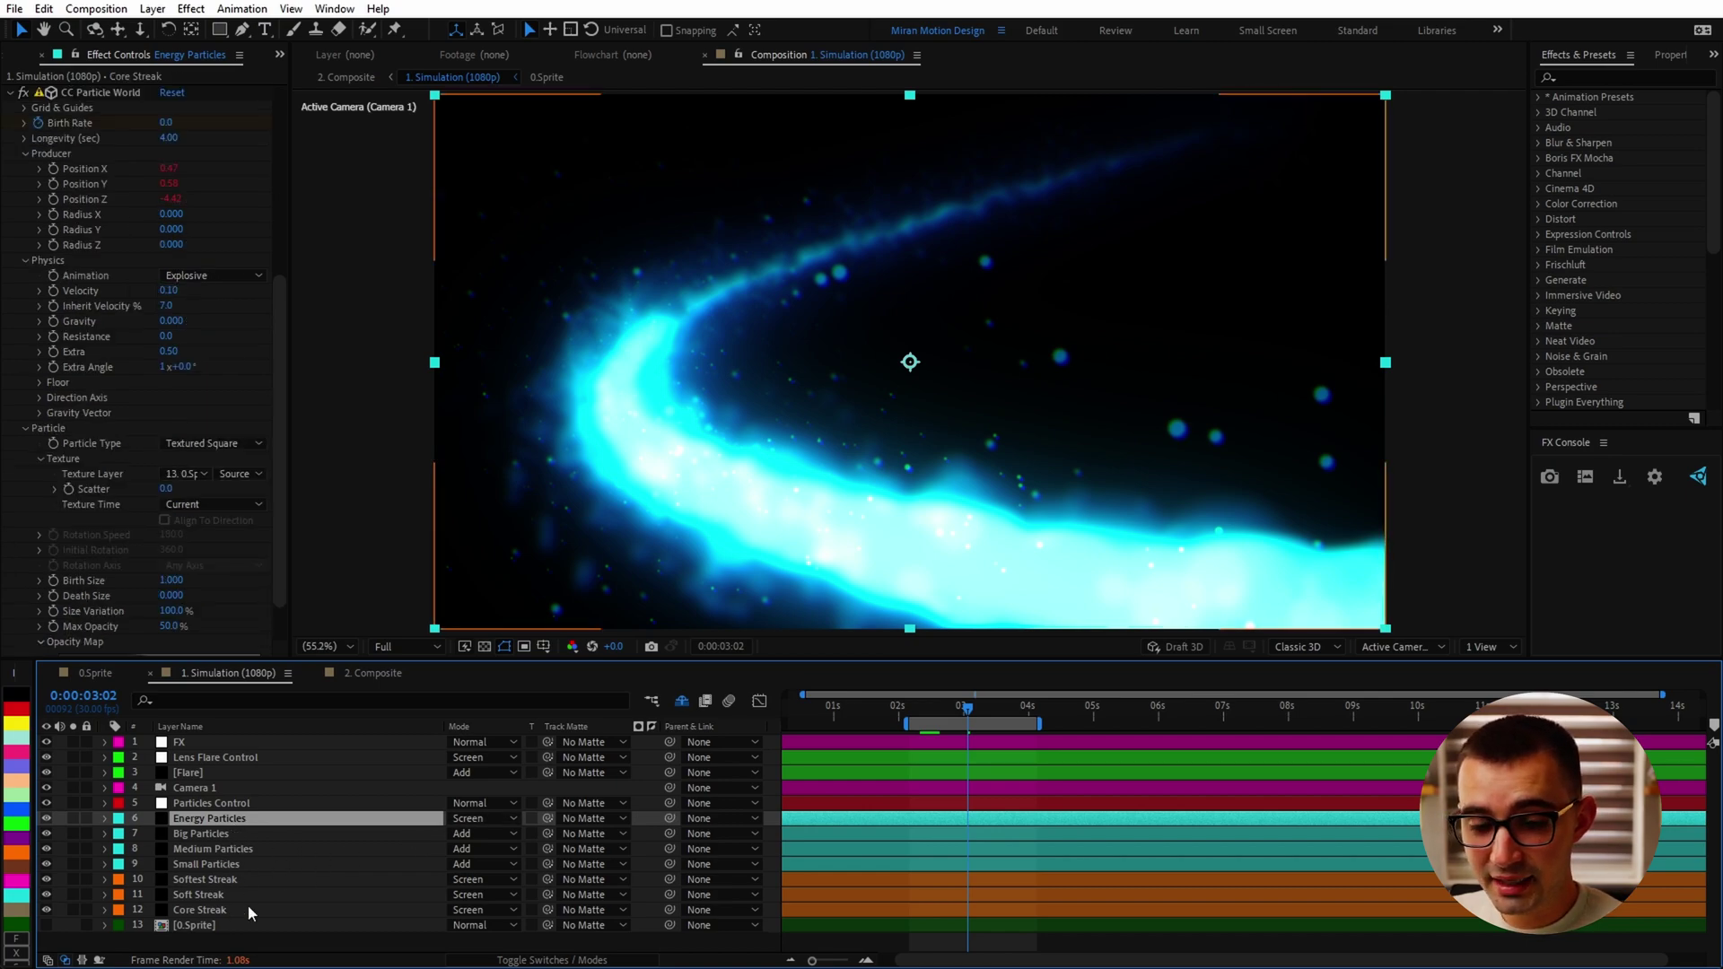
pyautogui.keyDown('shift'); pyautogui.click(247, 904); pyautogui.keyUp('shift')
pyautogui.press('t')
pyautogui.scroll(-3, 402, 845)
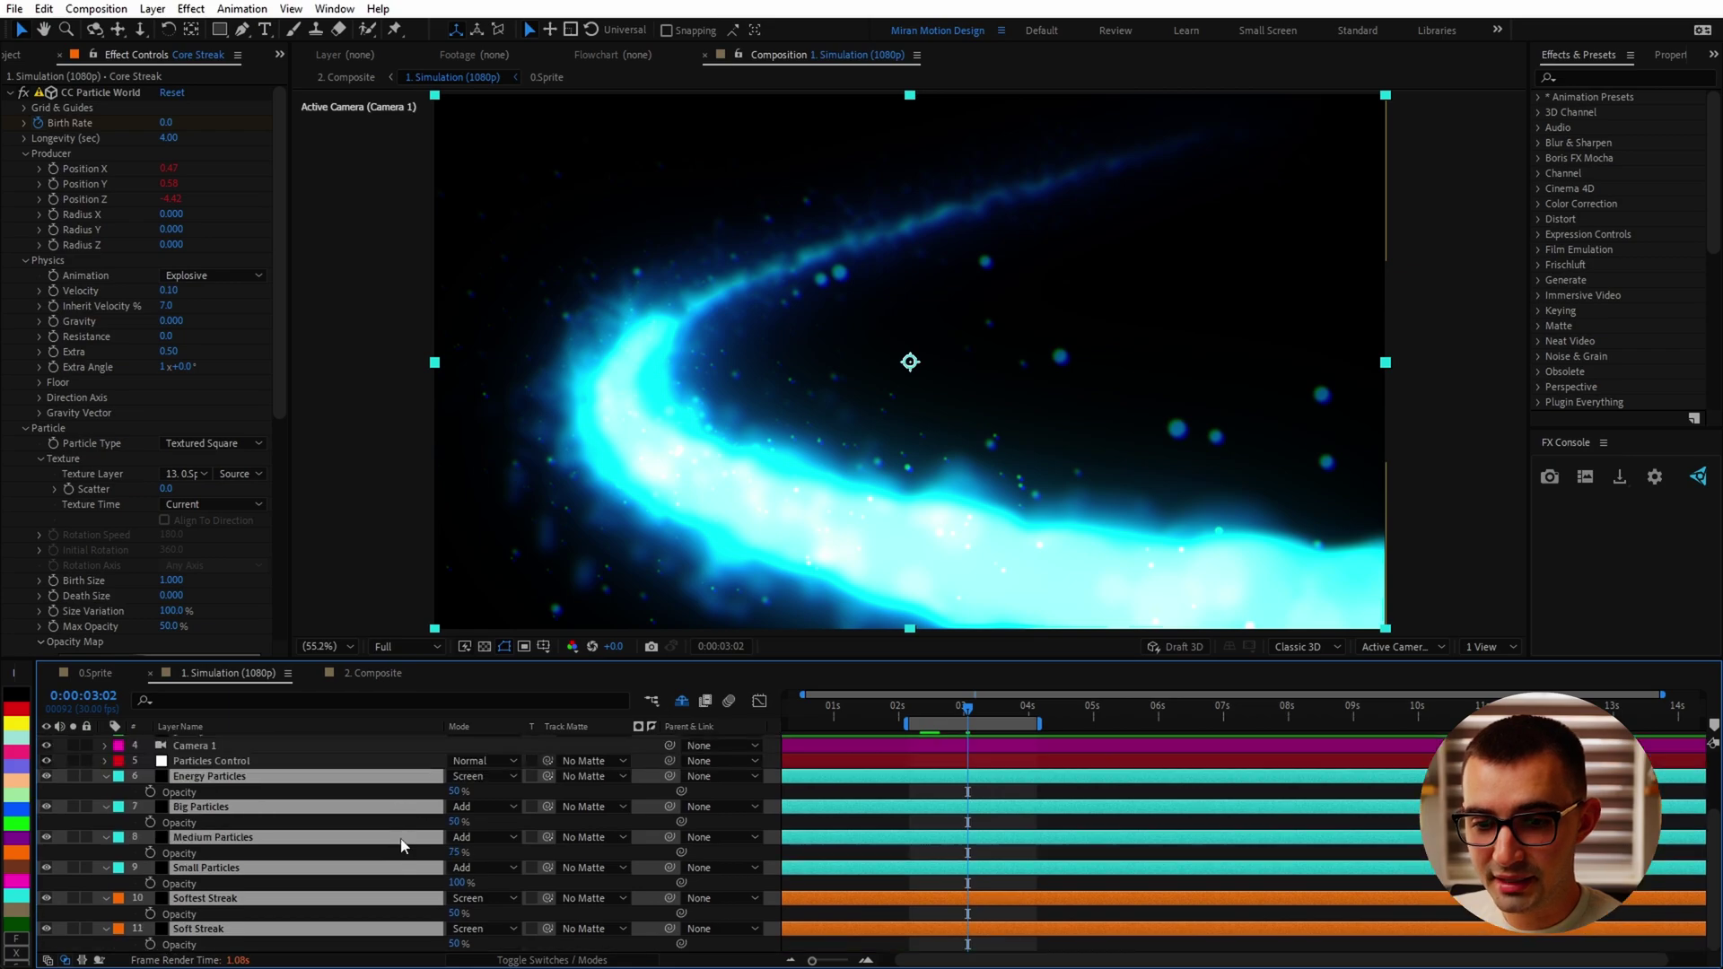
pyautogui.scroll(3, 401, 846)
pyautogui.moveTo(527, 660); pyautogui.dragTo(528, 580)
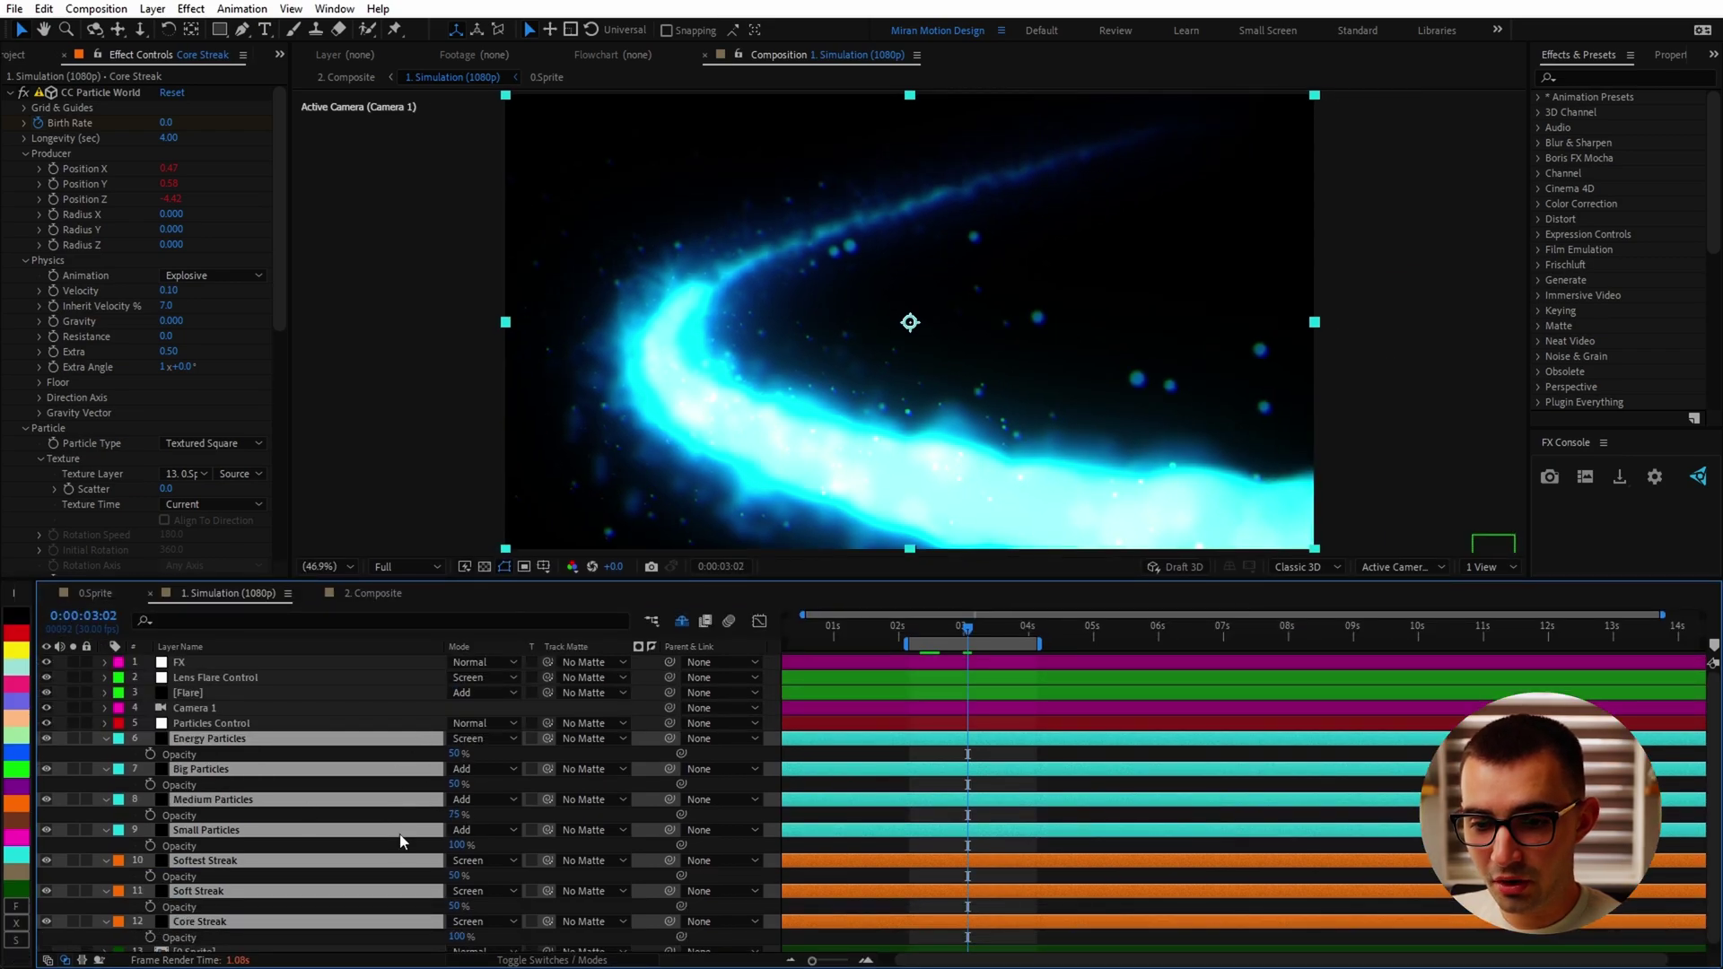
pyautogui.scroll(-1, 405, 884)
pyautogui.click(524, 770)
# Enable motion blur for the Simulation composition and check the motion blur values in its advanced composition settings
pyautogui.press('F4')
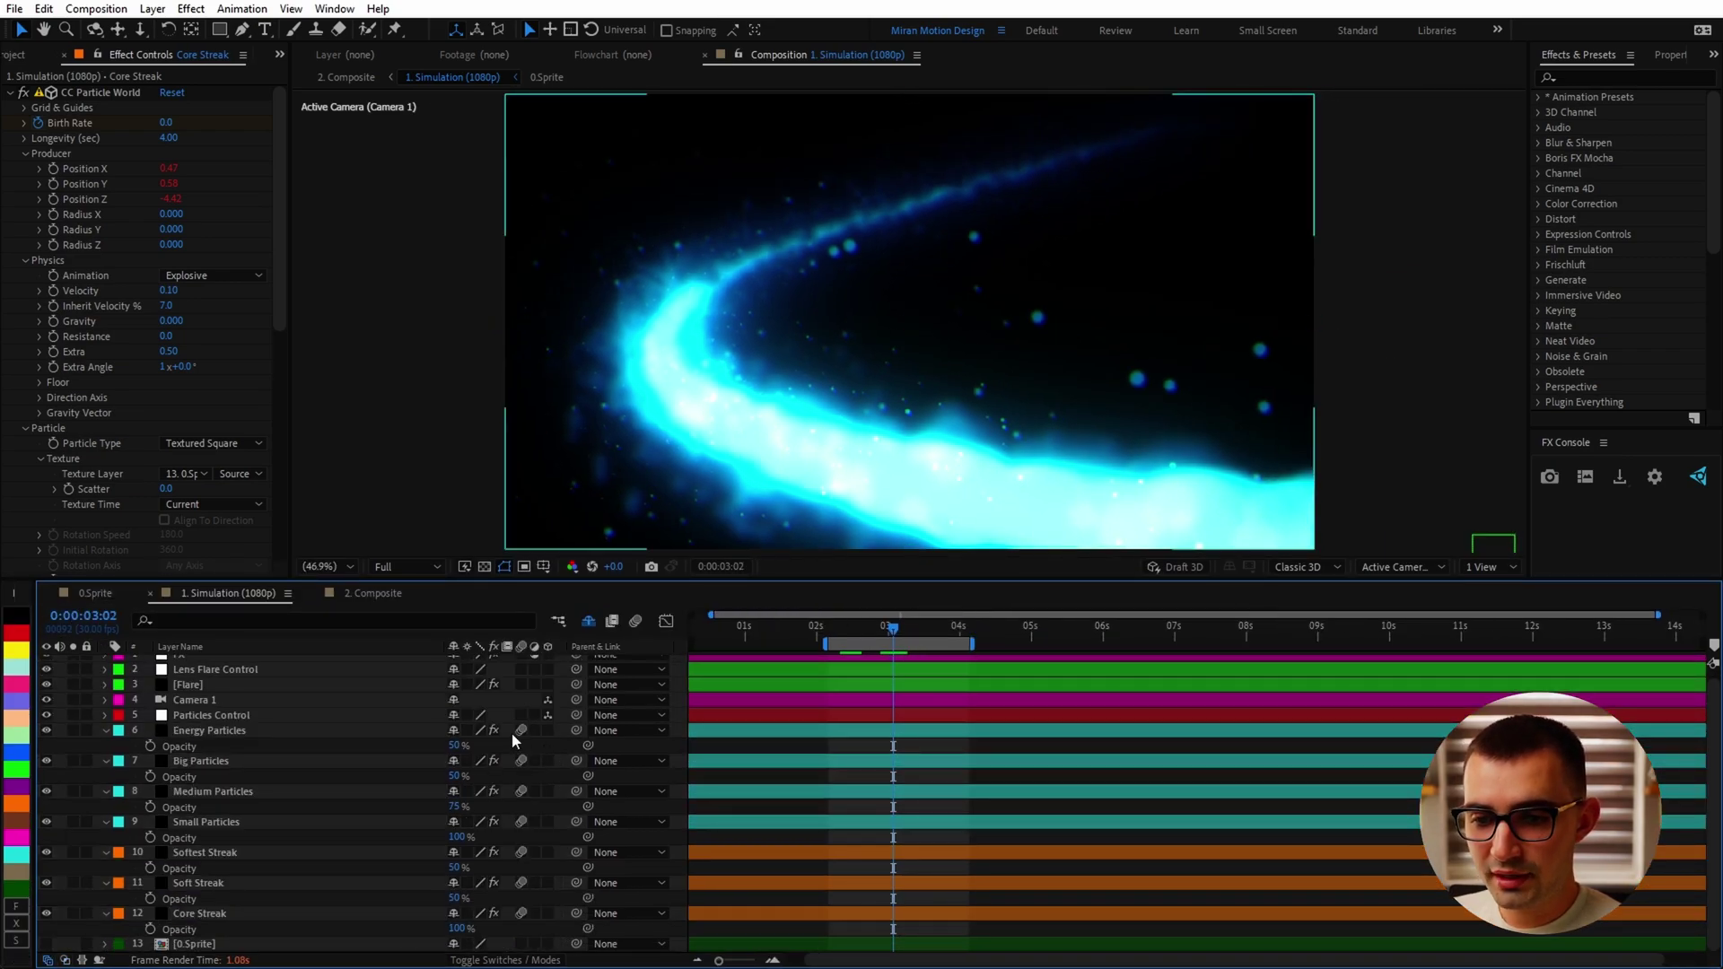
pyautogui.click(637, 622)
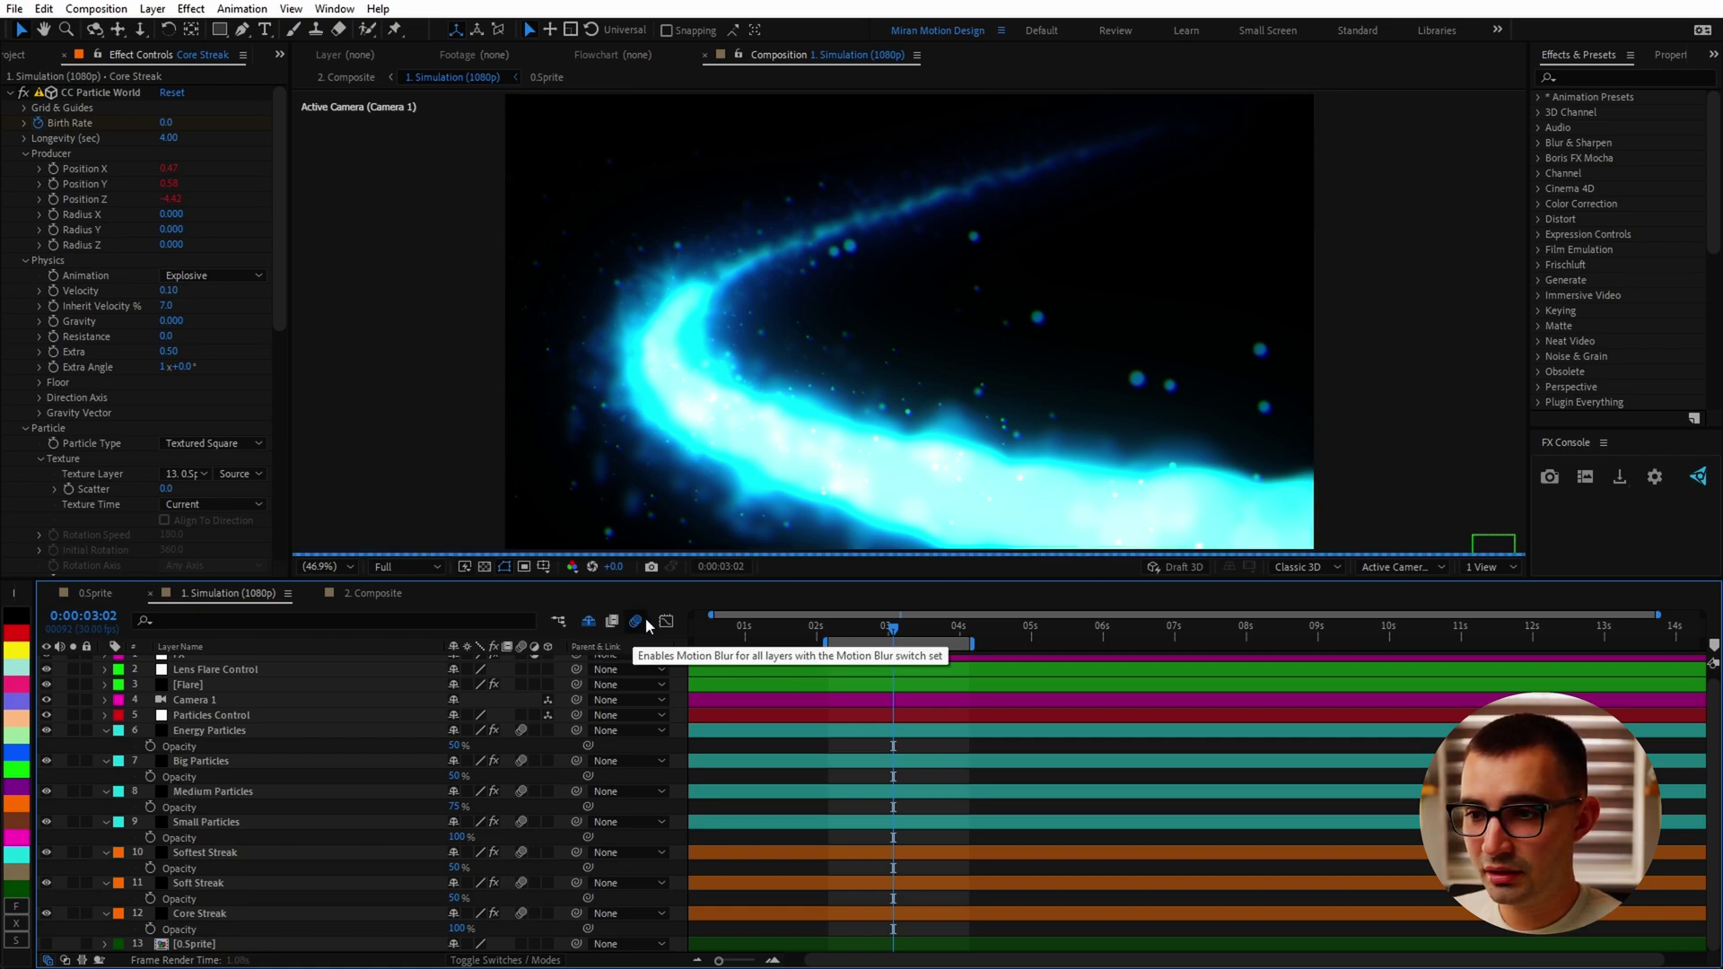
pyautogui.rightClick(226, 595)
pyautogui.click(314, 267)
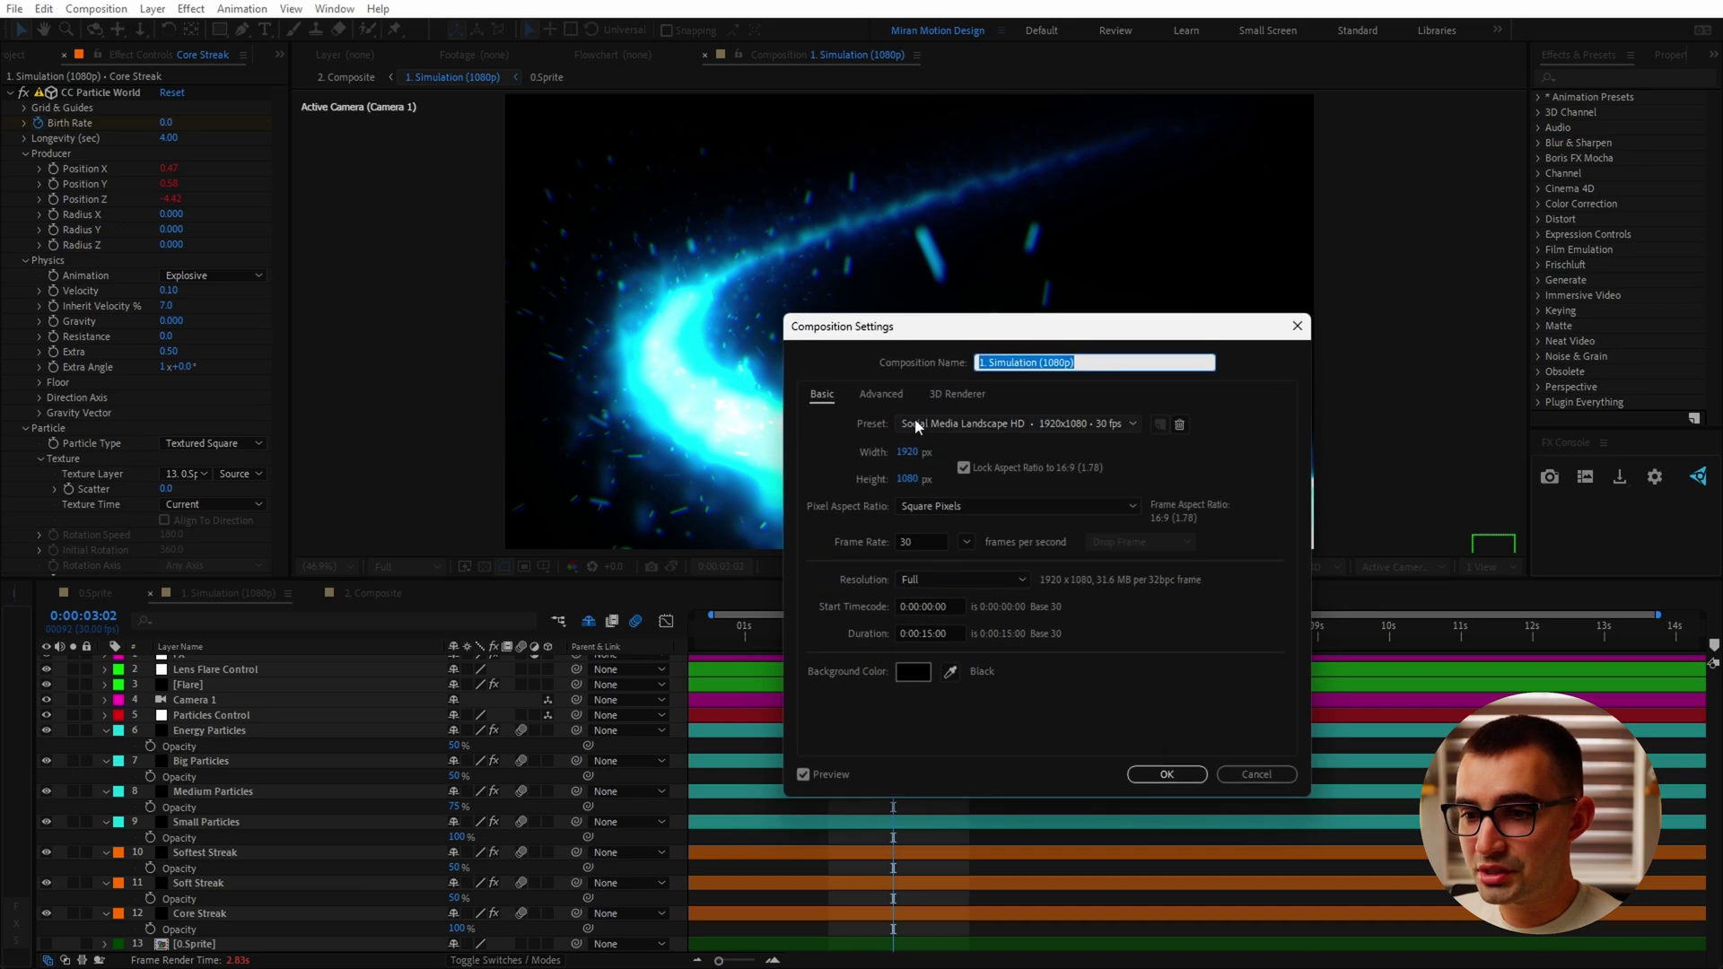
pyautogui.click(889, 395)
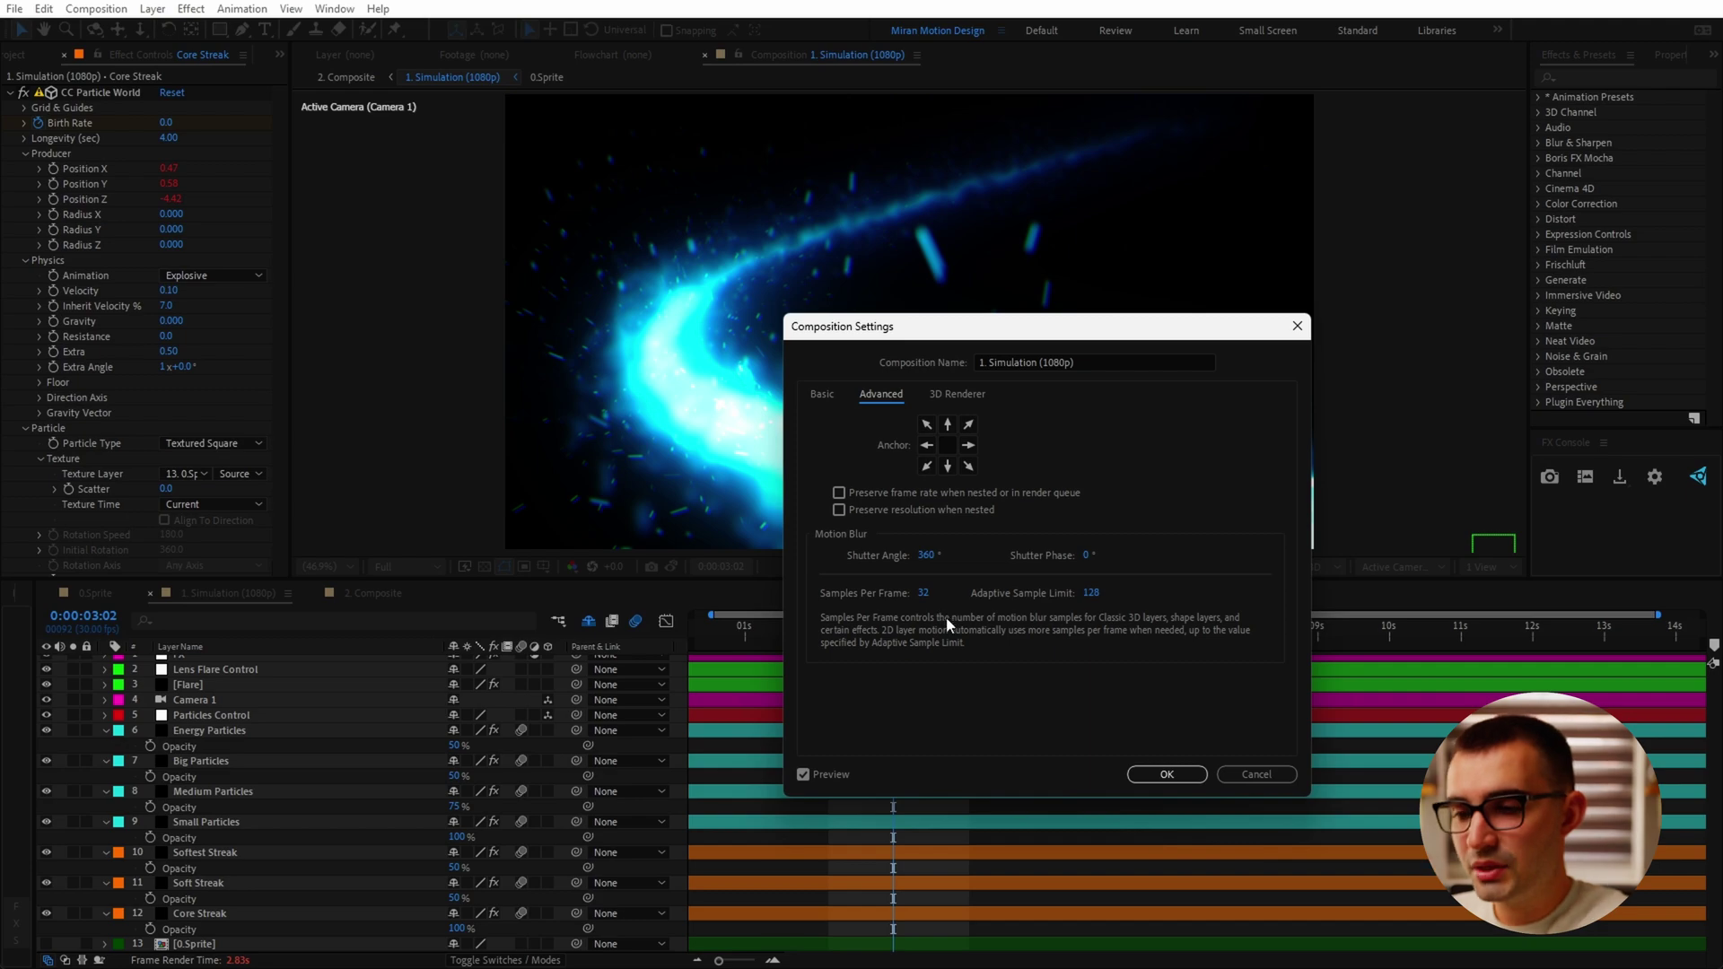
pyautogui.click(1259, 774)
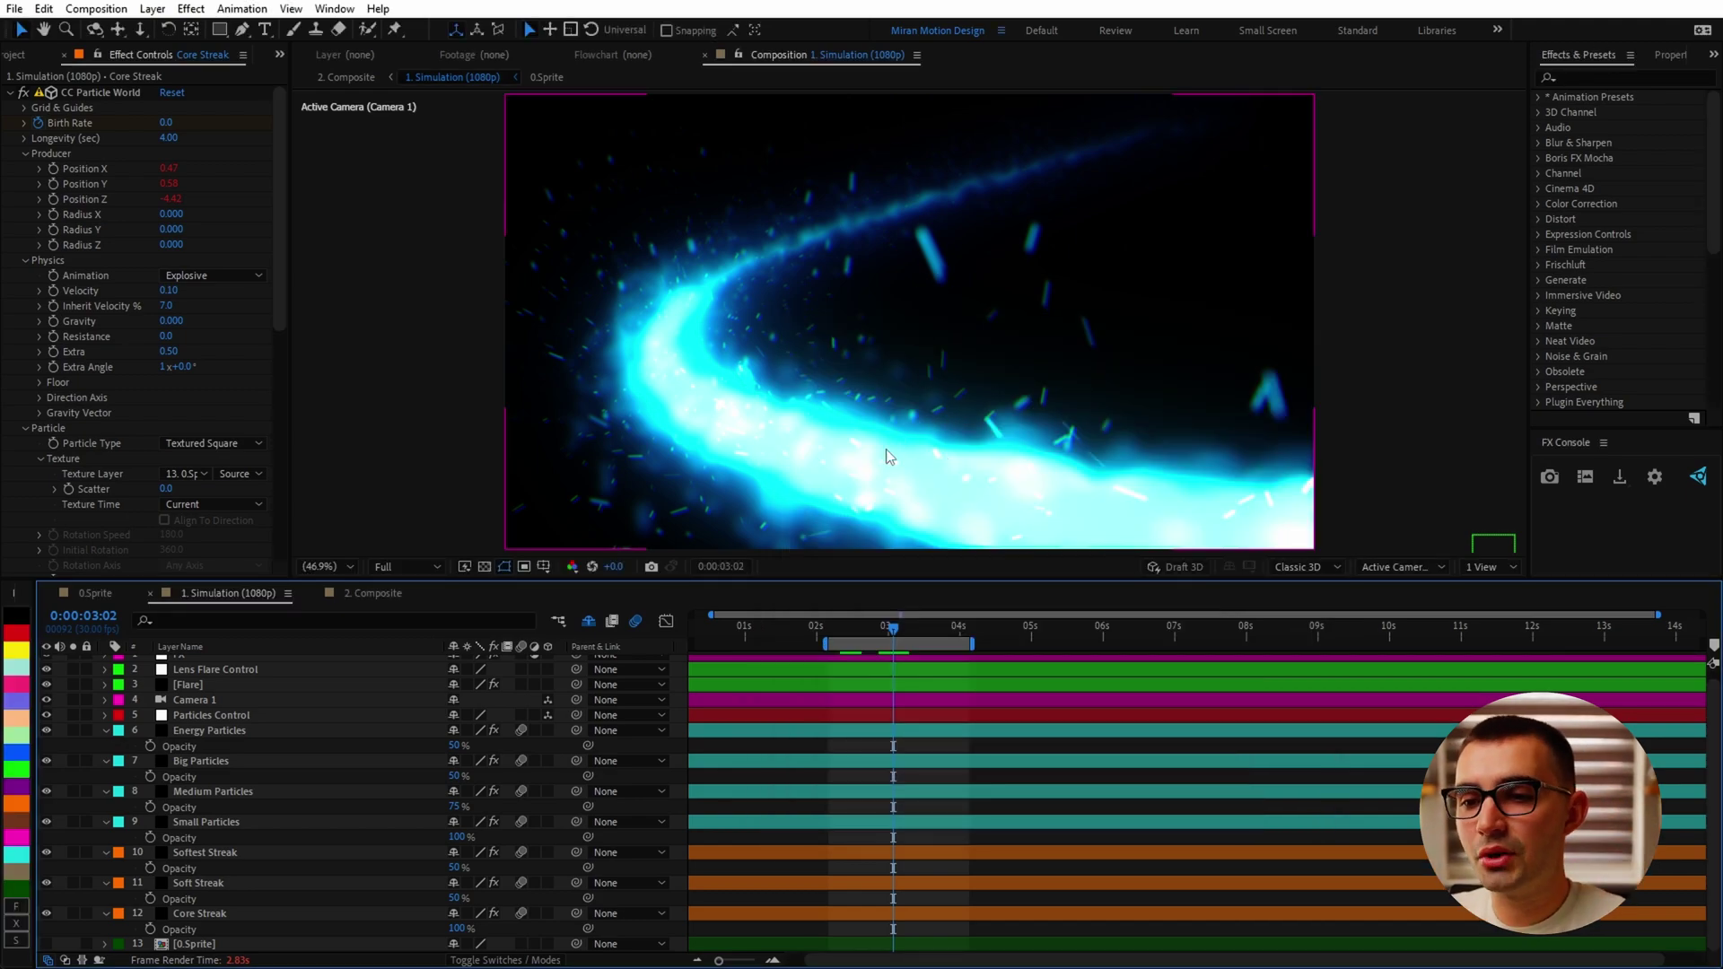
# Hide the Soft Streak layer and preview the simulation with motion blur
pyautogui.click(205, 853)
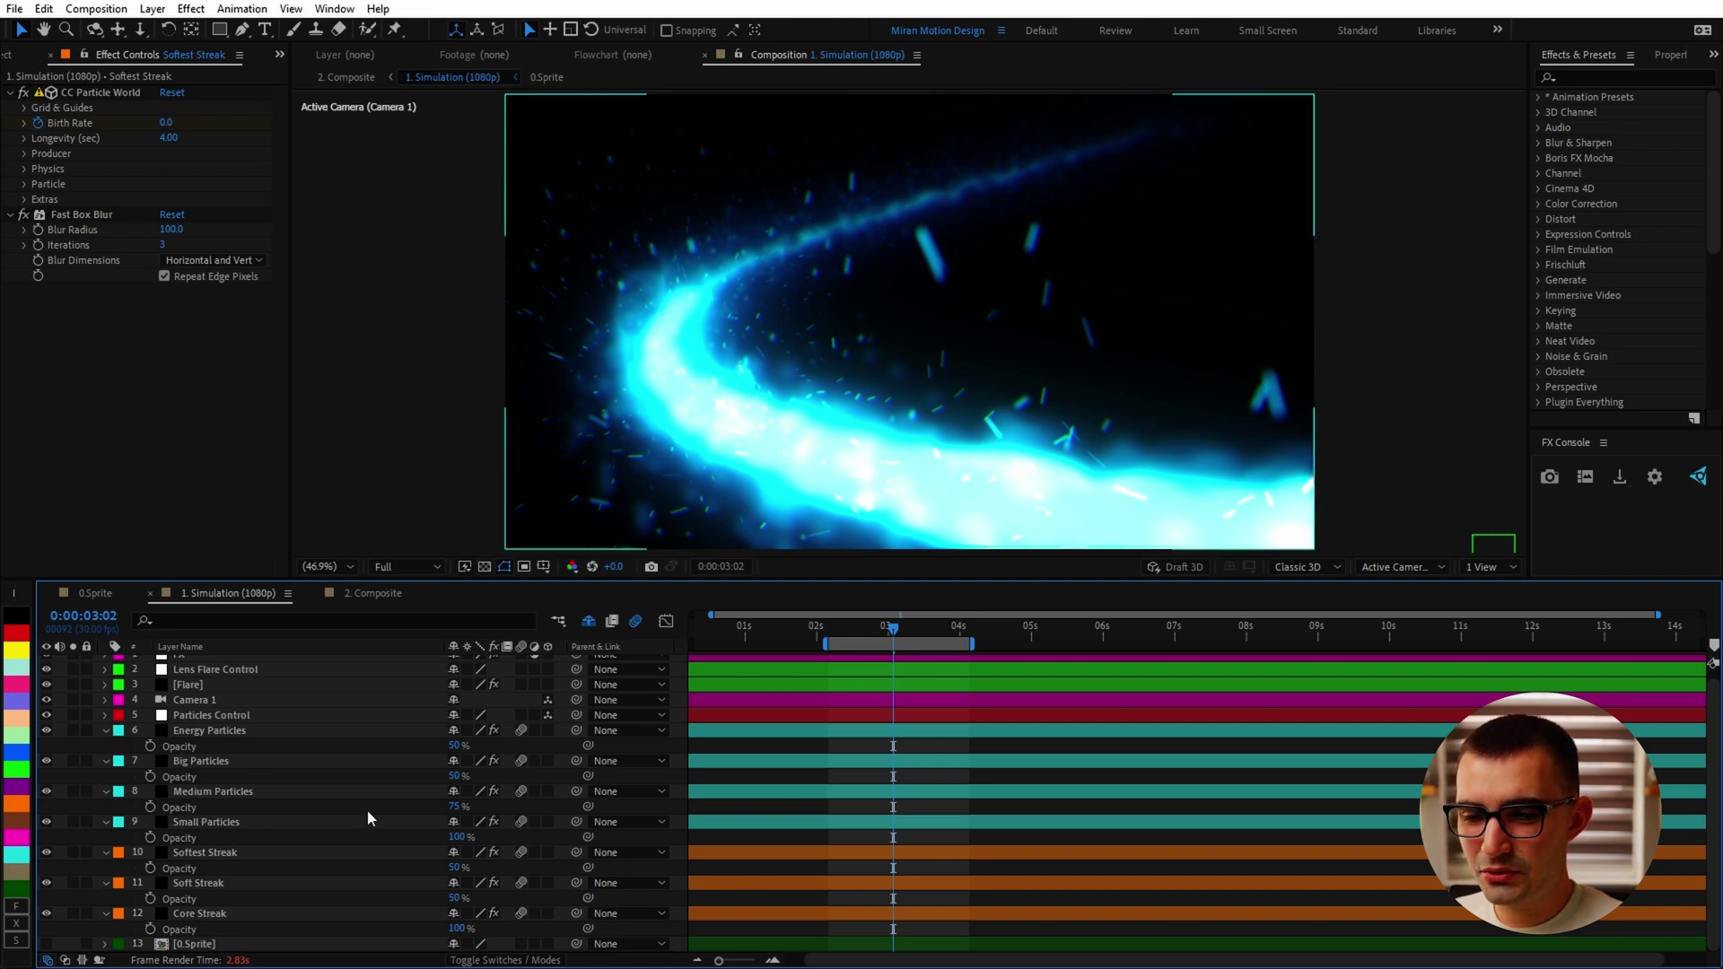
pyautogui.click(47, 883)
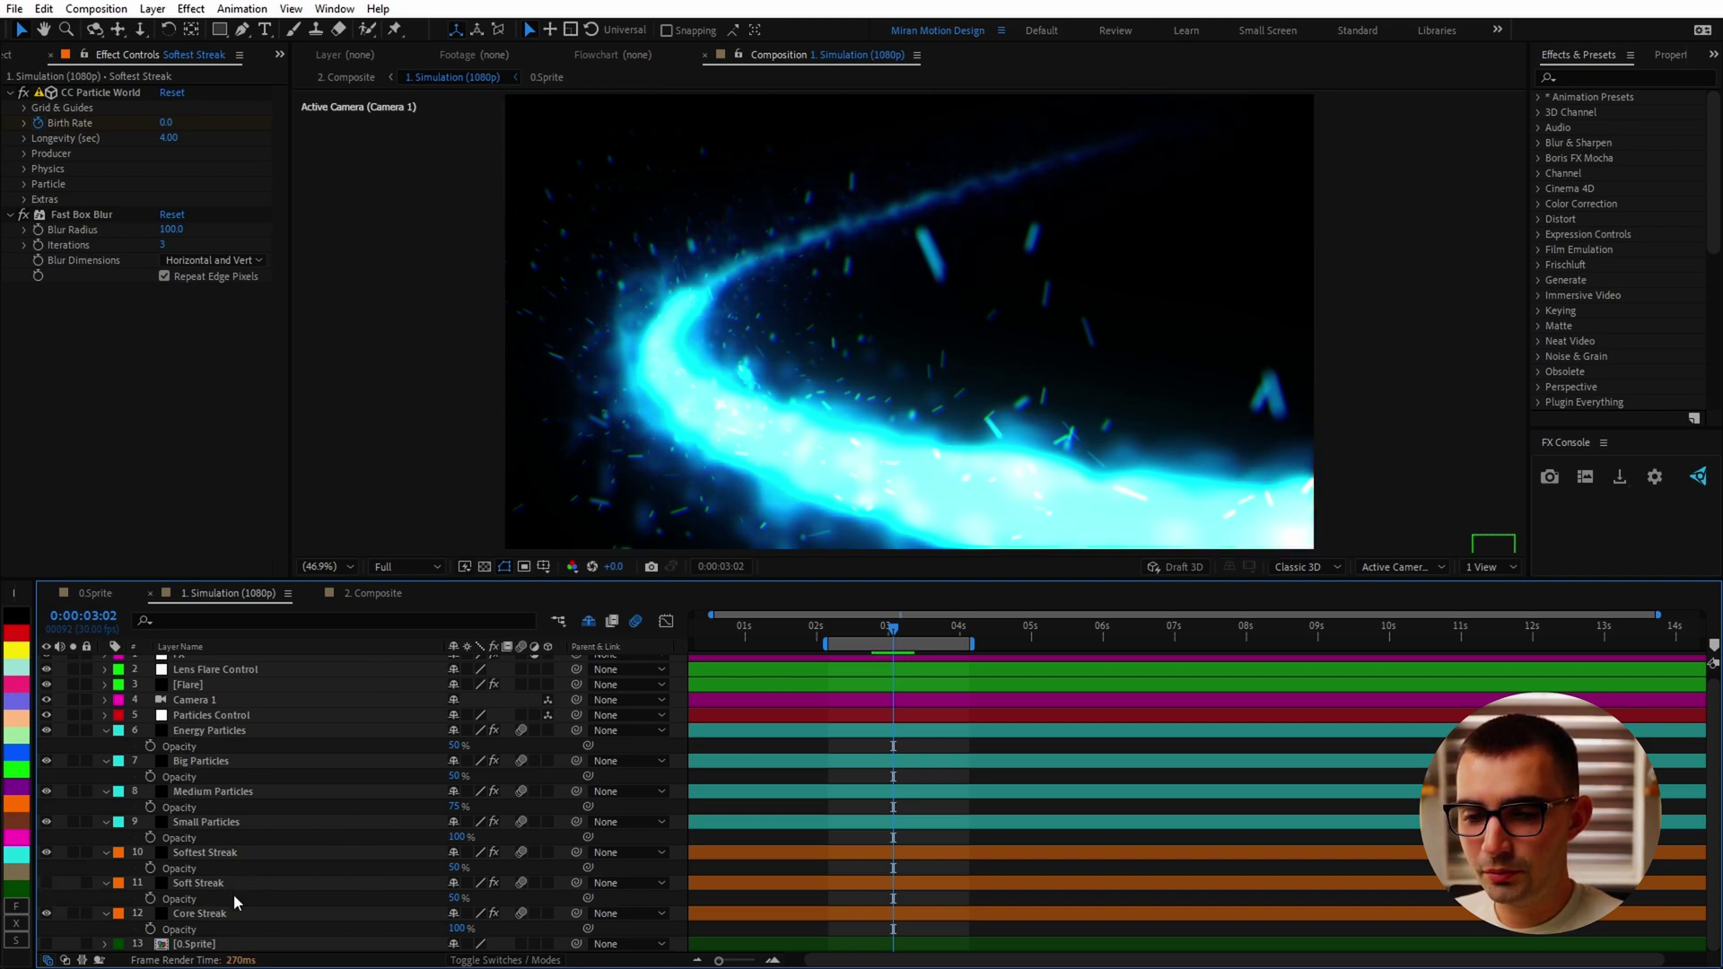
pyautogui.press('space')
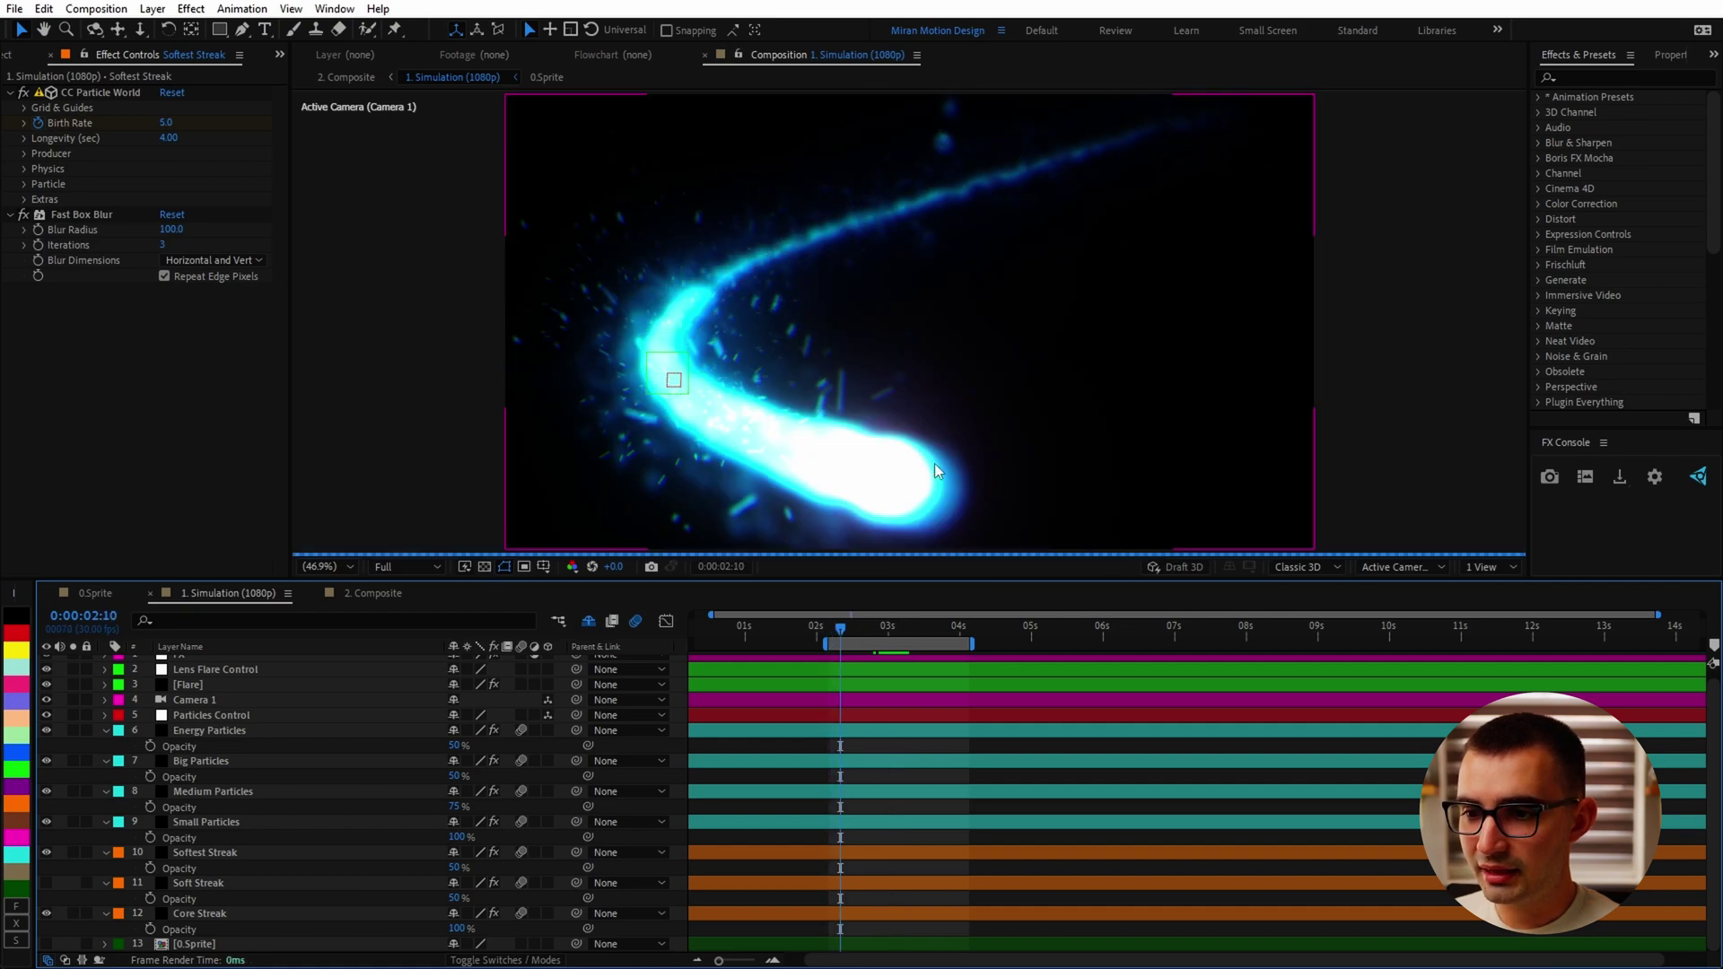
# Solo the Flare layer and examine its Lens Flare effect at 0:00:02:10
pyautogui.click(180, 691)
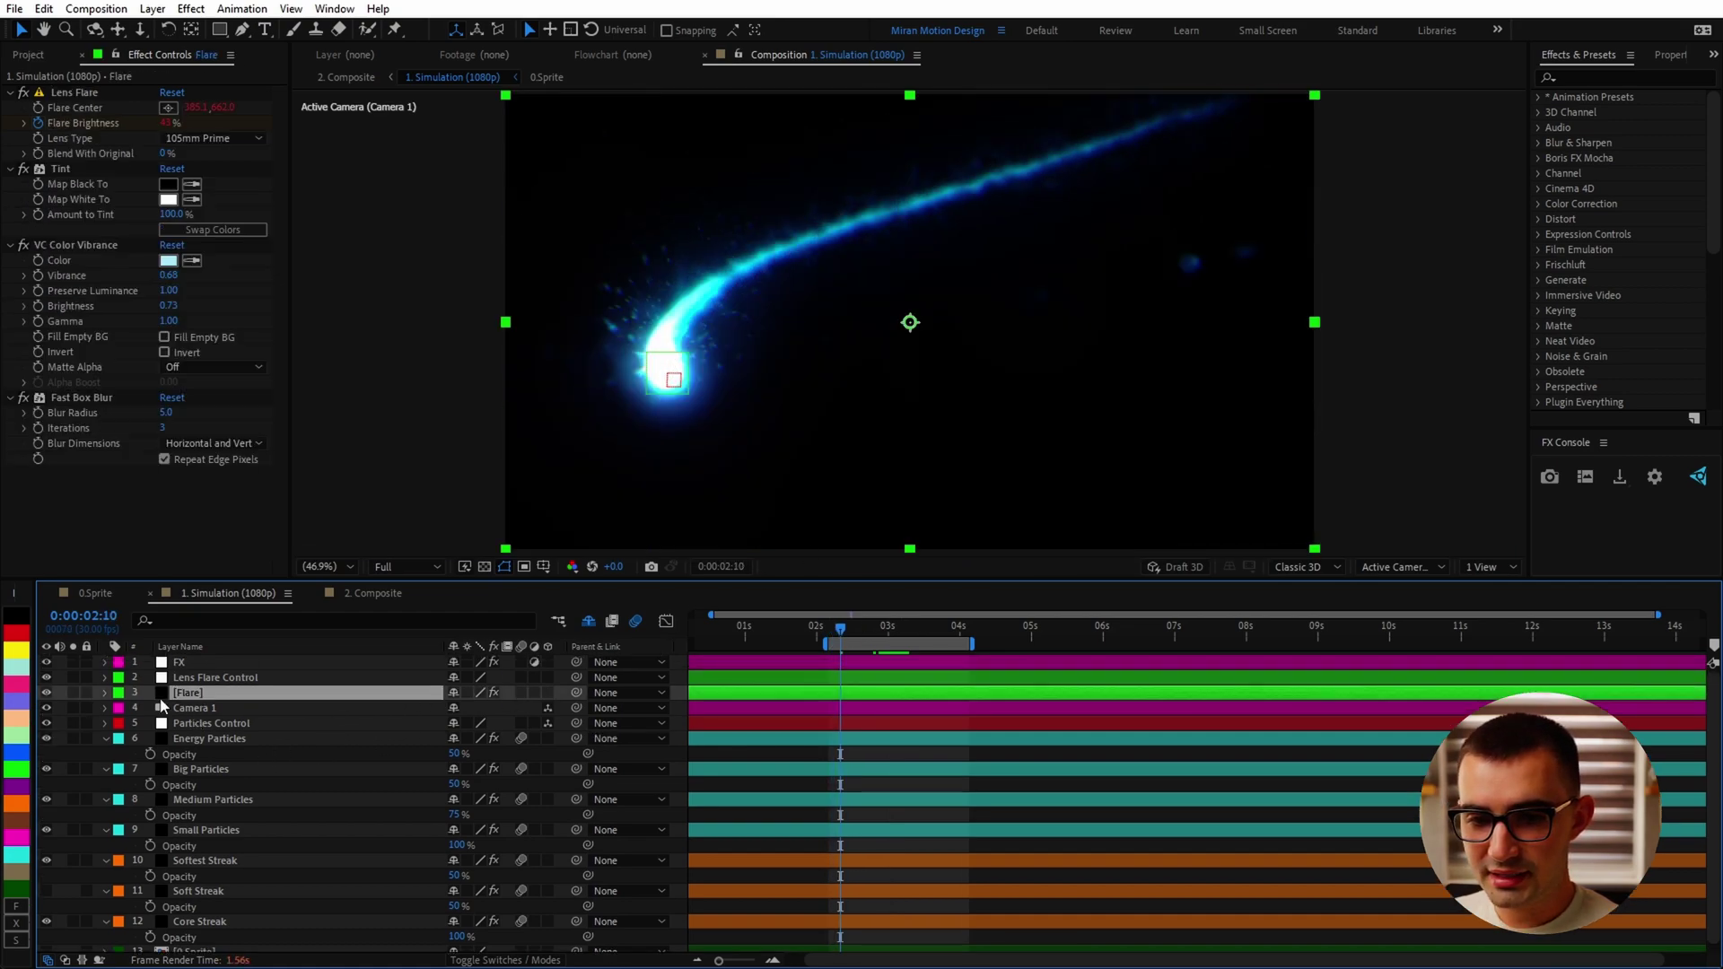
pyautogui.click(73, 693)
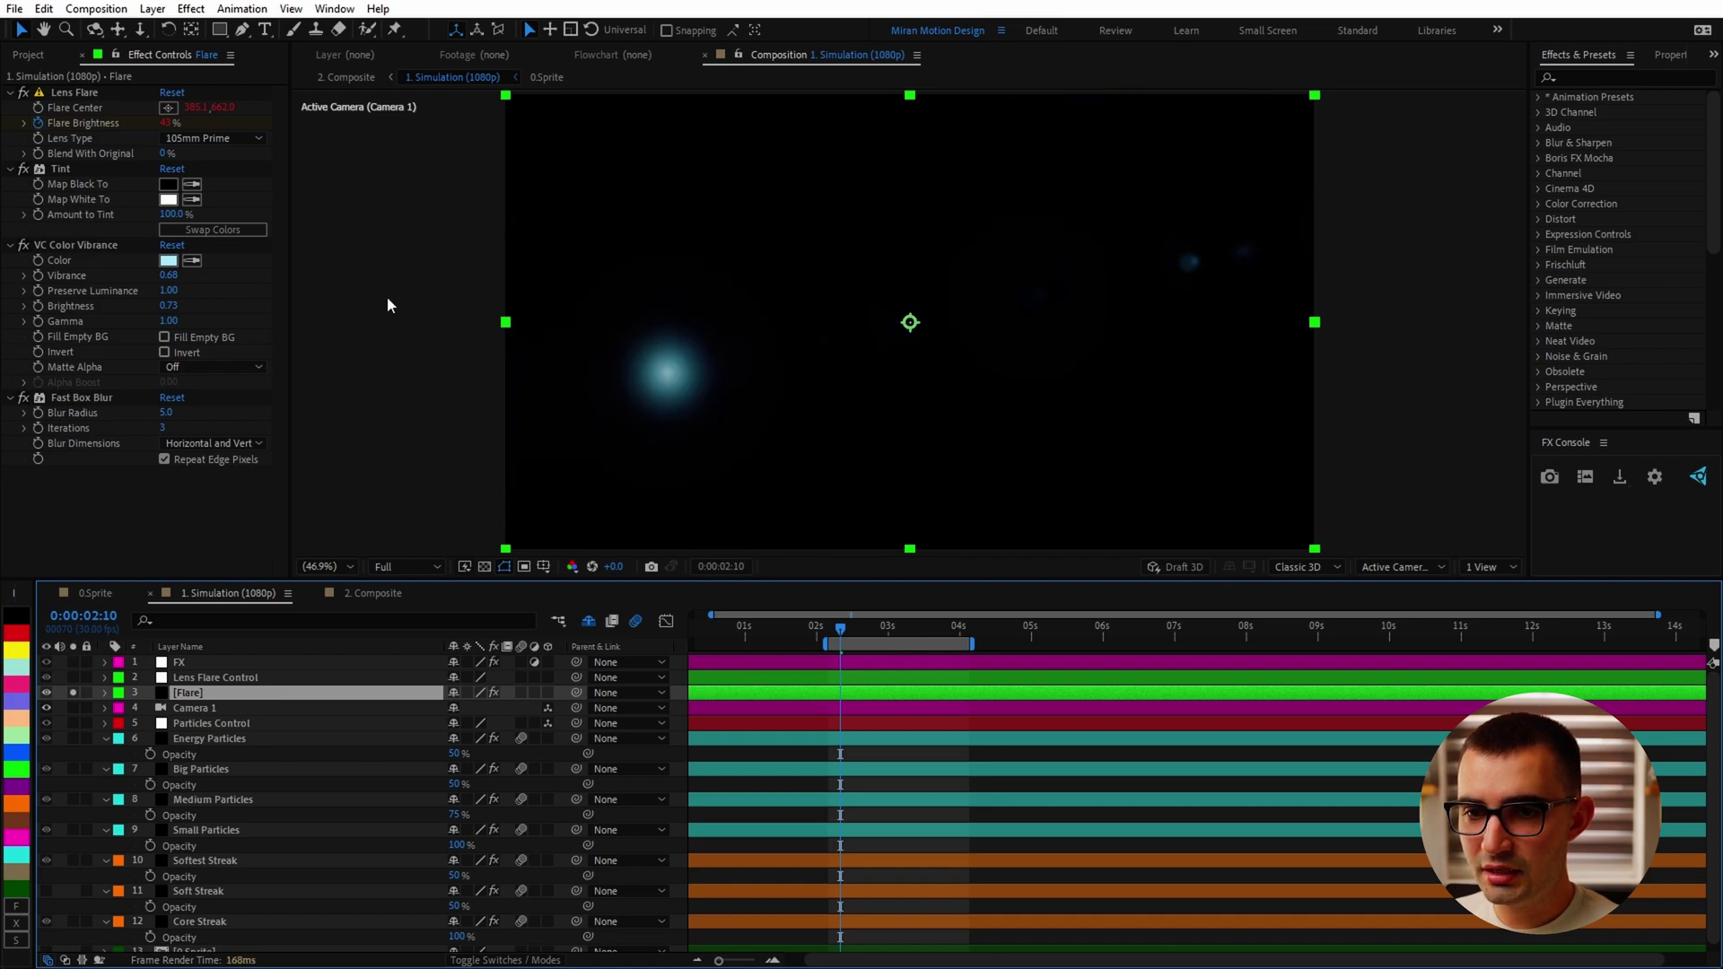
pyautogui.click(76, 130)
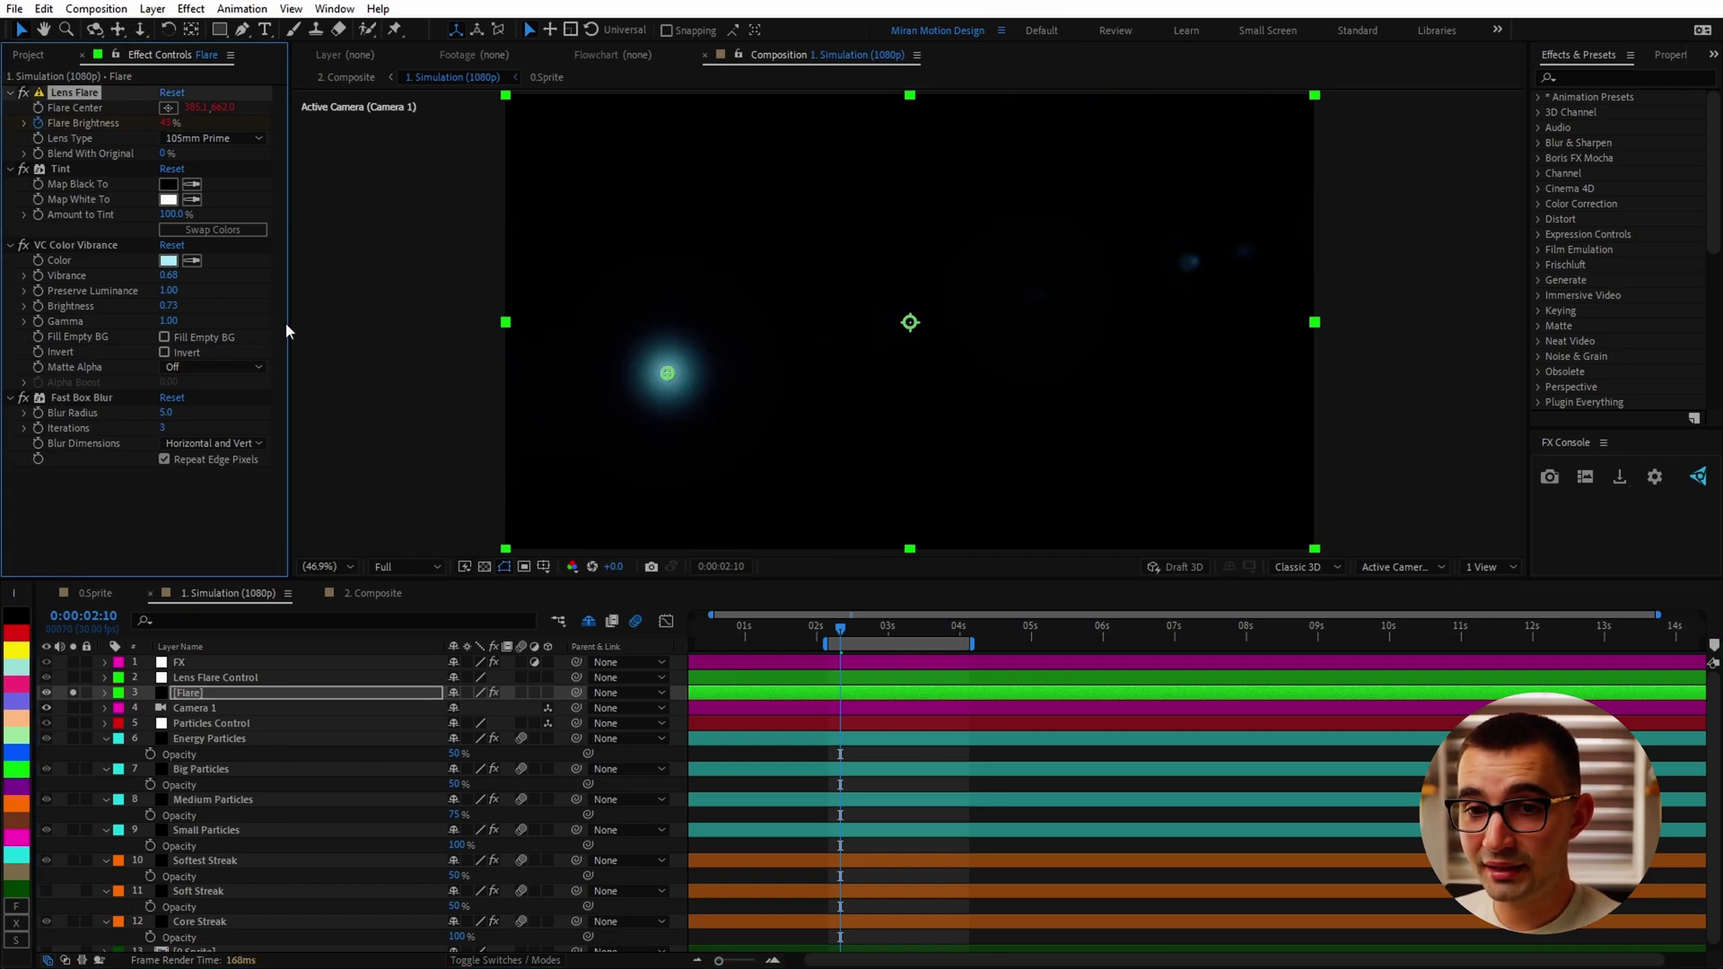
# Disable and re-enable Tint, VC Color Vibrance and Fast Box Blur on the Flare layer to compare their contributions
pyautogui.click(23, 169)
pyautogui.click(24, 245)
pyautogui.click(23, 398)
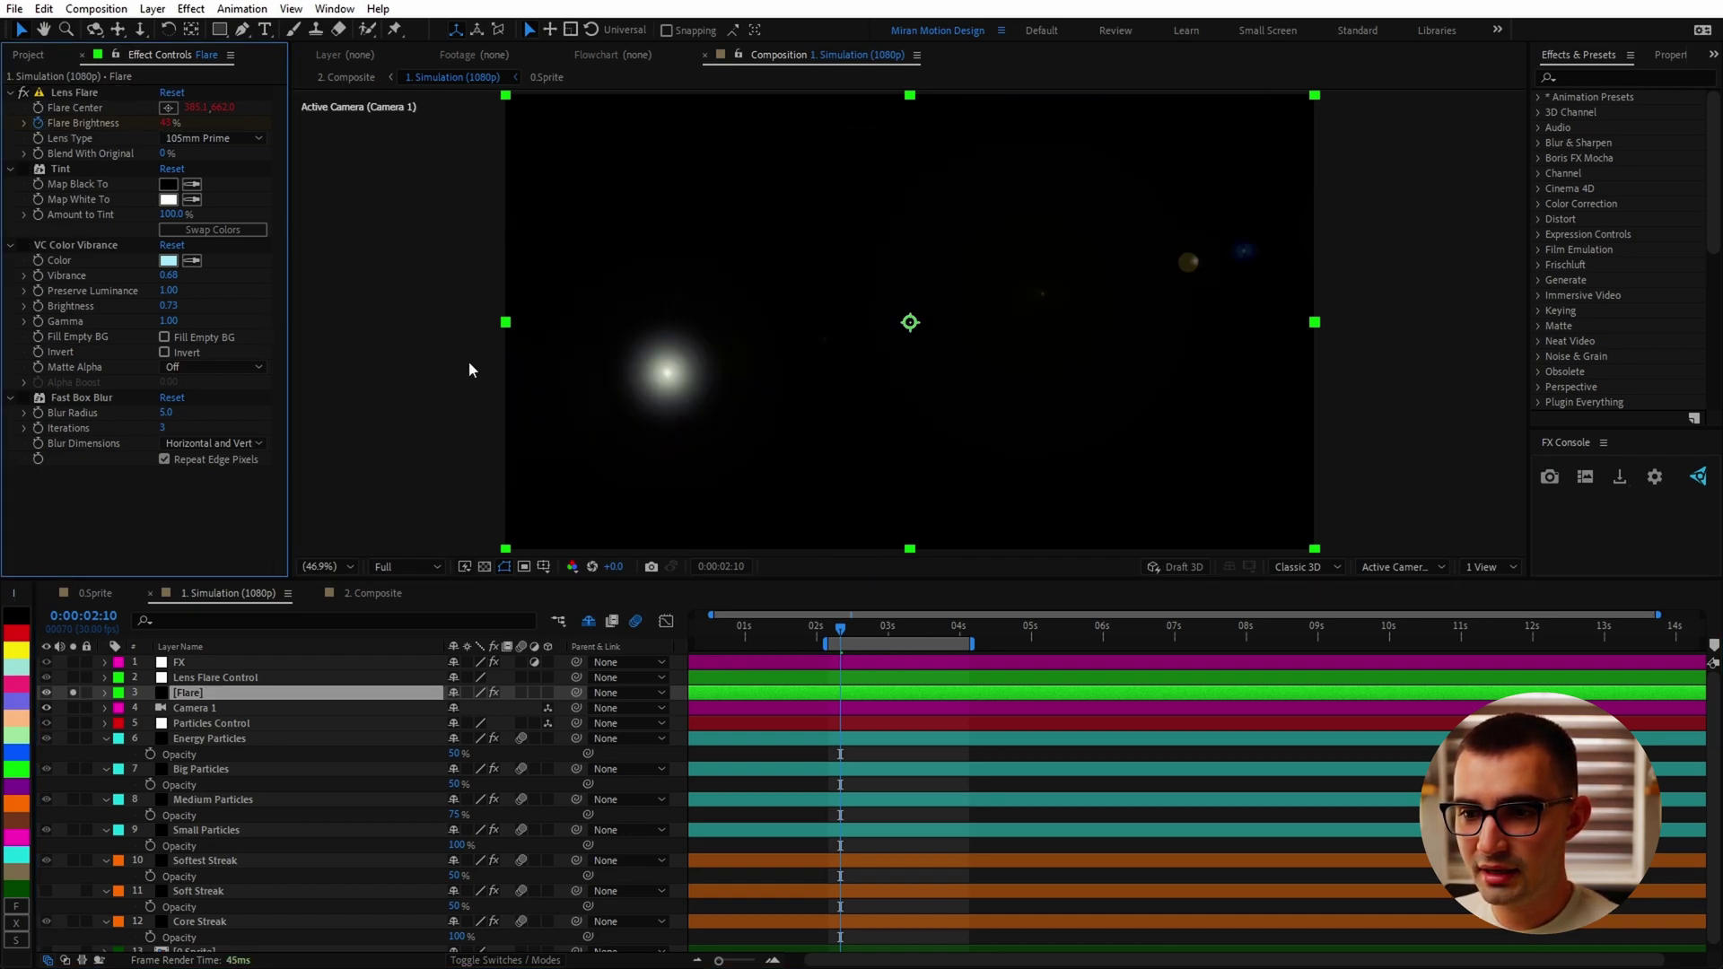
pyautogui.click(25, 169)
pyautogui.click(23, 245)
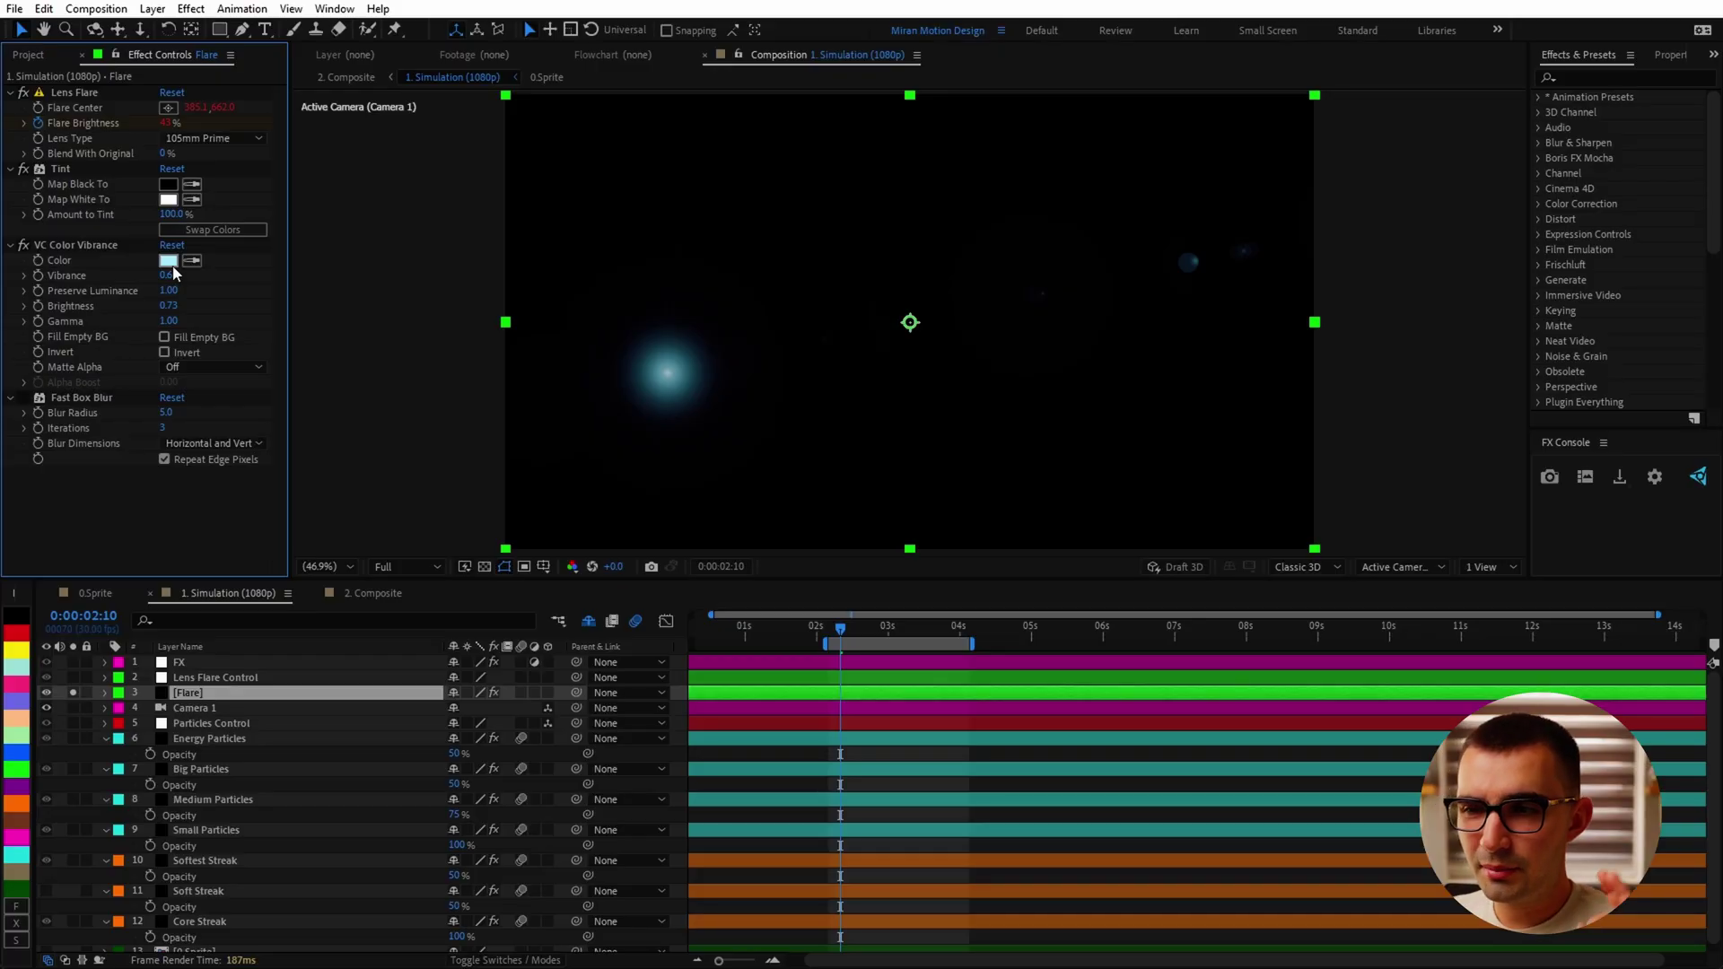
pyautogui.scroll(1, 1116, 285)
pyautogui.moveTo(1040, 334); pyautogui.dragTo(702, 458)
pyautogui.scroll(1, 869, 389)
pyautogui.moveTo(868, 389); pyautogui.dragTo(885, 326)
pyautogui.click(25, 398)
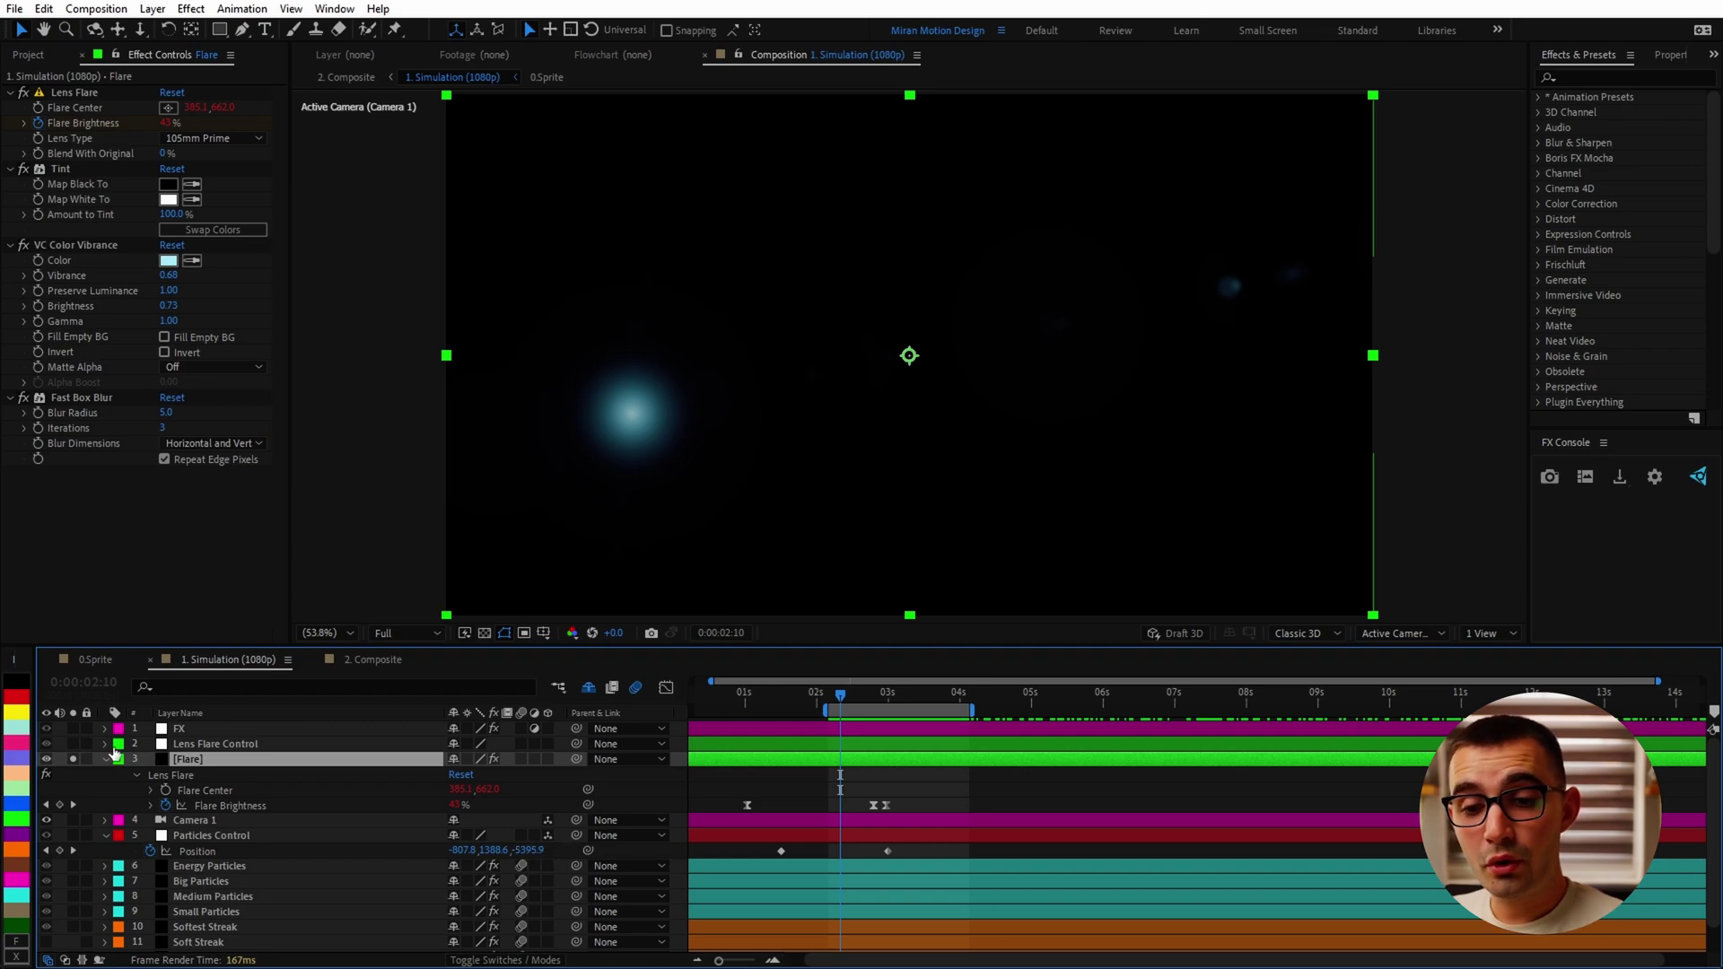
# Solo Lens Flare Control as well and rebuild its Position expression as thisComp.layer("Particles Control").toComp([0,0,0])
pyautogui.click(115, 746)
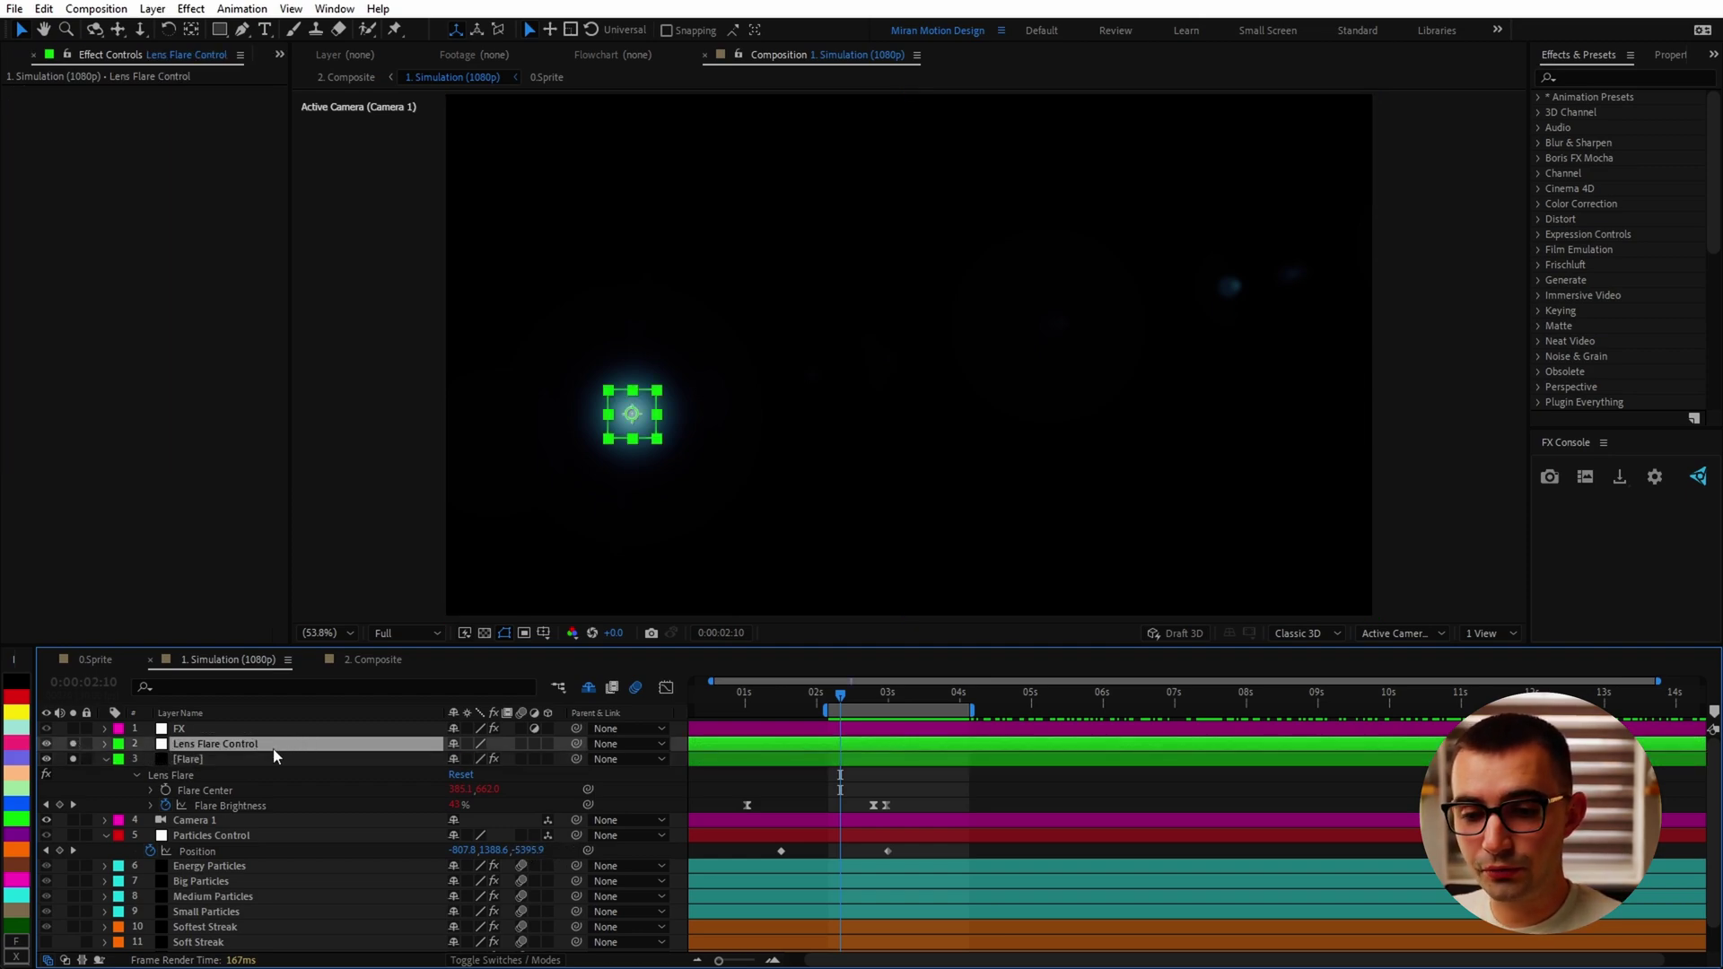
pyautogui.press('p')
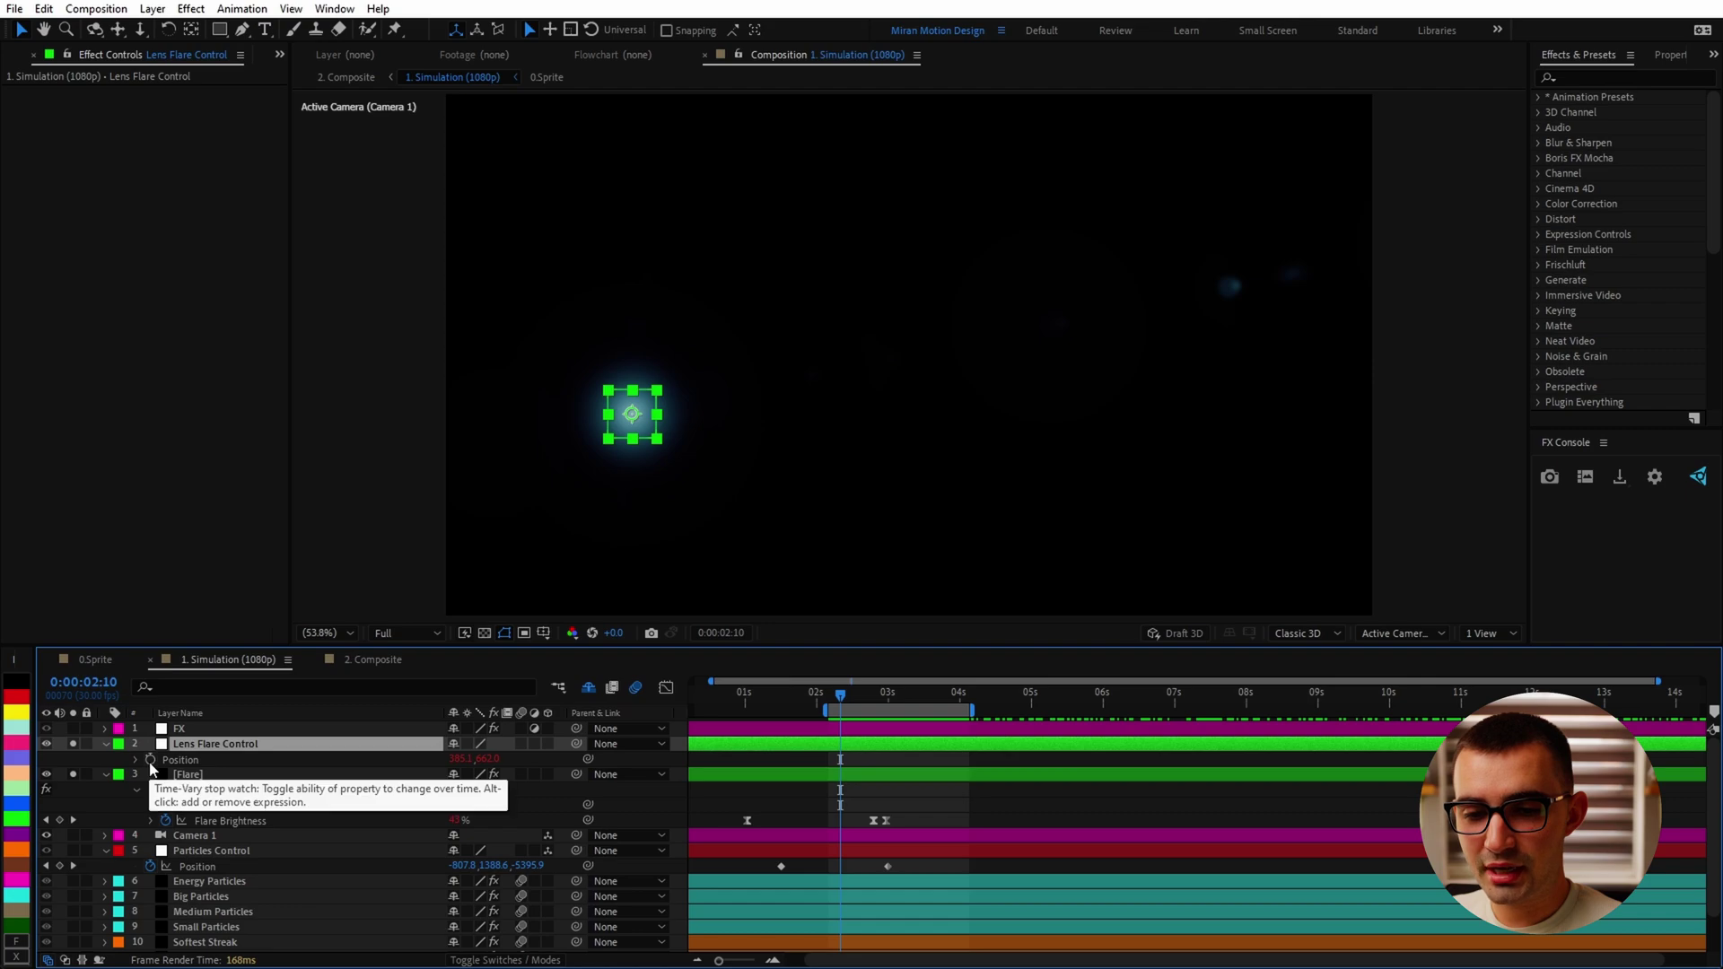
pyautogui.keyDown('alt'); pyautogui.click(151, 761); pyautogui.keyUp('alt')
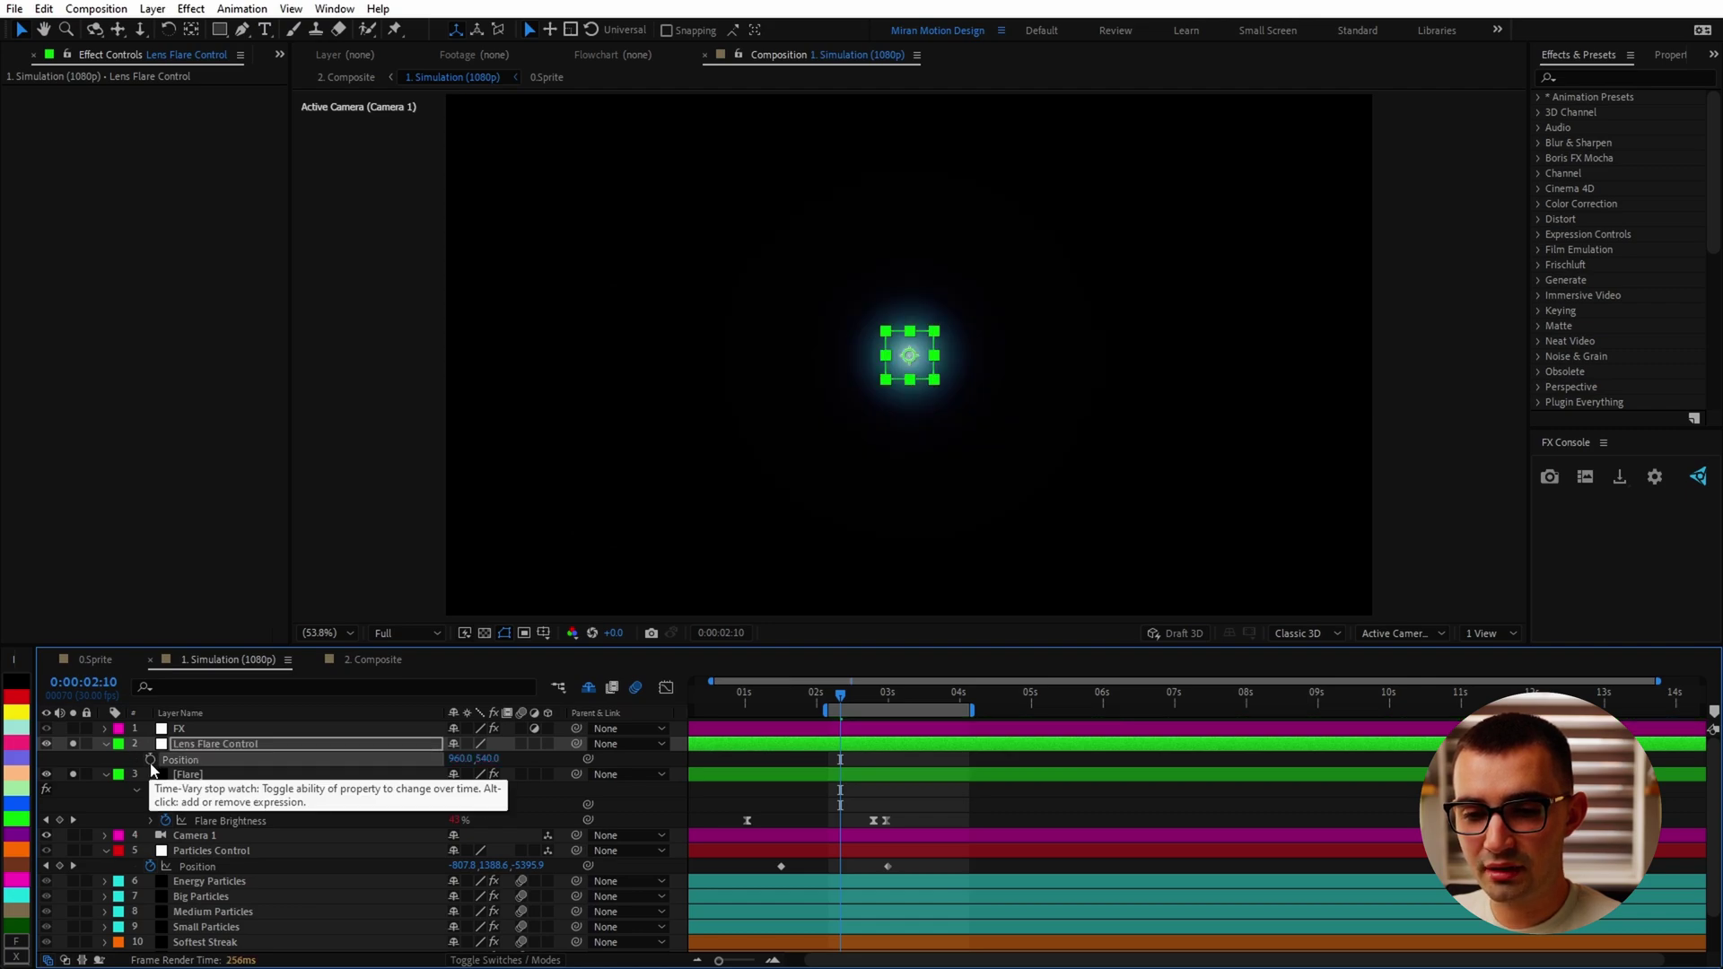
pyautogui.keyDown('alt'); pyautogui.click(151, 761); pyautogui.keyUp('alt')
pyautogui.moveTo(499, 774); pyautogui.dragTo(235, 880)
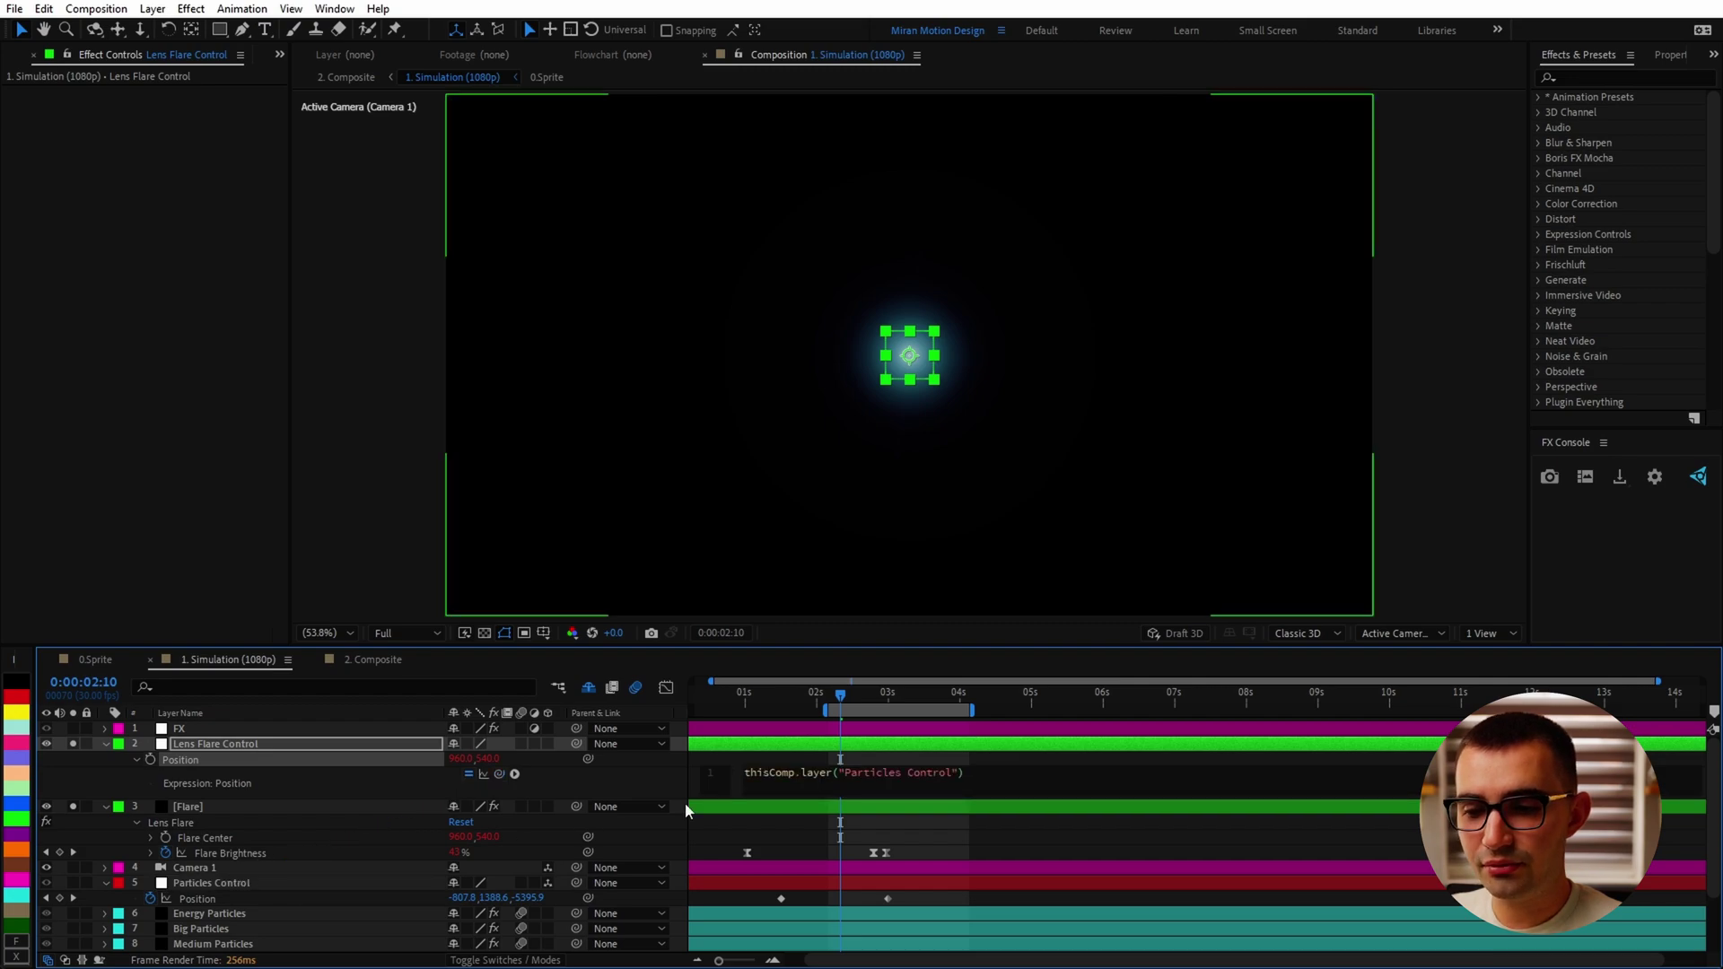
pyautogui.write('.t')
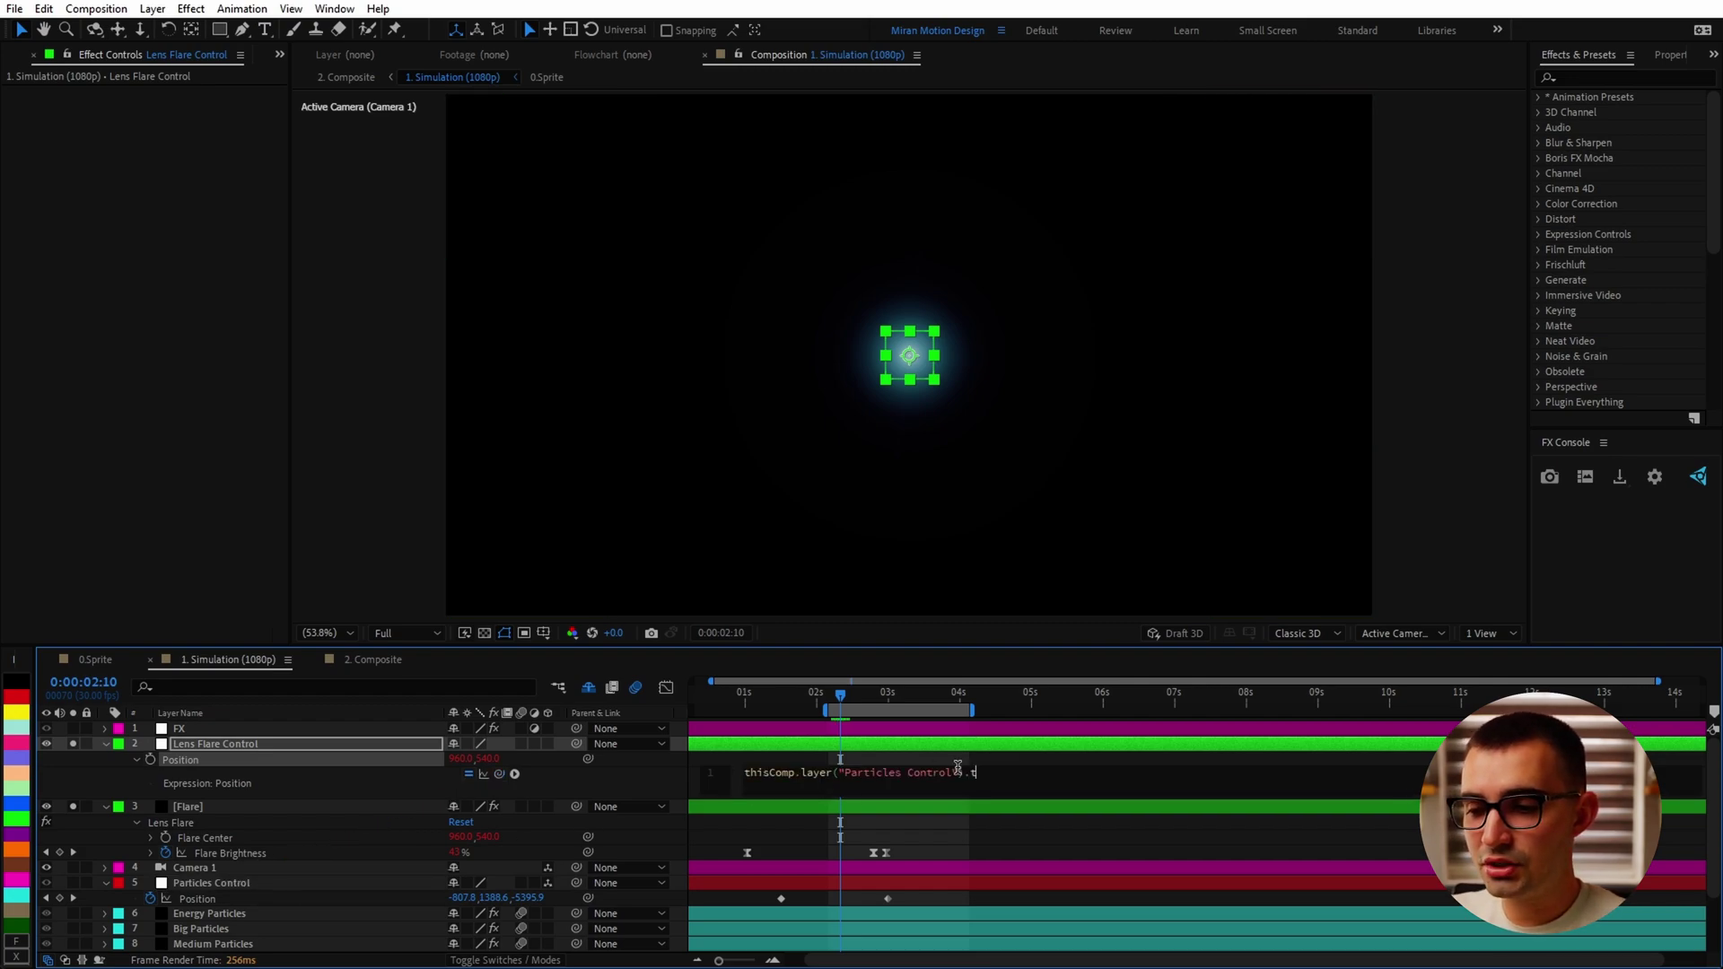
pyautogui.write('oComp()')
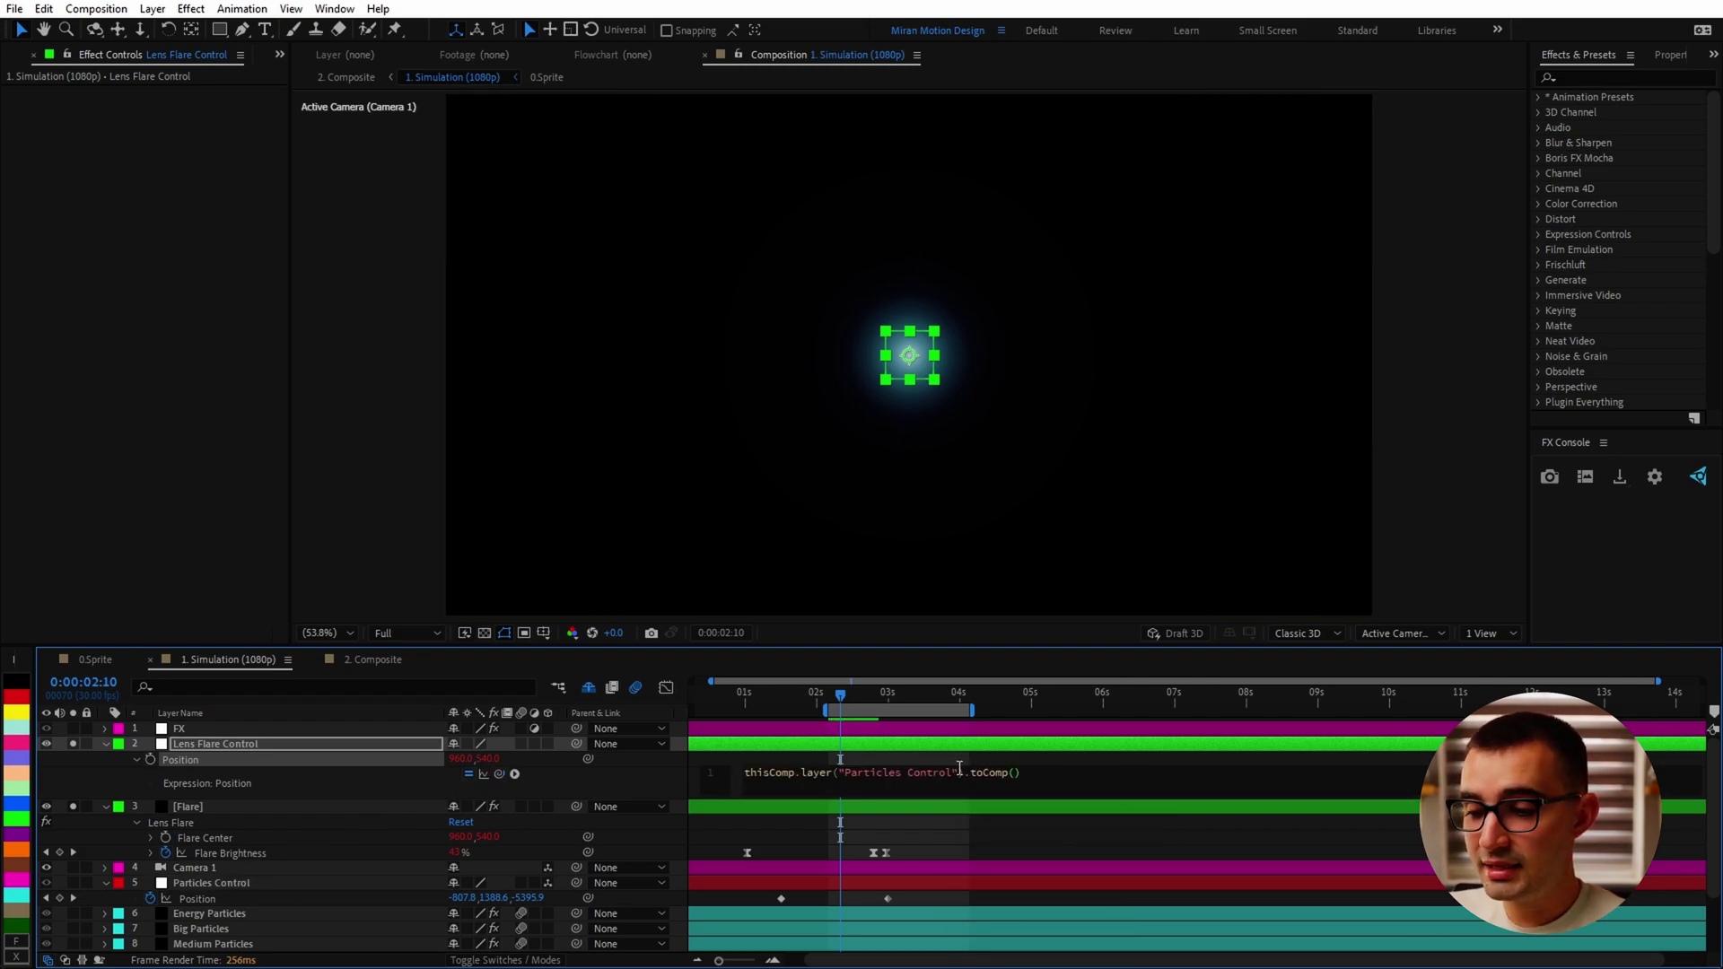
pyautogui.write('[0,0,0')
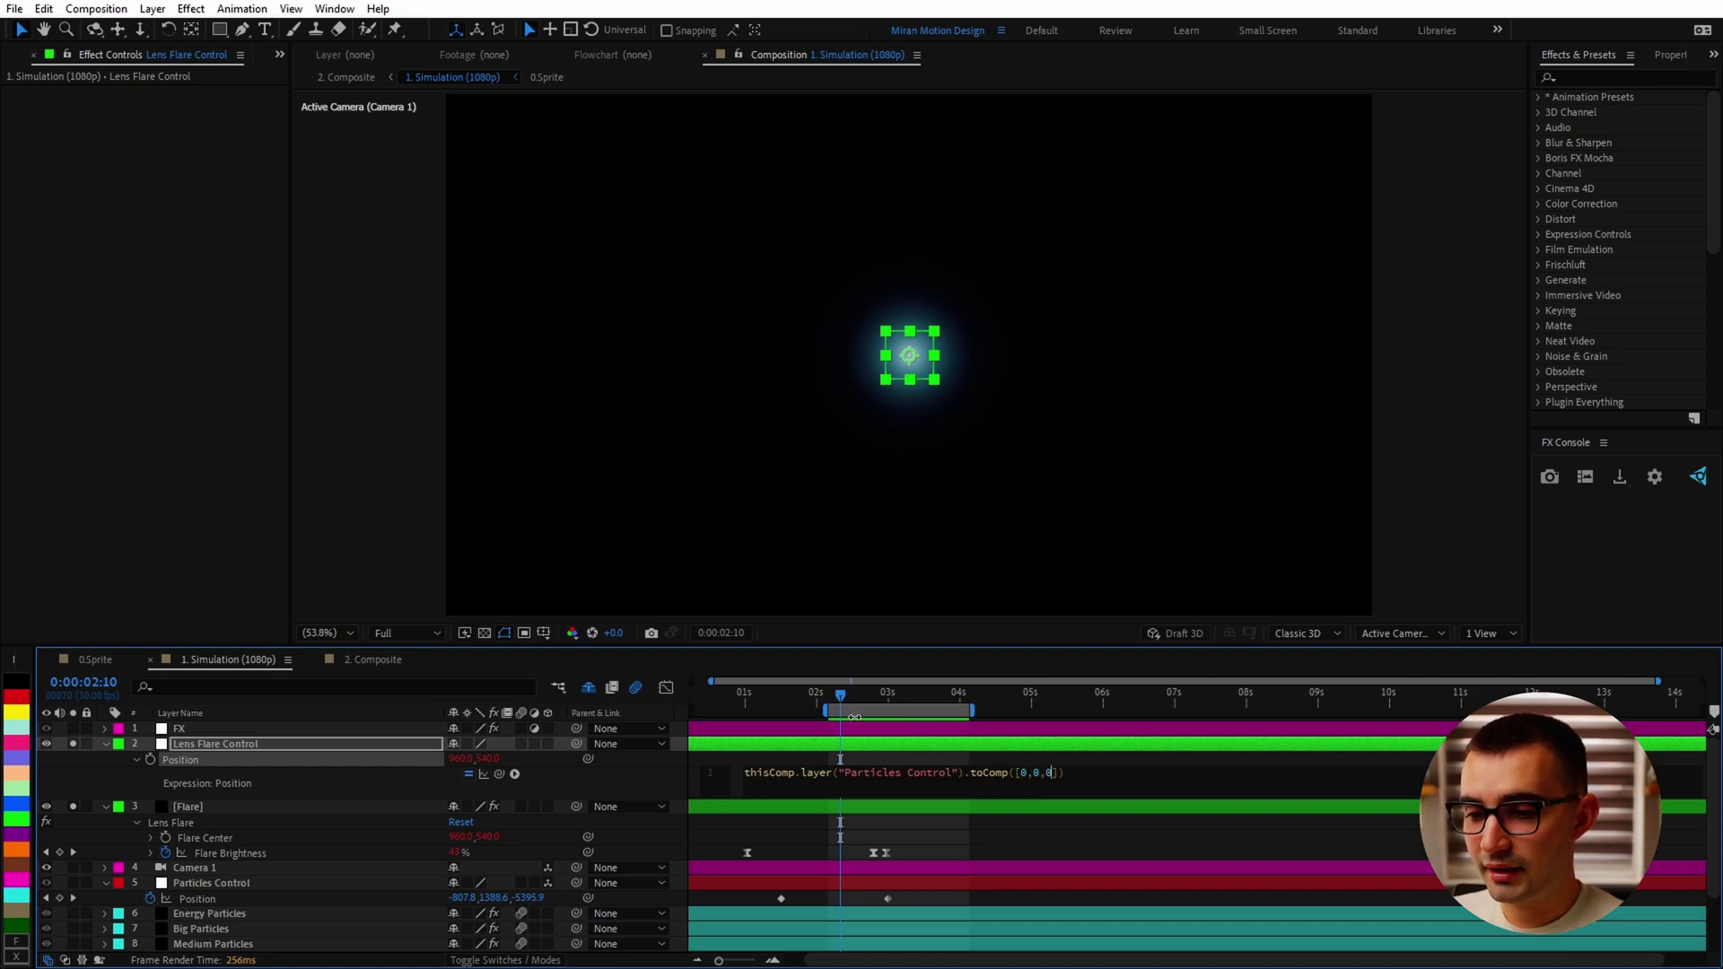
pyautogui.click(858, 746)
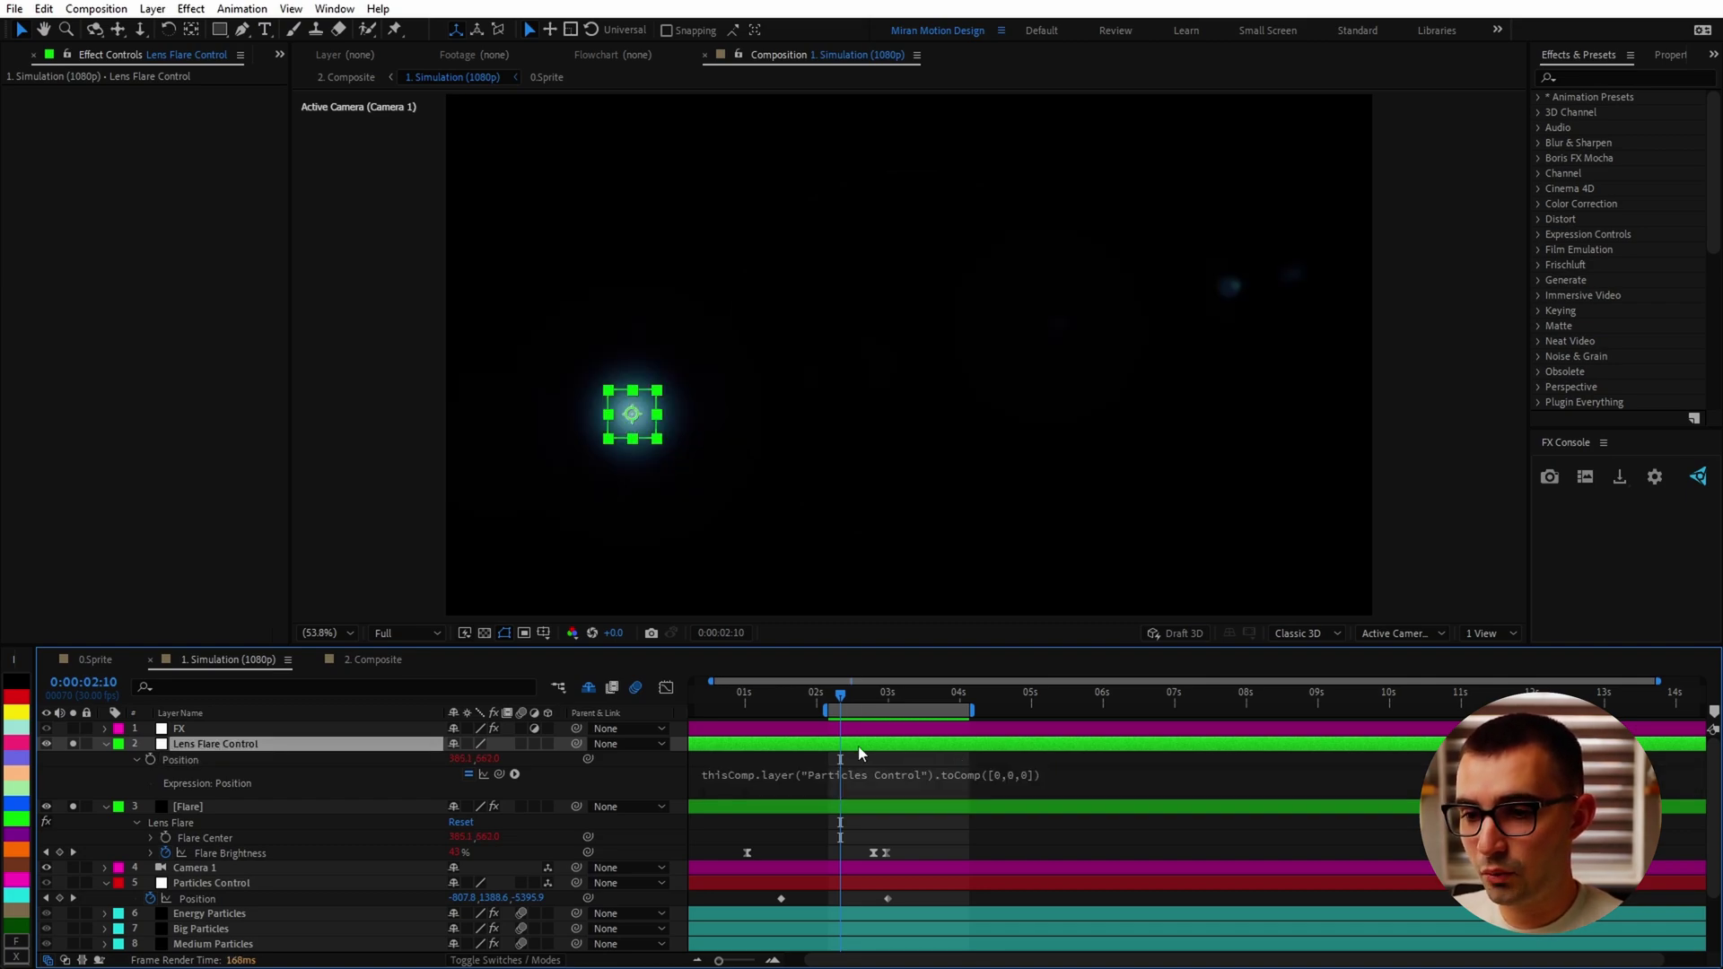
# Rebuild the Flare layer's Flare Center expression by linking it to the Position of Lens Flare Control
pyautogui.click(223, 878)
pyautogui.click(844, 806)
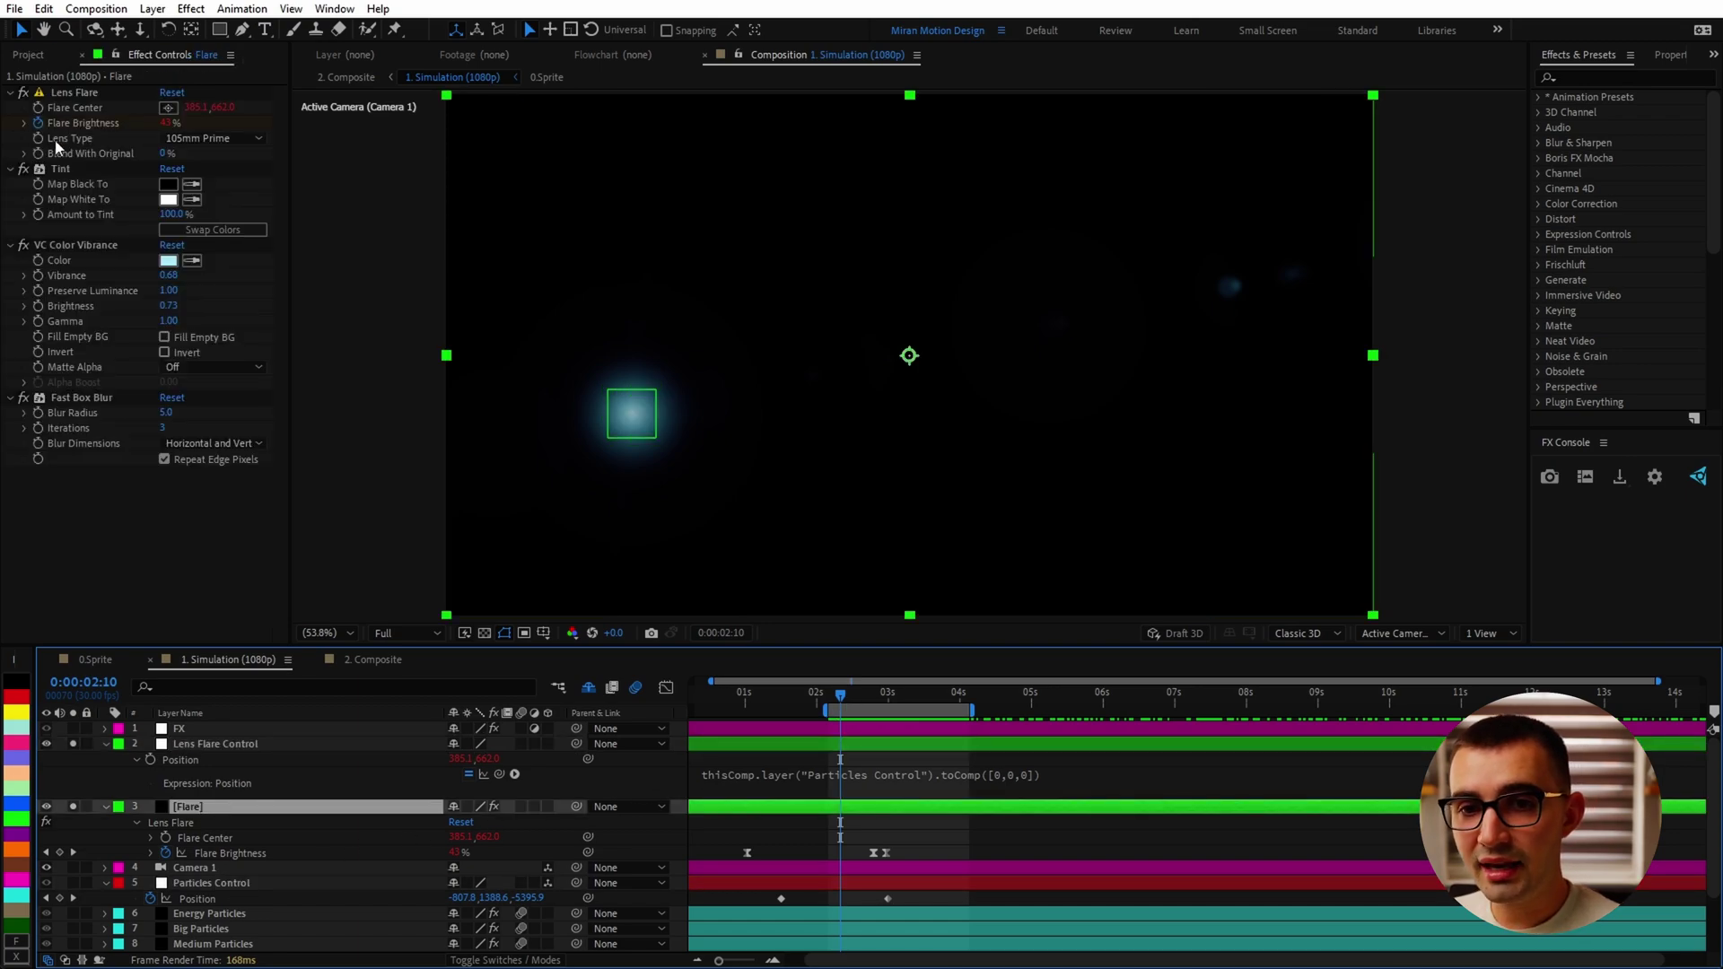
pyautogui.keyDown('alt'); pyautogui.click(37, 109); pyautogui.keyUp('alt')
pyautogui.keyDown('alt'); pyautogui.click(38, 108); pyautogui.keyUp('alt')
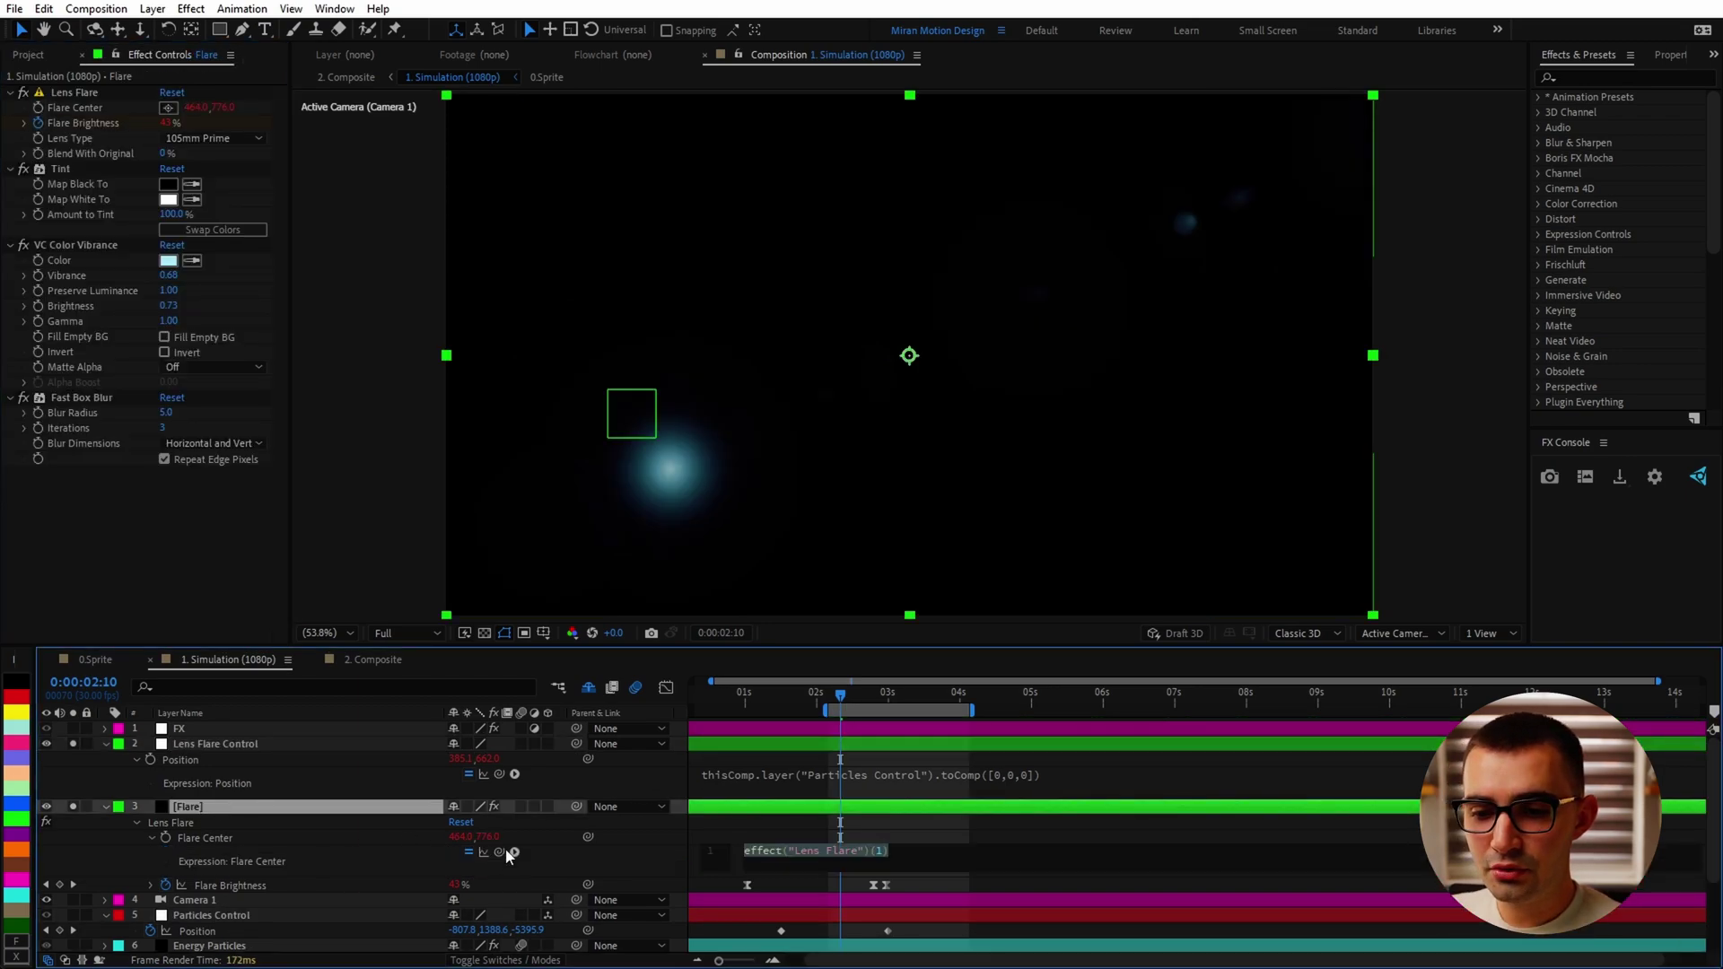
pyautogui.moveTo(499, 852); pyautogui.dragTo(245, 762)
# Set the Flare layer's blend mode to Normal, solo it and toggle the transparency grid to check its background
pyautogui.press('F4')
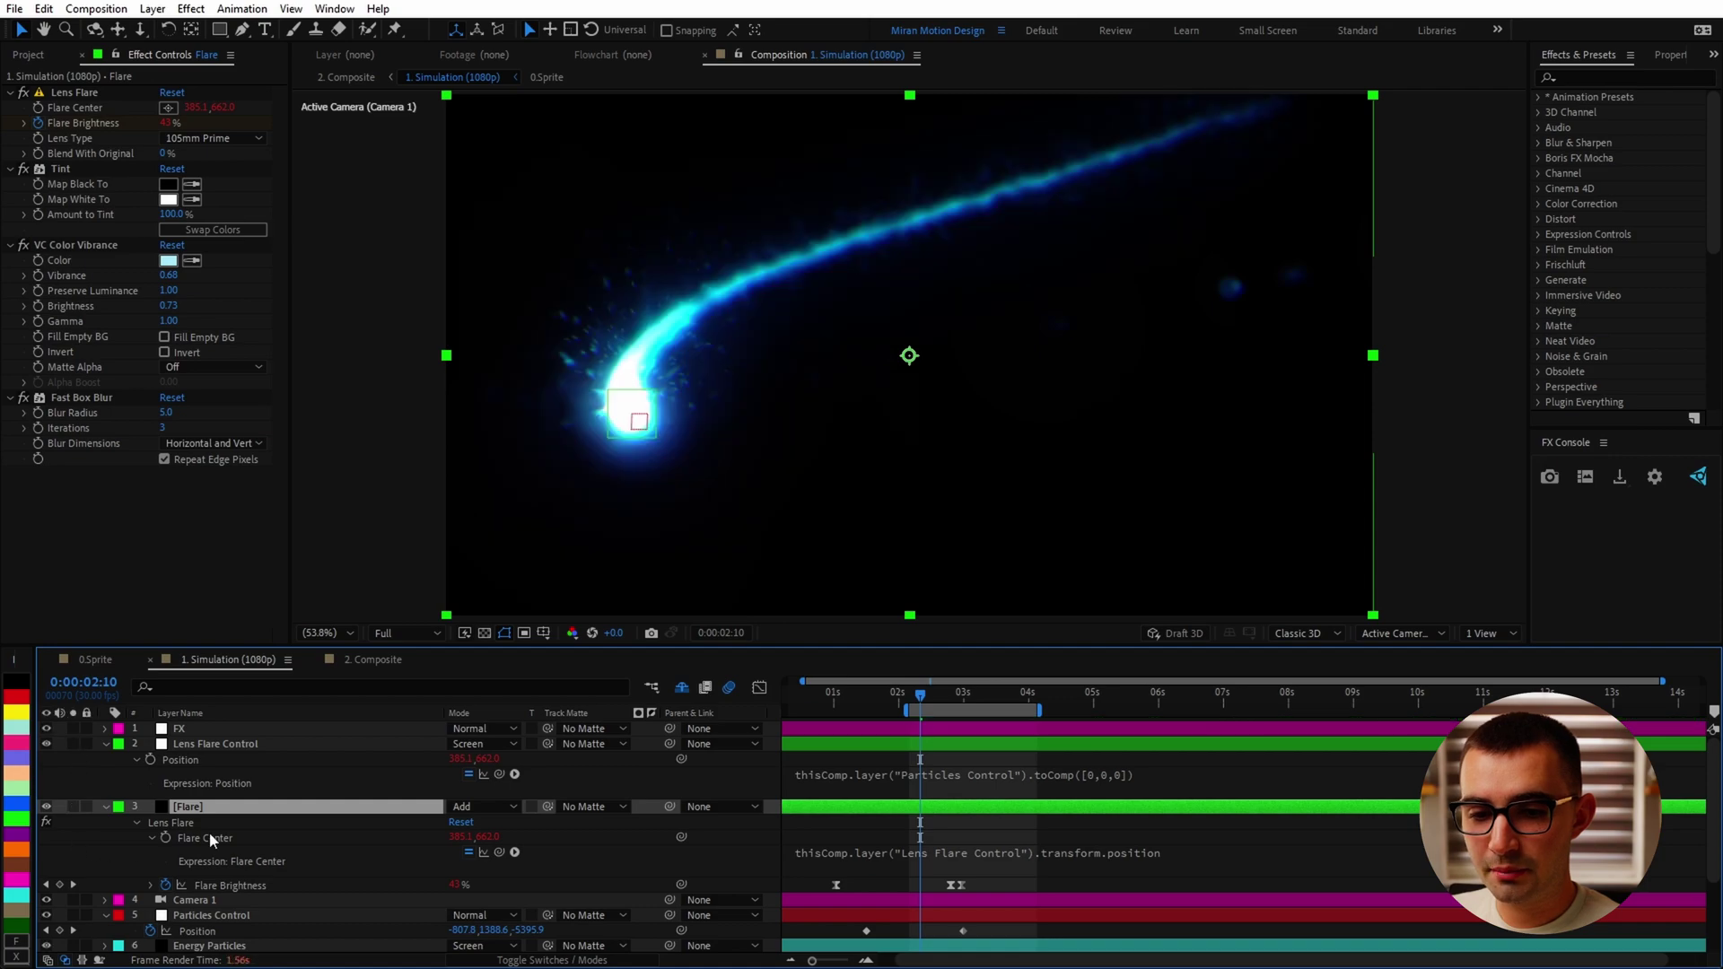
pyautogui.click(484, 806)
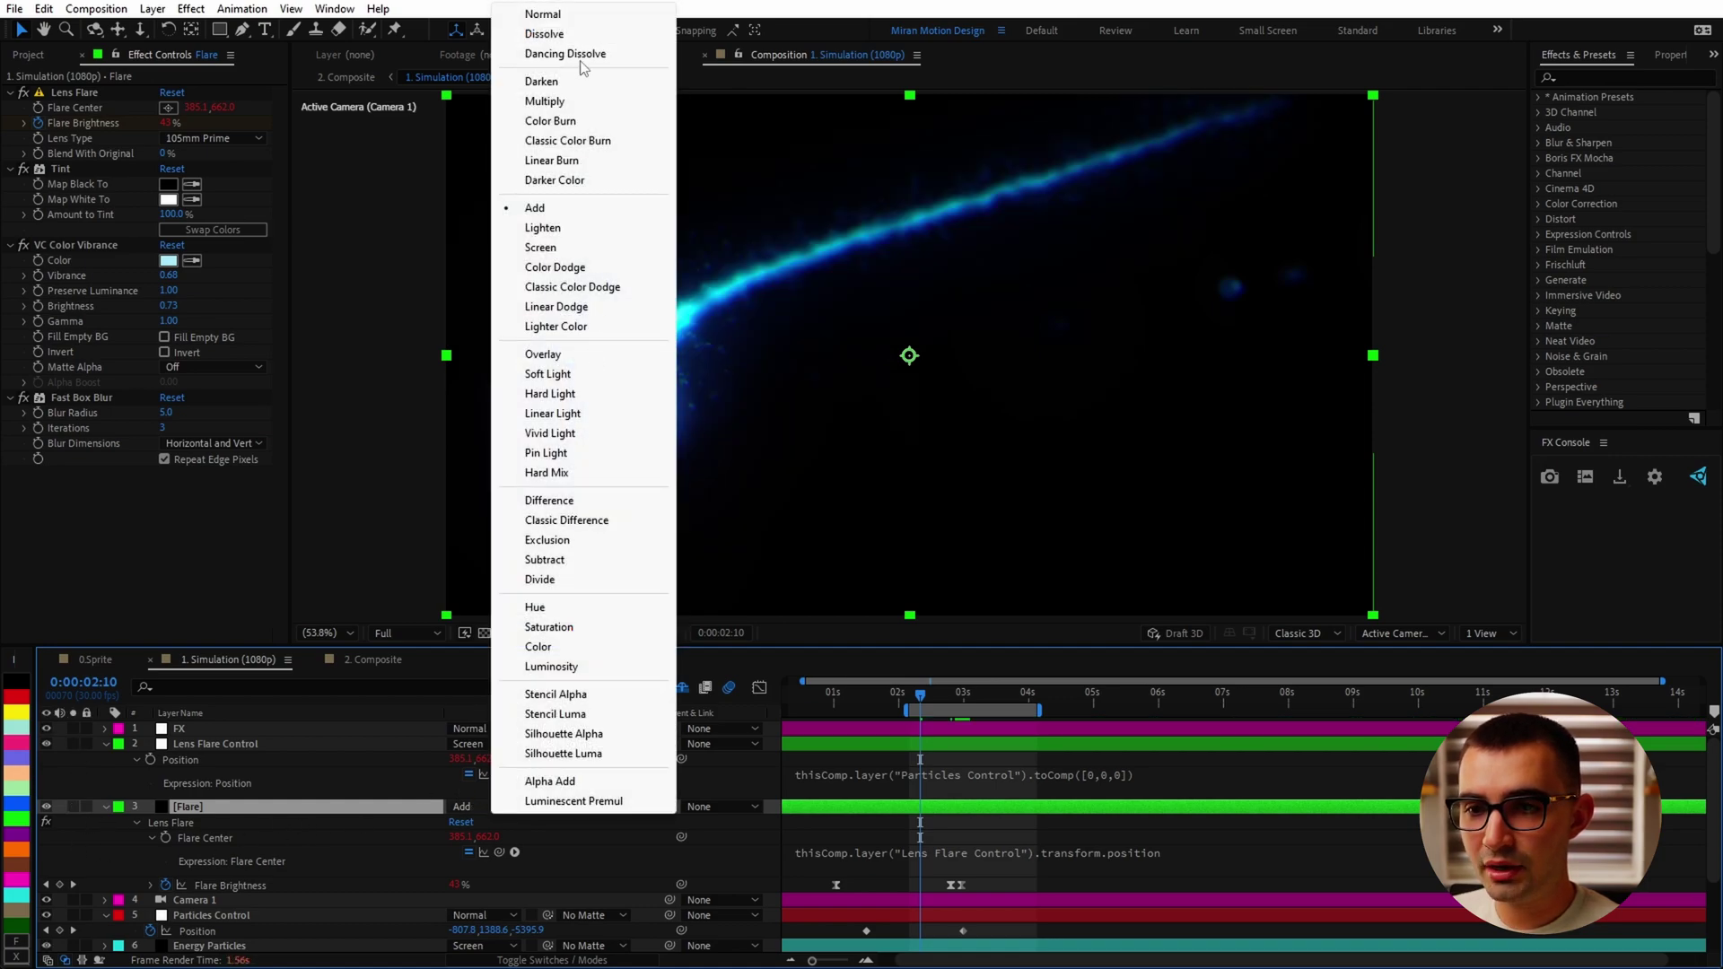
pyautogui.click(577, 12)
pyautogui.click(270, 786)
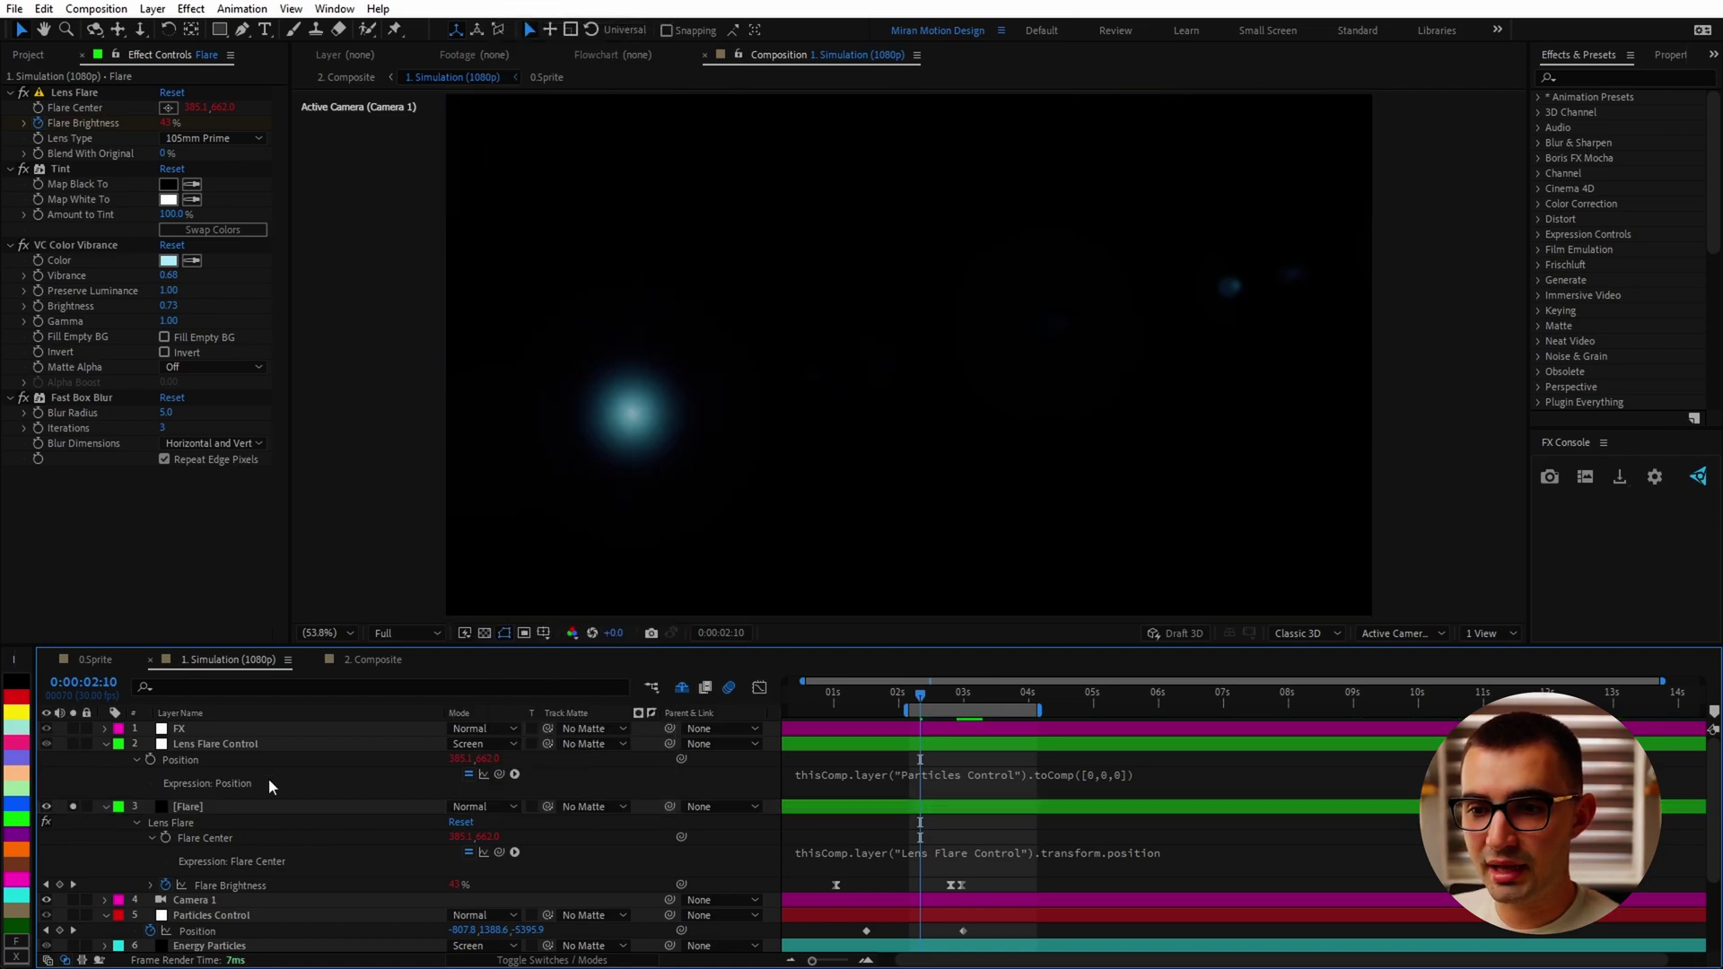
pyautogui.click(254, 808)
pyautogui.click(489, 635)
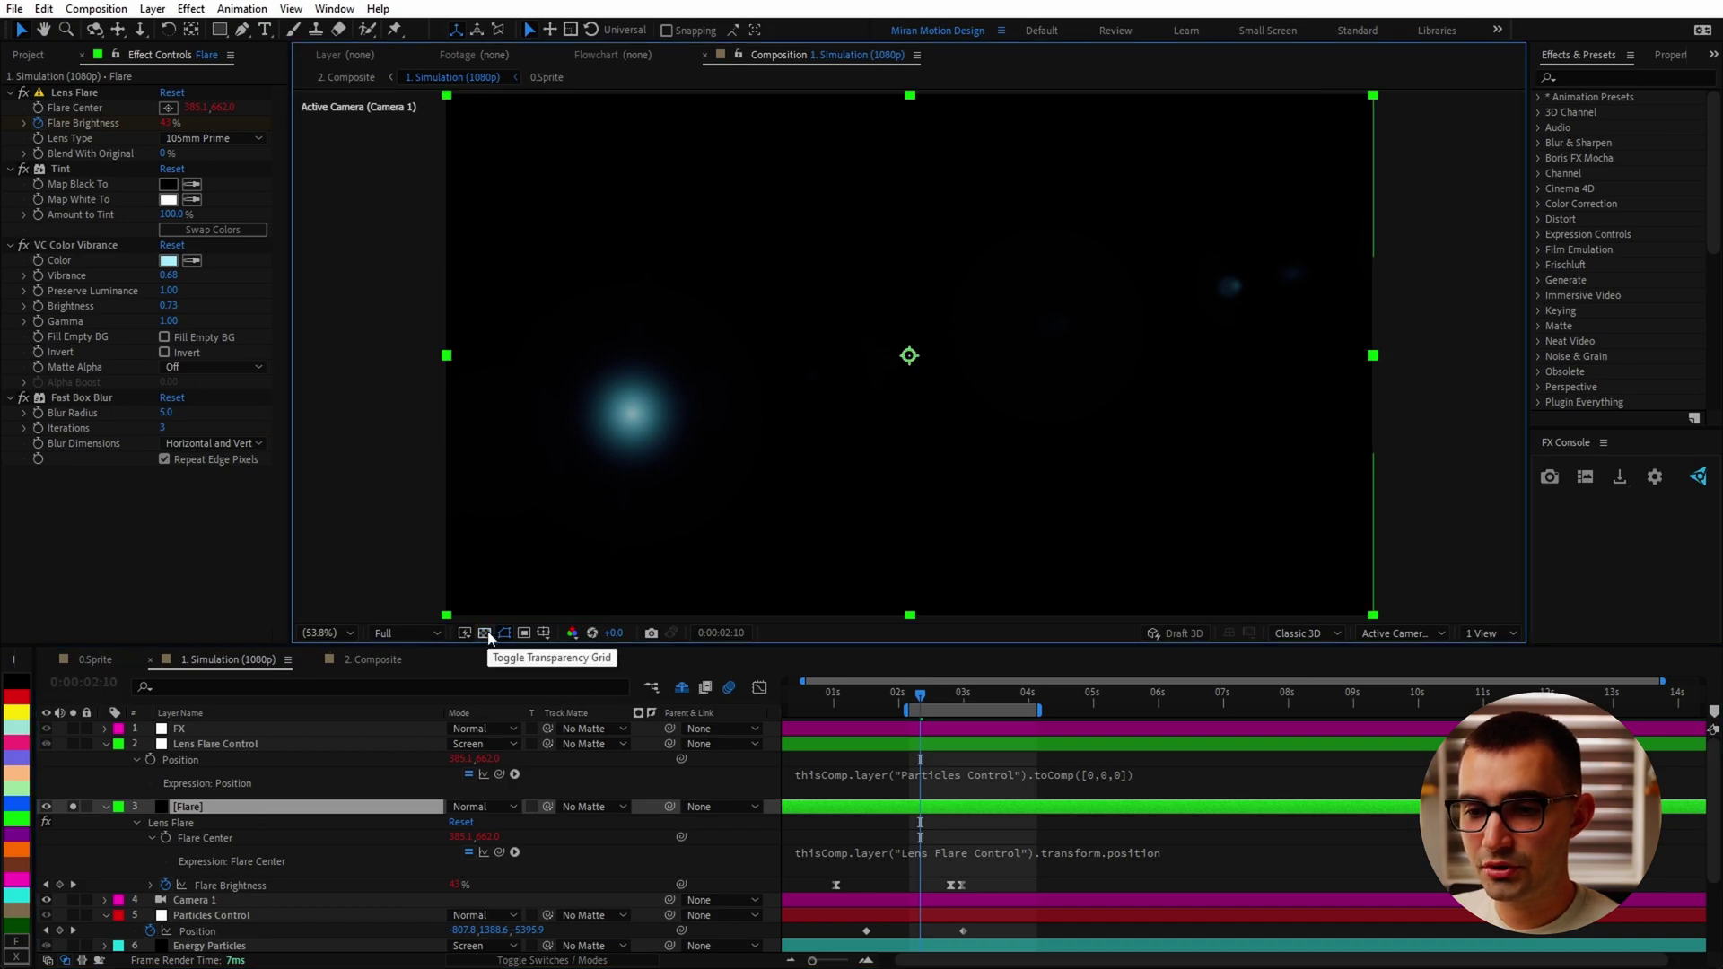
# Set the Flare layer's blend mode to Add
pyautogui.hotkey('shift', '-')
pyautogui.click(485, 805)
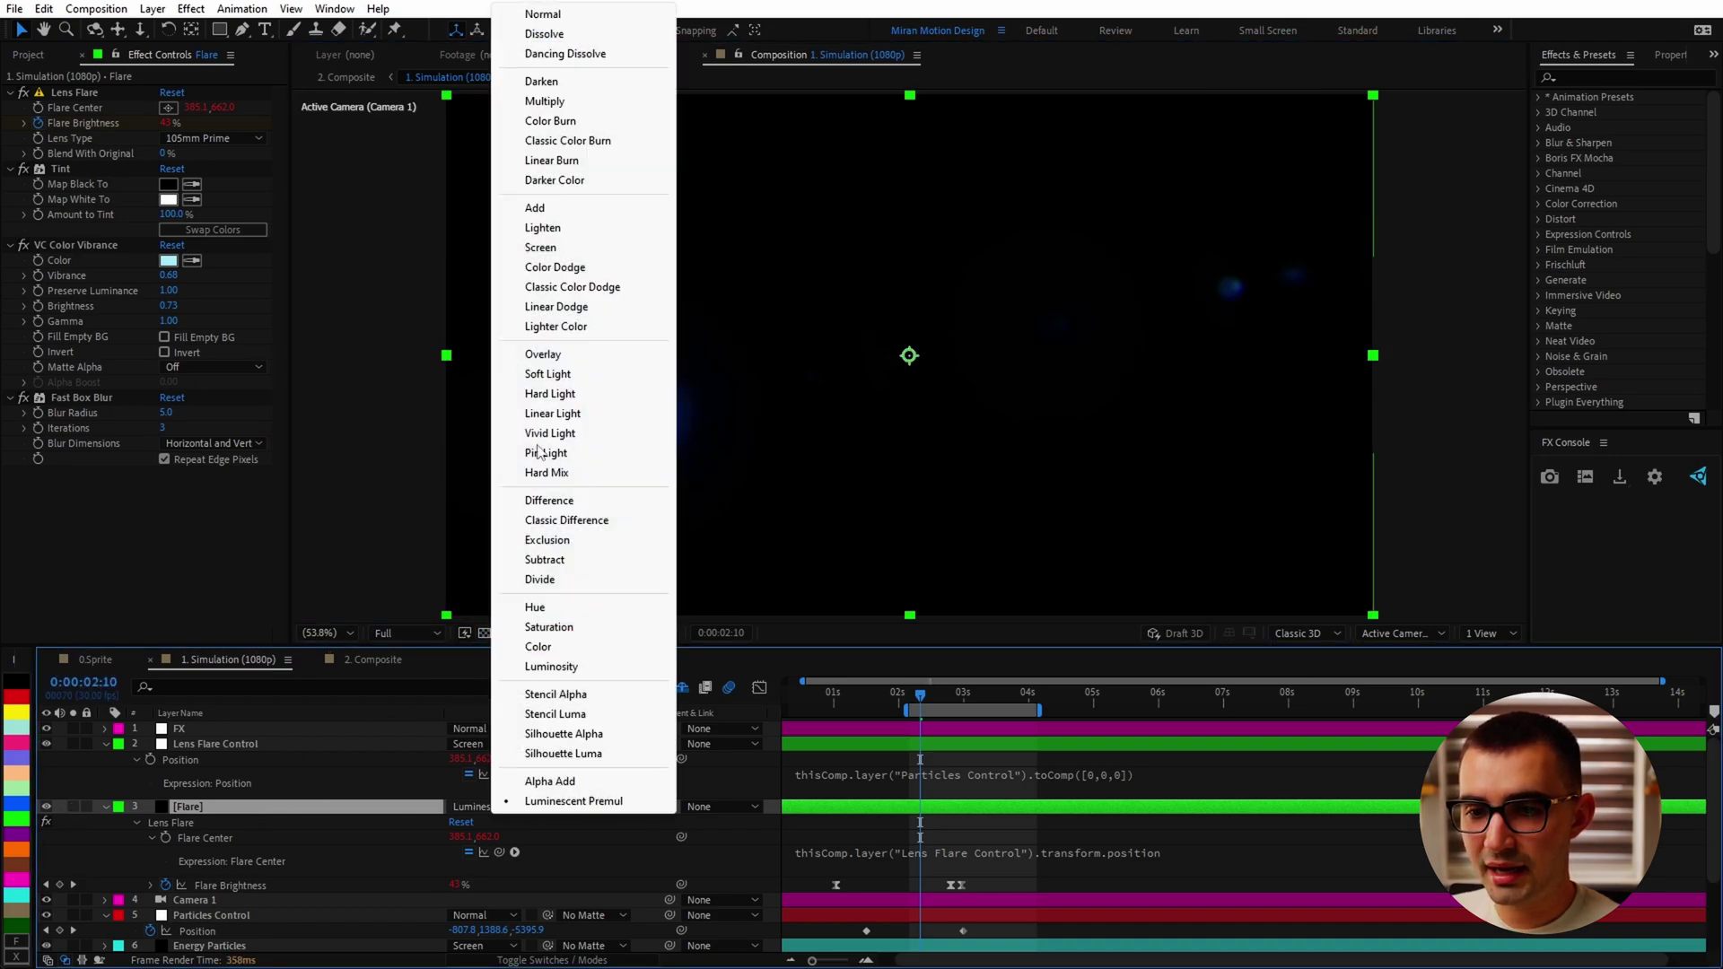
pyautogui.click(535, 209)
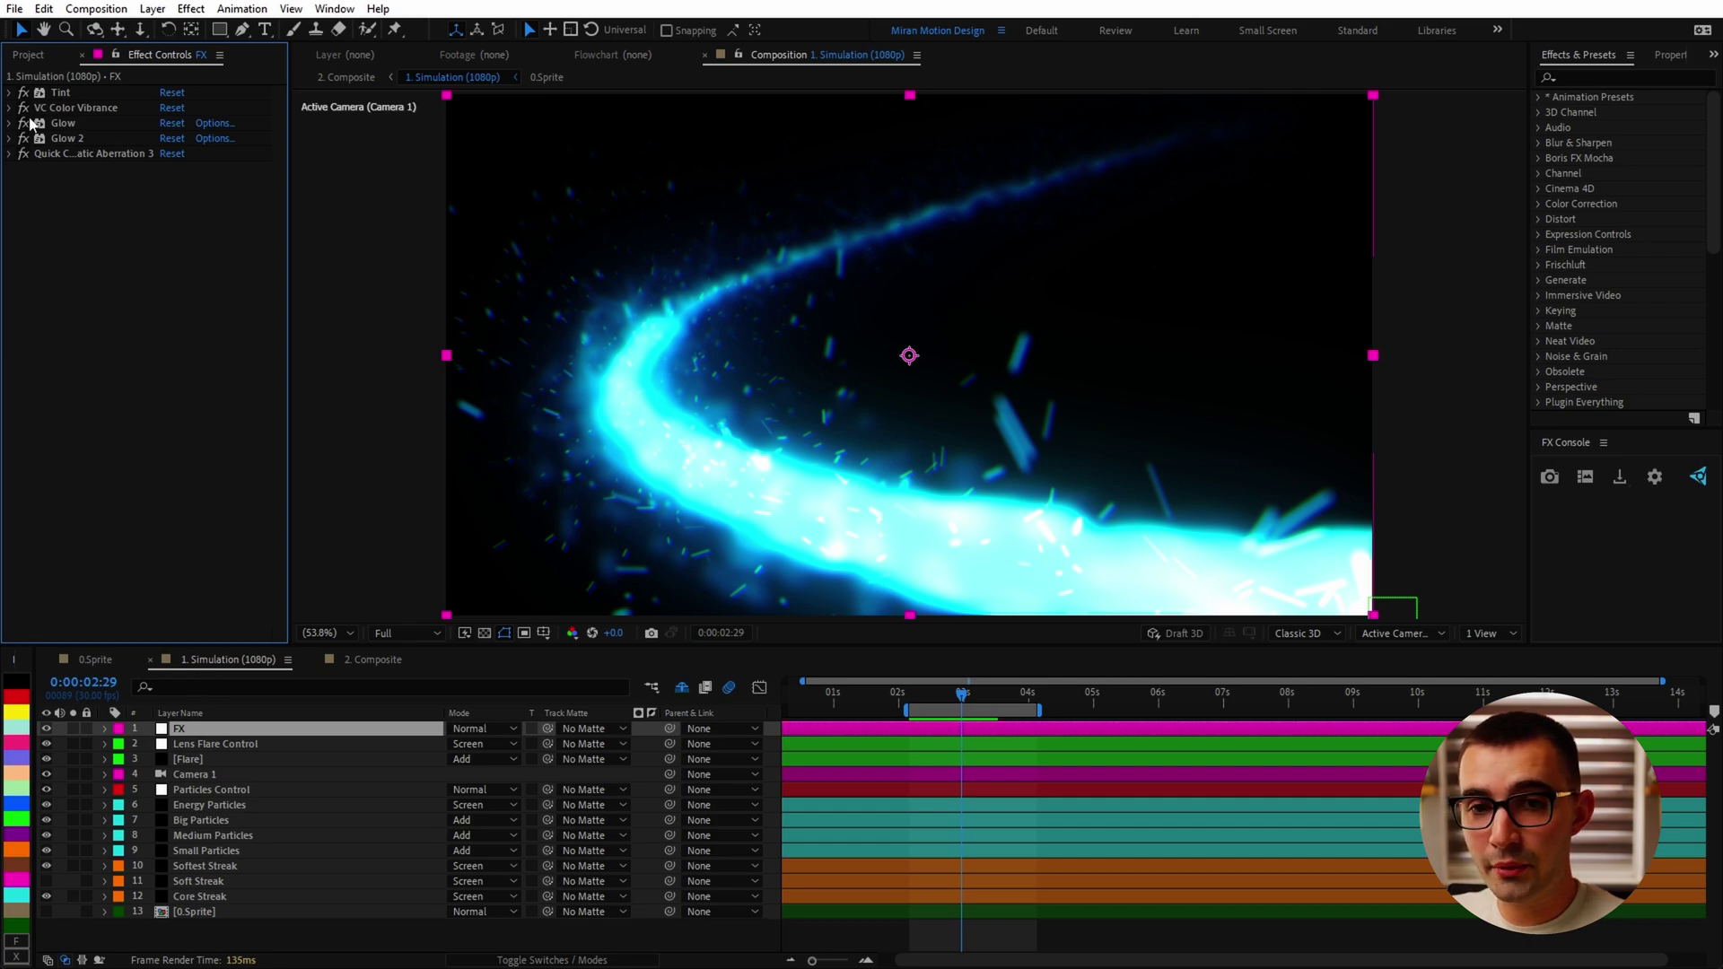
# Disable every effect on the FX layer, then re-enable Tint and VC Color Vibrance and expand their settings
pyautogui.moveTo(23, 93); pyautogui.dragTo(23, 154)
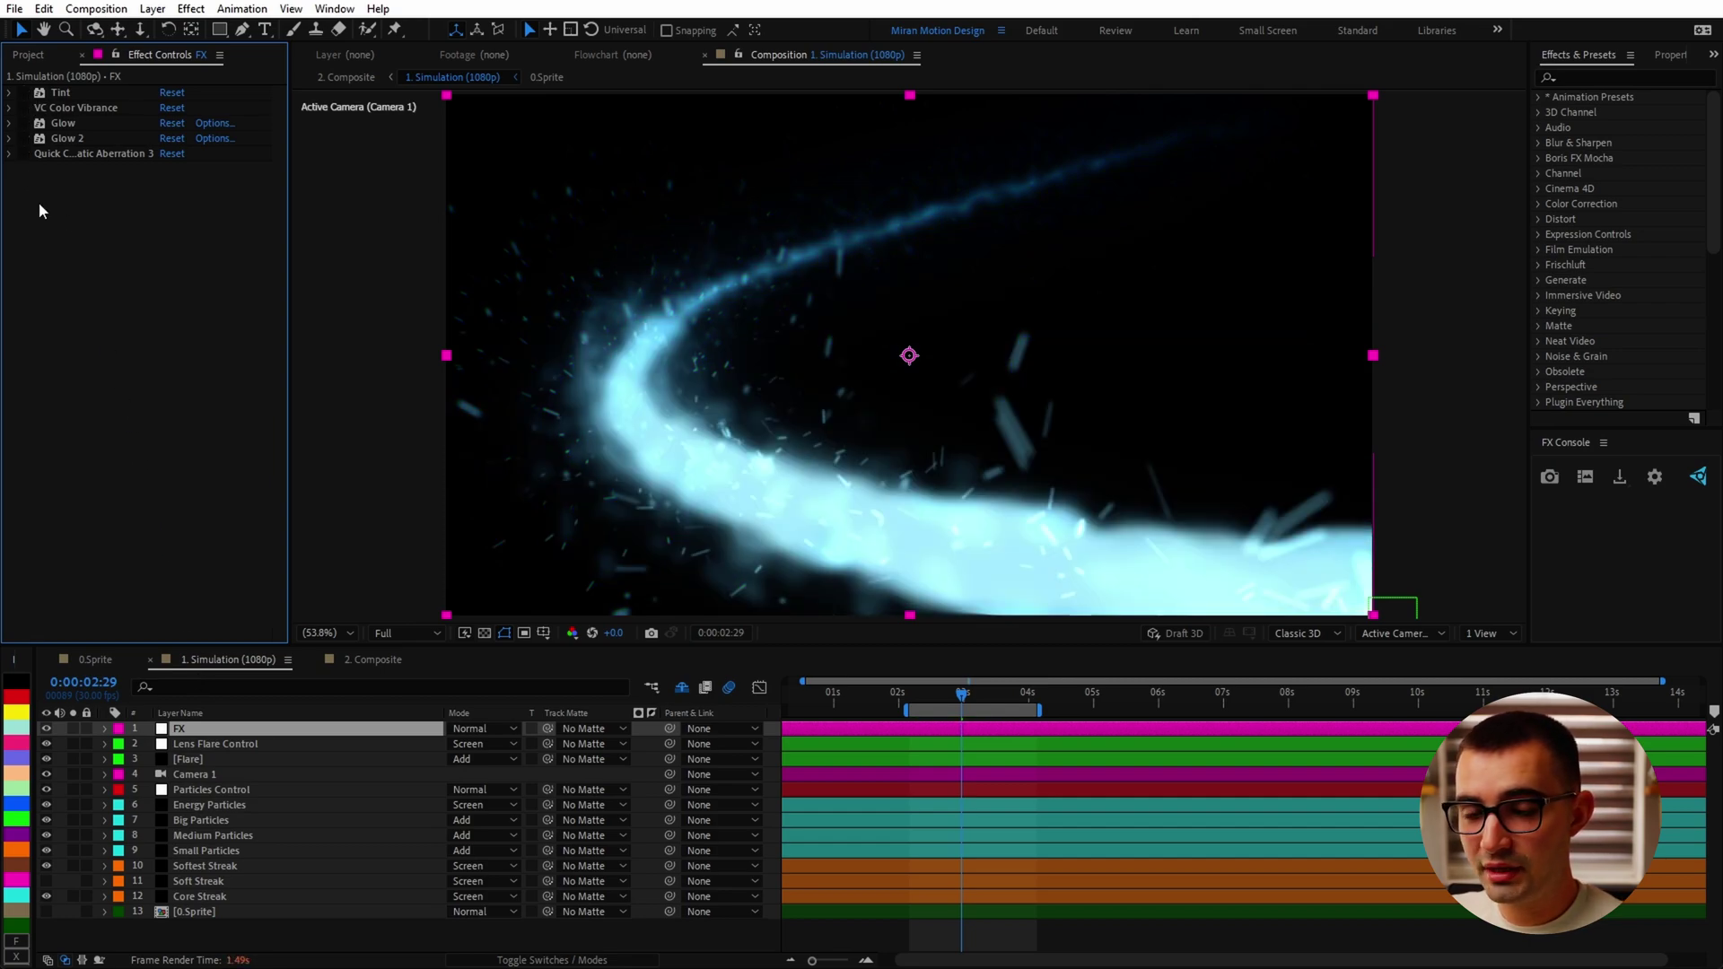
pyautogui.click(23, 92)
pyautogui.click(9, 93)
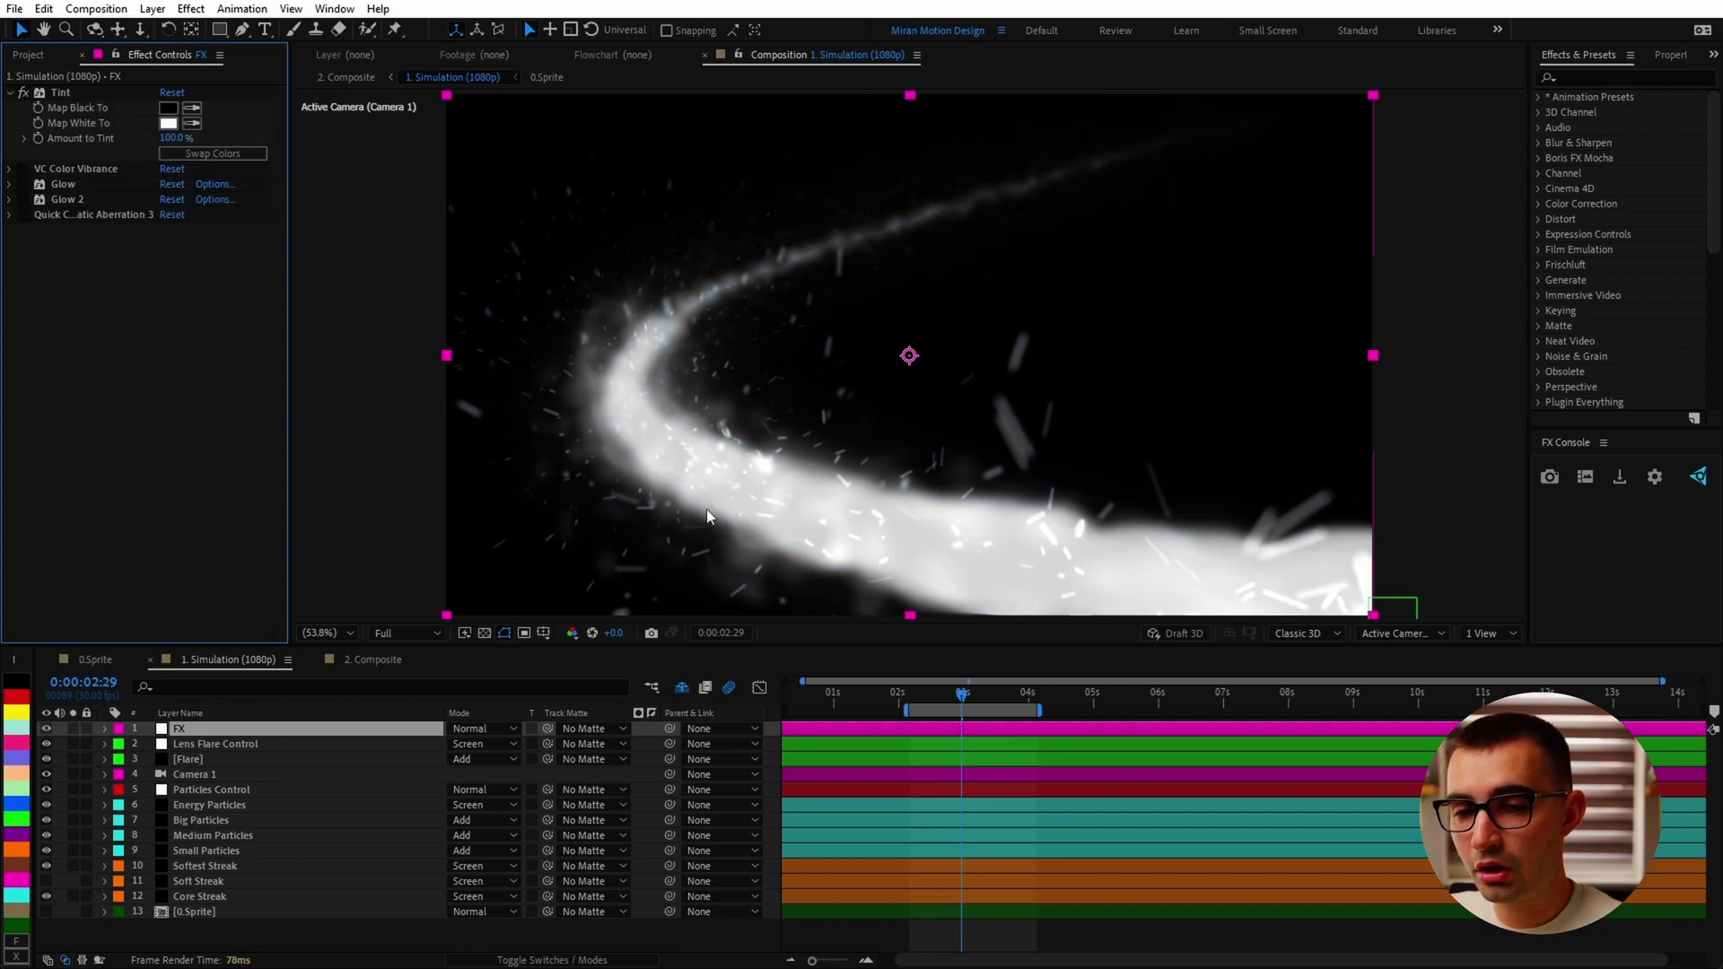
pyautogui.click(10, 168)
pyautogui.click(23, 169)
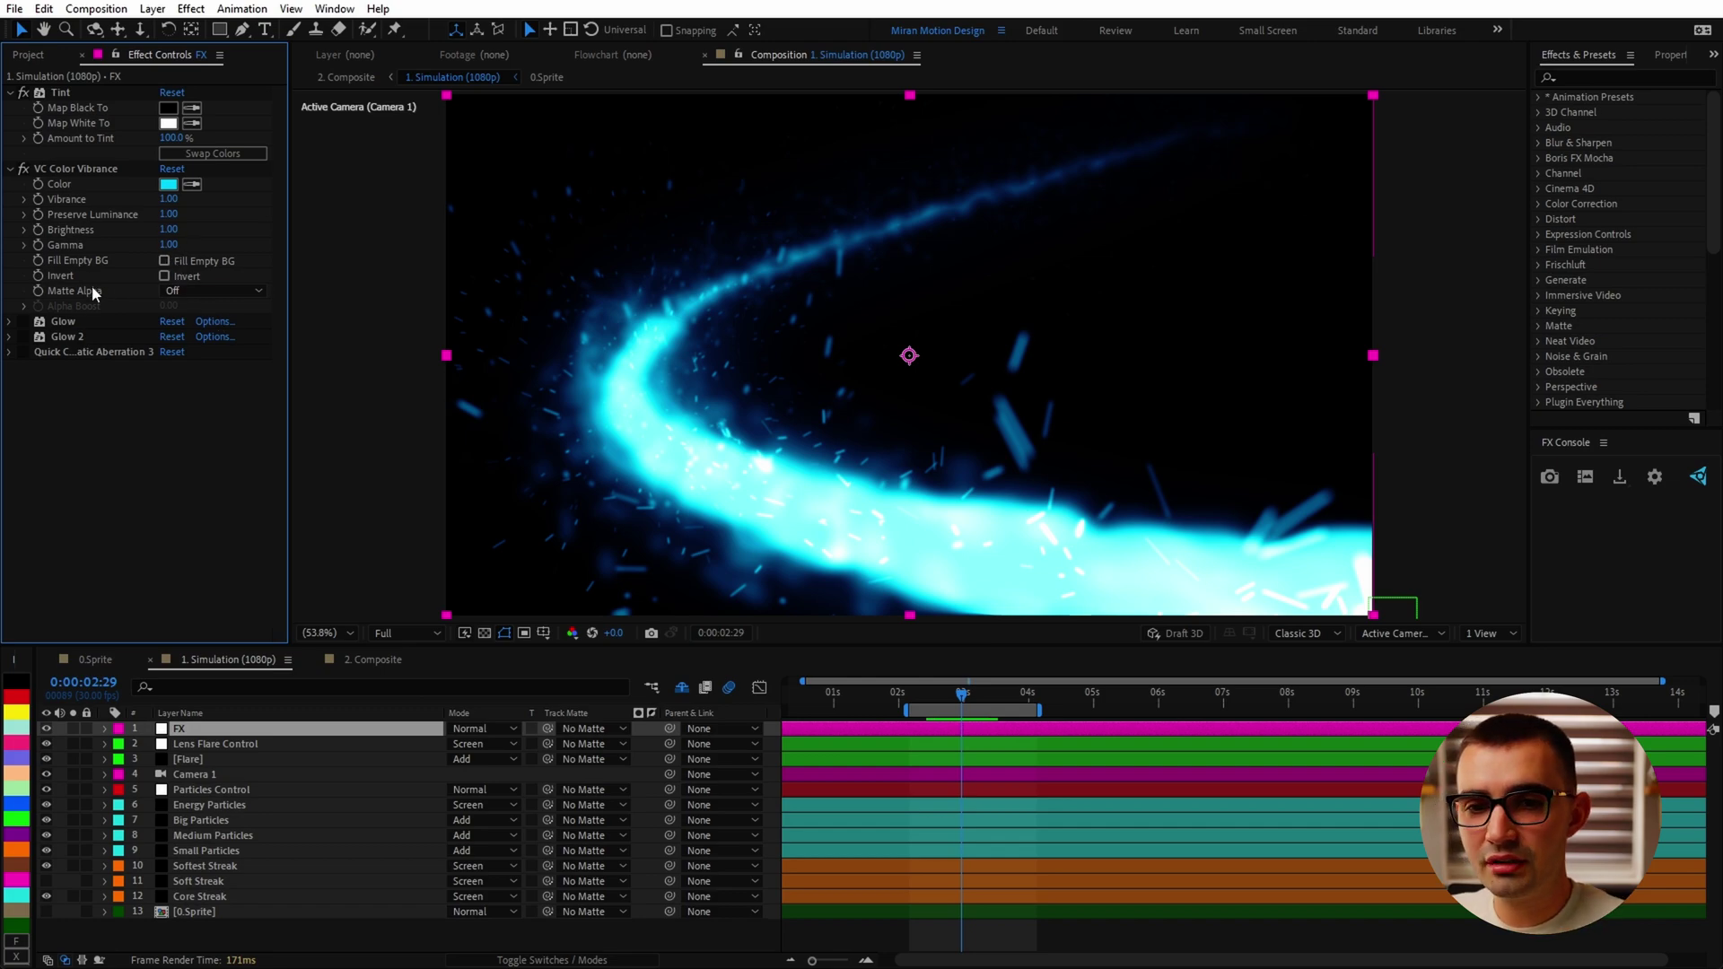
# Re-enable Glow and Glow 2 on the FX layer and examine their threshold, radius and intensity settings
pyautogui.click(10, 321)
pyautogui.click(23, 322)
pyautogui.click(23, 587)
pyautogui.click(10, 587)
pyautogui.scroll(-4, 130, 432)
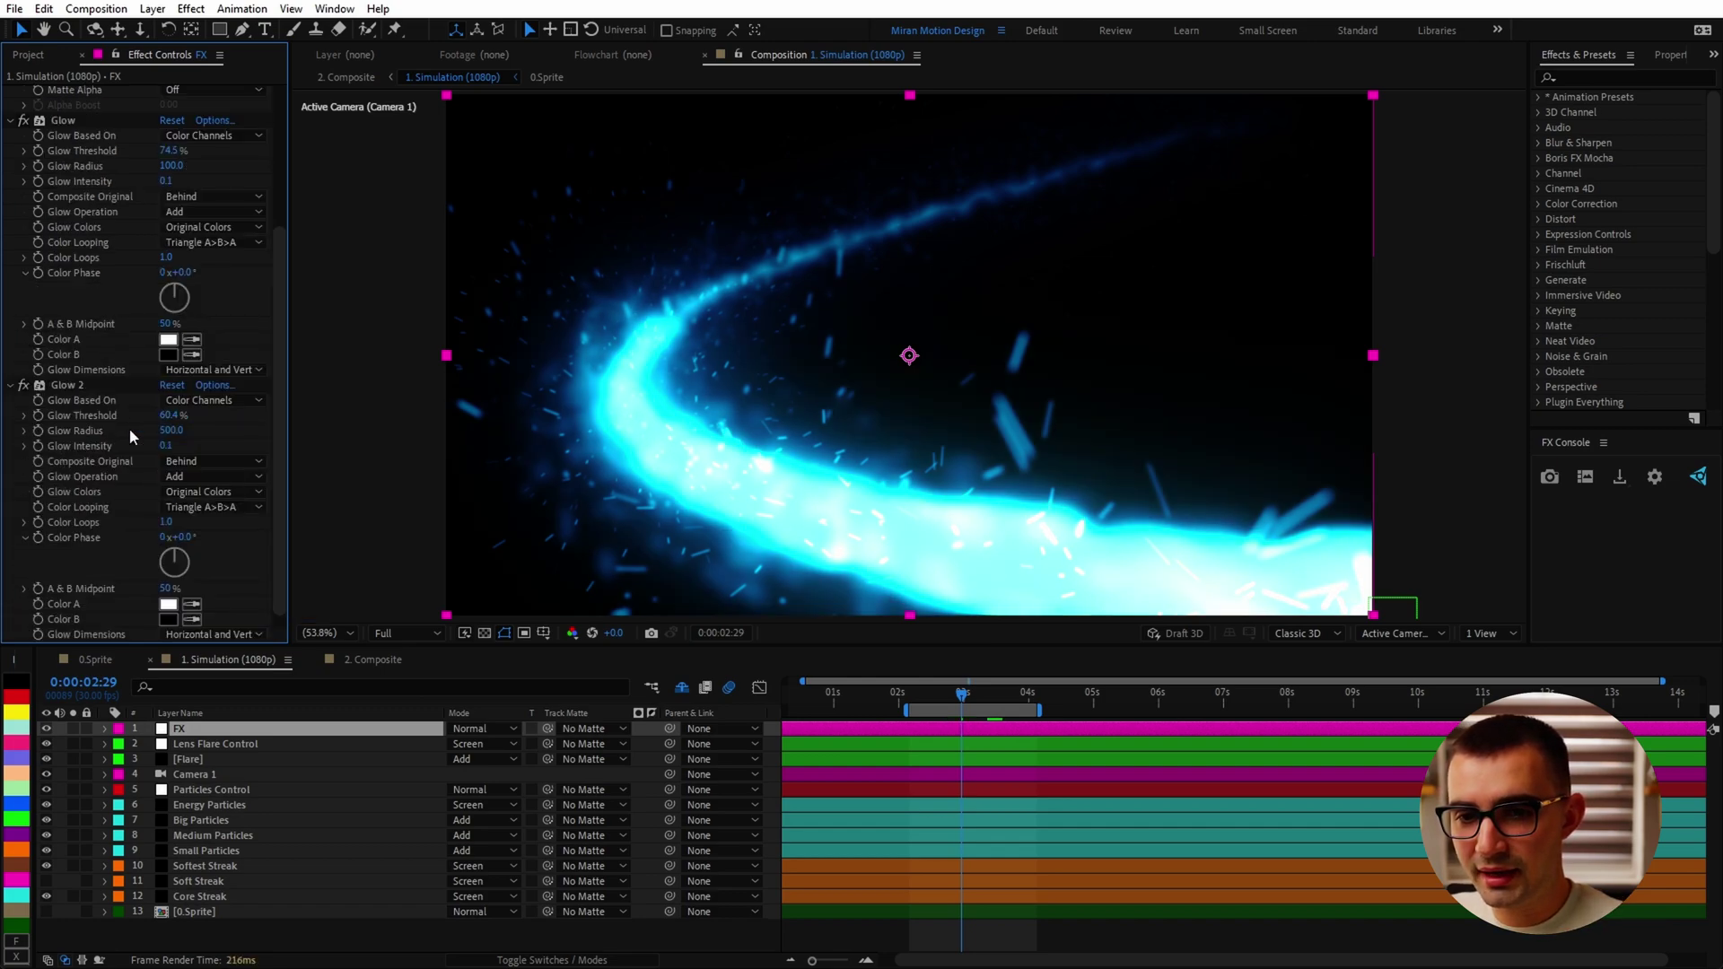
pyautogui.scroll(1, 129, 431)
pyautogui.click(72, 428)
pyautogui.scroll(-2, 140, 488)
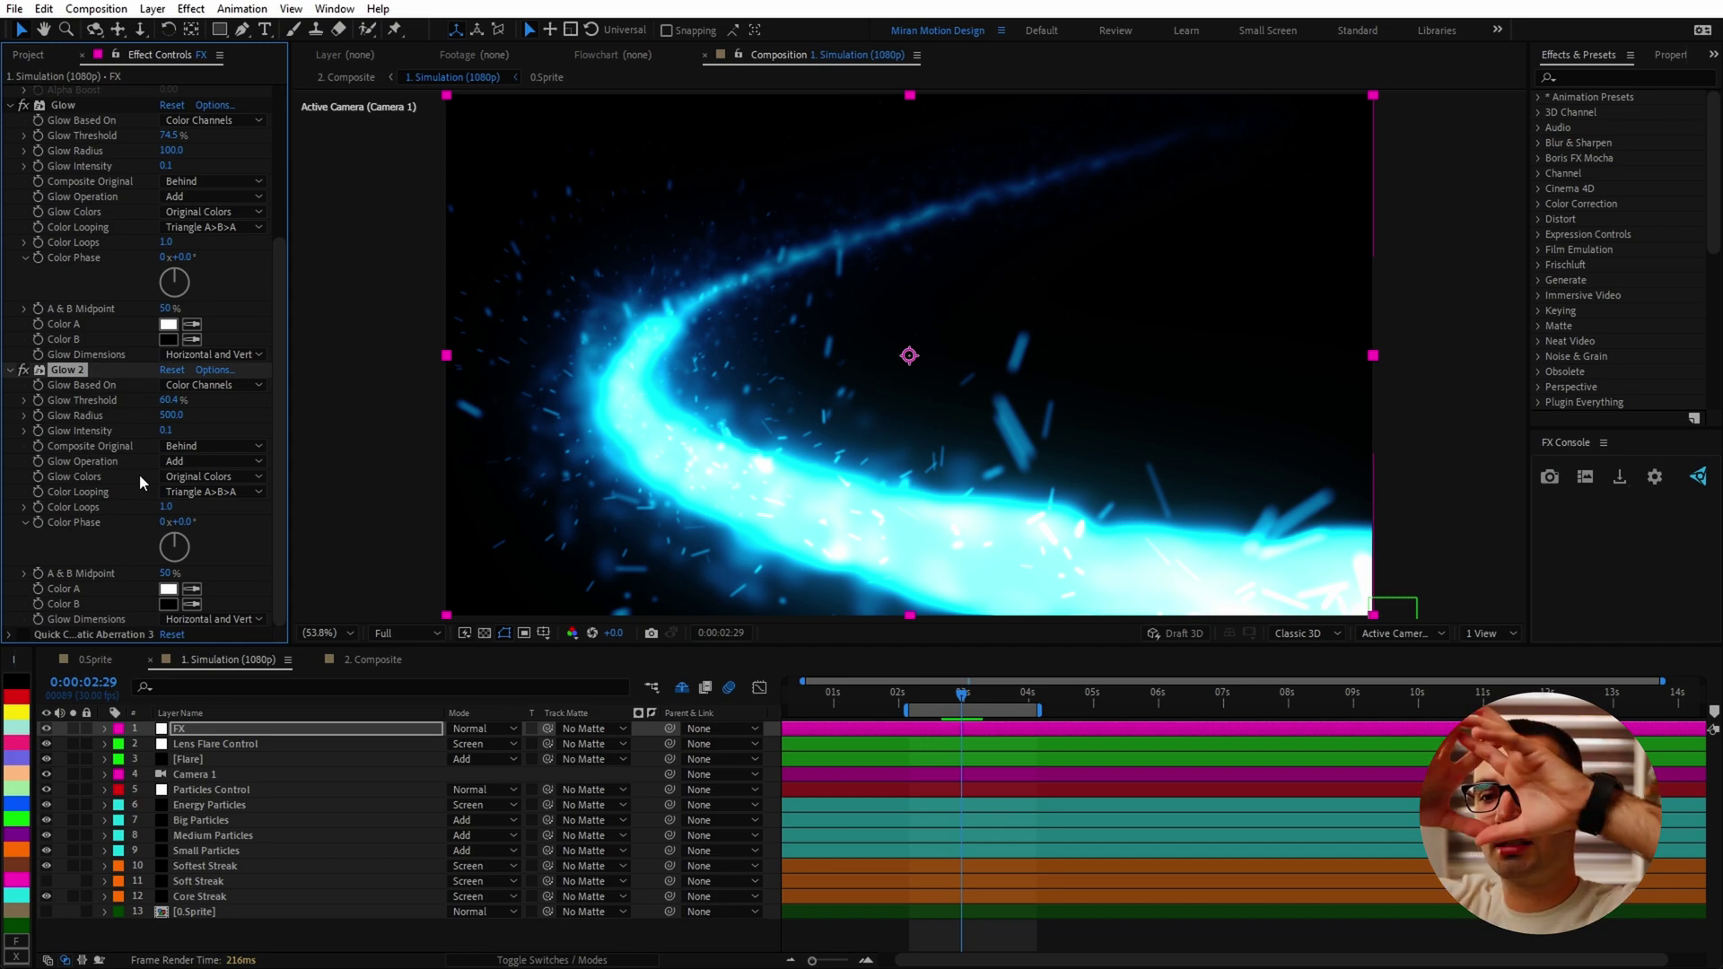
# Re-enable Quick Chromatic Aberration 3 on the FX layer, expand its settings and toggle it to compare the particle edges
pyautogui.click(25, 634)
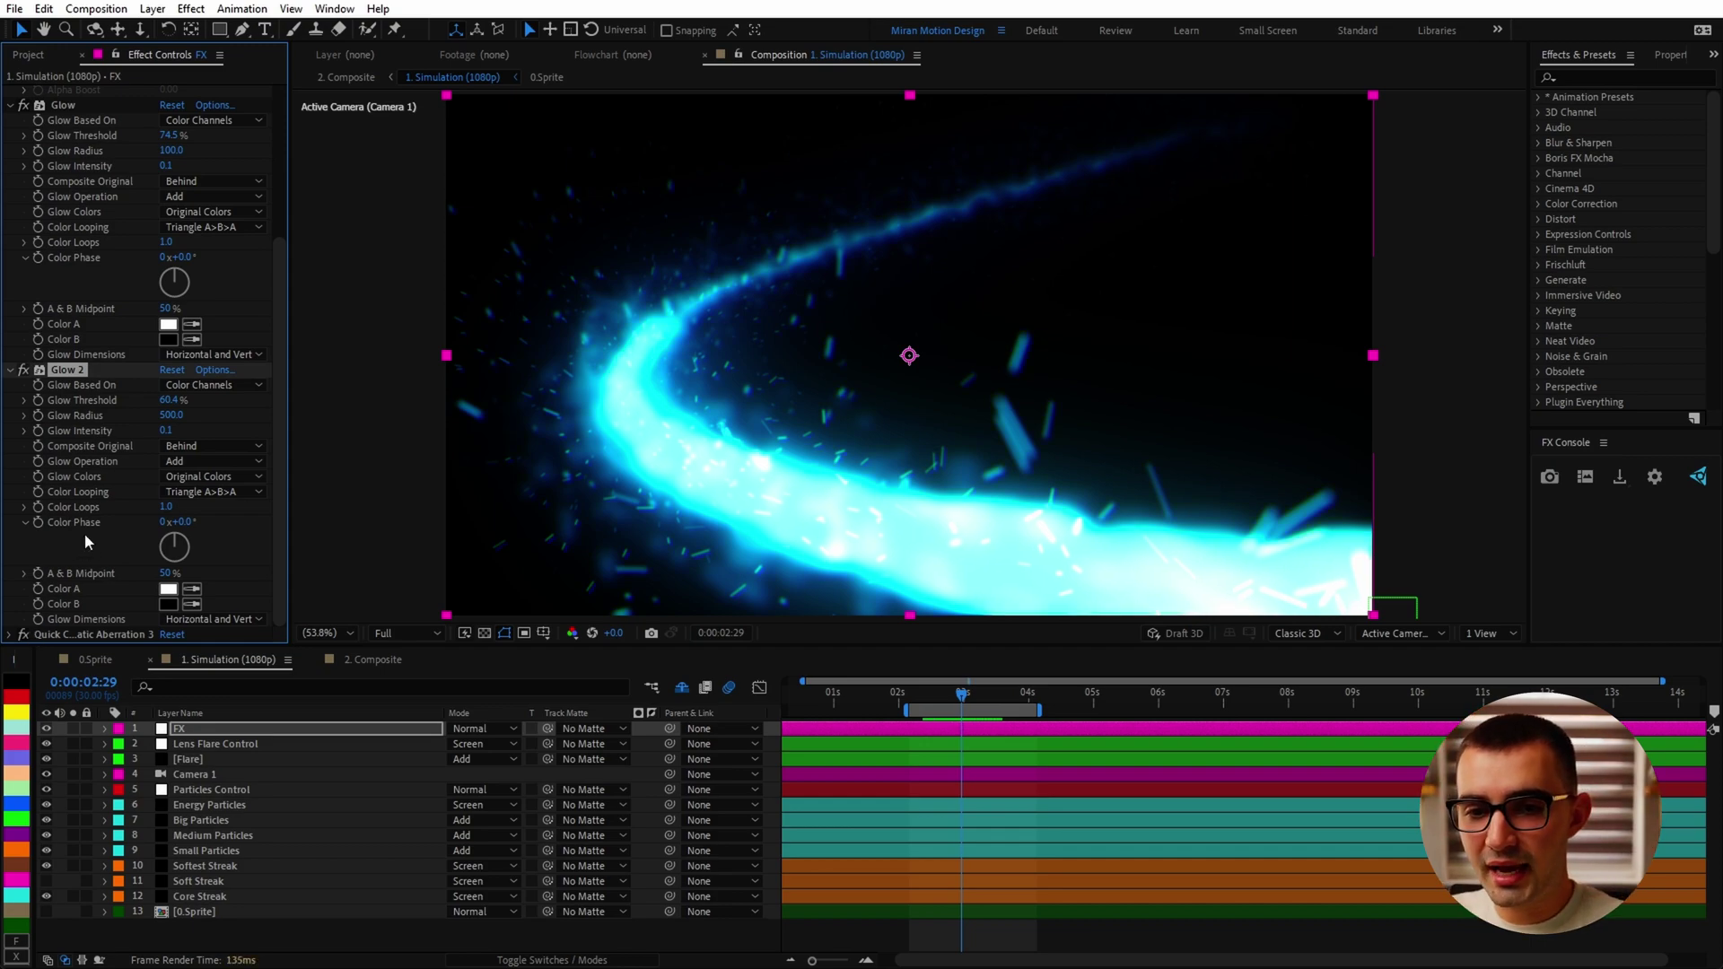
pyautogui.click(9, 634)
pyautogui.scroll(-5, 84, 566)
pyautogui.click(139, 300)
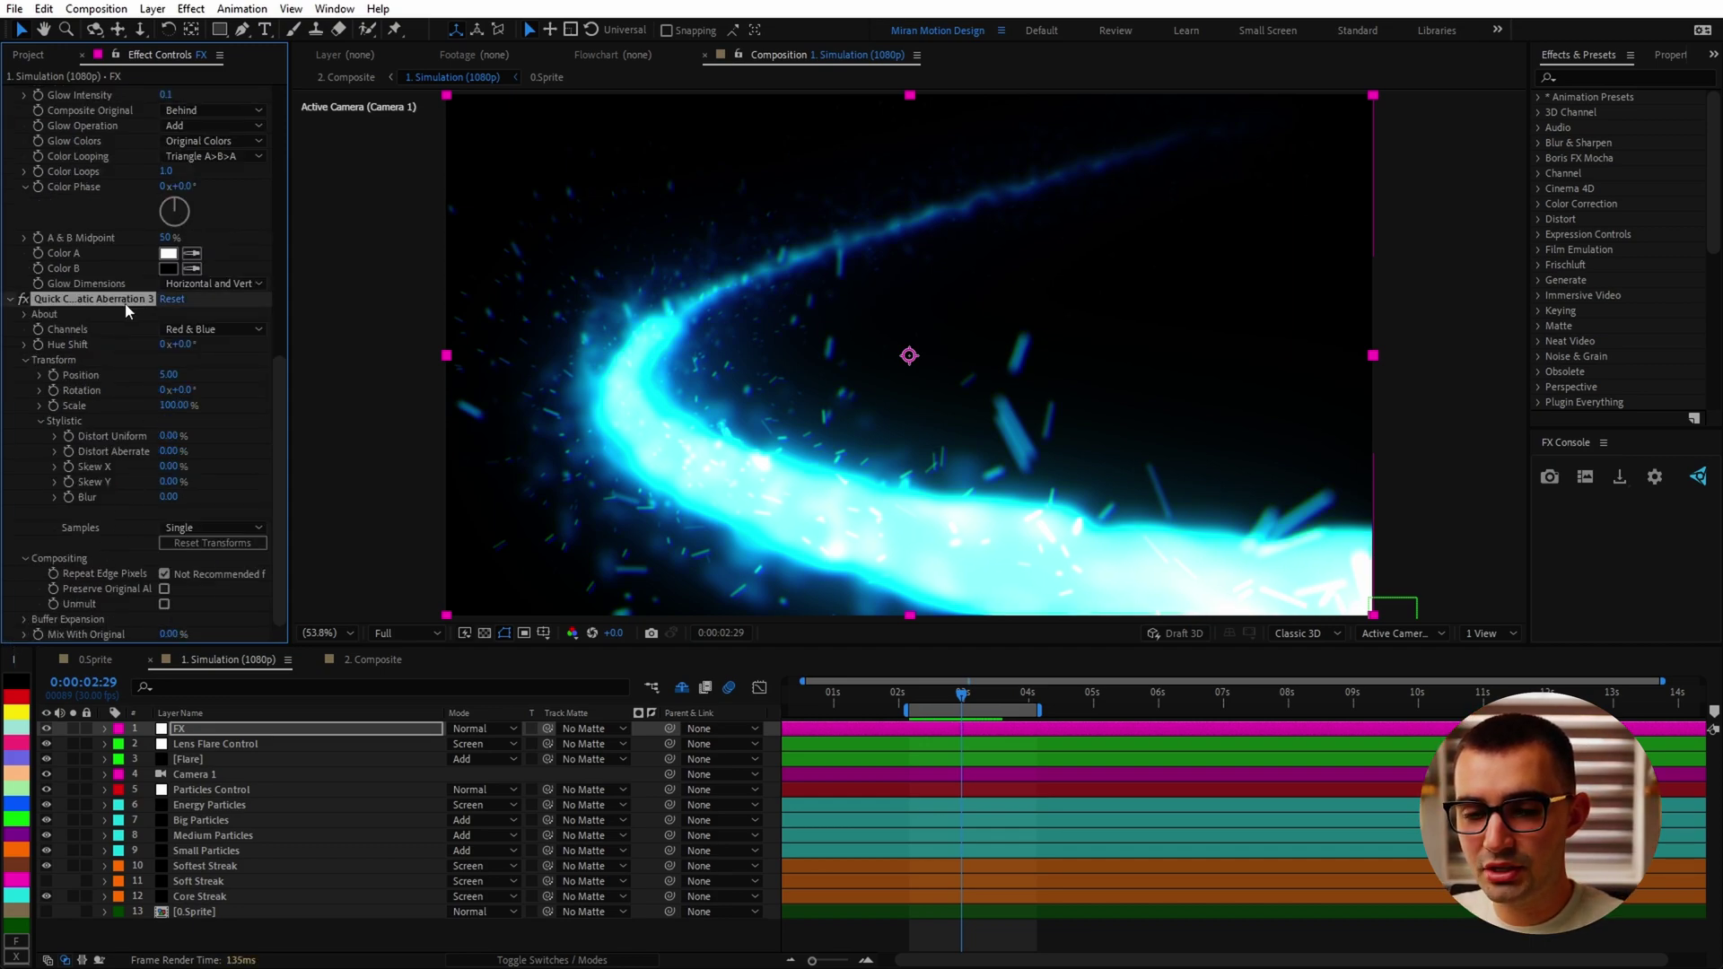
pyautogui.scroll(3, 906, 359)
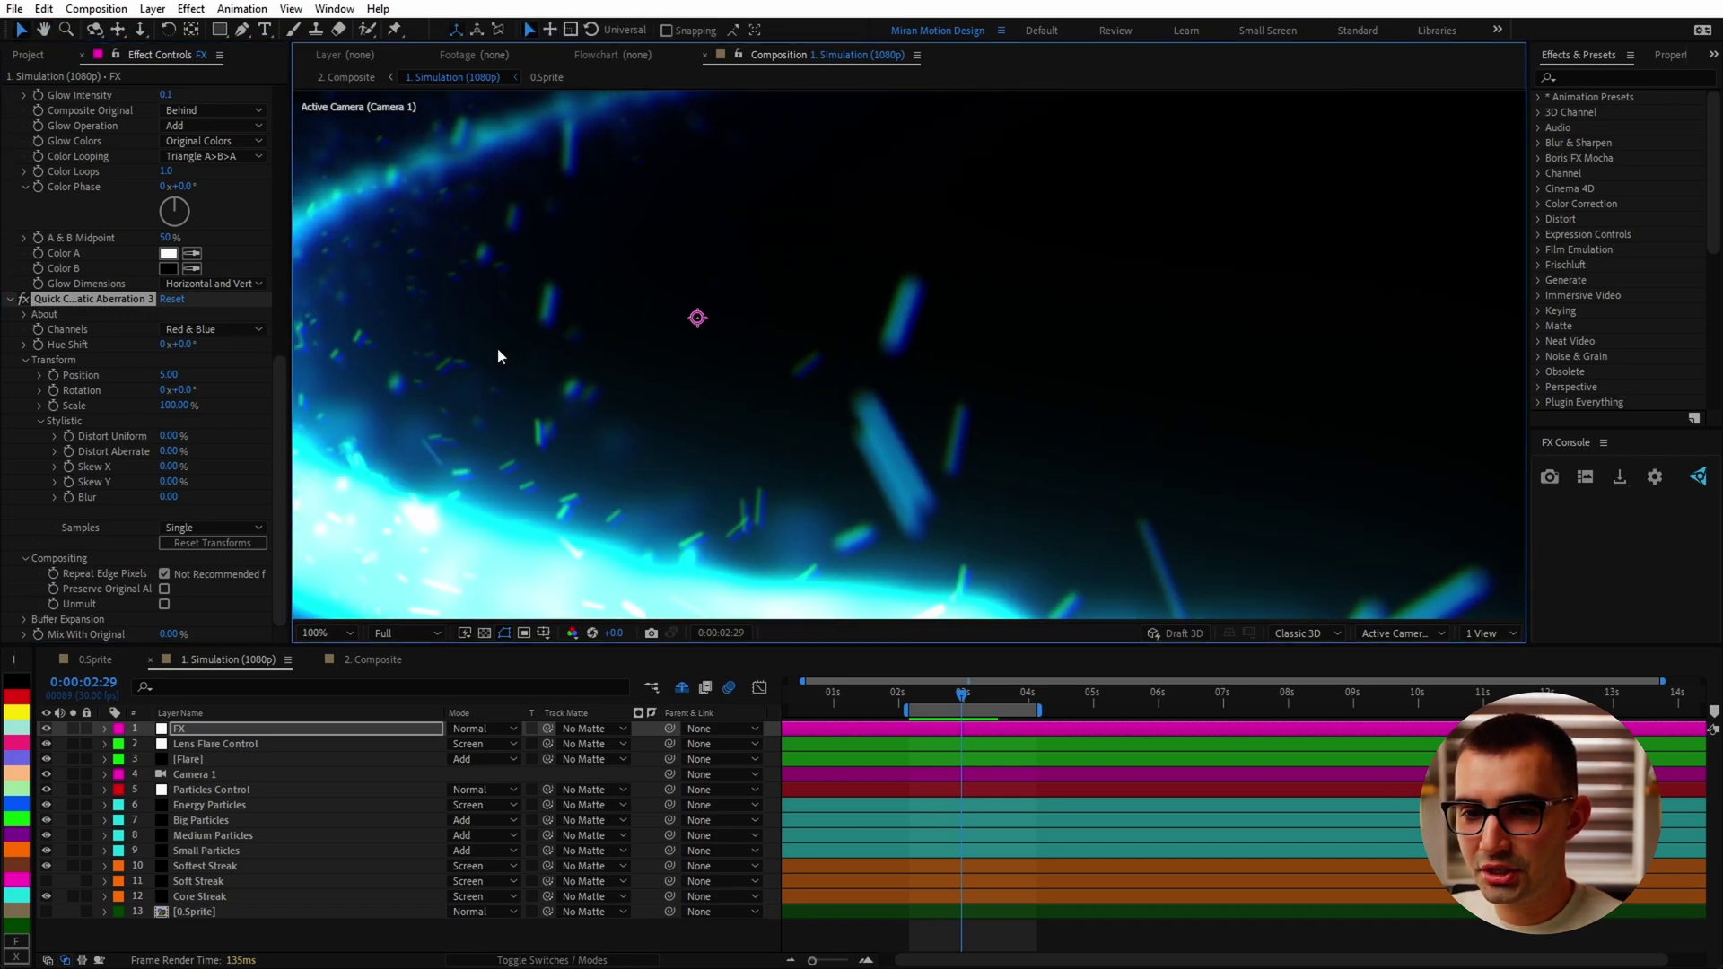
pyautogui.click(24, 300)
pyautogui.click(25, 300)
pyautogui.click(24, 300)
pyautogui.click(24, 300)
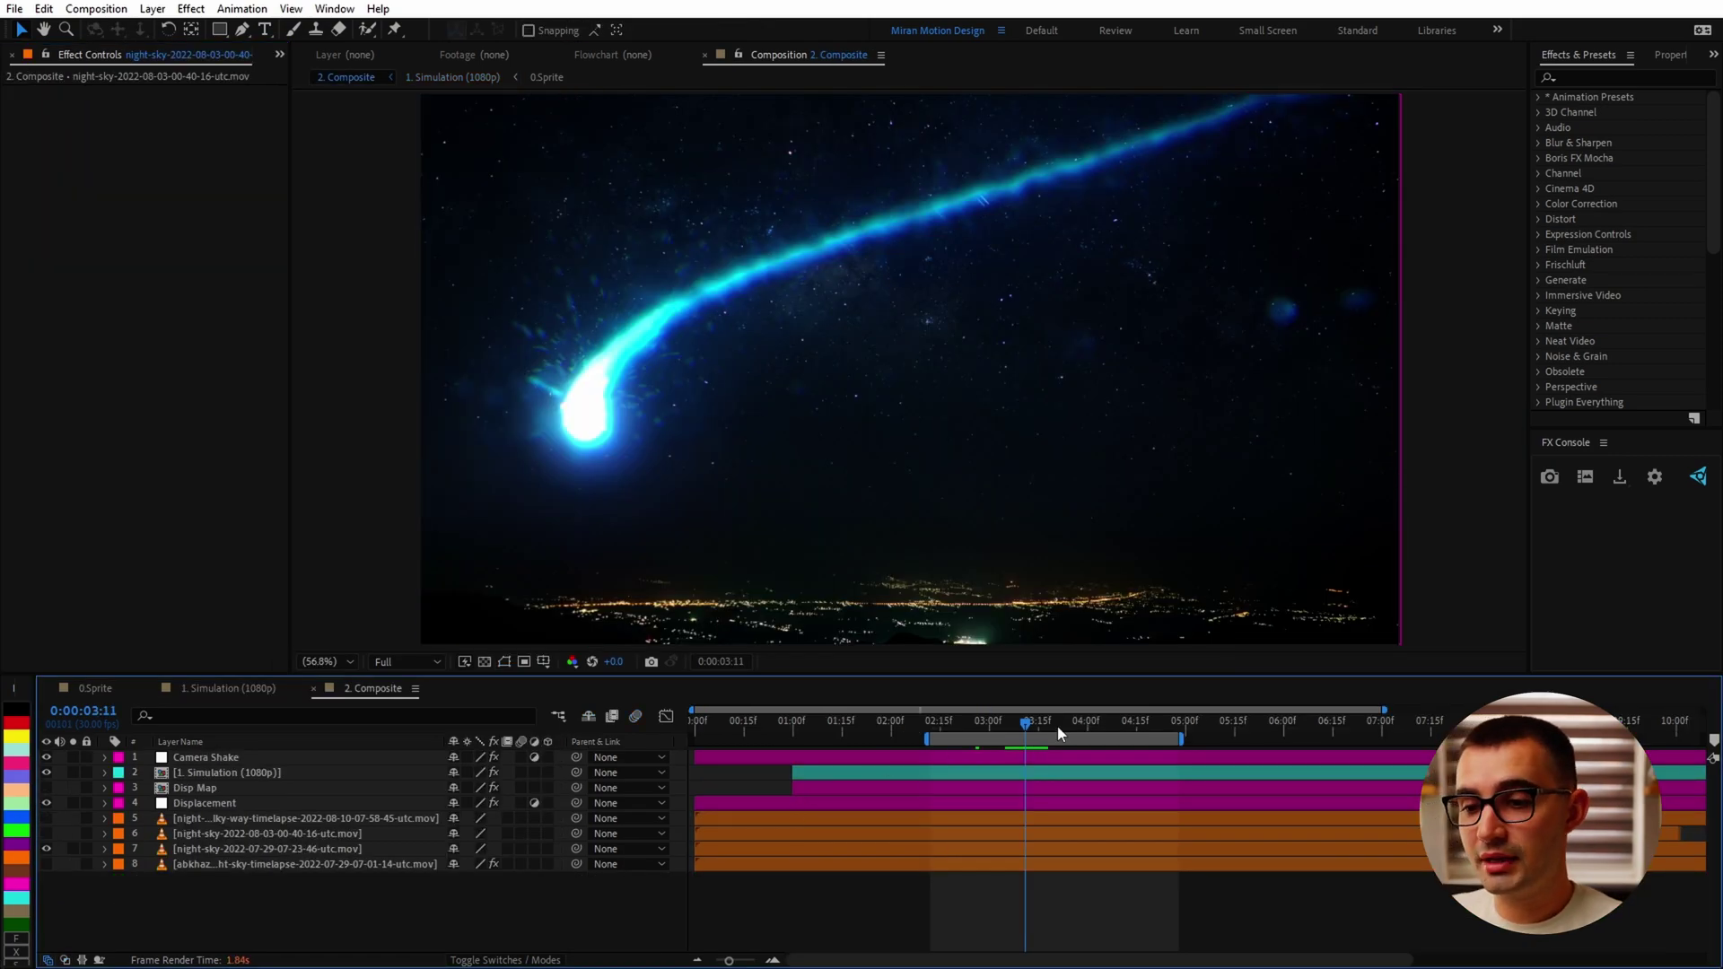
# In the 2. Composite comp, hide the Displacement layer and disable Shift Channels and Remove Color Matting on the 1. Simulation (1080p) layer
pyautogui.moveTo(1051, 727); pyautogui.dragTo(1041, 727)
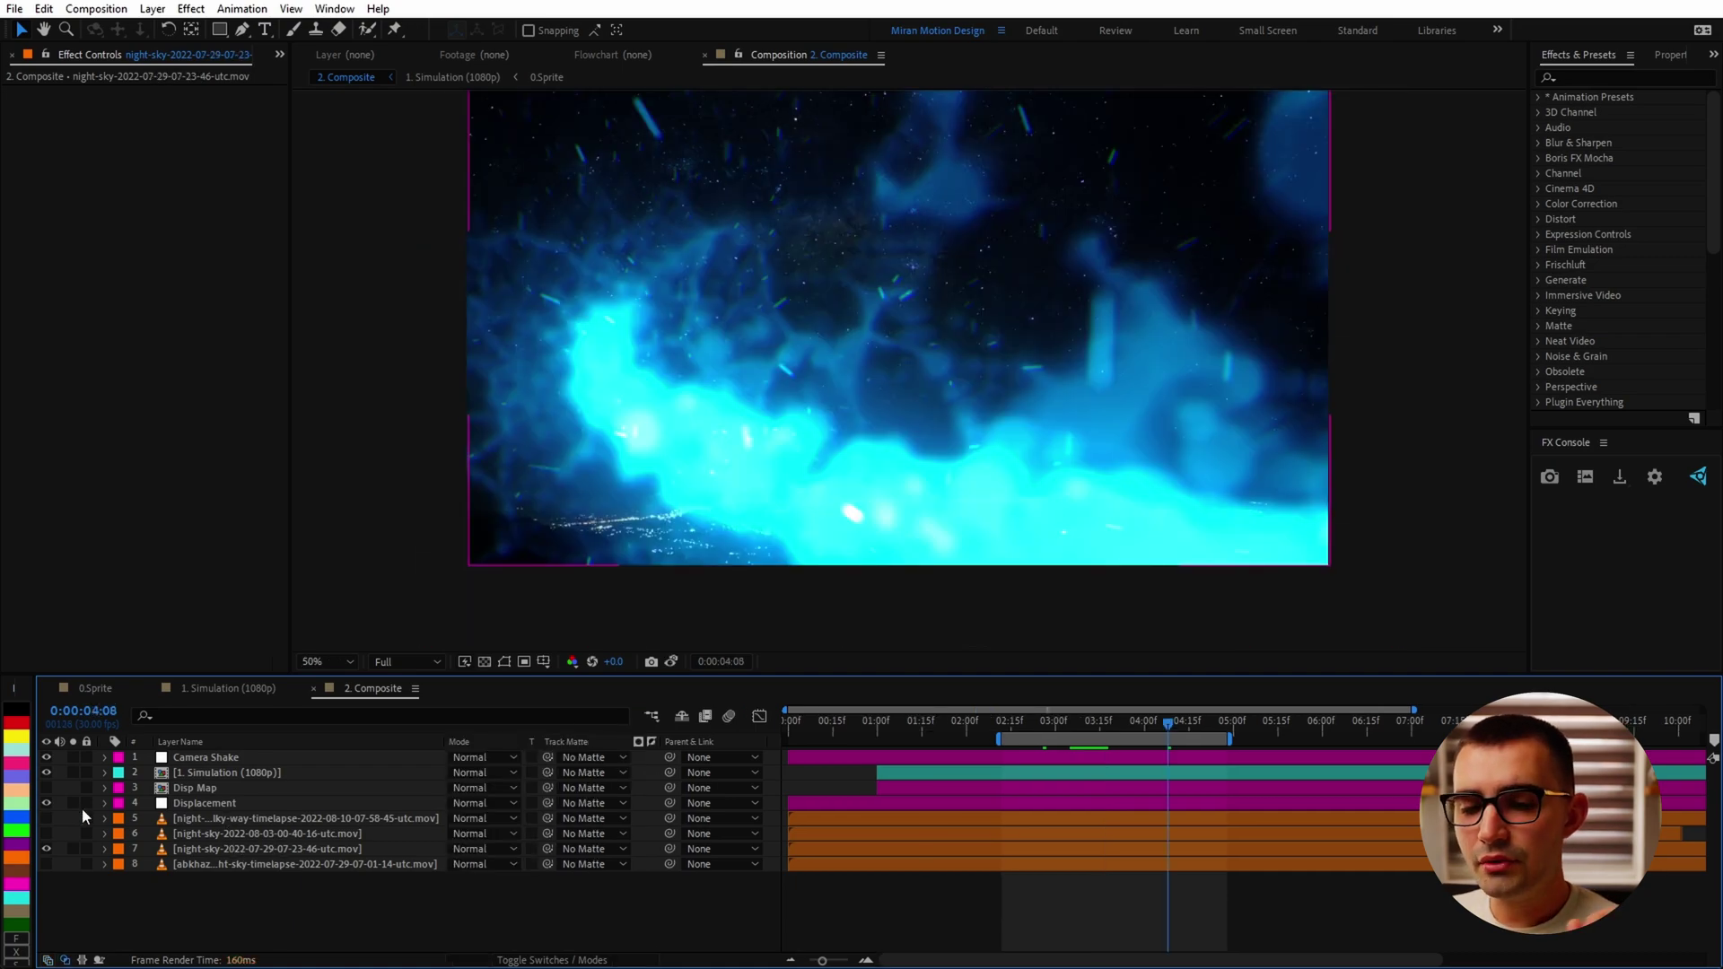
pyautogui.click(47, 803)
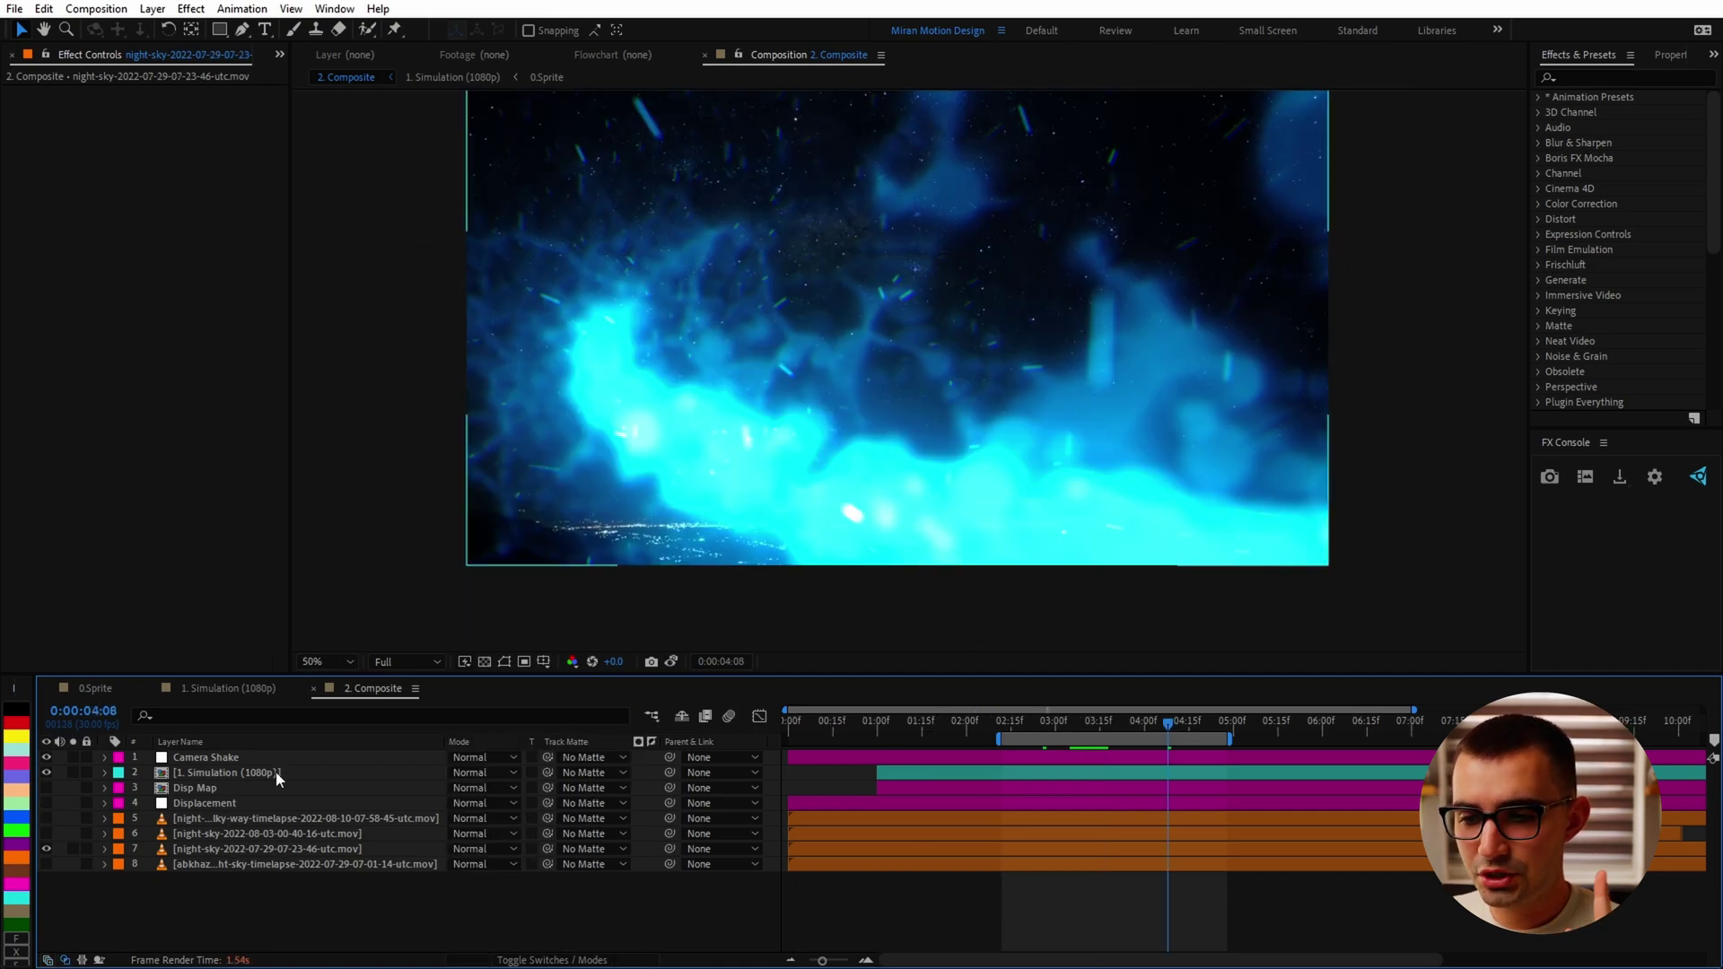
pyautogui.click(277, 771)
pyautogui.click(23, 94)
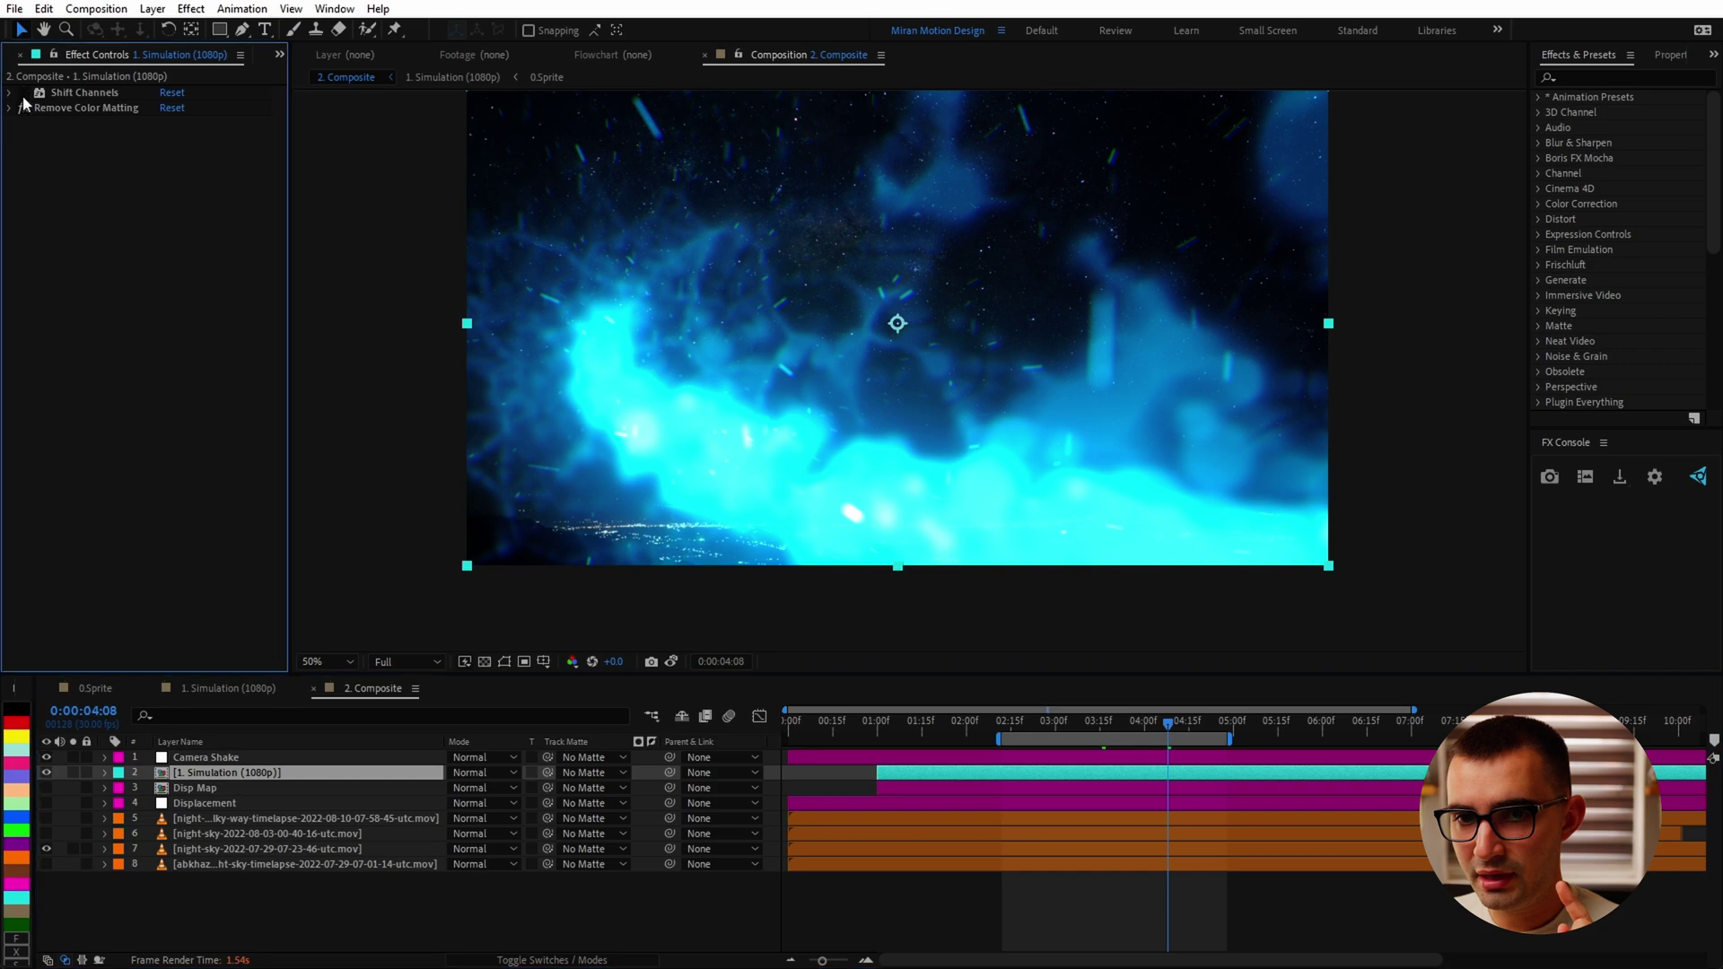
pyautogui.click(23, 107)
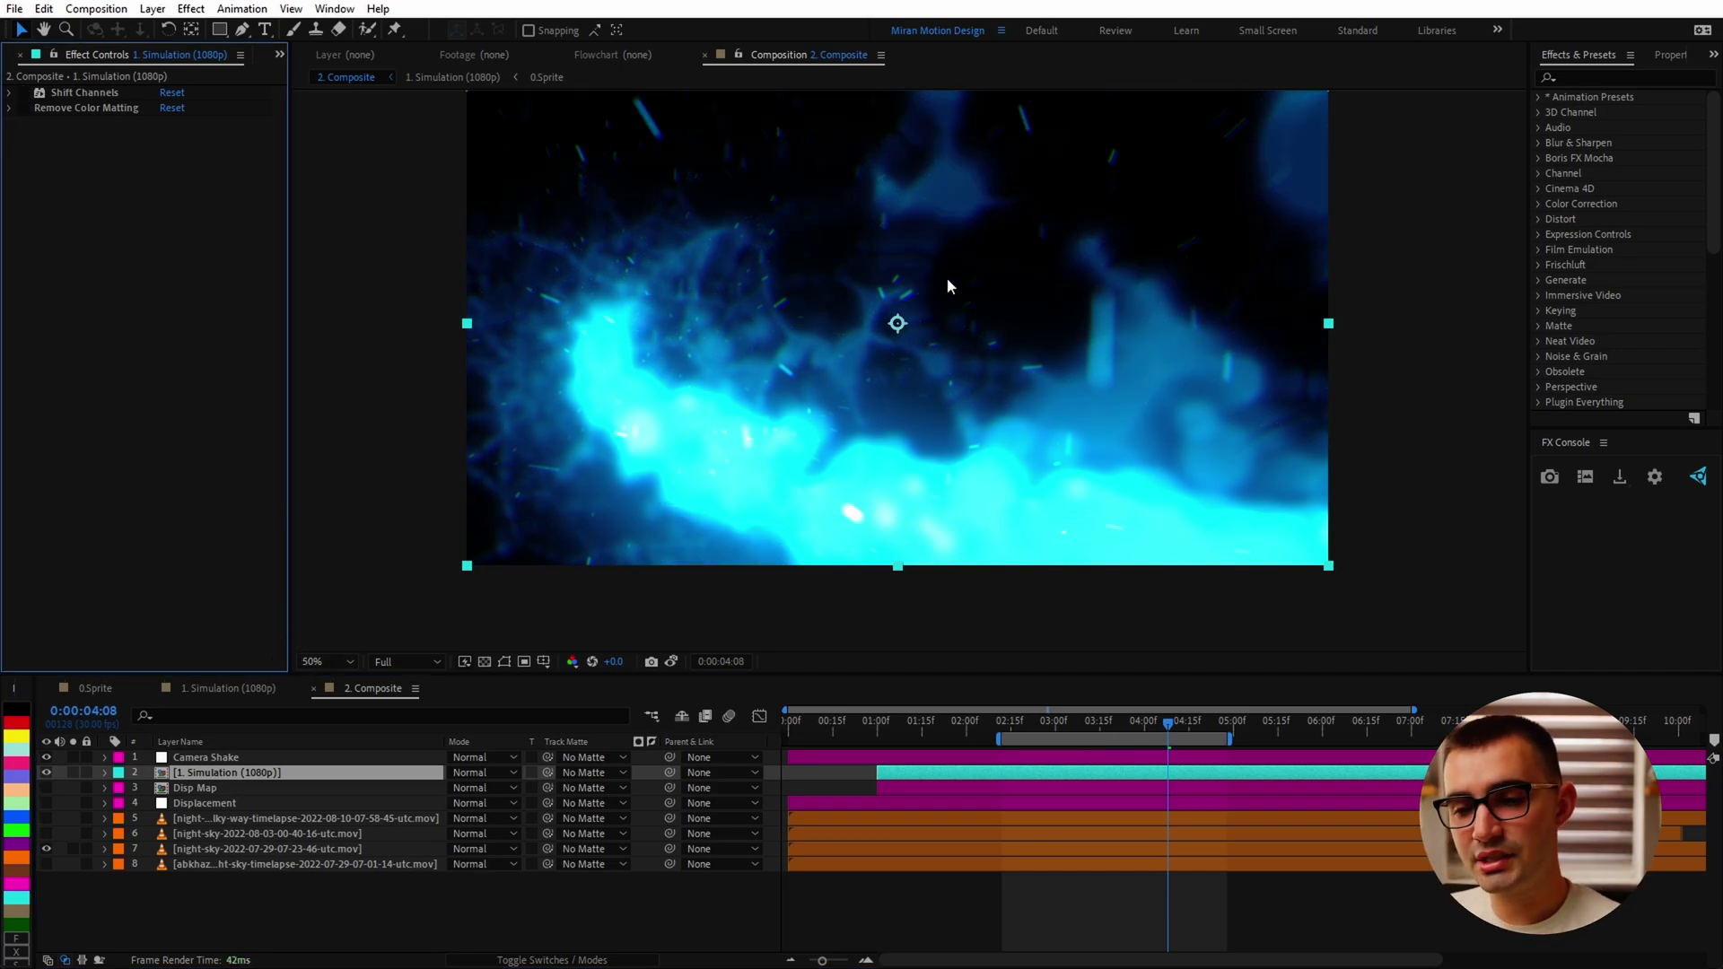
# Try the Screen blend mode on the 1. Simulation (1080p) layer and take a snapshot of the frame
pyautogui.click(485, 774)
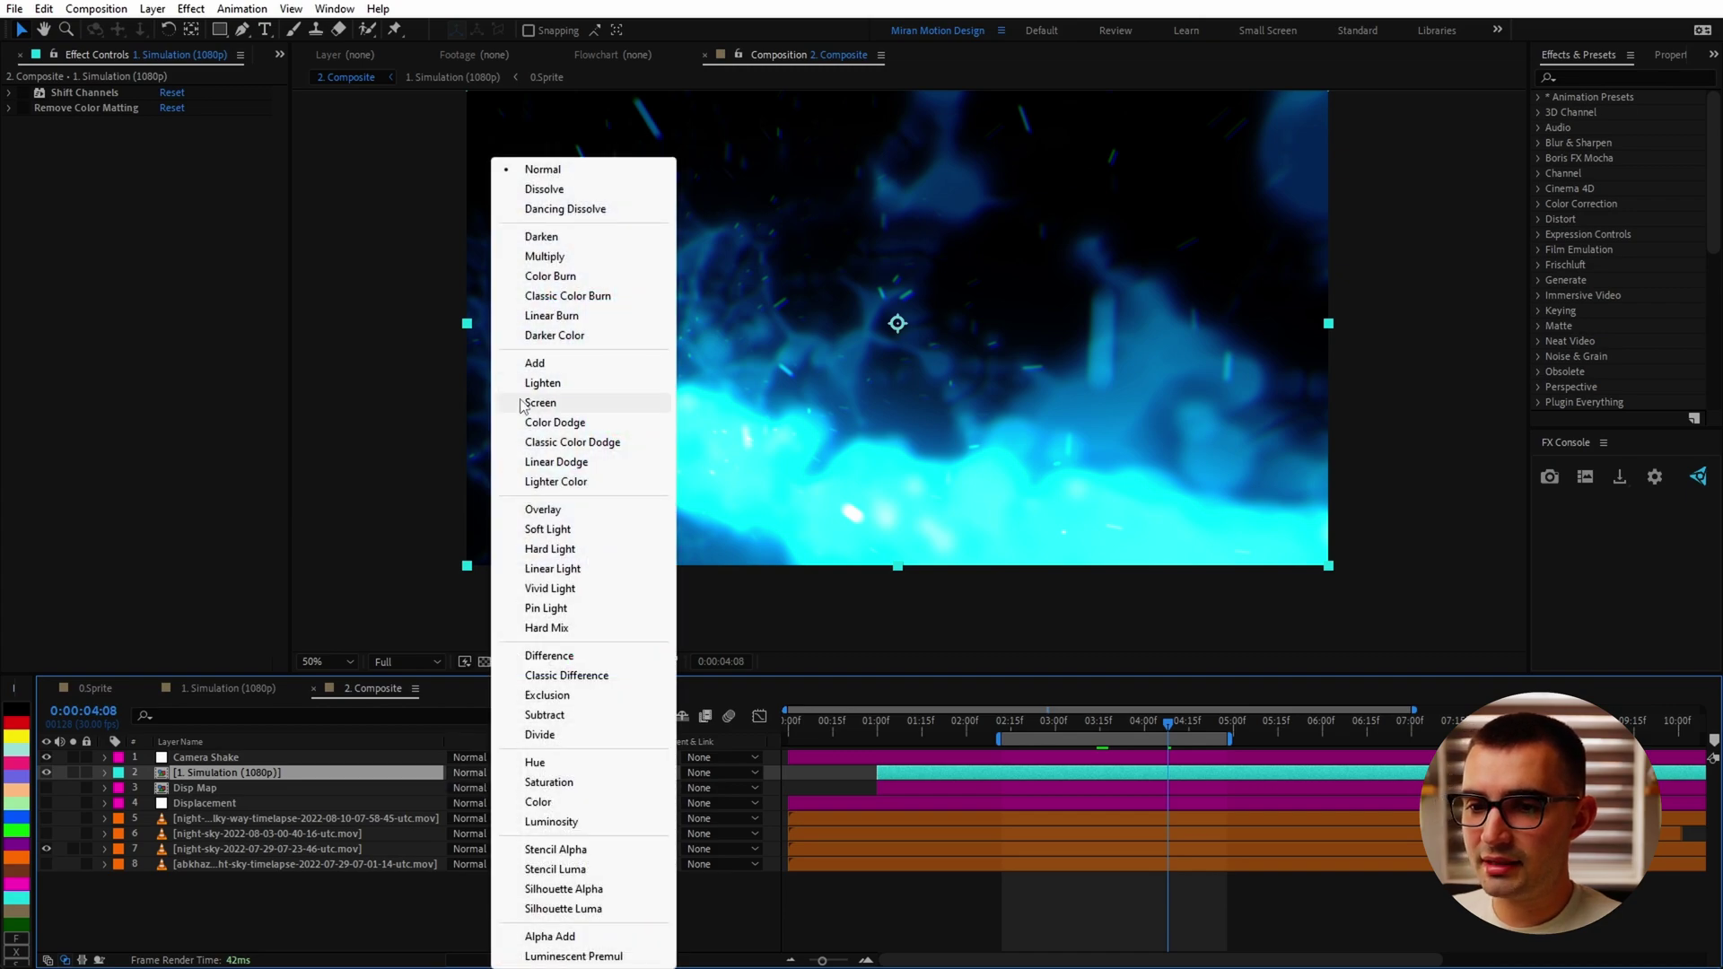
pyautogui.click(541, 403)
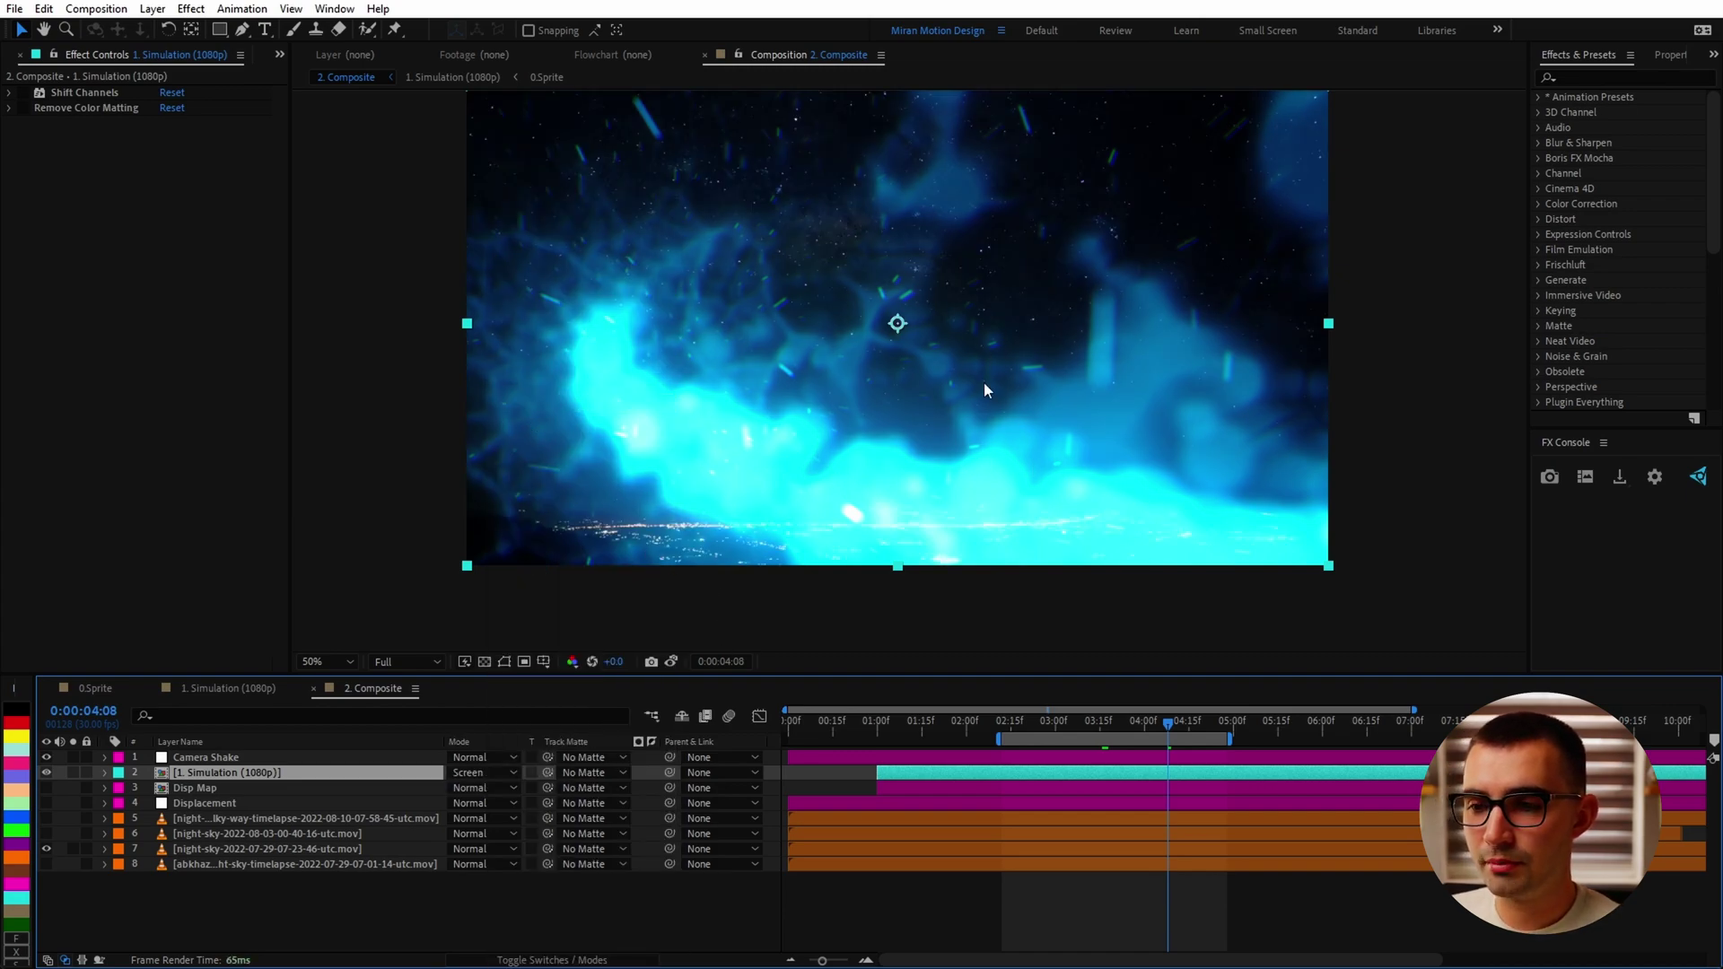
pyautogui.click(655, 662)
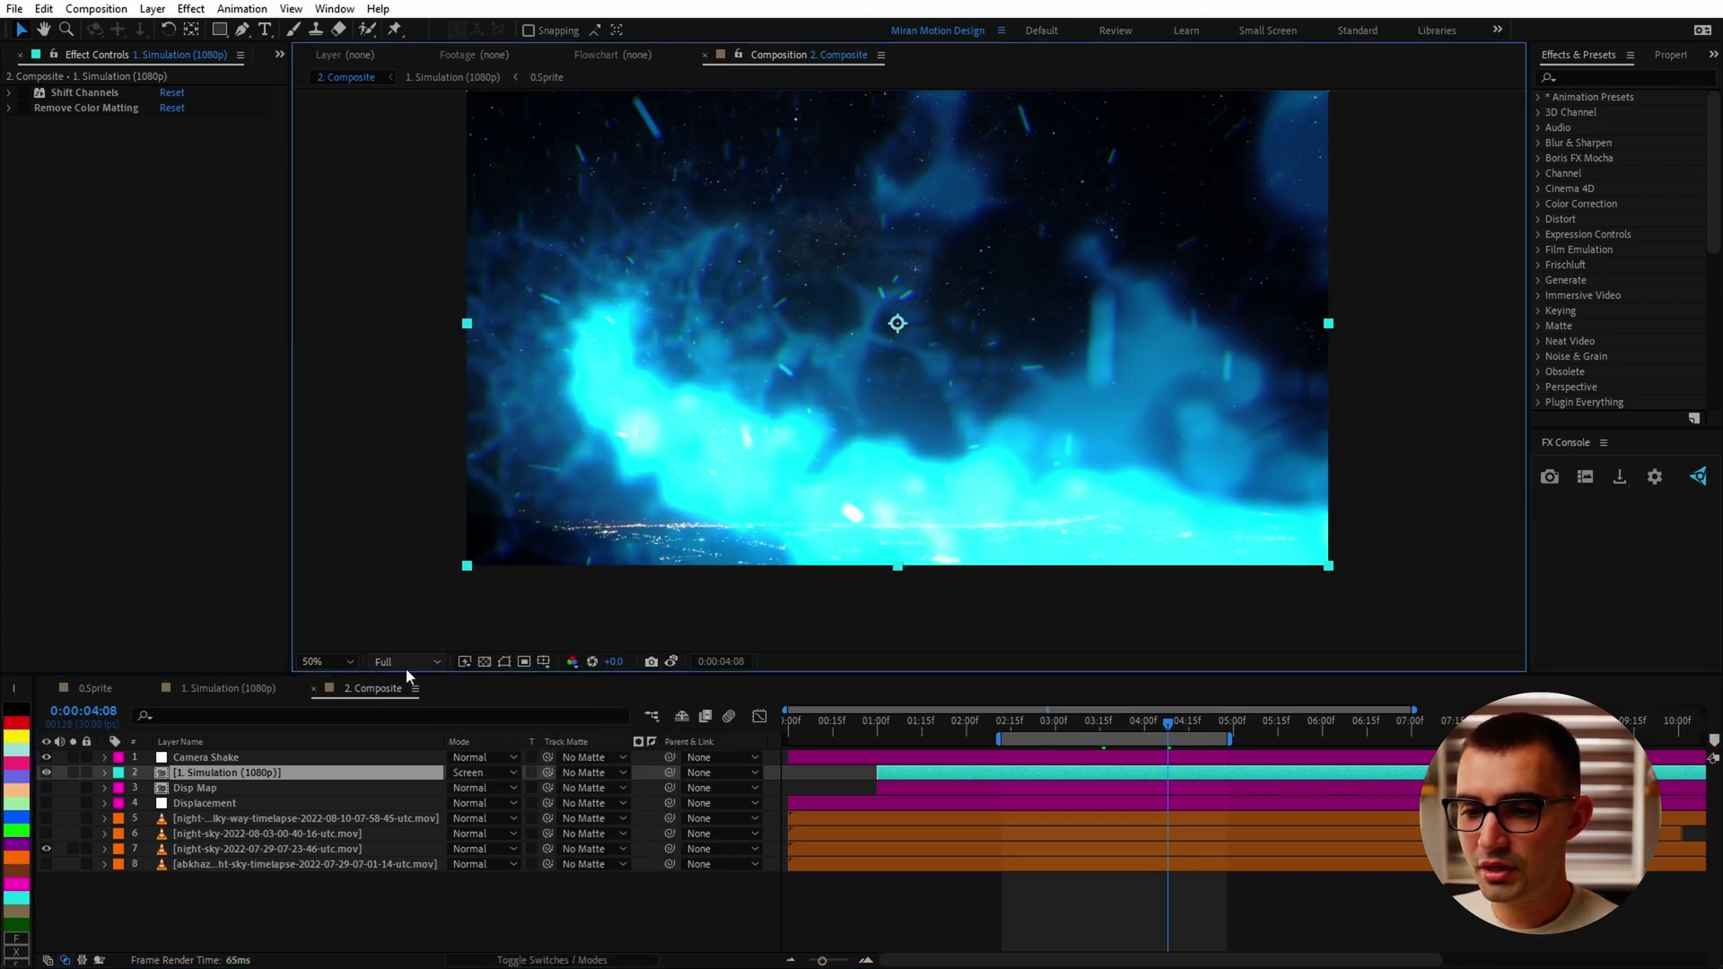
# Return the 1. Simulation (1080p) layer to Normal blending and re-enable its Shift Channels and Remove Color Matting effects
pyautogui.click(485, 773)
pyautogui.click(548, 171)
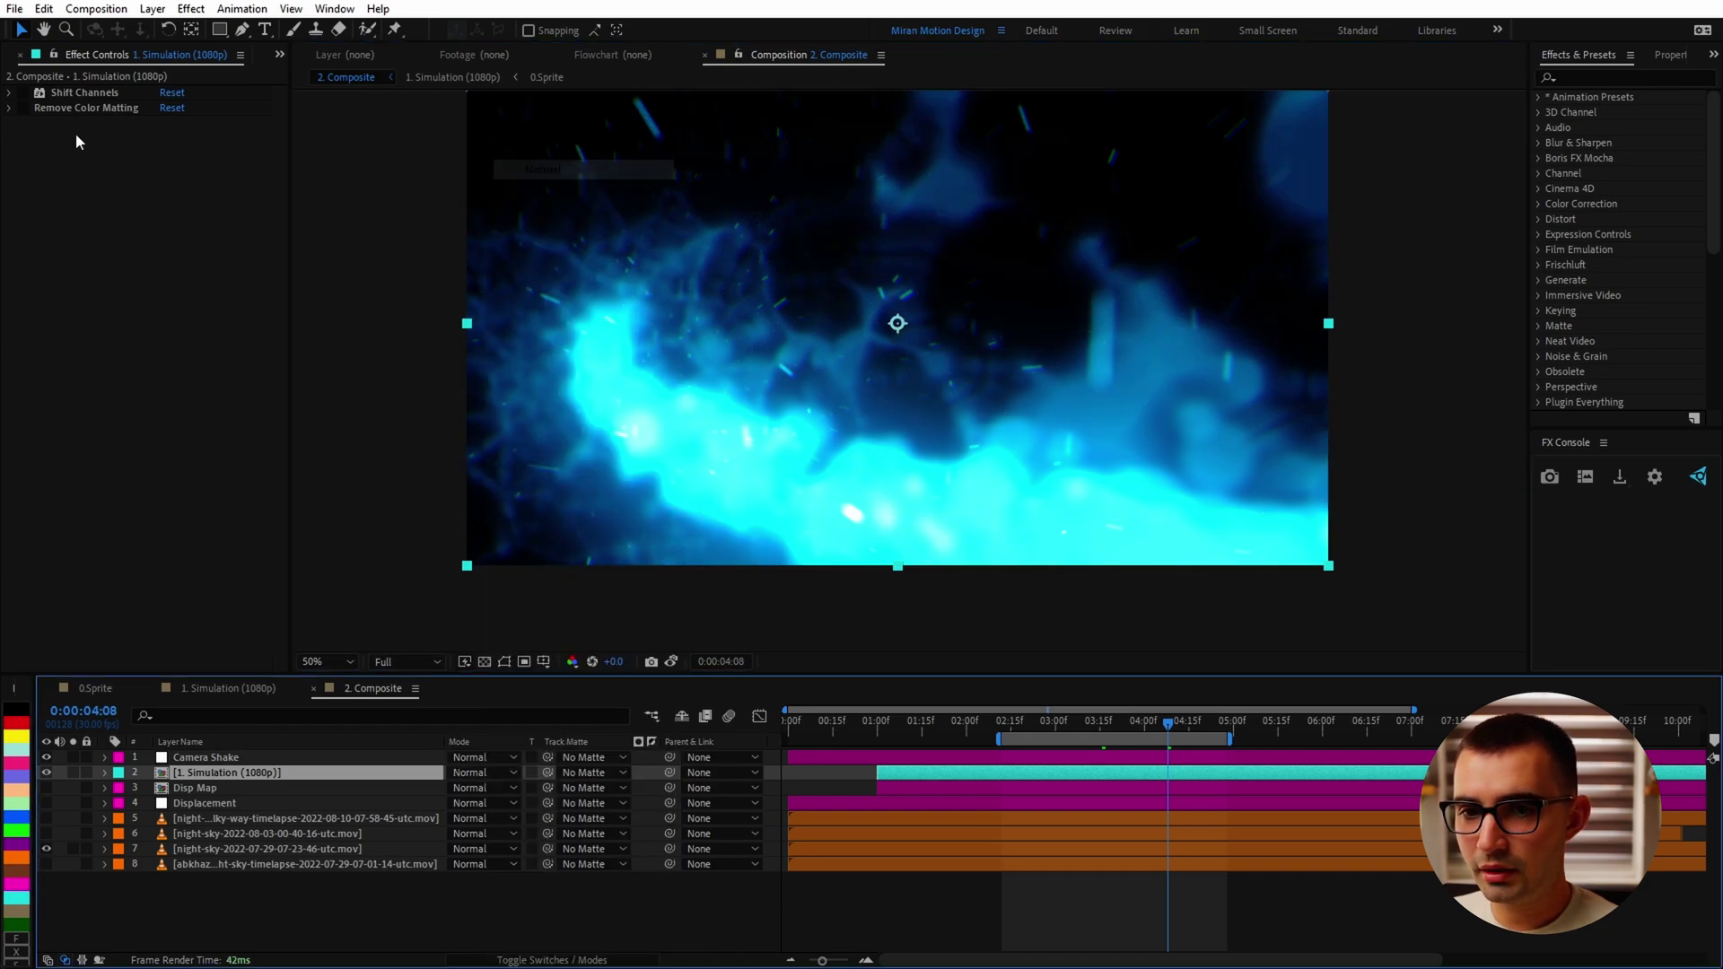
pyautogui.click(20, 99)
pyautogui.click(24, 107)
# Compare the current composite with the Screen-mode snapshot, including a close-up of the city lights
pyautogui.click(671, 662)
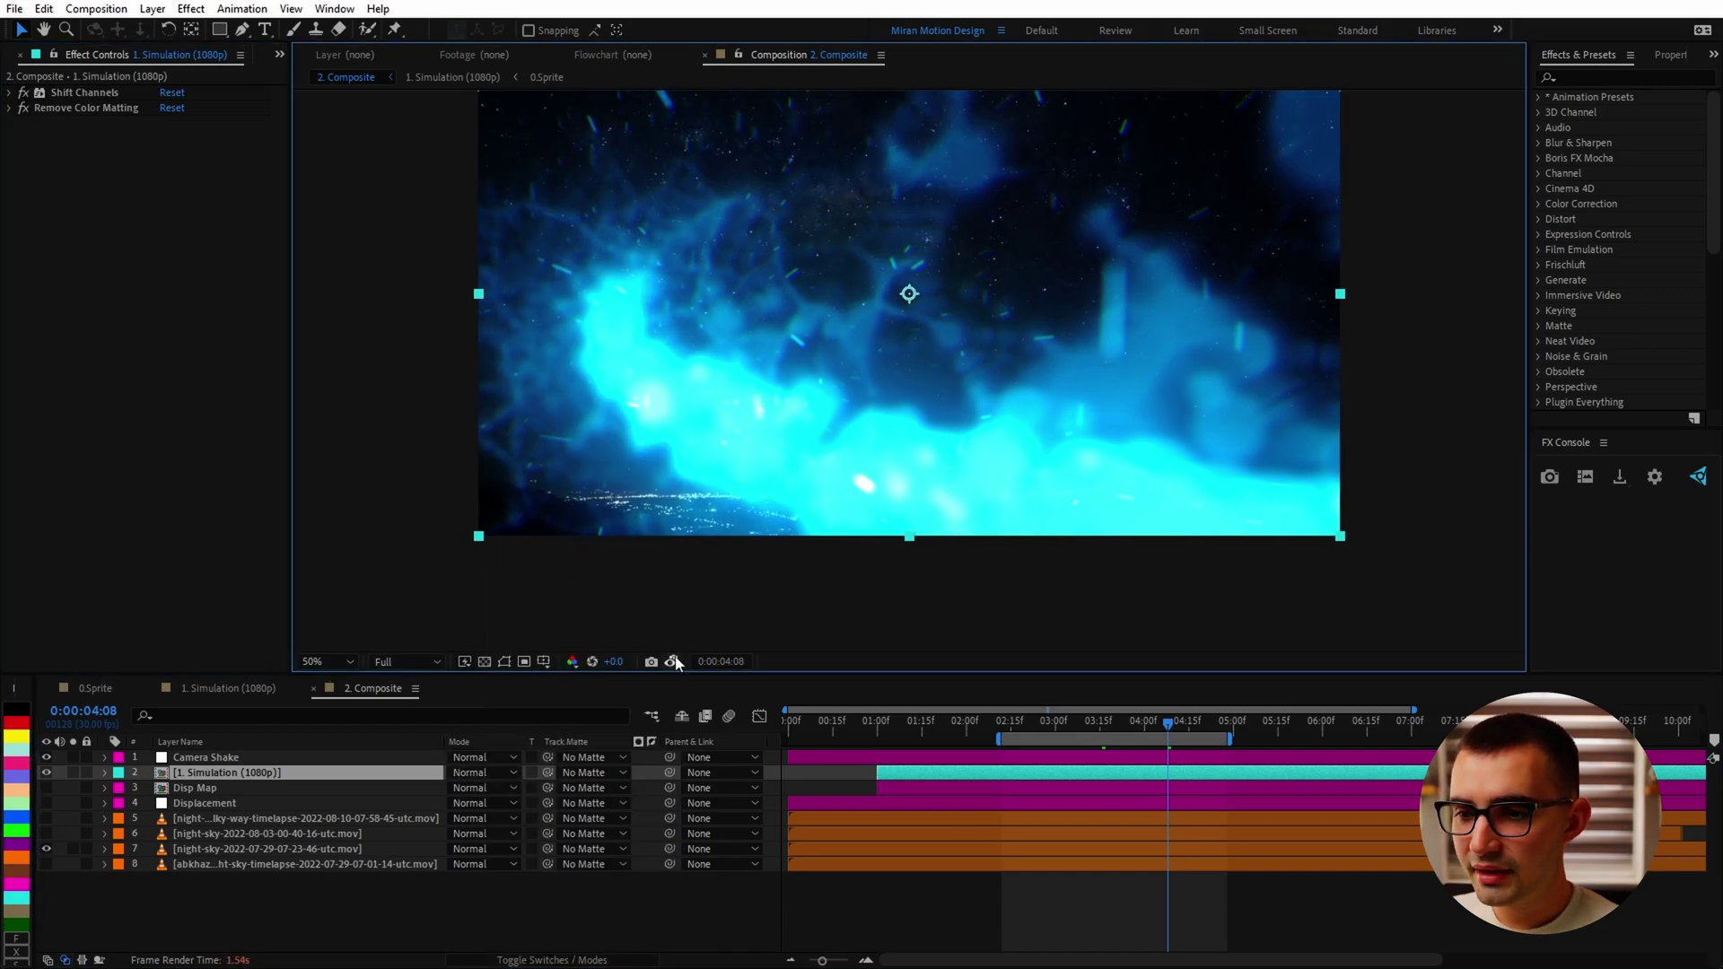
pyautogui.scroll(1, 886, 574)
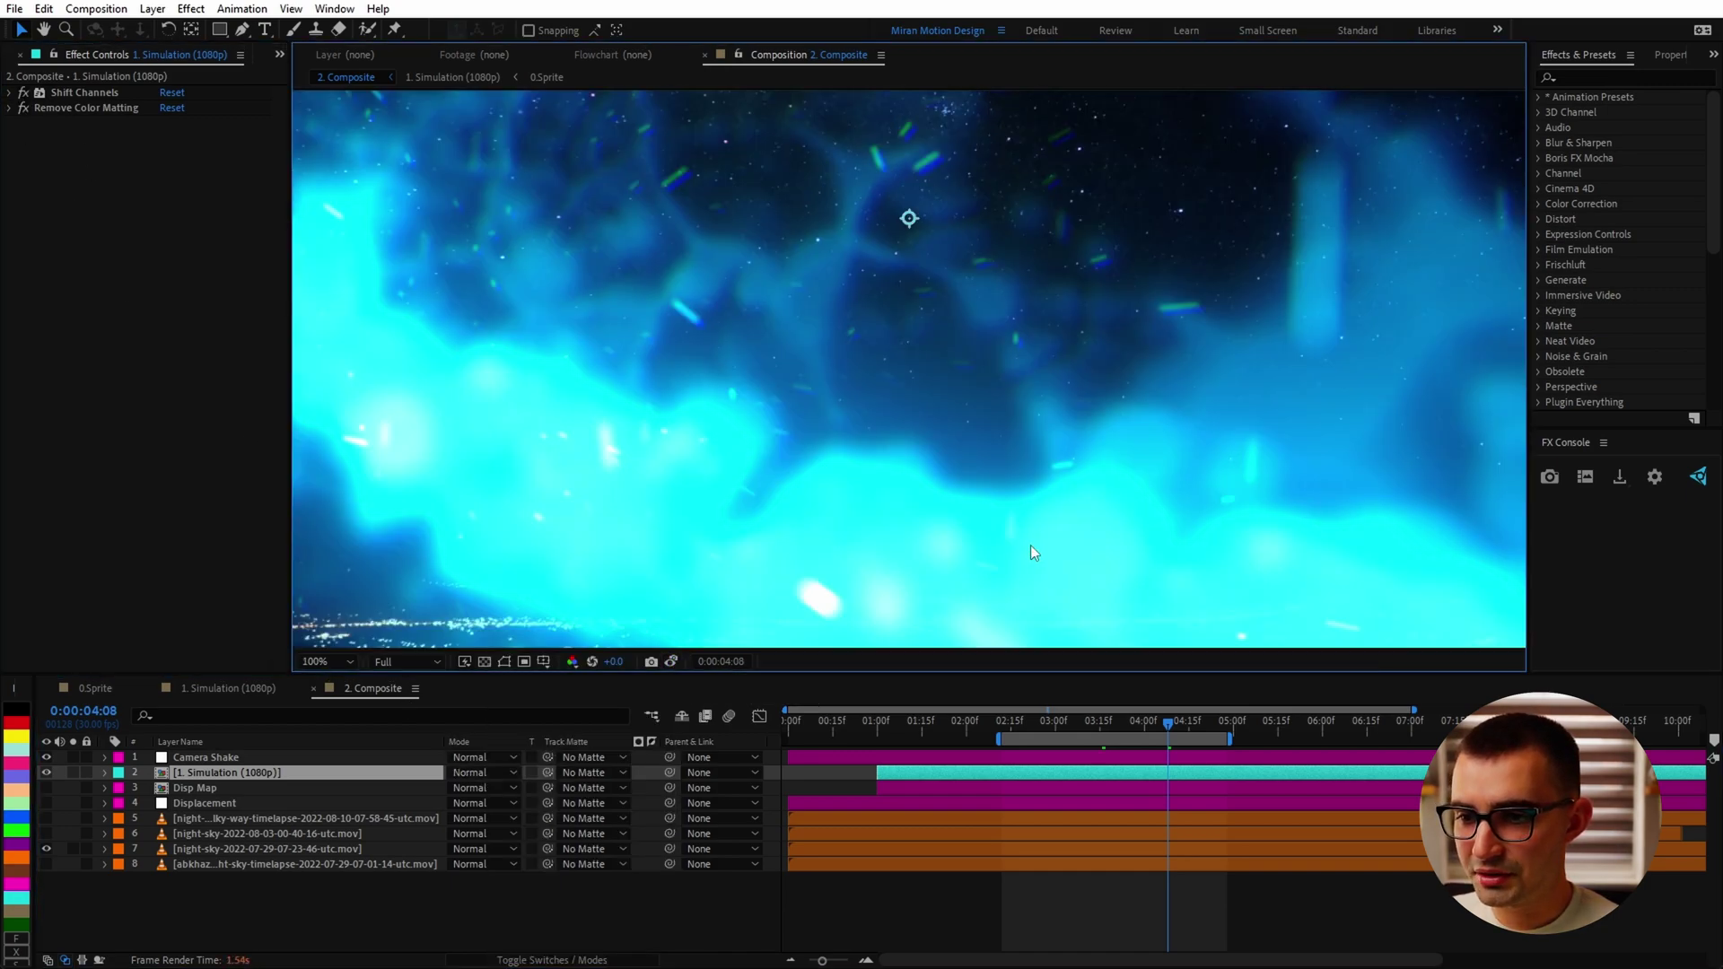
pyautogui.click(673, 662)
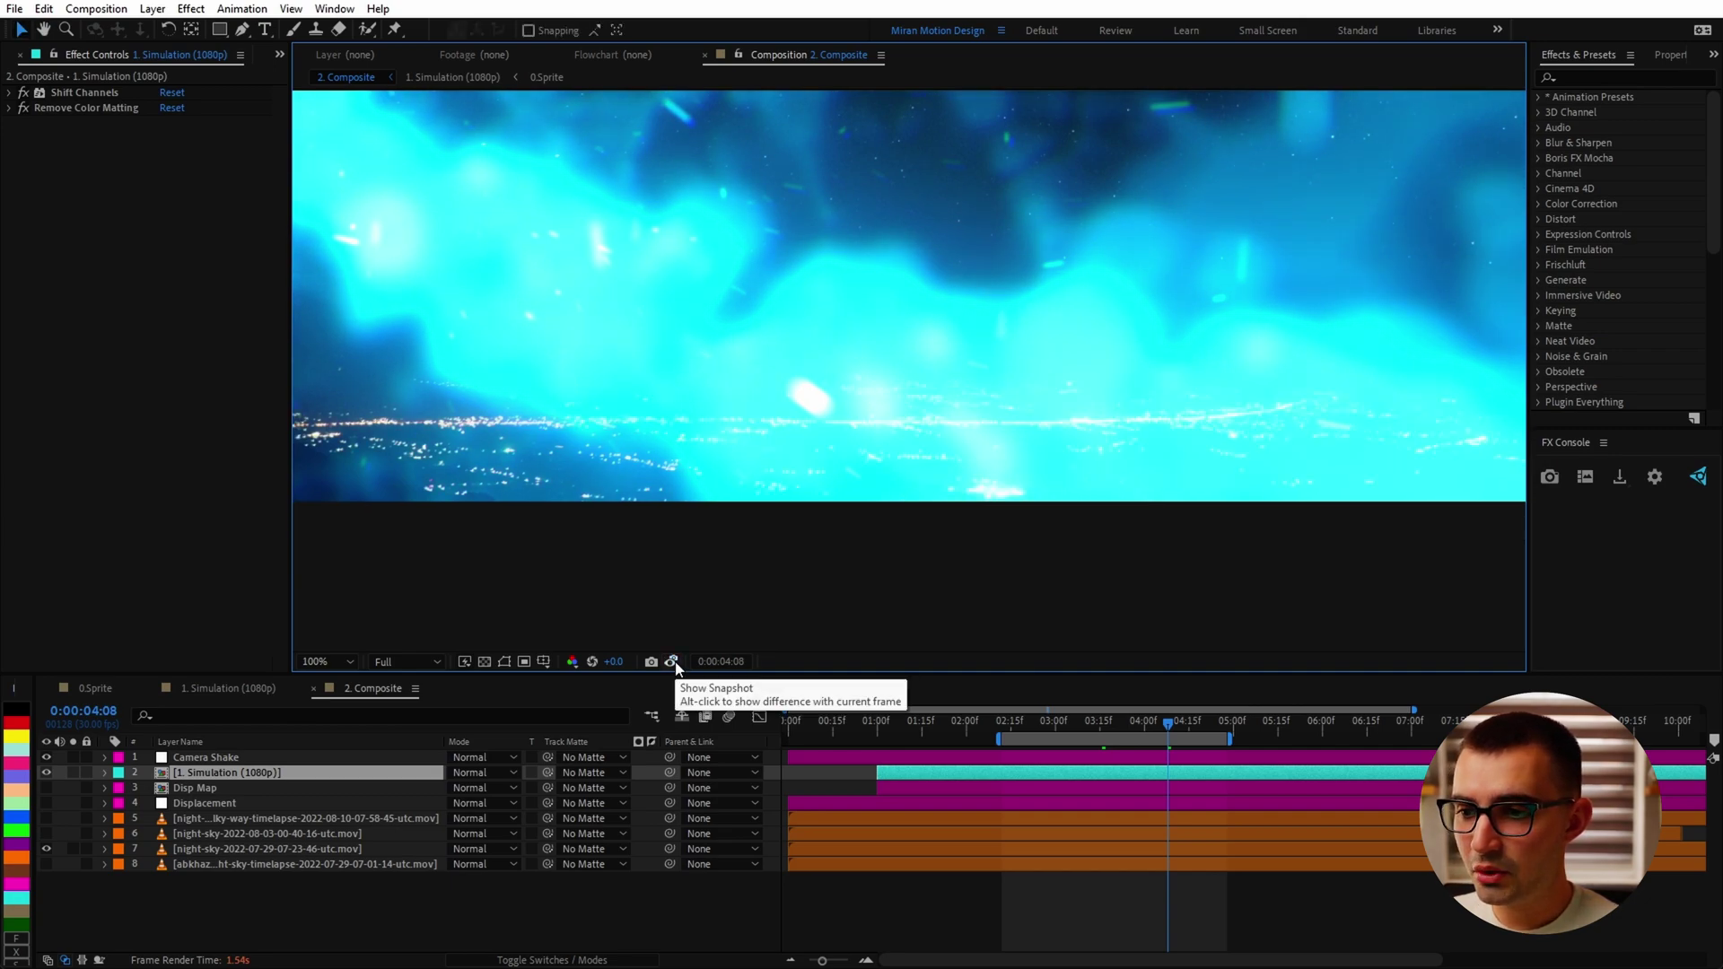
pyautogui.scroll(-2, 961, 412)
pyautogui.moveTo(943, 477); pyautogui.dragTo(843, 501)
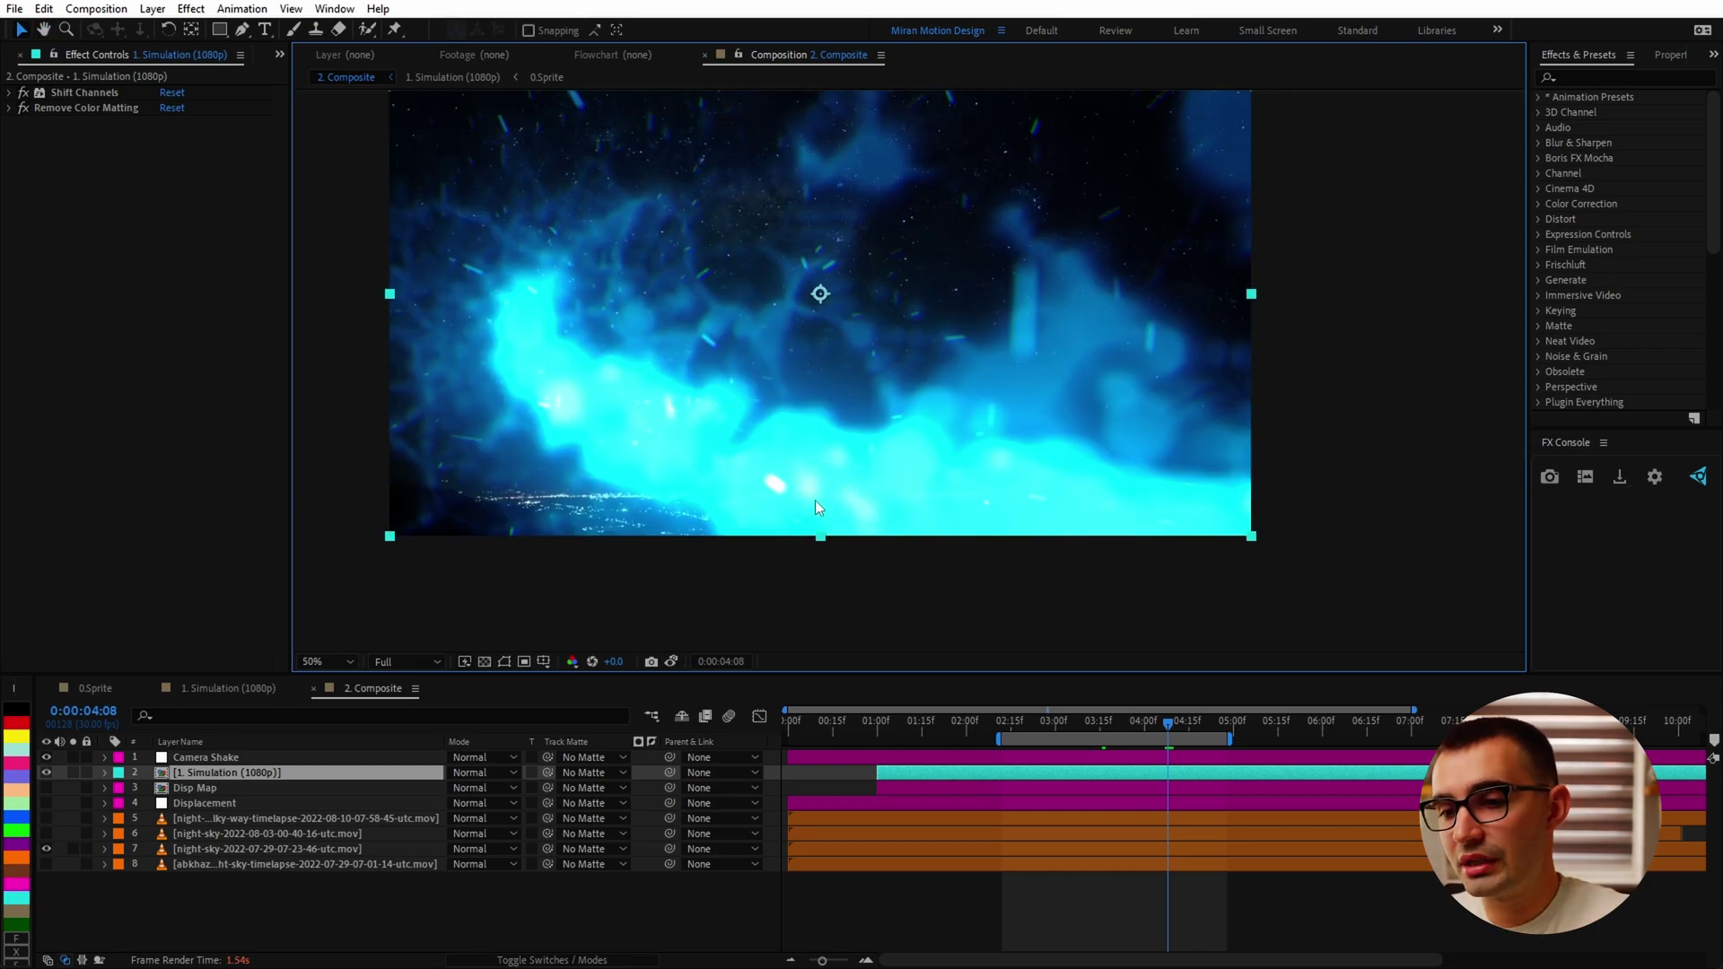
# Delete the 1. Simulation (1080p) layer's two effects and apply the Alpha From Lightness (Unmult) preset instead
pyautogui.keyDown('shift'); pyautogui.click(96, 106); pyautogui.keyUp('shift')
pyautogui.press('Delete')
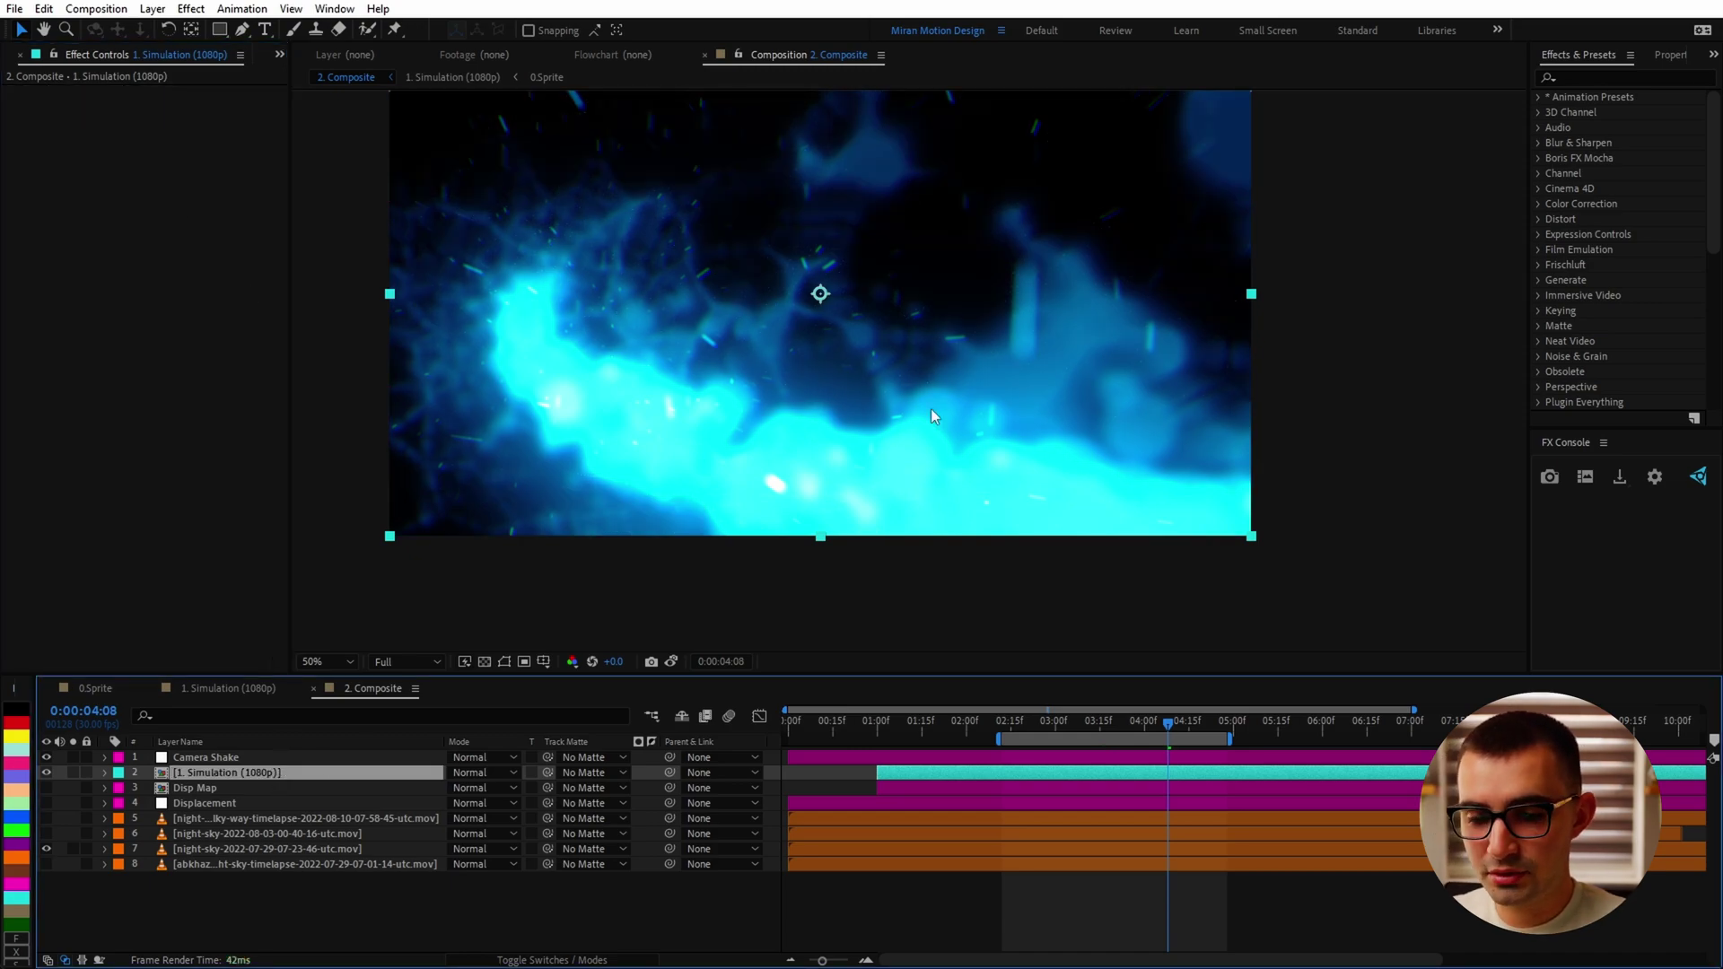
pyautogui.click(1652, 79)
pyautogui.write('unmul')
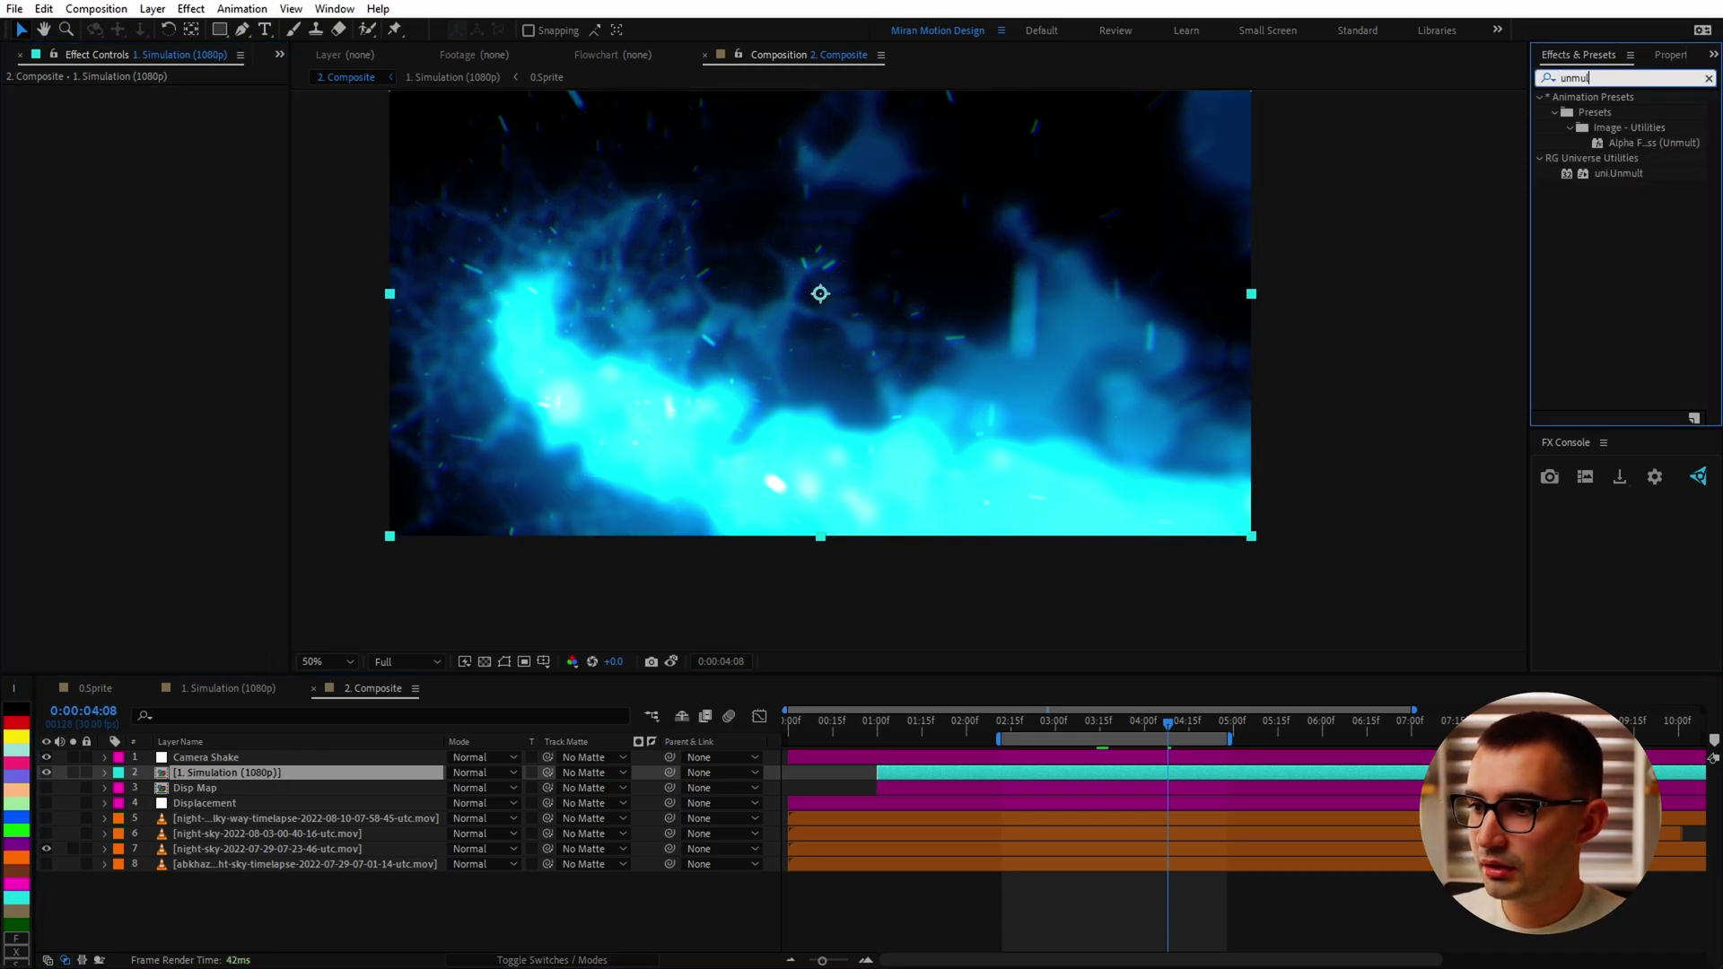
pyautogui.moveTo(1530, 215); pyautogui.dragTo(1442, 218)
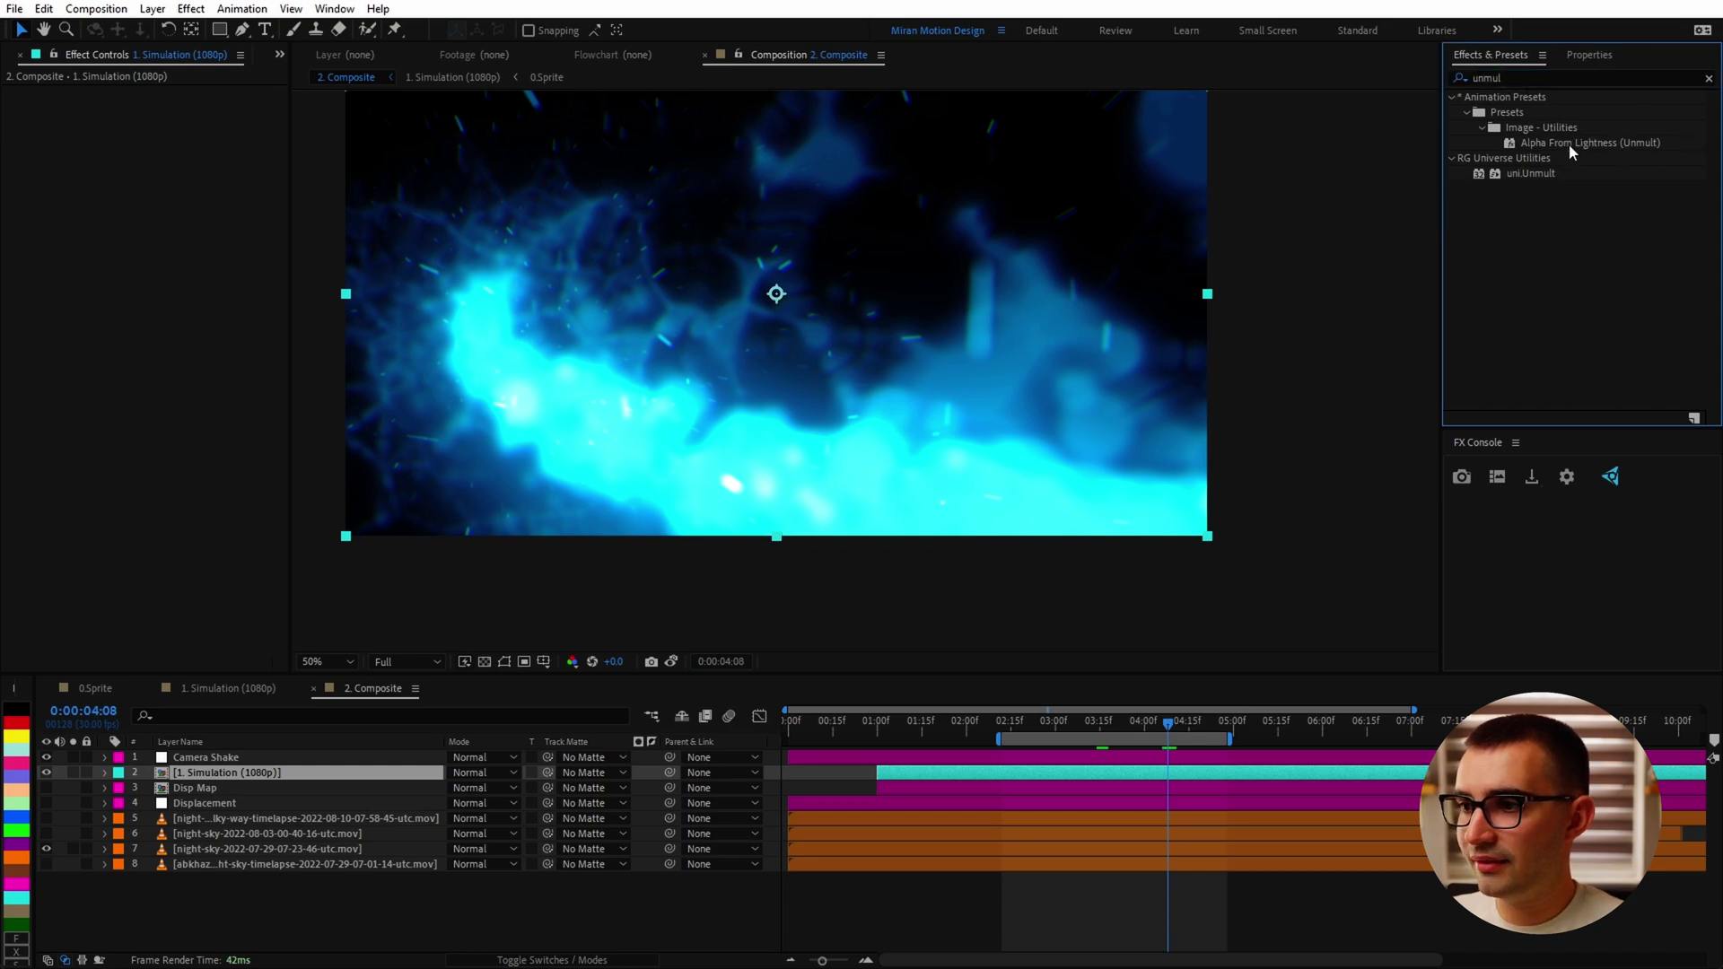
pyautogui.moveTo(1622, 144); pyautogui.dragTo(289, 773)
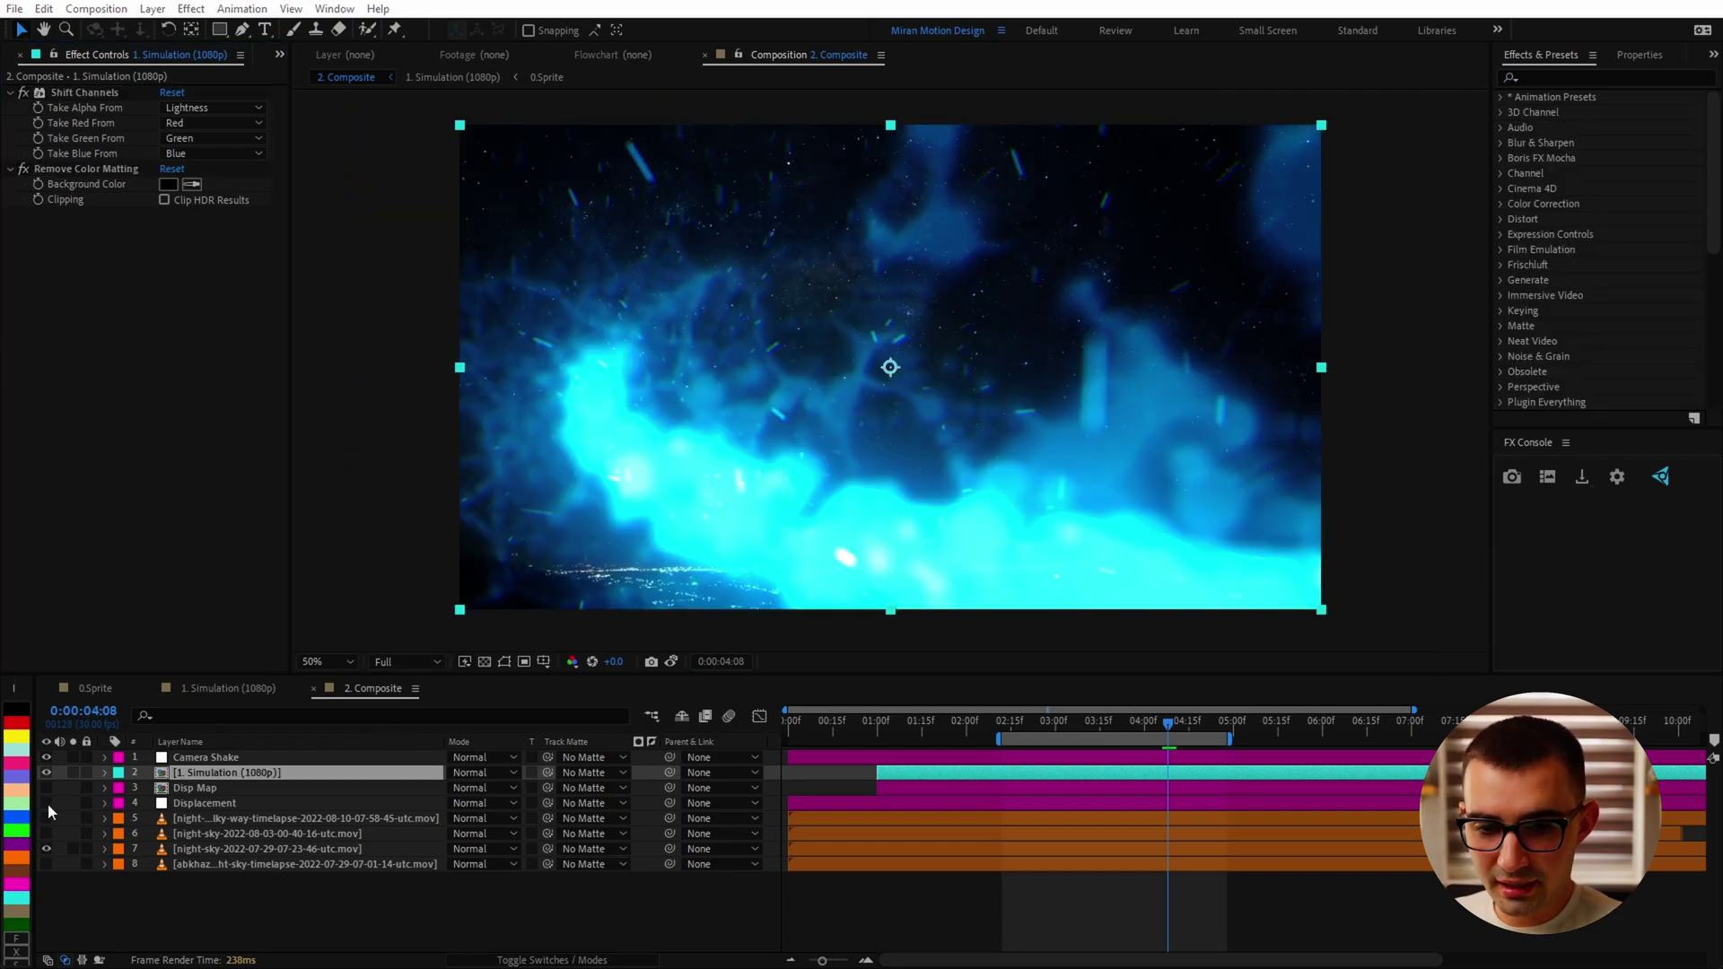
# Make the Displacement layer visible and bring up its Displacement Map effect settings
pyautogui.click(46, 803)
pyautogui.click(190, 803)
pyautogui.click(102, 93)
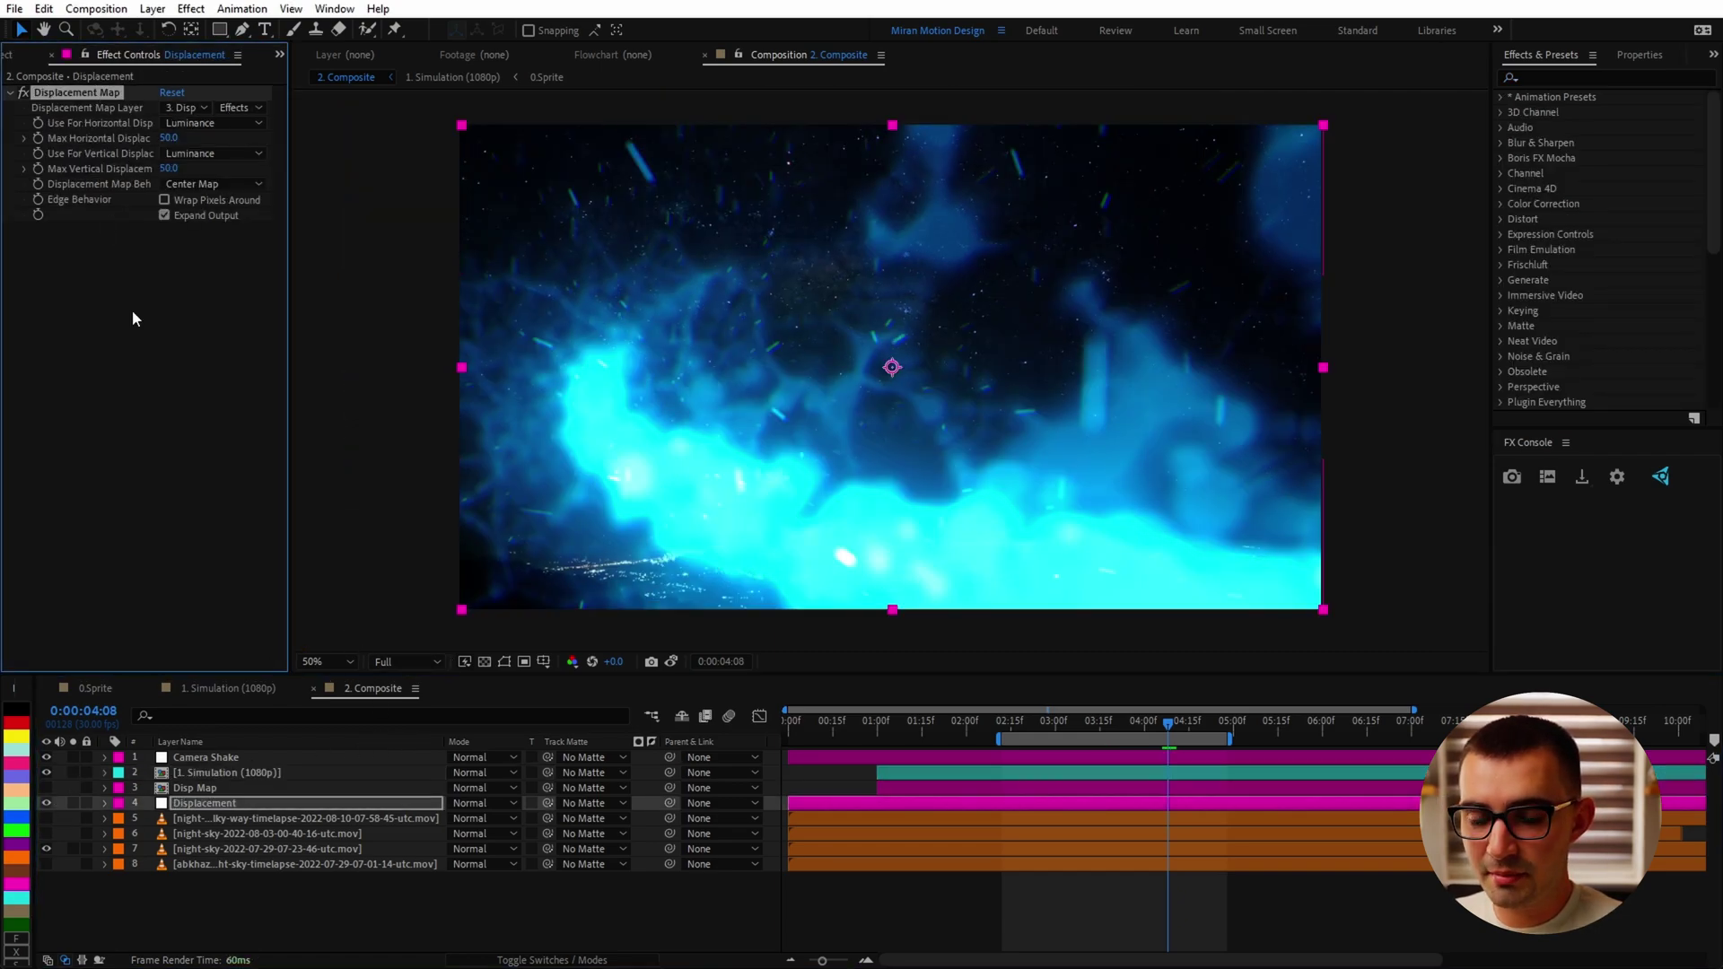
# Hide the 1. Simulation (1080p) layer, solo Disp Map and toggle its Tint effect to examine the greyscale map
pyautogui.click(191, 789)
pyautogui.click(46, 788)
pyautogui.click(250, 773)
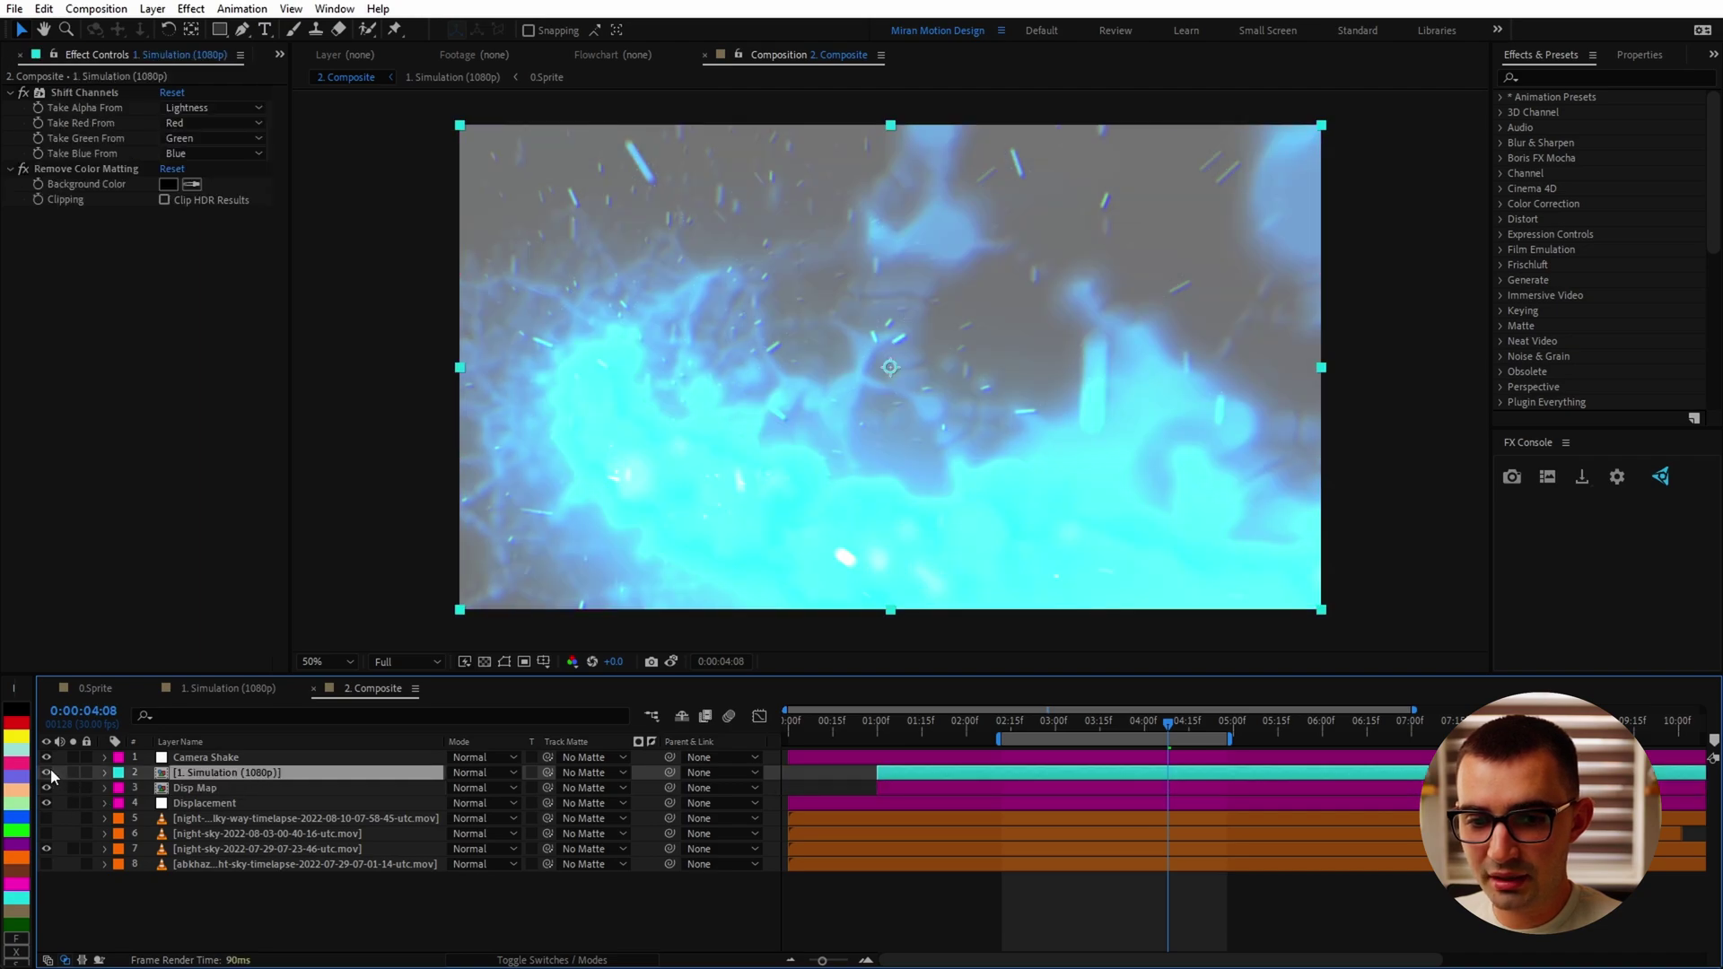
pyautogui.click(47, 773)
pyautogui.click(74, 788)
pyautogui.click(190, 788)
pyautogui.click(54, 93)
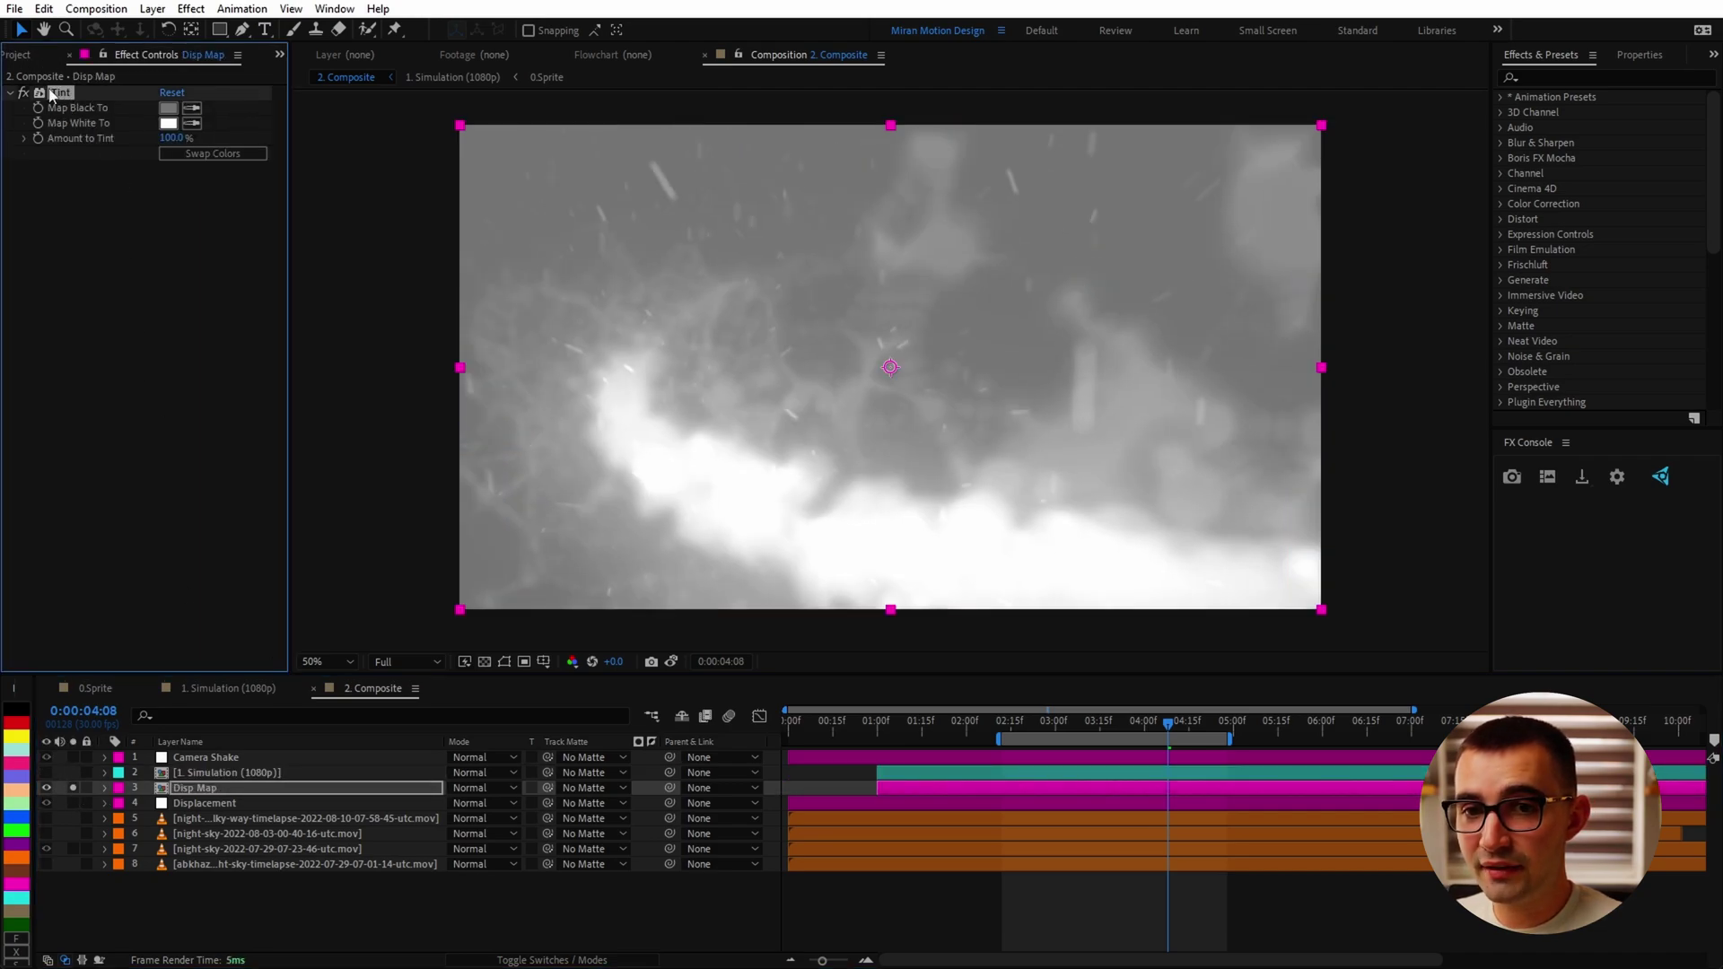
pyautogui.click(33, 92)
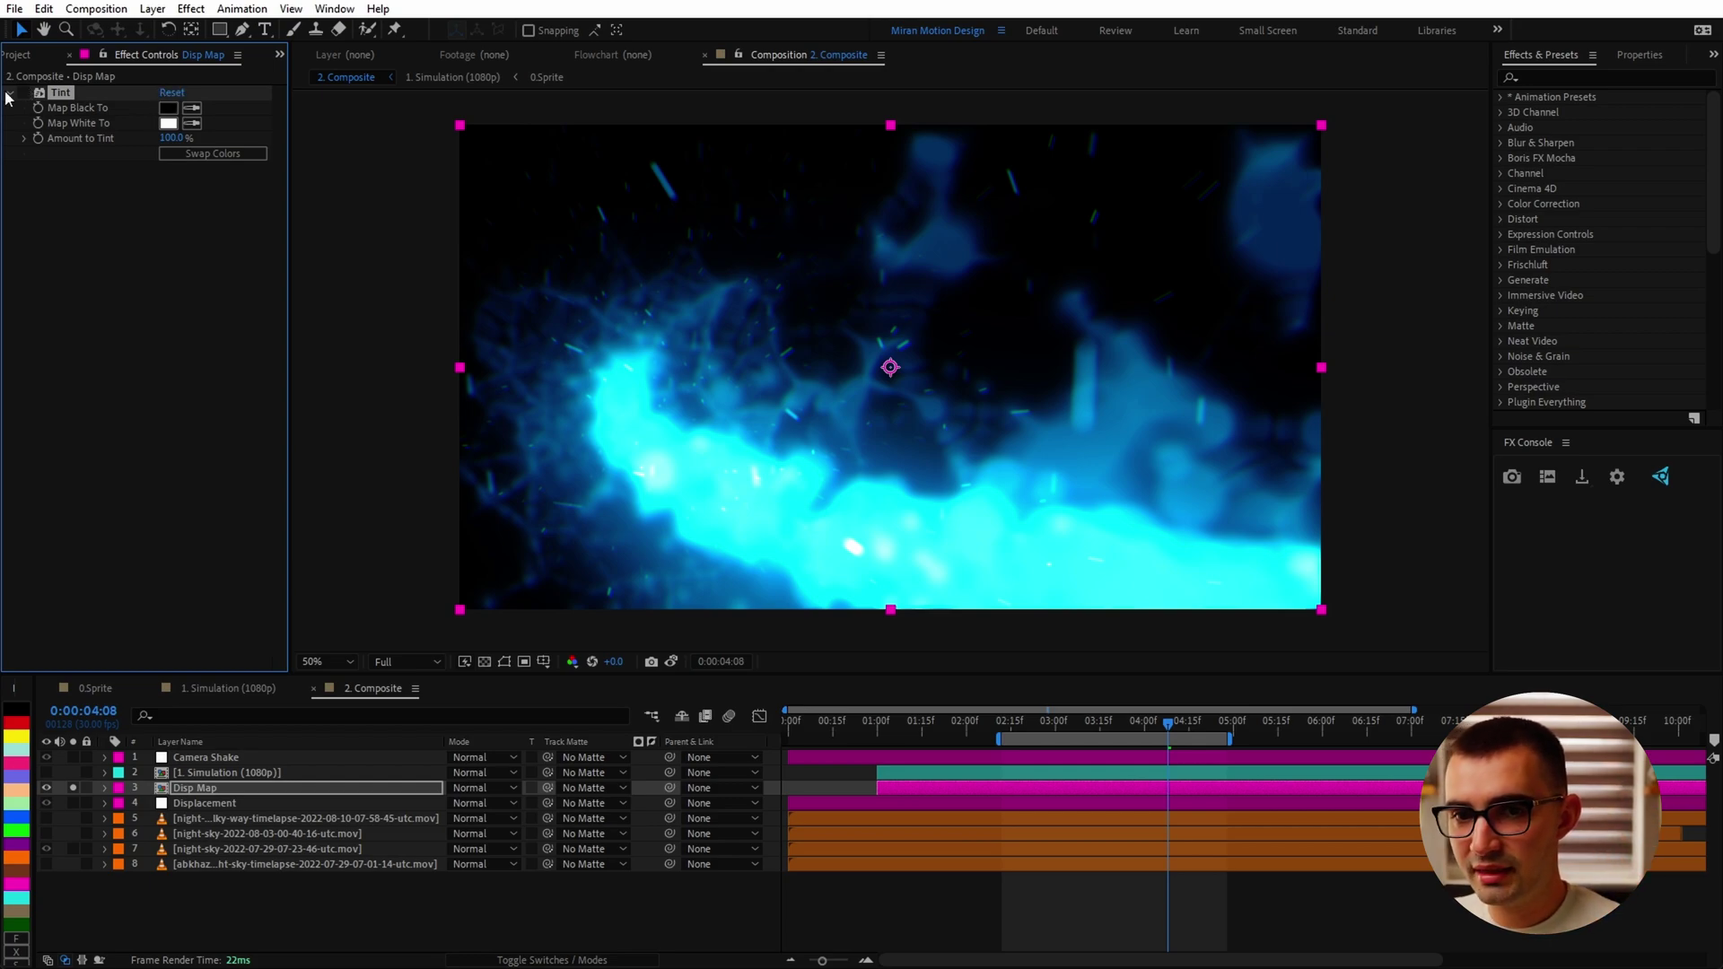
pyautogui.click(24, 92)
# Unsolo Disp Map and toggle the Displacement layer's visibility to compare how the background shifts
pyautogui.click(73, 787)
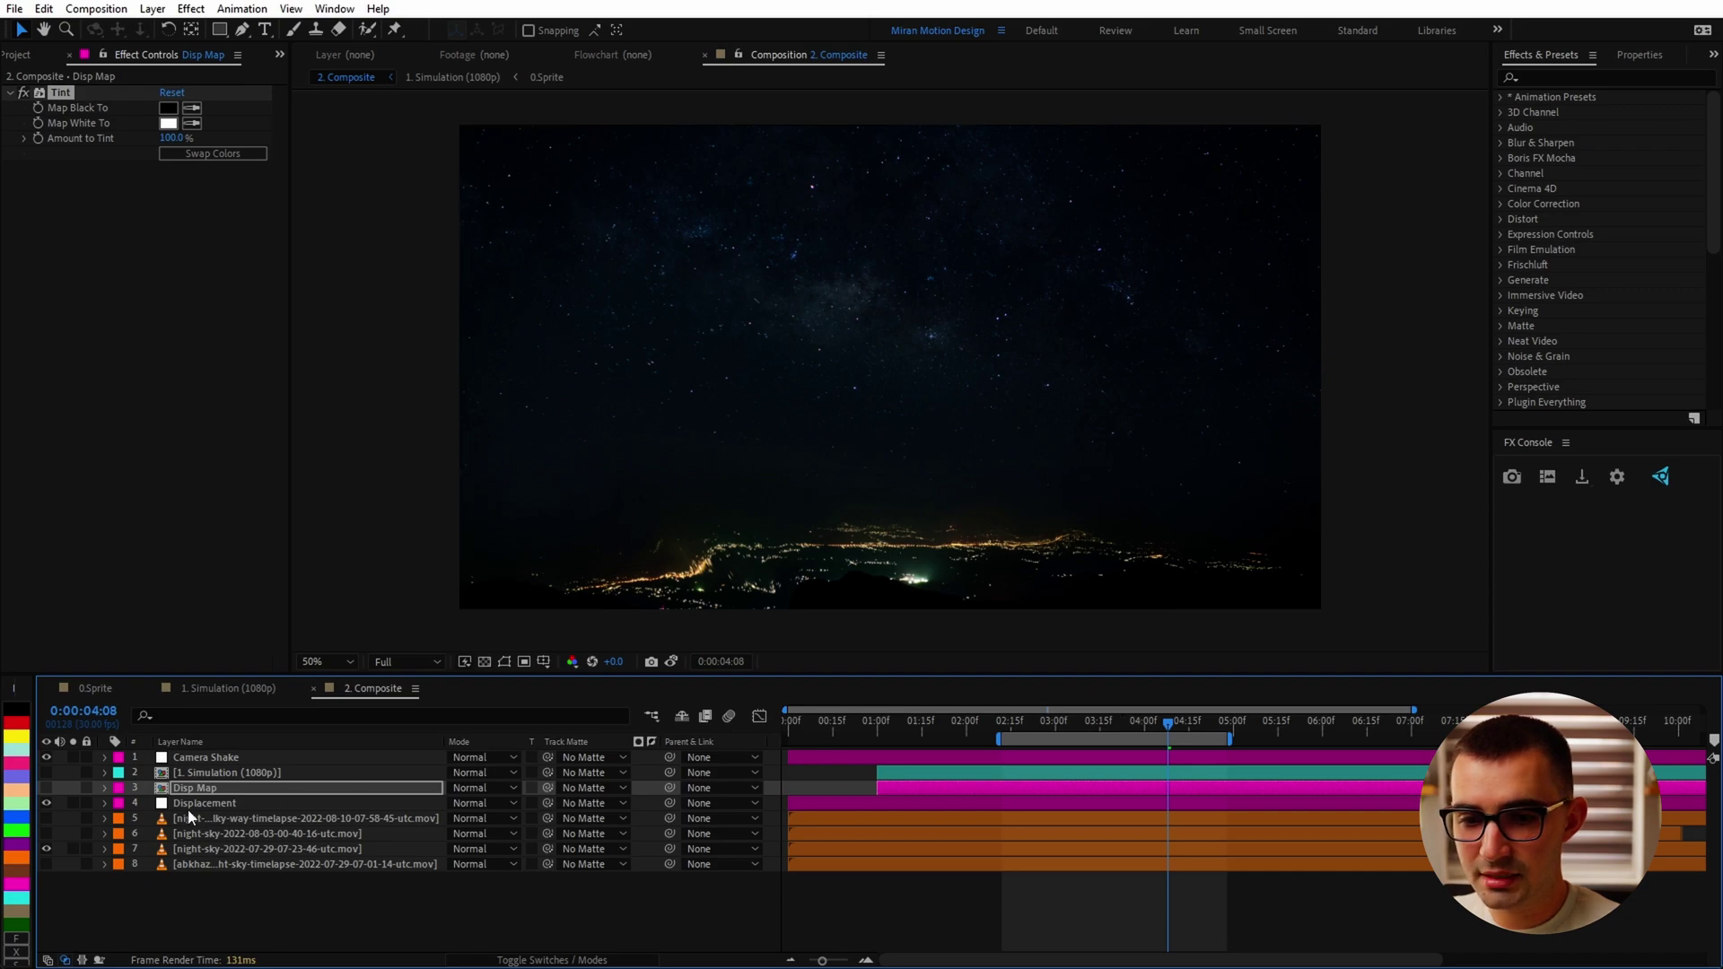
pyautogui.click(190, 808)
pyautogui.click(46, 802)
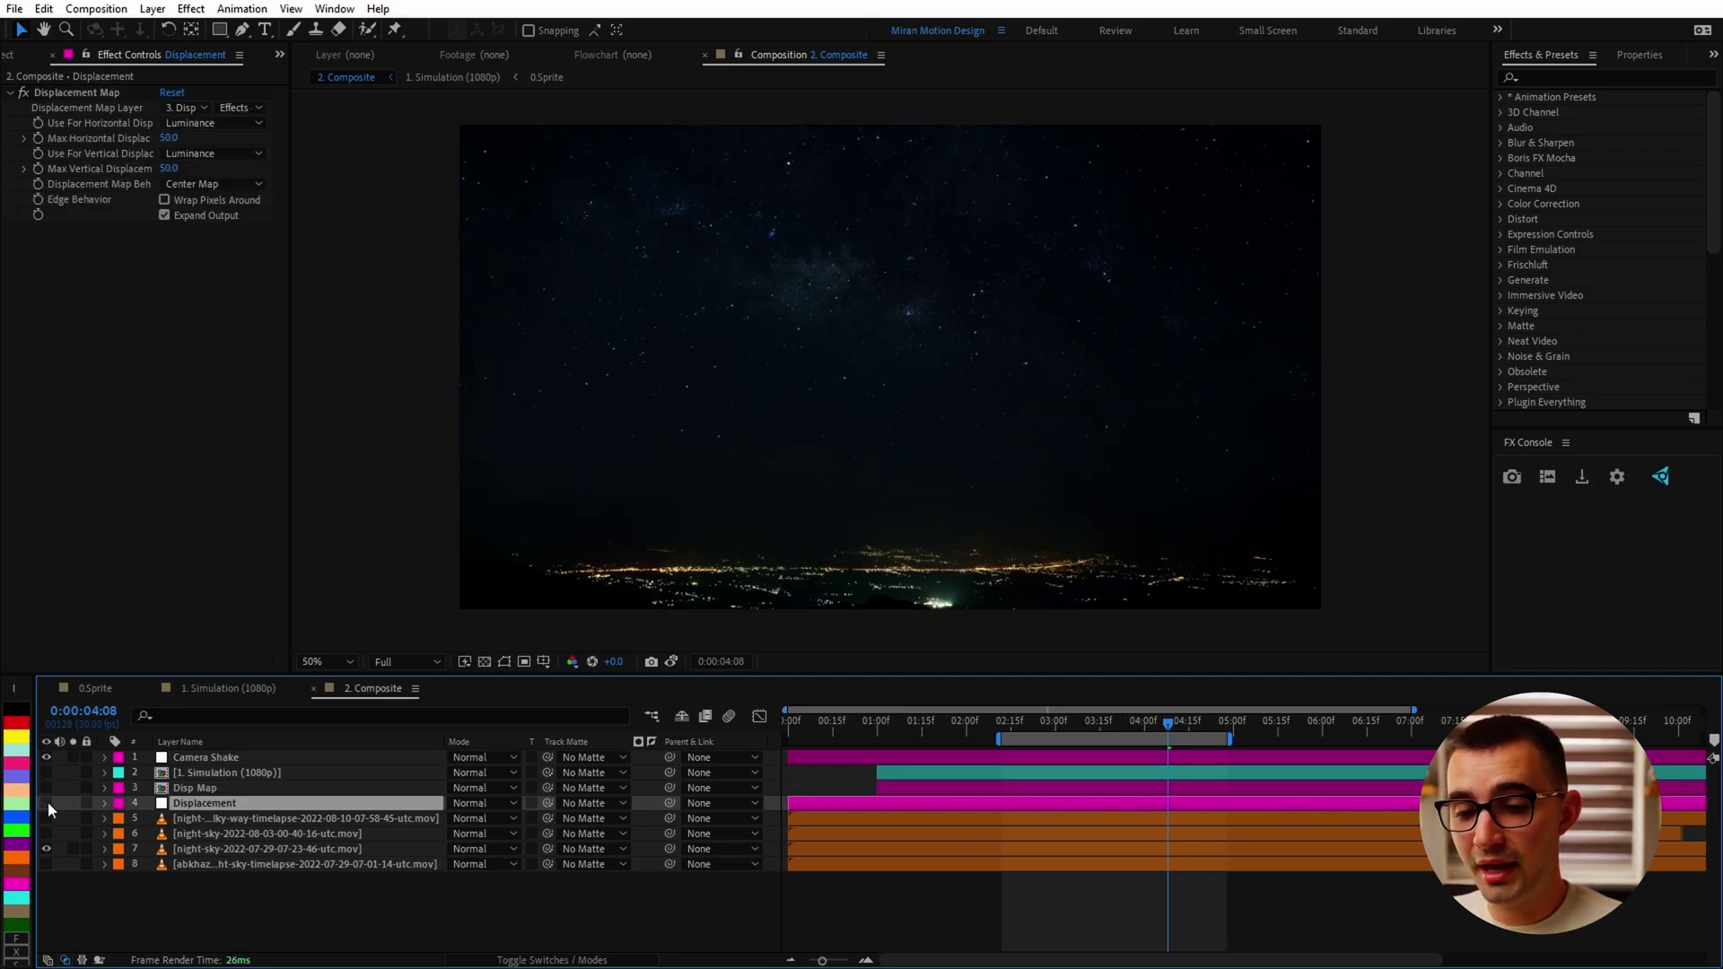
pyautogui.click(189, 790)
pyautogui.click(47, 802)
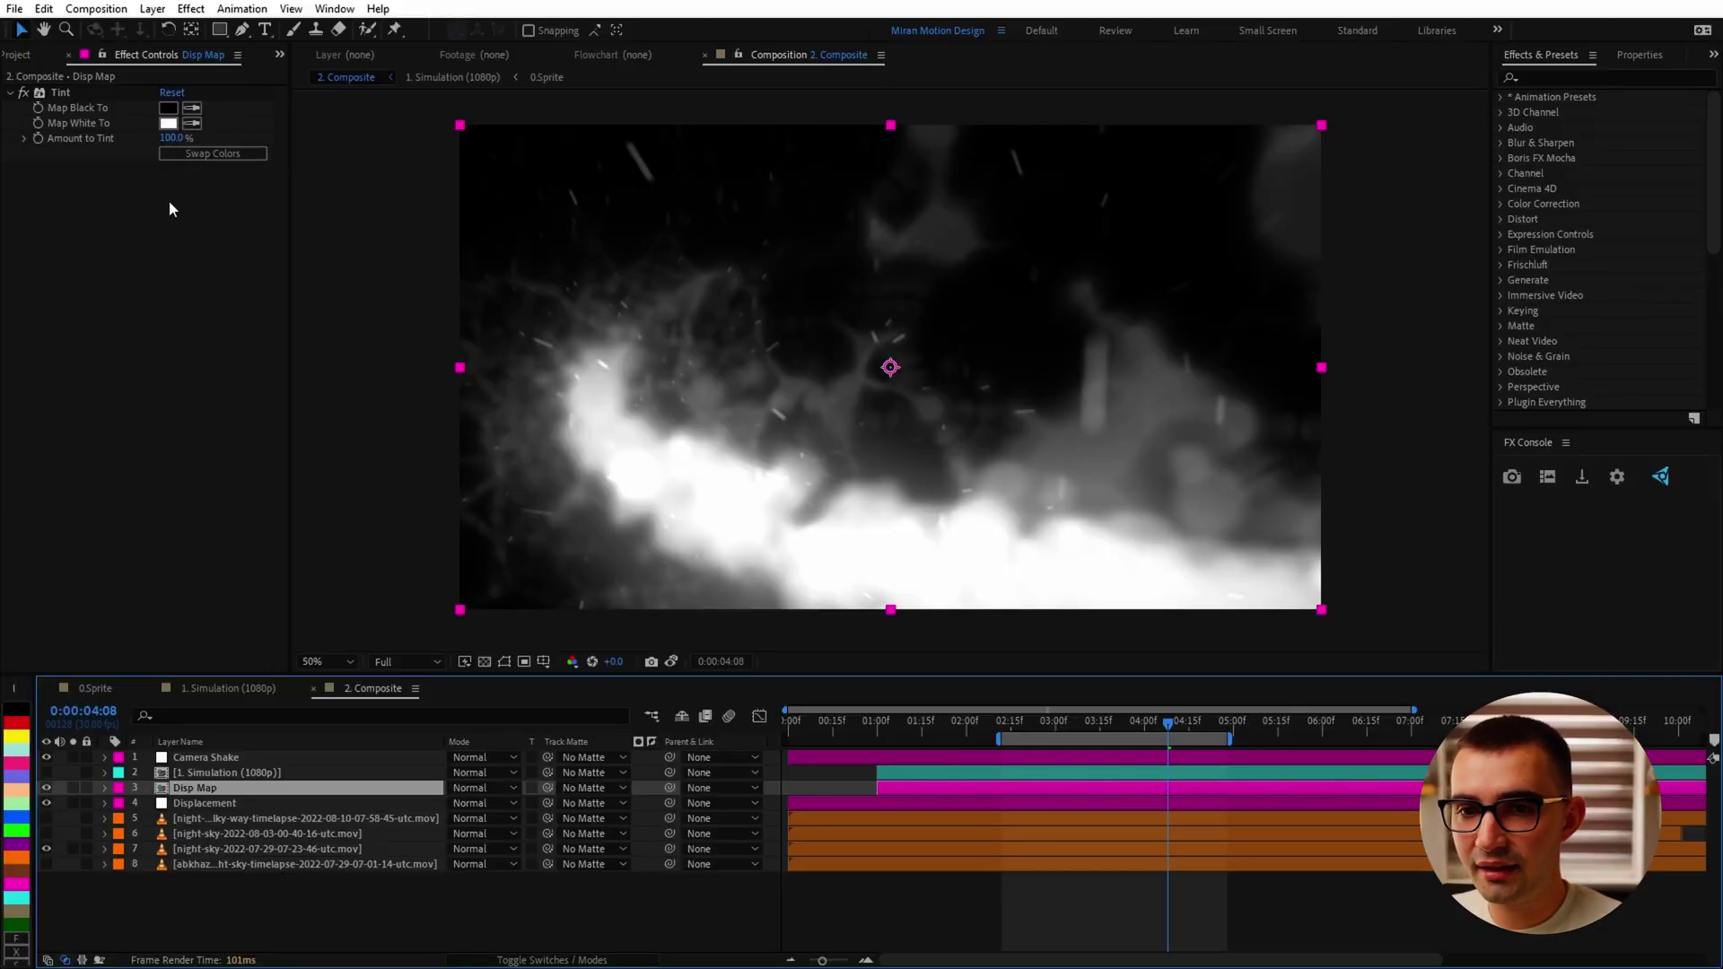
# Set the Map Black To colour of Disp Map's Tint effect to a grey with 50% brightness
pyautogui.click(169, 108)
pyautogui.click(1241, 592)
pyautogui.write('50')
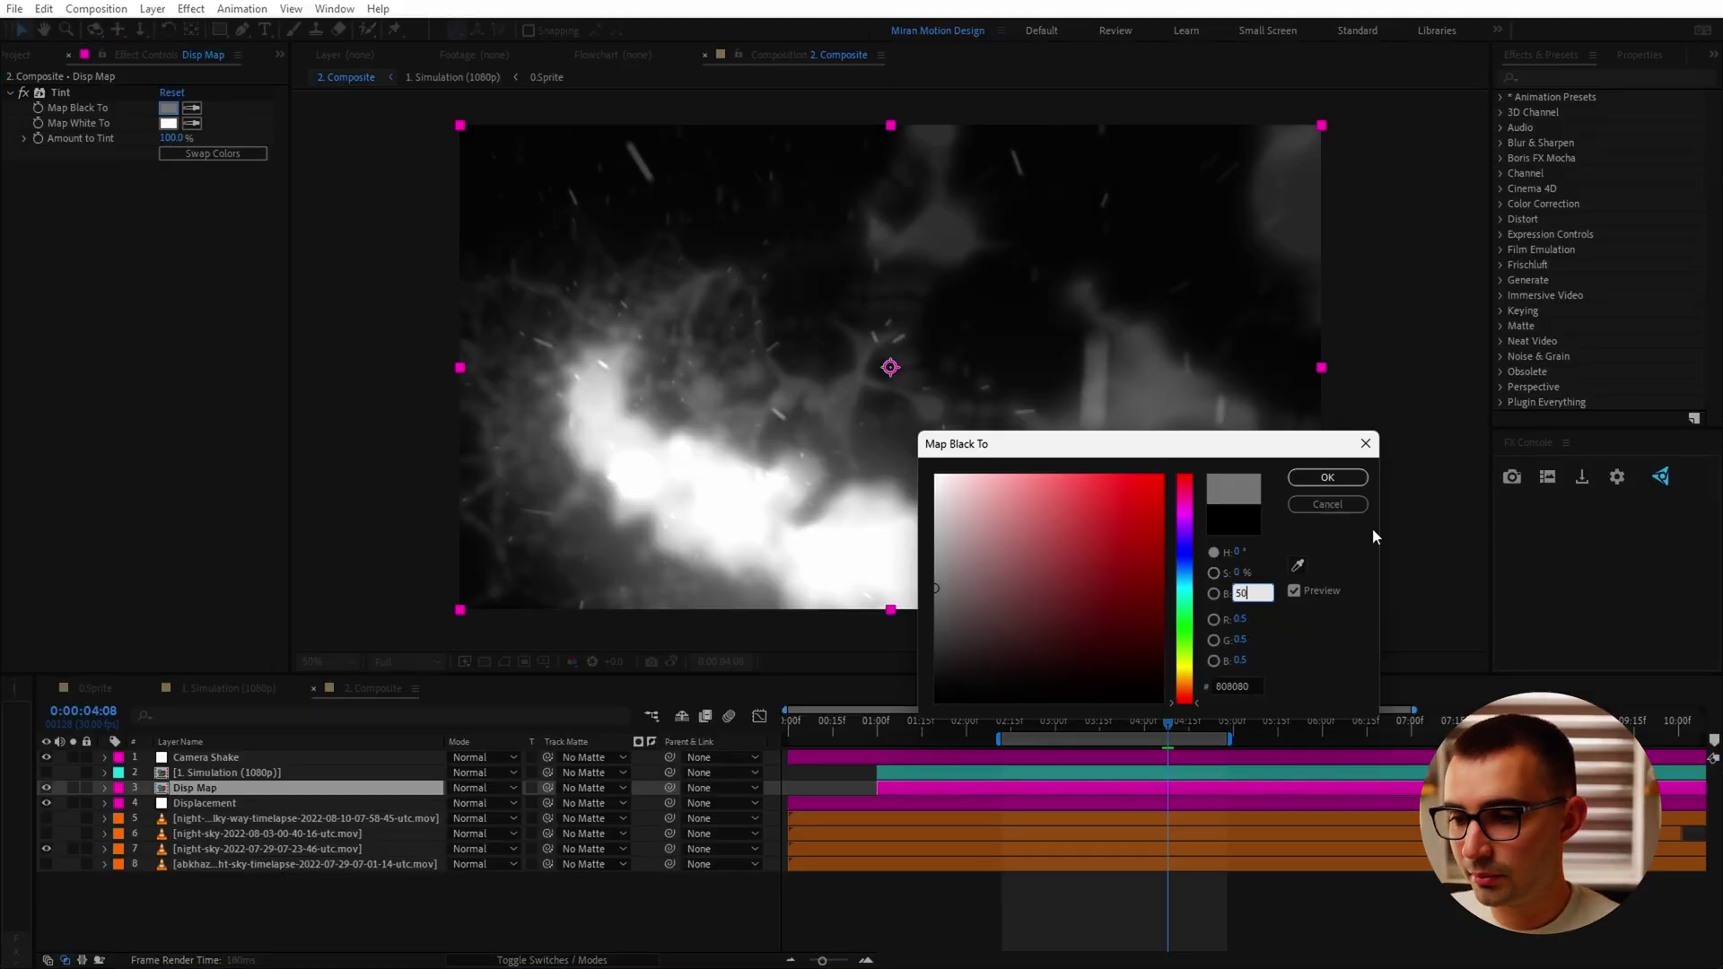
pyautogui.click(1355, 479)
pyautogui.click(1352, 480)
# Hide the Disp Map layer, select Displacement and make the 1. Simulation (1080p) layer visible again
pyautogui.click(218, 803)
pyautogui.click(184, 788)
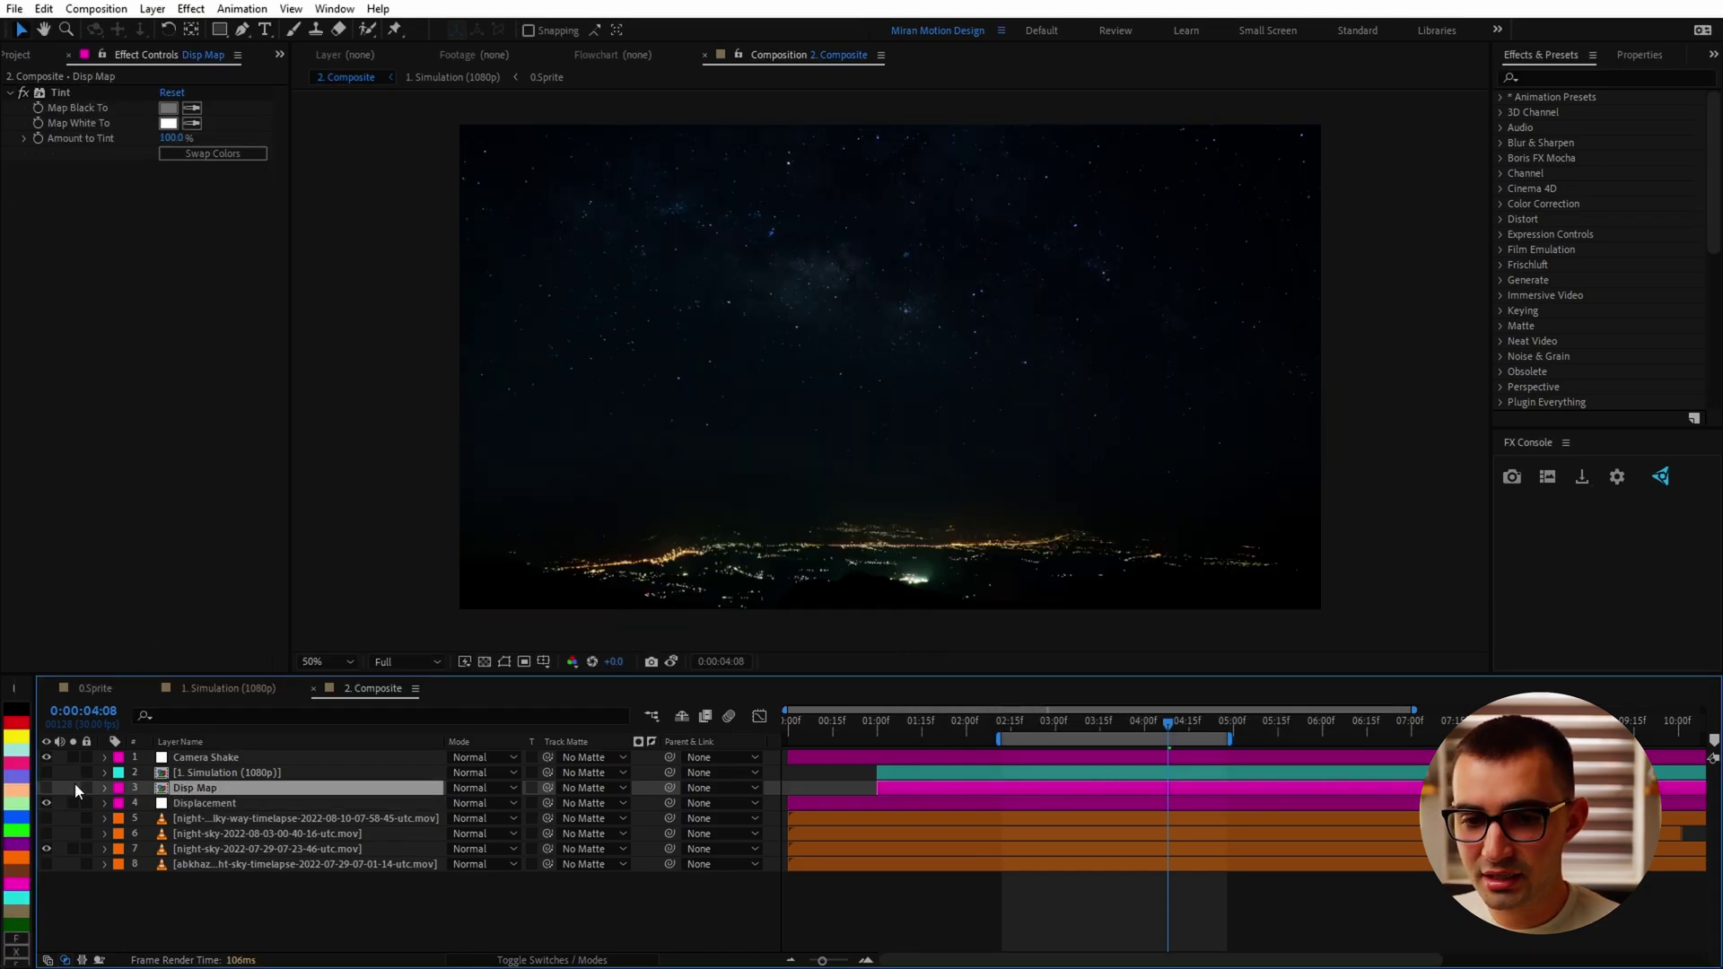
pyautogui.click(46, 788)
pyautogui.click(46, 788)
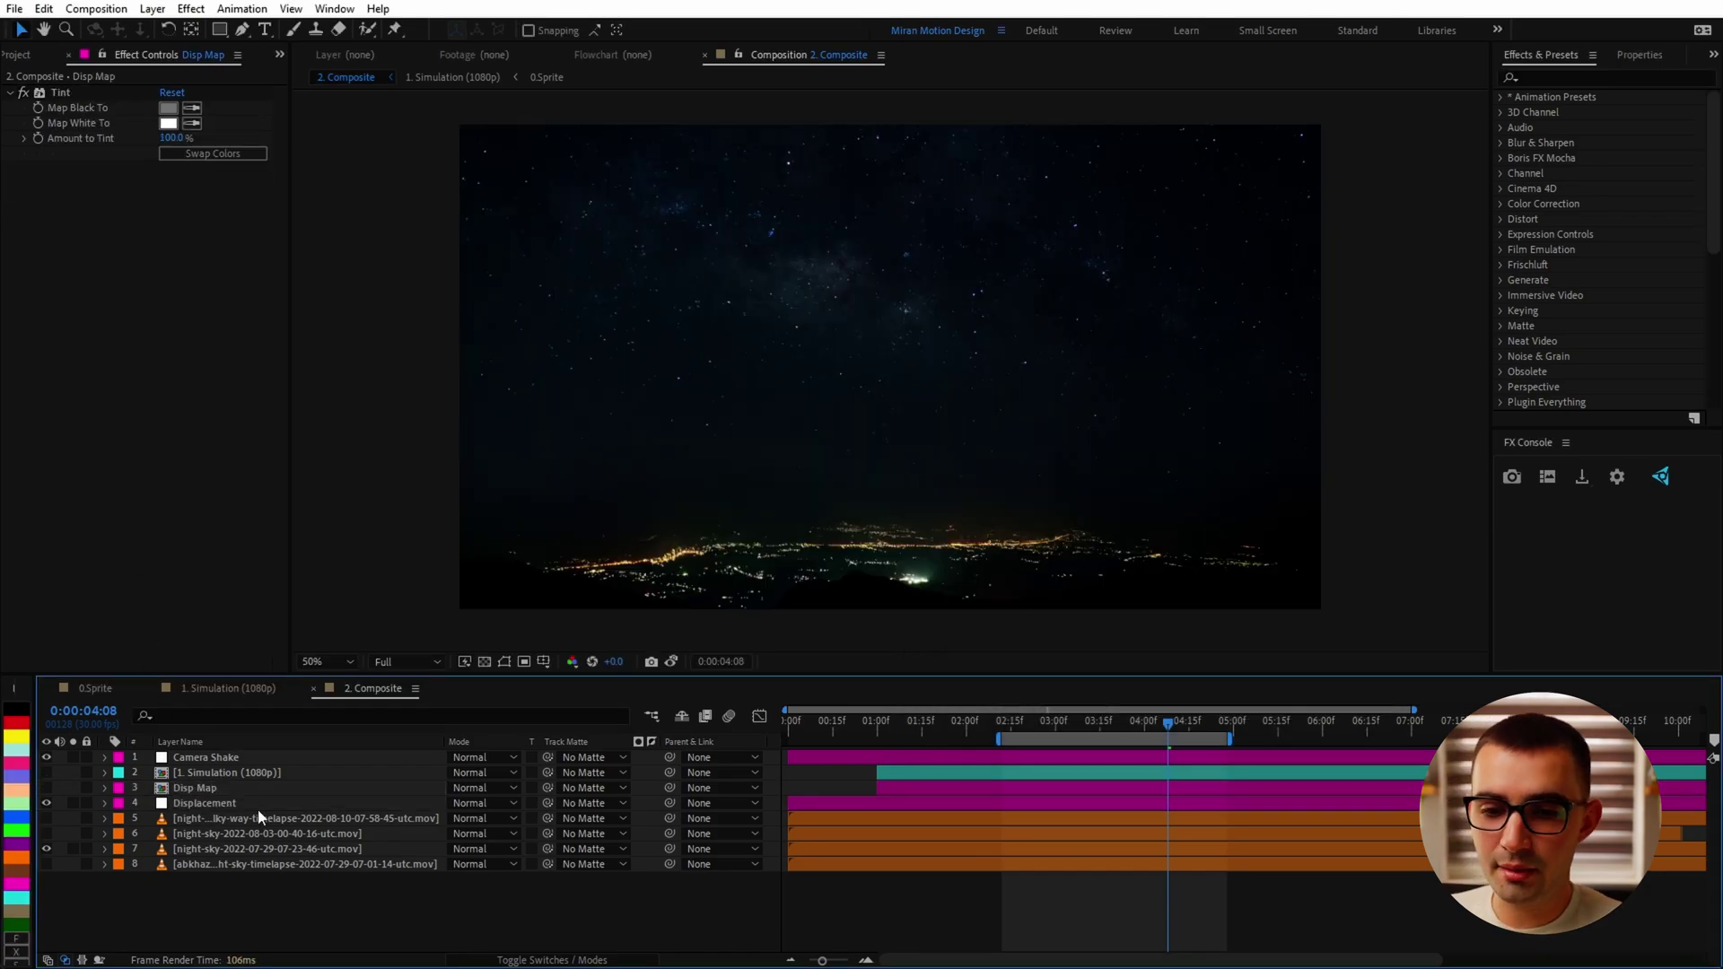
pyautogui.click(257, 805)
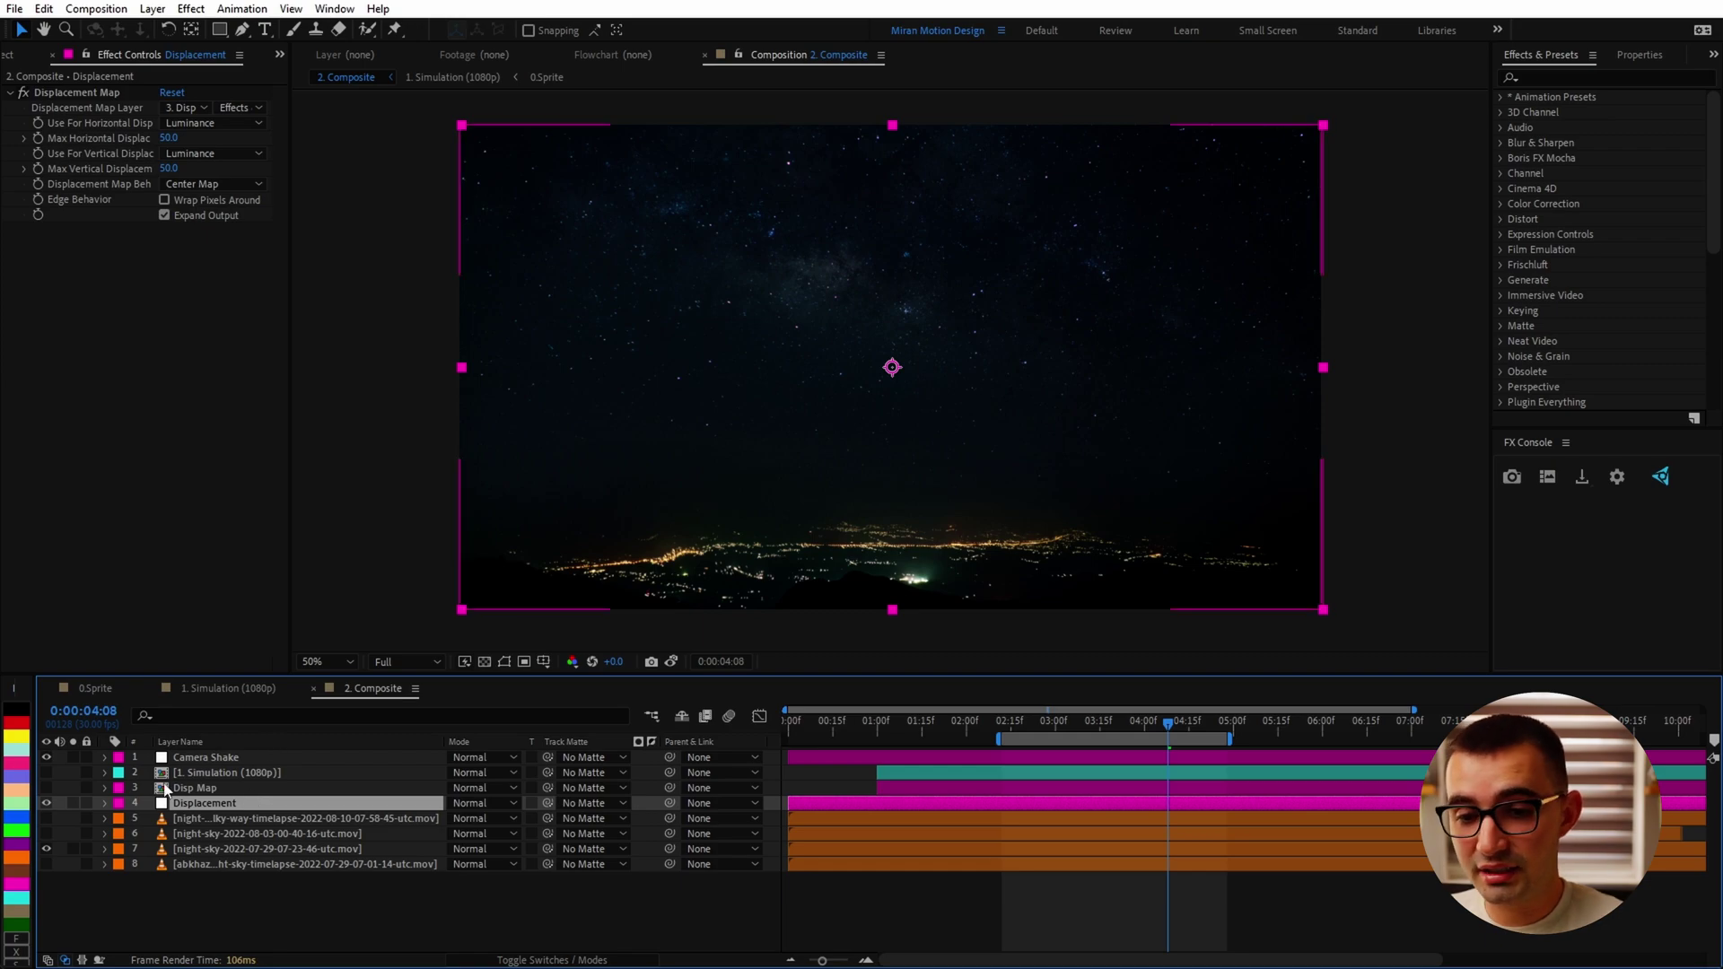
pyautogui.click(47, 773)
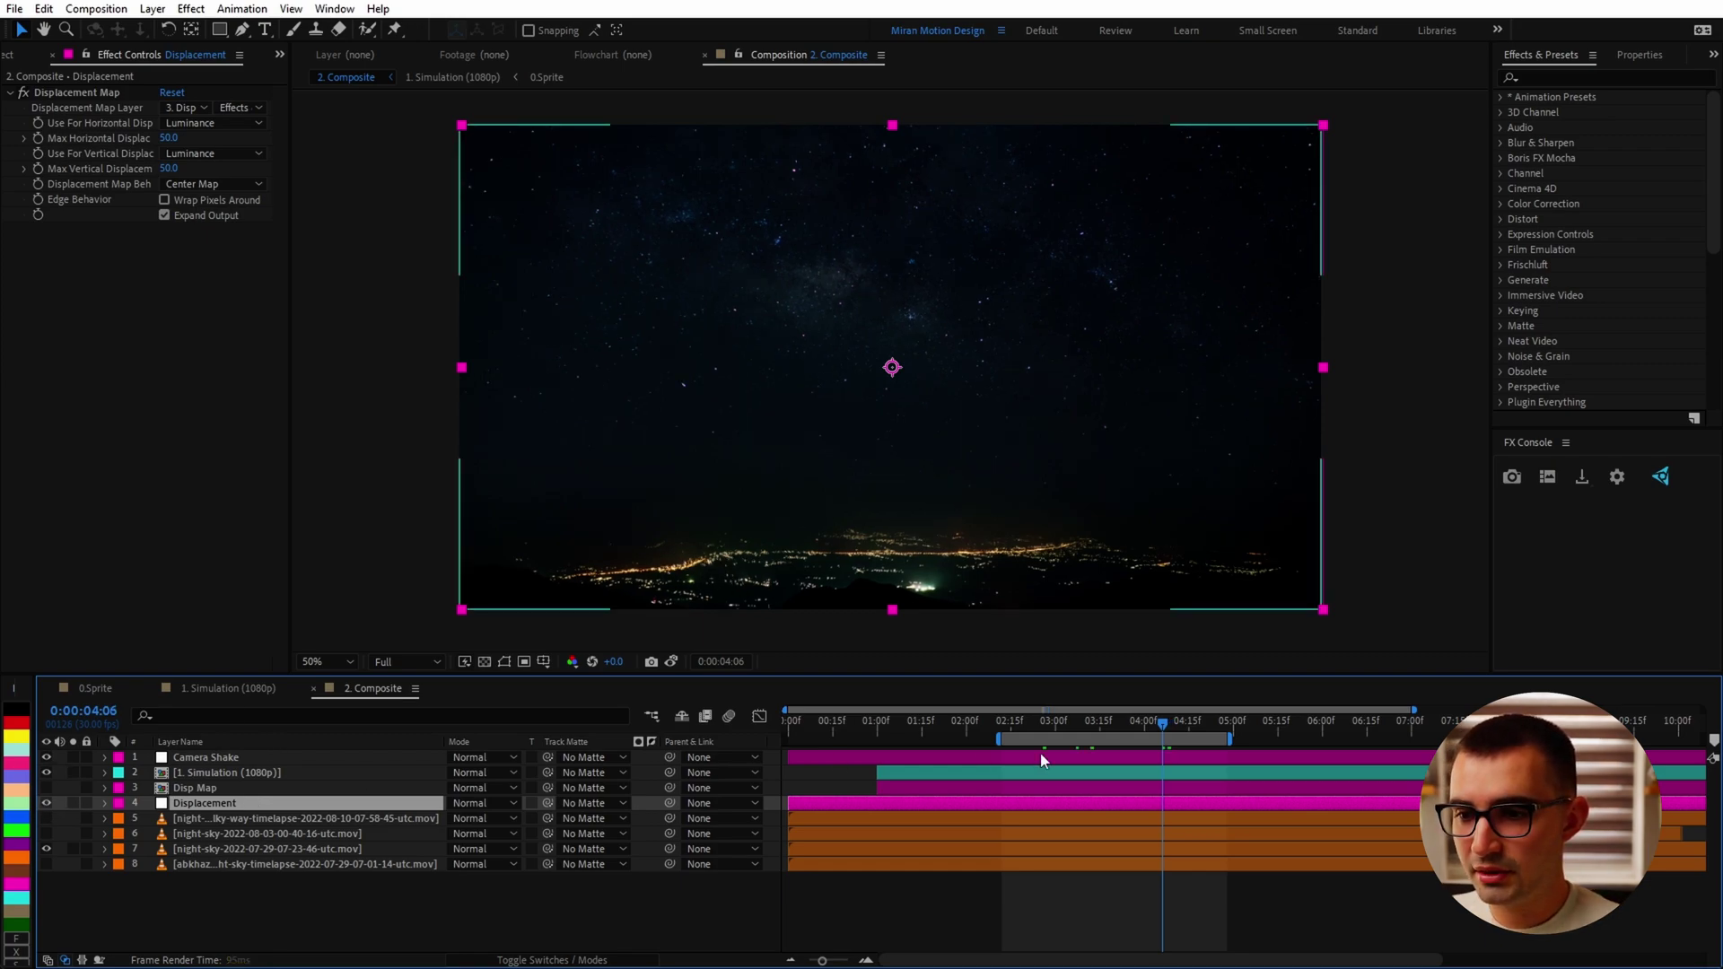
# Move the playhead to 0:00:03:05 and start the work area there
pyautogui.moveTo(1088, 738); pyautogui.dragTo(1069, 720)
pyautogui.click(1086, 722)
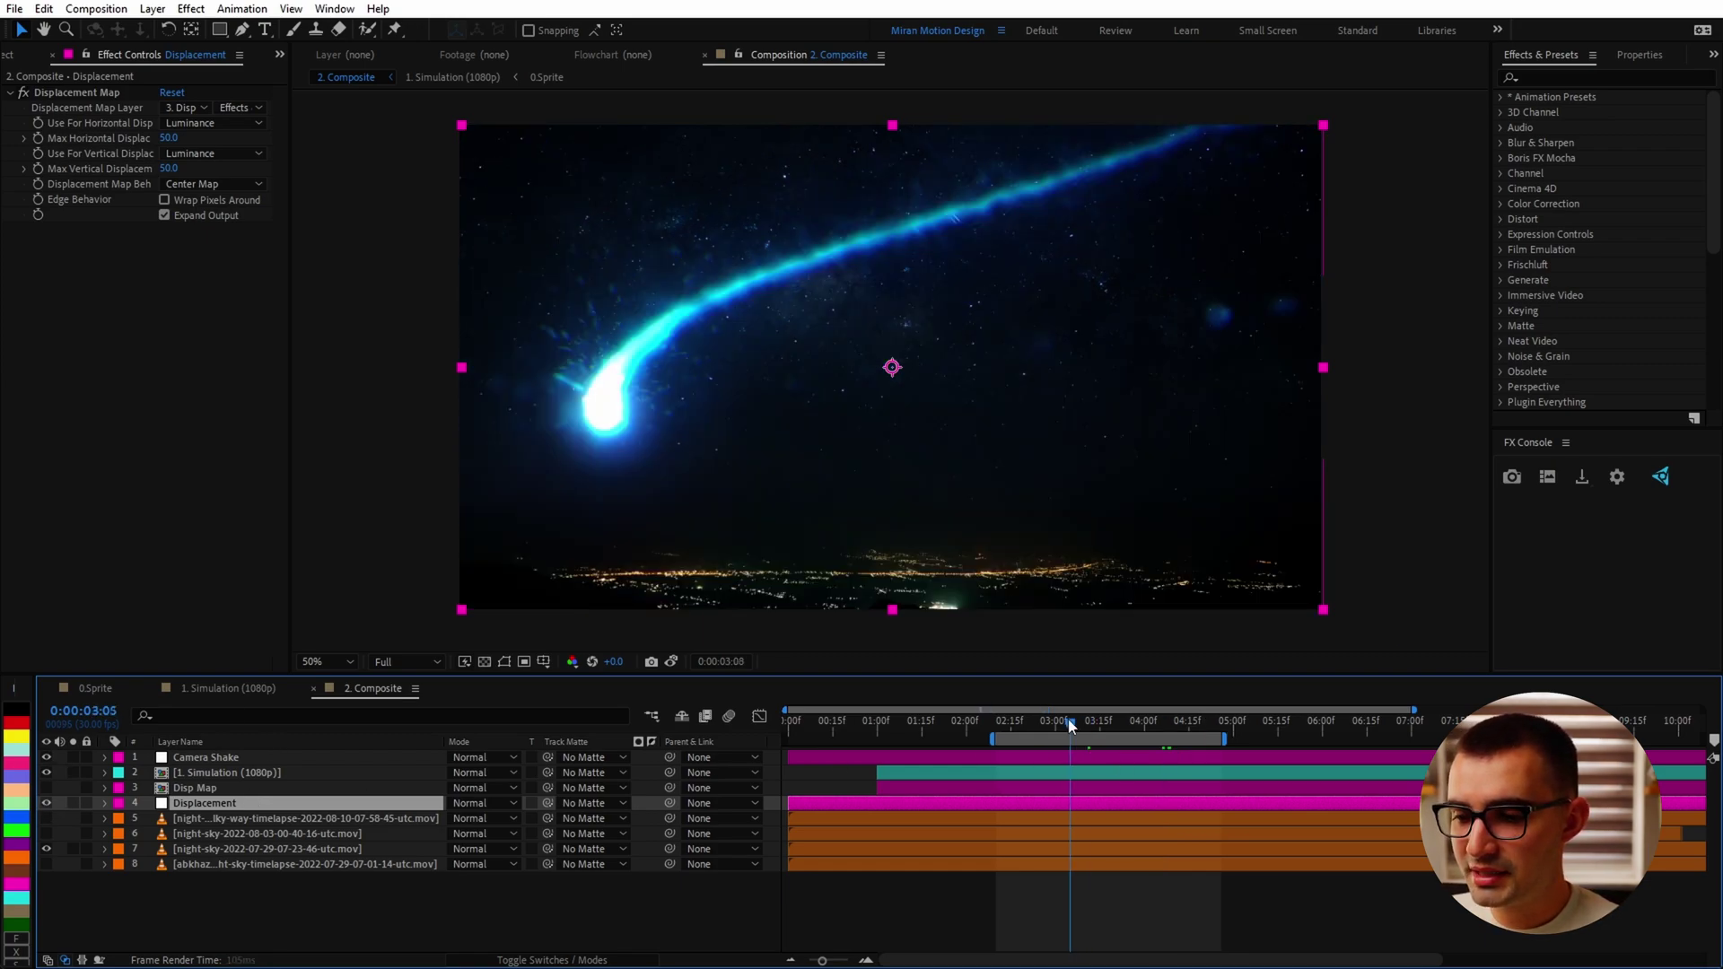
pyautogui.press('b')
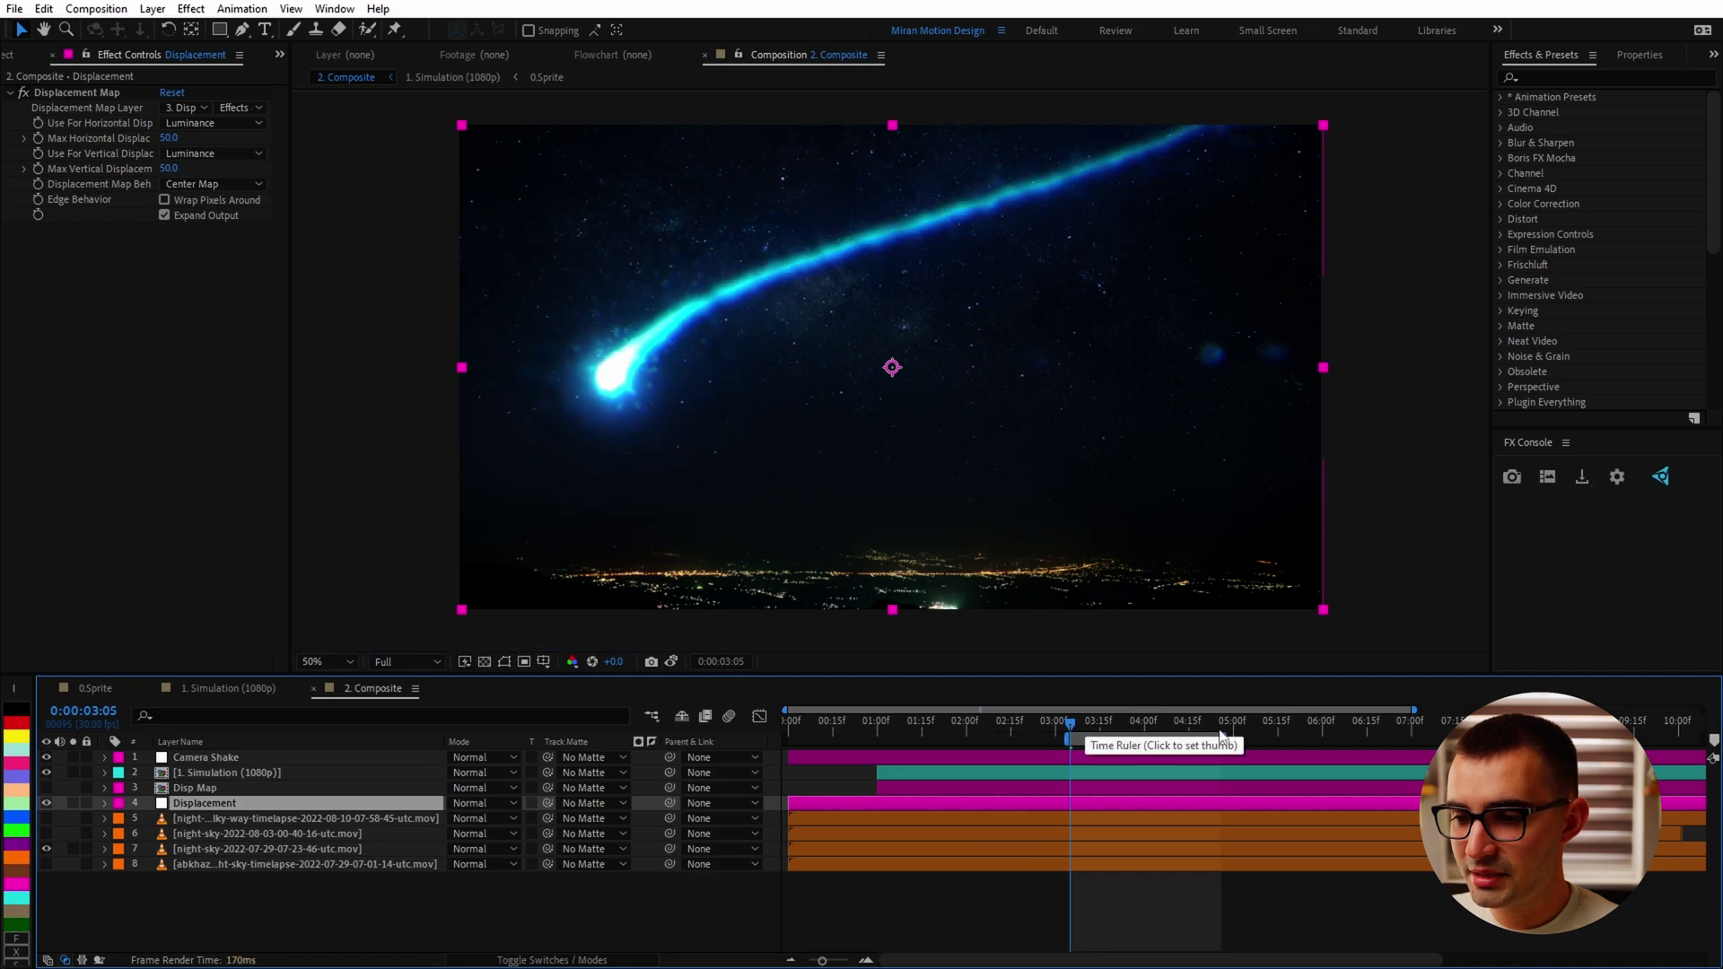
# Cycle through the night-sky background clips and leave only the abkhaz star timelapse layer visible under the simulation
pyautogui.click(45, 834)
pyautogui.click(46, 834)
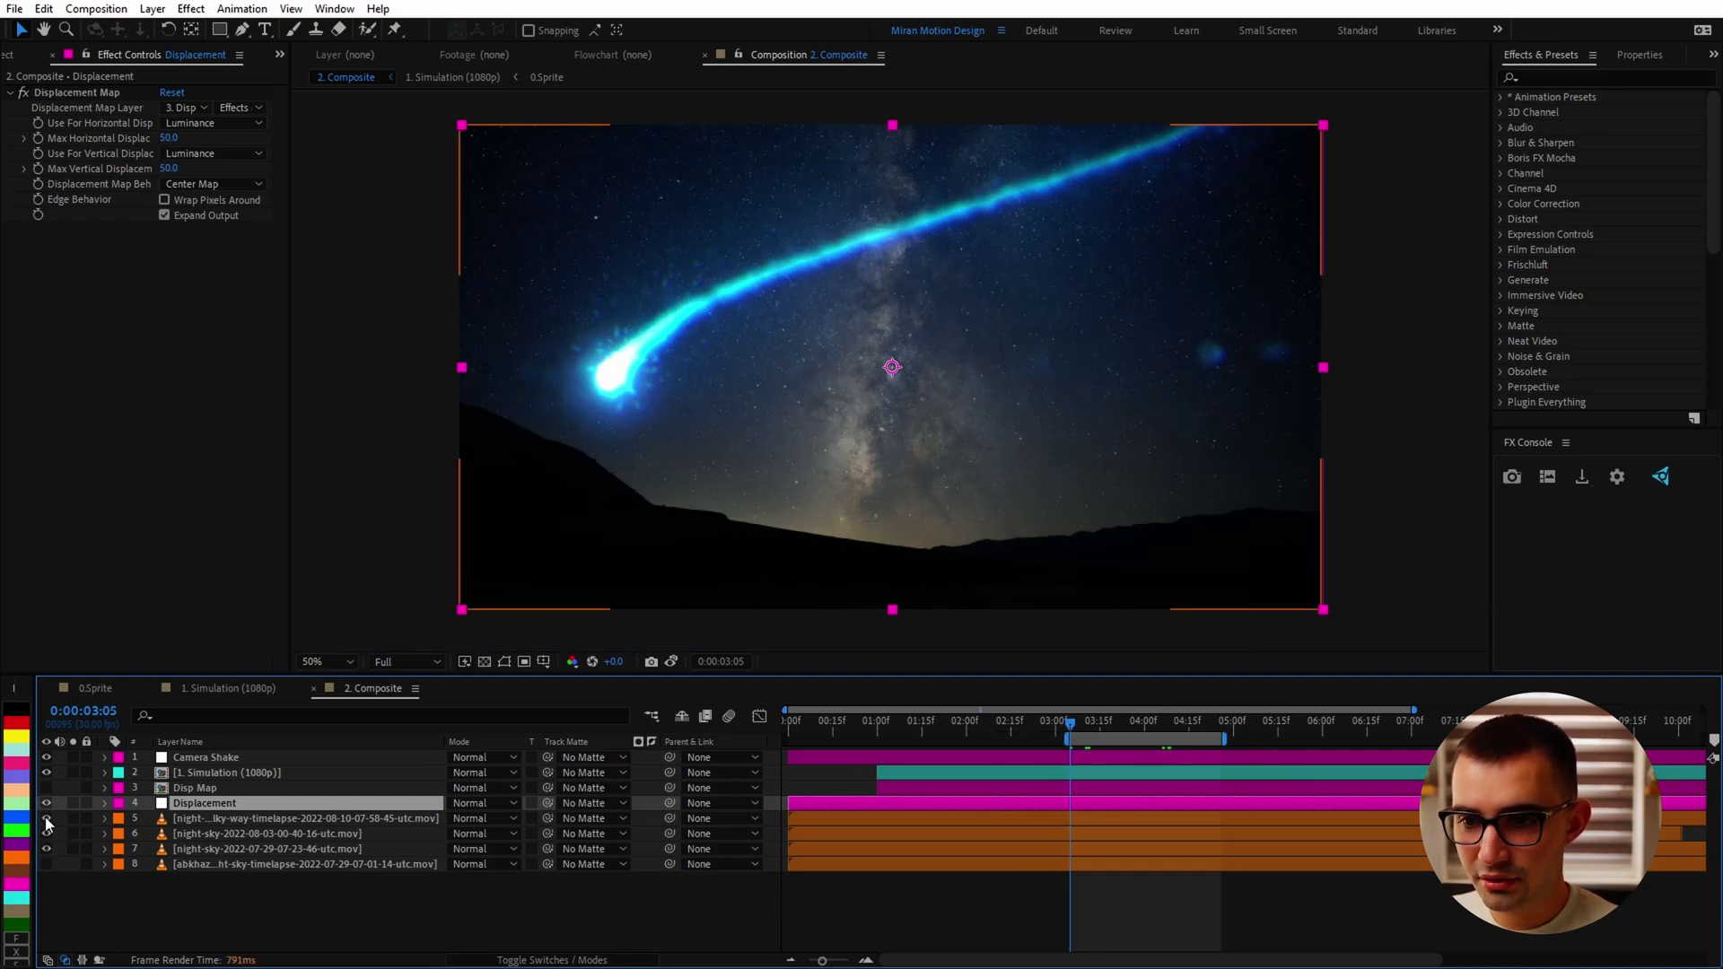
pyautogui.click(47, 850)
pyautogui.click(47, 865)
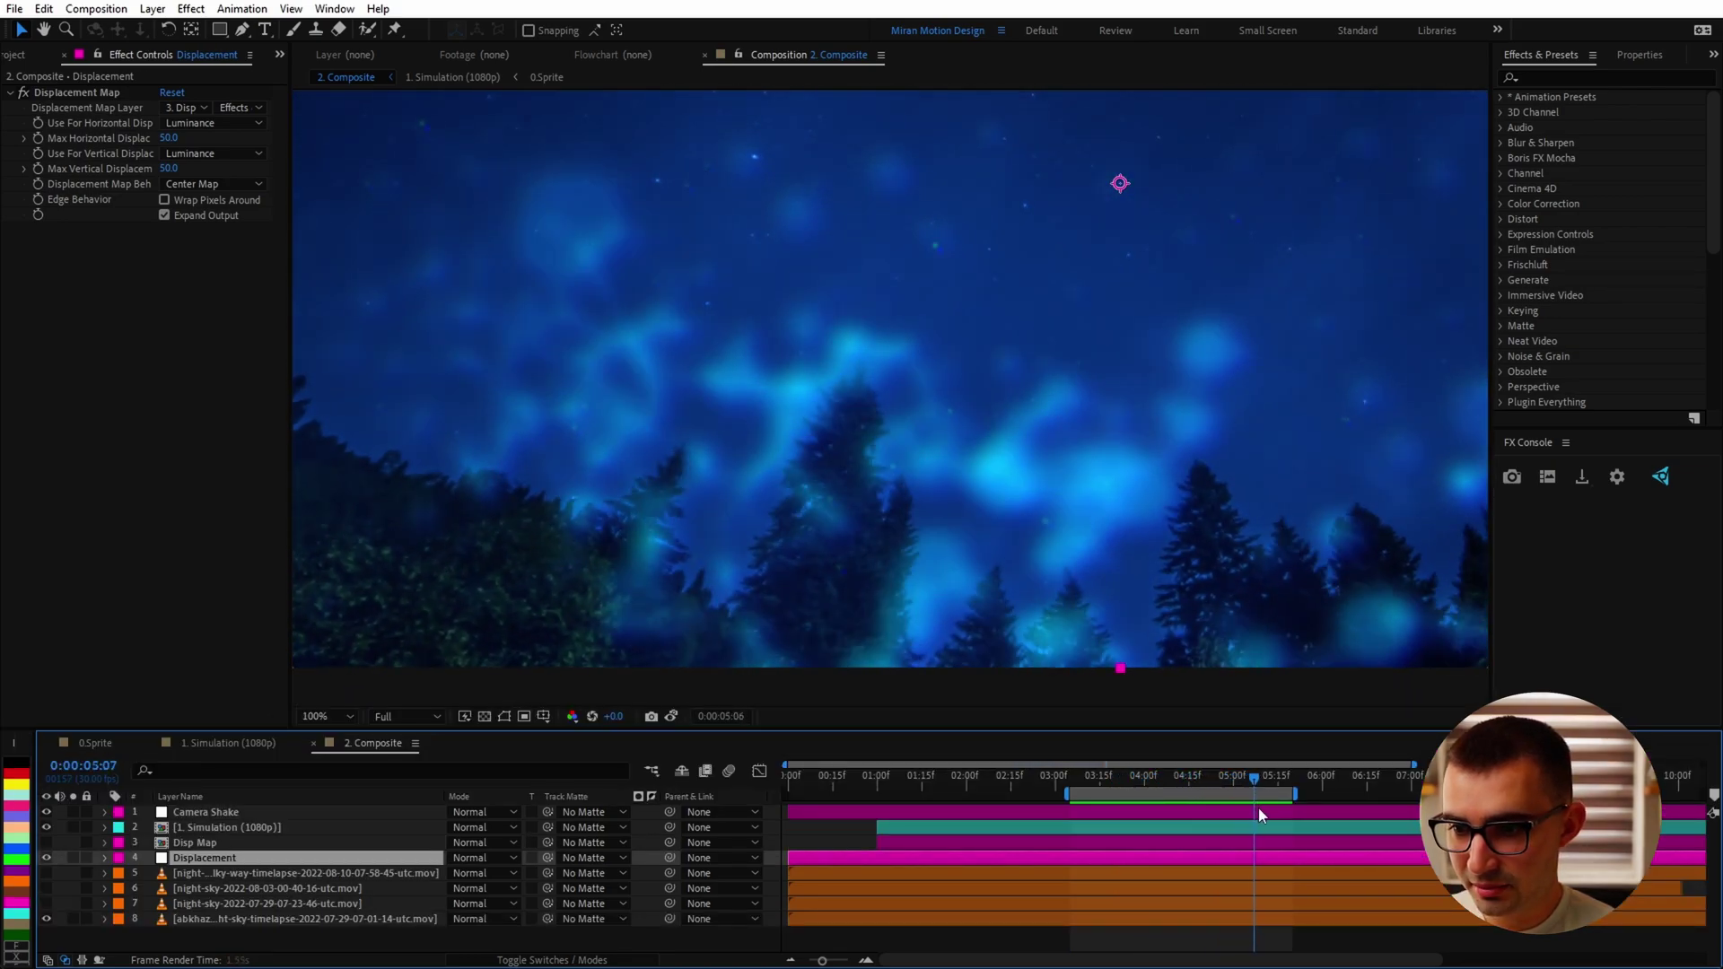
pyautogui.moveTo(1258, 808); pyautogui.dragTo(1208, 789)
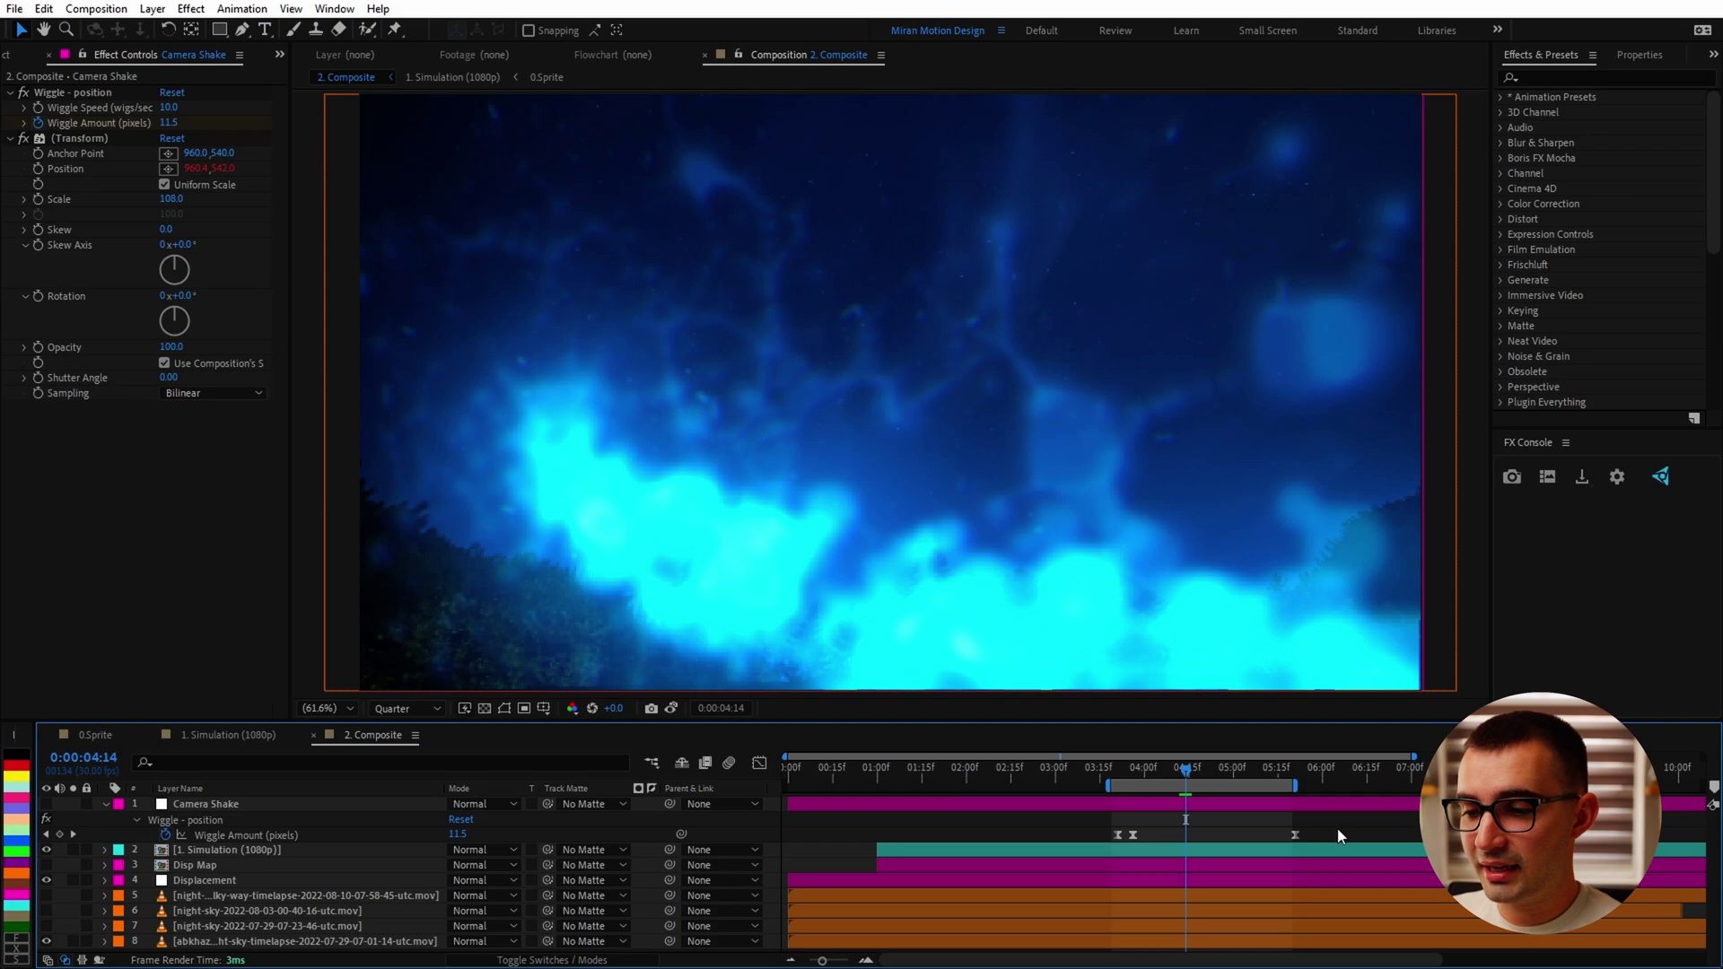
# Shift the Camera Shake layer's Wiggle Amount keyframes slightly earlier and go to the keyframe at 0:00:03:24
pyautogui.moveTo(1354, 826); pyautogui.dragTo(1128, 840)
pyautogui.click(43, 804)
pyautogui.click(1156, 820)
pyautogui.click(1127, 771)
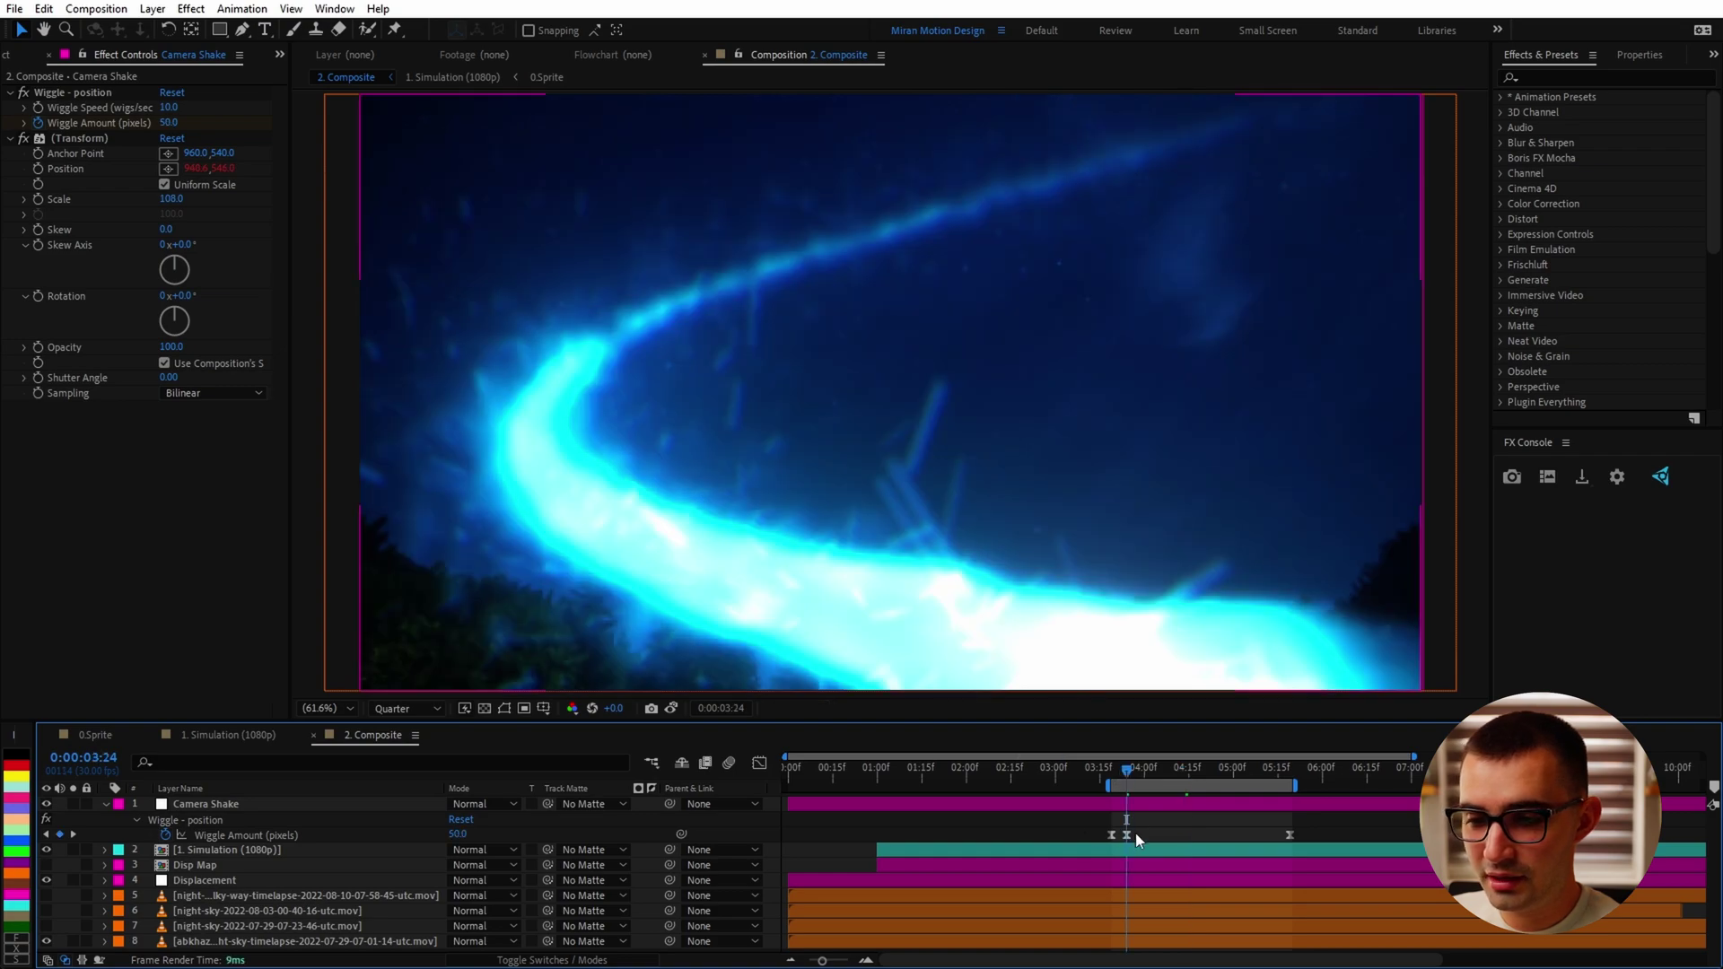
# Hide the Camera Shake layer and add a new adjustment layer named Camera SHake TUT
pyautogui.click(1142, 805)
pyautogui.click(46, 804)
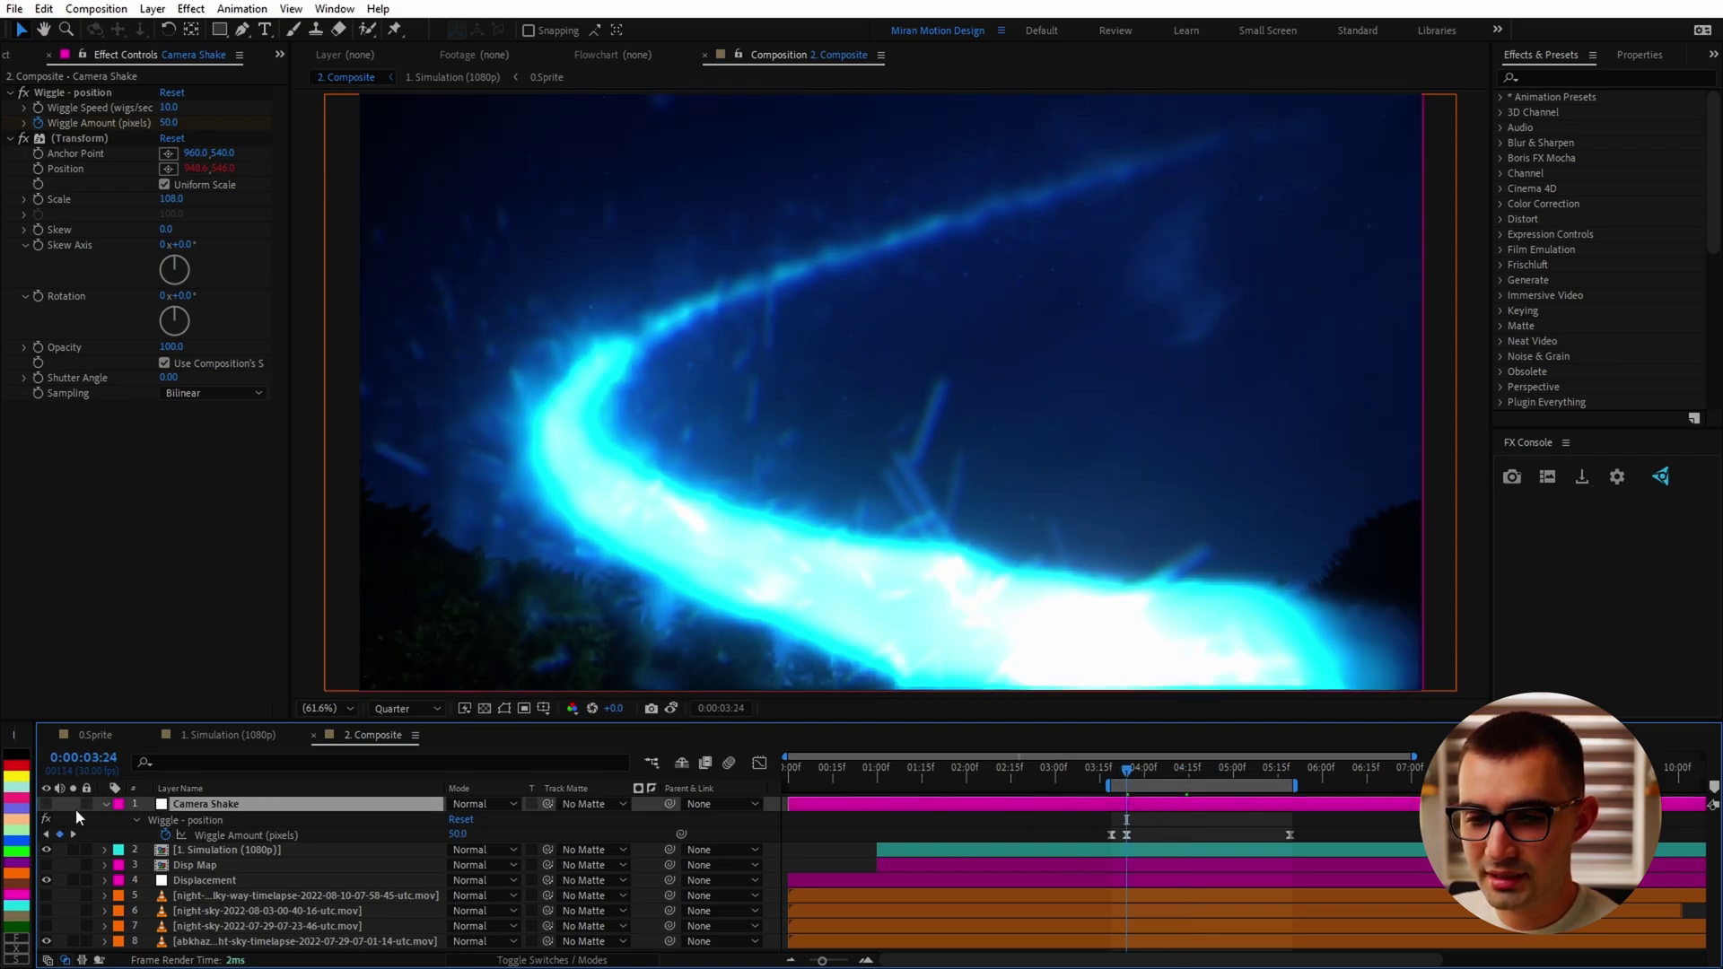
pyautogui.click(152, 9)
pyautogui.moveTo(177, 34)
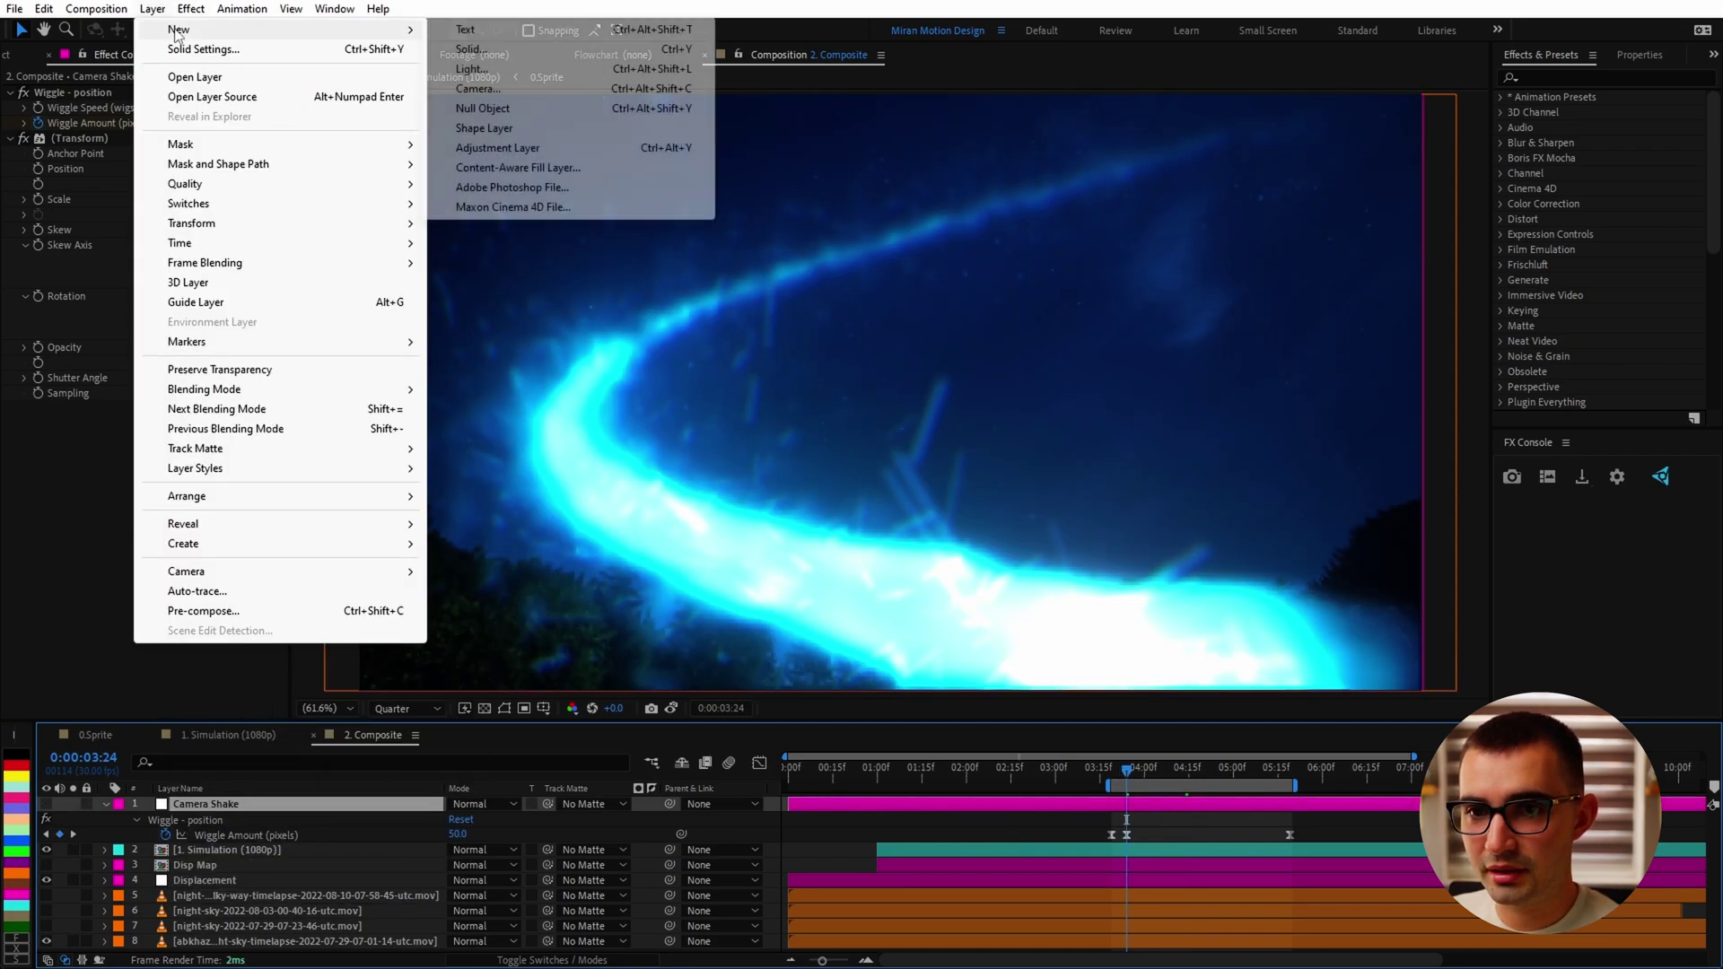
pyautogui.click(498, 148)
pyautogui.press('Return')
pyautogui.write('Camera SHake TUT')
pyautogui.press('Return')
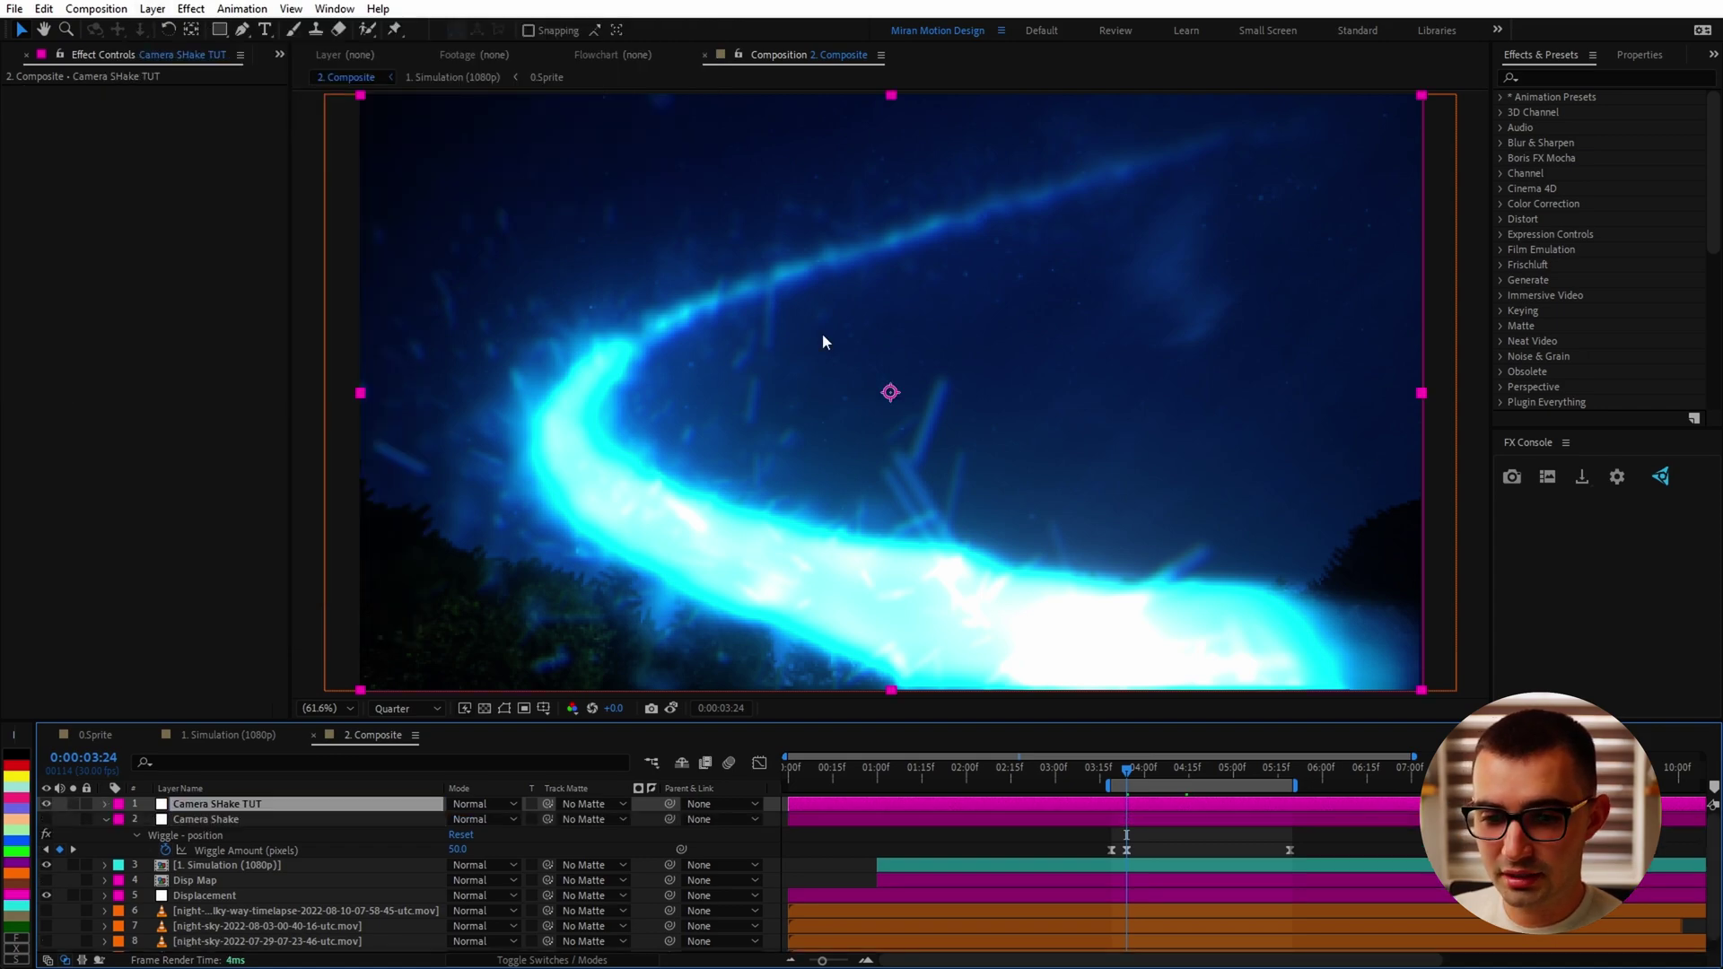
# Apply the Wiggle - position preset to the Camera SHake TUT layer and raise its Transform scale to 121
pyautogui.click(261, 819)
pyautogui.click(311, 805)
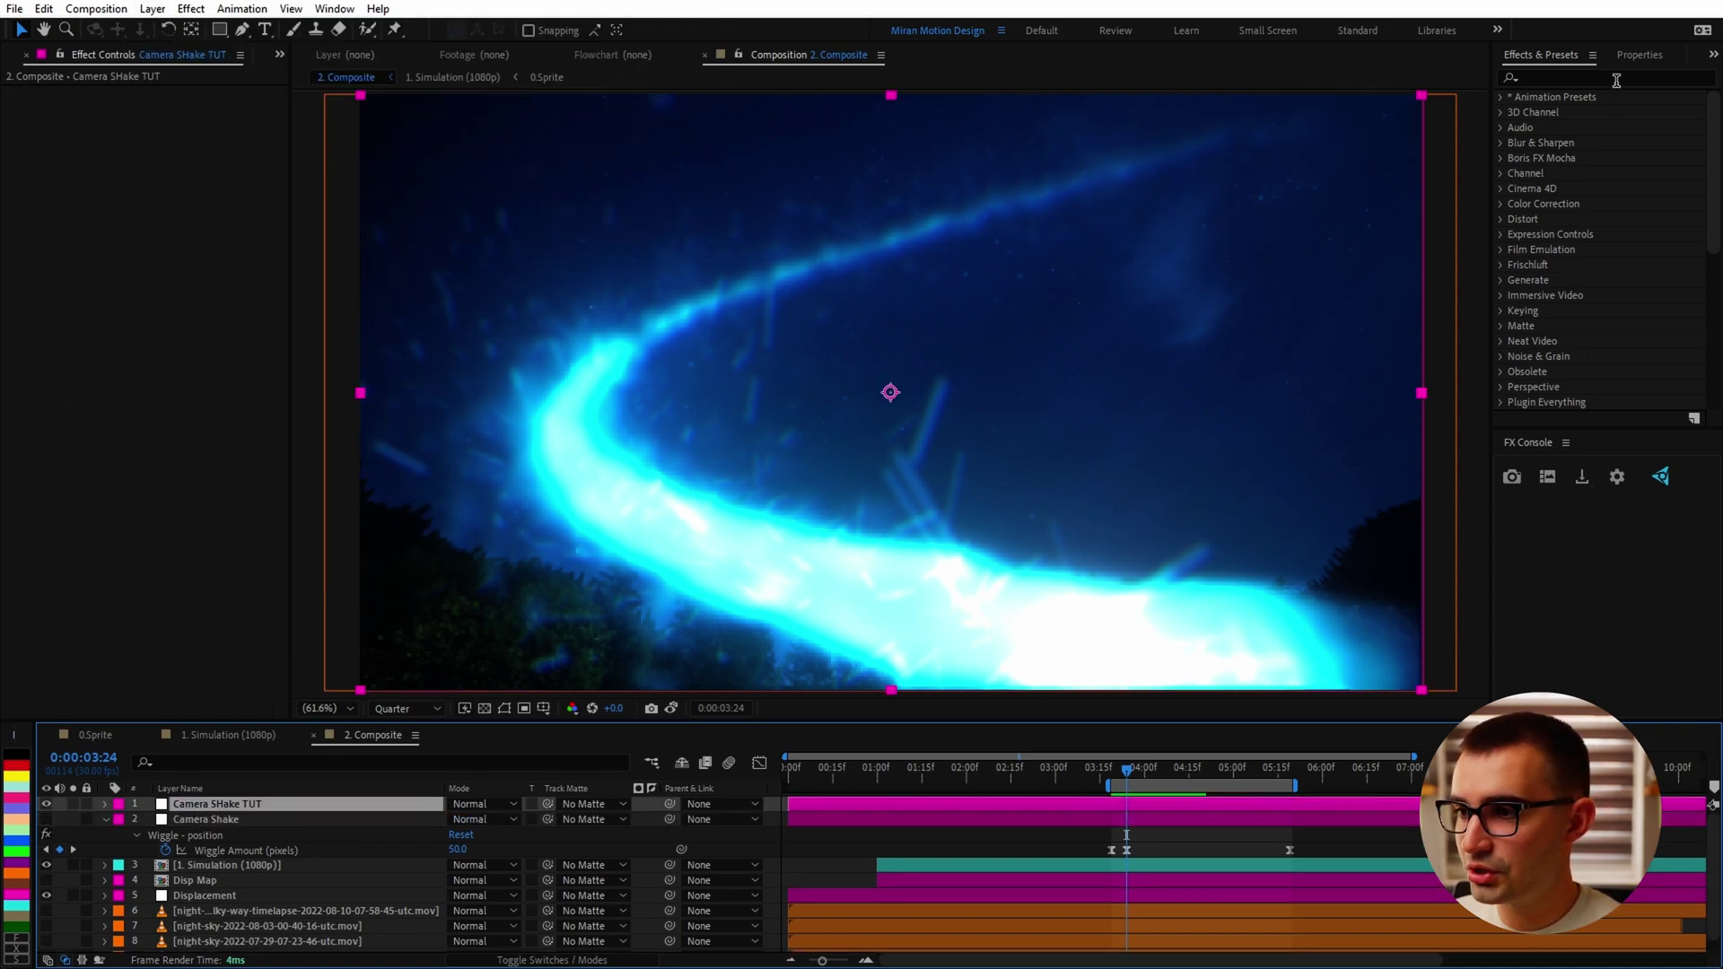
pyautogui.click(1525, 78)
pyautogui.write('wiggle')
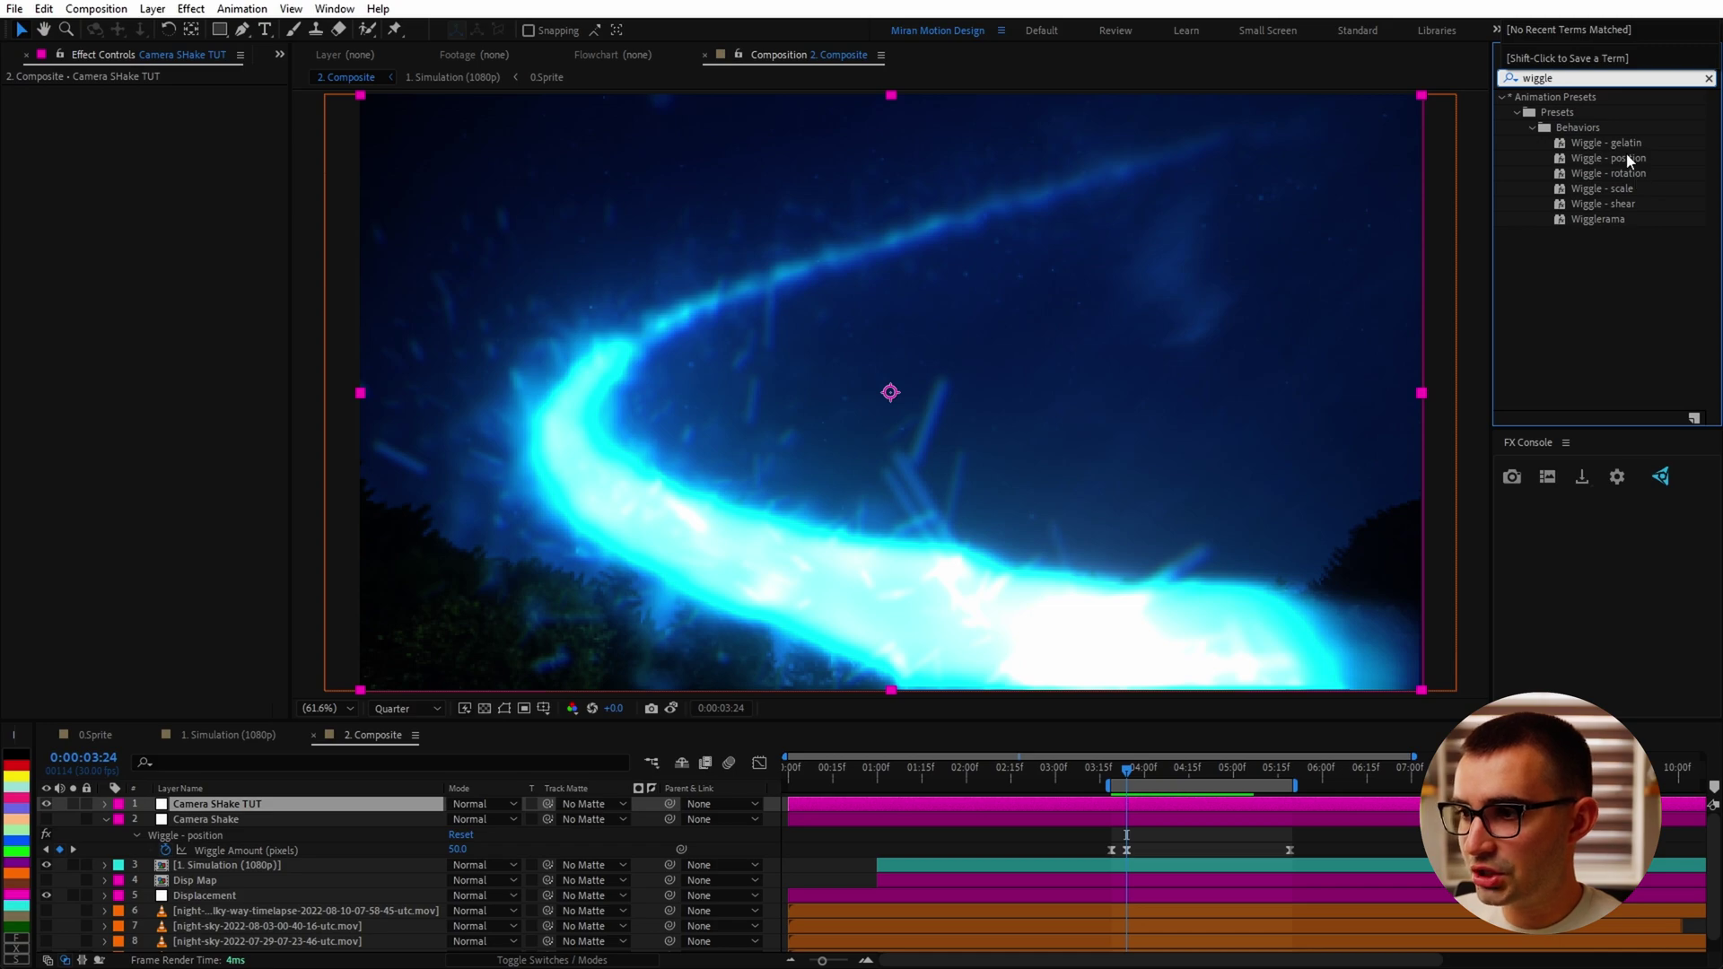
pyautogui.click(1623, 159)
pyautogui.moveTo(1633, 160); pyautogui.dragTo(252, 807)
pyautogui.scroll(-1, 720, 634)
pyautogui.moveTo(172, 199); pyautogui.dragTo(584, 178)
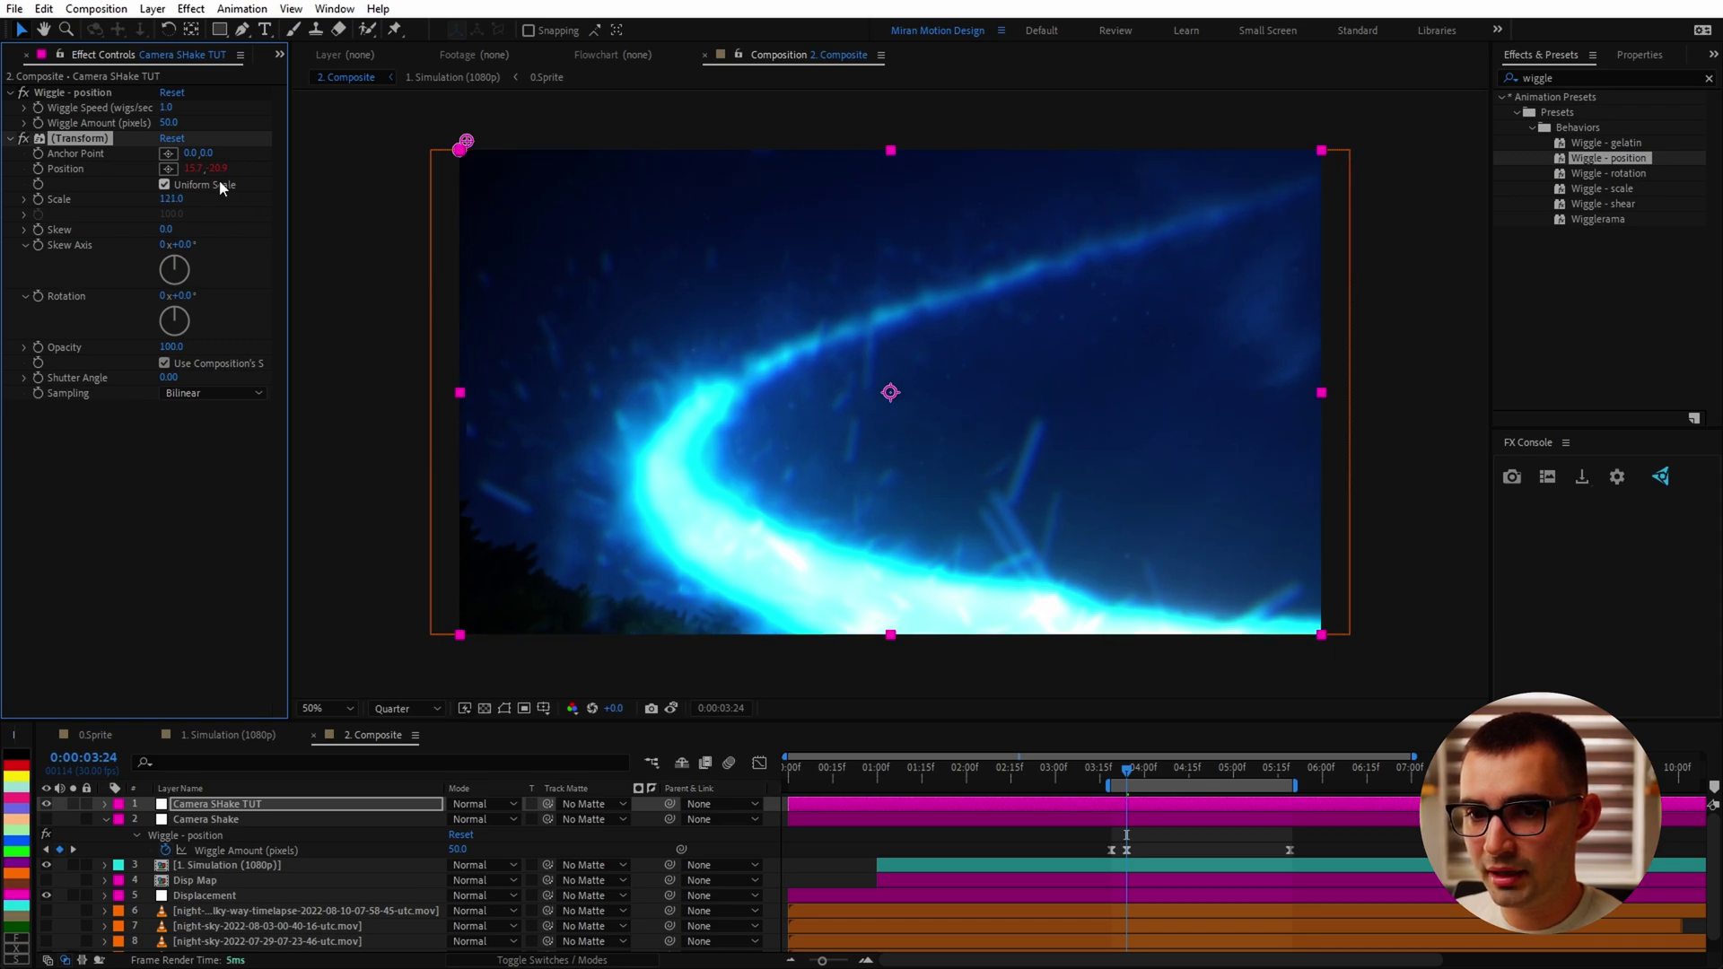
# Set the Anchor Point of Camera SHake TUT's Transform effect to 960, 540
pyautogui.click(192, 154)
pyautogui.write('96')
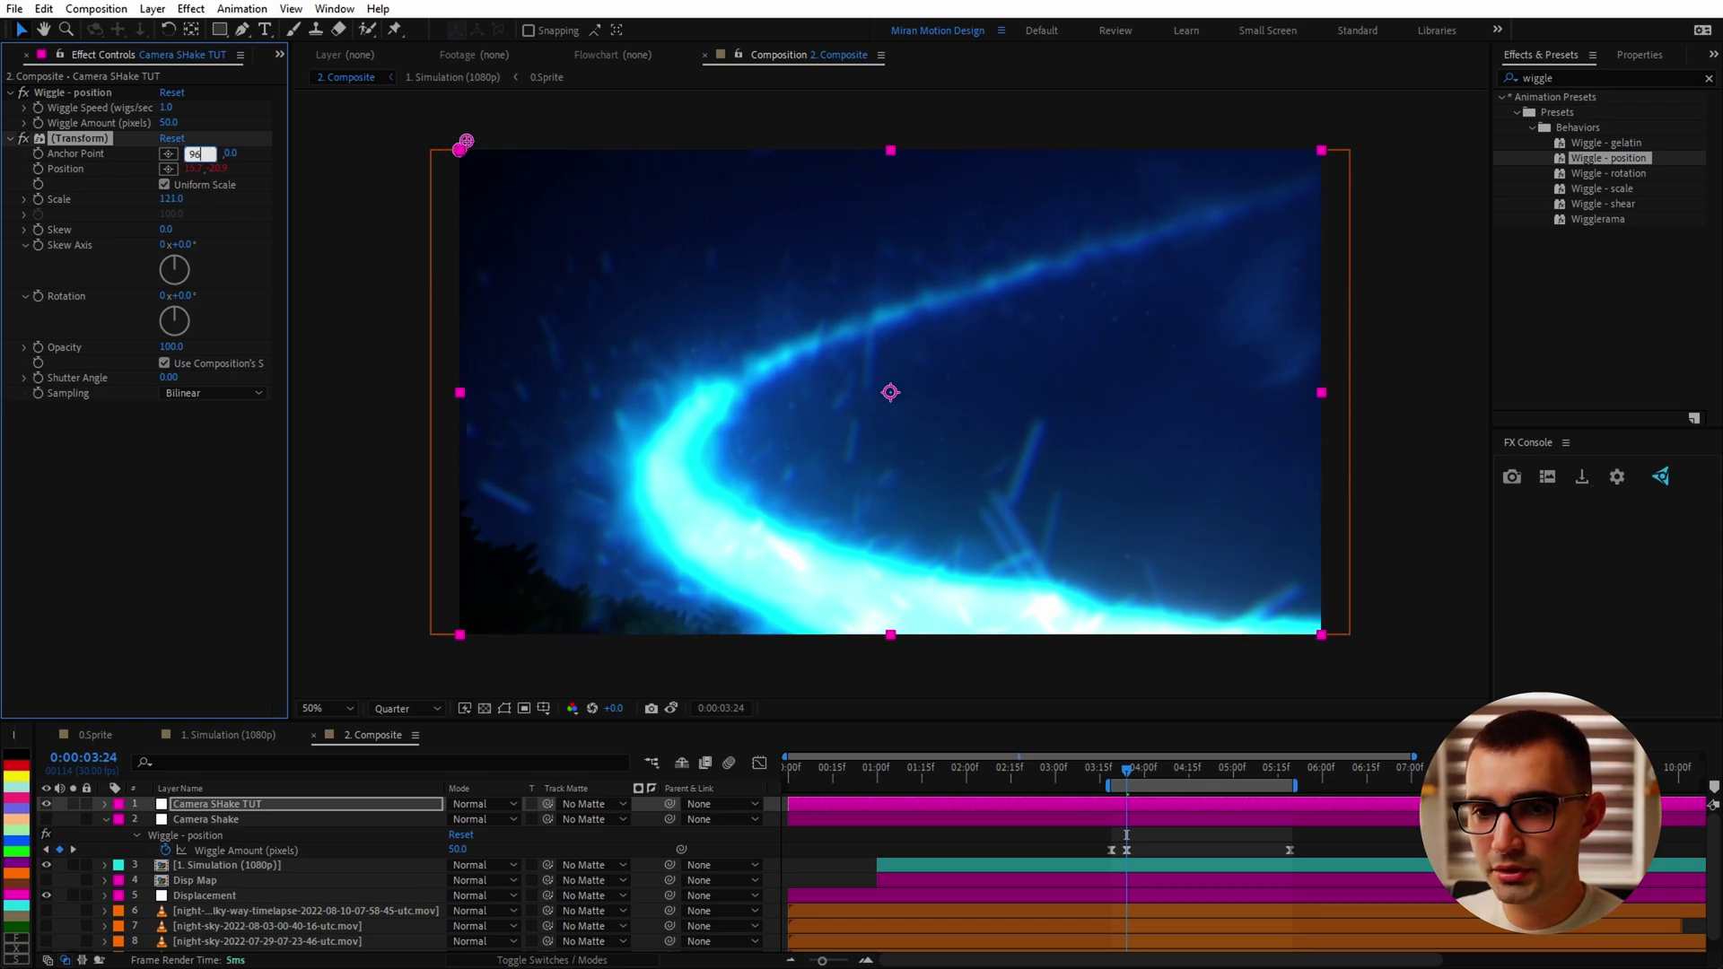
pyautogui.write('0')
pyautogui.press('Tab')
pyautogui.write('540')
pyautogui.press('Return')
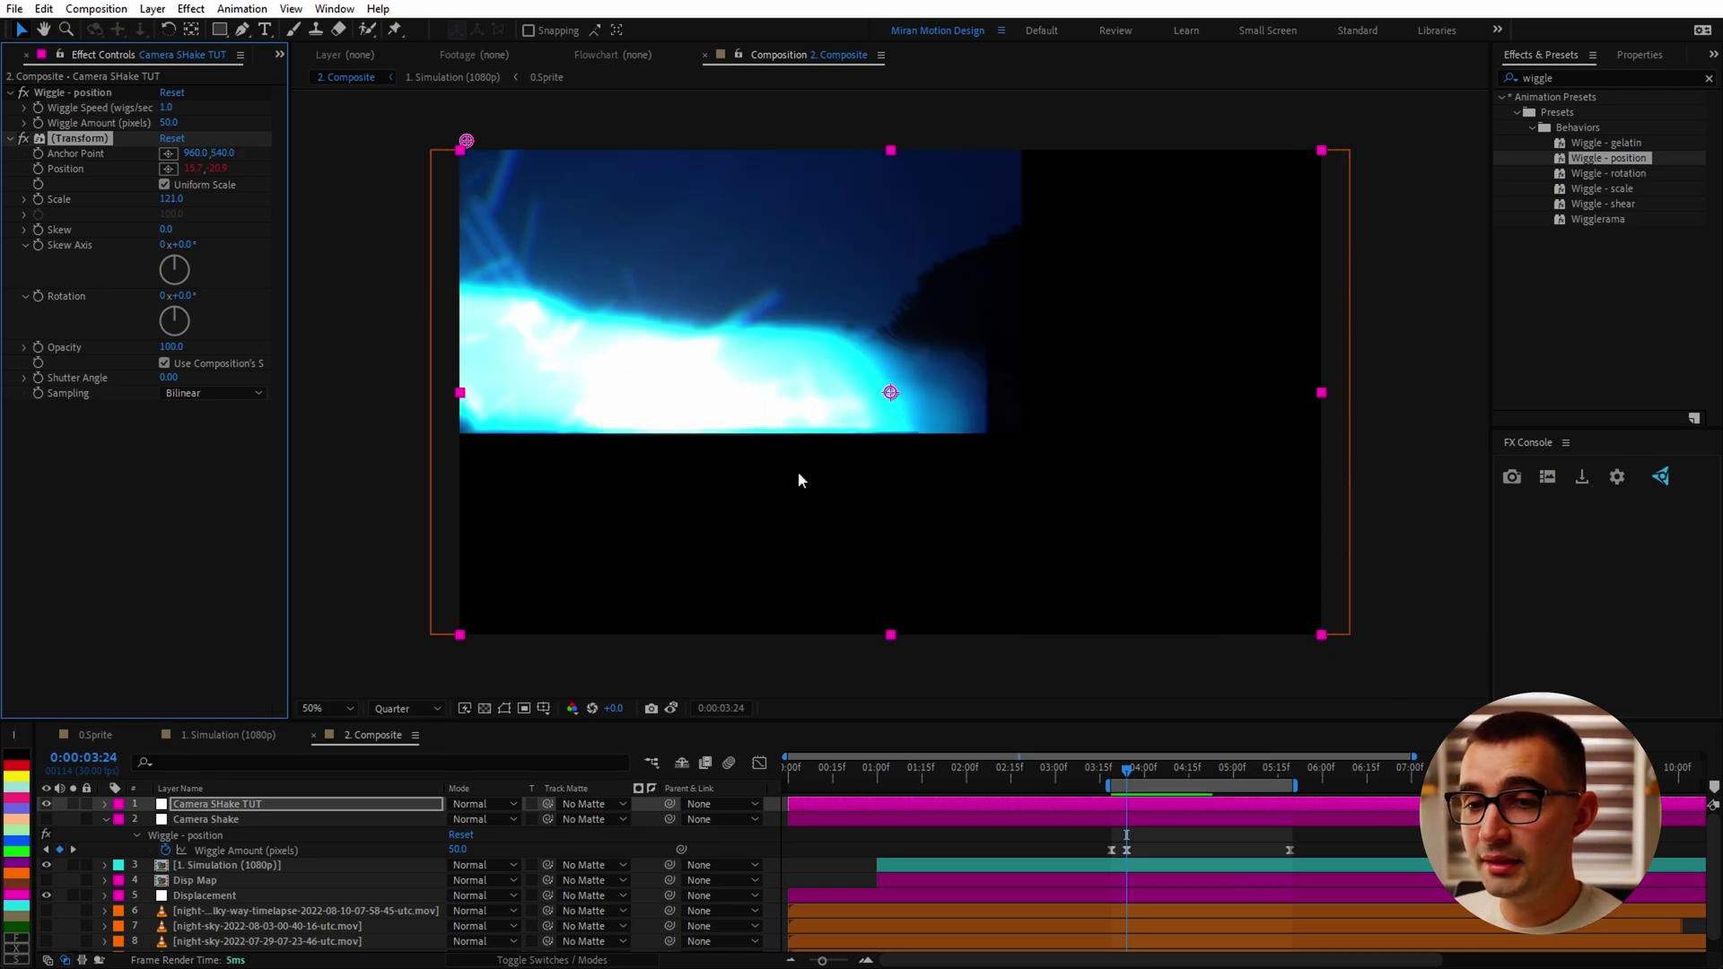
# Set the Position of the Transform effect to 960, 540 and its Scale to 110
pyautogui.click(196, 169)
pyautogui.write('960')
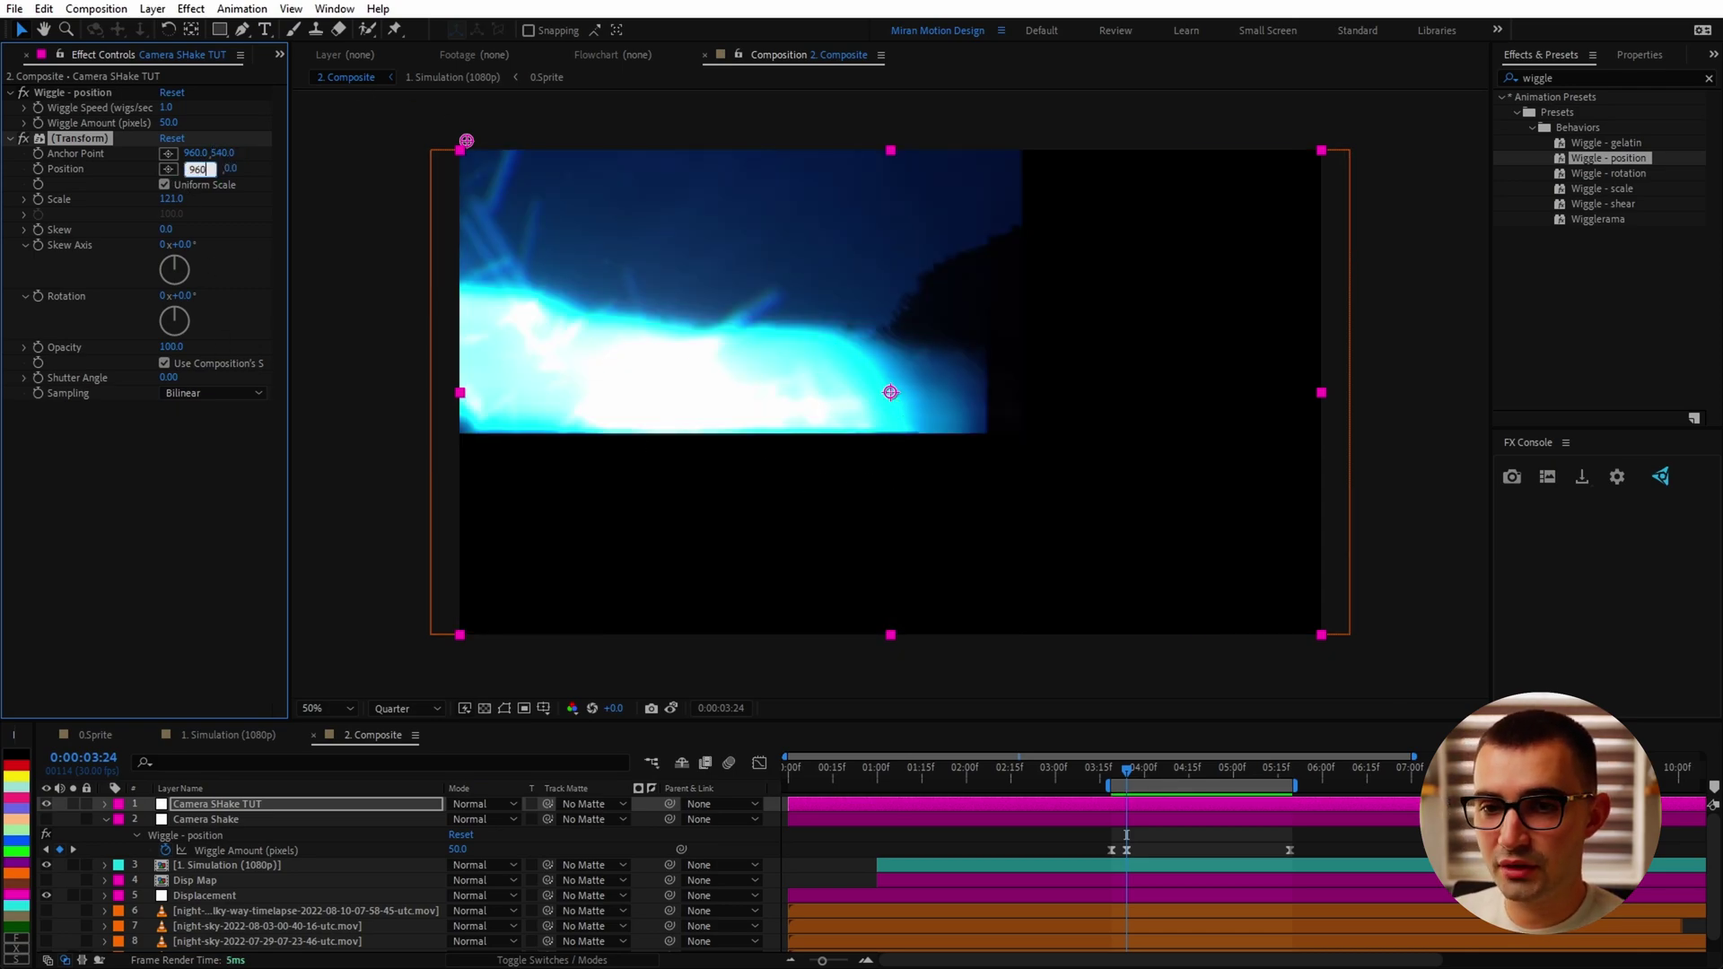
pyautogui.press('Tab')
pyautogui.write('540')
pyautogui.press('Return')
pyautogui.moveTo(184, 191)
pyautogui.mouseDown()
pyautogui.moveTo(150, 207)
pyautogui.moveTo(182, 216)
pyautogui.mouseUp()
pyautogui.write('11')
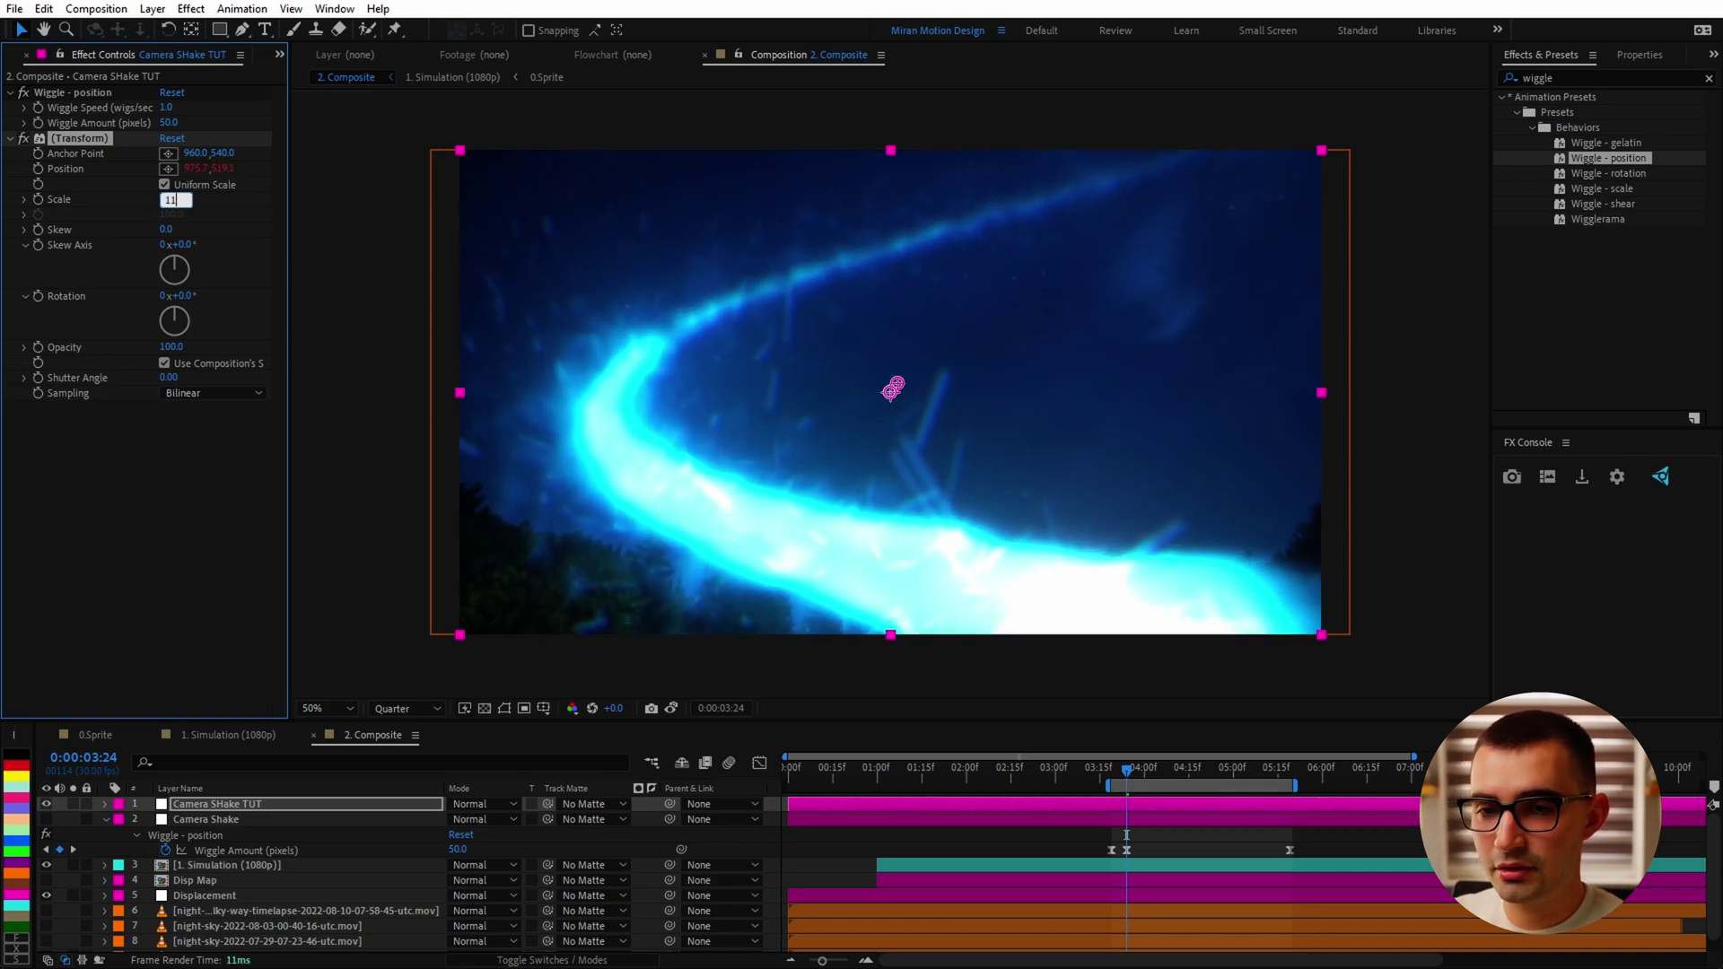
pyautogui.write('0')
pyautogui.press('Return')
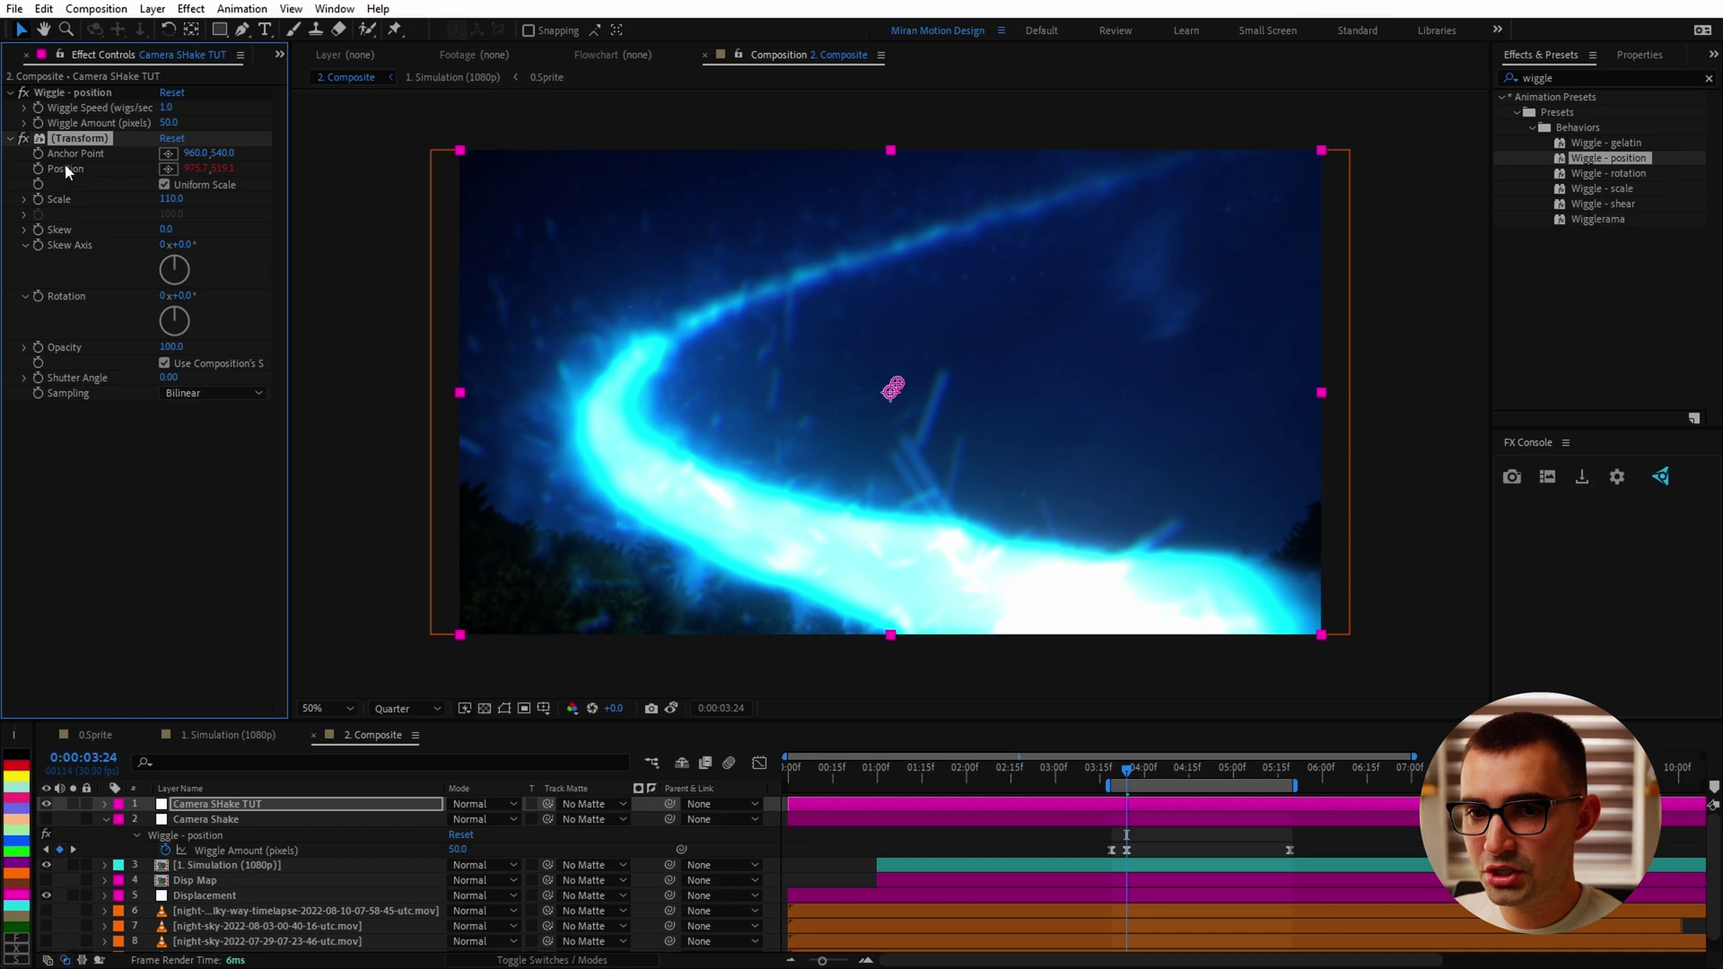
# Set Camera SHake TUT's Wiggle Speed to 5 and Wiggle Amount to 10 pixels, and preview the shake
pyautogui.click(79, 94)
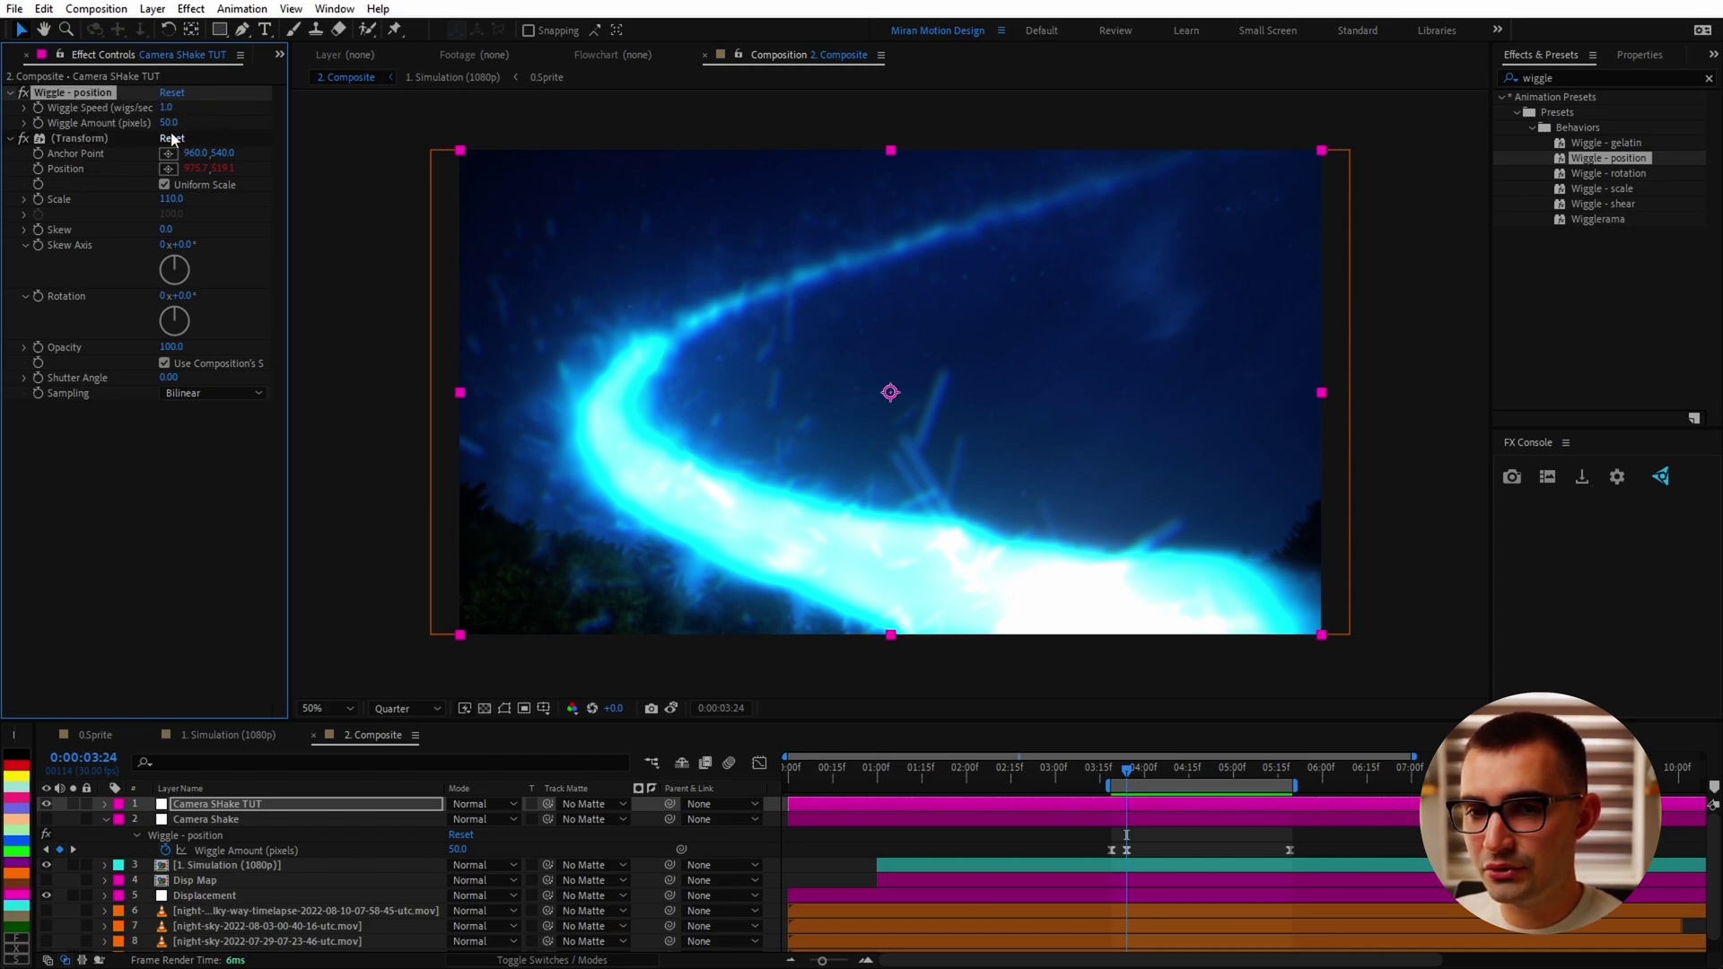
pyautogui.click(149, 114)
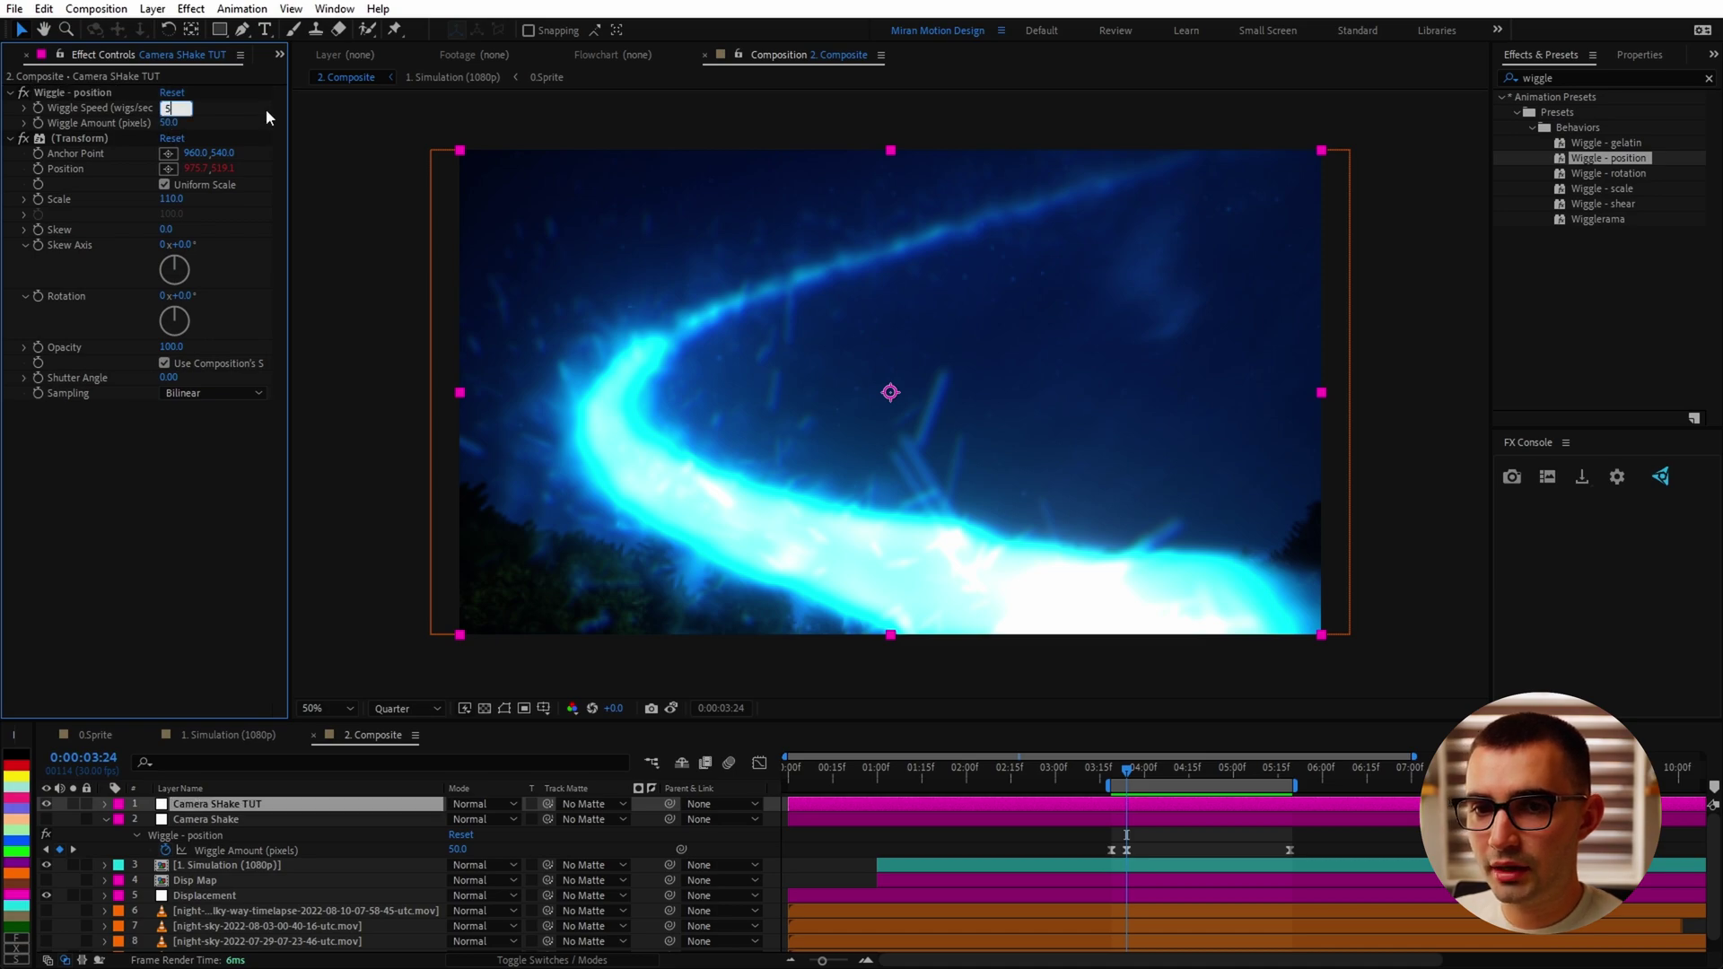
pyautogui.press('Tab')
pyautogui.write('10')
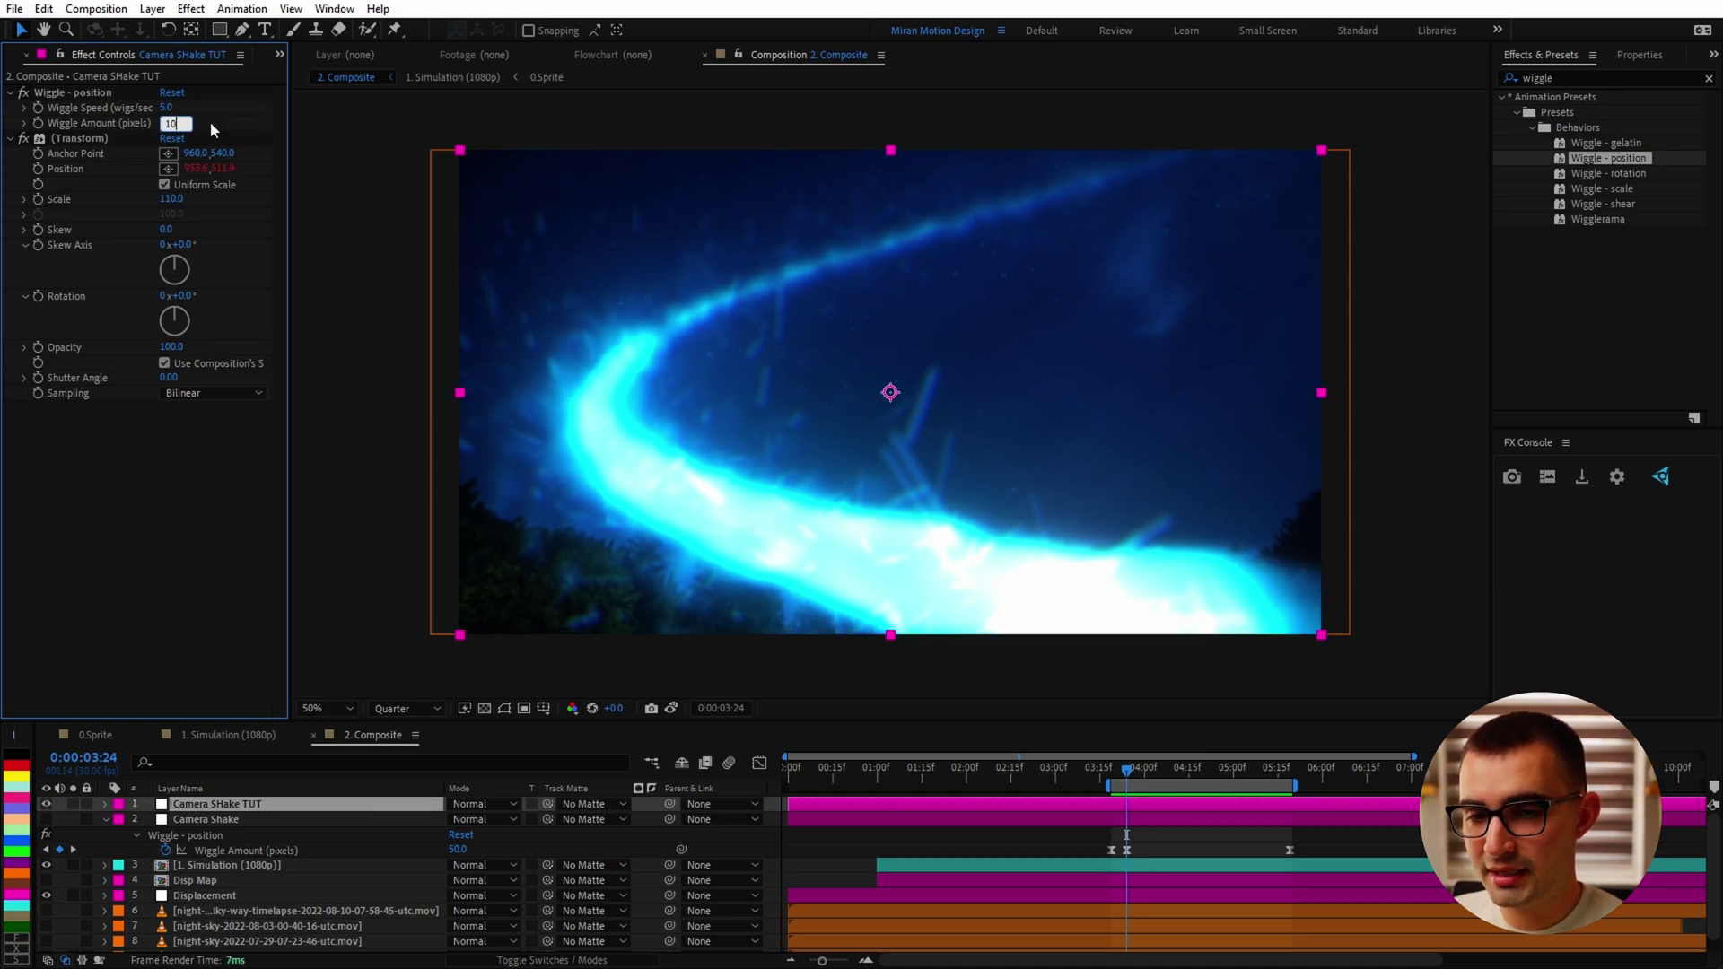
pyautogui.press('Return')
pyautogui.press('space')
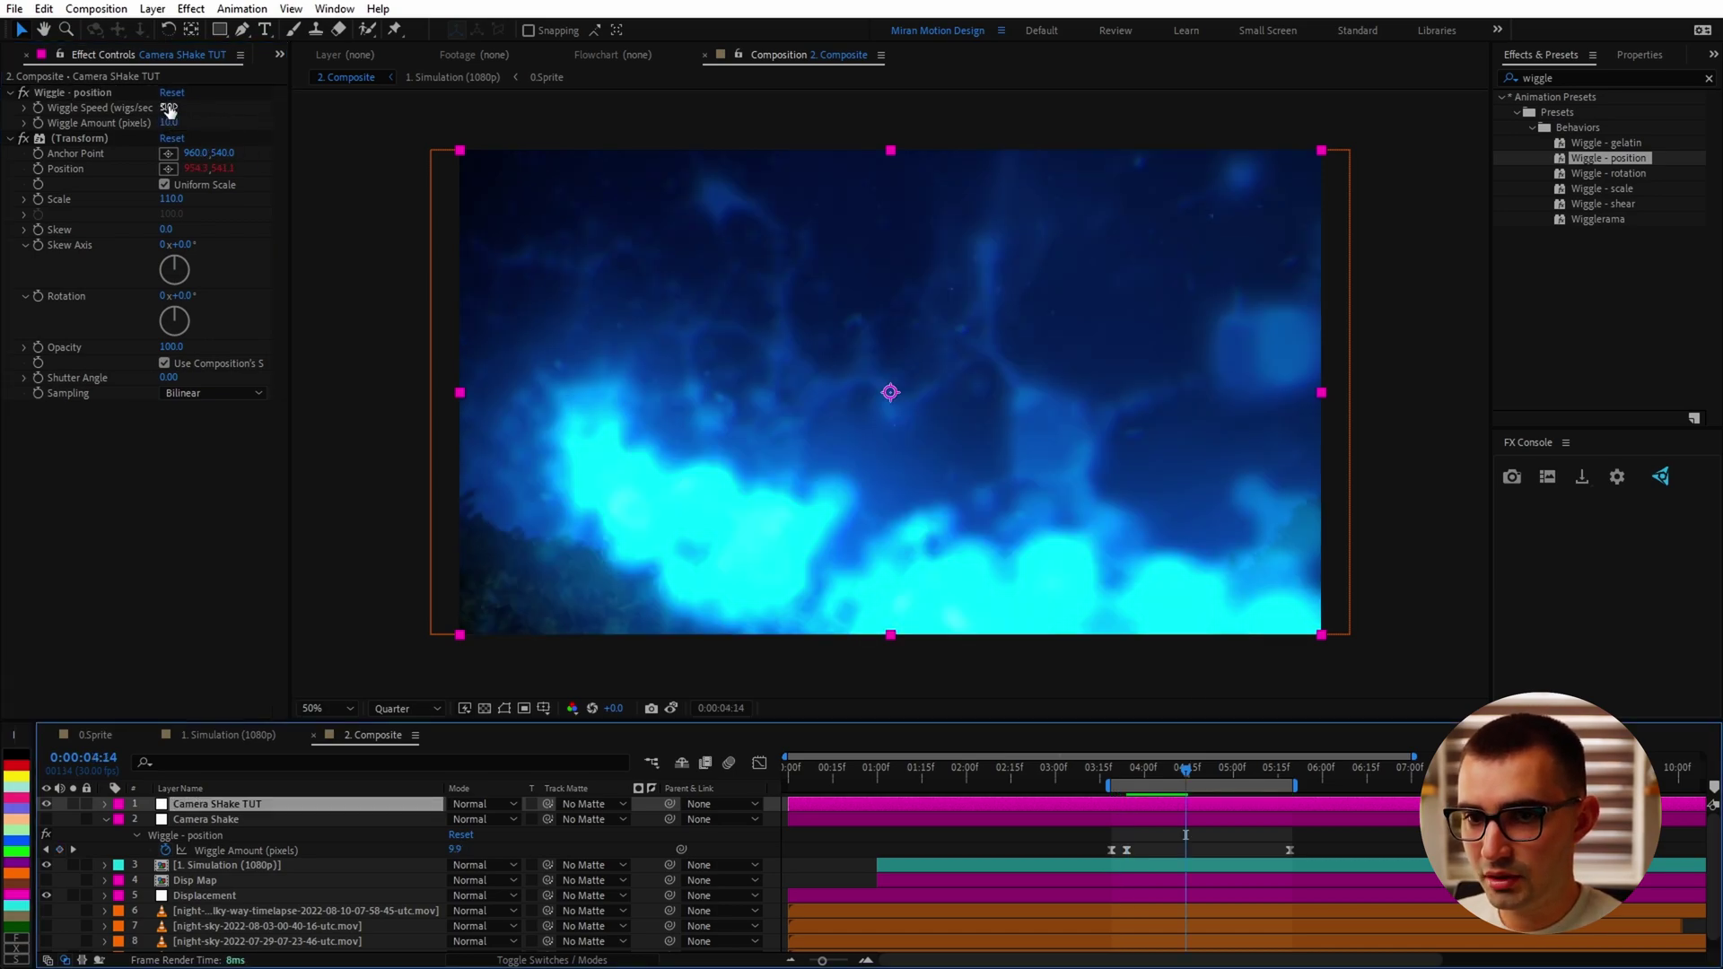
# Strengthen the shake with a Wiggle Speed of 20 and a Wiggle Amount of 50 pixels, and preview it
pyautogui.click(169, 109)
pyautogui.write('20')
pyautogui.press('Tab')
pyautogui.write('5')
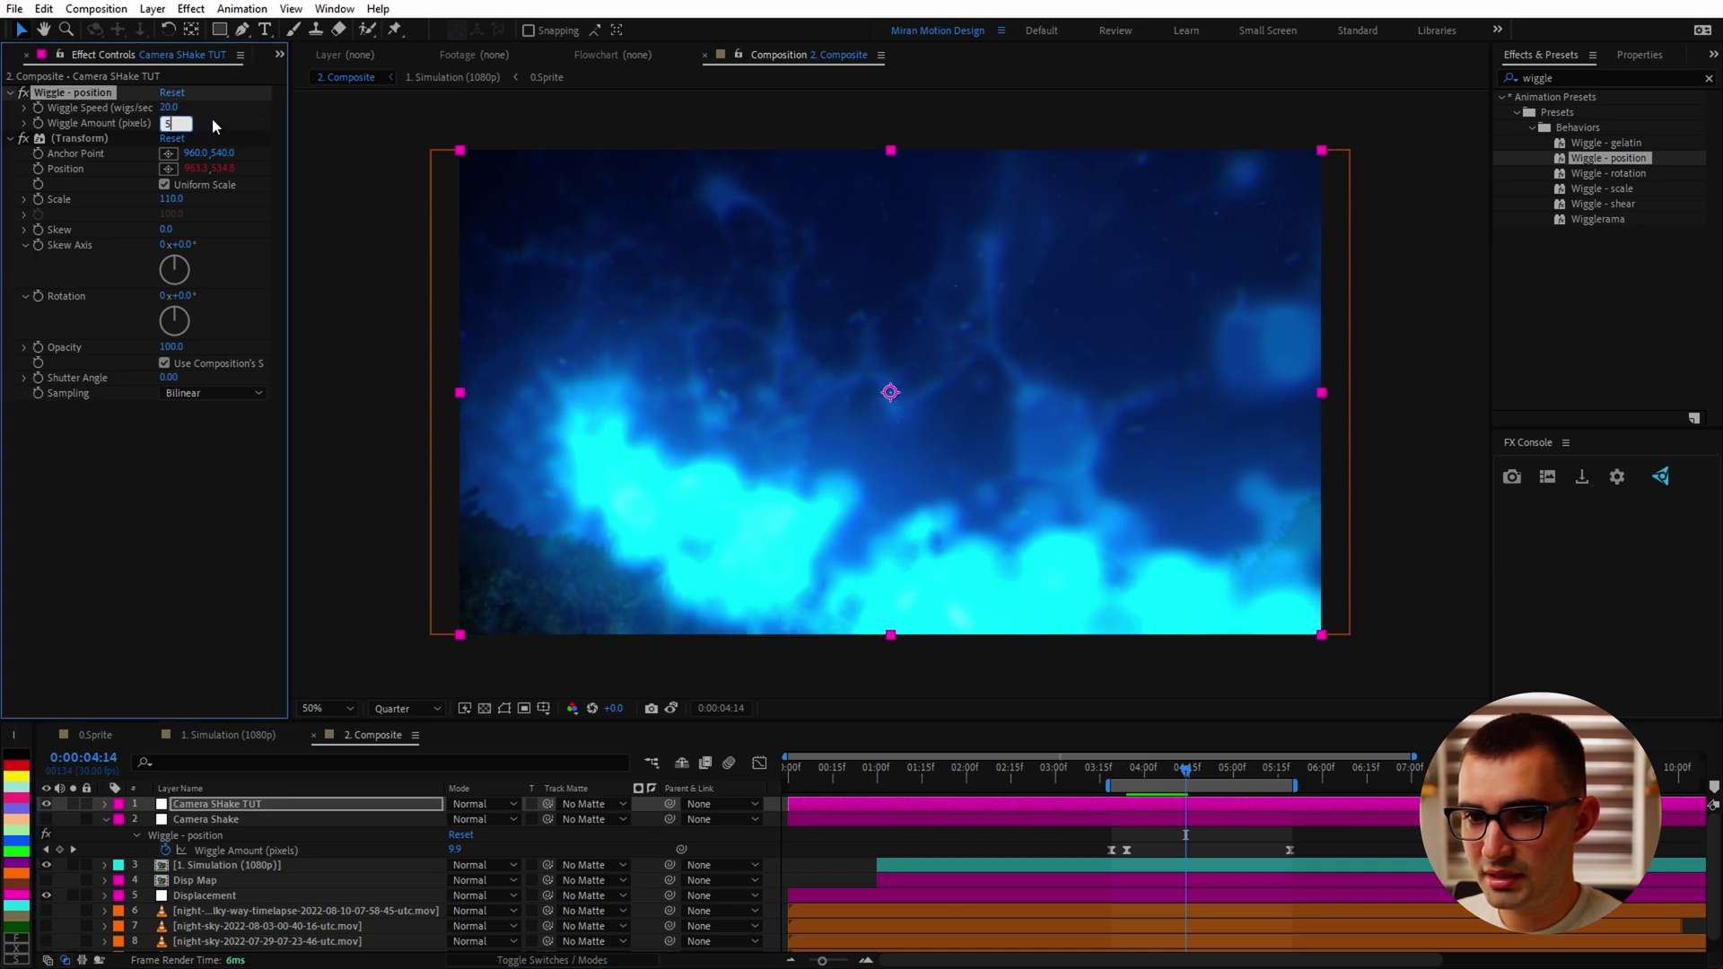
pyautogui.write('0')
pyautogui.press('Return')
pyautogui.press('space')
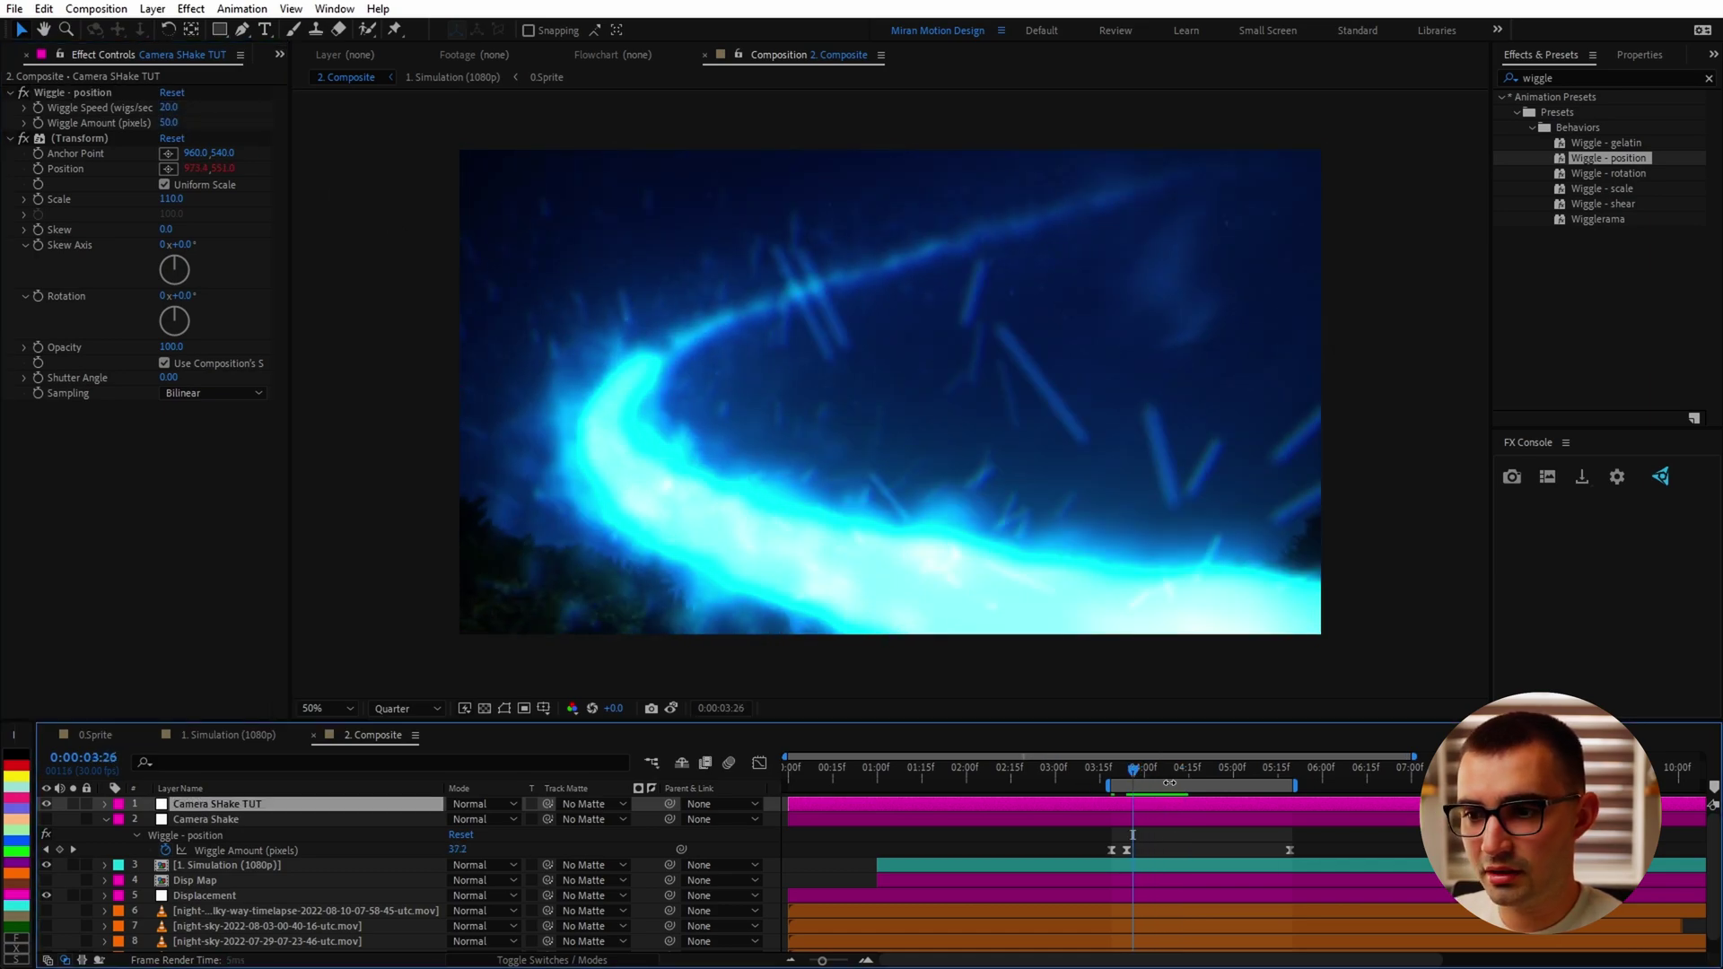
pyautogui.press('space')
# Hide Camera SHake TUT, make the original Camera Shake layer visible again and preview its keyframed shake
pyautogui.click(46, 804)
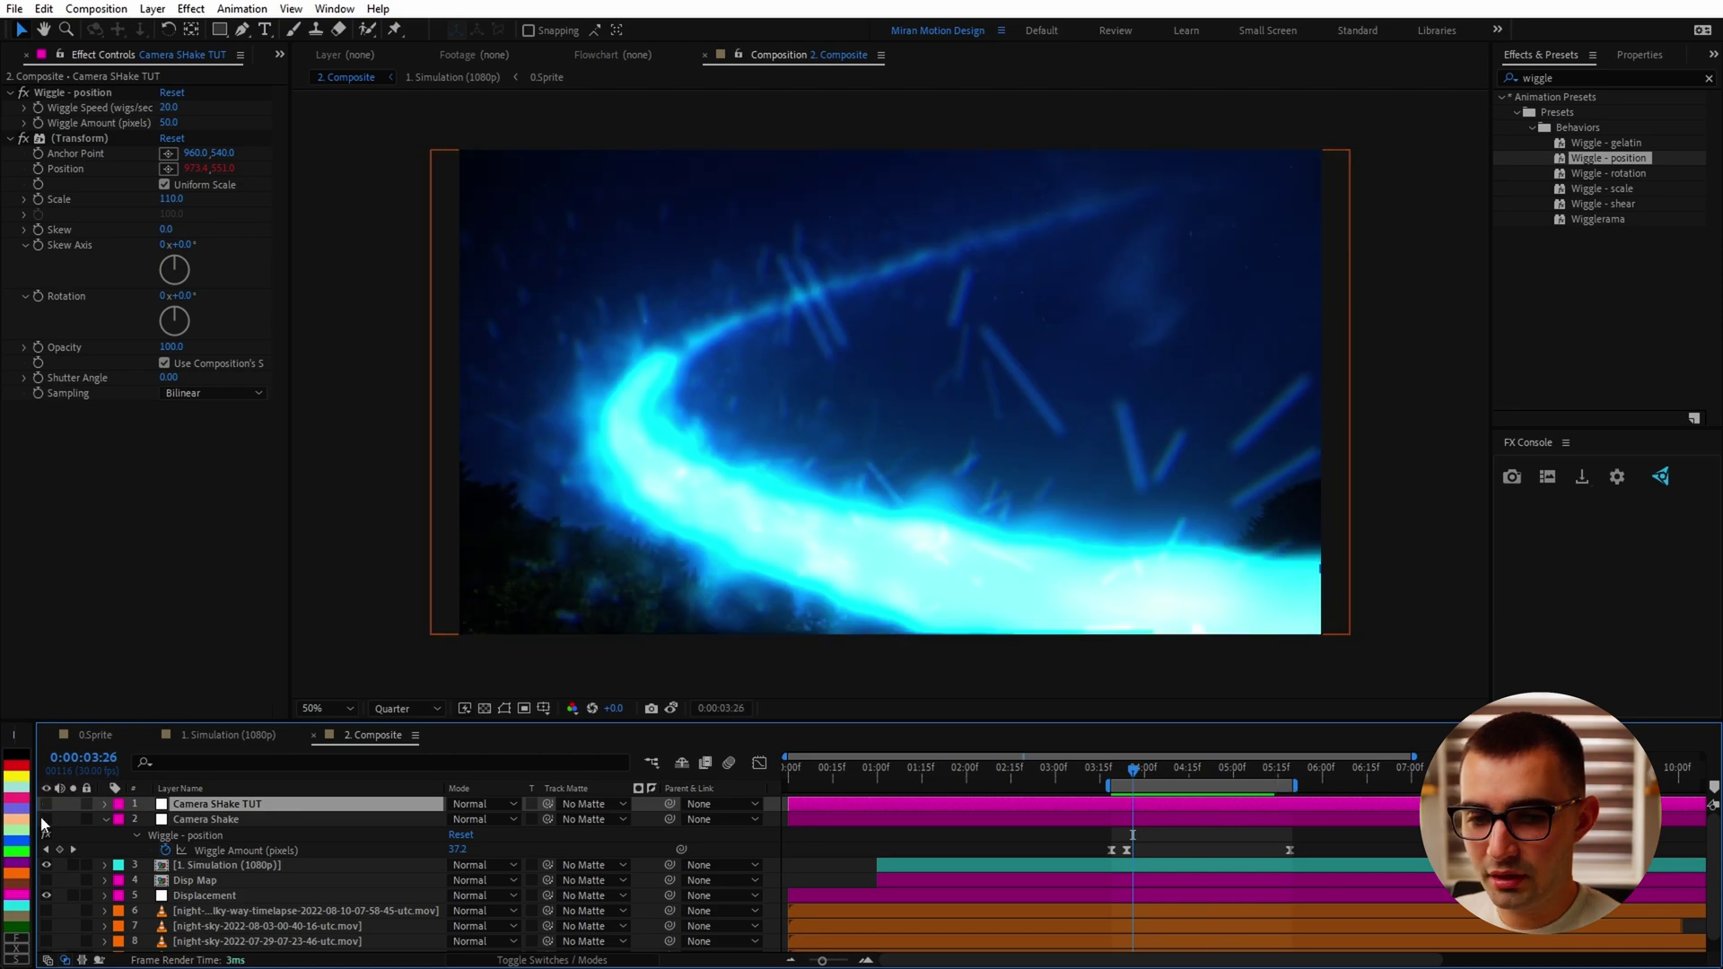
pyautogui.click(45, 819)
pyautogui.click(256, 820)
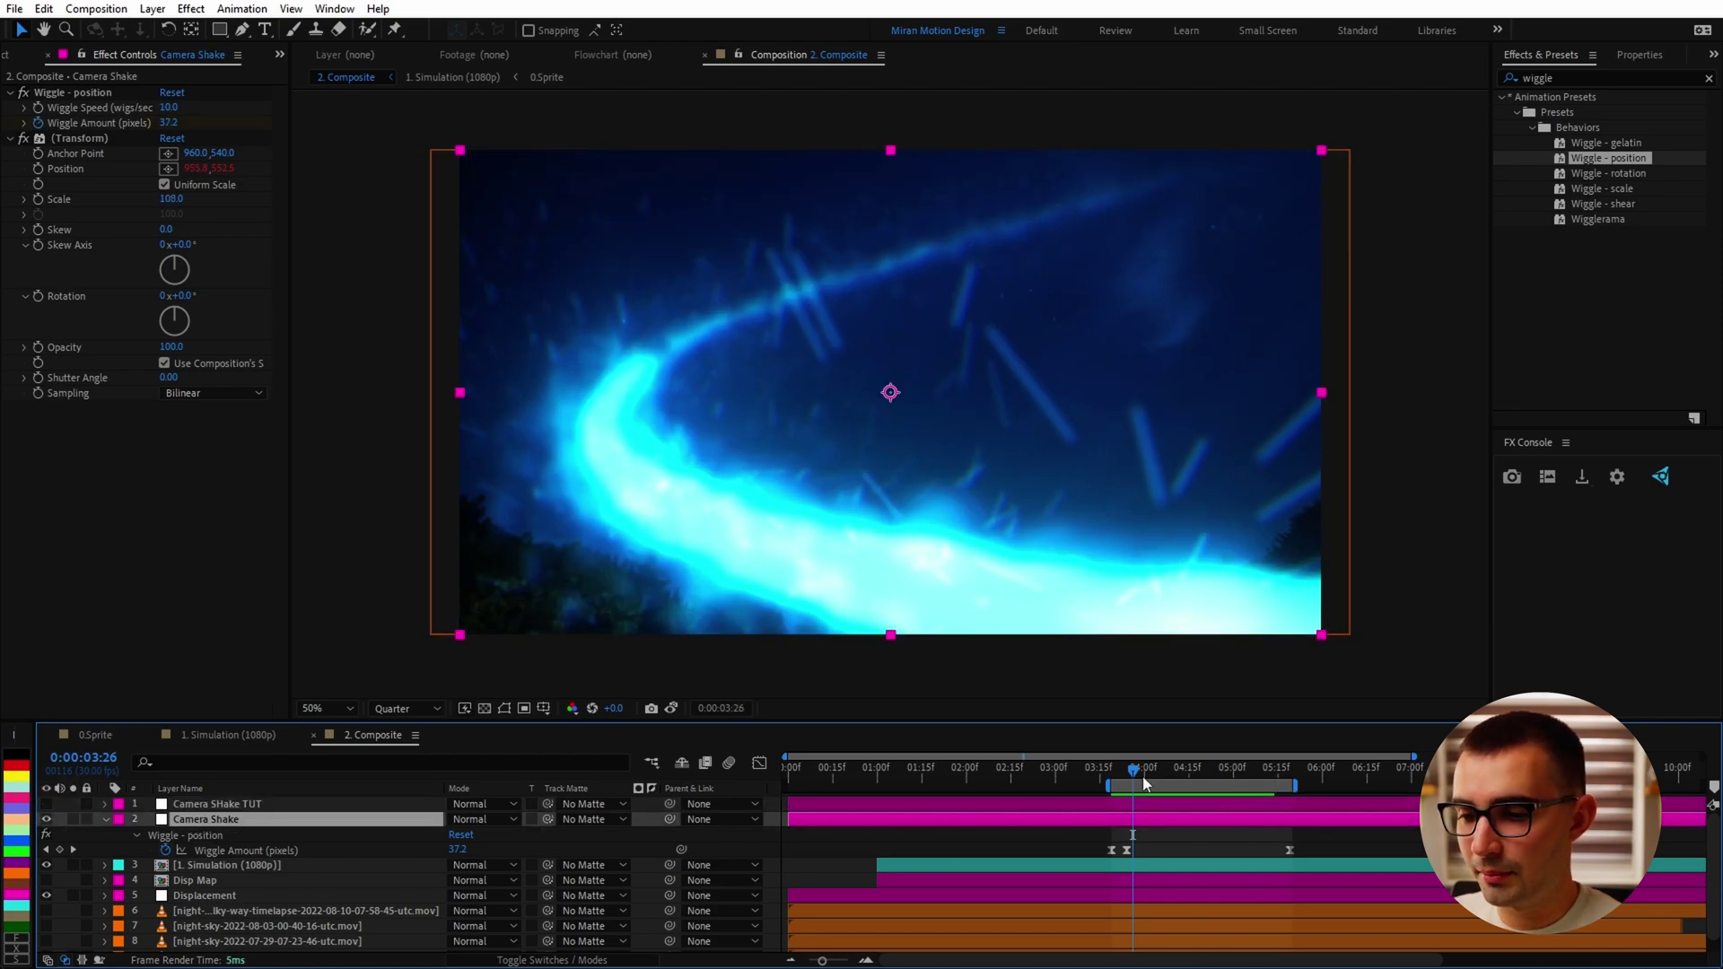
pyautogui.click(1116, 769)
pyautogui.press('space')
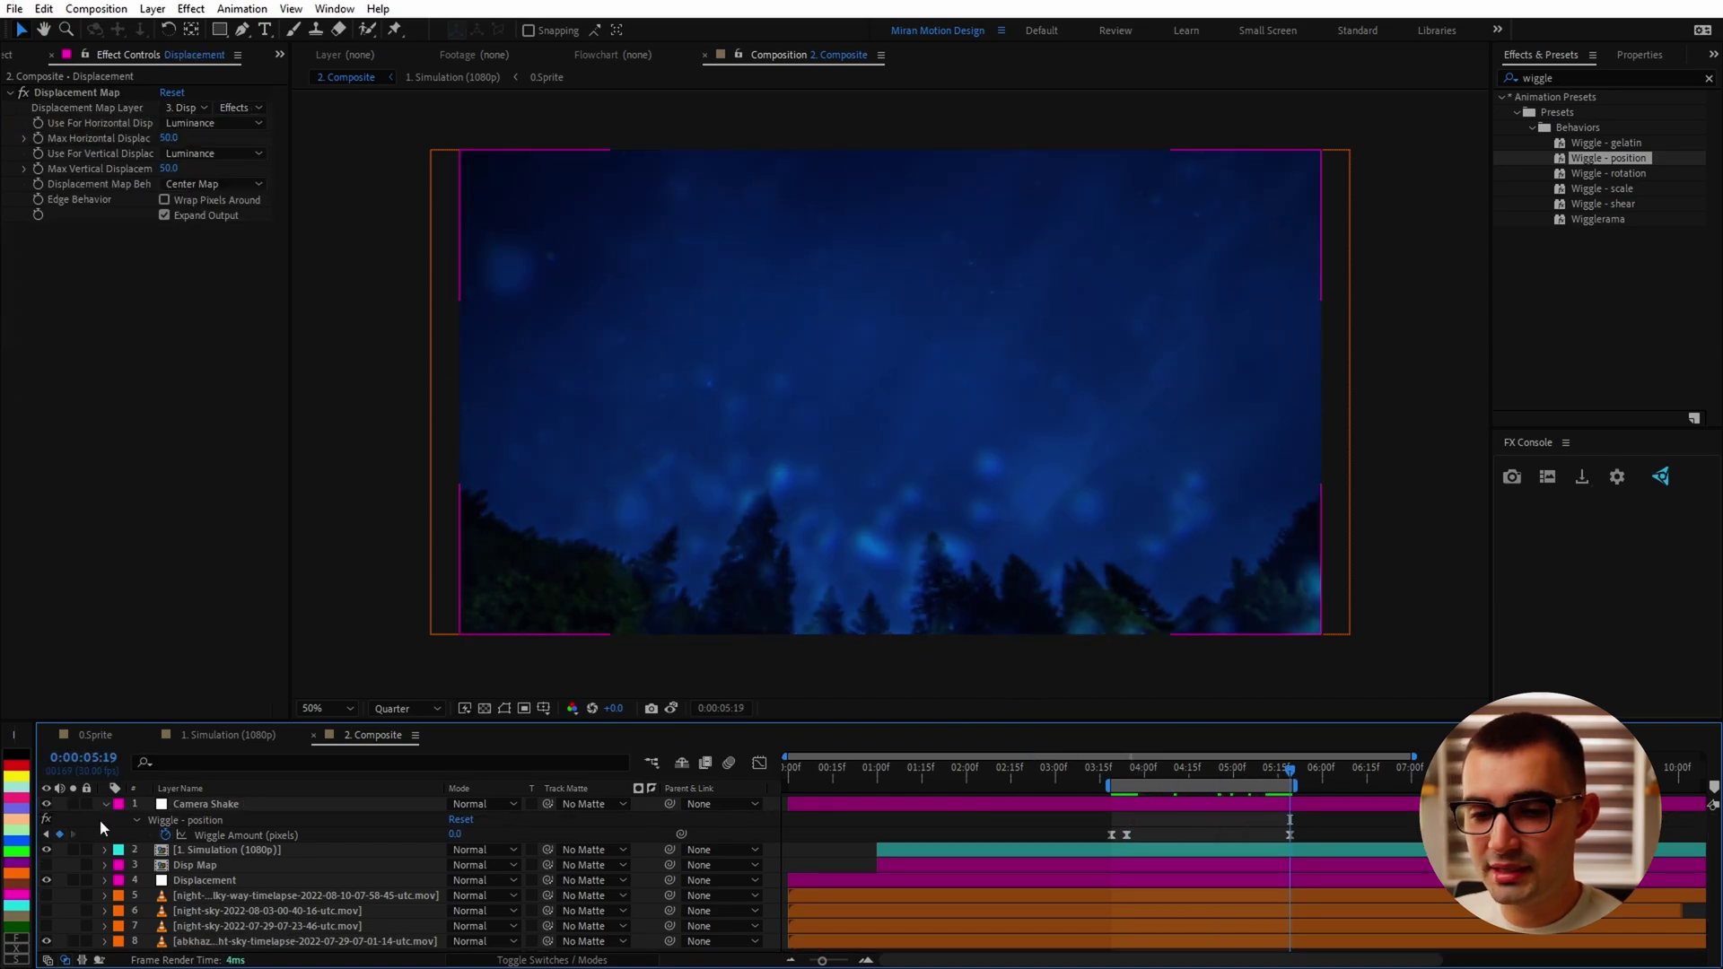
# Save the project and reveal the Time Remap keyframes on the 1. Simulation (1080p) and Disp Map layers
pyautogui.click(105, 804)
pyautogui.hotkey('ctrl', 's')
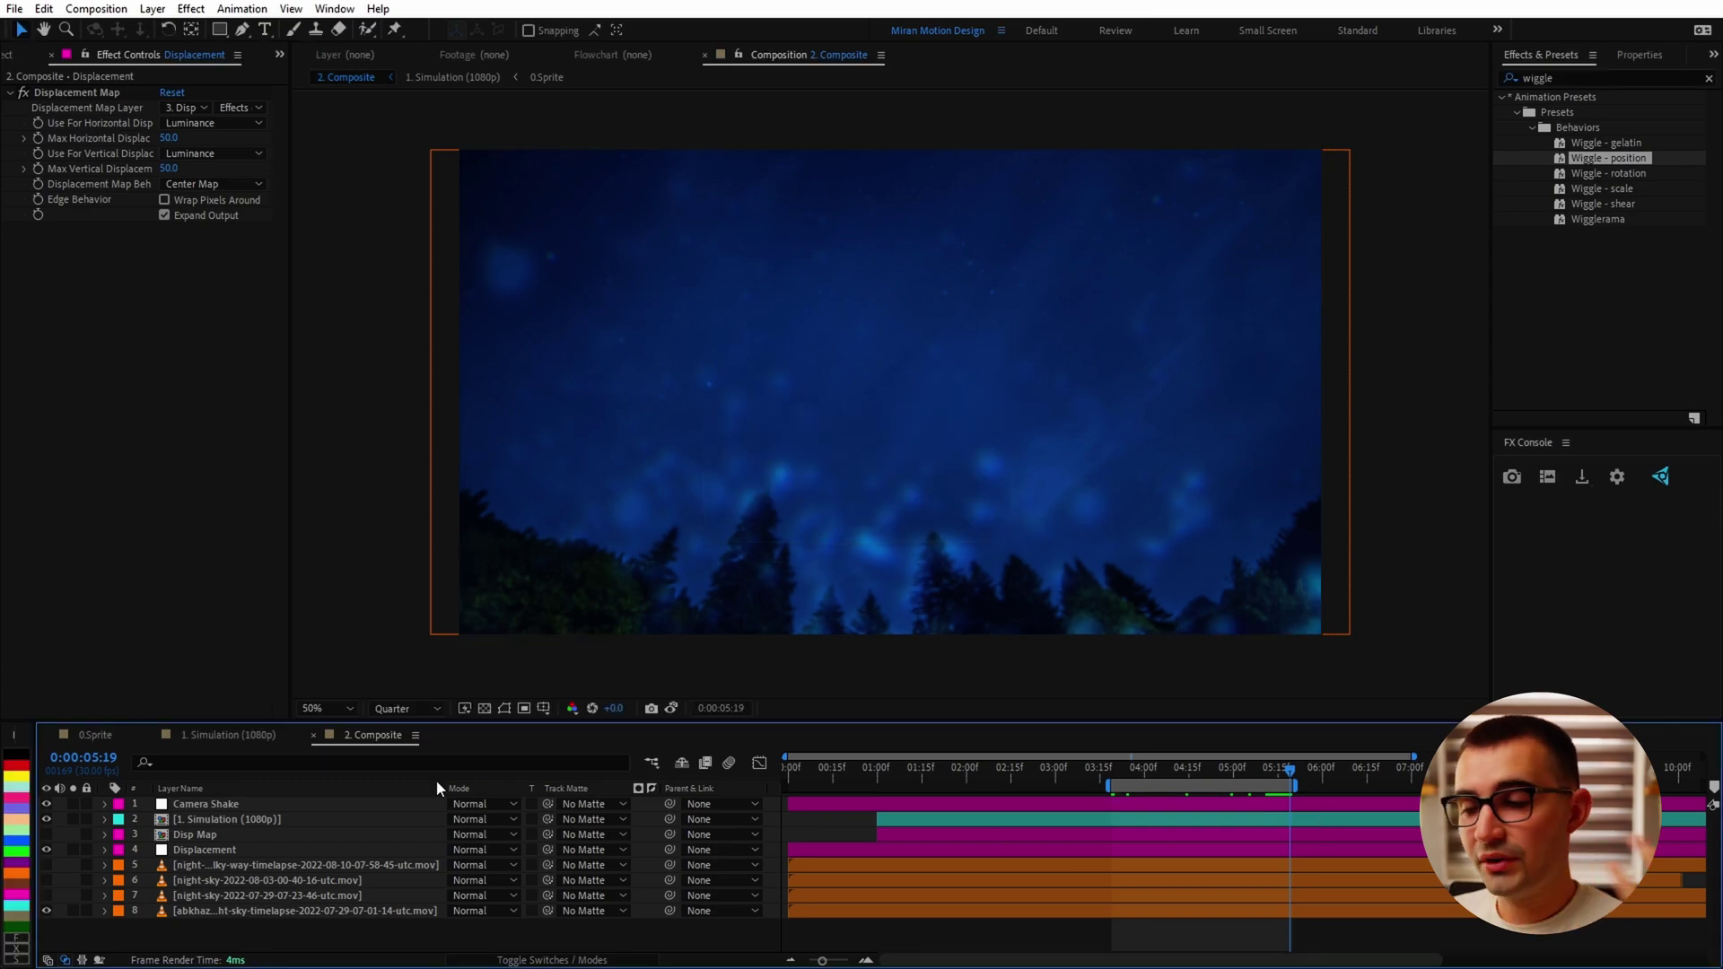
pyautogui.click(227, 821)
pyautogui.press('u')
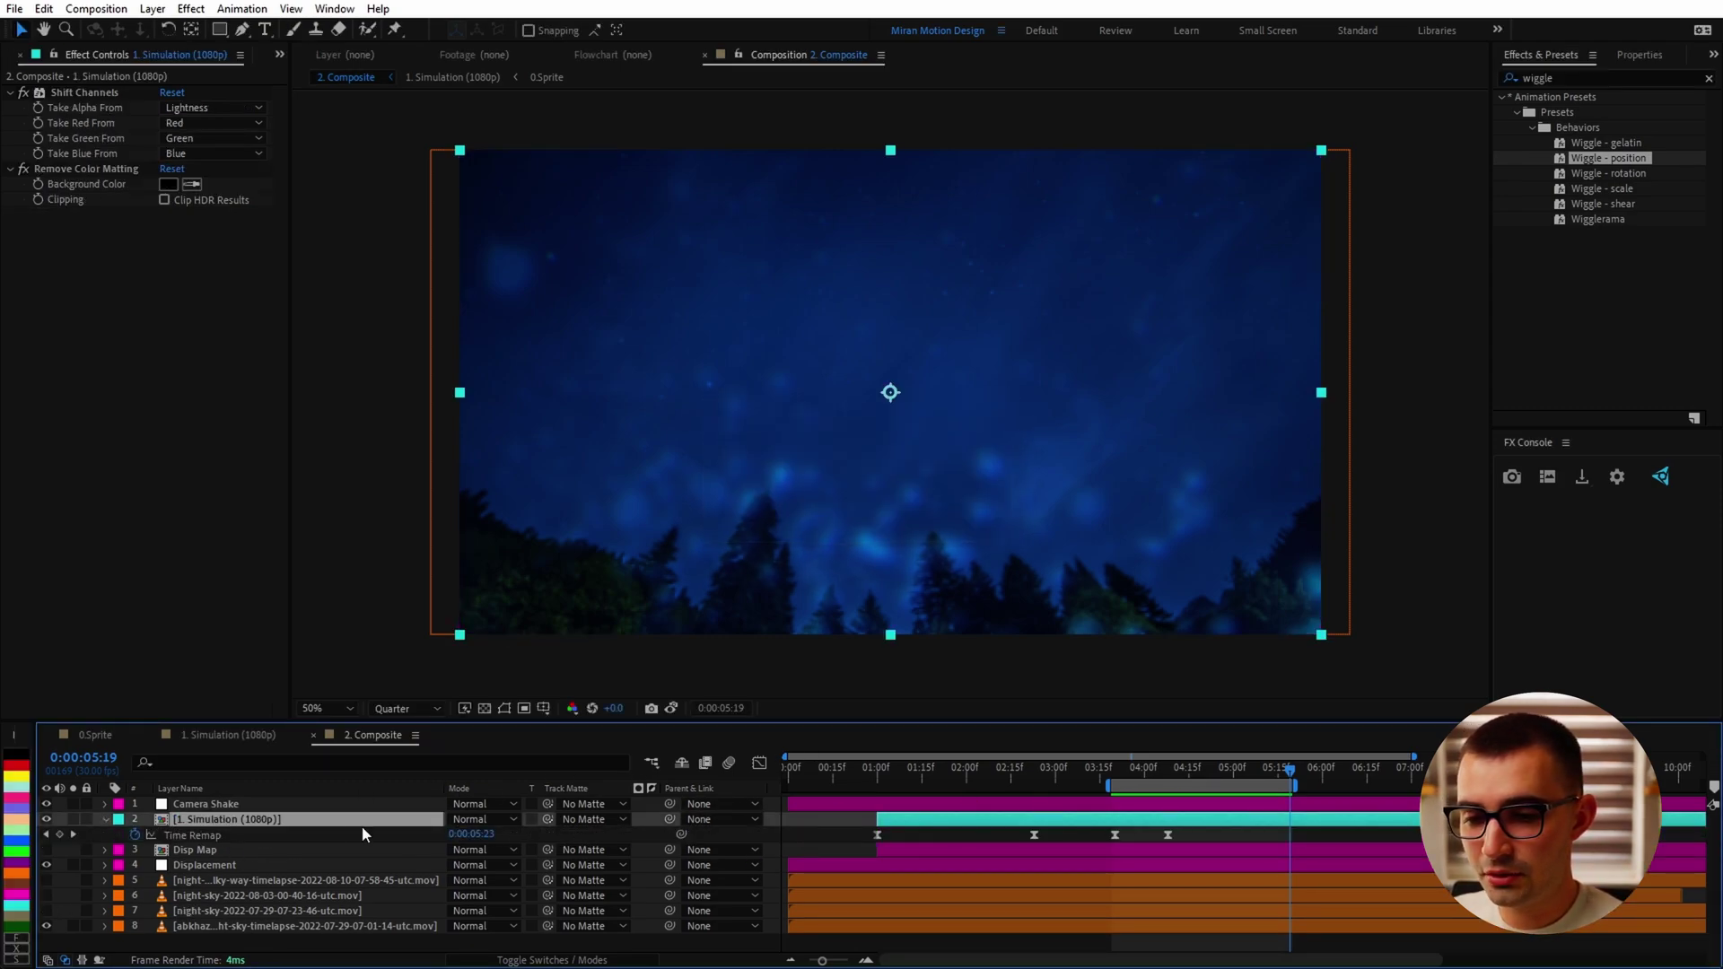
pyautogui.click(201, 853)
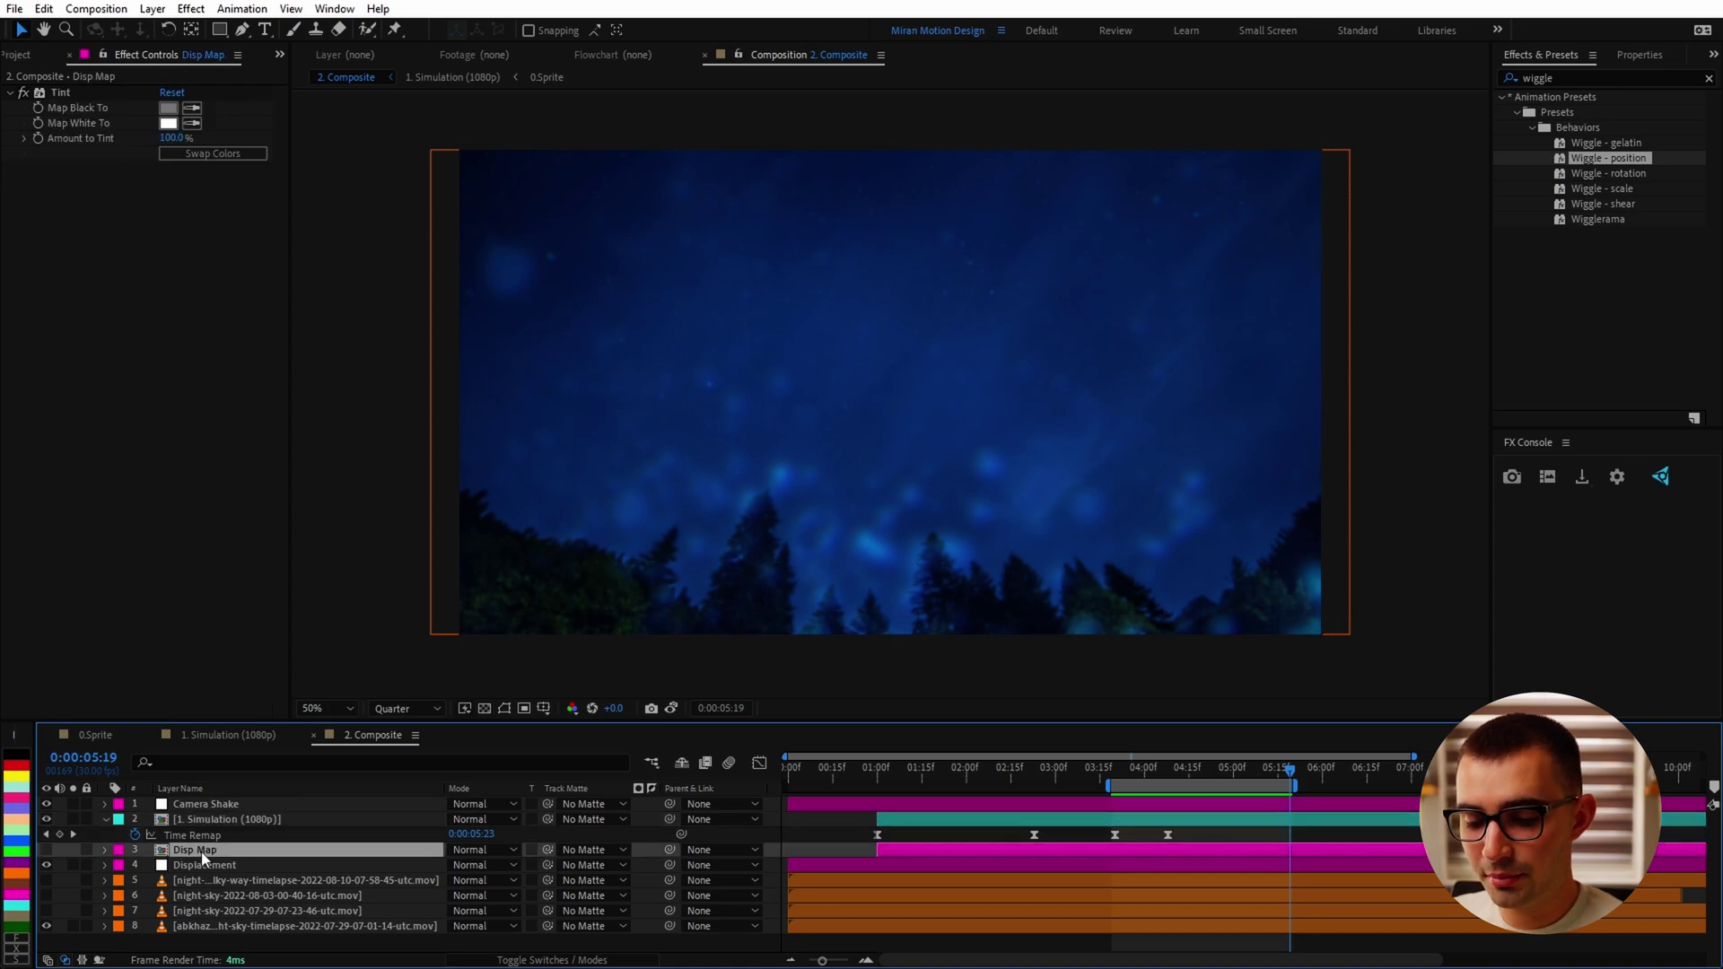
pyautogui.hotkey('ctrl', 'v')
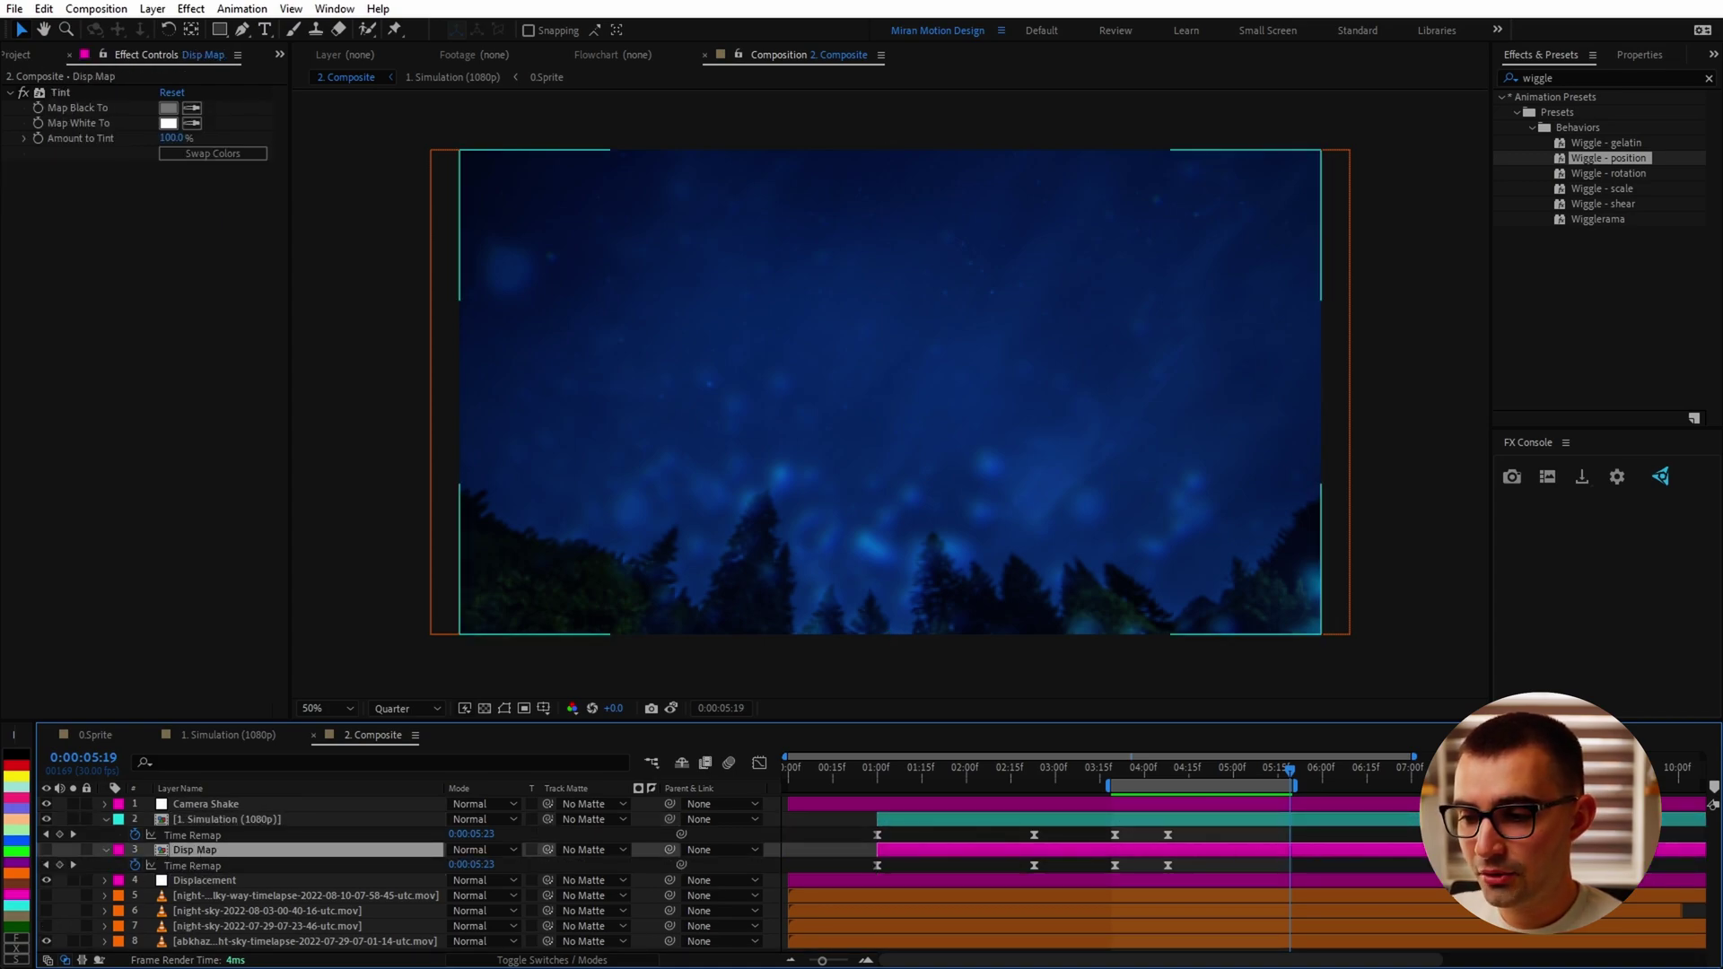
# Duplicate the 1. Simulation (1080p) layer, remove the copy's time remapping and solo the copy
pyautogui.moveTo(1458, 834); pyautogui.dragTo(814, 886)
pyautogui.click(1295, 841)
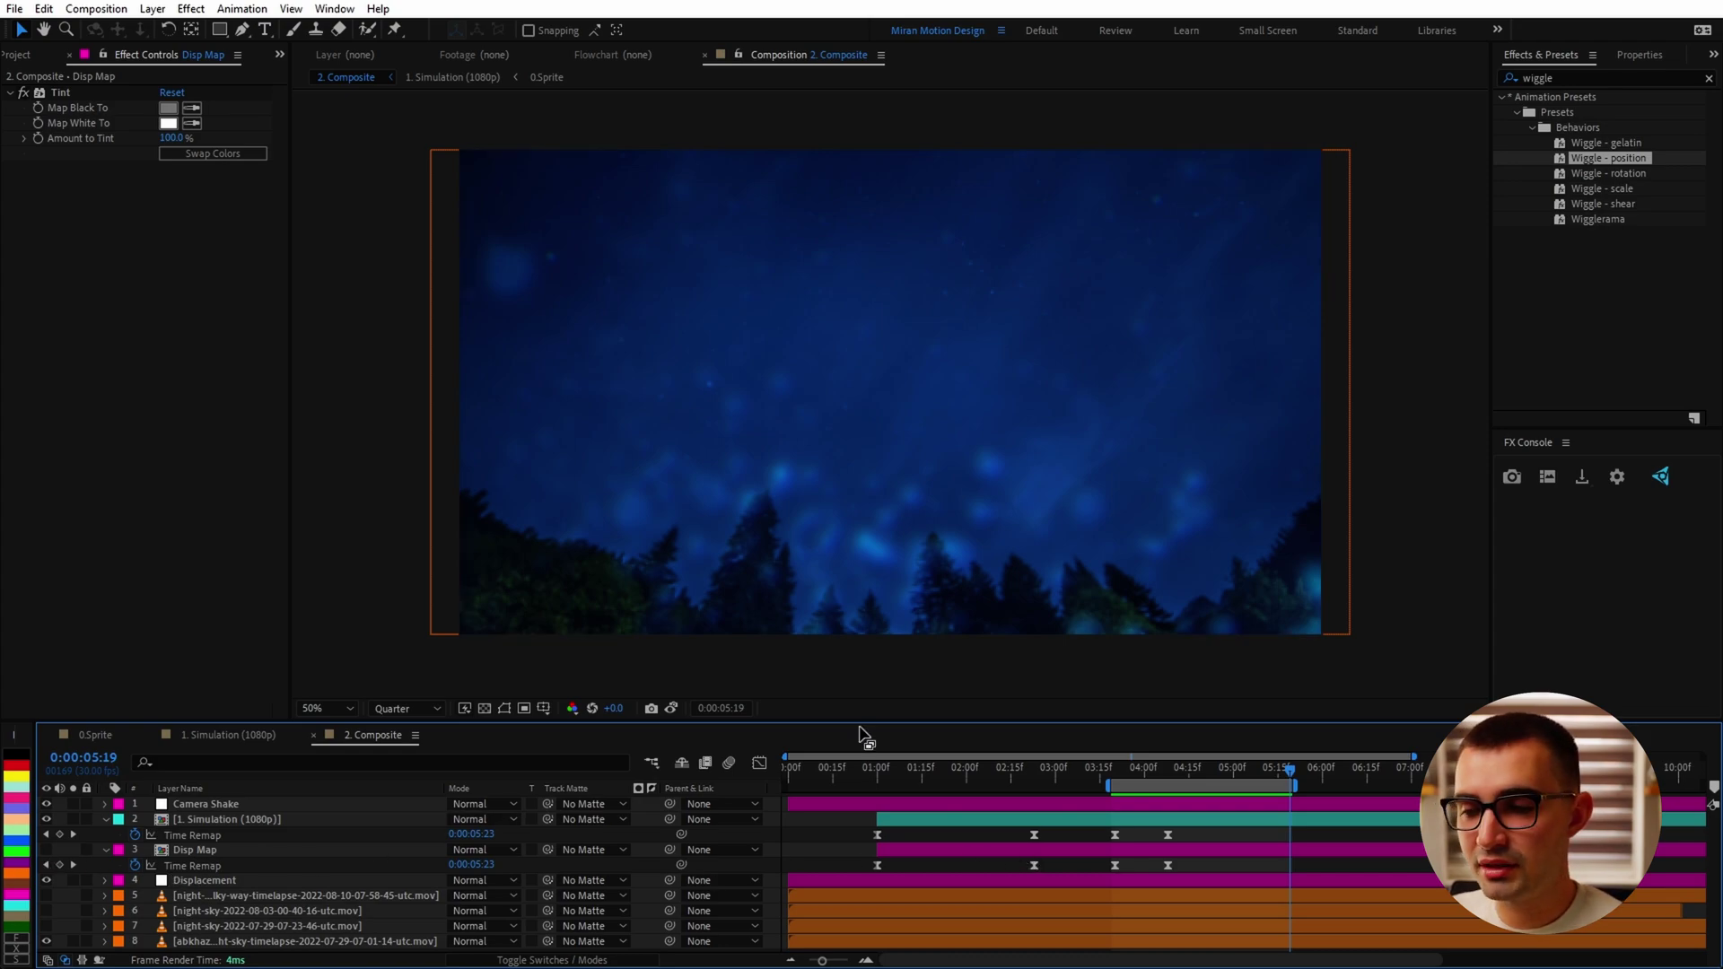
pyautogui.click(231, 820)
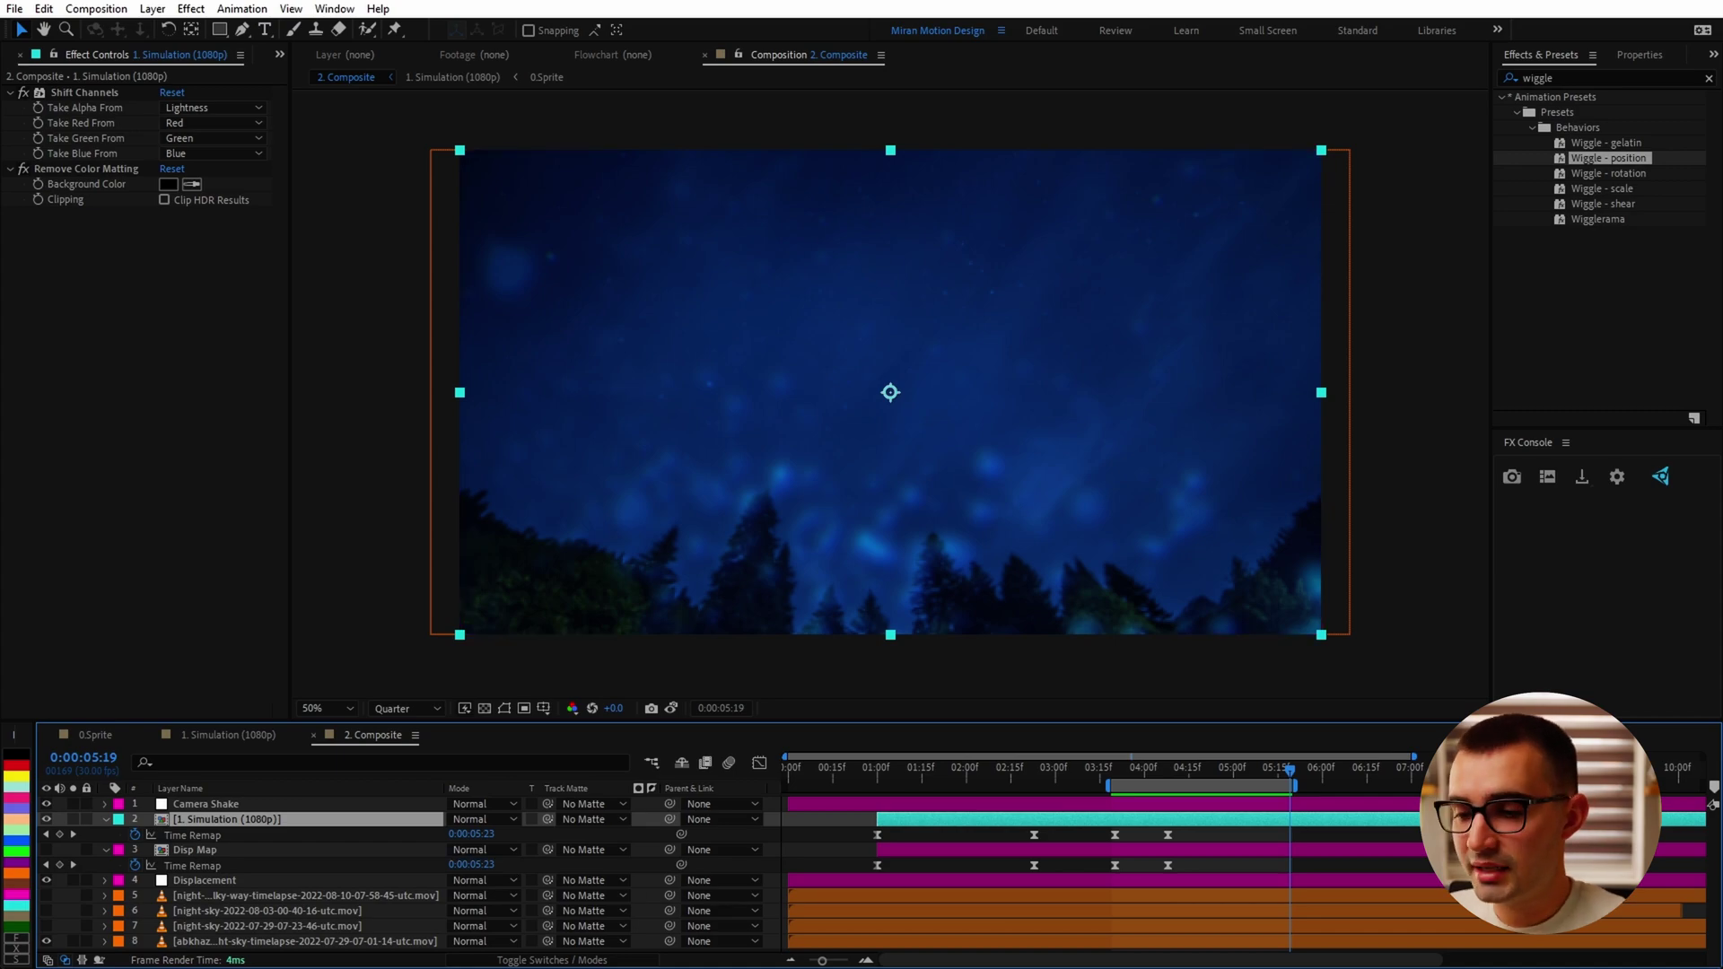
pyautogui.hotkey('ctrl', 'd')
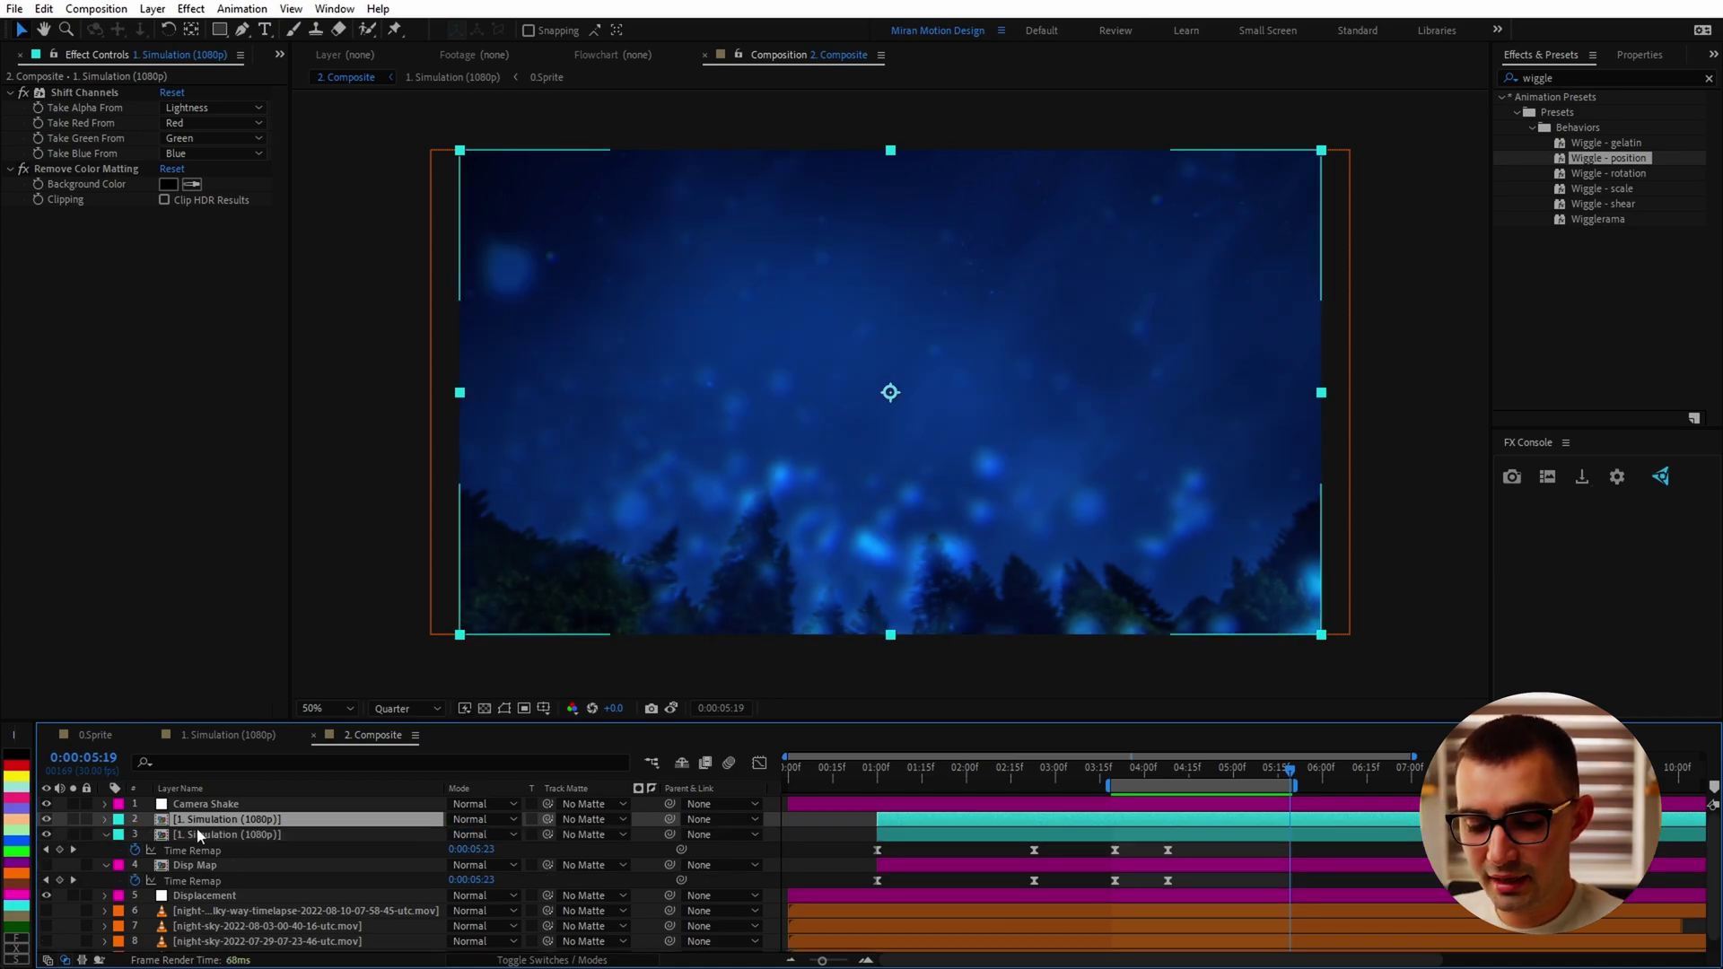
pyautogui.press('u')
pyautogui.click(135, 835)
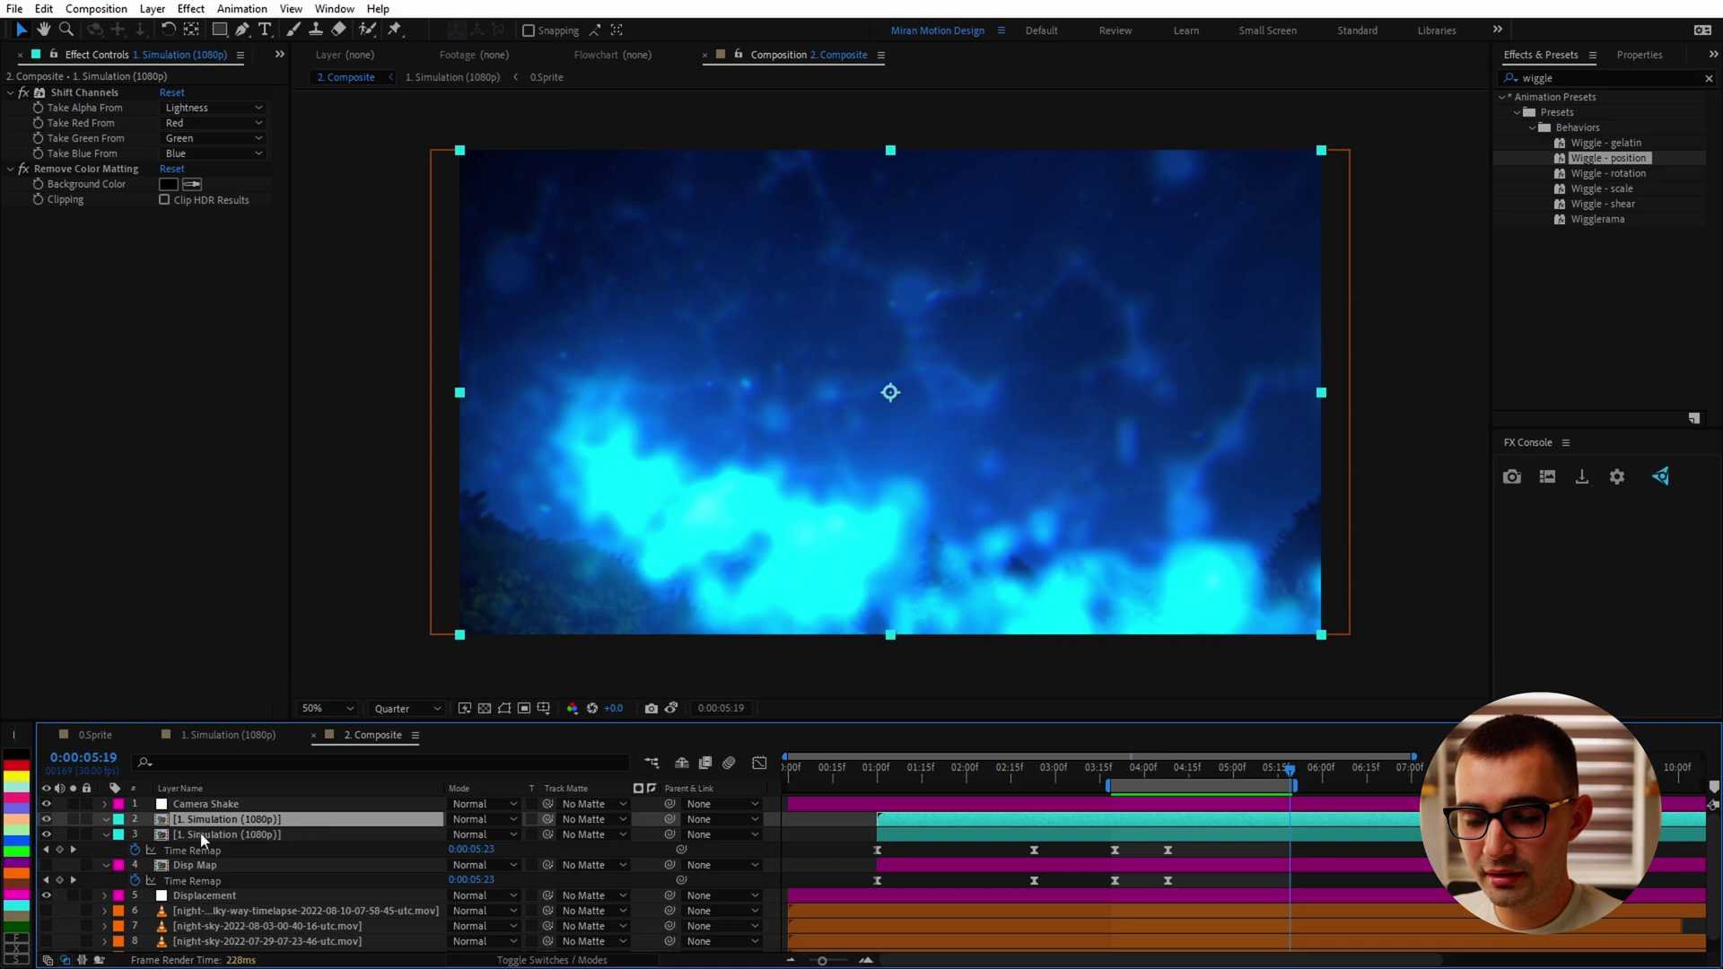
pyautogui.click(72, 820)
# Hide the FX layer inside 1. Simulation (1080p) and return to the 2. Composite composition
pyautogui.click(186, 737)
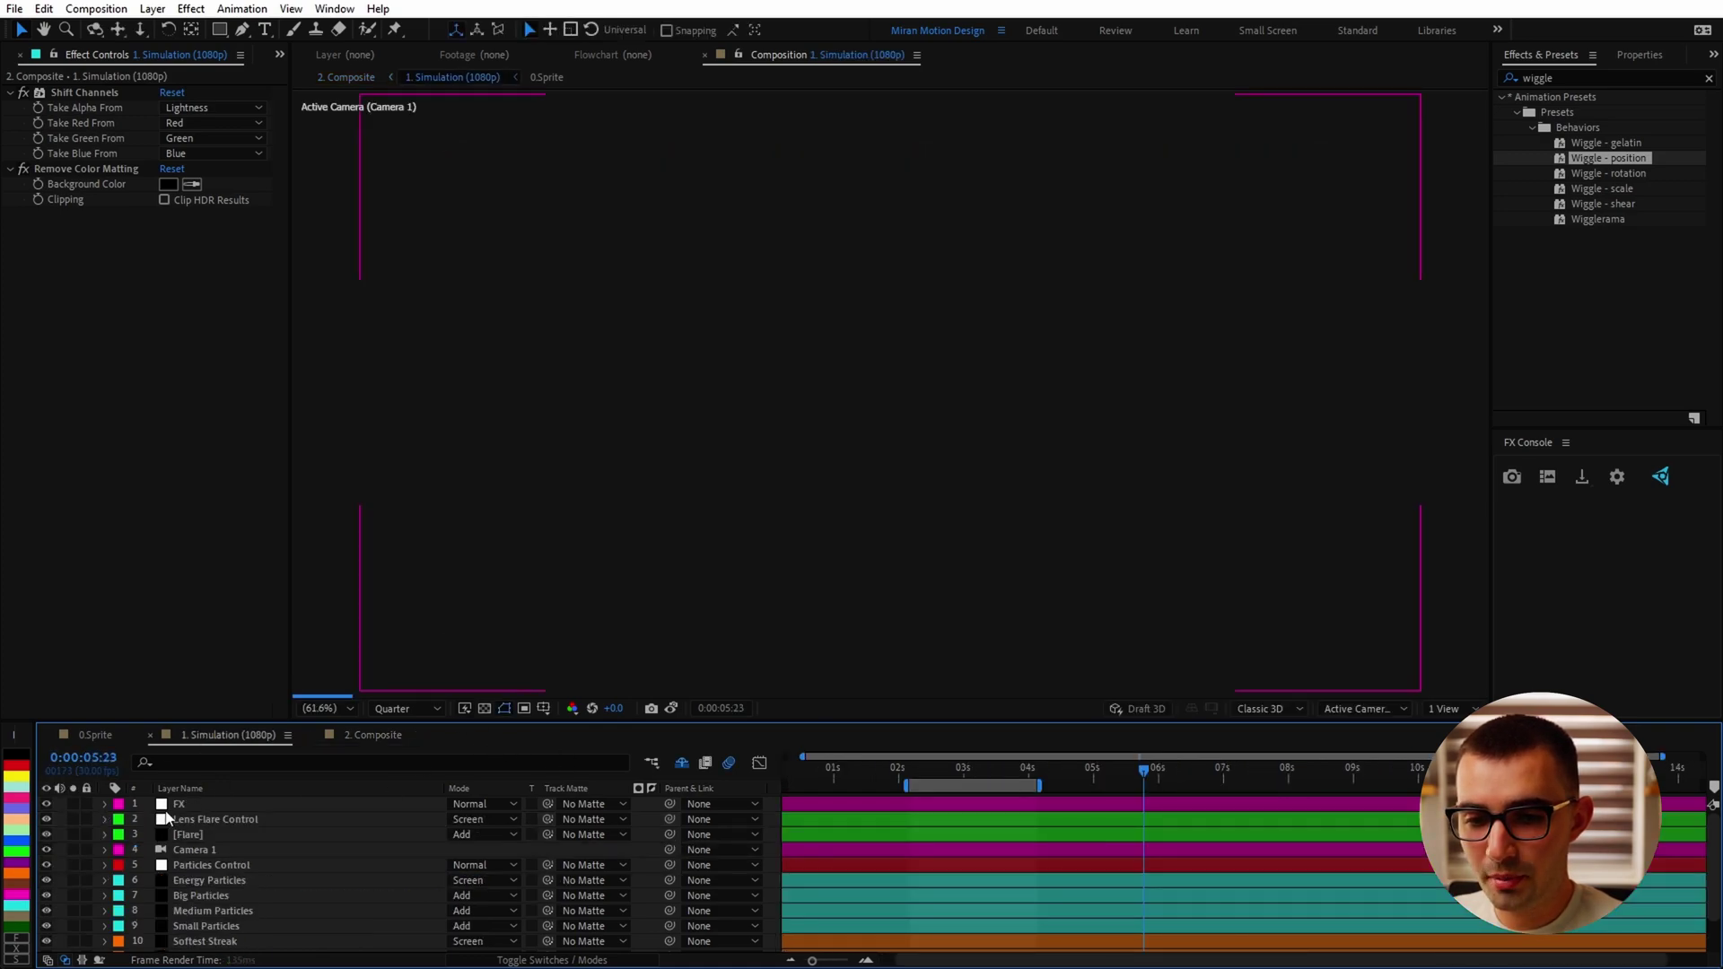
pyautogui.click(47, 803)
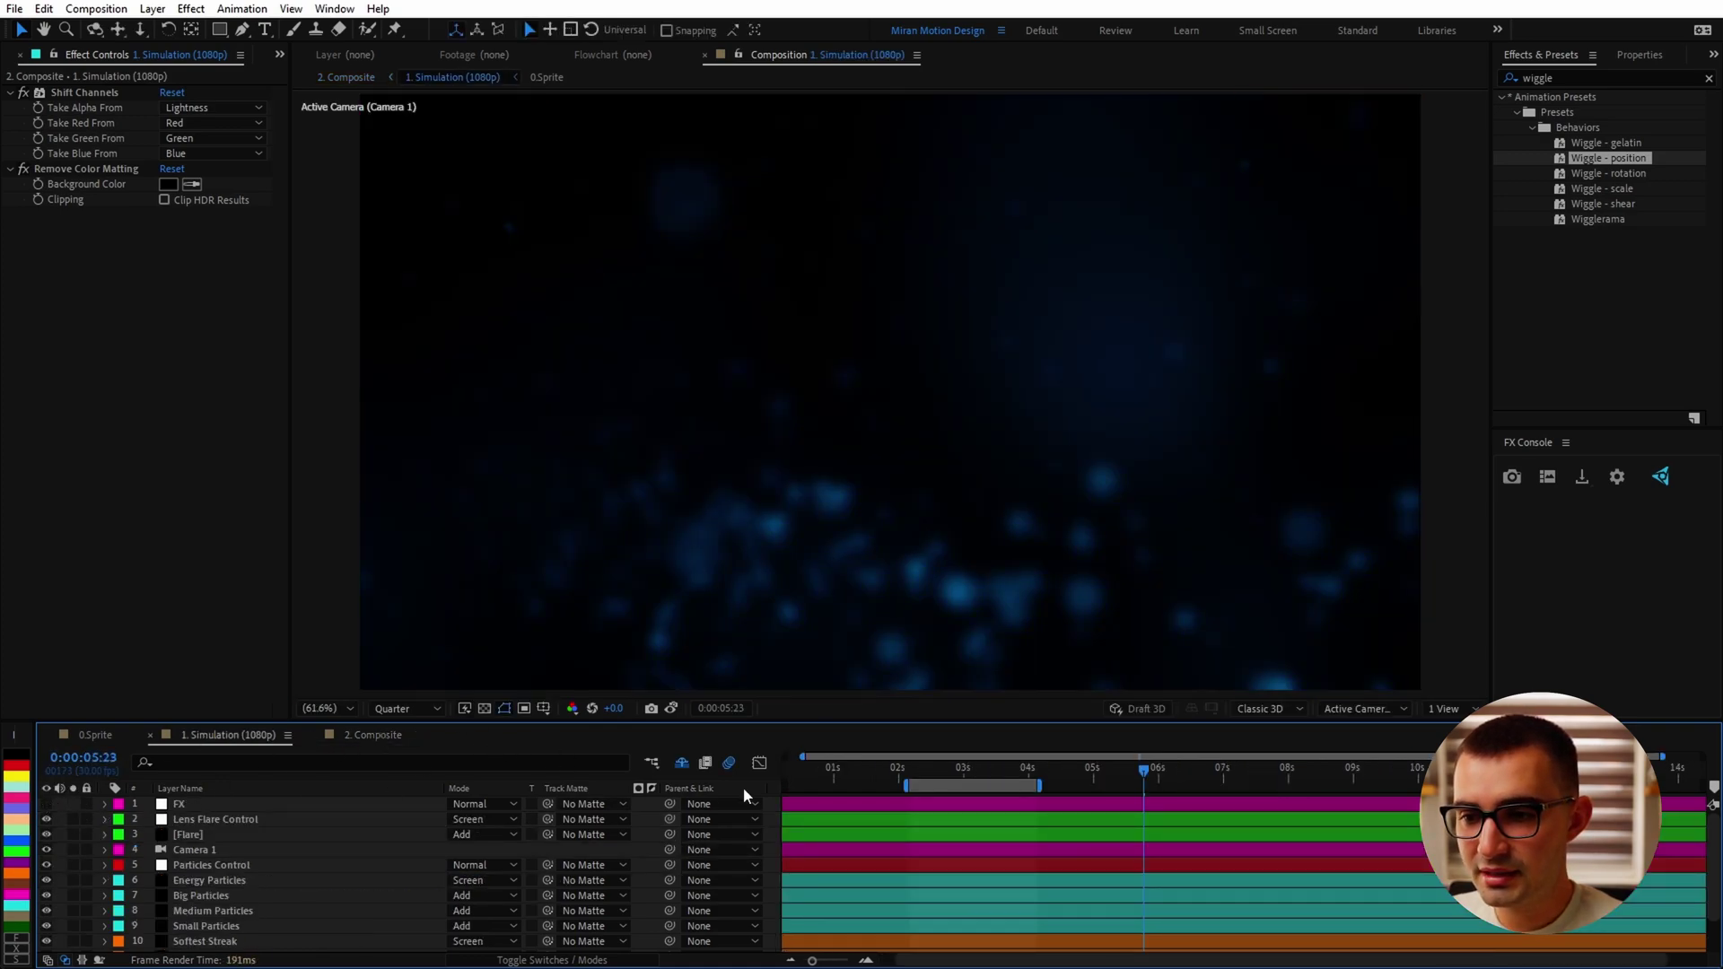
pyautogui.click(381, 730)
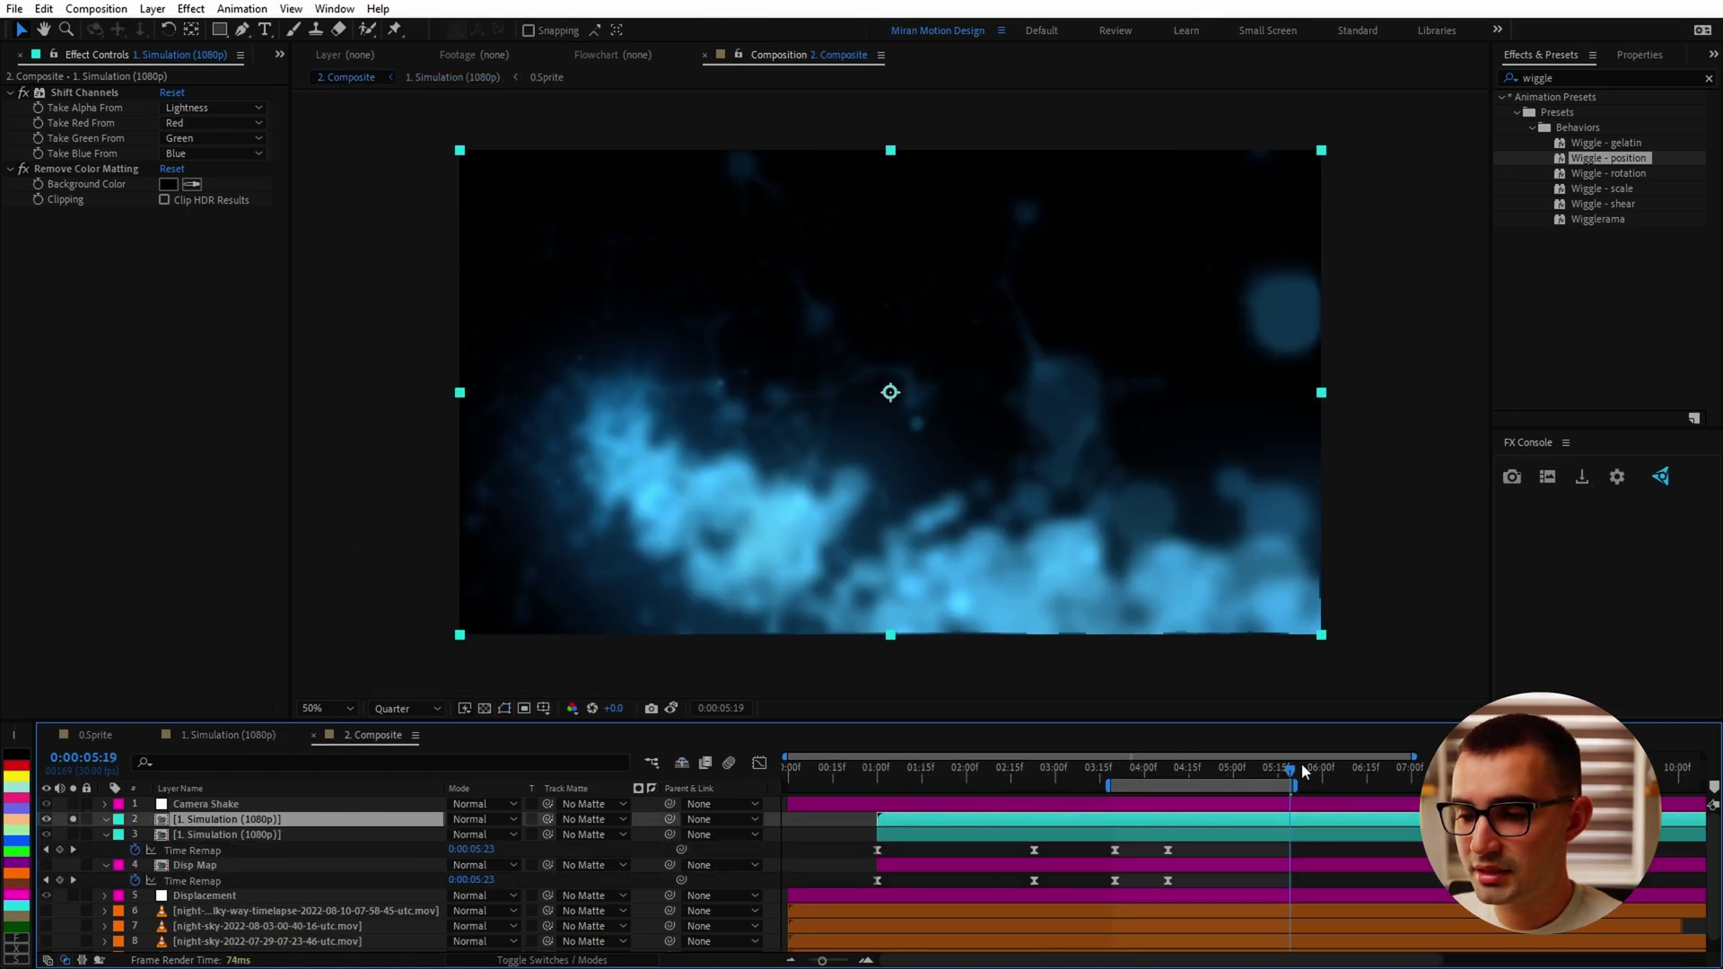
# Enable time remapping on the soloed copy of the 1. Simulation (1080p) layer
pyautogui.rightClick(1253, 821)
pyautogui.moveTo(1310, 378)
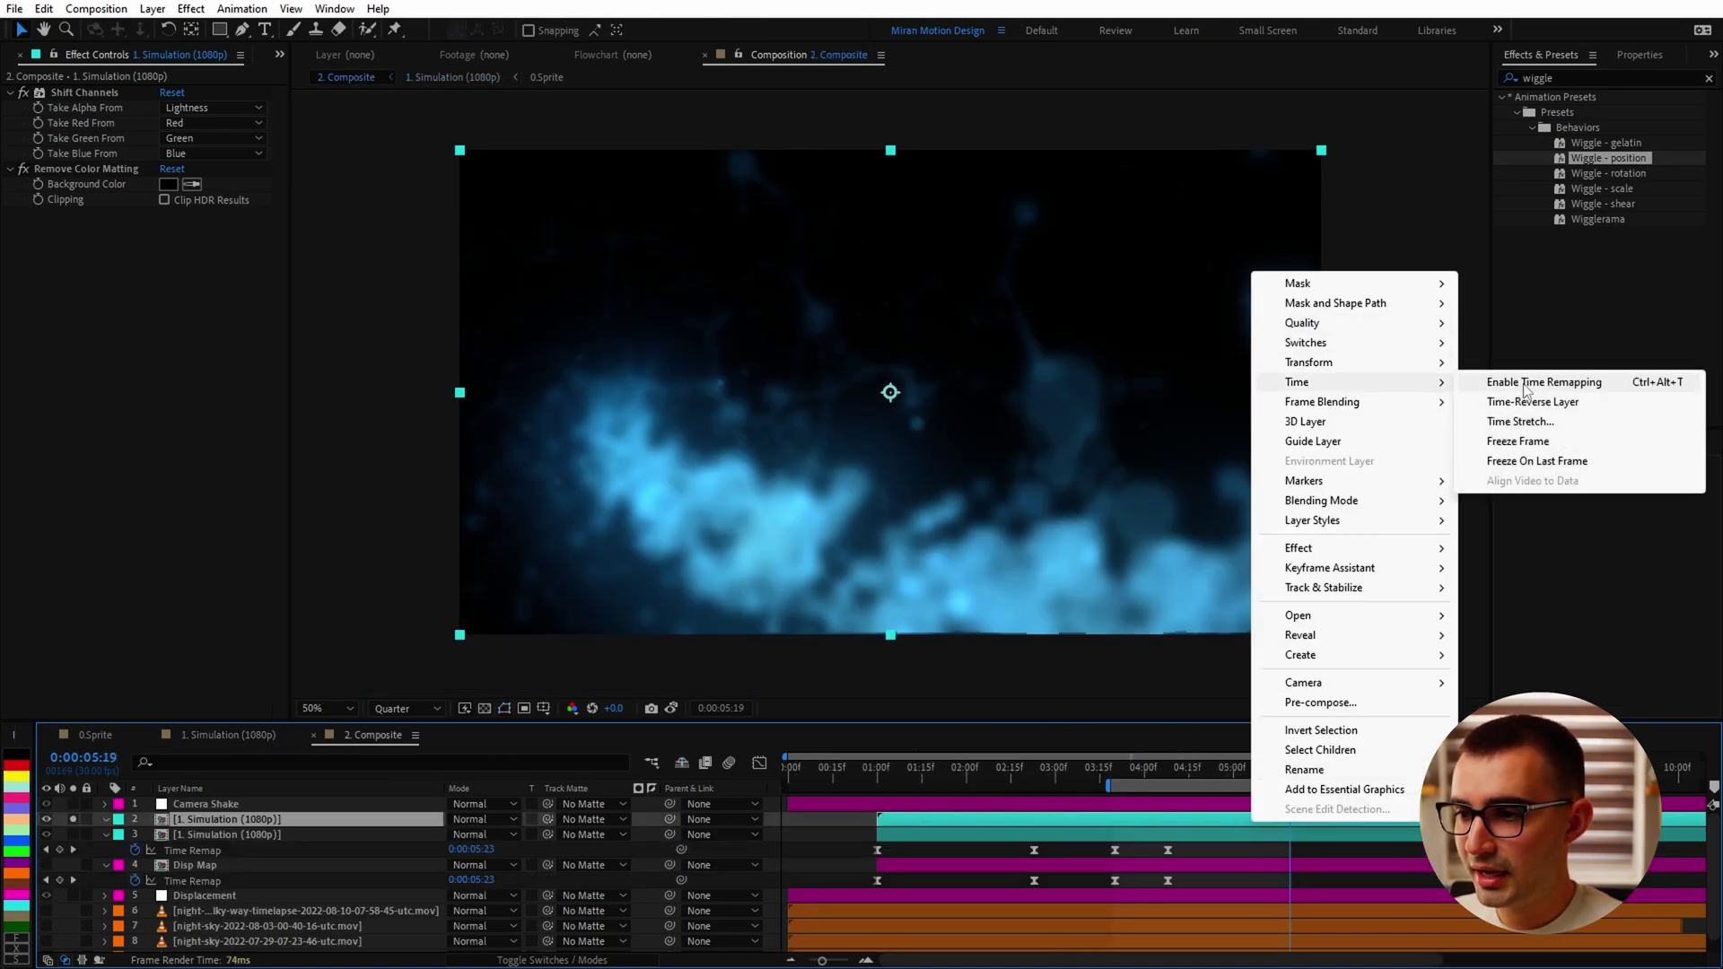
pyautogui.click(1543, 382)
pyautogui.scroll(-2, 1258, 826)
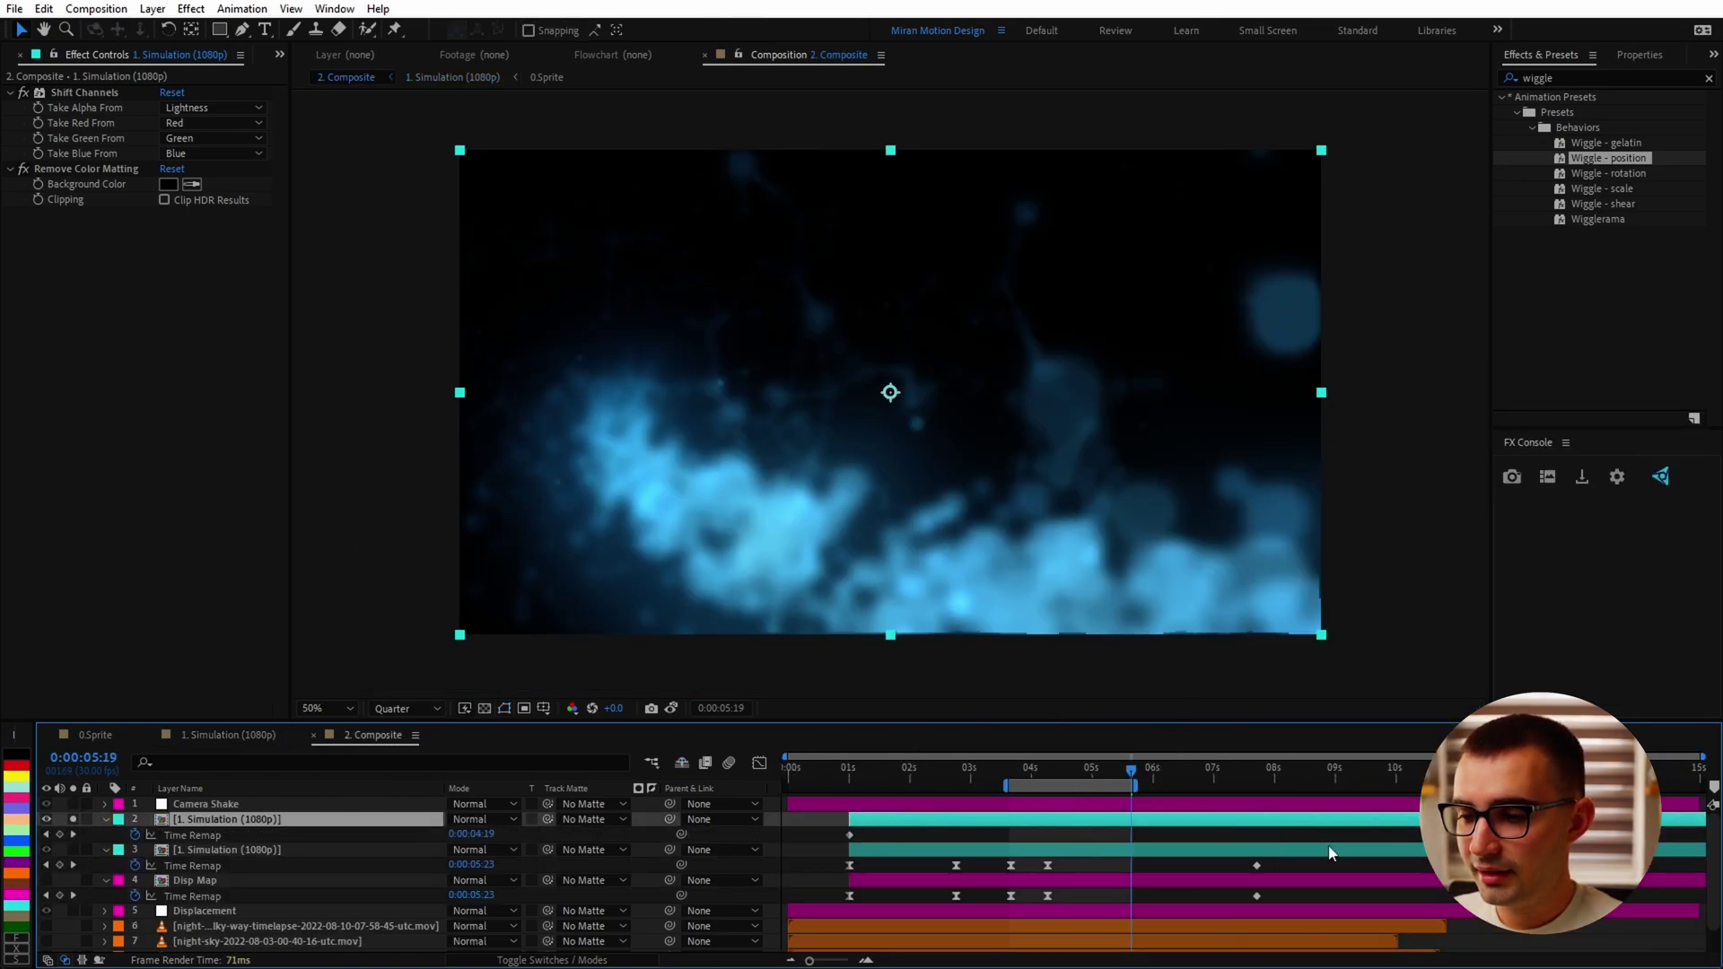
# Add Time Remap keyframes on the soloed copy at 3:21, 4:06 and 9:00
pyautogui.moveTo(891, 775); pyautogui.dragTo(1014, 789)
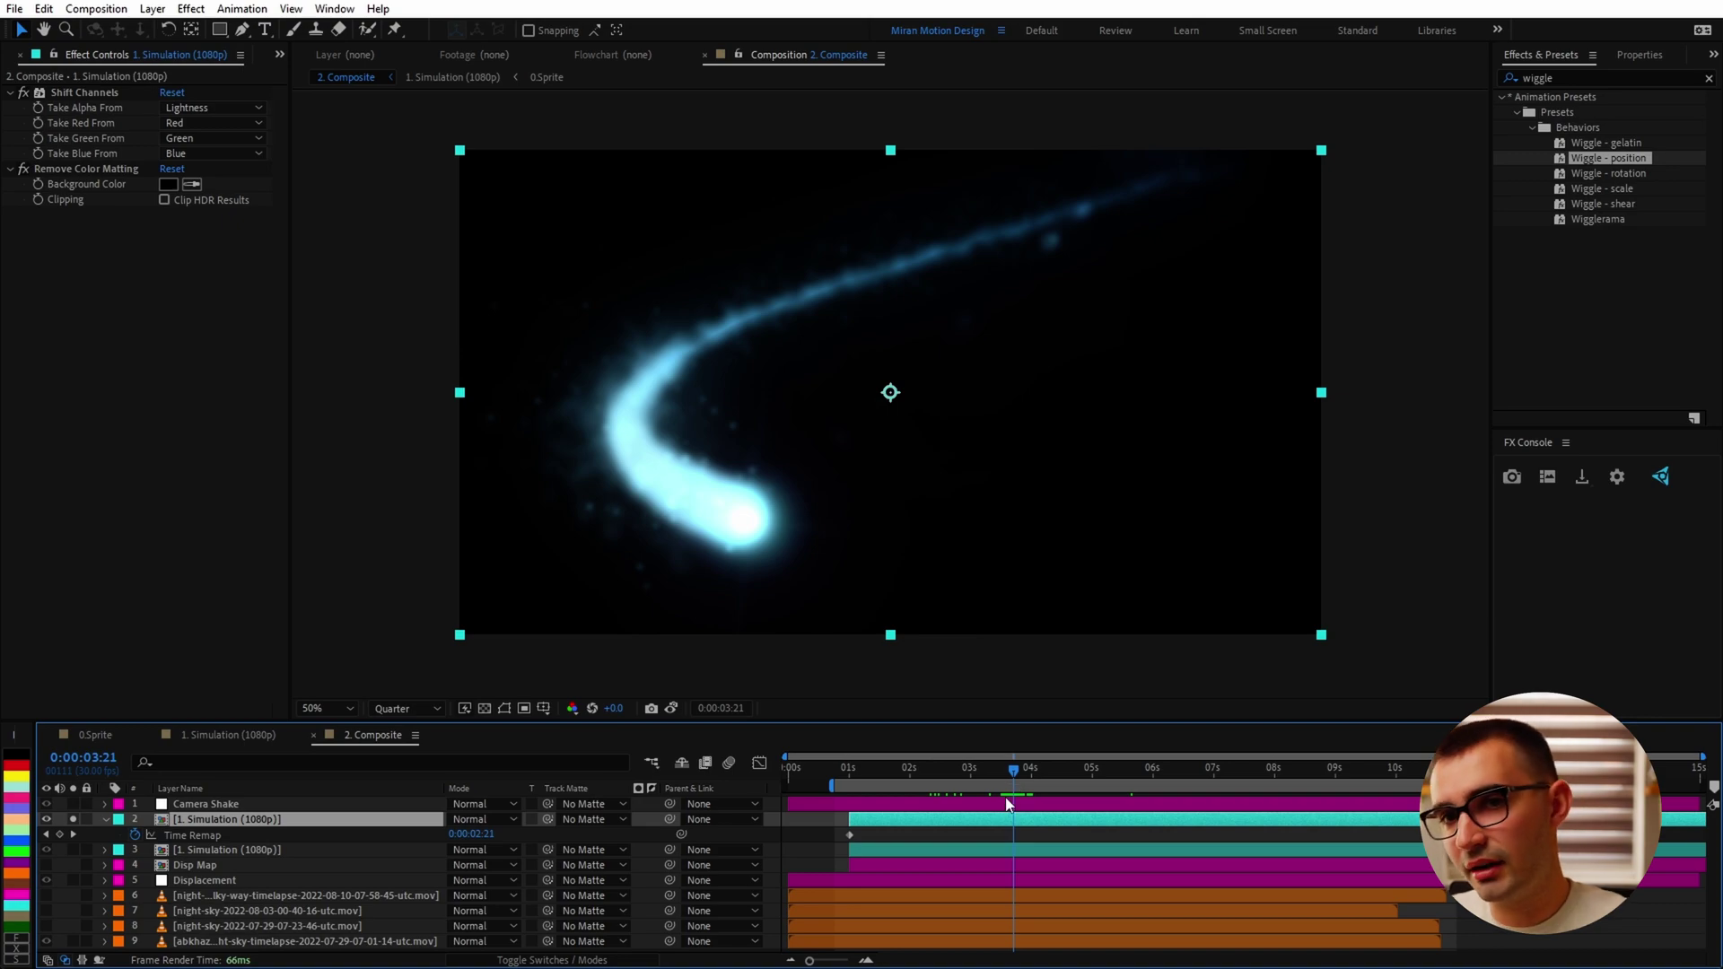
pyautogui.click(61, 834)
pyautogui.moveTo(1021, 771); pyautogui.dragTo(1045, 772)
pyautogui.hotkey('alt', 'shift', 't')
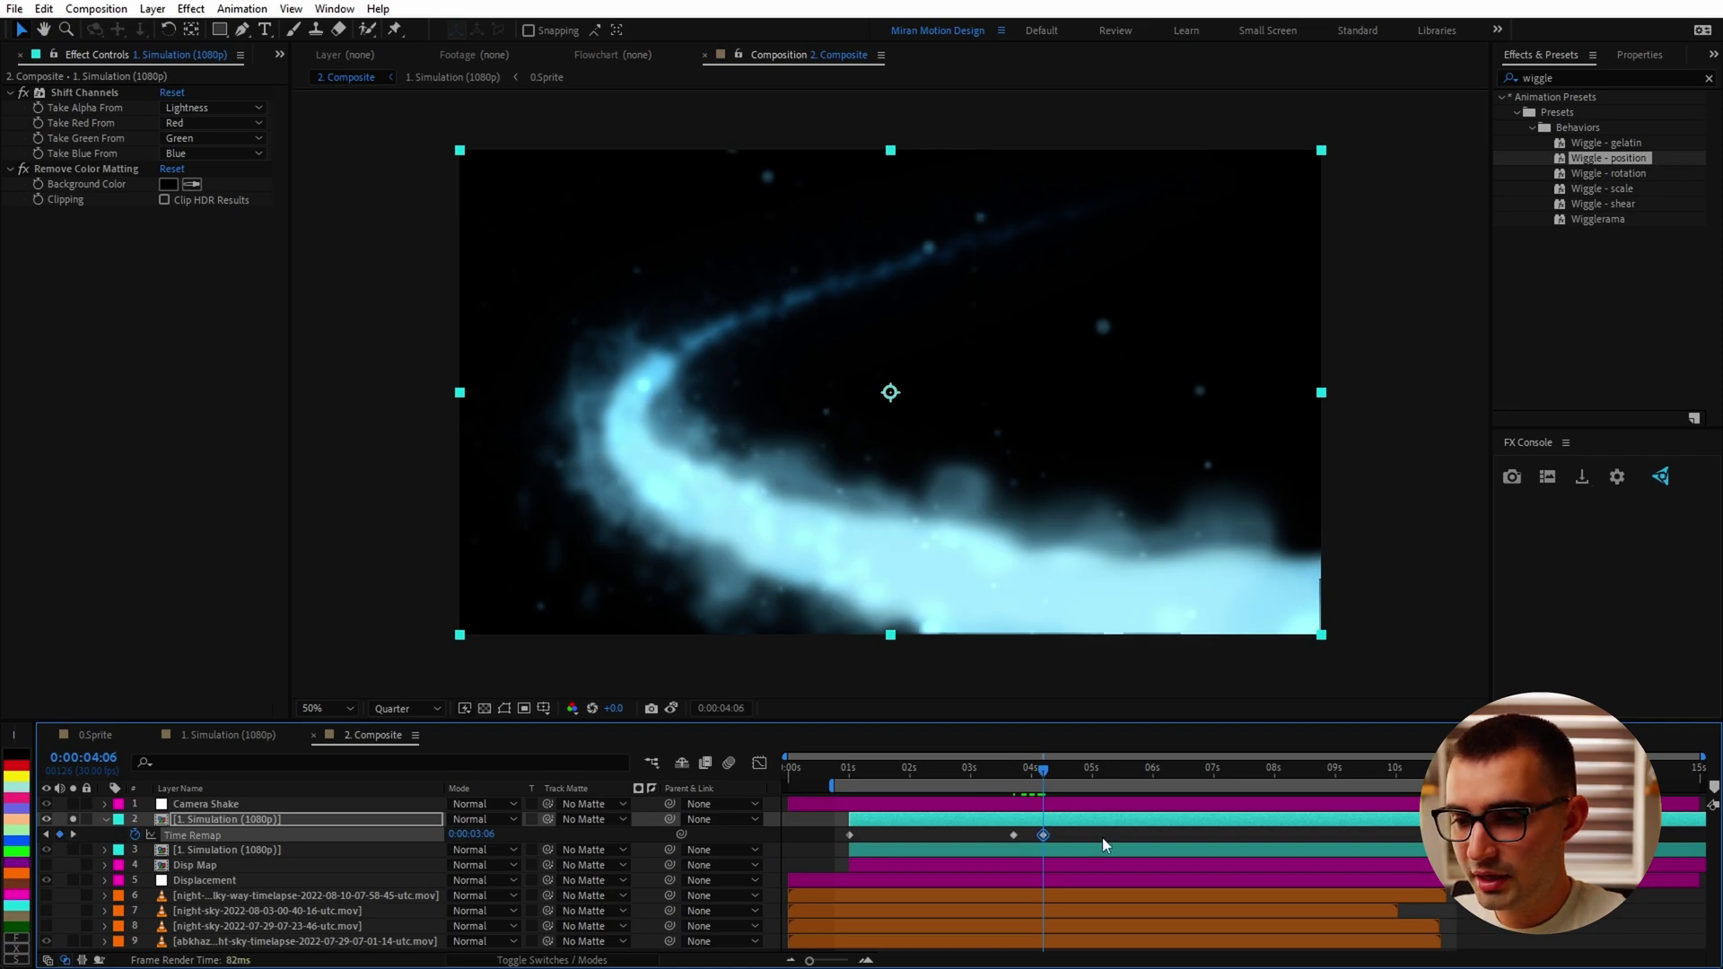
pyautogui.click(1334, 770)
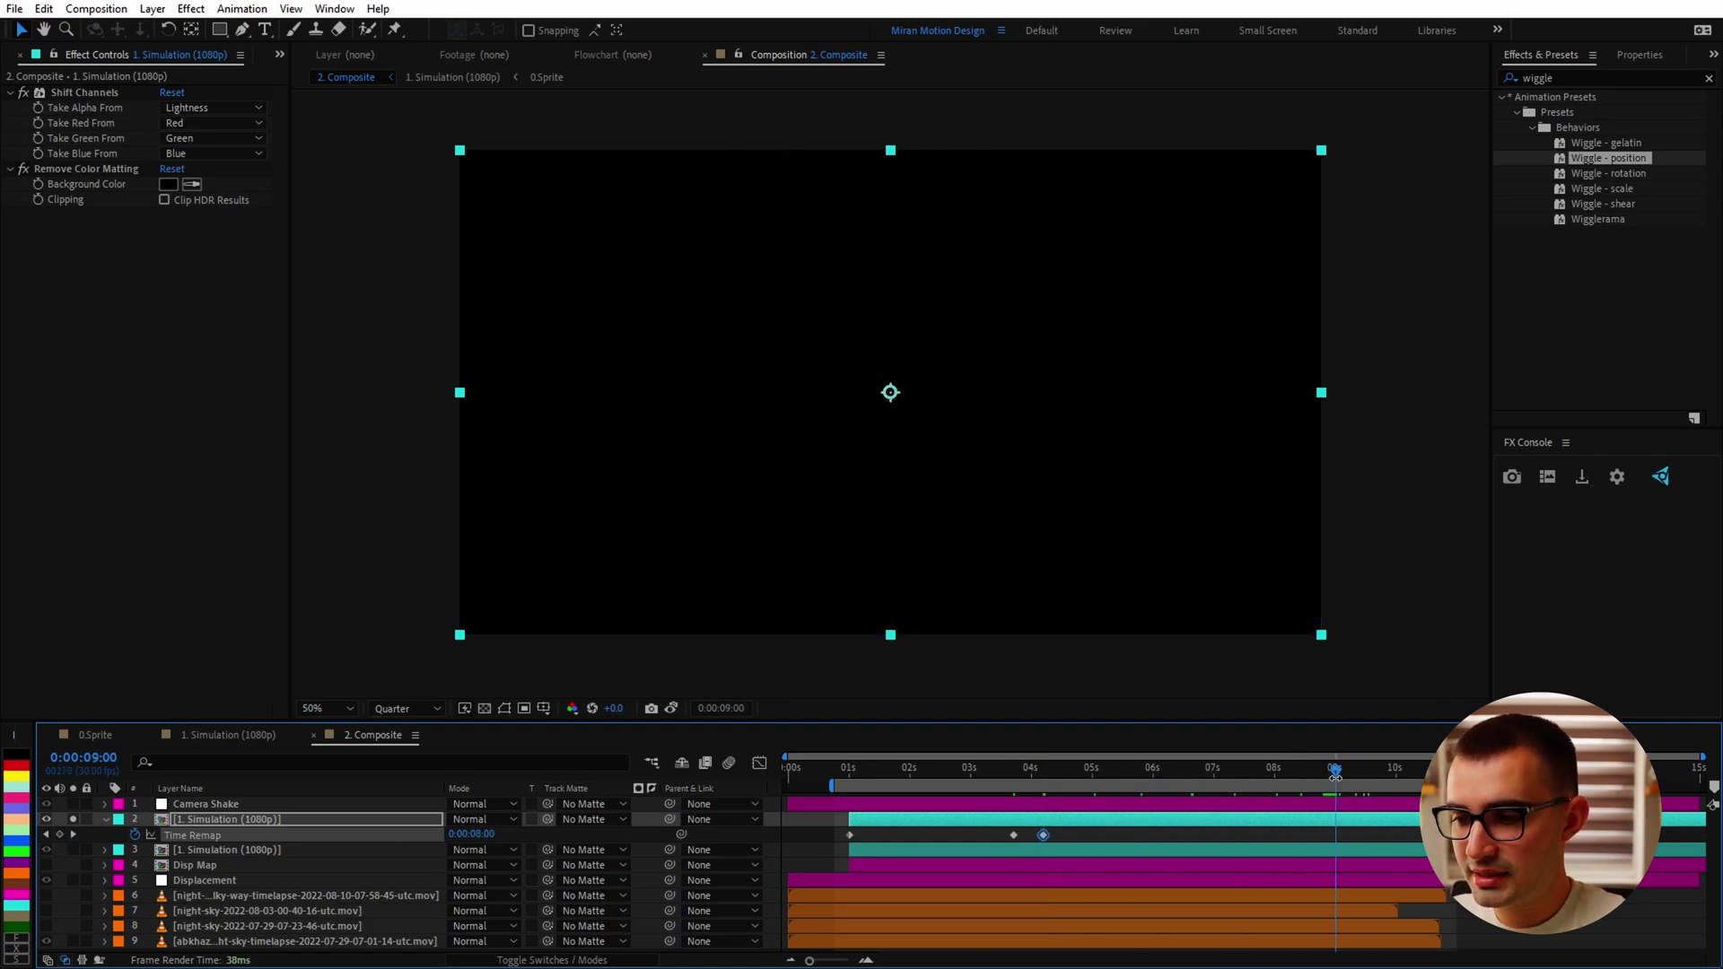
pyautogui.click(59, 835)
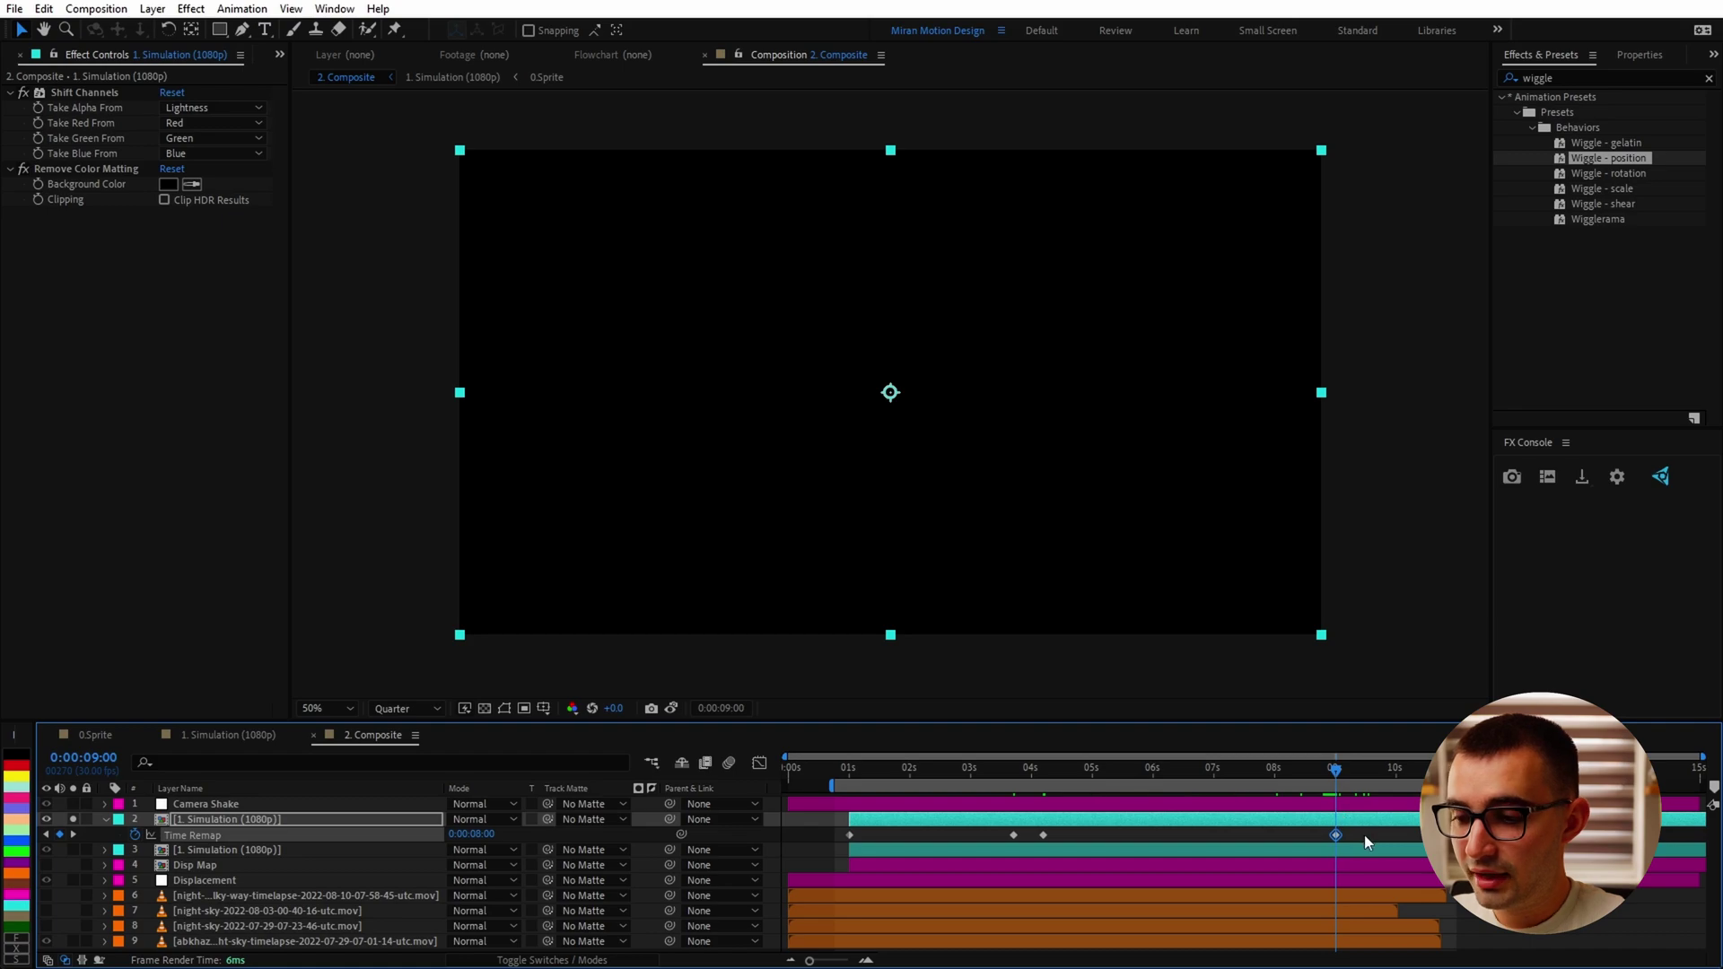
# Speed up the motion after 3:21 by moving the 4:06 Time Remap keyframe to about 3:27, and preview it
pyautogui.moveTo(1364, 835); pyautogui.dragTo(1028, 844)
pyautogui.click(1020, 770)
pyautogui.scroll(3, 1028, 844)
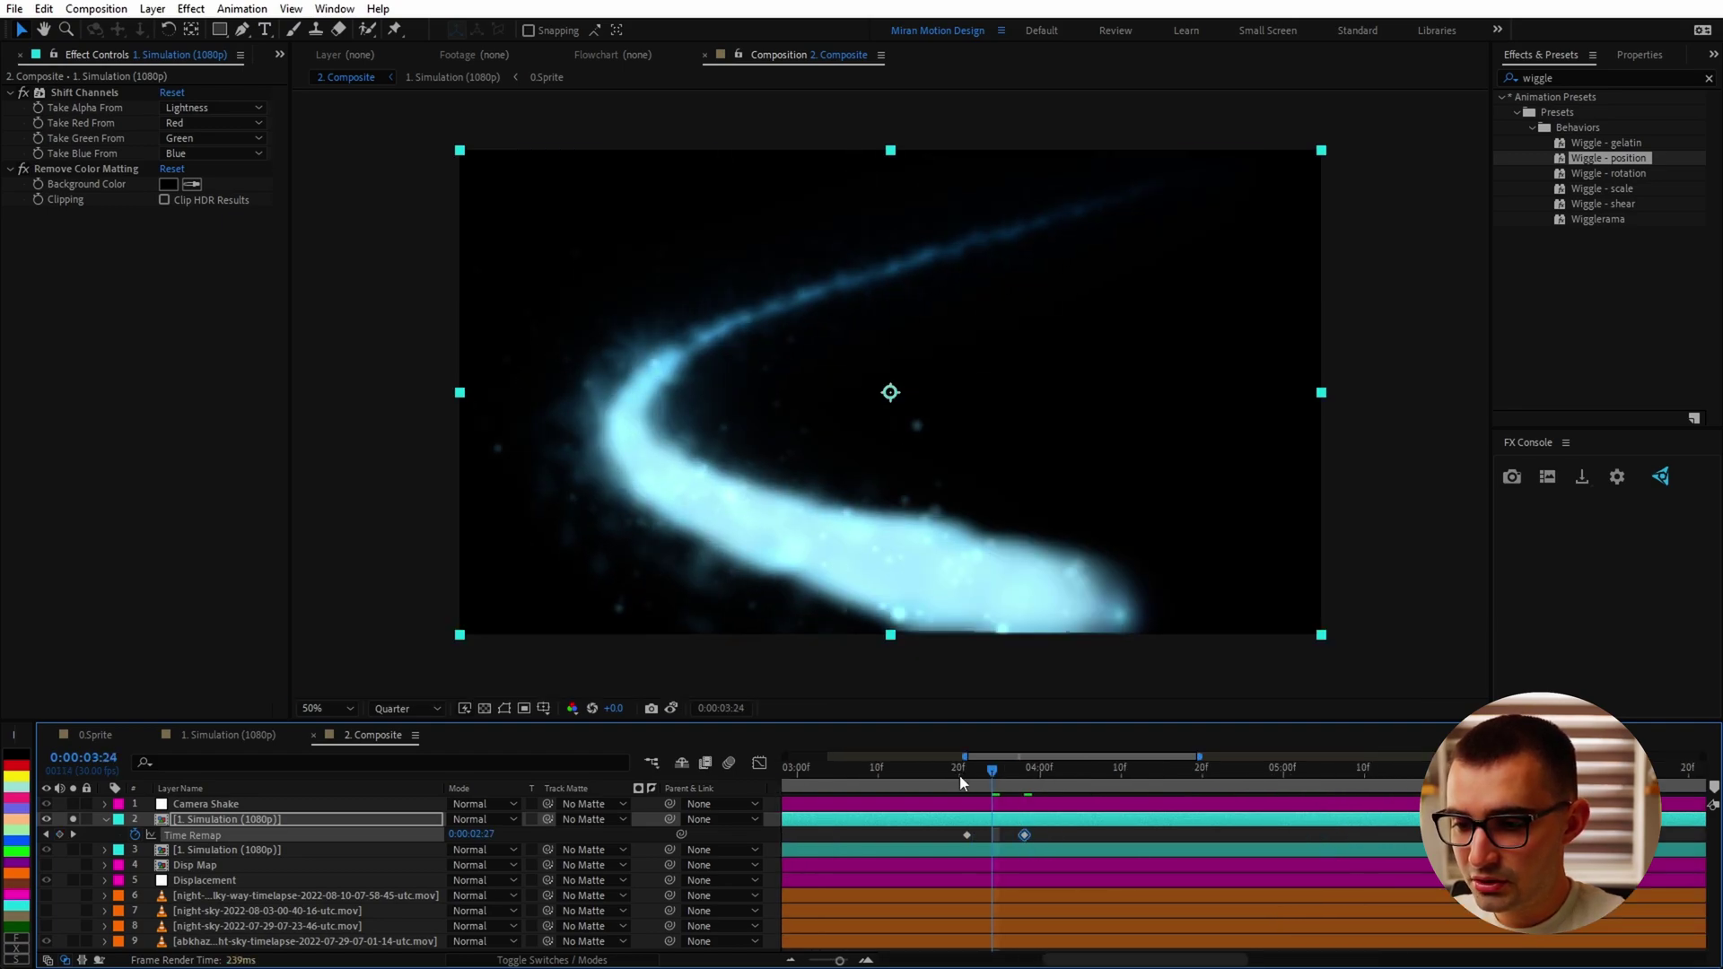
pyautogui.moveTo(961, 776); pyautogui.dragTo(1004, 826)
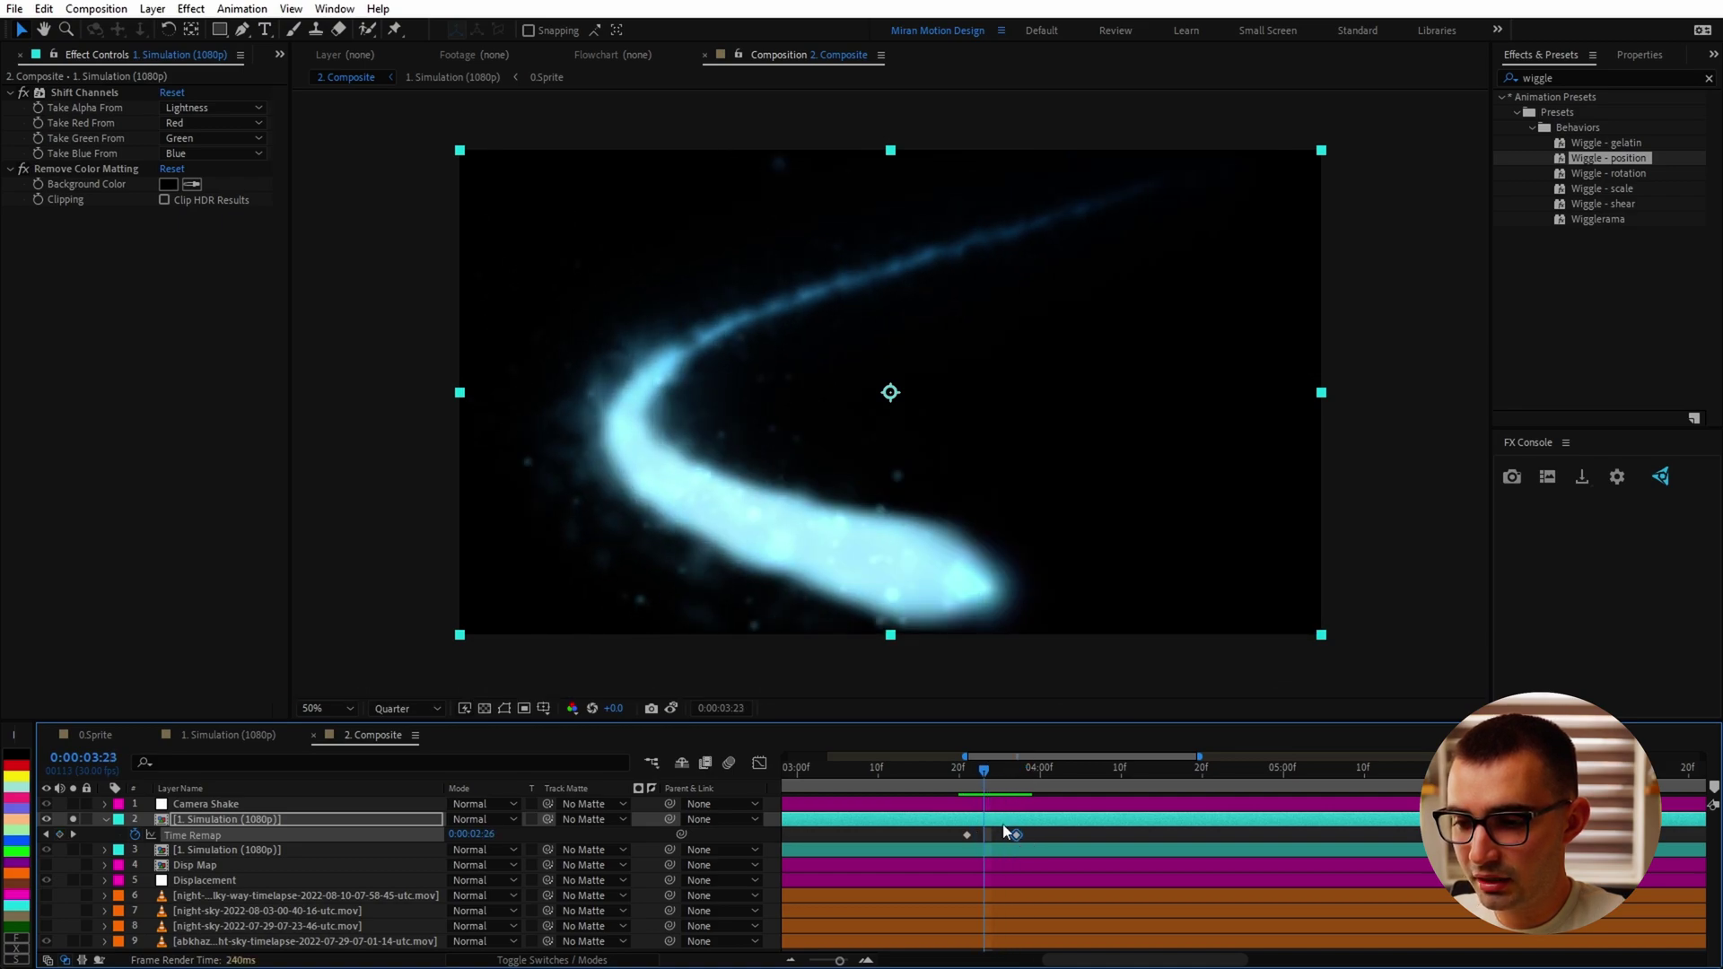
pyautogui.moveTo(947, 770); pyautogui.dragTo(910, 770)
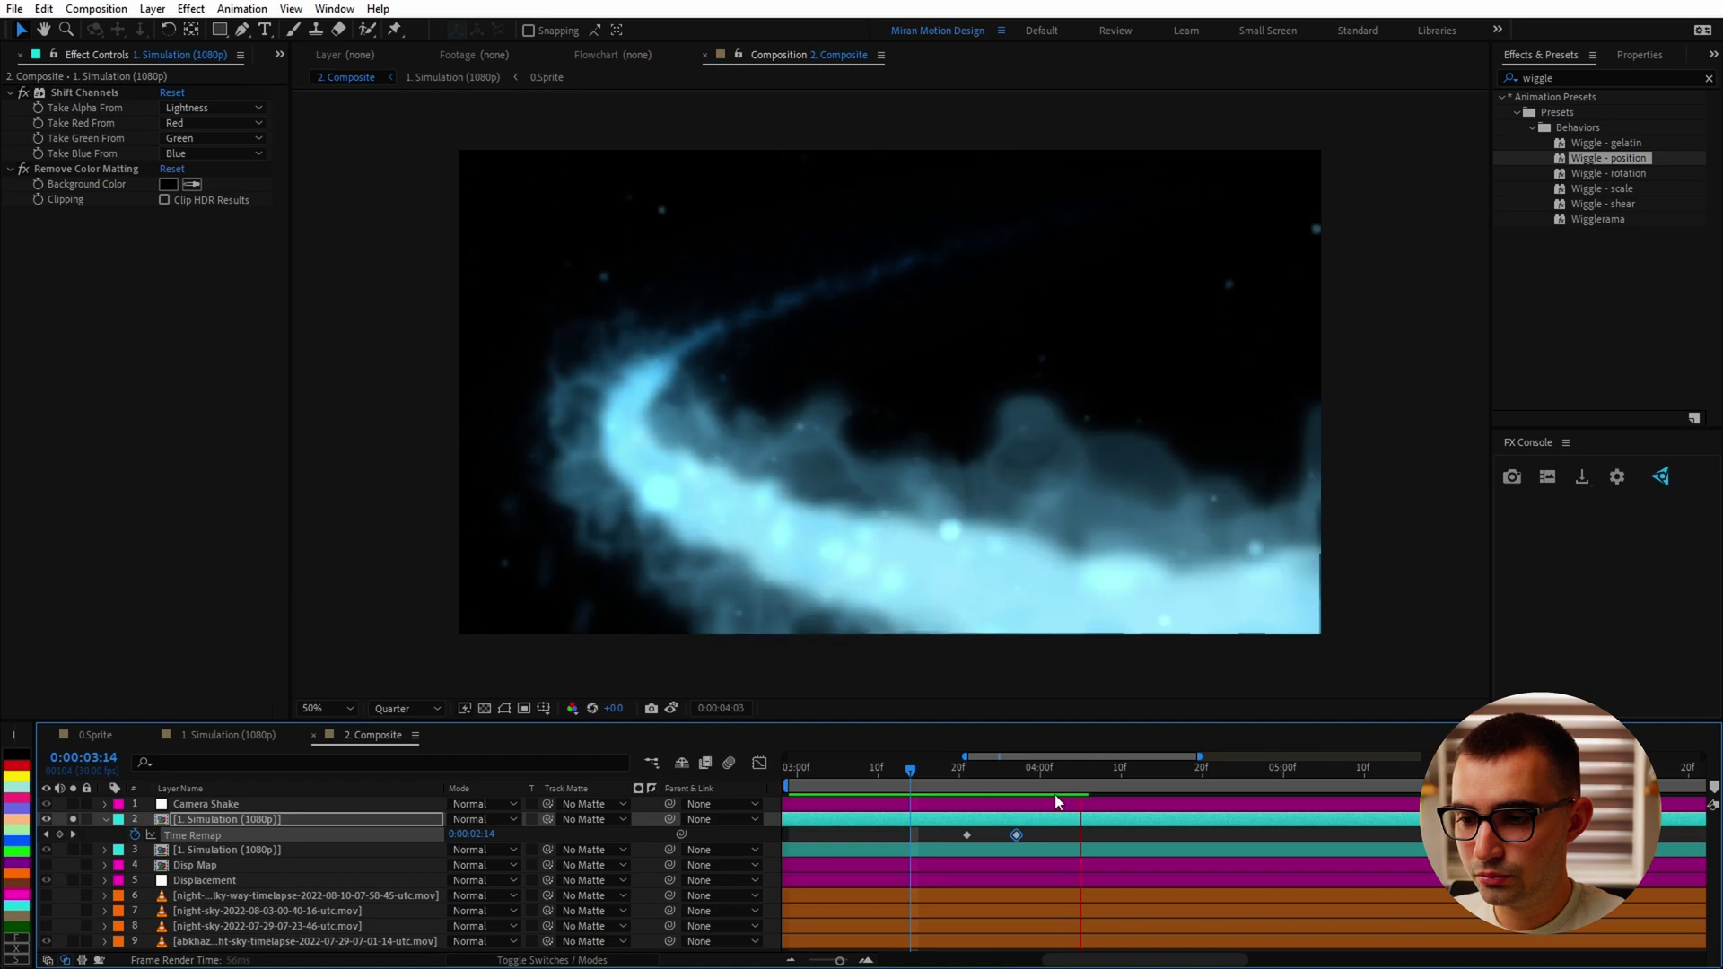
pyautogui.press('space')
# Move the ramp's end keyframe to about 3:23, preview the faster motion and nudge the keyframe to about 3:24
pyautogui.moveTo(1016, 834); pyautogui.dragTo(983, 835)
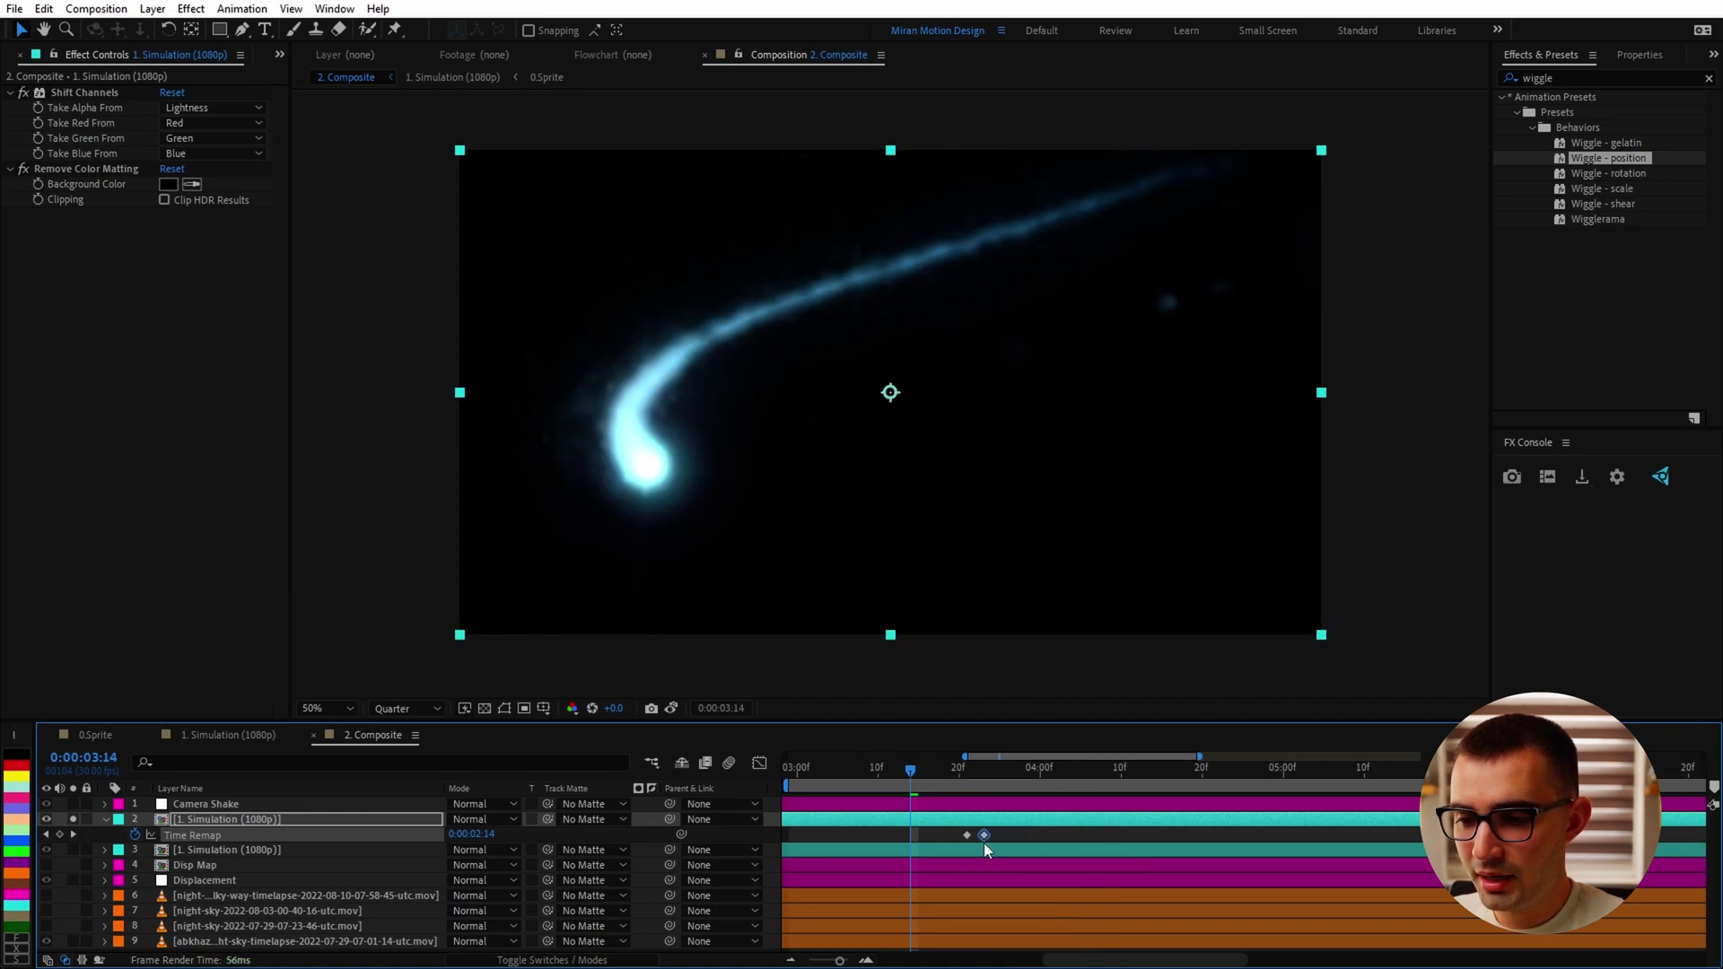
pyautogui.press('space')
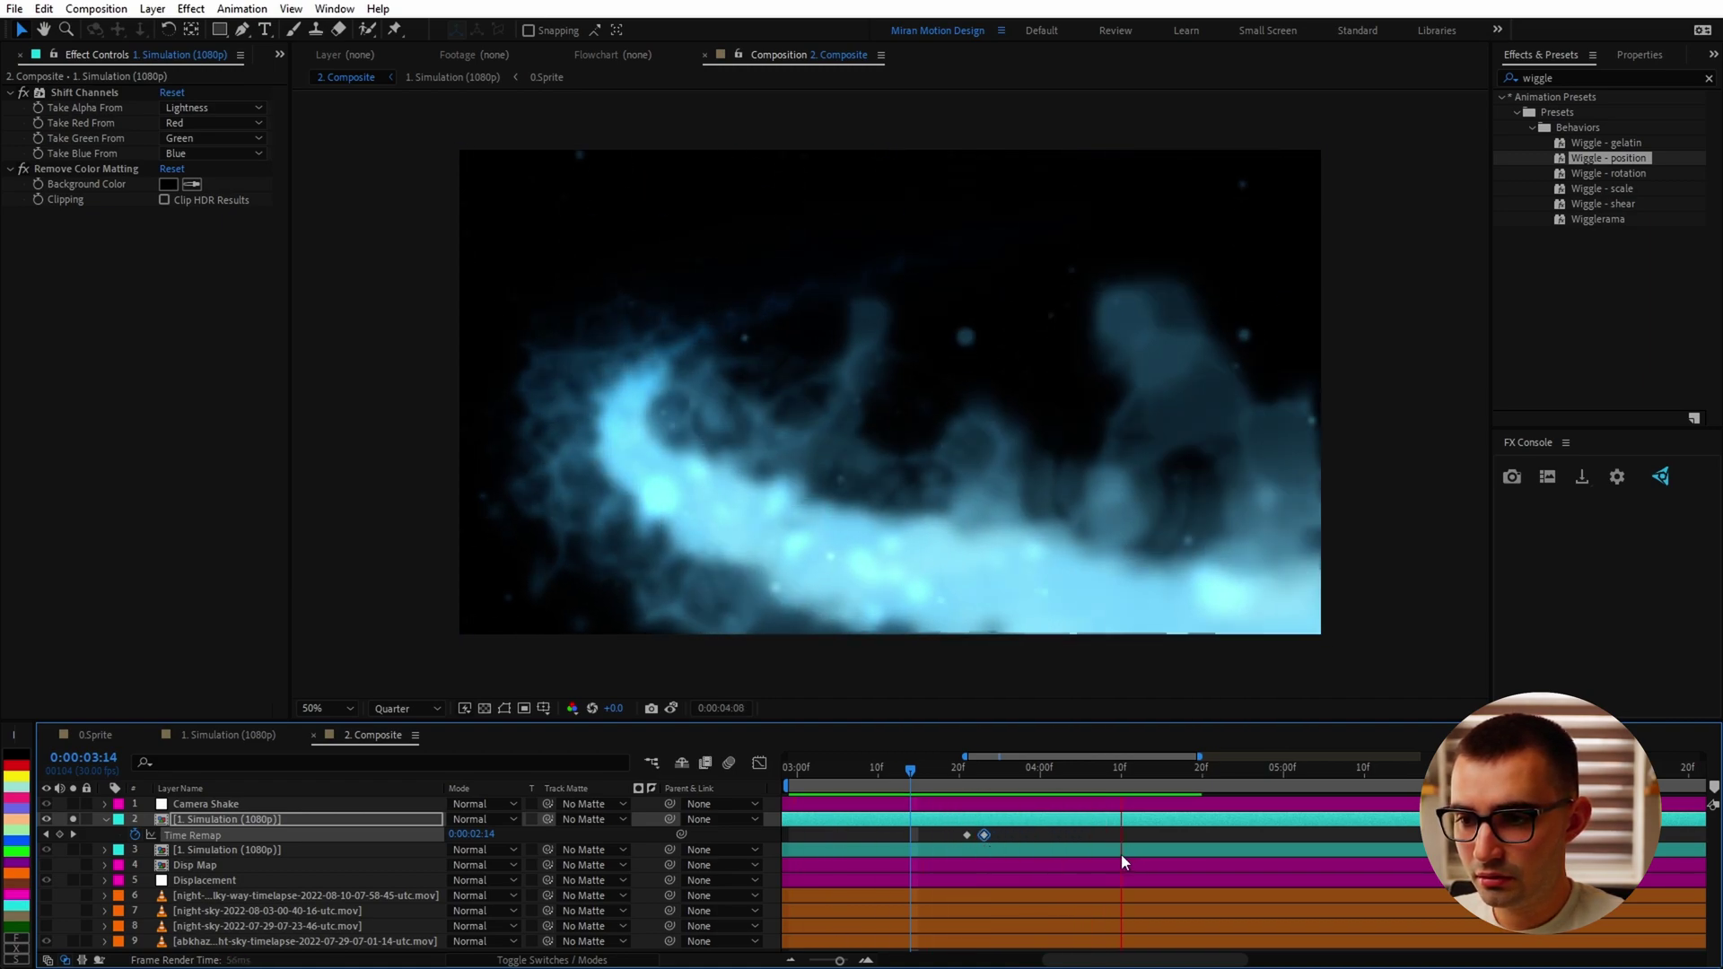
pyautogui.moveTo(987, 833); pyautogui.dragTo(994, 835)
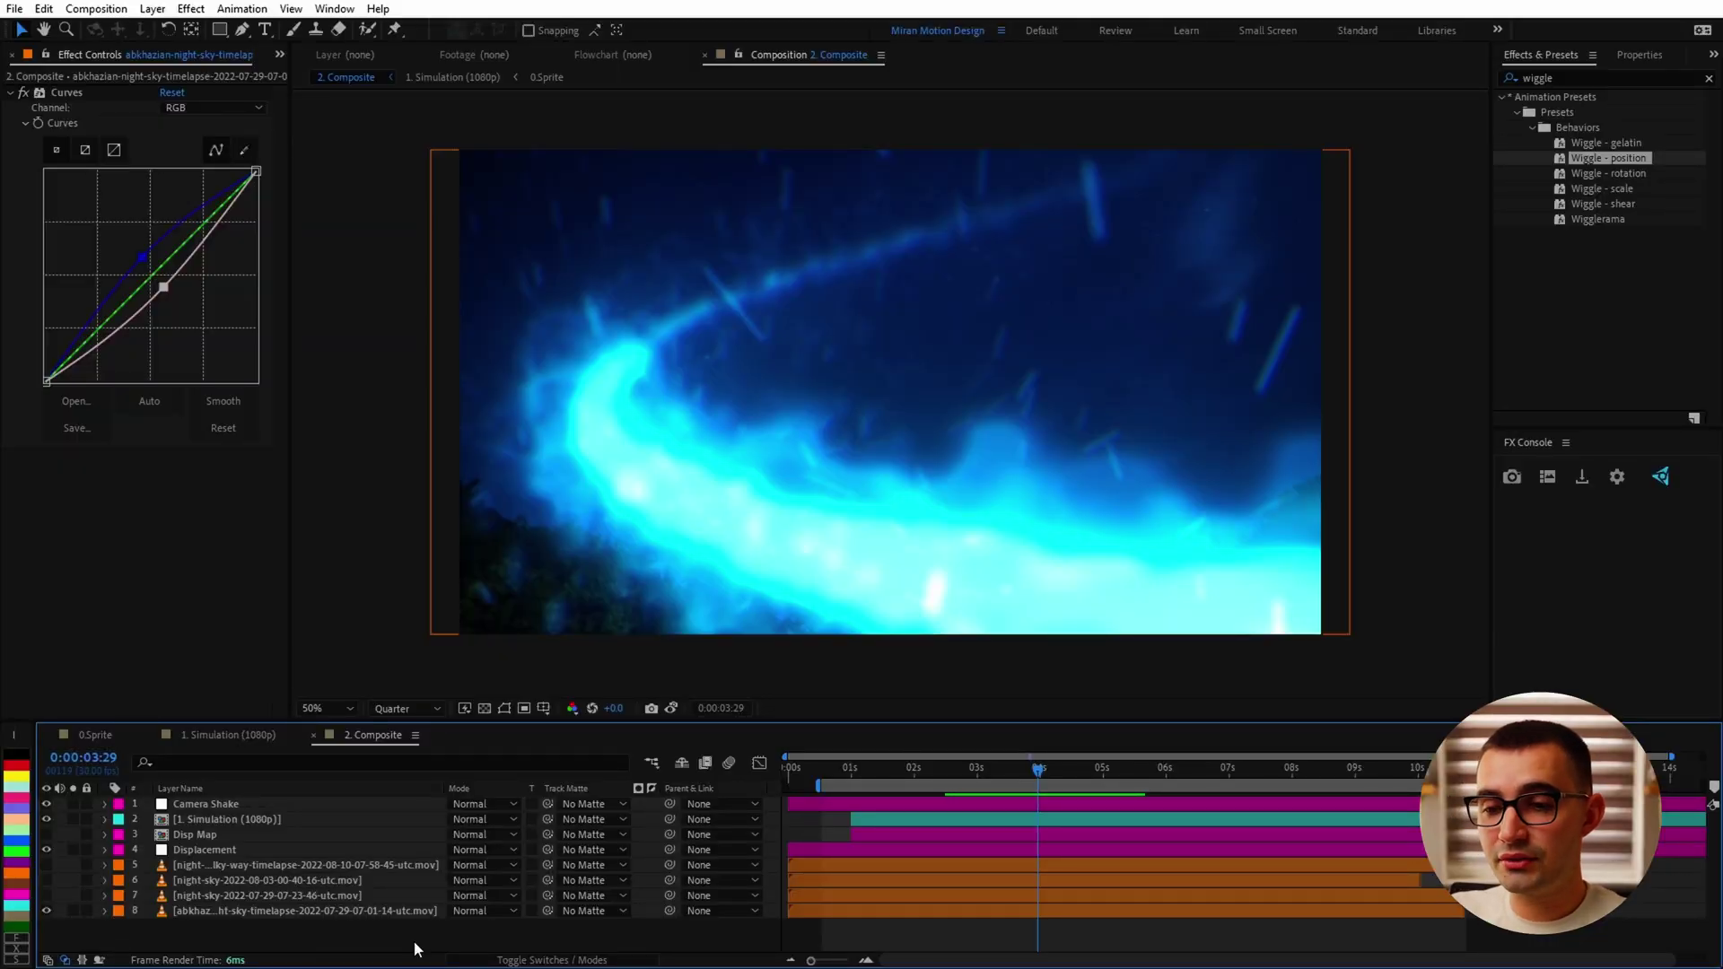
# Enlarge the timeline and copy the four night-sky footage layers from 2. Composite to the bottom of 1. Simulation (1080p)
pyautogui.click(244, 739)
pyautogui.moveTo(628, 724); pyautogui.dragTo(655, 607)
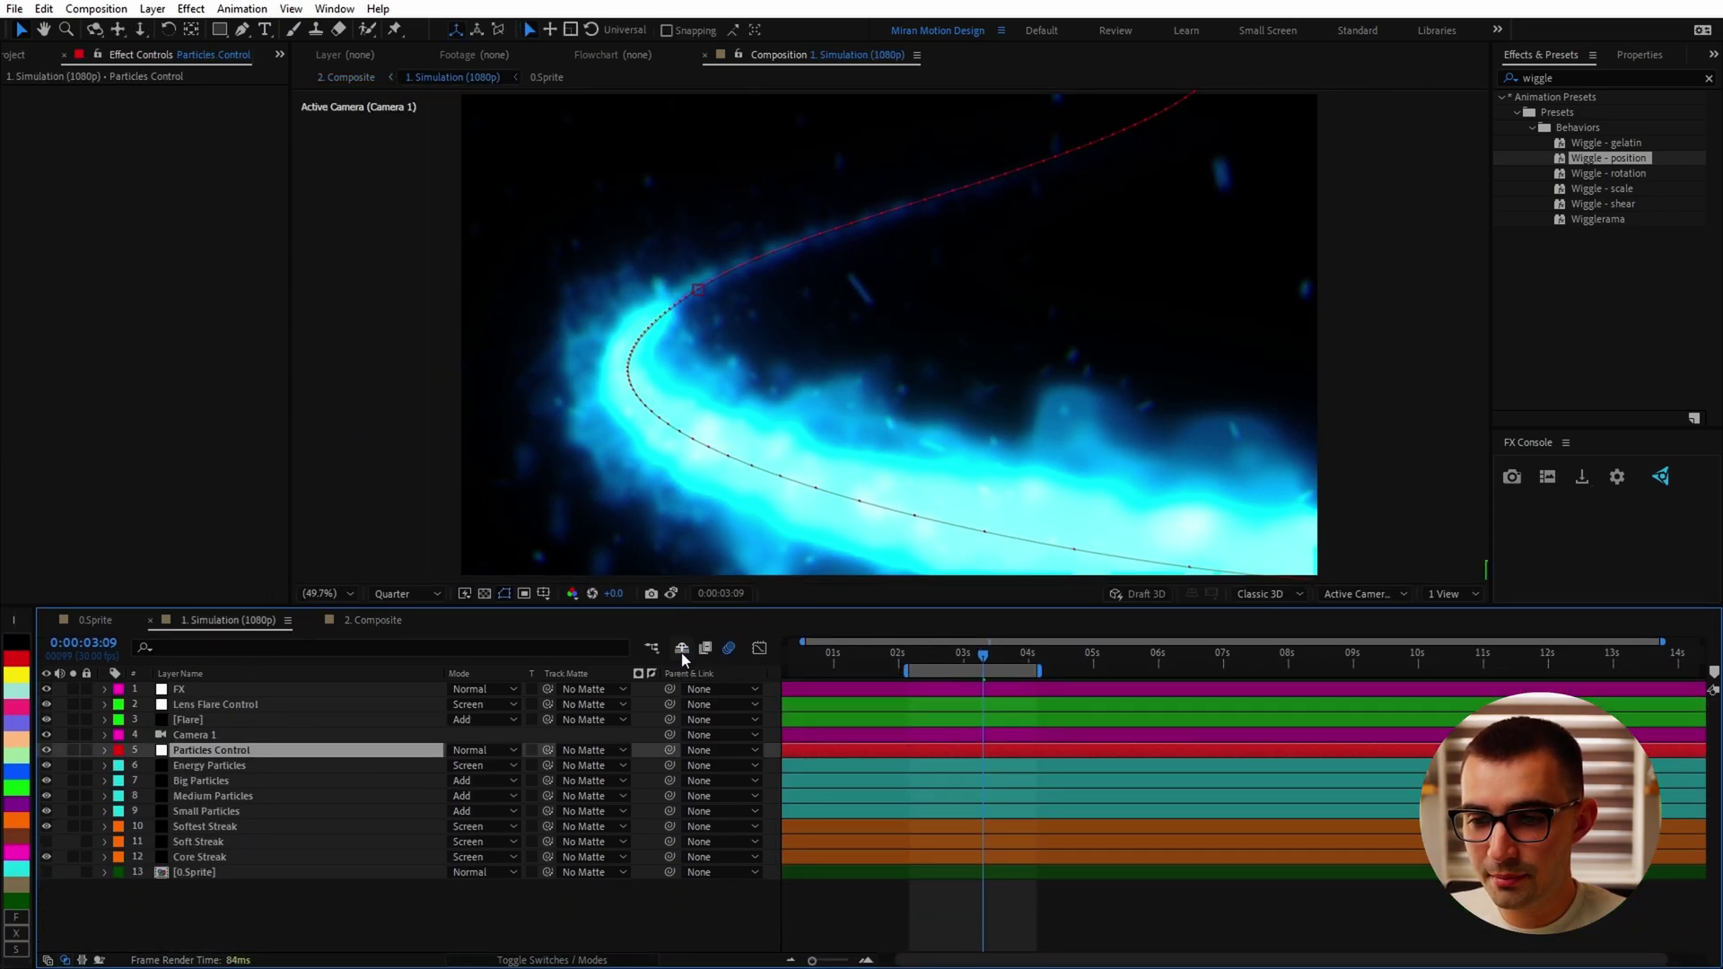
pyautogui.click(372, 620)
pyautogui.moveTo(269, 866); pyautogui.dragTo(292, 750)
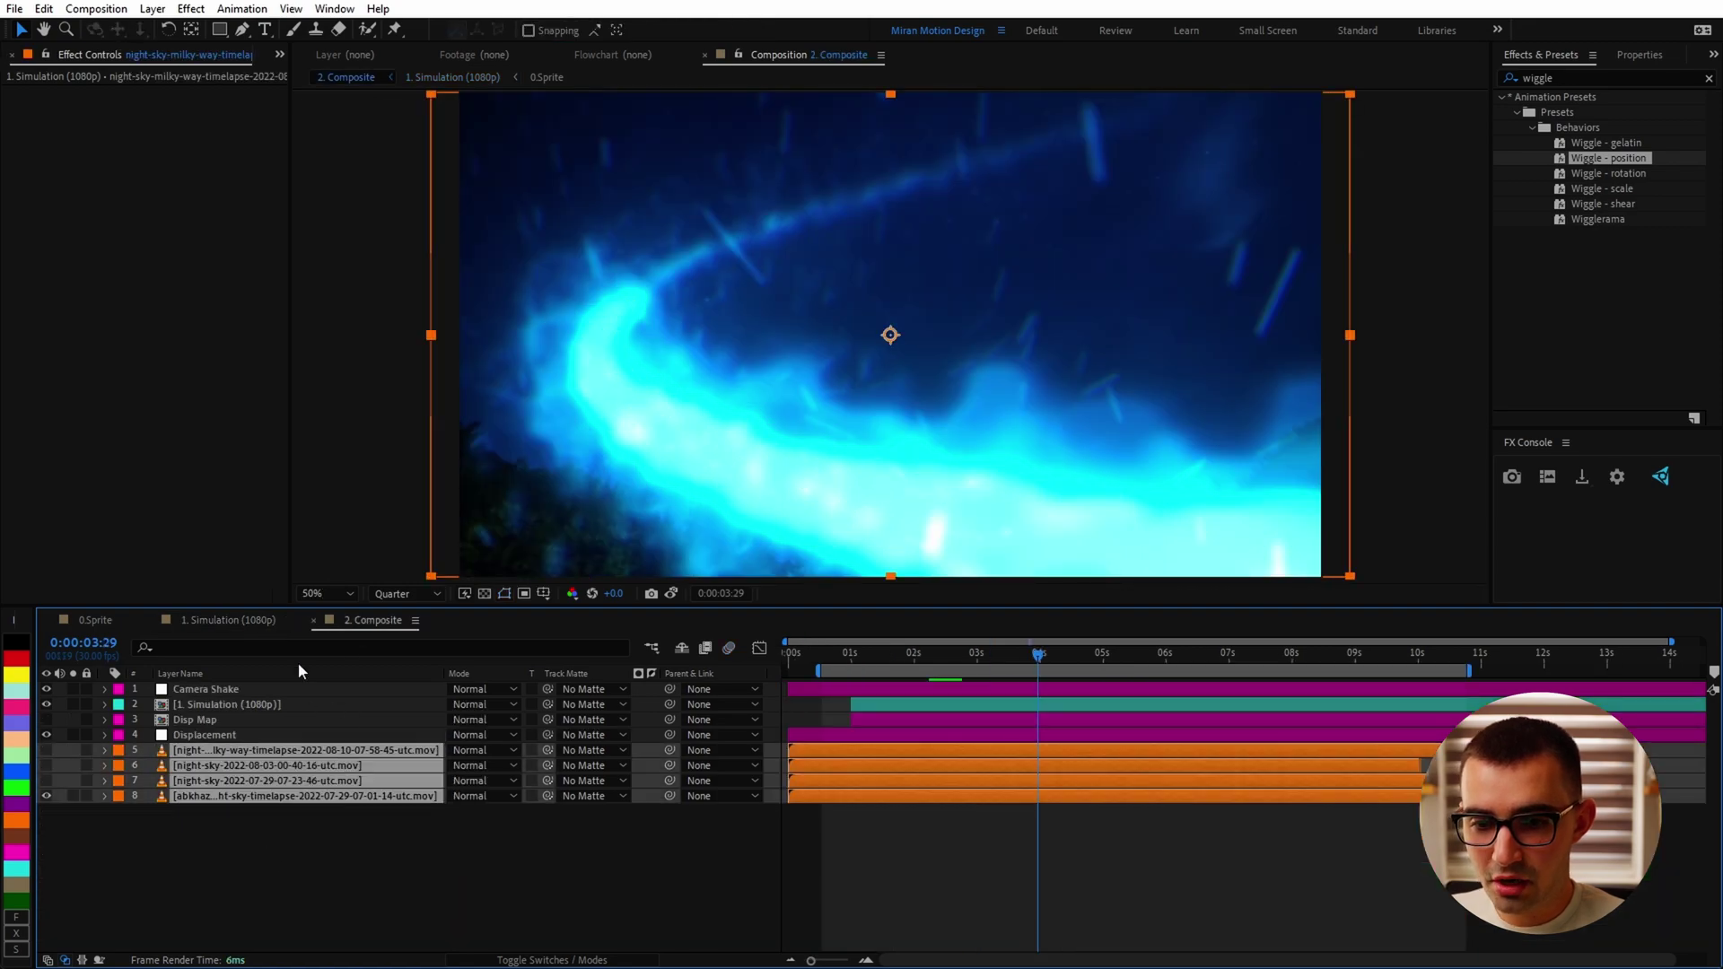
pyautogui.click(228, 620)
pyautogui.click(266, 938)
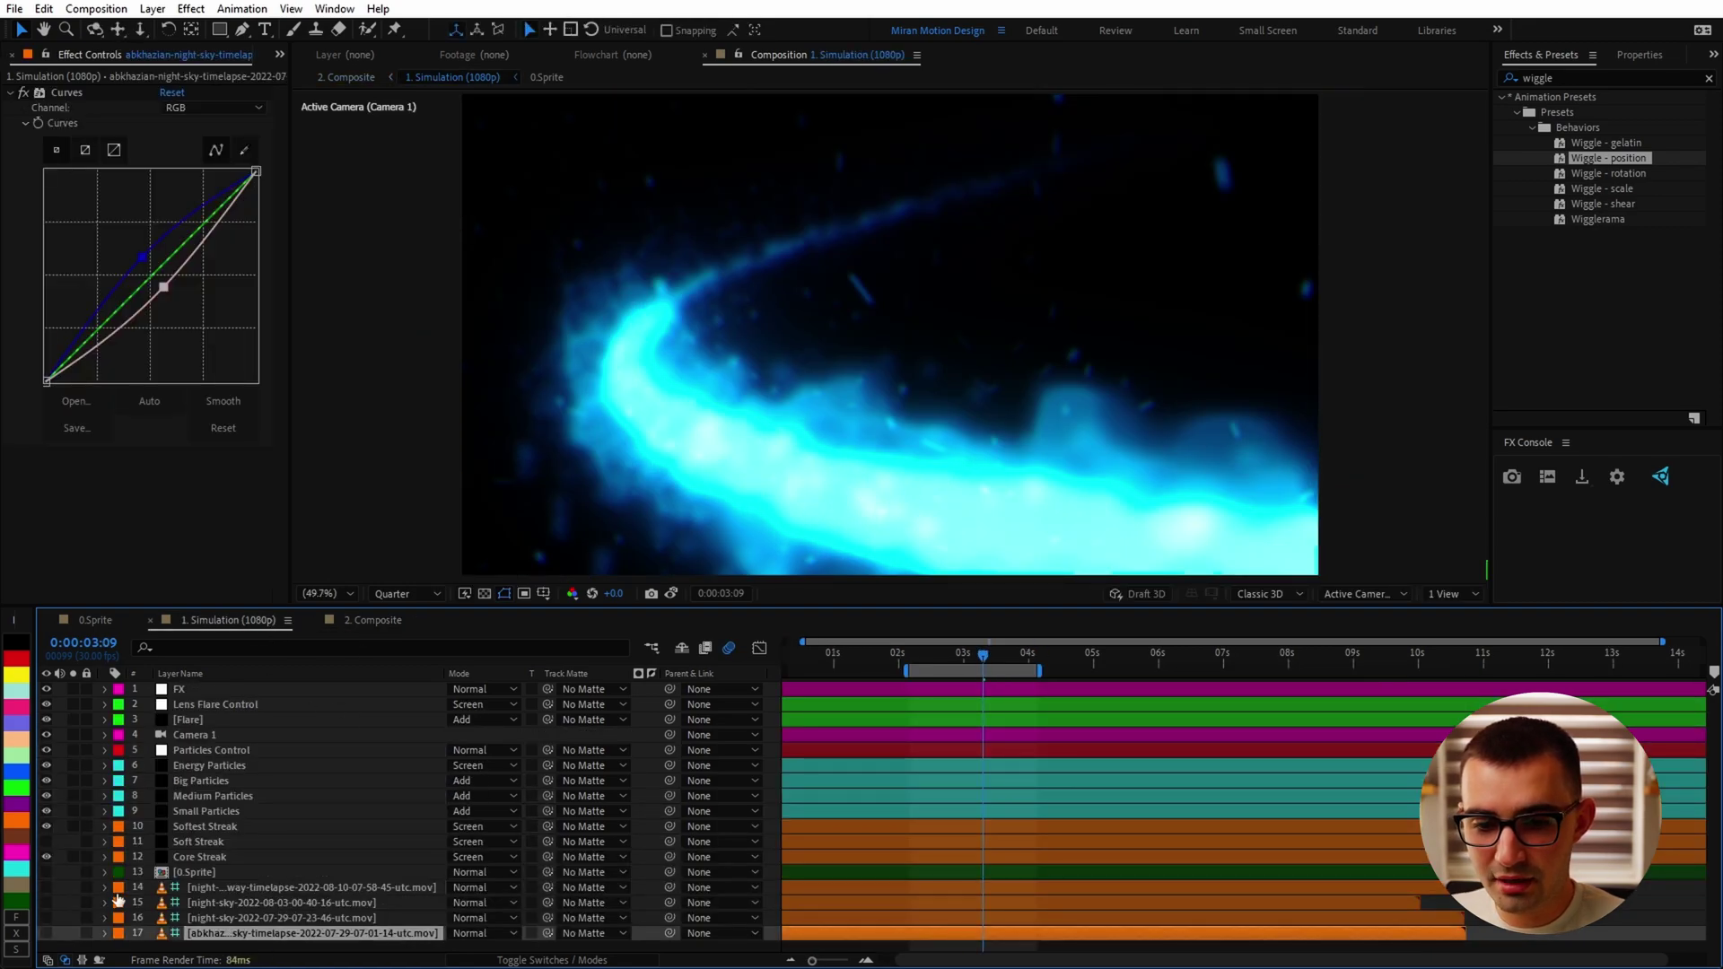
# Show the milky-way footage behind the particles in 1. Simulation (1080p), with the FX layer hidden and motion blur off
pyautogui.click(47, 887)
pyautogui.click(207, 888)
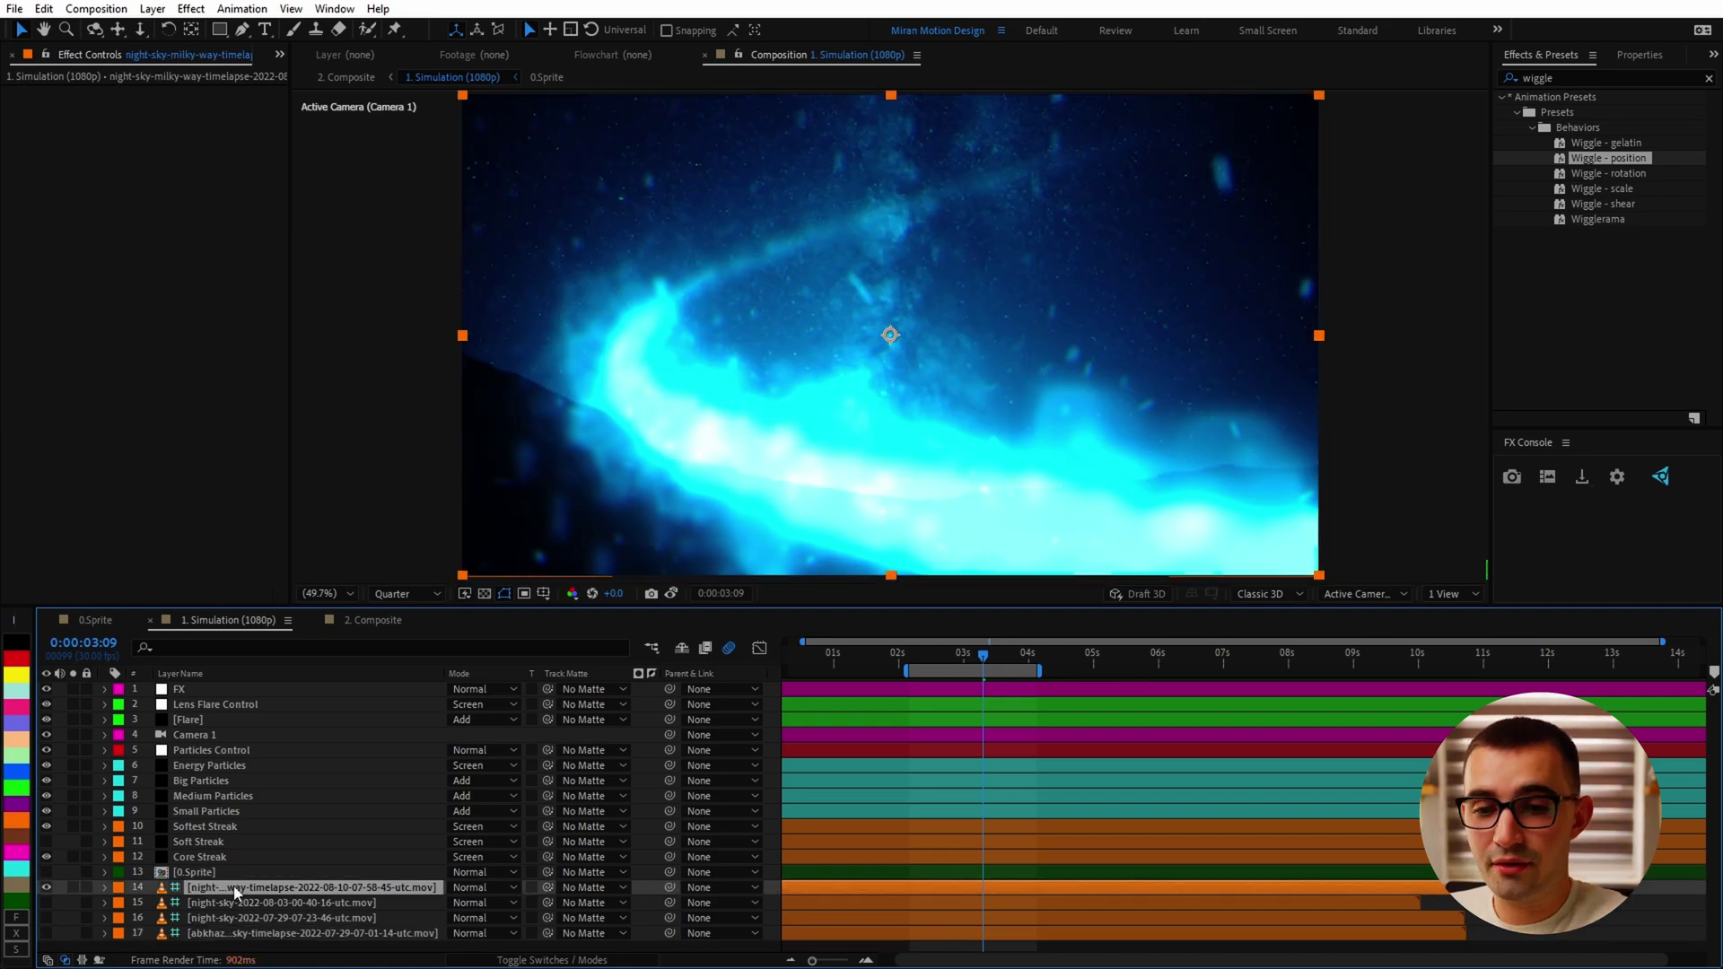
pyautogui.click(46, 689)
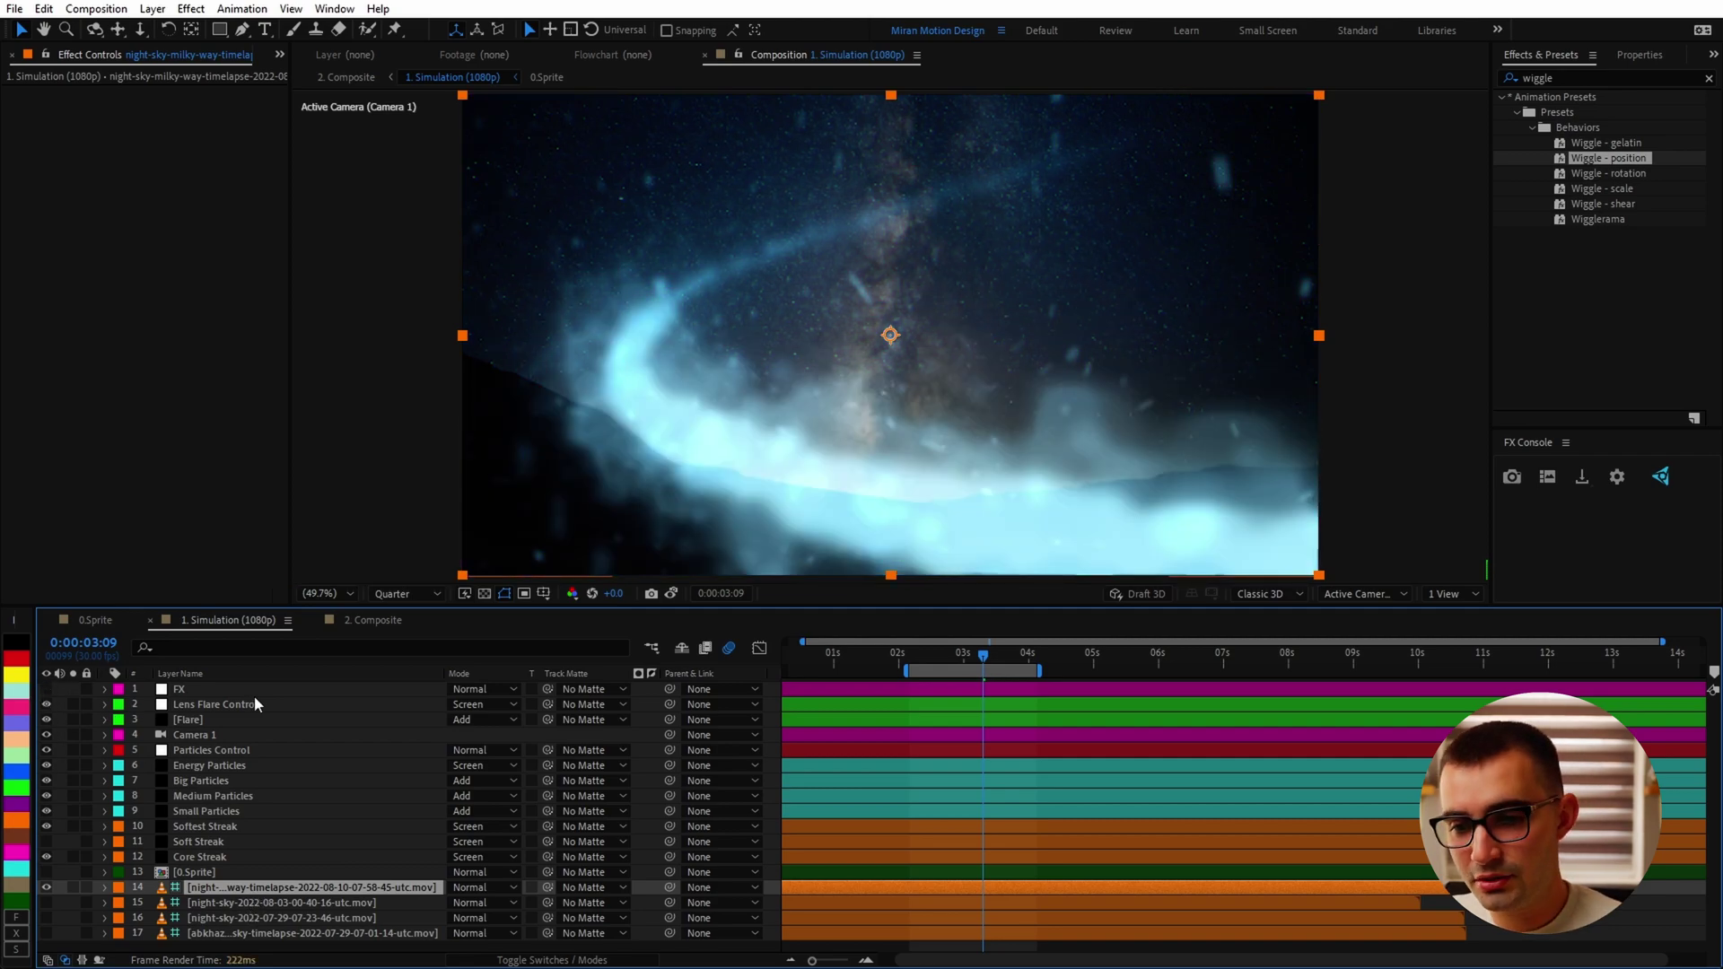
pyautogui.click(733, 647)
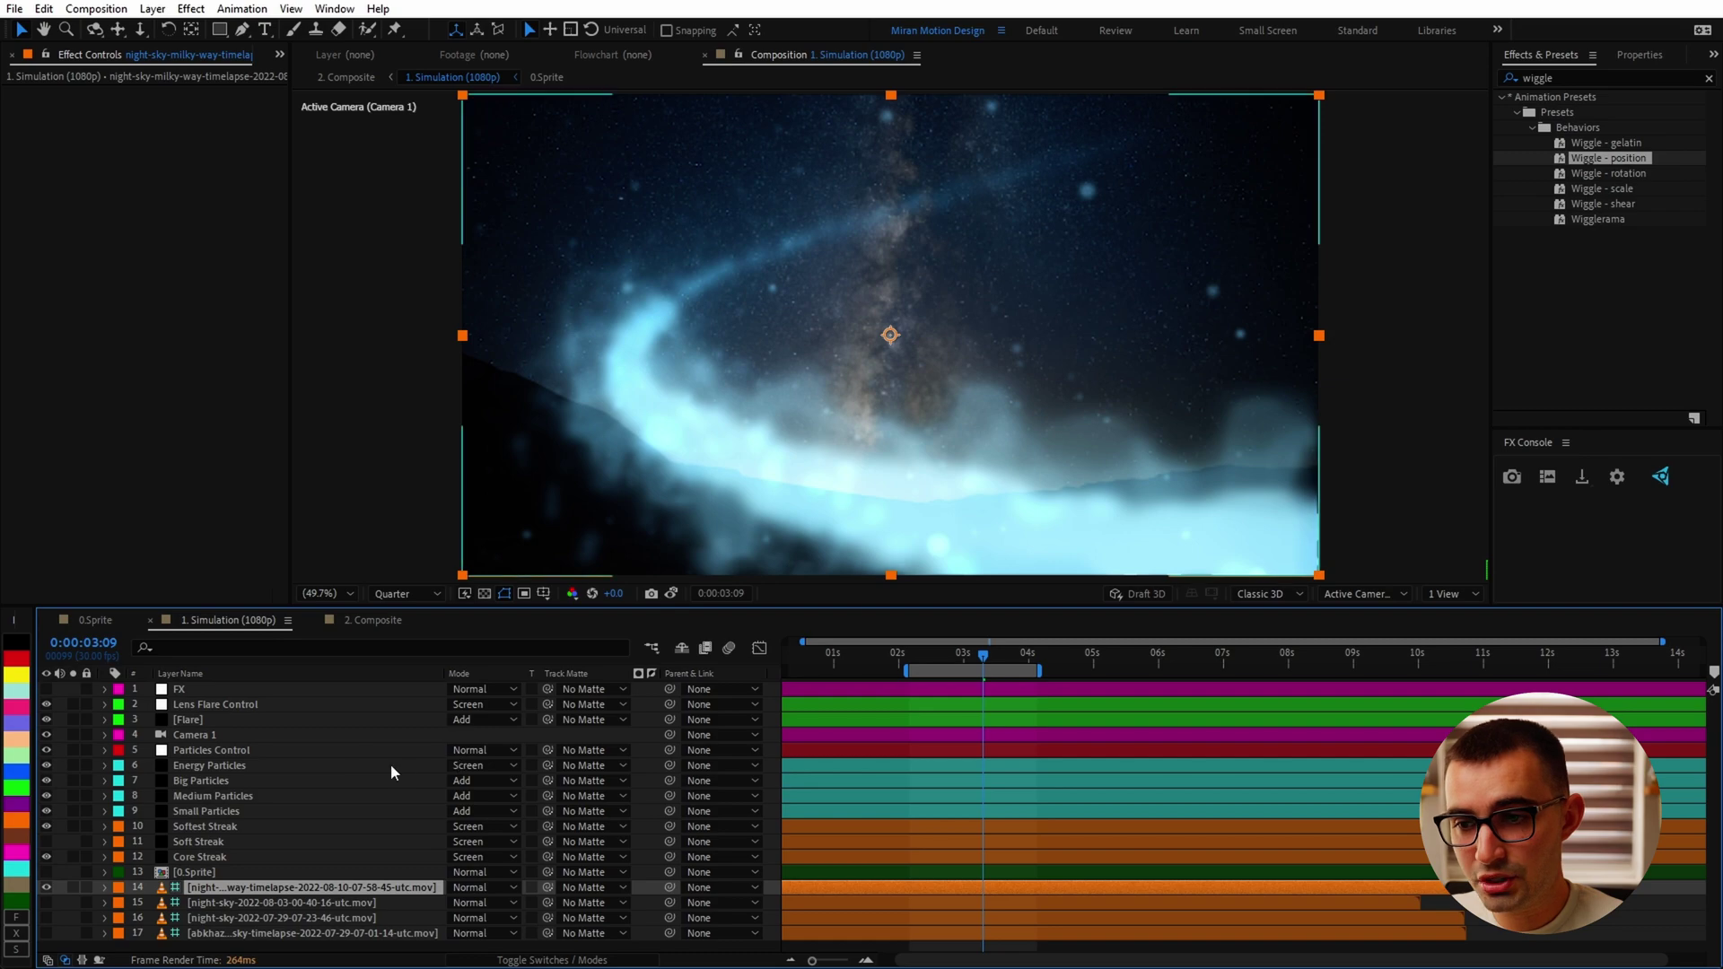
# Reshape the Particles Control motion path, moving its 3:00 point to X 381 and repositioning the middle and starting points
pyautogui.click(240, 752)
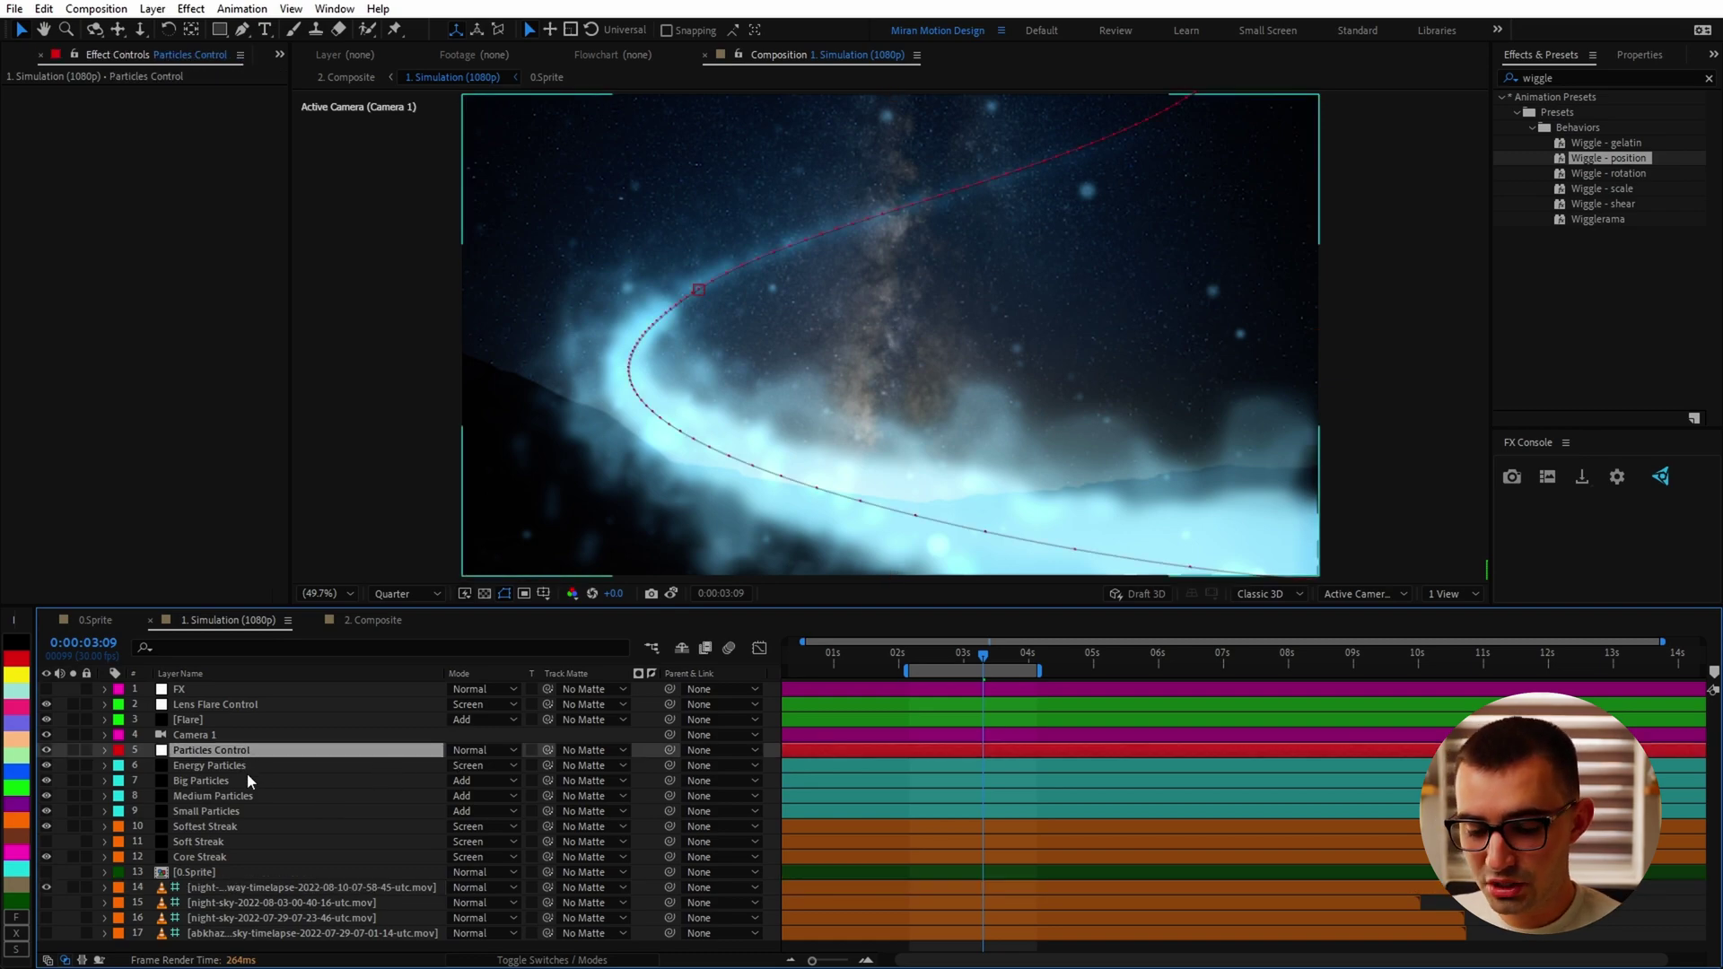
pyautogui.press('p')
pyautogui.scroll(-4, 1104, 424)
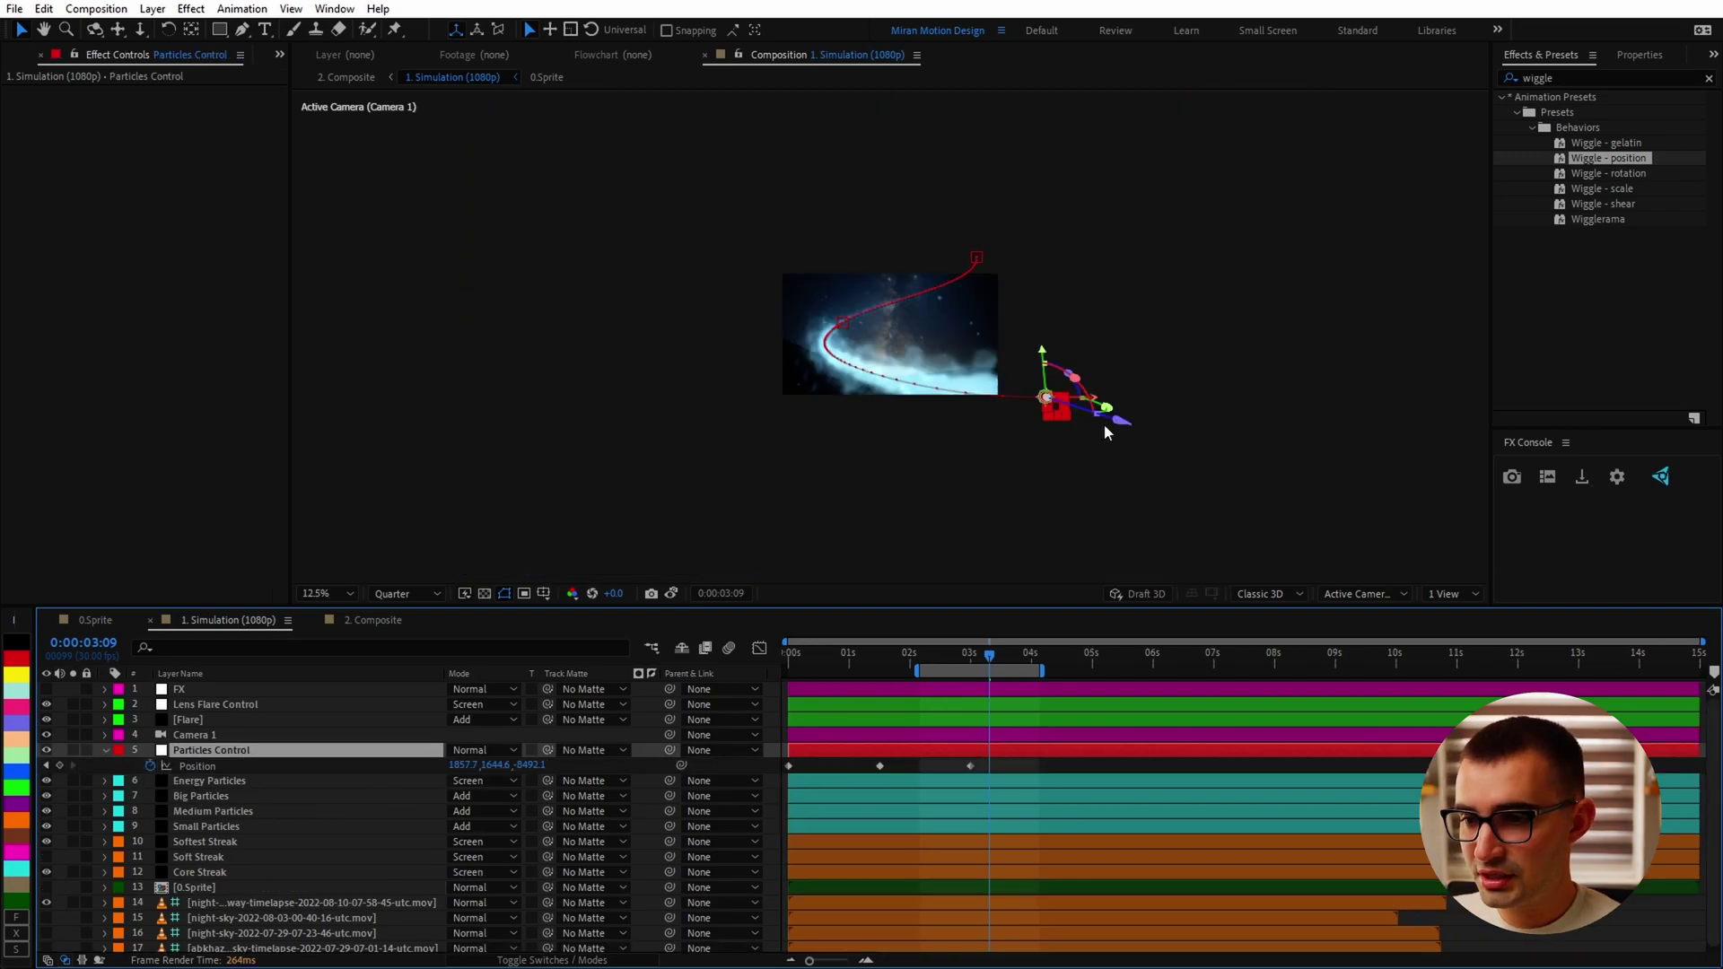
pyautogui.scroll(2, 1194, 427)
pyautogui.press('j')
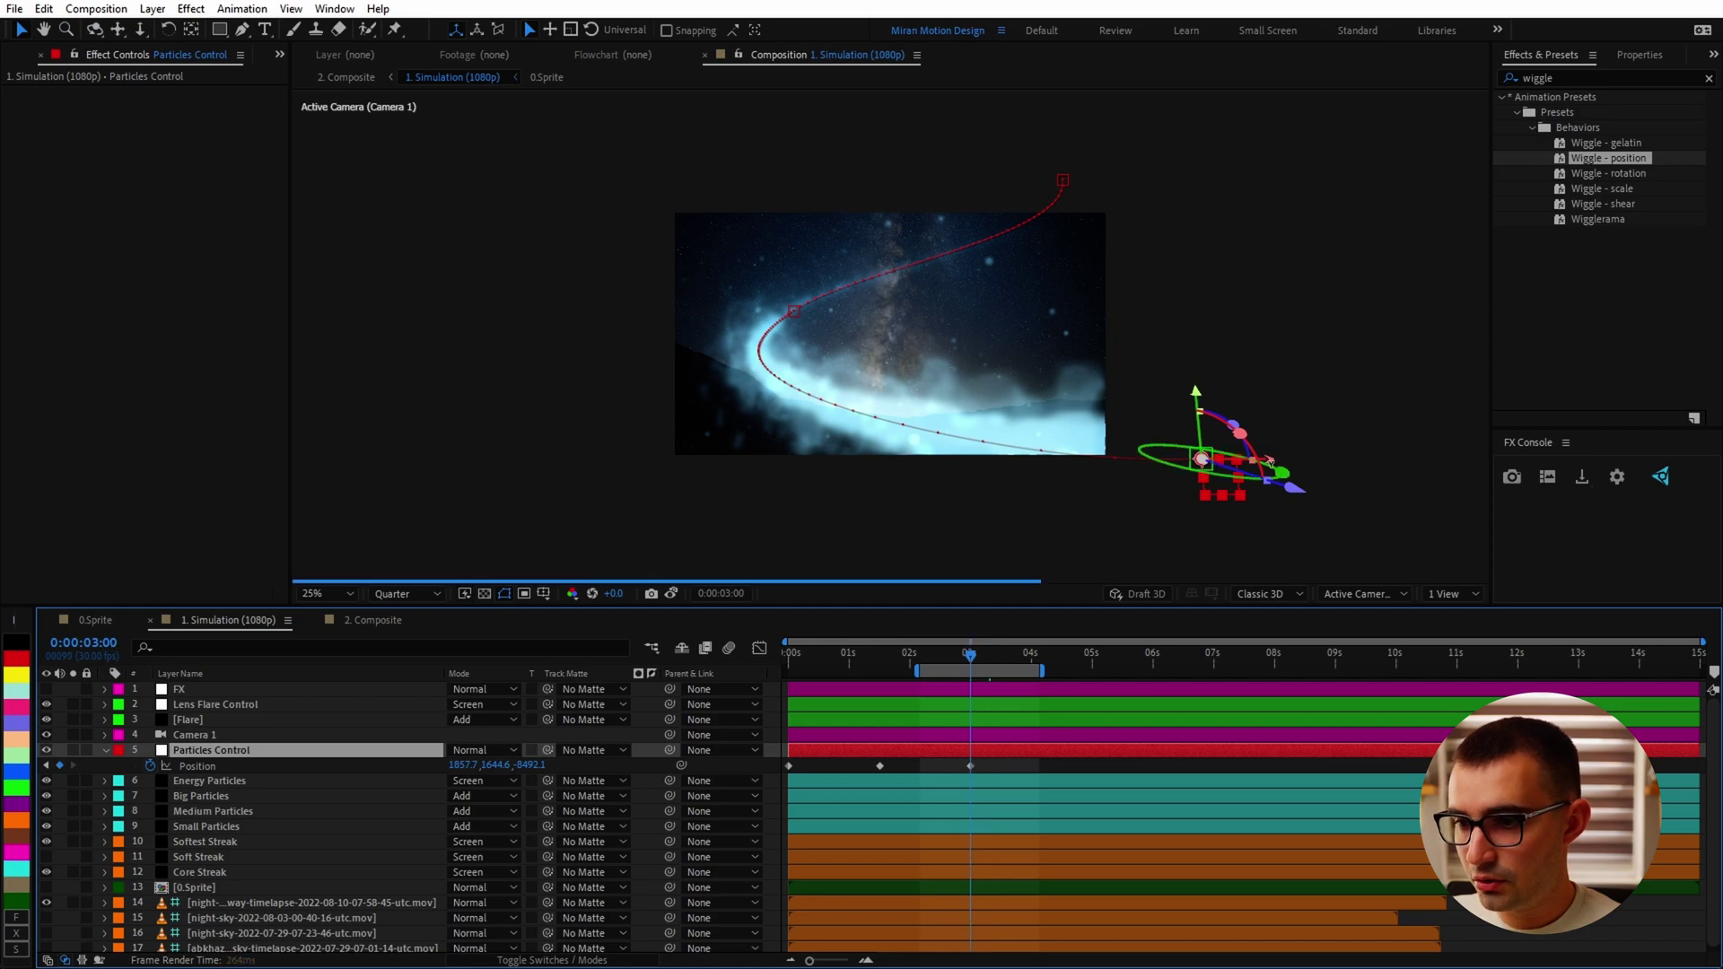
pyautogui.moveTo(1268, 459); pyautogui.dragTo(780, 466)
pyautogui.moveTo(795, 314)
pyautogui.mouseDown()
pyautogui.moveTo(1000, 327)
pyautogui.moveTo(822, 283)
pyautogui.mouseUp()
pyautogui.moveTo(1064, 181); pyautogui.dragTo(1102, 141)
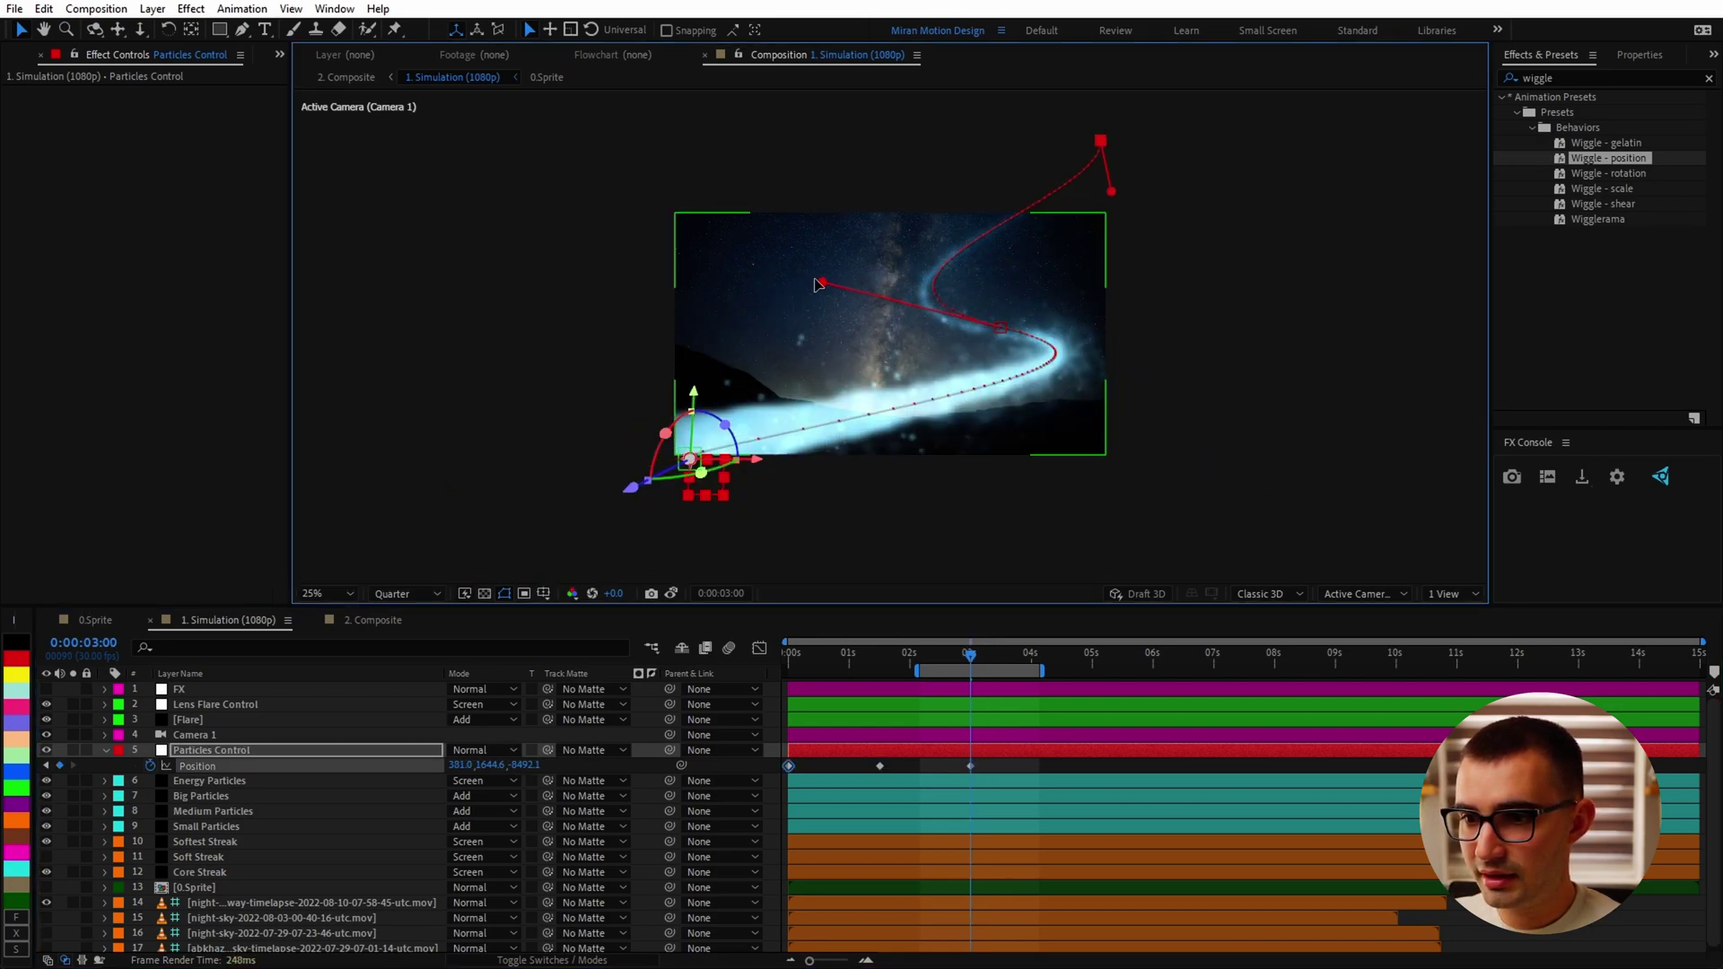
# In 2. Composite, show the milky-way timelapse footage and hide the abkhazian night-sky footage
pyautogui.click(369, 621)
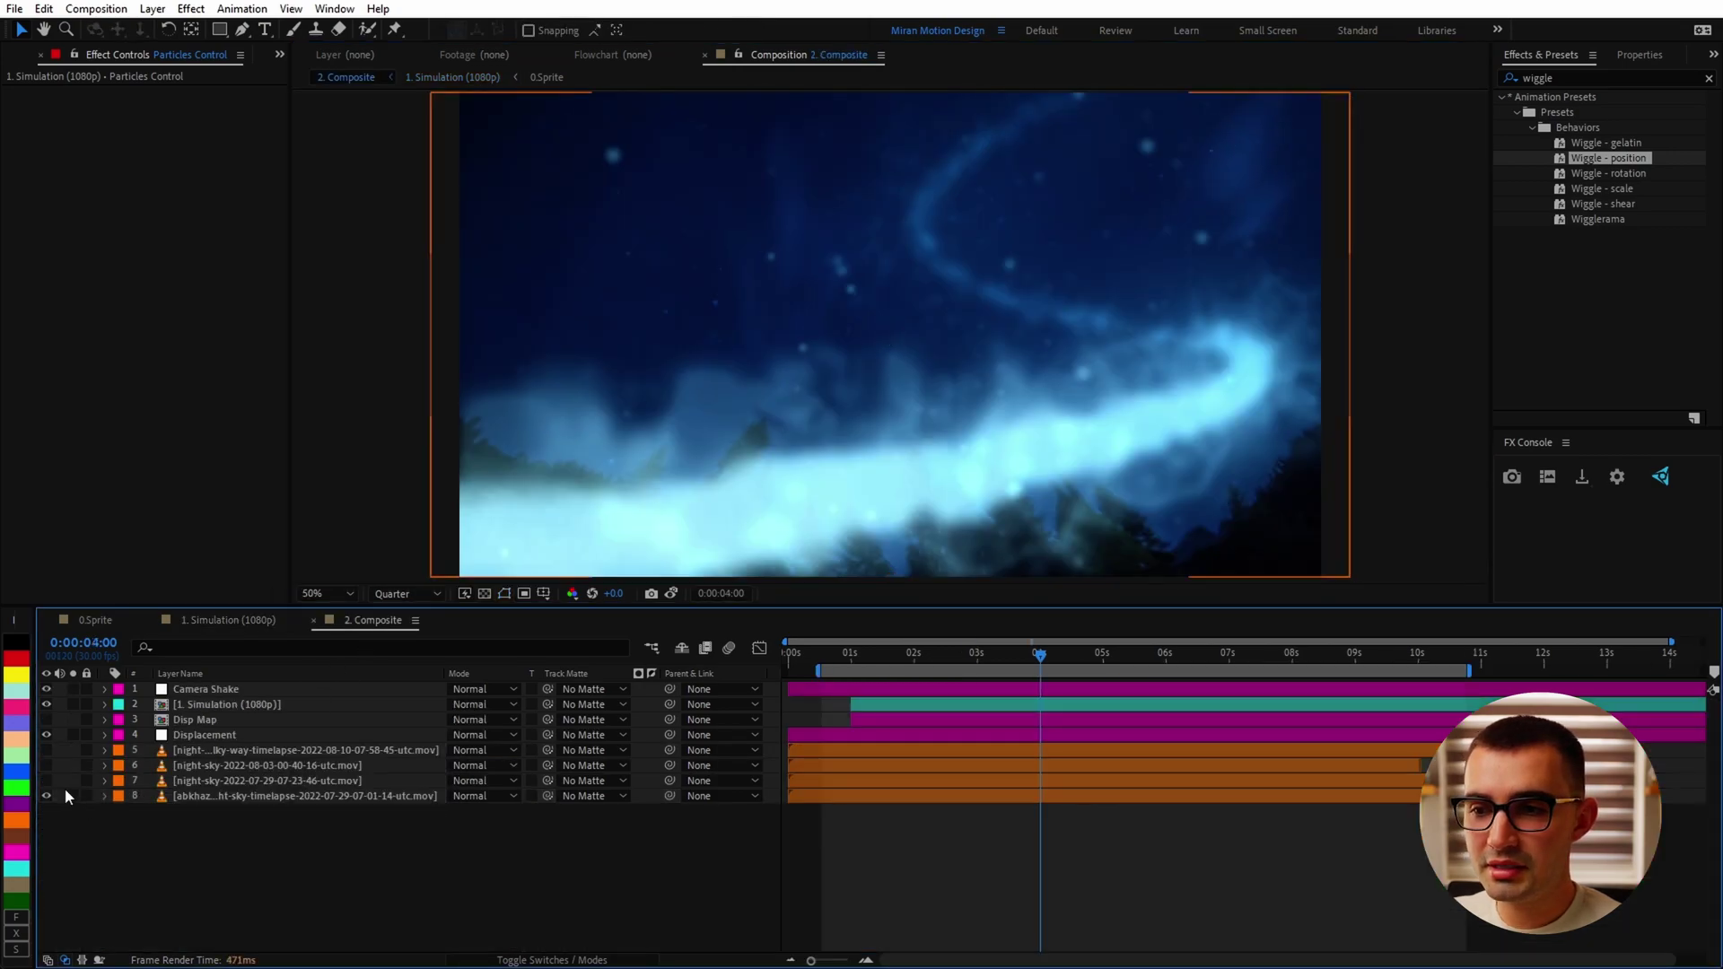
pyautogui.click(47, 747)
pyautogui.click(43, 797)
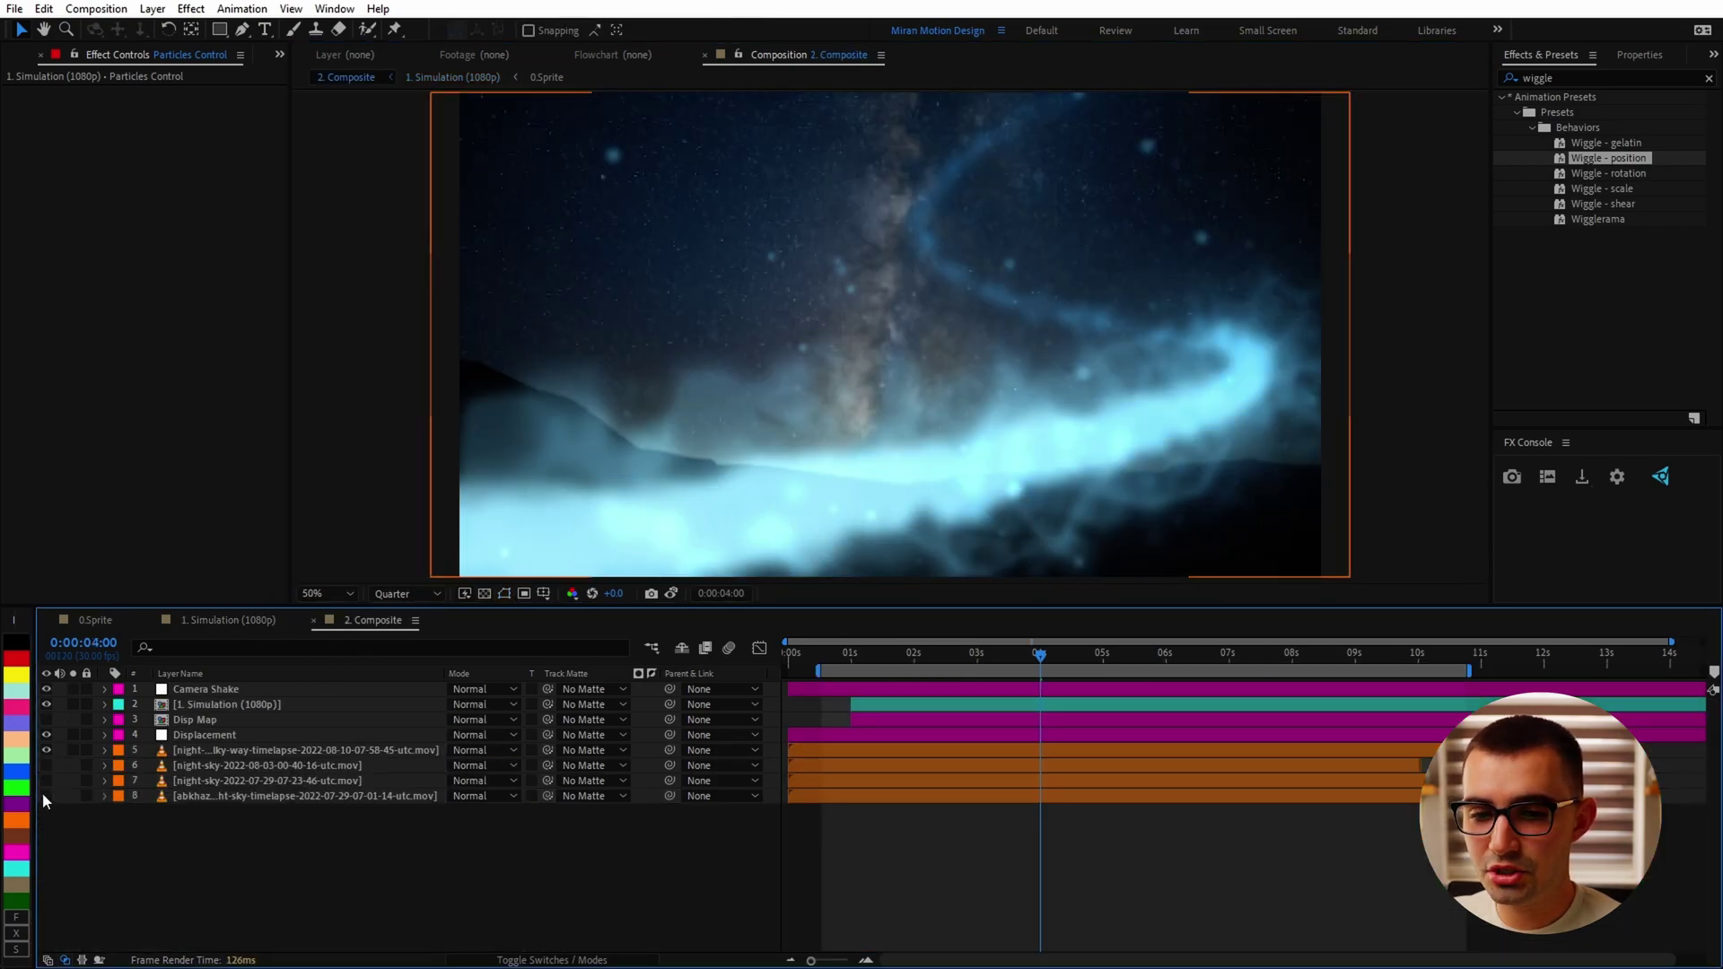
# Make the FX layer visible again in 1. Simulation (1080p) and preview the new path in 2. Composite
pyautogui.click(246, 627)
pyautogui.click(386, 624)
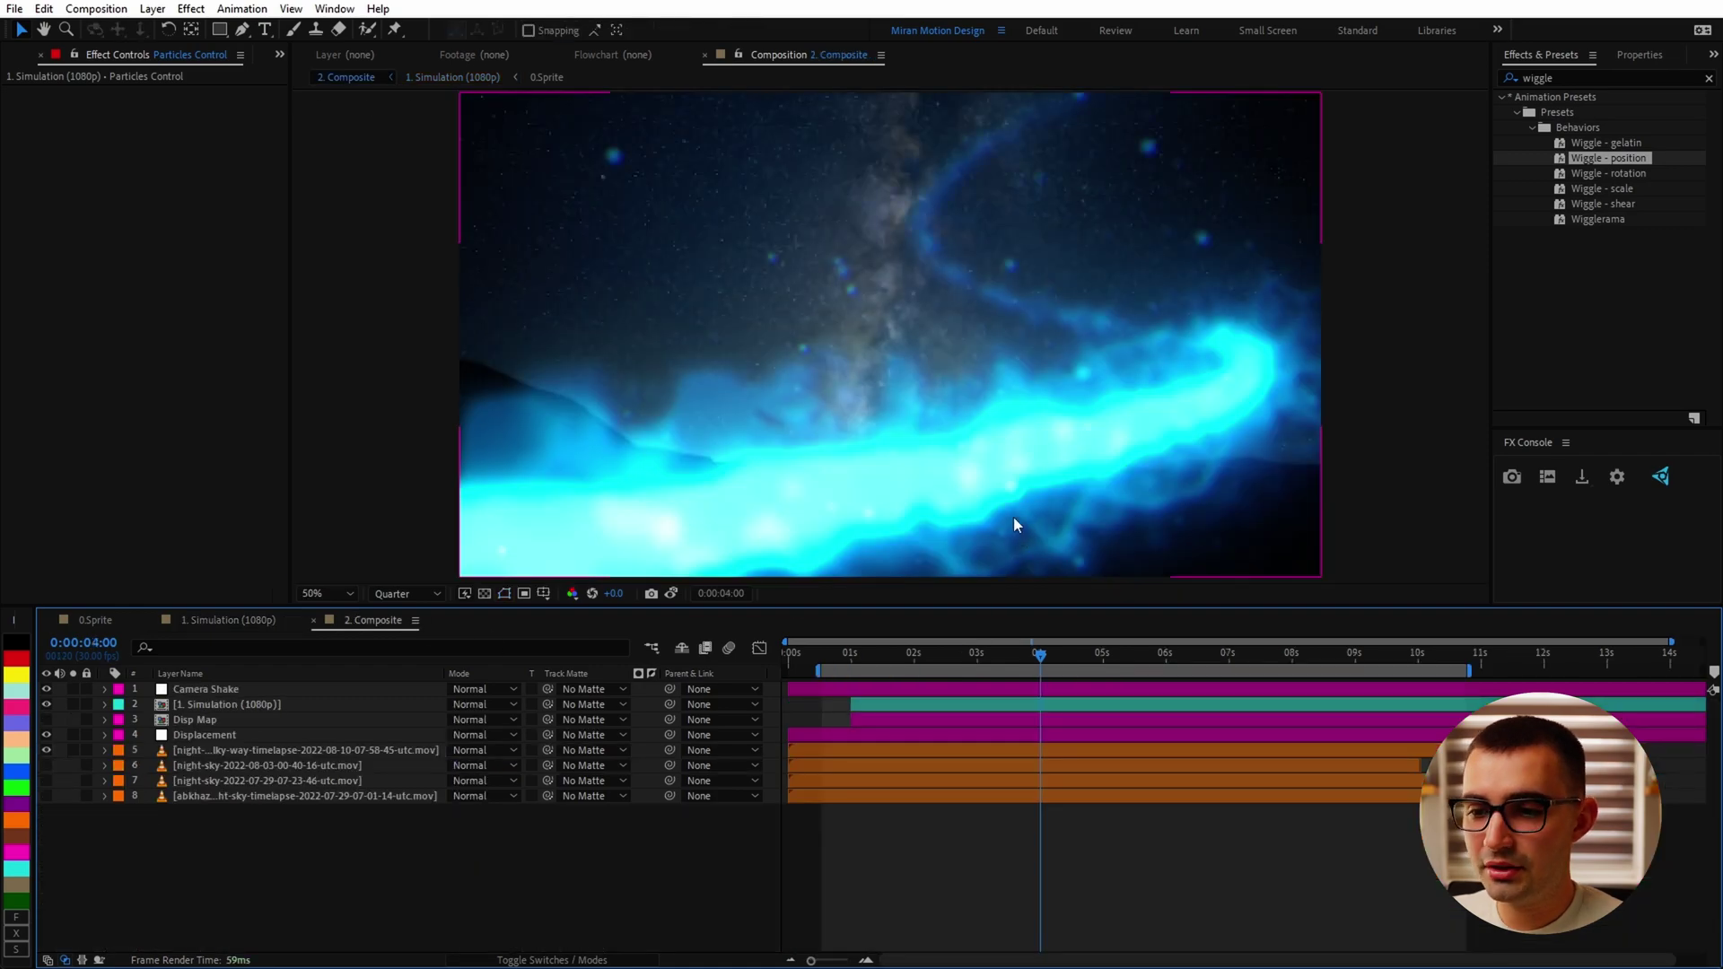
pyautogui.press('space')
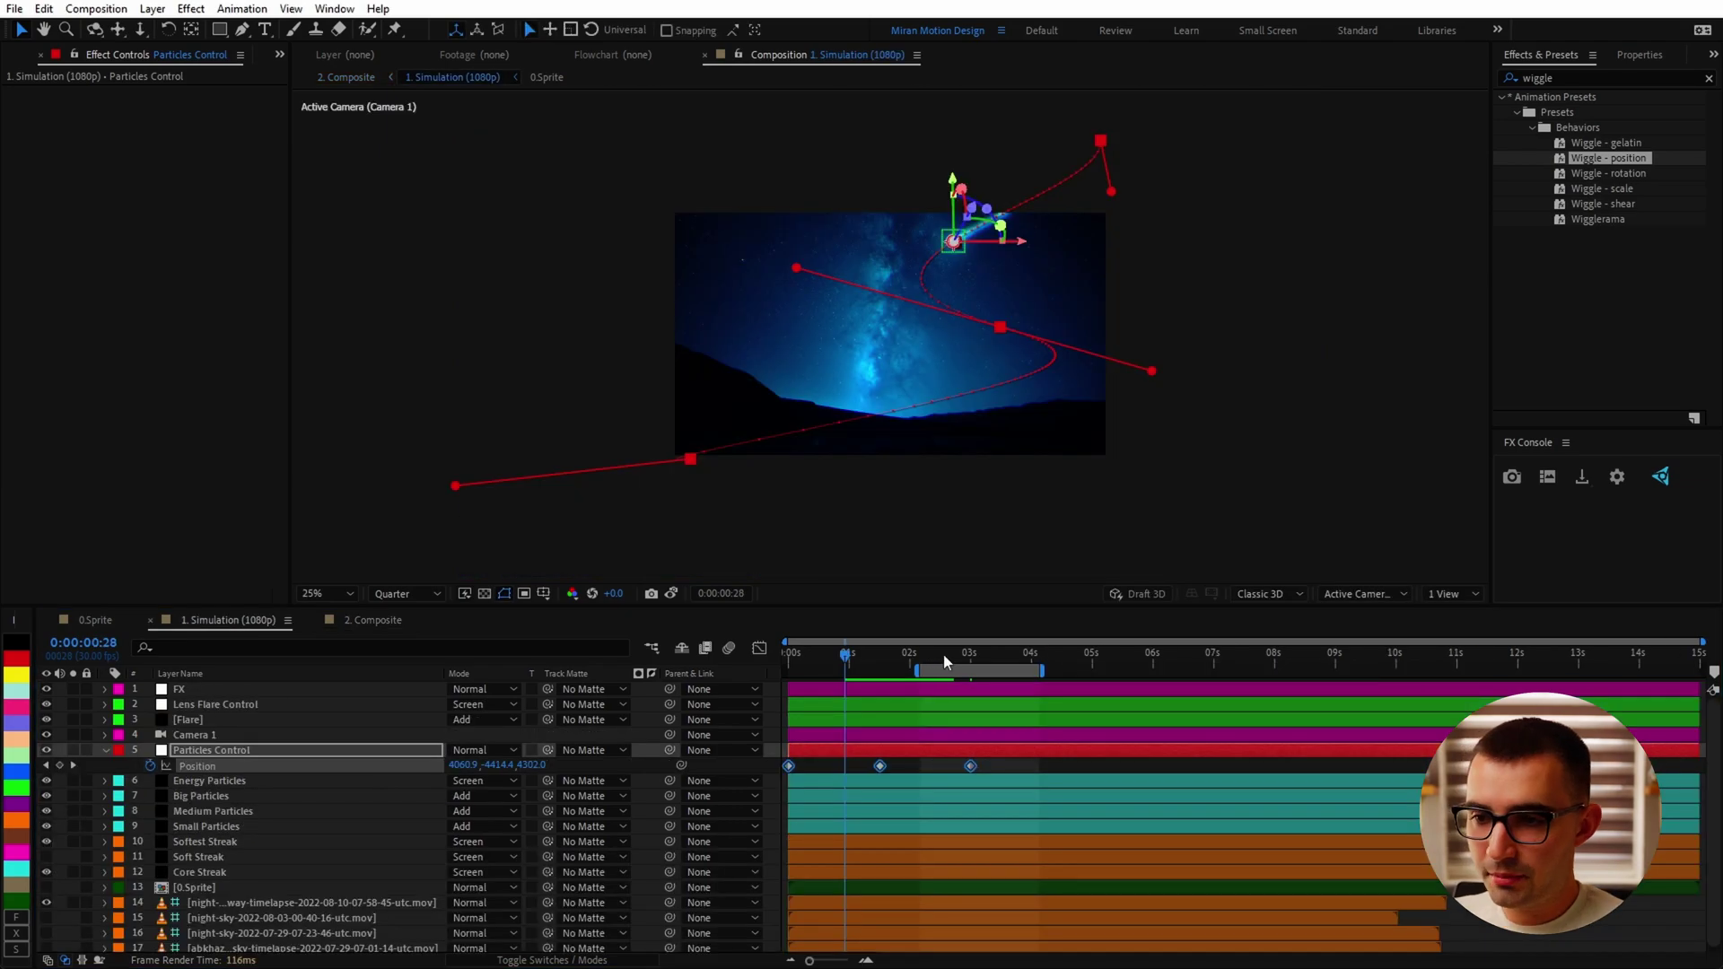
# Scrub 1. Simulation (1080p) to 2:29, check the Particles Control position keyframes and show the FX layer's effect settings
pyautogui.moveTo(945, 662); pyautogui.dragTo(970, 655)
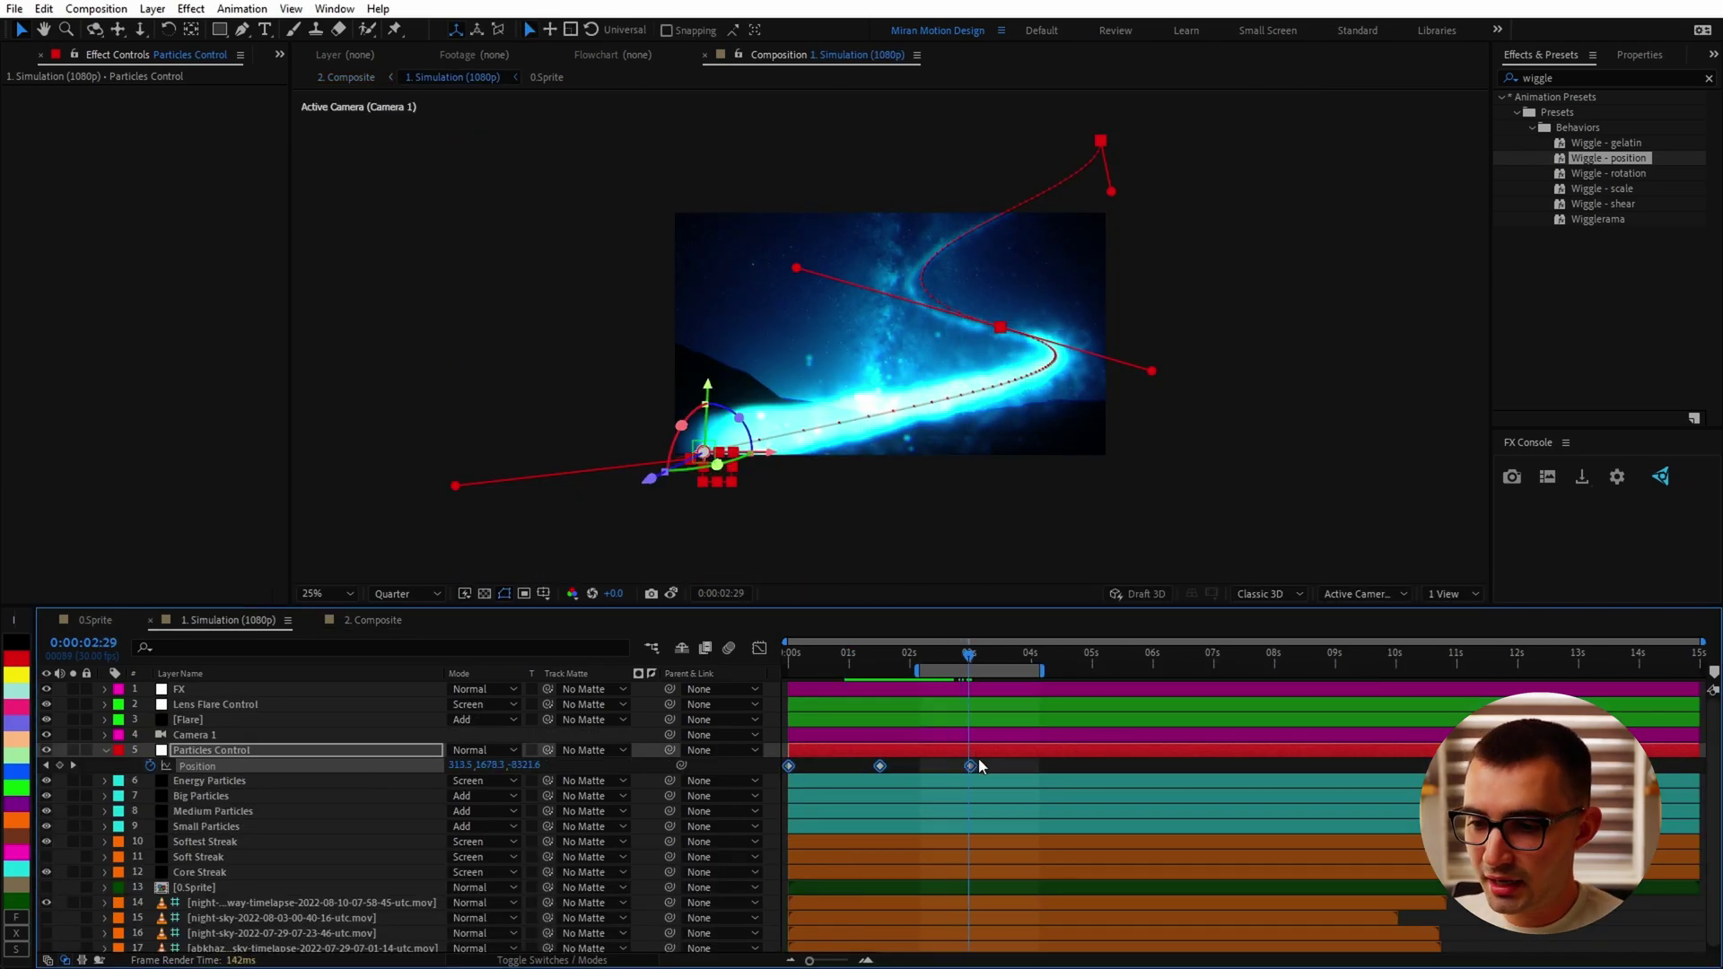
pyautogui.moveTo(989, 764); pyautogui.dragTo(700, 782)
pyautogui.click(1036, 763)
pyautogui.click(224, 689)
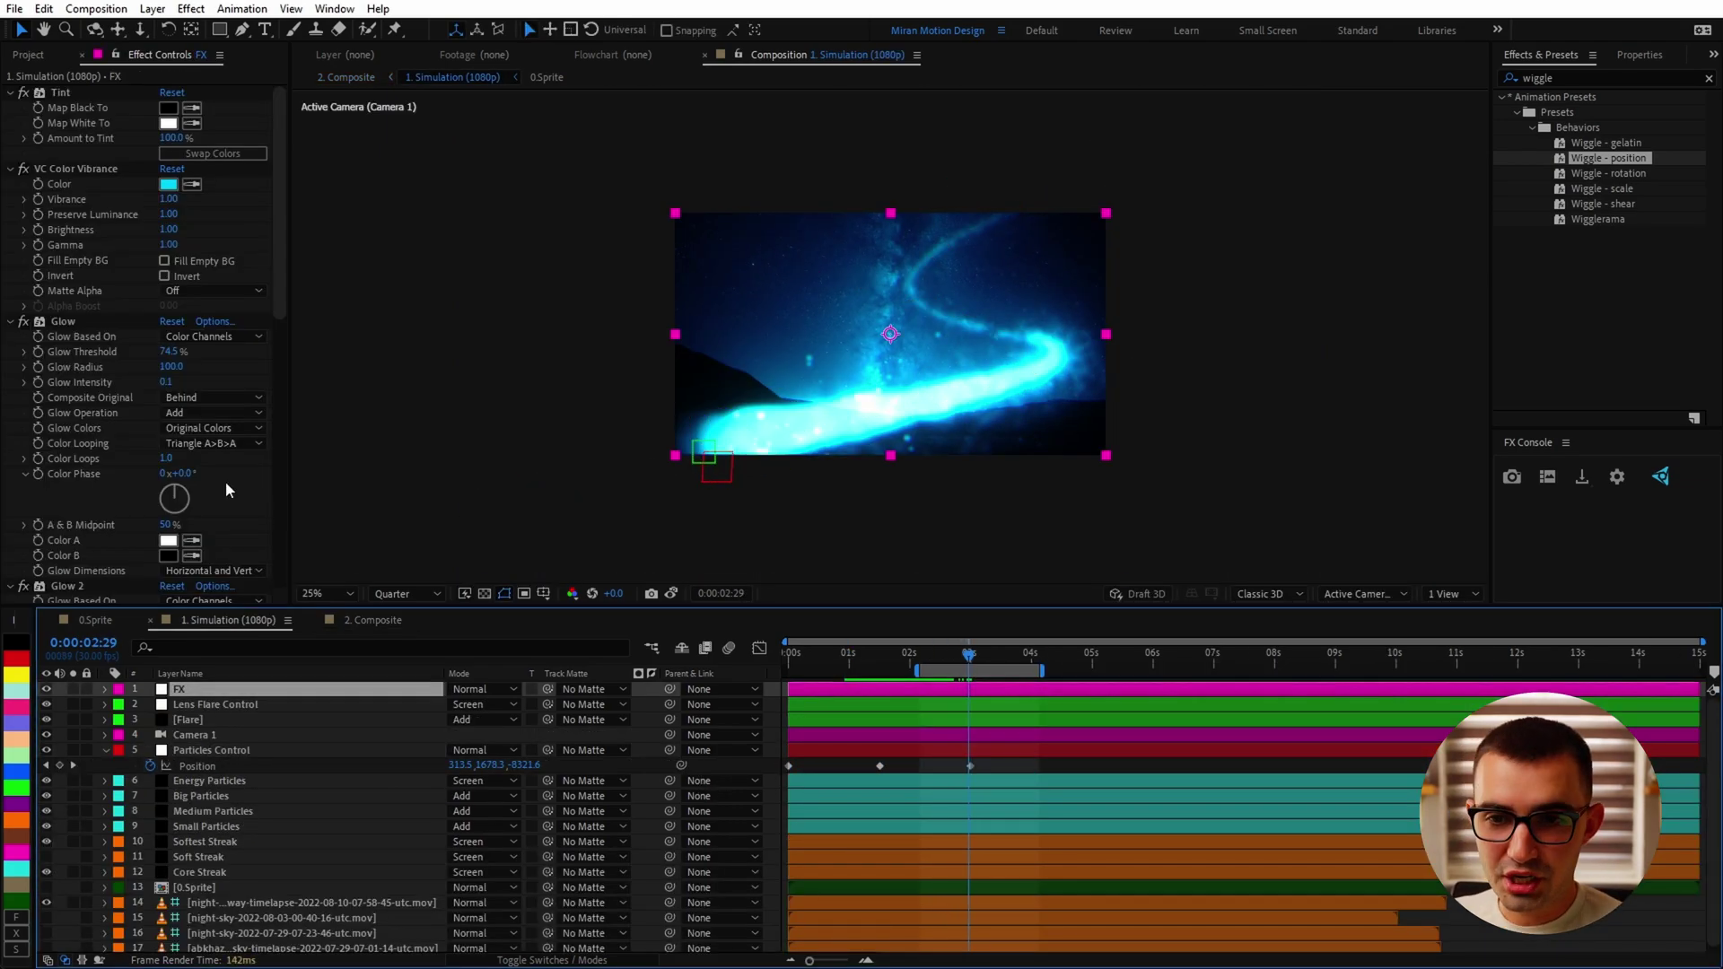
# Change the FX layer's VC Color Vibrance color from its current tint to orange
pyautogui.click(167, 184)
pyautogui.moveTo(1176, 617); pyautogui.dragTo(1187, 683)
pyautogui.press('Return')
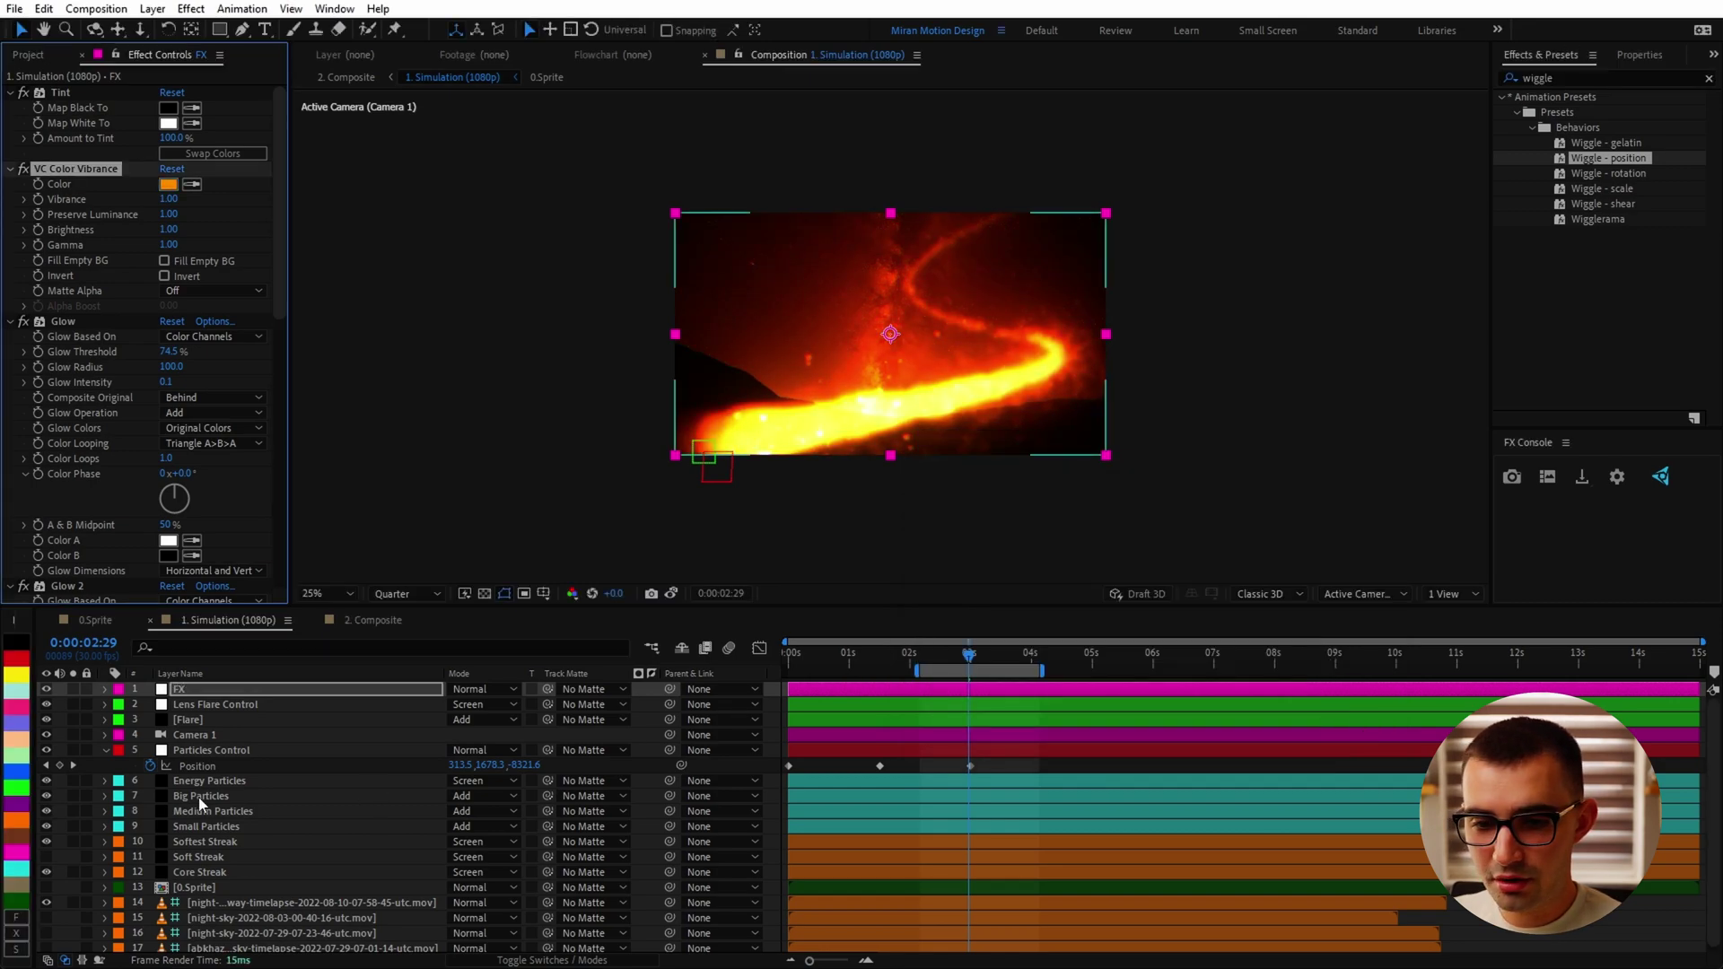
# Try disabling the Glow and Glow 2 effects on the FX layer, and undo both changes
pyautogui.click(27, 321)
pyautogui.scroll(-3, 62, 467)
pyautogui.click(25, 466)
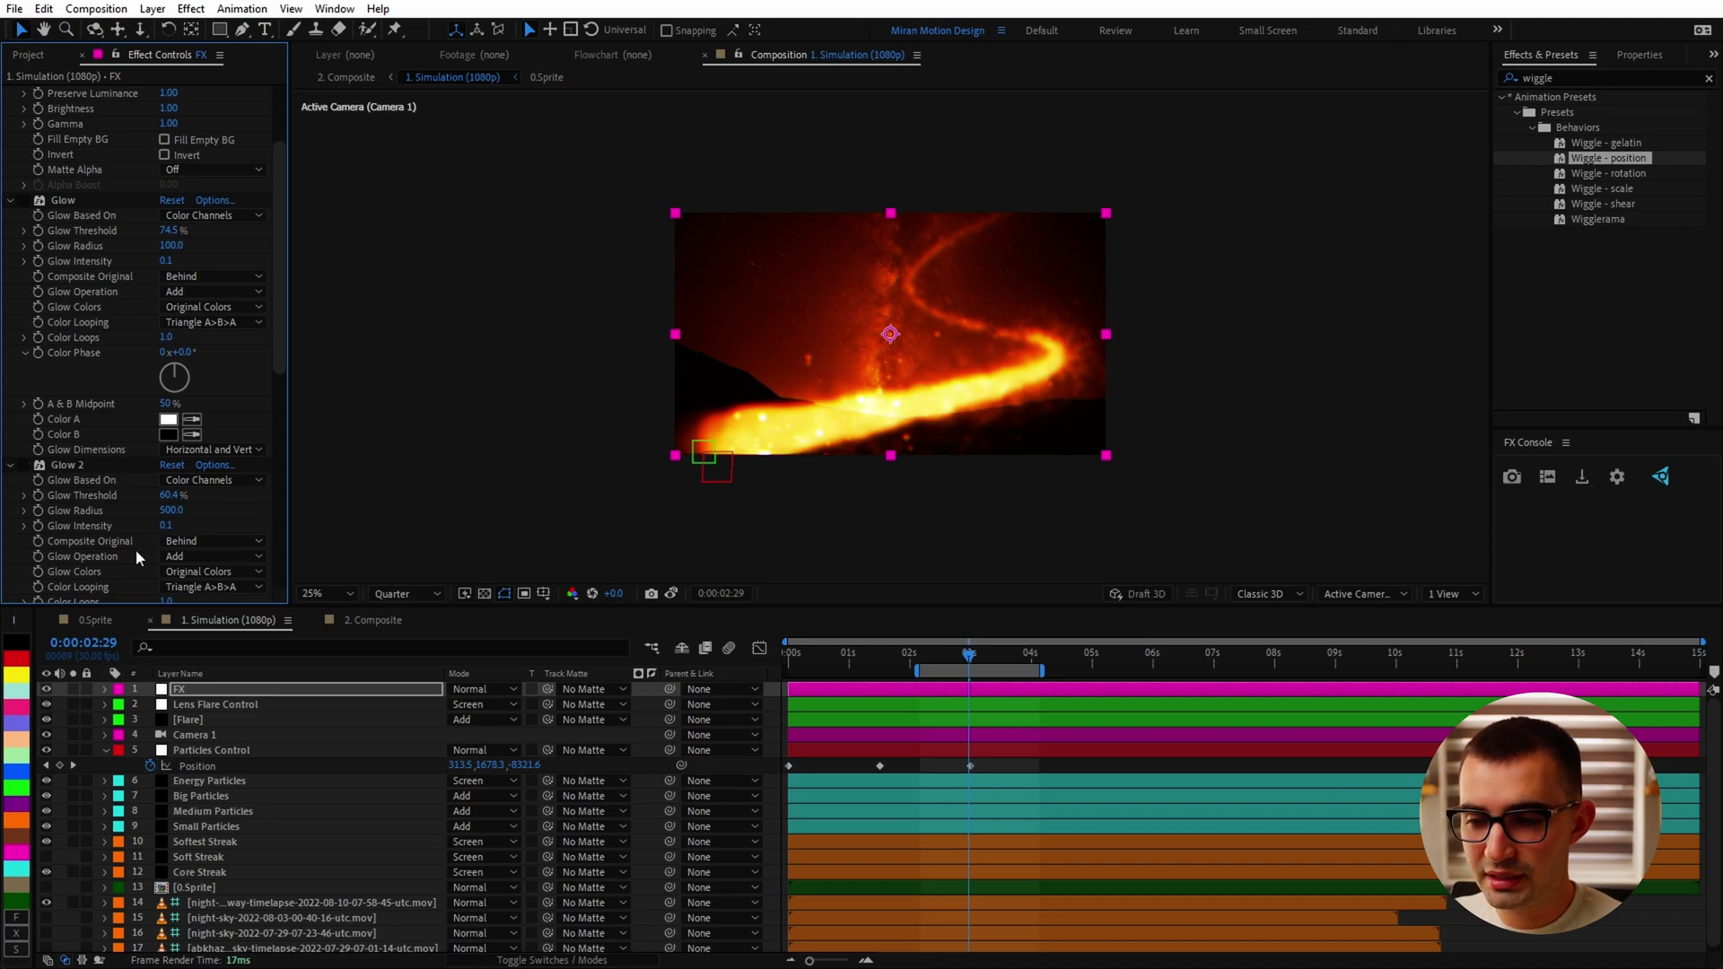
pyautogui.hotkey('ctrl', 'z')
pyautogui.hotkey('ctrl', 'z')
# Check the Softest Streak and Small Particles effect settings, and preview the recolored trail in 2. Composite at 3:29
pyautogui.click(220, 843)
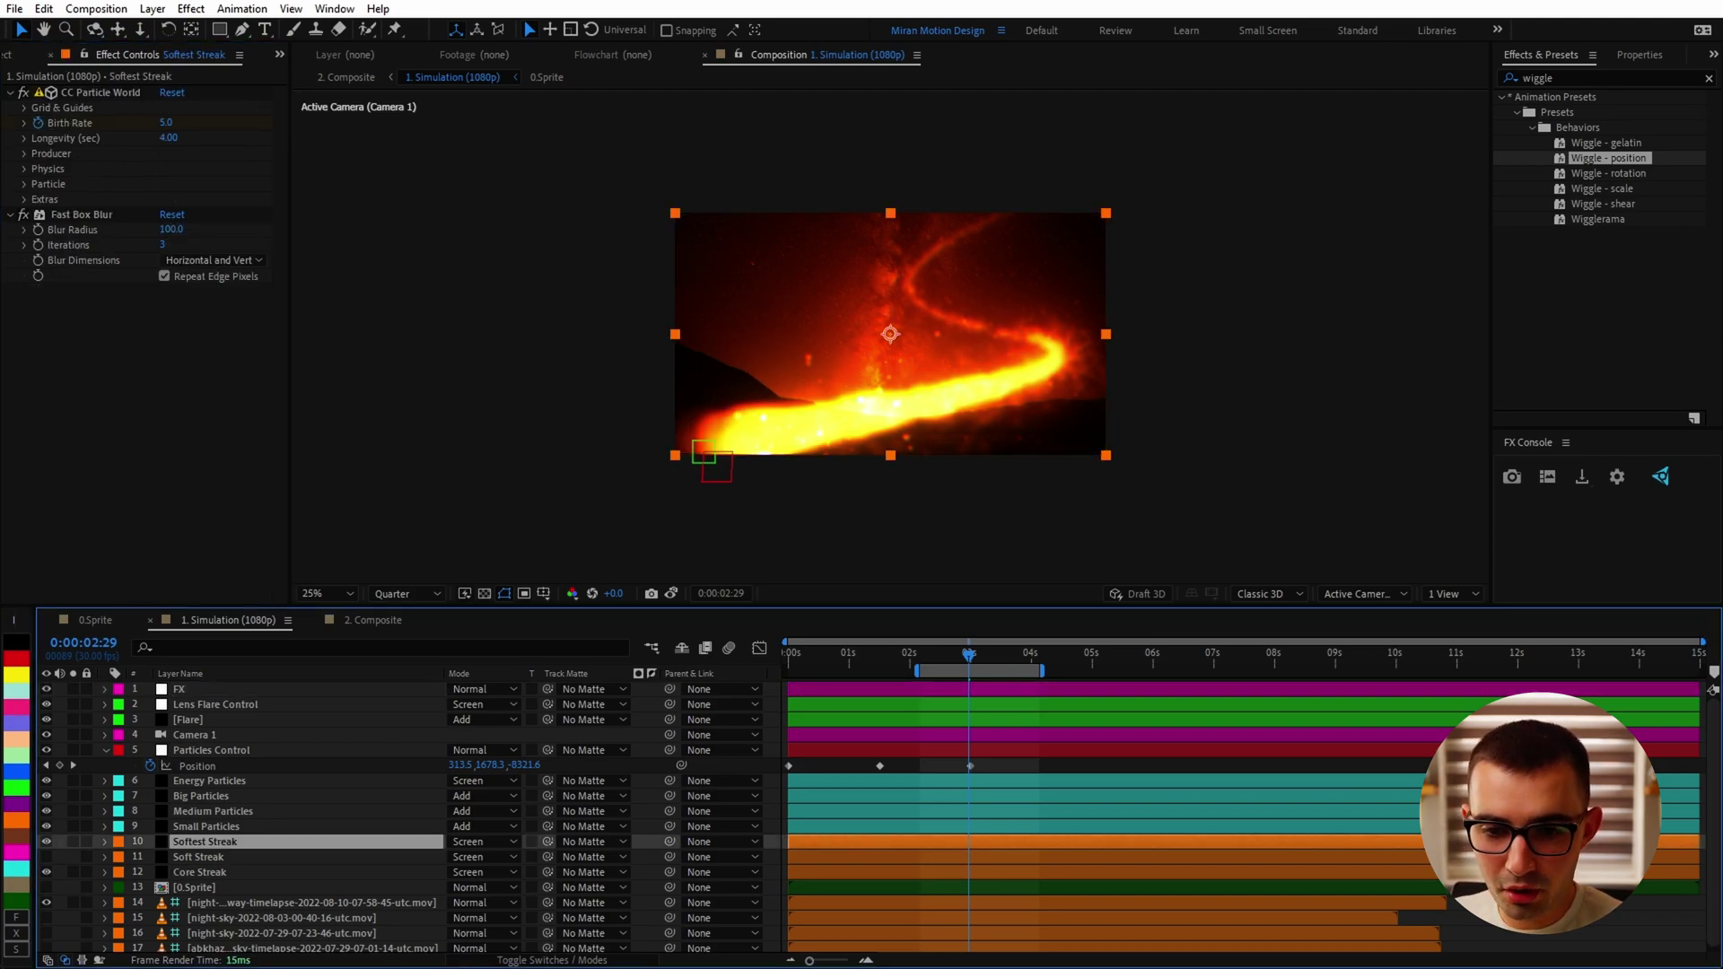
pyautogui.click(265, 827)
pyautogui.click(346, 621)
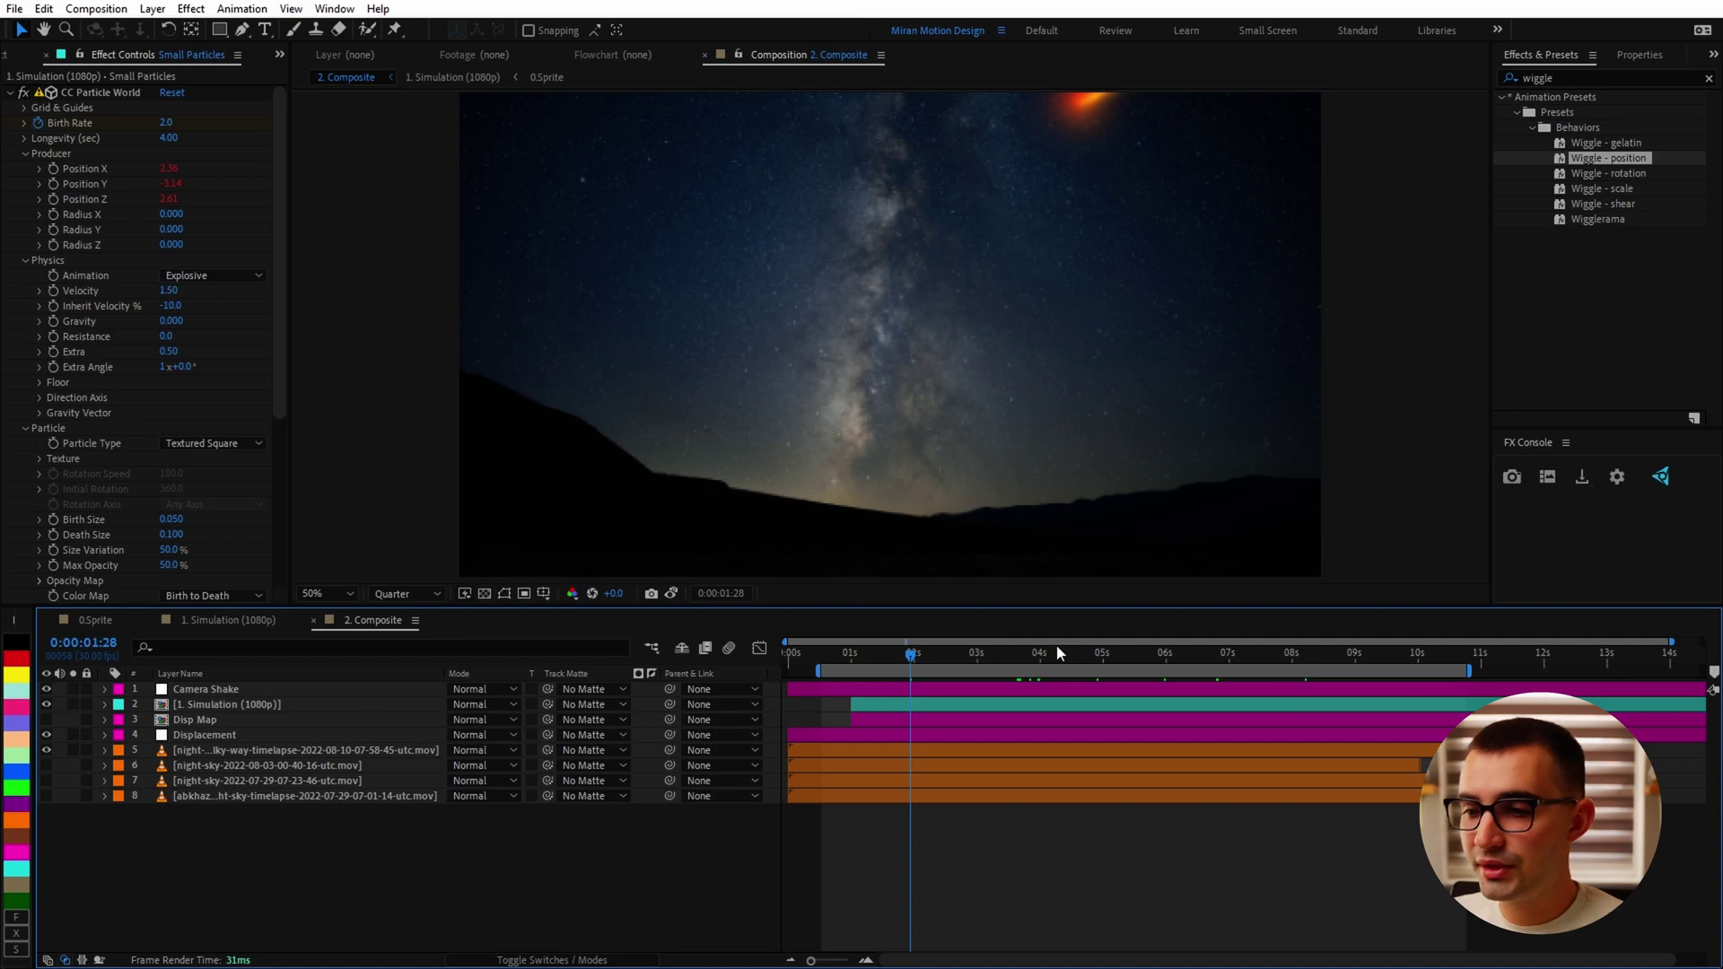
pyautogui.moveTo(1052, 650)
pyautogui.mouseDown()
pyautogui.moveTo(1079, 653)
pyautogui.moveTo(998, 675)
pyautogui.moveTo(1038, 642)
pyautogui.mouseUp()
pyautogui.scroll(-2, 1147, 489)
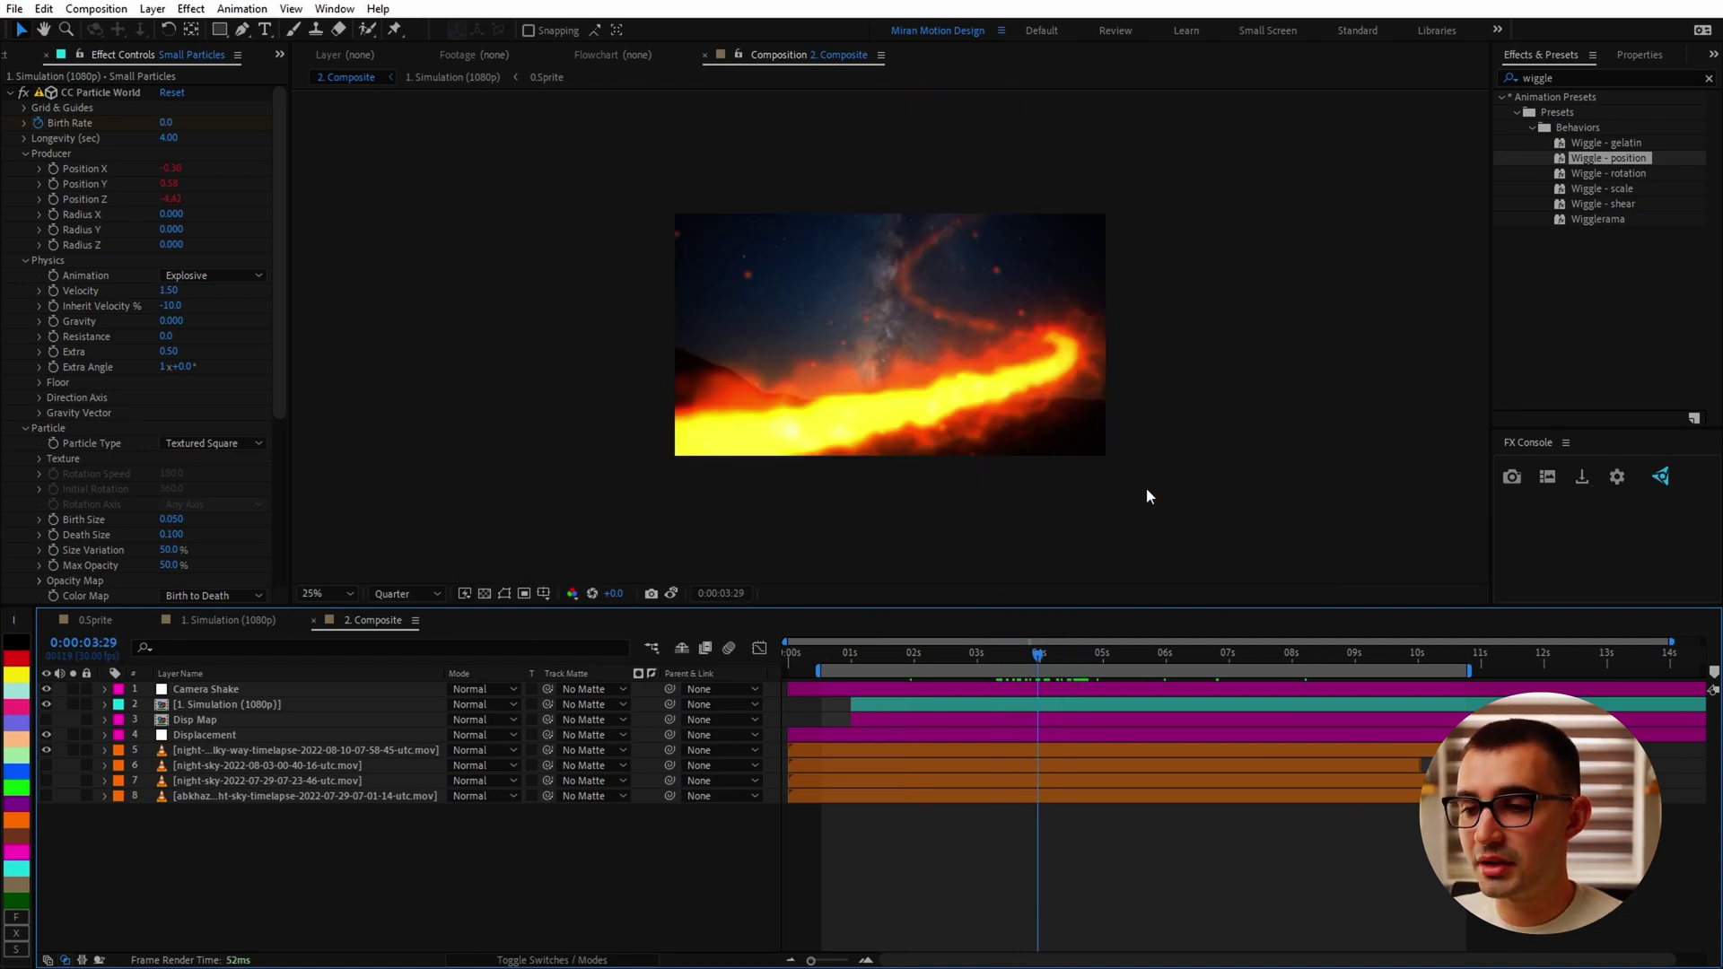
# Review the frame size, frame rate and duration in the composition settings of 2. Composite
pyautogui.rightClick(377, 623)
pyautogui.click(422, 294)
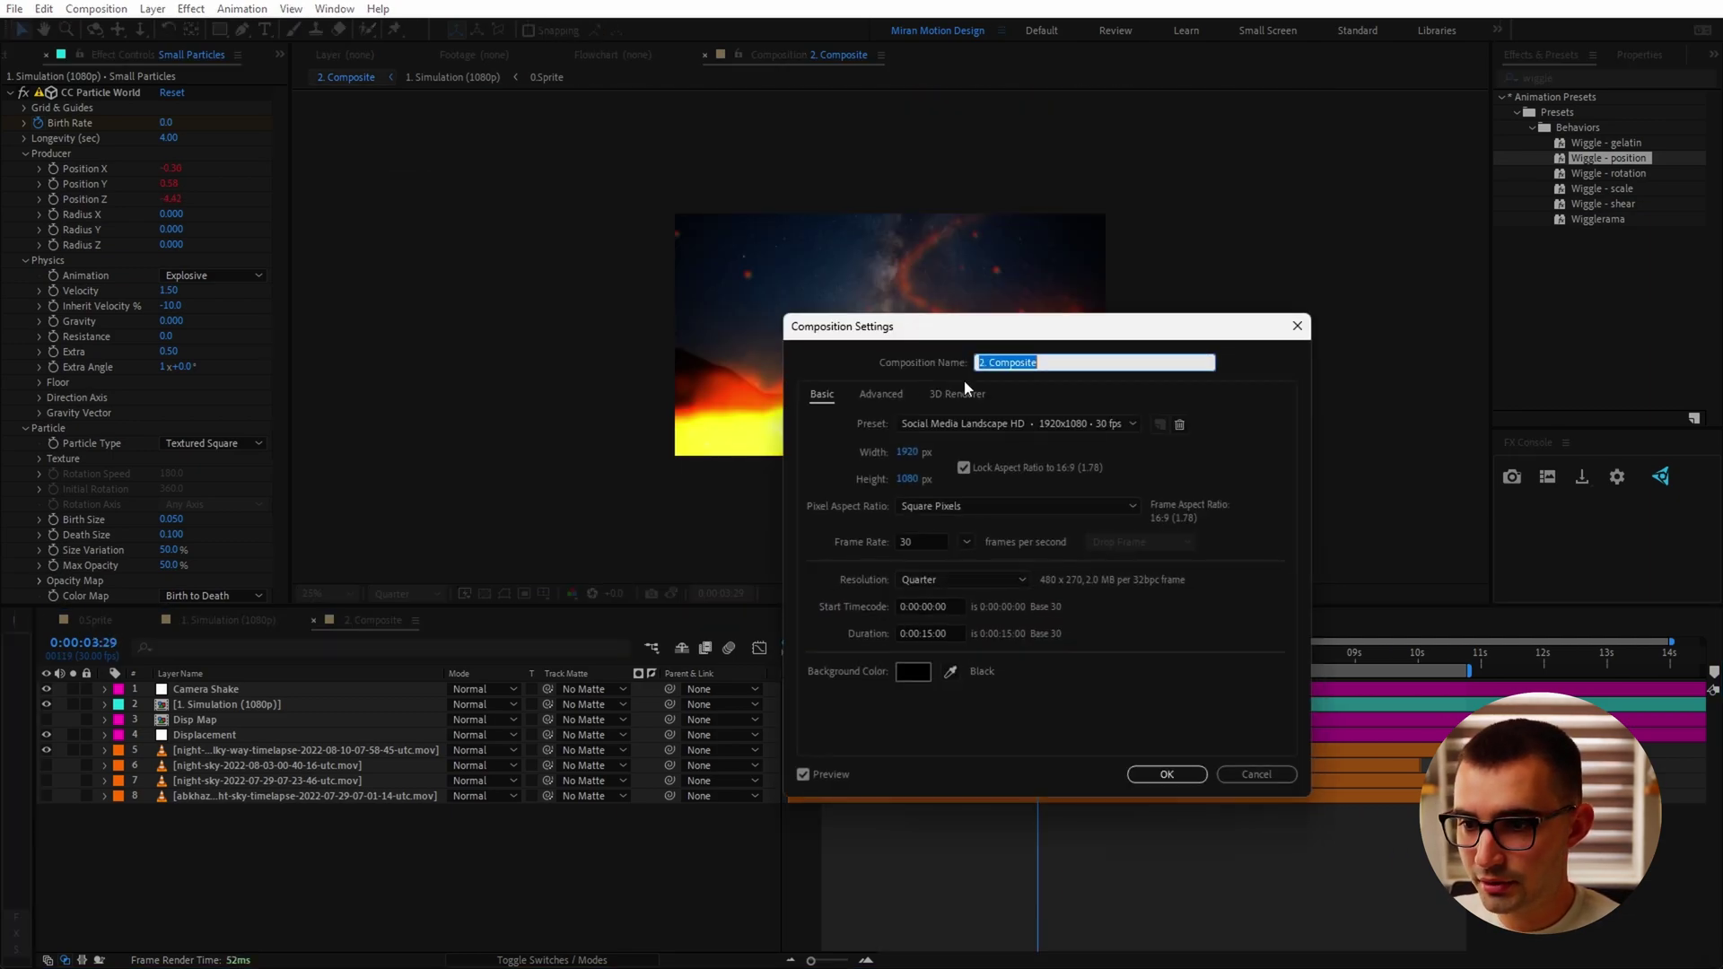
pyautogui.press('Return')
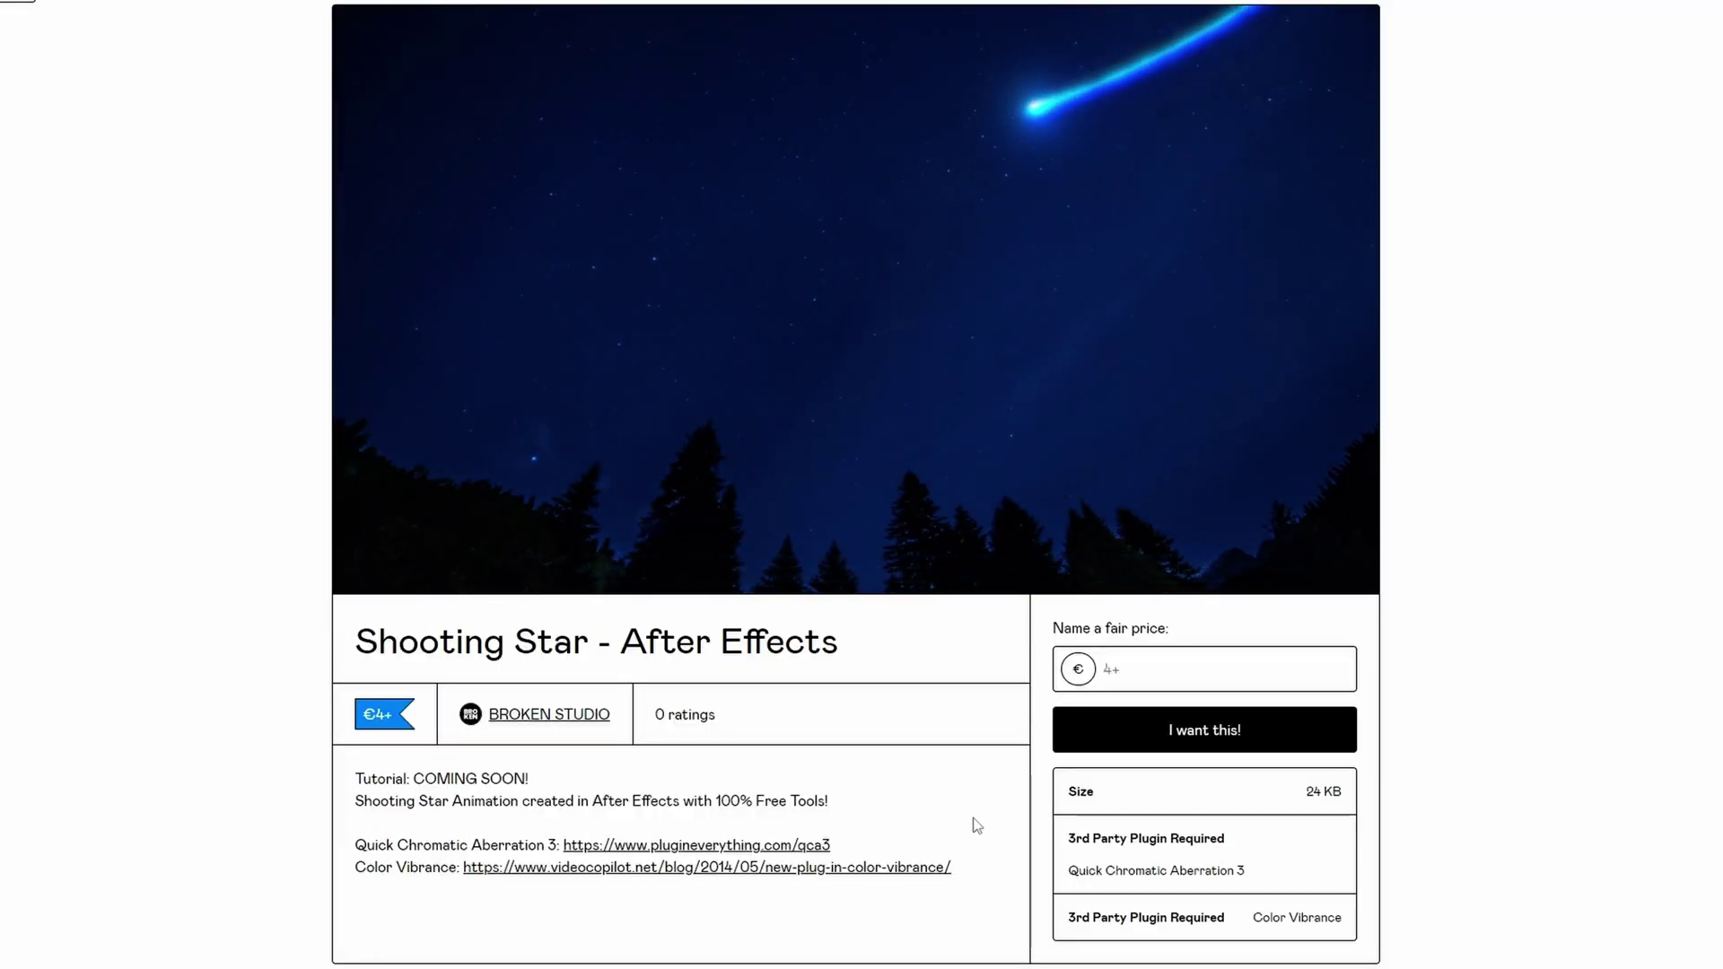
# Switch to the Shooting Star - After Effects product page in the browser and enter a fair price in euros
pyautogui.click(1226, 672)
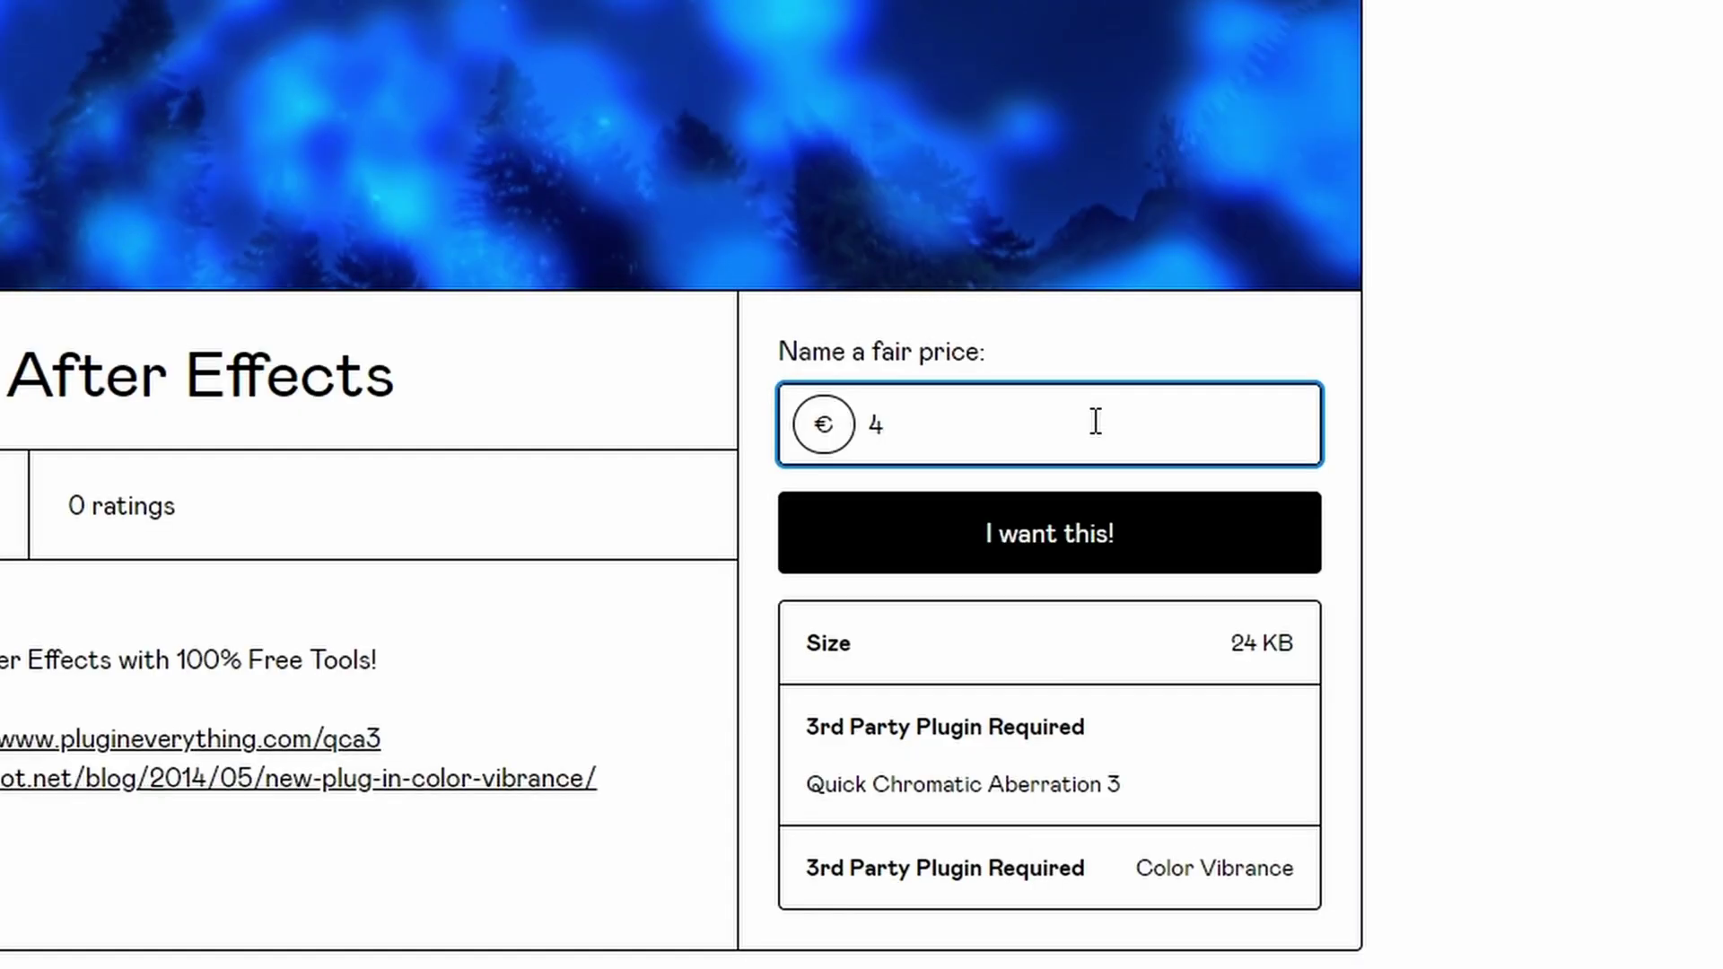
pyautogui.write('69')
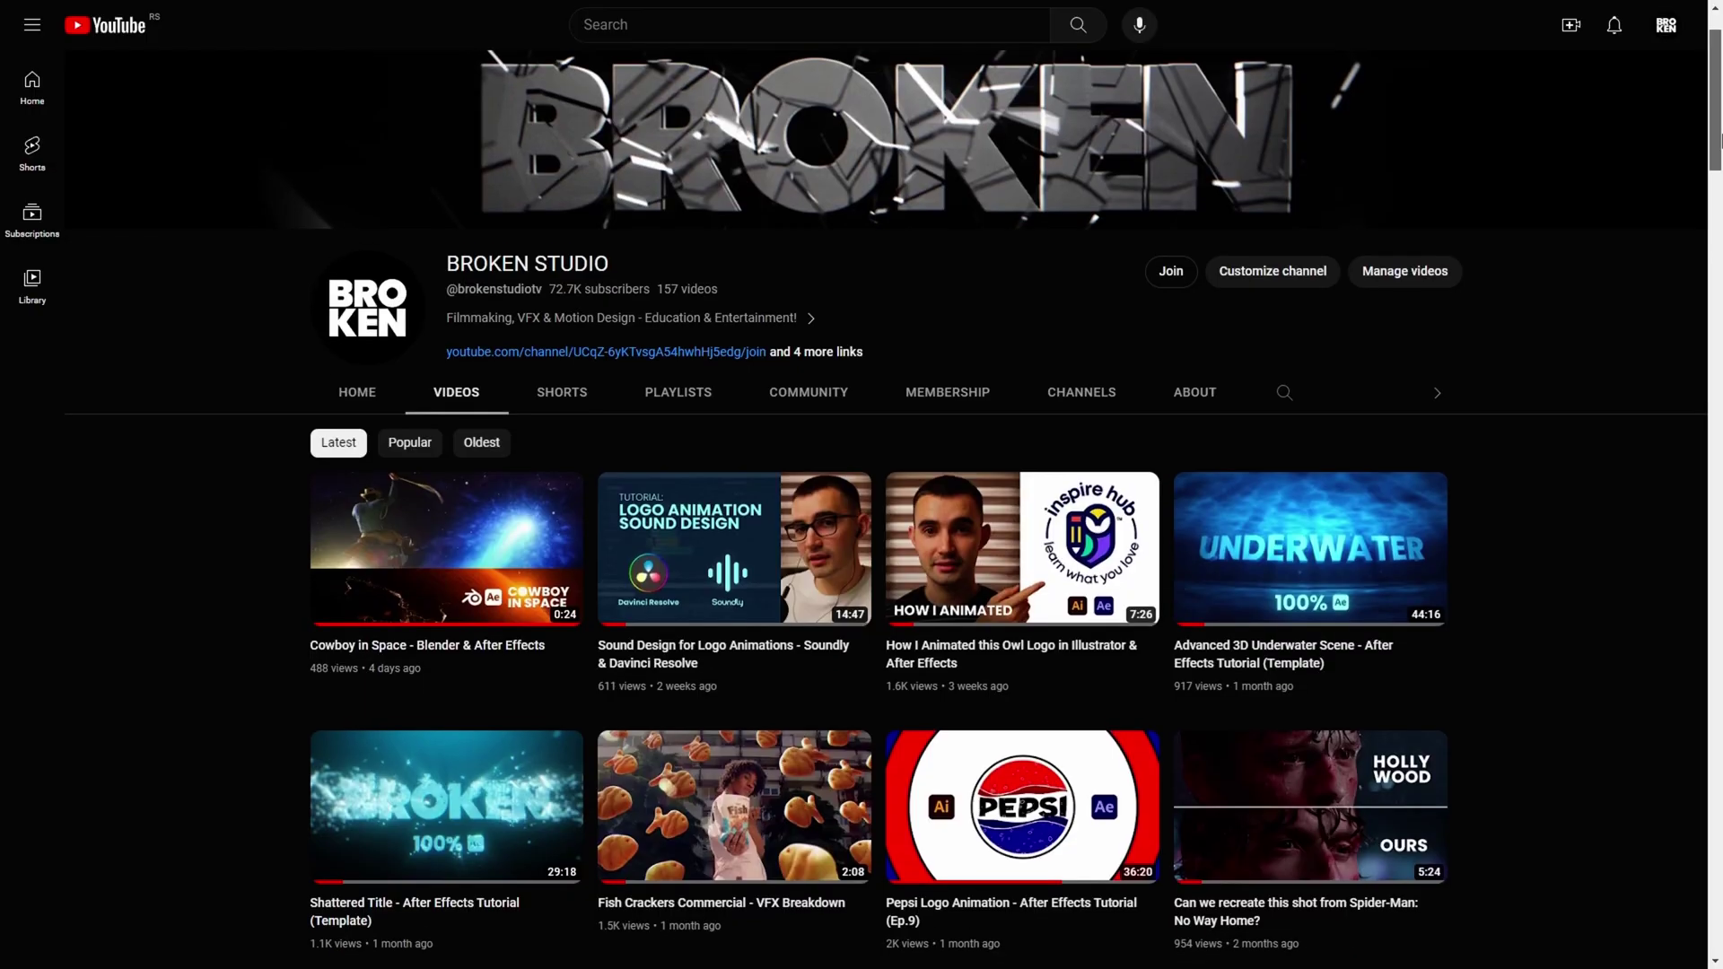
# Browse the latest videos on the BROKEN STUDIO YouTube channel
pyautogui.scroll(-6, 893, 499)
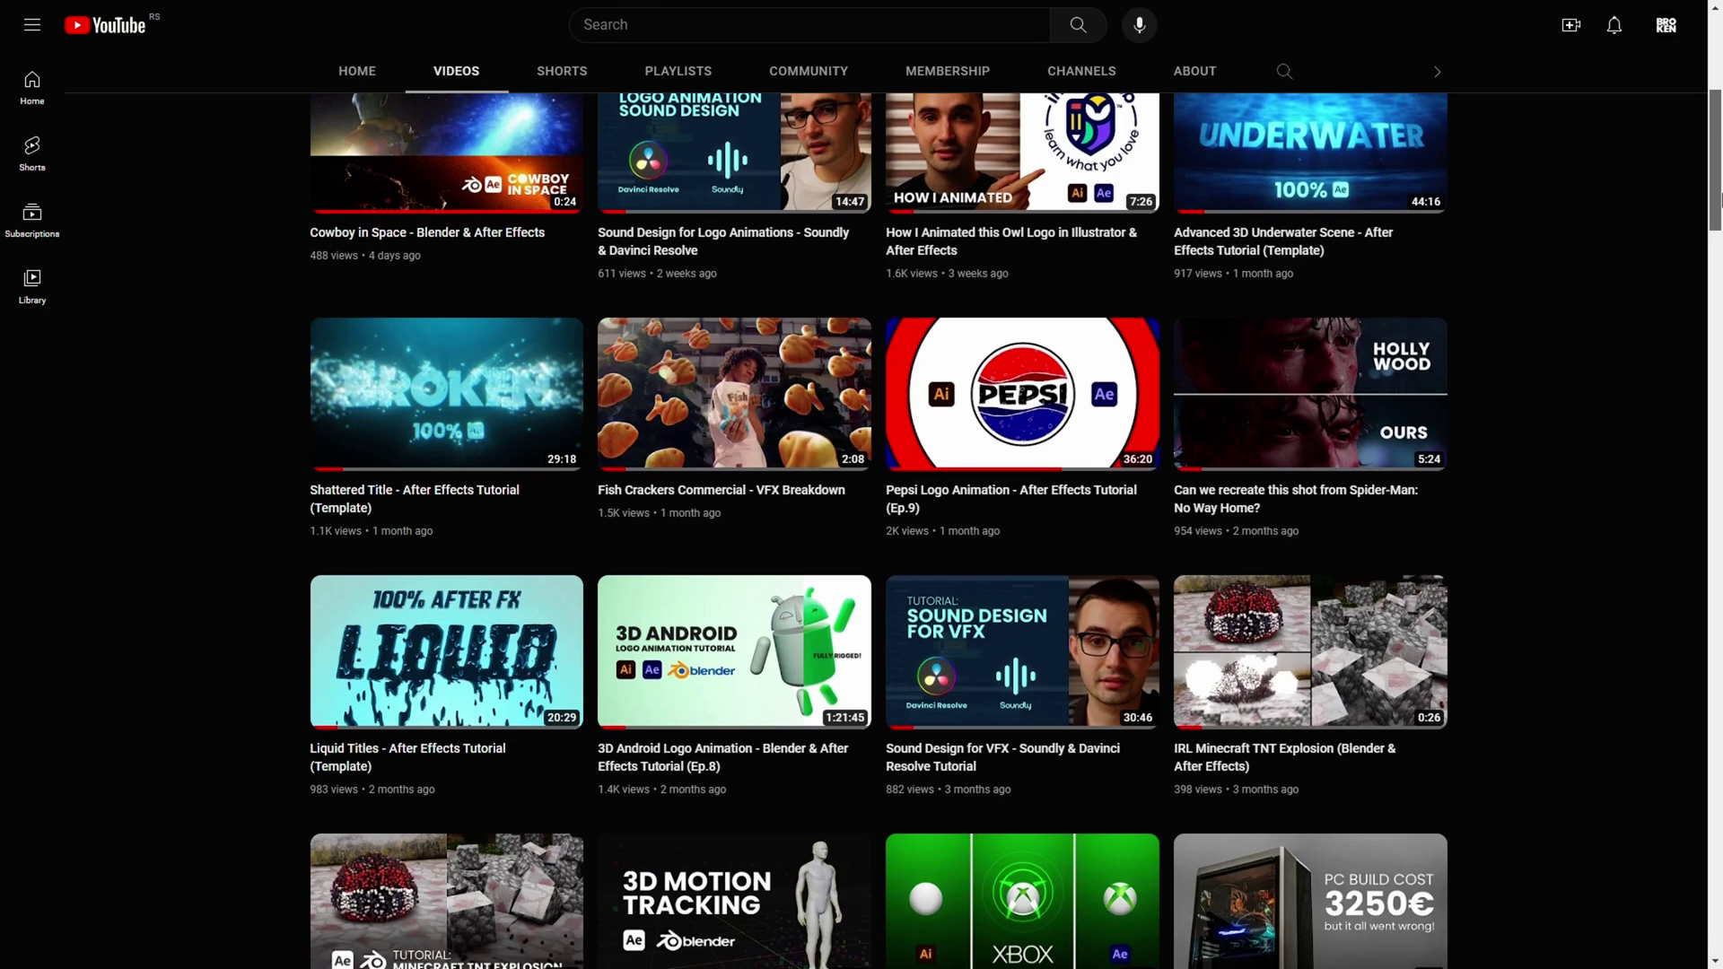
pyautogui.moveTo(1720, 200); pyautogui.dragTo(1719, 336)
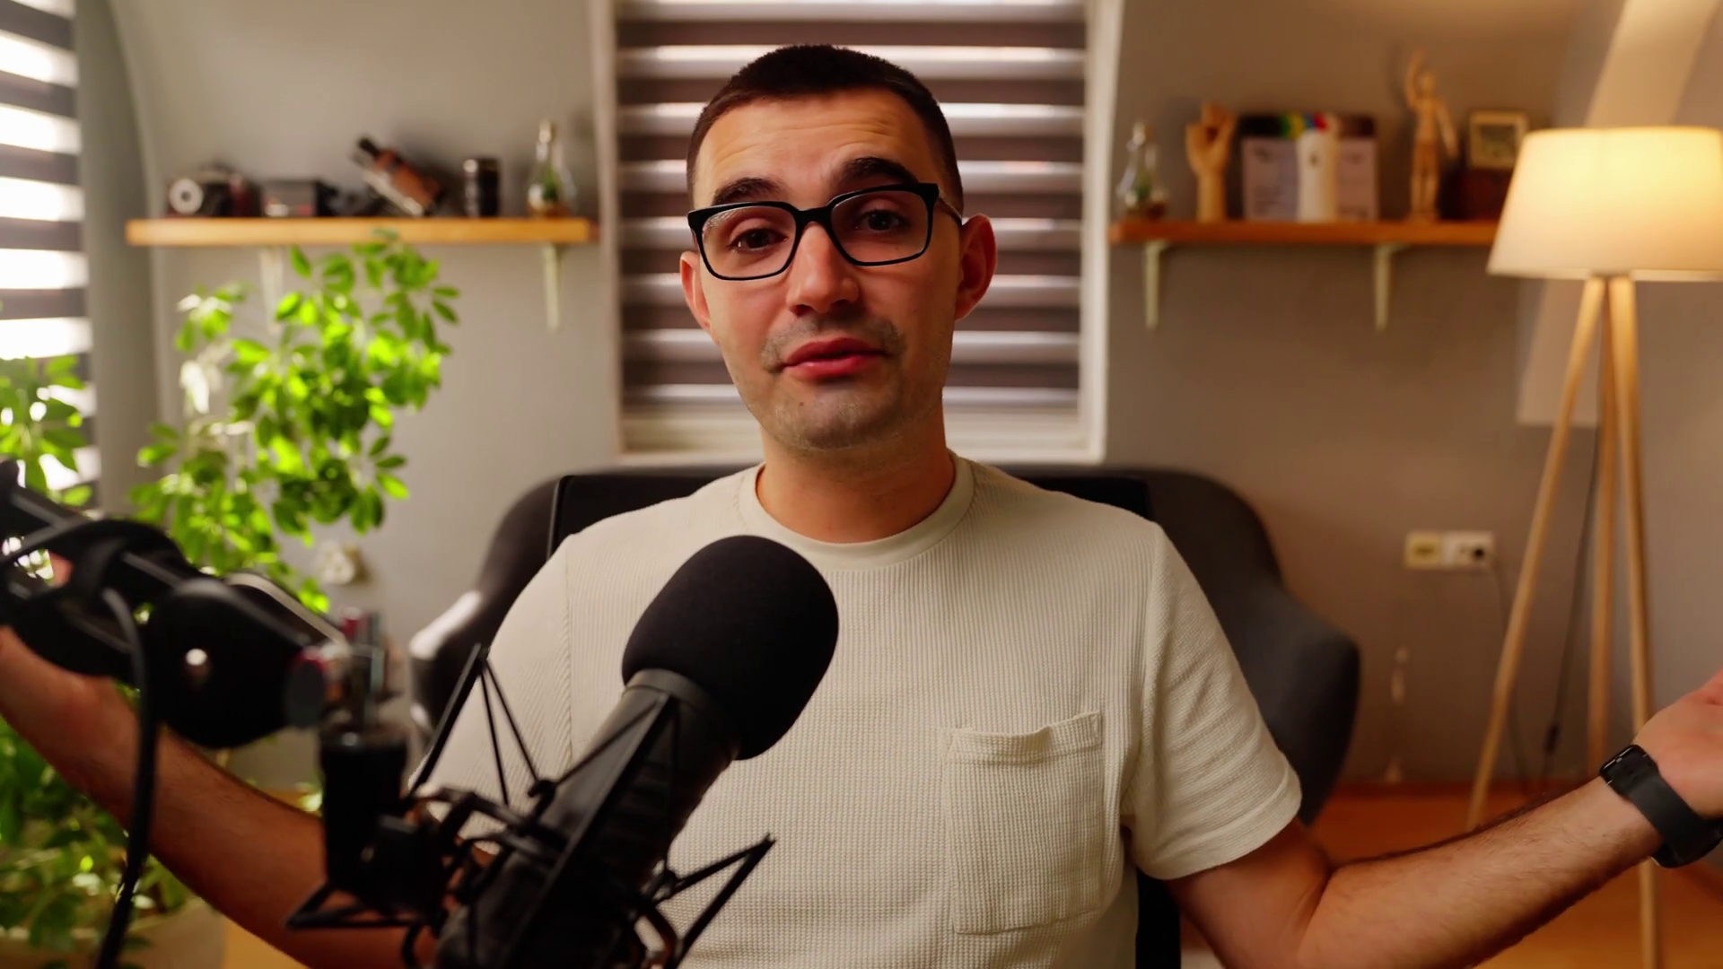